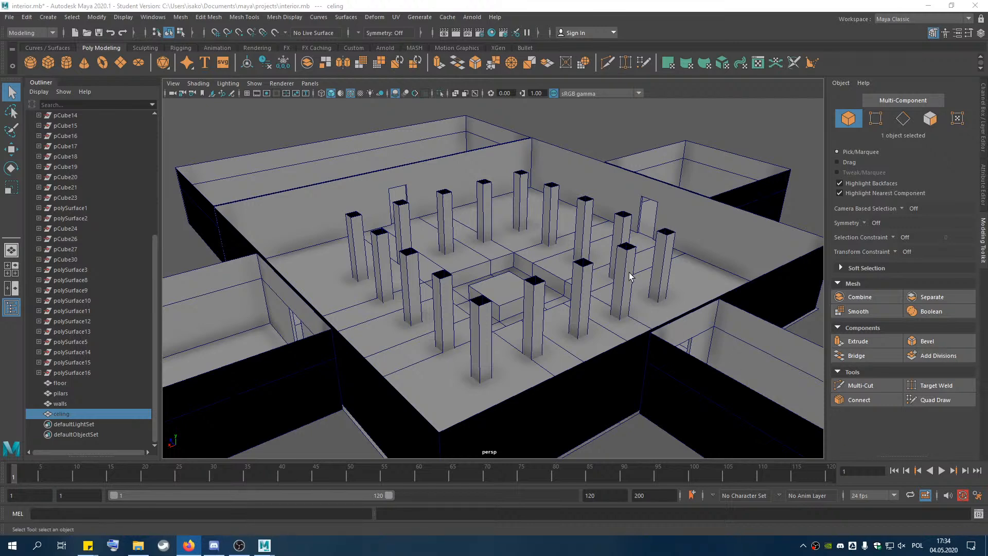
Make the hidden ceiling mesh visible over the interior model.
{"action": "scroll", "coordinate": [588, 278], "scroll_direction": "down", "scroll_amount": 4}
{"action": "scroll", "coordinate": [516, 287], "scroll_direction": "up", "scroll_amount": 3}
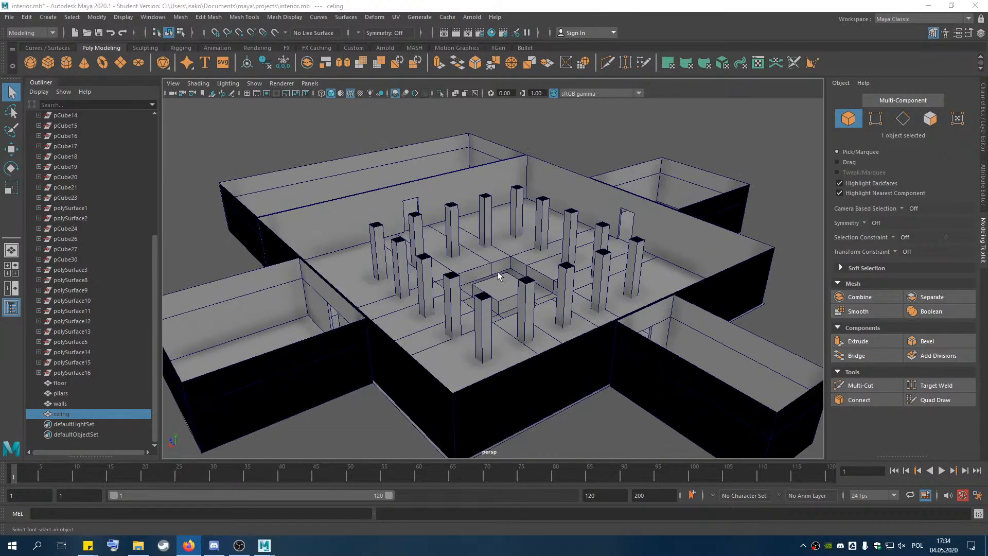
{"action": "left_click", "coordinate": [67, 404]}
{"action": "left_click", "coordinate": [64, 413]}
{"action": "key", "text": "h"}
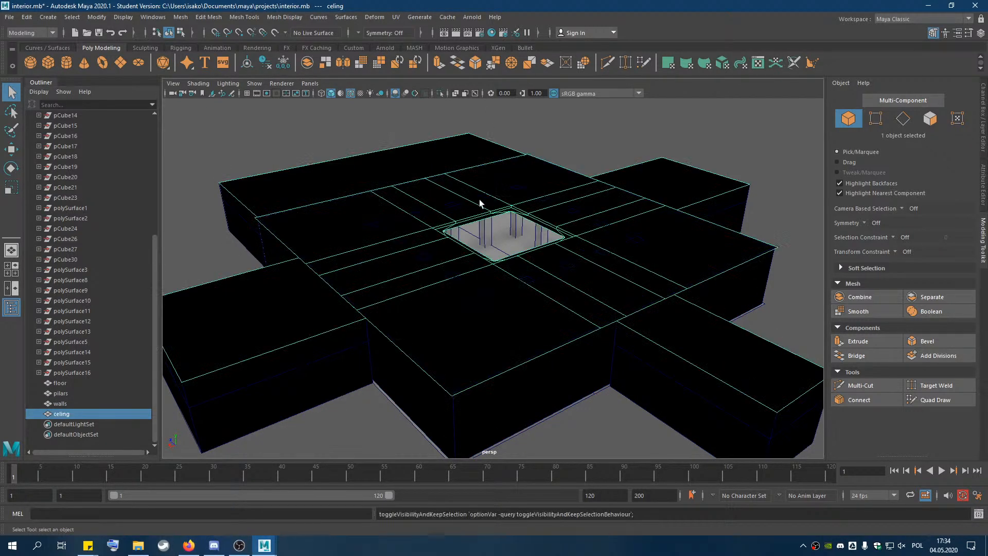
Select the floor, pillars, walls and ceiling meshes in turn to inspect which parts the building consists of.
{"action": "scroll", "coordinate": [531, 323], "scroll_direction": "down", "scroll_amount": 4}
{"action": "left_click", "coordinate": [543, 380]}
{"action": "left_click", "coordinate": [484, 312]}
{"action": "left_click", "coordinate": [499, 380]}
{"action": "left_click", "coordinate": [496, 249]}
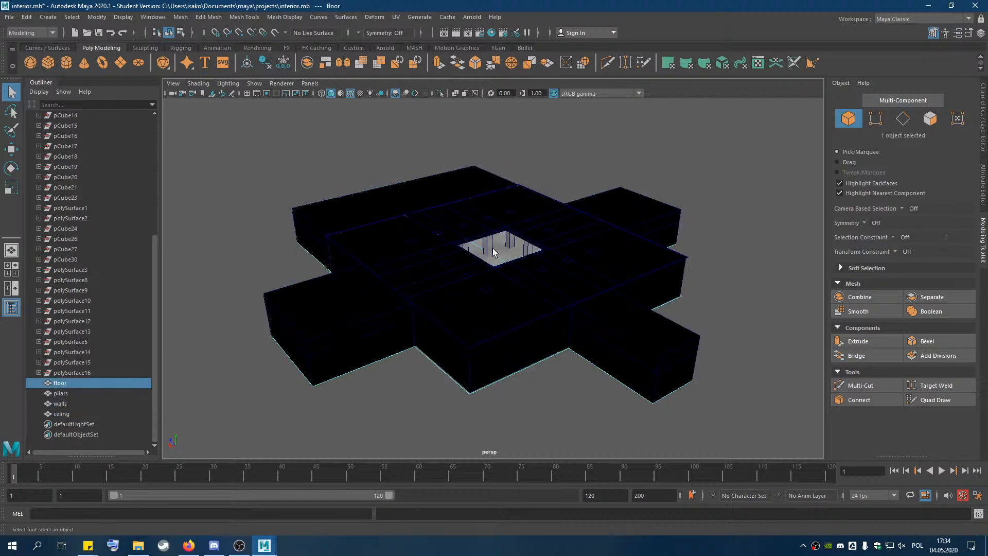
{"action": "left_click", "coordinate": [470, 223]}
{"action": "scroll", "coordinate": [524, 259], "scroll_direction": "up", "scroll_amount": 4}
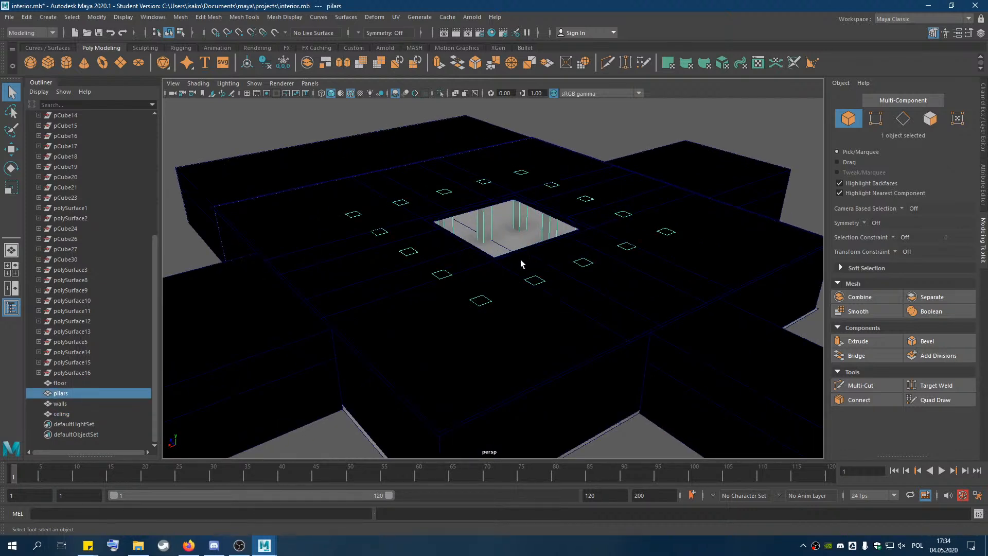
{"action": "scroll", "coordinate": [523, 257], "scroll_direction": "down", "scroll_amount": 5}
{"action": "left_click", "coordinate": [450, 364]}
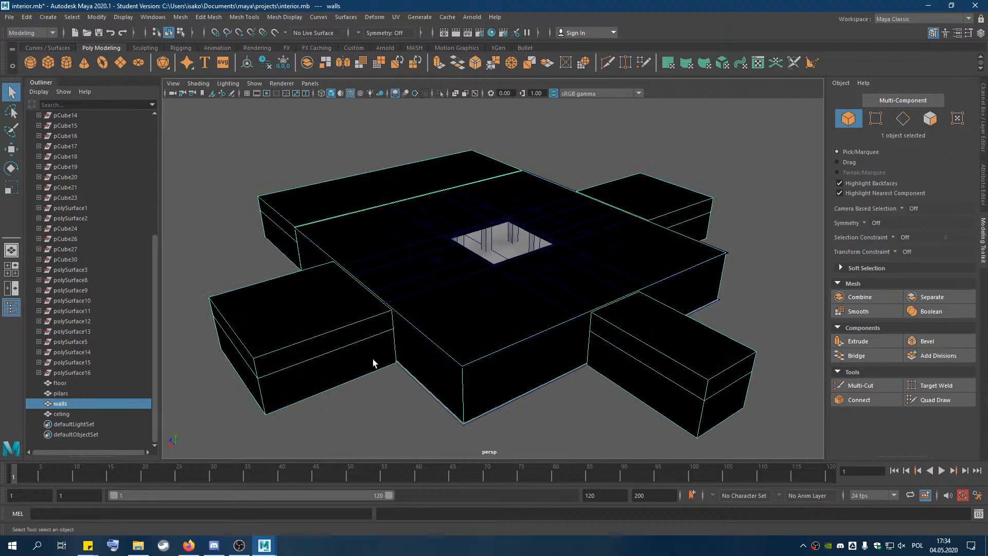
{"action": "left_click", "coordinate": [483, 308]}
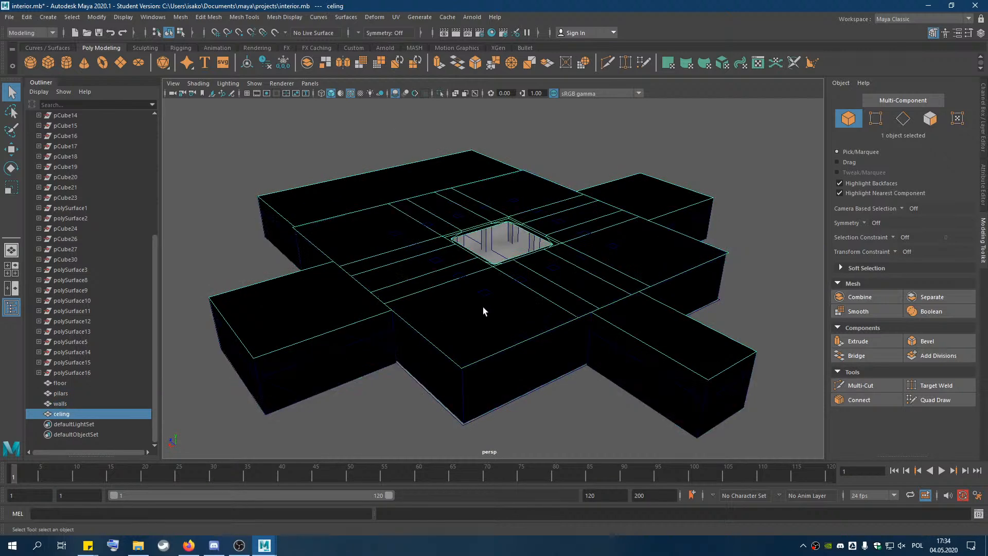
Toggle the ceiling mesh's visibility repeatedly to compare the open and closed building, and leave it hidden.
{"action": "key", "text": "h"}
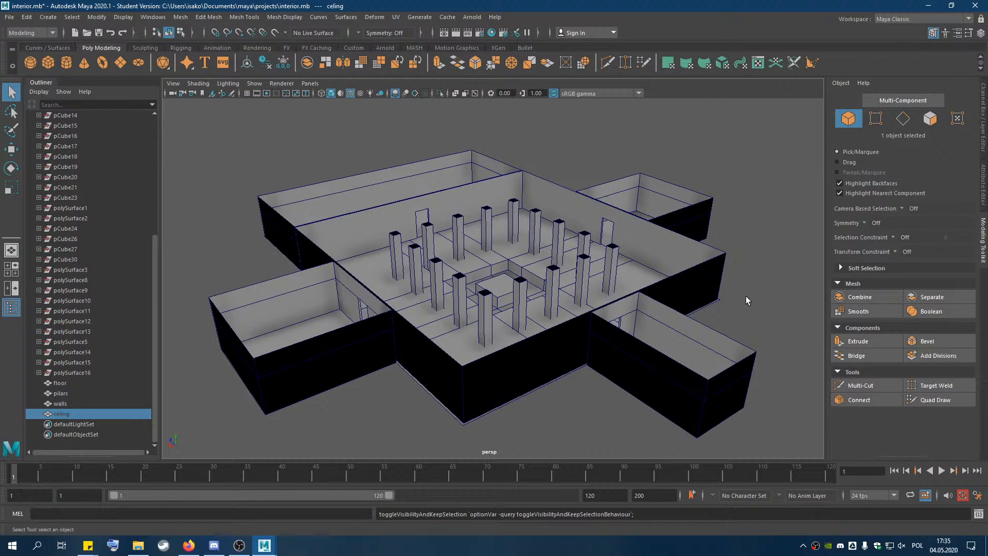
{"action": "mouse_move", "coordinate": [733, 288]}
{"action": "left_mouse_down", "text": "alt"}
{"action": "mouse_move", "coordinate": [702, 316]}
{"action": "mouse_move", "coordinate": [651, 298]}
{"action": "mouse_move", "coordinate": [615, 331]}
{"action": "mouse_move", "coordinate": [647, 278]}
{"action": "mouse_move", "coordinate": [855, 297]}
{"action": "mouse_move", "coordinate": [758, 326]}
{"action": "mouse_move", "coordinate": [621, 287]}
{"action": "mouse_move", "coordinate": [602, 293]}
{"action": "mouse_move", "coordinate": [617, 305]}
{"action": "mouse_move", "coordinate": [690, 283]}
{"action": "mouse_move", "coordinate": [745, 287]}
{"action": "mouse_move", "coordinate": [733, 303]}
{"action": "mouse_move", "coordinate": [727, 296]}
{"action": "left_mouse_up", "text": "alt"}
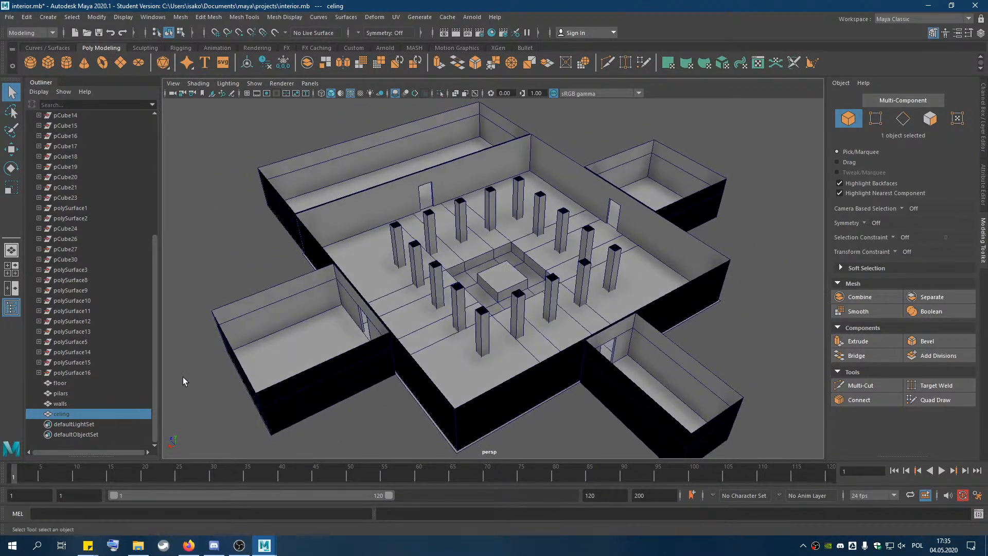
{"action": "key", "text": "h"}
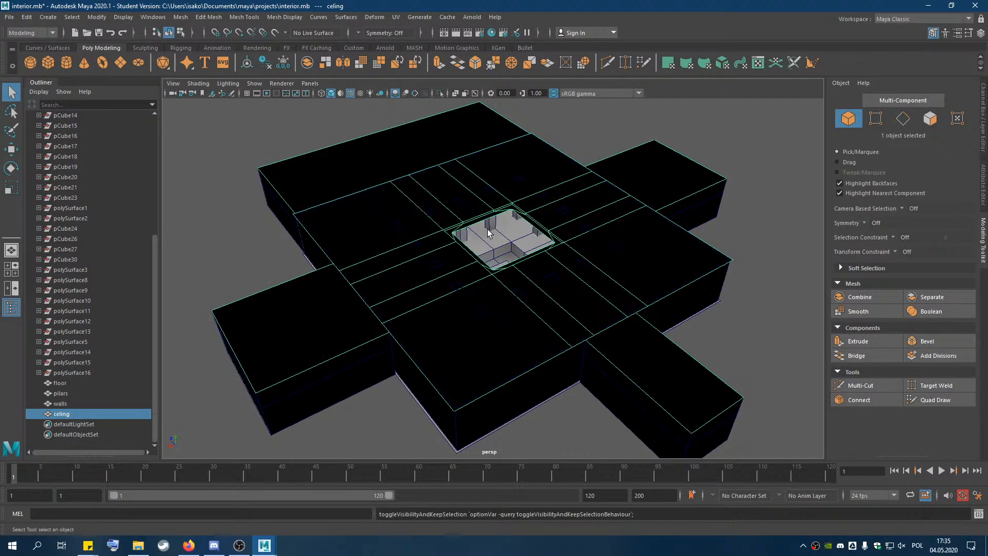
{"action": "key", "text": "h"}
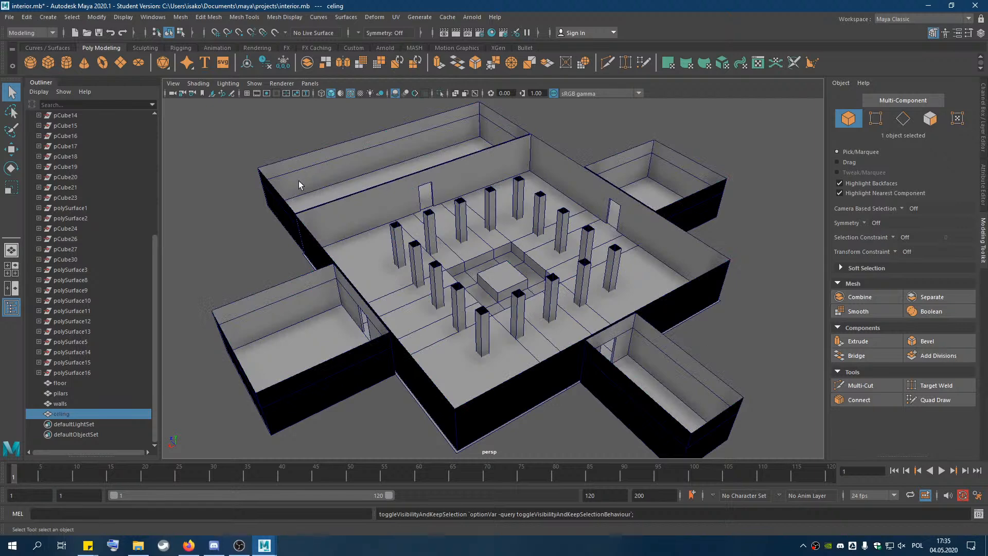
{"action": "key", "text": "h"}
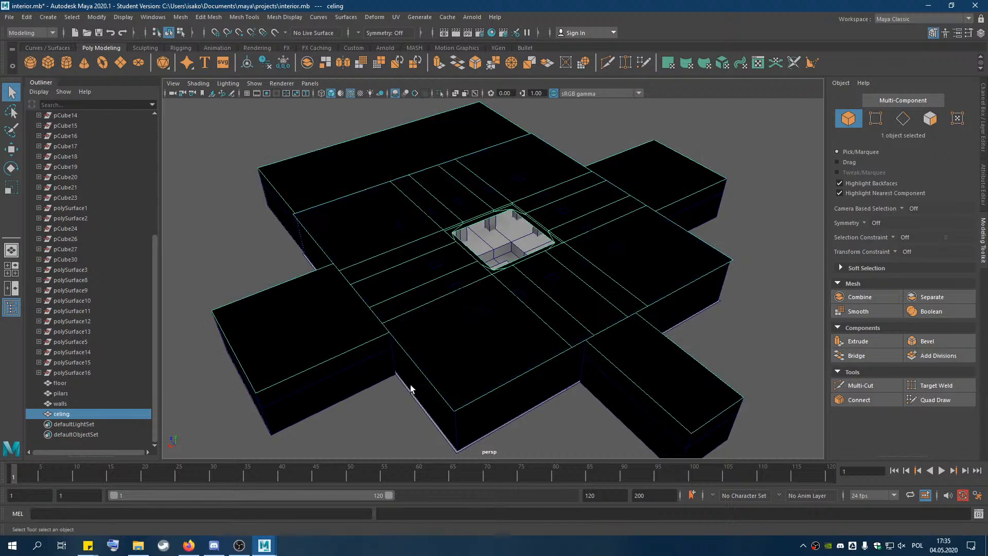
{"action": "key", "text": "h"}
{"action": "key", "text": "h"}
{"action": "key", "text": "h"}
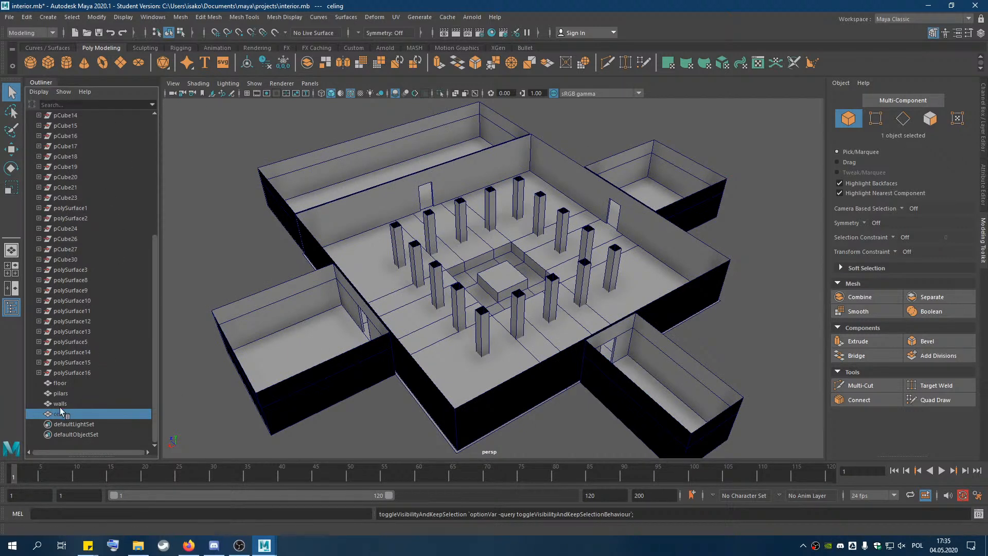
{"action": "key", "text": "h"}
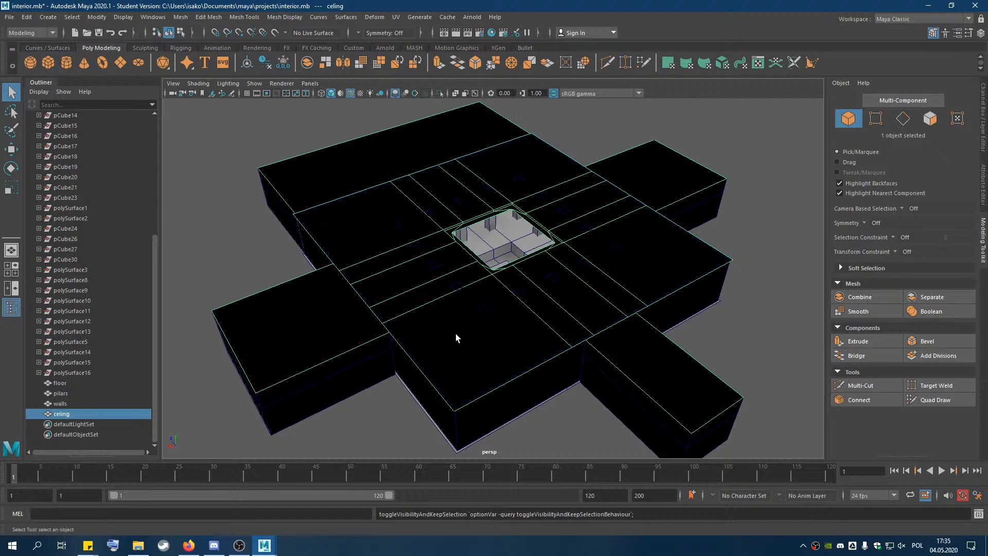
{"action": "key", "text": "h"}
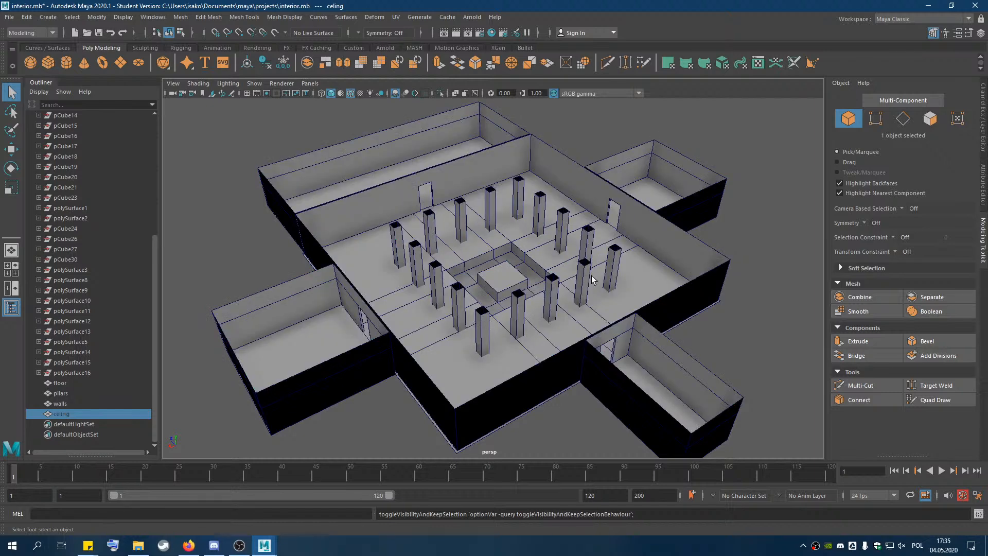
Examine the layout of the main hall and its side rooms from several angles, briefly showing the ceiling.
{"action": "left_click_drag", "start_coordinate": [535, 242], "coordinate": [559, 248], "text": "alt"}
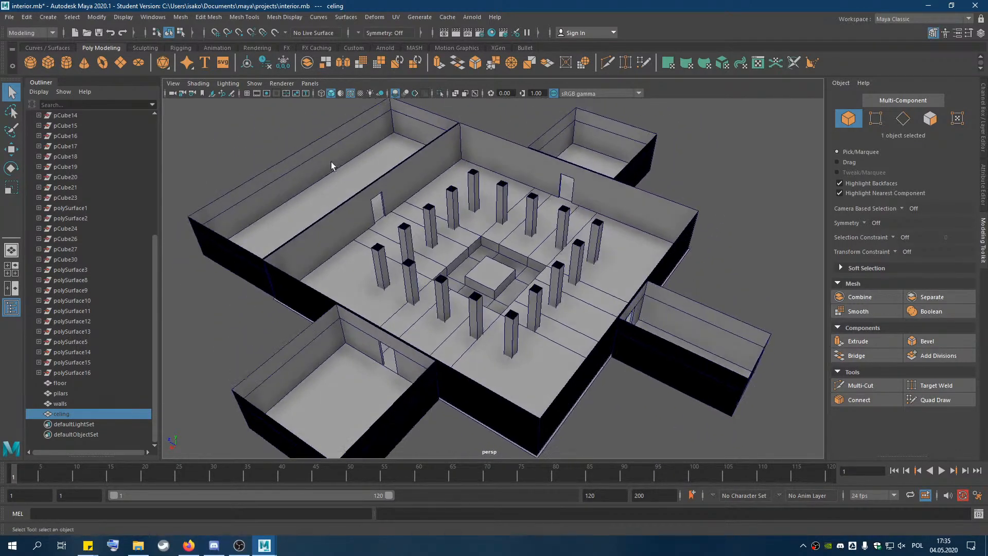
{"action": "mouse_move", "coordinate": [615, 258]}
{"action": "left_mouse_down", "text": "alt"}
{"action": "mouse_move", "coordinate": [628, 262]}
{"action": "mouse_move", "coordinate": [673, 207]}
{"action": "mouse_move", "coordinate": [638, 239]}
{"action": "mouse_move", "coordinate": [608, 250]}
{"action": "left_mouse_up", "text": "alt"}
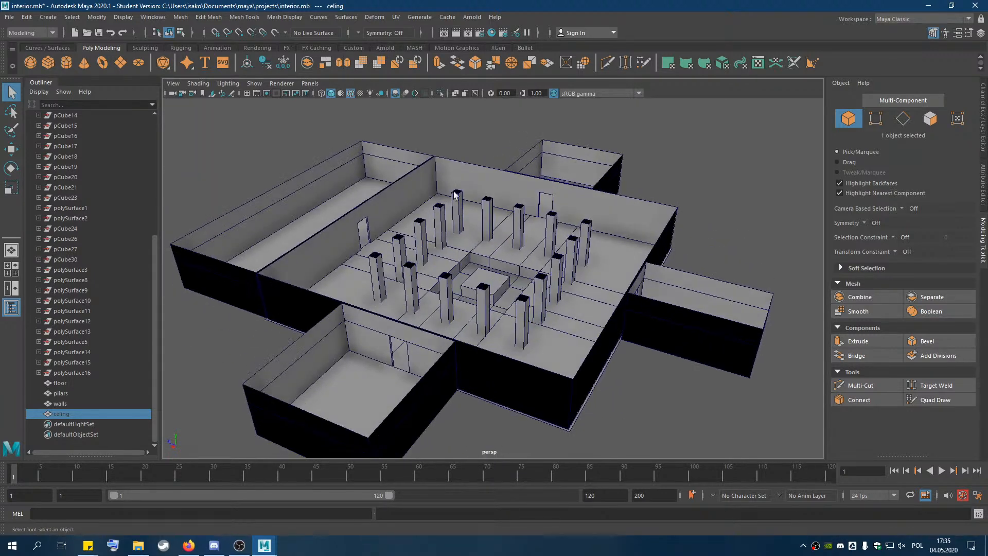
{"action": "left_click_drag", "start_coordinate": [522, 288], "coordinate": [463, 290], "text": "alt"}
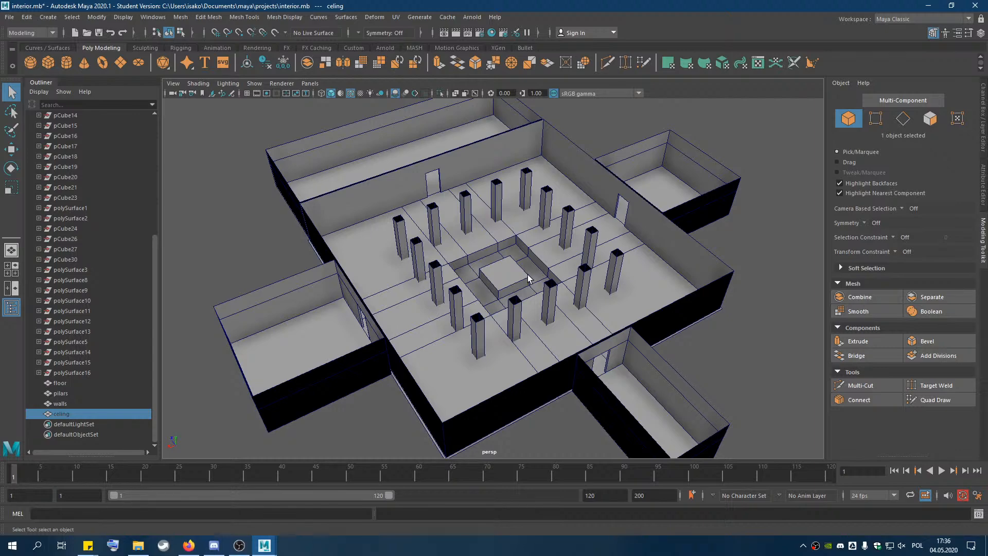
{"action": "mouse_move", "coordinate": [520, 265]}
{"action": "left_mouse_down", "text": "alt"}
{"action": "mouse_move", "coordinate": [529, 236]}
{"action": "mouse_move", "coordinate": [513, 262]}
{"action": "left_mouse_up", "text": "alt"}
{"action": "middle_click_drag", "start_coordinate": [457, 197], "coordinate": [540, 289], "text": "alt"}
{"action": "left_click_drag", "start_coordinate": [591, 320], "coordinate": [514, 209], "text": "alt"}
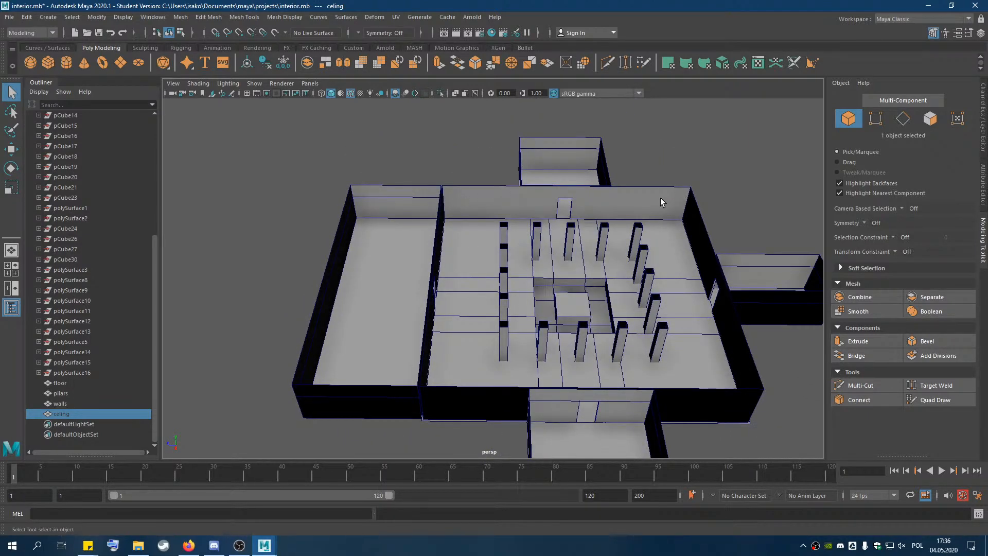
{"action": "left_click_drag", "start_coordinate": [707, 328], "coordinate": [559, 391], "text": "alt"}
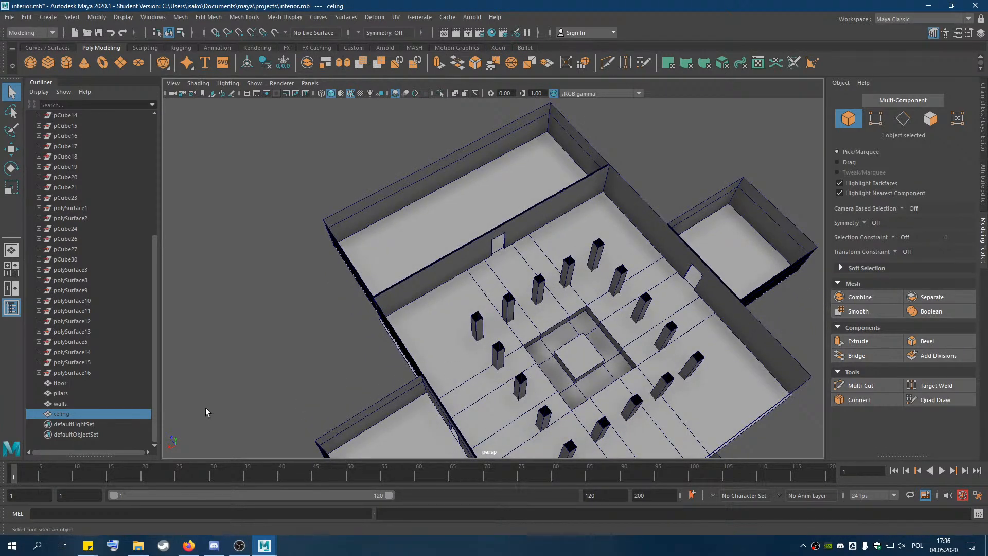
{"action": "key", "text": "h"}
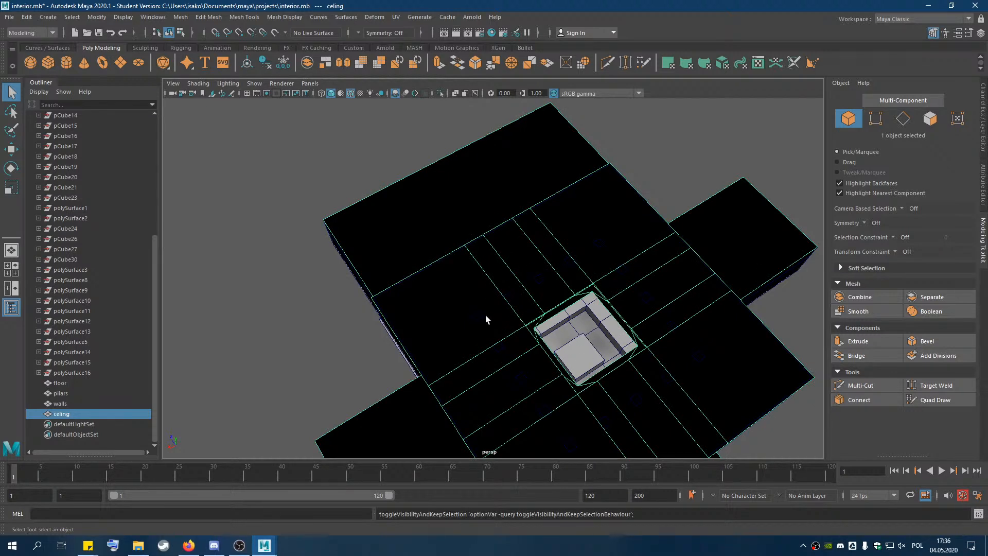
{"action": "key", "text": "h"}
{"action": "left_click_drag", "start_coordinate": [440, 191], "coordinate": [489, 246], "text": "alt"}
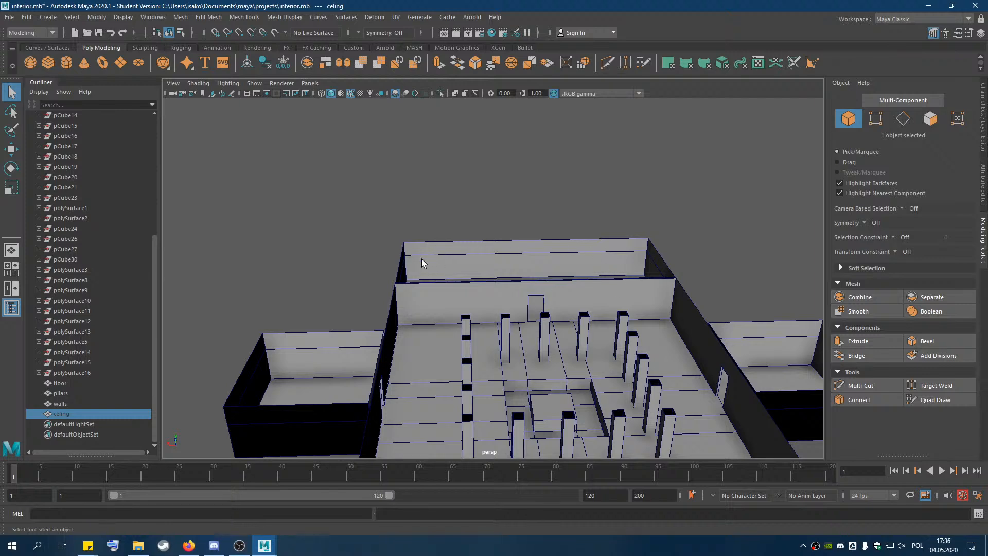
{"action": "left_click_drag", "start_coordinate": [451, 269], "coordinate": [626, 294], "text": "alt"}
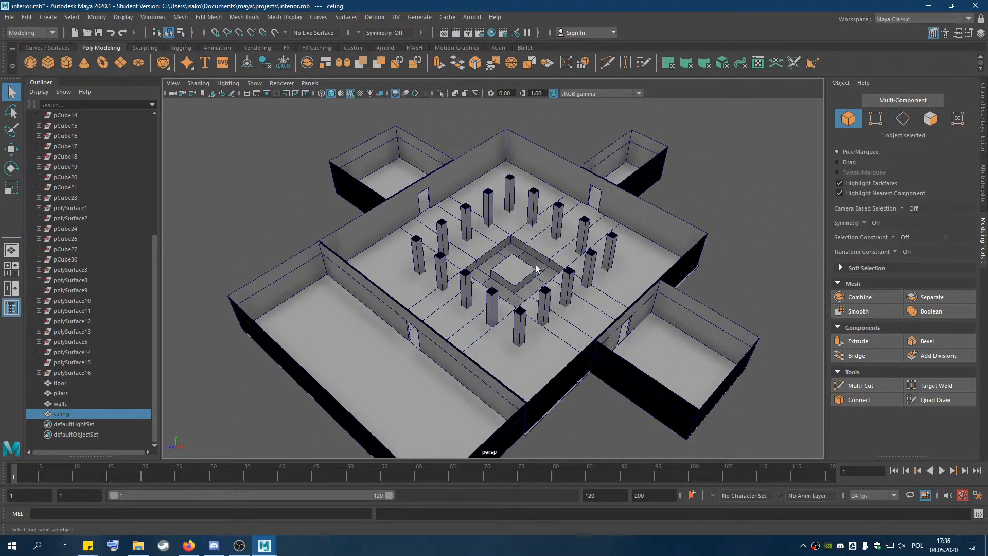
{"action": "left_click_drag", "start_coordinate": [646, 201], "coordinate": [615, 219], "text": "alt"}
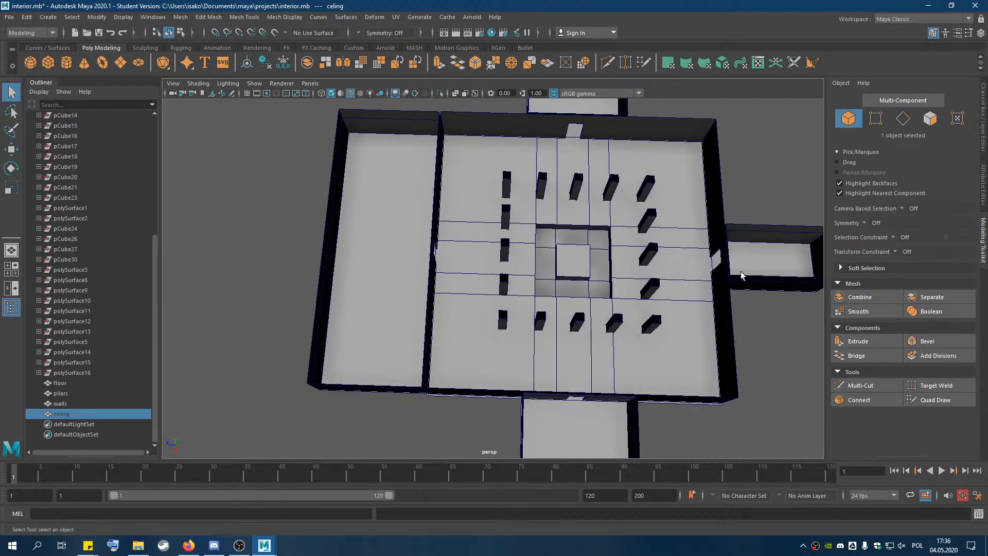
{"action": "left_click_drag", "start_coordinate": [615, 287], "coordinate": [524, 245], "text": "alt"}
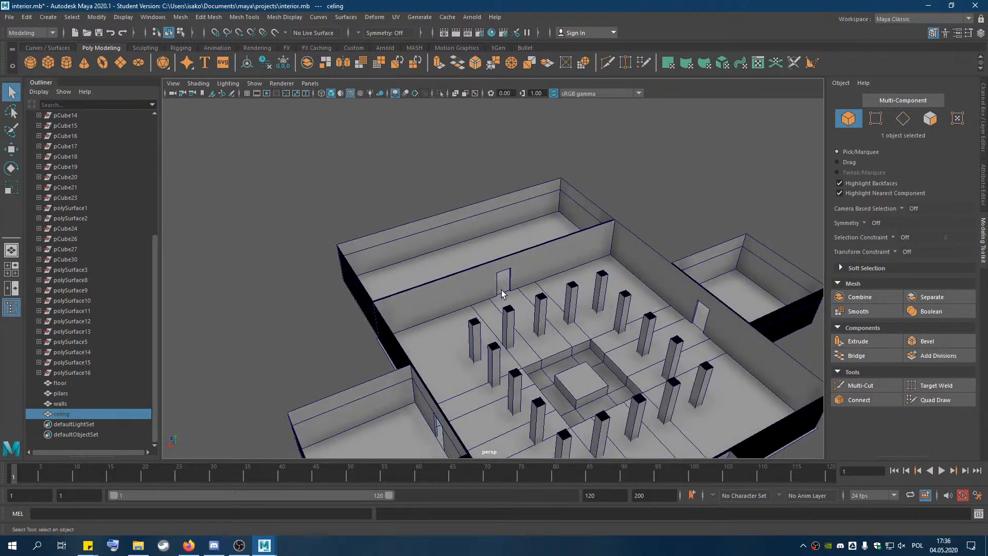
Examine the doorway in the long dividing wall and the pillars around the central sunken platform up close.
{"action": "scroll", "coordinate": [501, 291], "scroll_direction": "up", "scroll_amount": 8}
{"action": "scroll", "coordinate": [538, 341], "scroll_direction": "down", "scroll_amount": 5}
{"action": "mouse_move", "coordinate": [537, 342]}
{"action": "left_mouse_down", "text": "alt"}
{"action": "mouse_move", "coordinate": [569, 335]}
{"action": "mouse_move", "coordinate": [533, 333]}
{"action": "left_mouse_up", "text": "alt"}
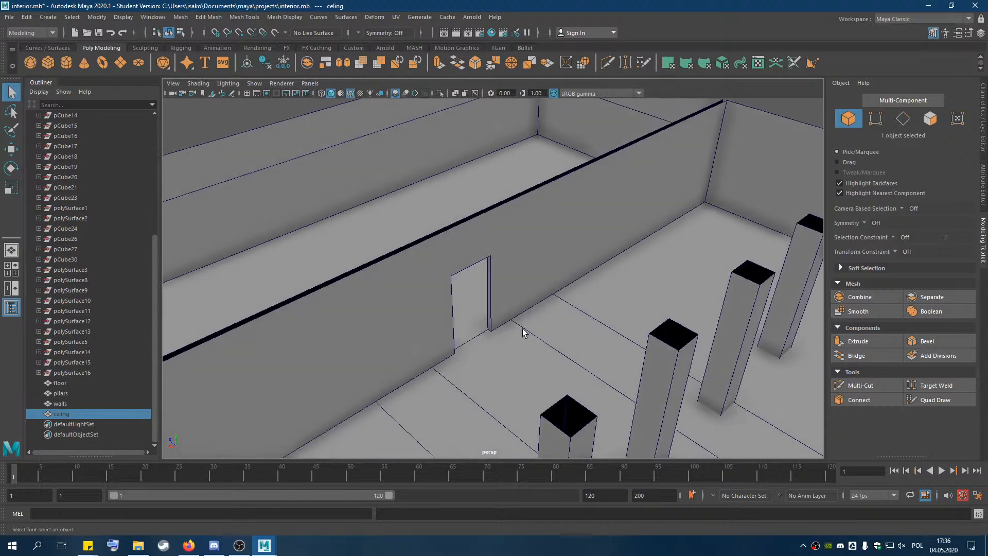
{"action": "scroll", "coordinate": [483, 323], "scroll_direction": "down", "scroll_amount": 8}
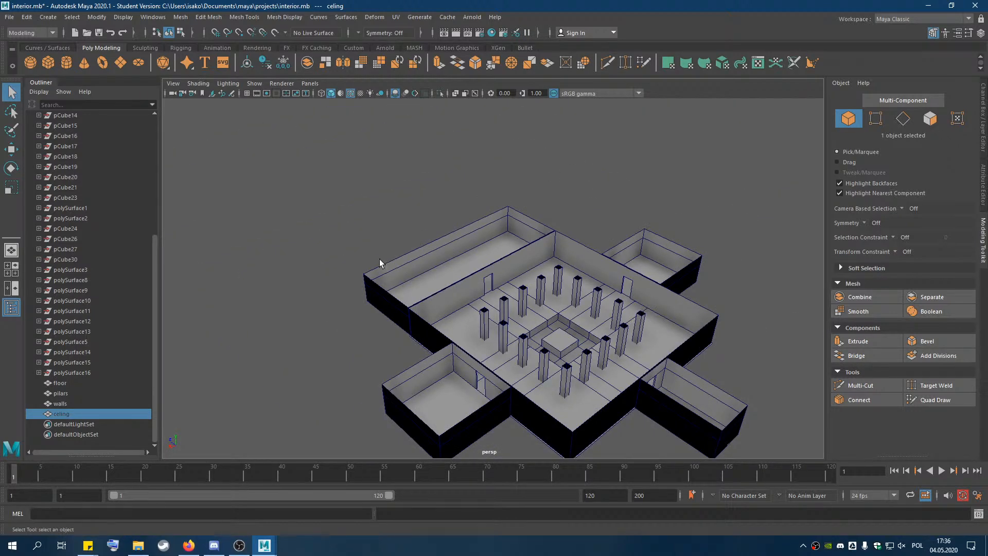
{"action": "middle_click_drag", "start_coordinate": [654, 278], "coordinate": [586, 232], "text": "alt"}
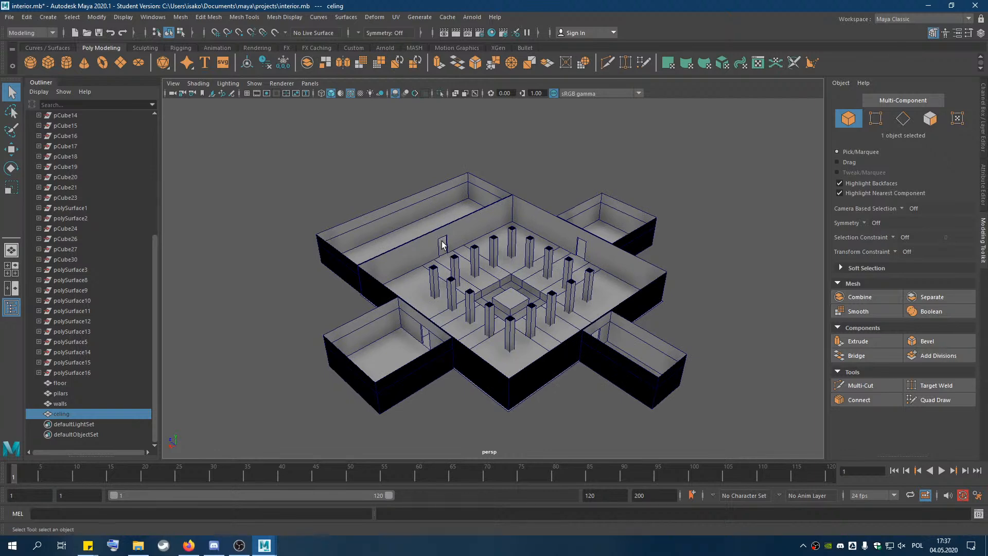
{"action": "scroll", "coordinate": [428, 249], "scroll_direction": "up", "scroll_amount": 5}
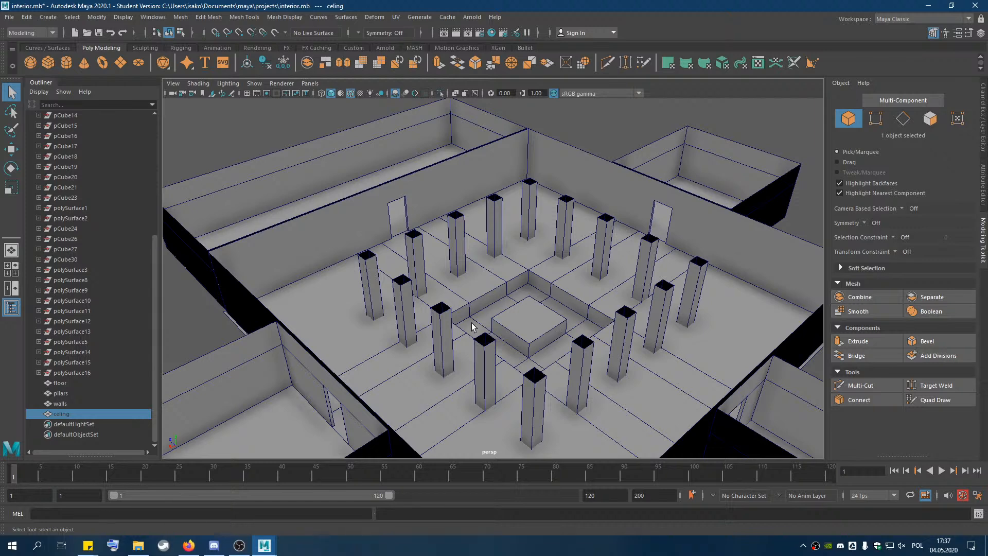
{"action": "left_click_drag", "start_coordinate": [553, 323], "coordinate": [519, 340], "text": "alt"}
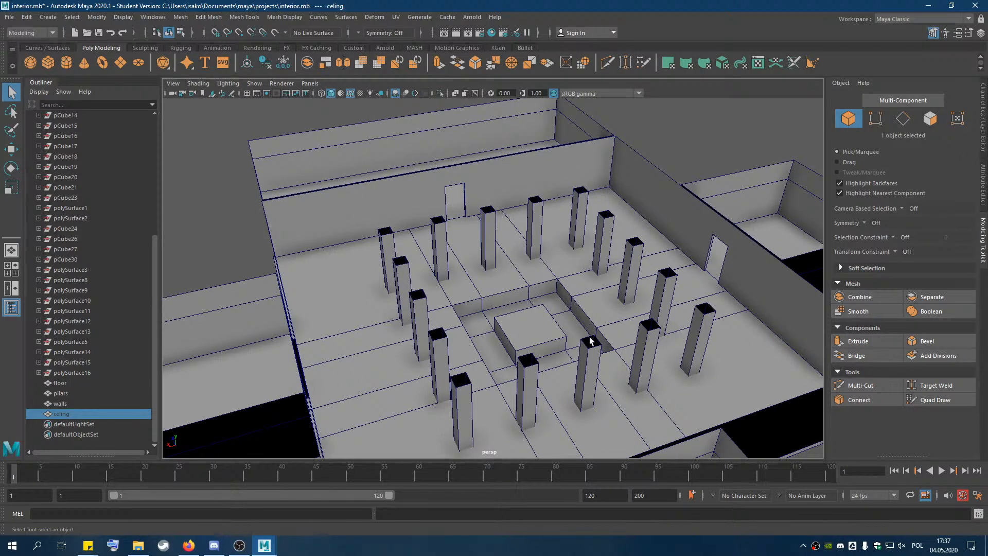
{"action": "left_click_drag", "start_coordinate": [561, 248], "coordinate": [403, 261], "text": "alt"}
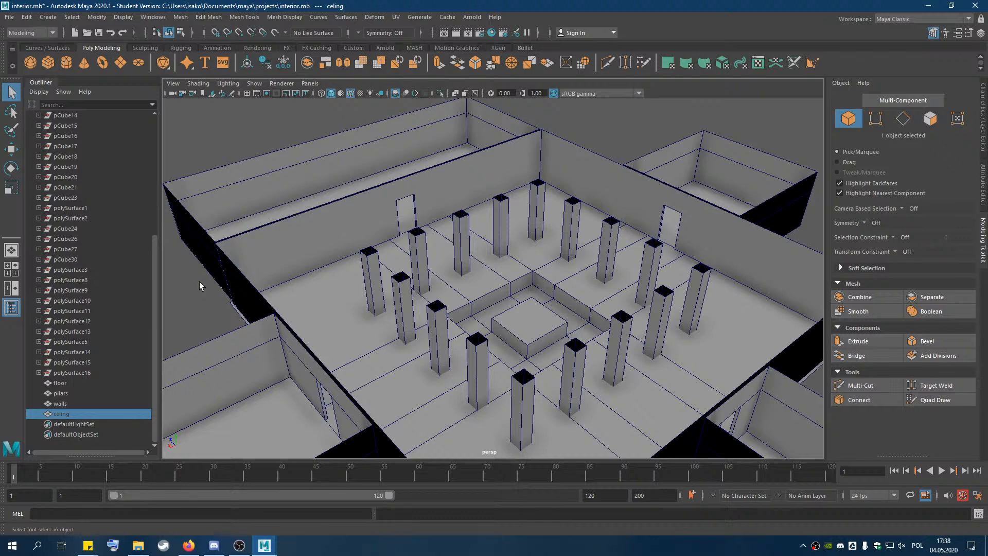
{"action": "left_click_drag", "start_coordinate": [565, 226], "coordinate": [539, 263], "text": "alt"}
{"action": "mouse_move", "coordinate": [530, 301]}
{"action": "left_mouse_down", "text": "alt"}
{"action": "mouse_move", "coordinate": [569, 258]}
{"action": "mouse_move", "coordinate": [527, 293]}
{"action": "left_mouse_up", "text": "alt"}
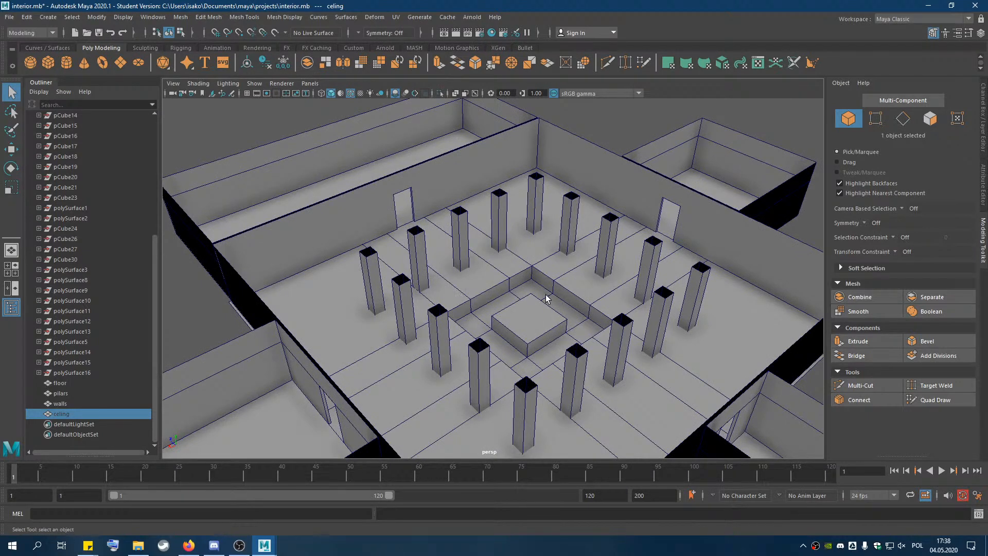
Show the ceiling mesh again to view the building closed, and hide it once more.
{"action": "key", "text": "h"}
{"action": "scroll", "coordinate": [429, 315], "scroll_direction": "down", "scroll_amount": 5}
{"action": "left_click_drag", "start_coordinate": [530, 376], "coordinate": [510, 357], "text": "alt"}
{"action": "left_click_drag", "start_coordinate": [478, 289], "coordinate": [490, 302], "text": "alt"}
{"action": "key", "text": "h"}
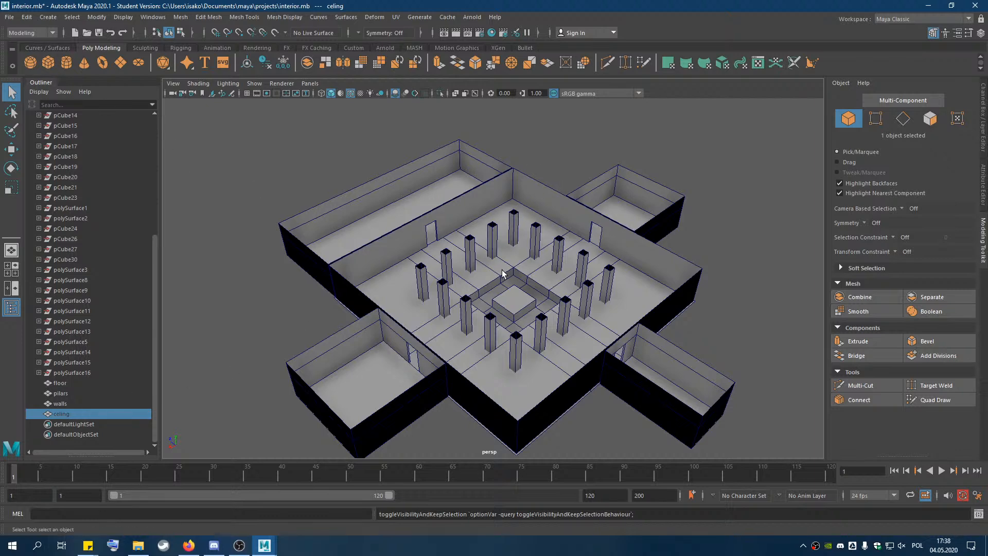
Select the walls mesh of the interior model.
{"action": "scroll", "coordinate": [459, 298], "scroll_direction": "up", "scroll_amount": 3}
{"action": "scroll", "coordinate": [492, 314], "scroll_direction": "down", "scroll_amount": 3}
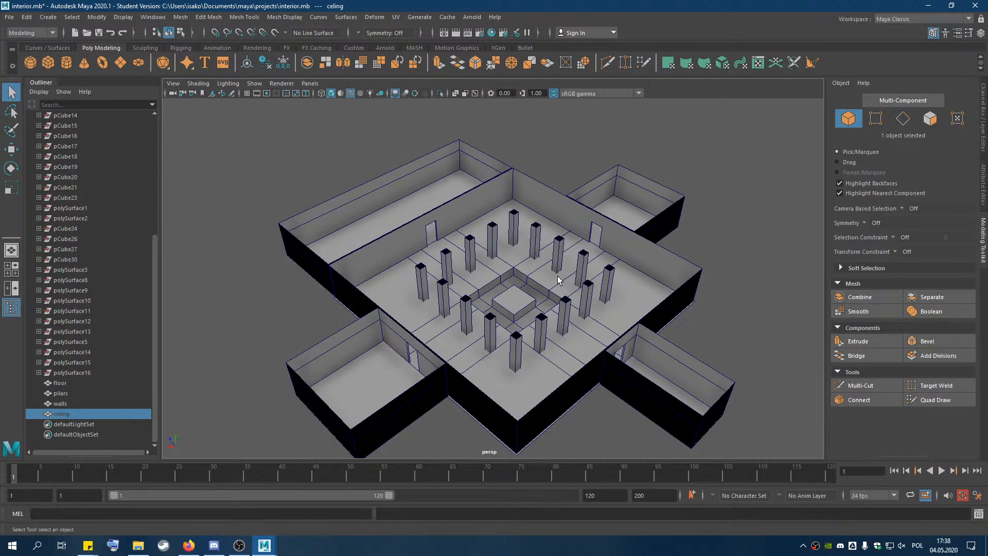
{"action": "left_click_drag", "start_coordinate": [498, 258], "coordinate": [482, 272], "text": "alt"}
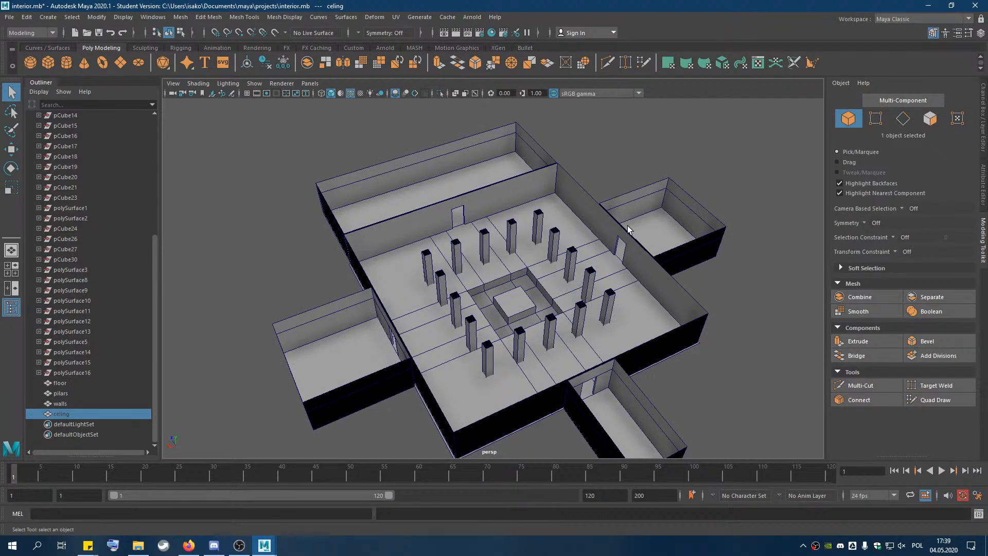
{"action": "left_click", "coordinate": [641, 211]}
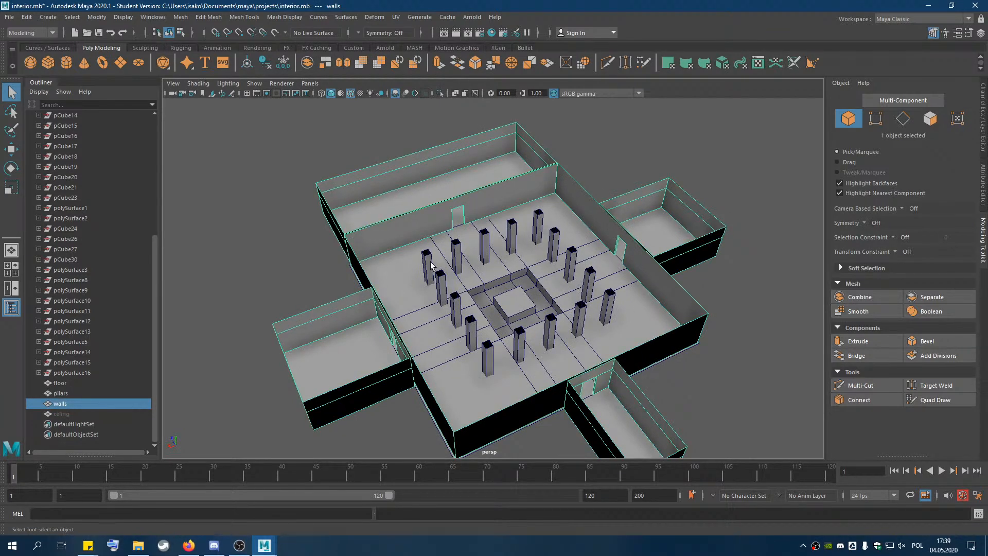
Show the ceiling mesh, examine the closed building with its central opening, and hide the ceiling once more.
{"action": "mouse_move", "coordinate": [560, 351]}
{"action": "left_mouse_down", "text": "alt"}
{"action": "mouse_move", "coordinate": [564, 314]}
{"action": "mouse_move", "coordinate": [575, 338]}
{"action": "left_mouse_up", "text": "alt"}
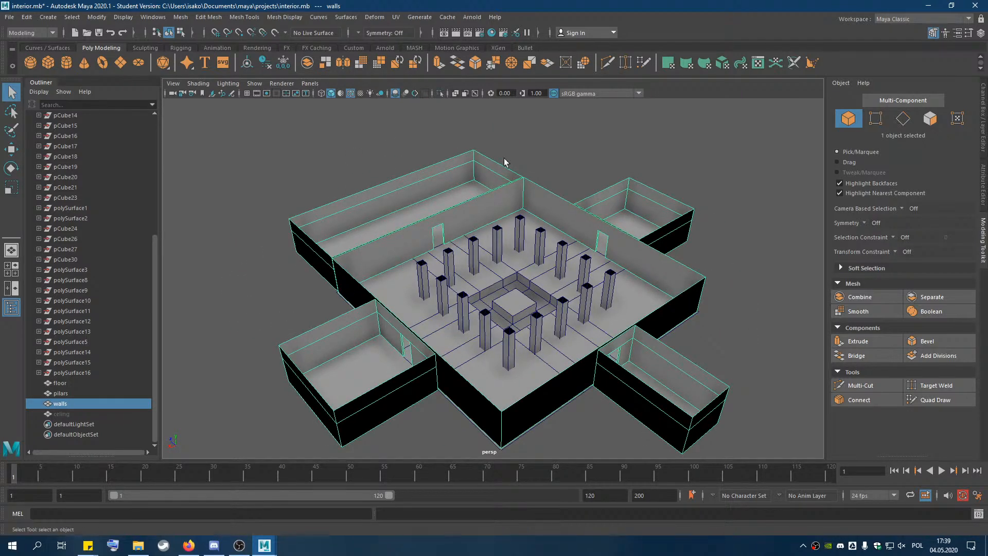
{"action": "left_click_drag", "start_coordinate": [511, 250], "coordinate": [489, 281], "text": "alt"}
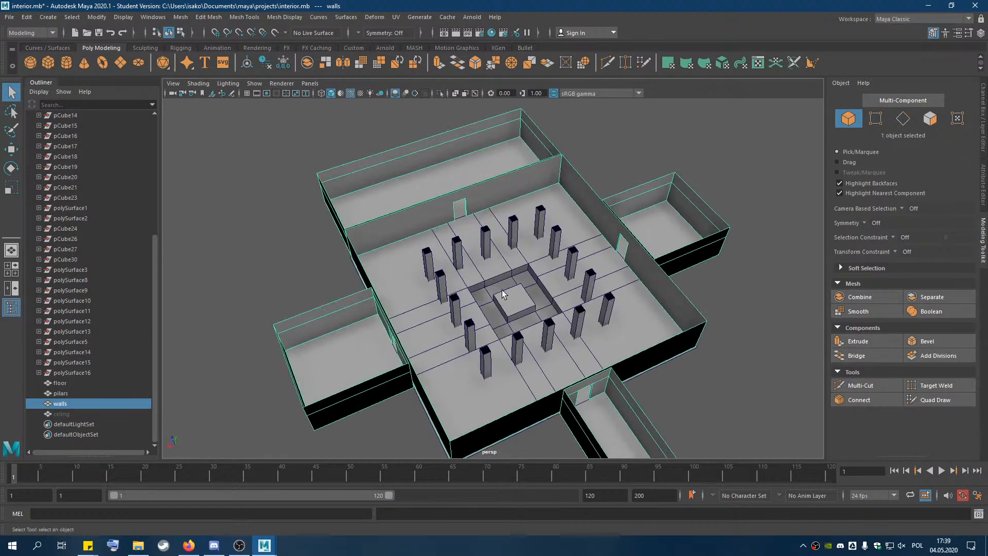
{"action": "left_click", "coordinate": [61, 414]}
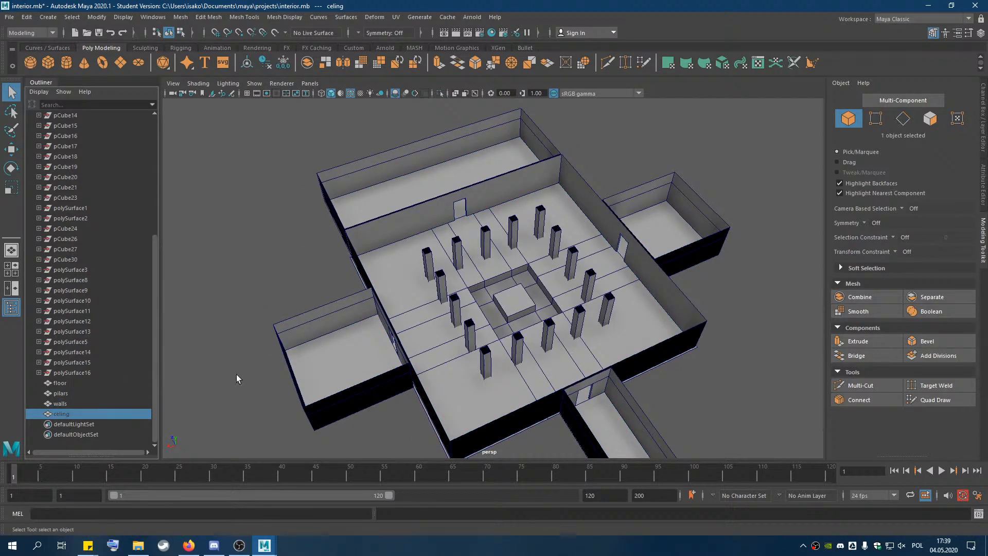
{"action": "key", "text": "h"}
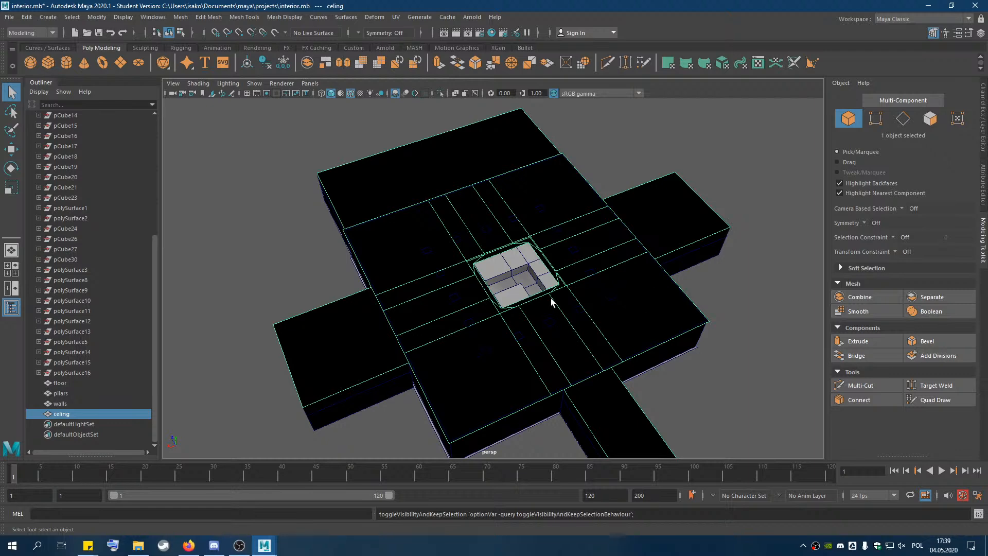
{"action": "left_click_drag", "start_coordinate": [481, 245], "coordinate": [517, 308], "text": "alt"}
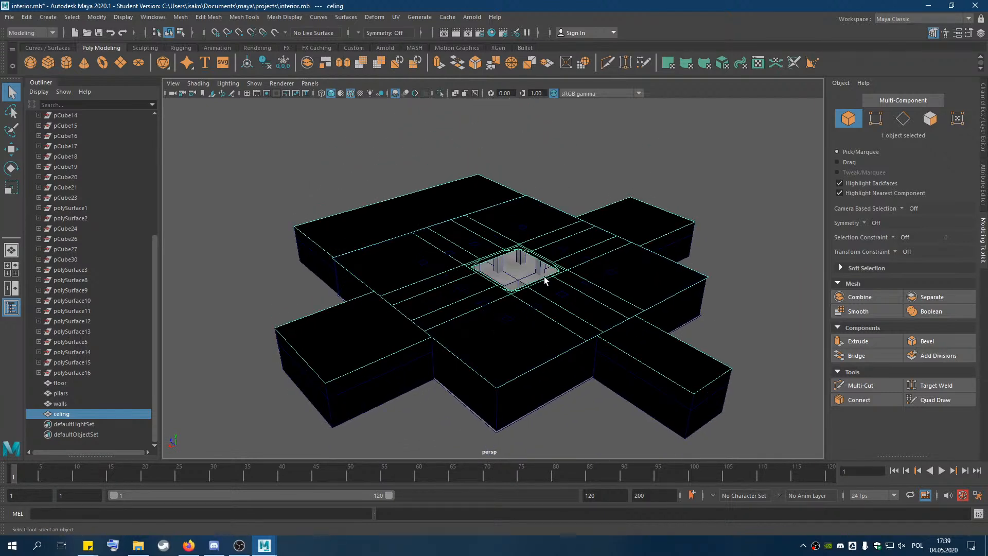
{"action": "key", "text": "ctrl+h"}
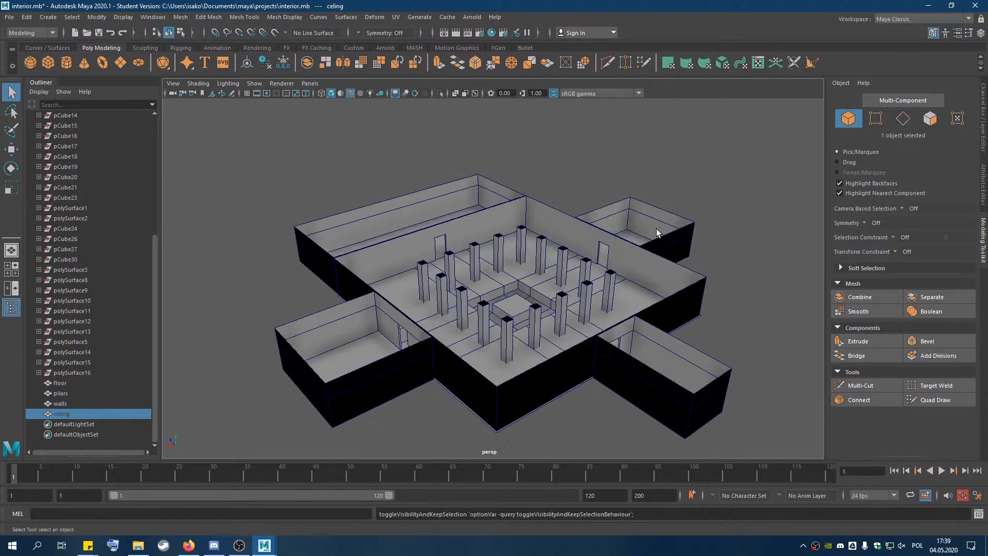
Look over the open building from above and several sides, and select the walls mesh.
{"action": "left_click_drag", "start_coordinate": [532, 253], "coordinate": [534, 278], "text": "alt"}
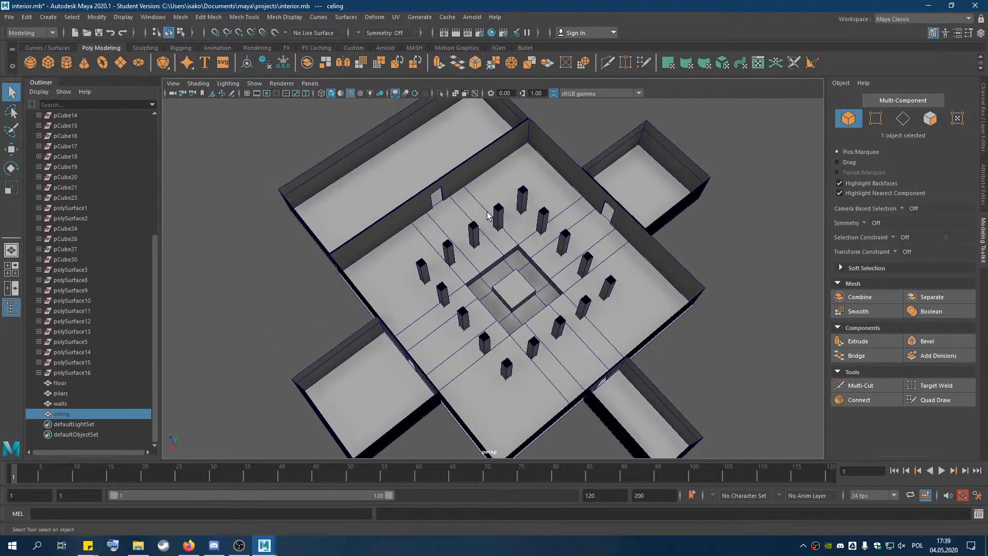
{"action": "left_click_drag", "start_coordinate": [489, 216], "coordinate": [486, 188], "text": "alt"}
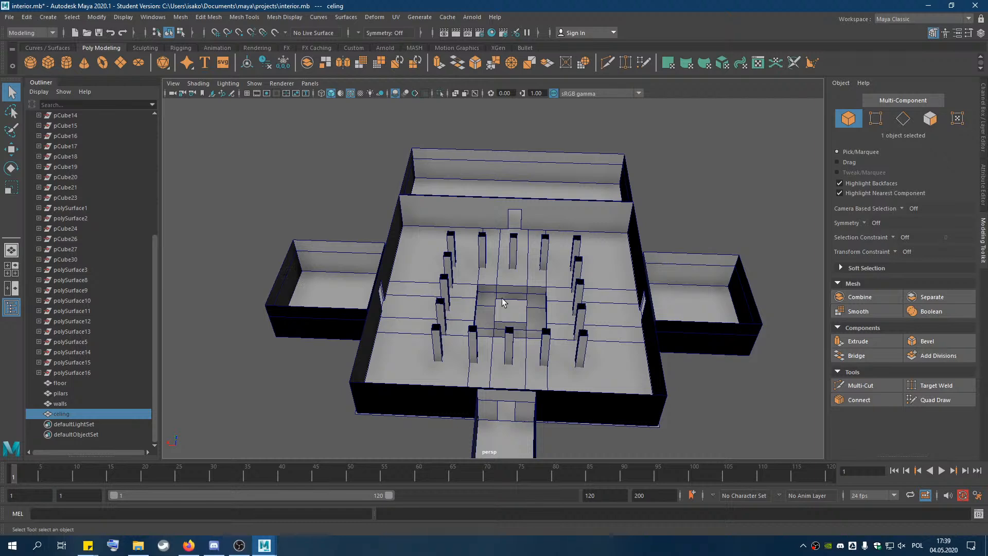
{"action": "left_click_drag", "start_coordinate": [374, 267], "coordinate": [617, 247], "text": "alt"}
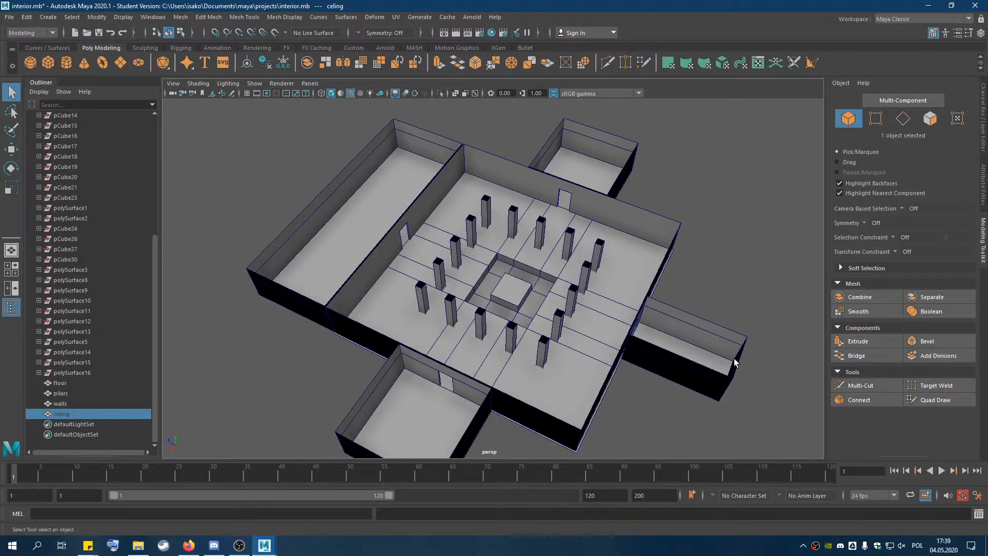
{"action": "left_click_drag", "start_coordinate": [603, 269], "coordinate": [397, 308], "text": "alt"}
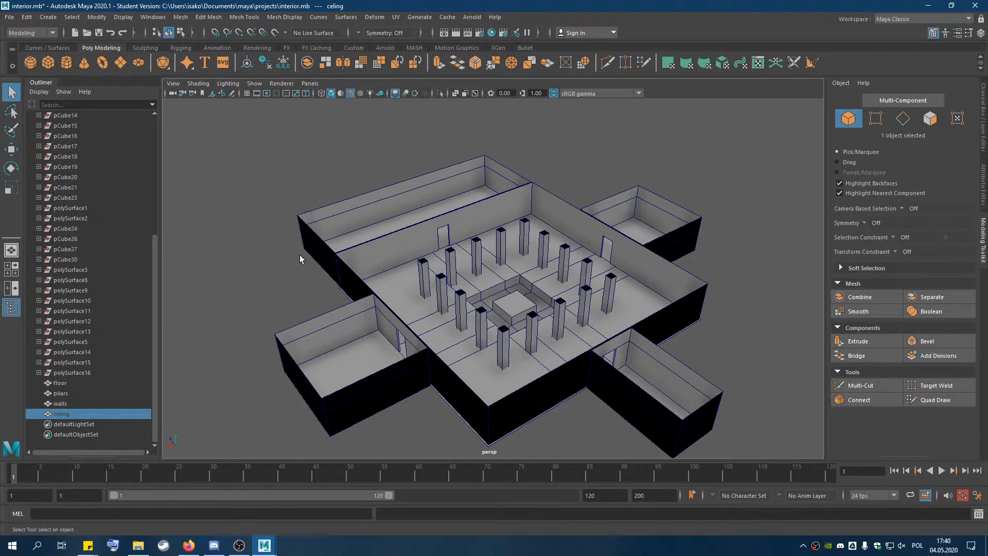
{"action": "left_click", "coordinate": [456, 226]}
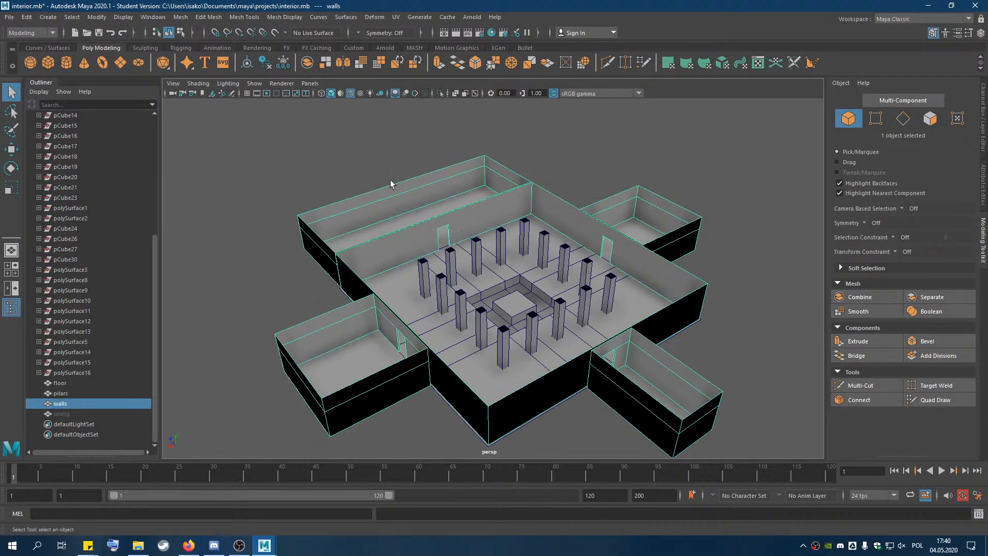
Examine the walls mesh from several angles, up to the long back room and the doorway in its dividing wall.
{"action": "left_click", "coordinate": [545, 281]}
{"action": "left_click", "coordinate": [574, 226]}
{"action": "mouse_move", "coordinate": [531, 333]}
{"action": "left_mouse_down", "text": "alt"}
{"action": "mouse_move", "coordinate": [516, 367]}
{"action": "mouse_move", "coordinate": [560, 297]}
{"action": "mouse_move", "coordinate": [585, 293]}
{"action": "mouse_move", "coordinate": [523, 340]}
{"action": "left_mouse_up", "text": "alt"}
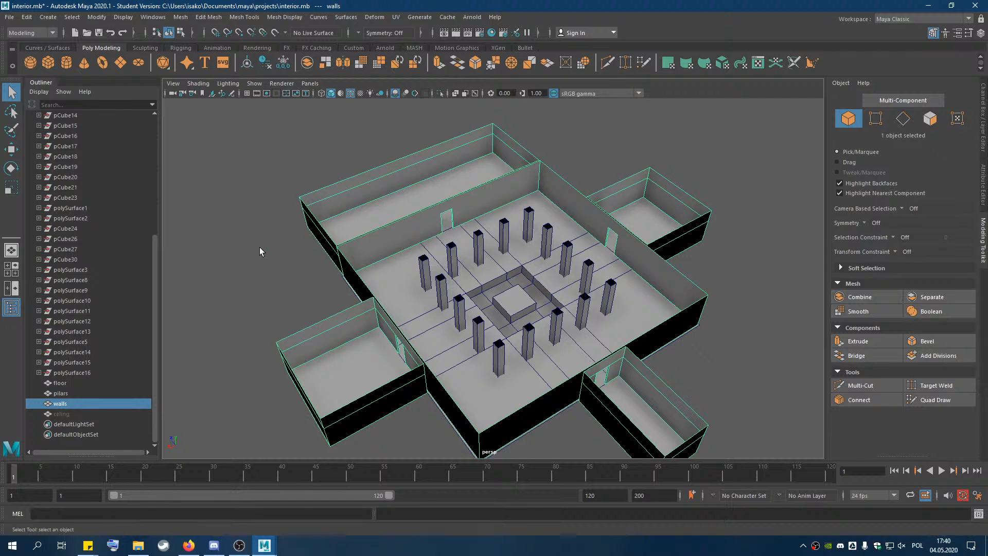
{"action": "left_click_drag", "start_coordinate": [504, 348], "coordinate": [503, 289], "text": "alt"}
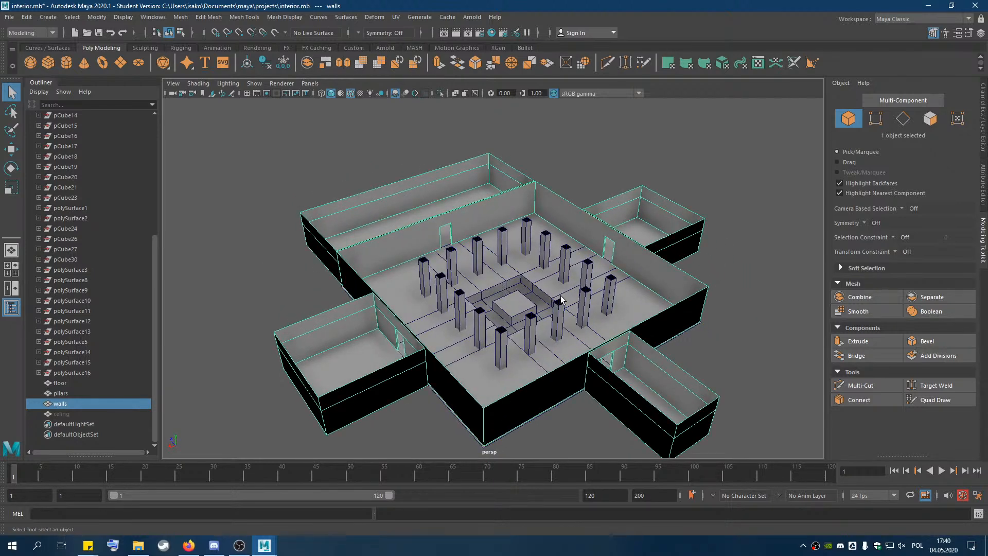
{"action": "mouse_move", "coordinate": [529, 290]}
{"action": "left_mouse_down", "text": "alt"}
{"action": "mouse_move", "coordinate": [507, 297]}
{"action": "mouse_move", "coordinate": [527, 281]}
{"action": "left_mouse_up", "text": "alt"}
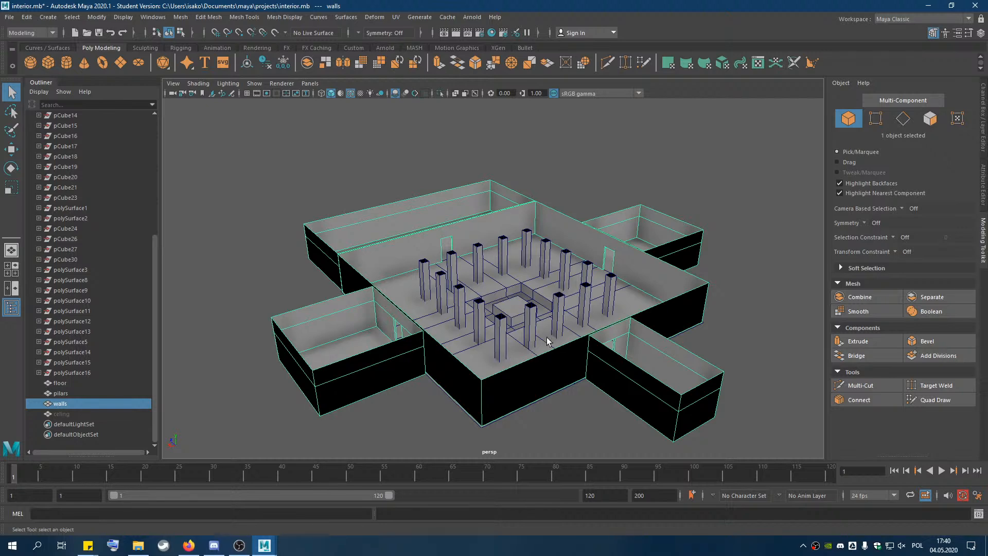
{"action": "left_click_drag", "start_coordinate": [507, 330], "coordinate": [491, 346], "text": "alt"}
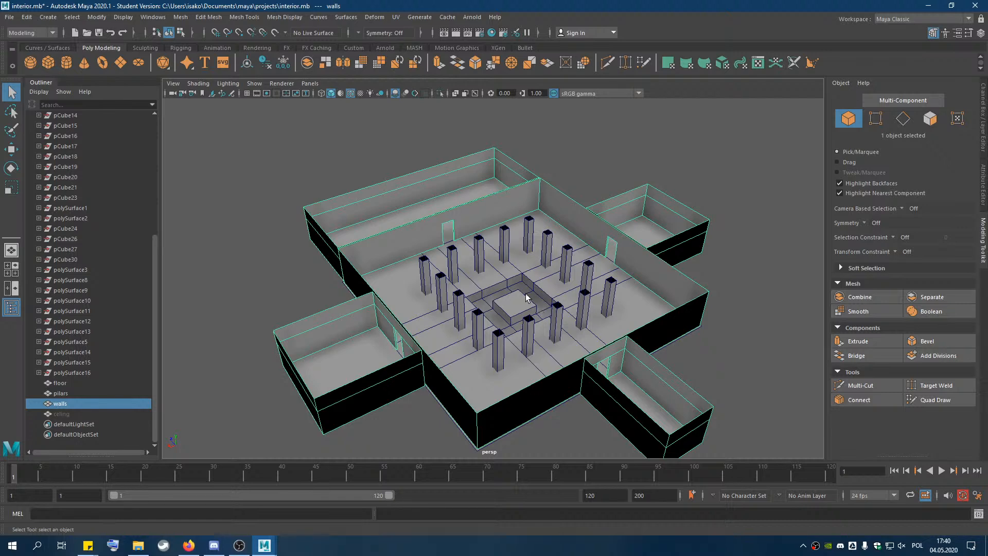
{"action": "left_click_drag", "start_coordinate": [497, 271], "coordinate": [493, 264], "text": "alt"}
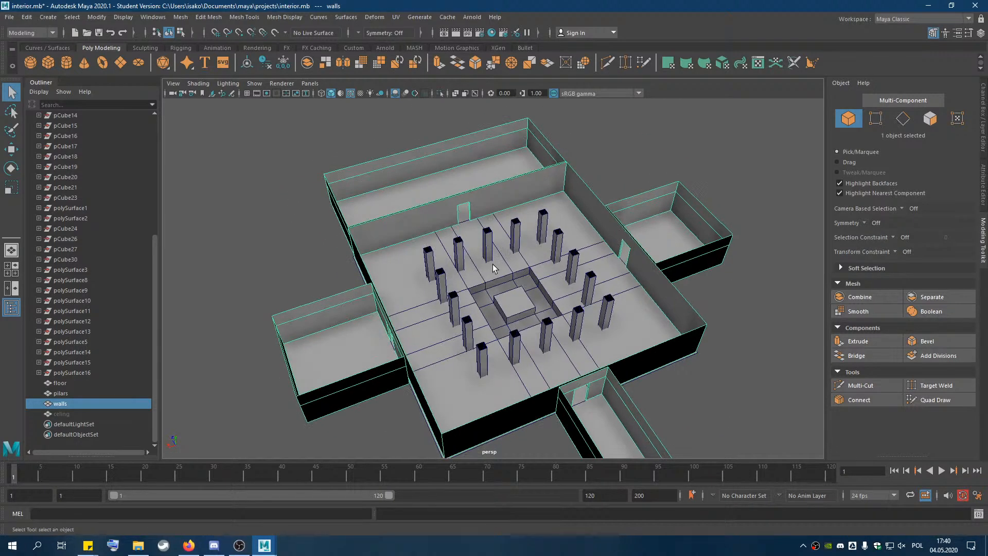
{"action": "scroll", "coordinate": [493, 264], "scroll_direction": "up", "scroll_amount": 4}
{"action": "scroll", "coordinate": [508, 283], "scroll_direction": "down", "scroll_amount": 4}
{"action": "left_click_drag", "start_coordinate": [550, 232], "coordinate": [356, 322], "text": "alt"}
{"action": "scroll", "coordinate": [365, 225], "scroll_direction": "up", "scroll_amount": 4}
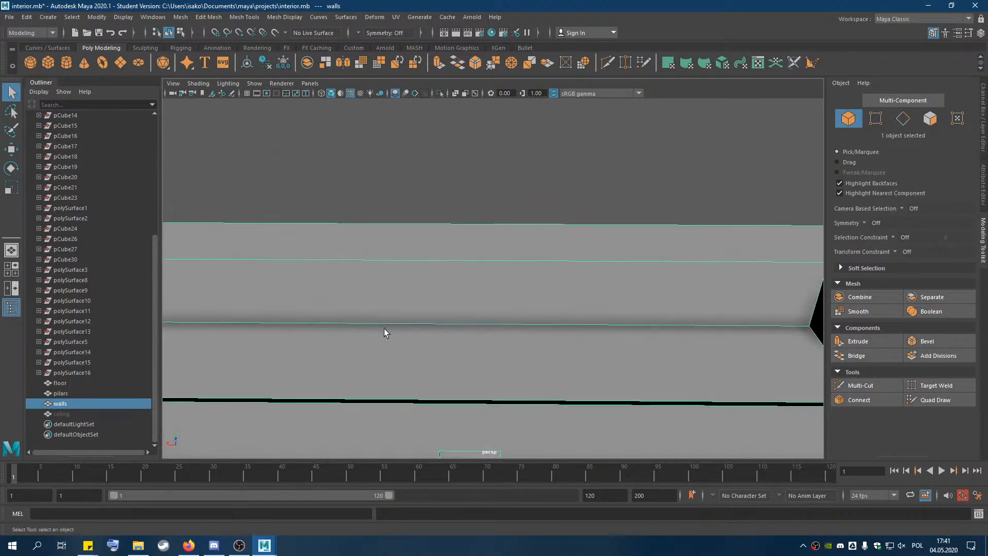
{"action": "scroll", "coordinate": [454, 302], "scroll_direction": "down", "scroll_amount": 3}
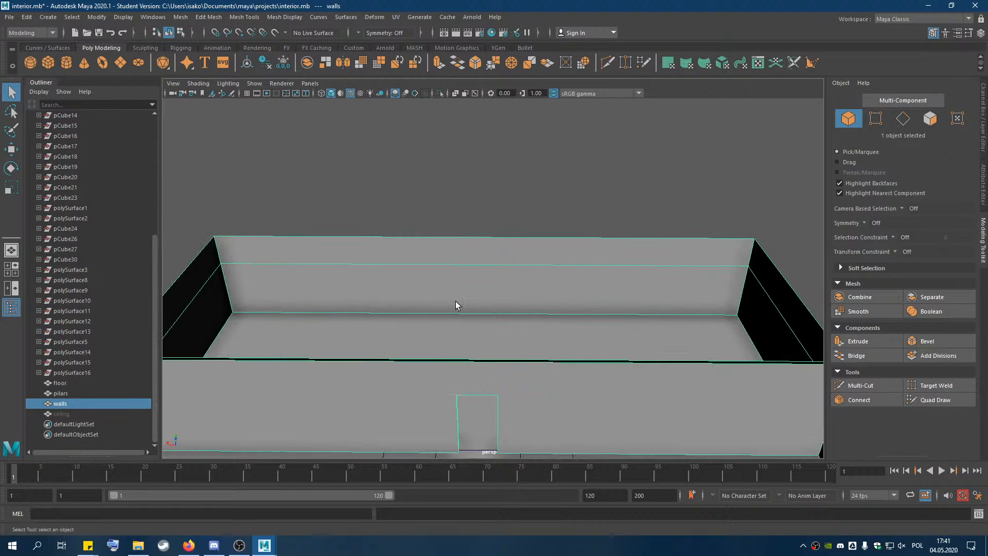
{"action": "left_click_drag", "start_coordinate": [455, 304], "coordinate": [714, 347], "text": "alt"}
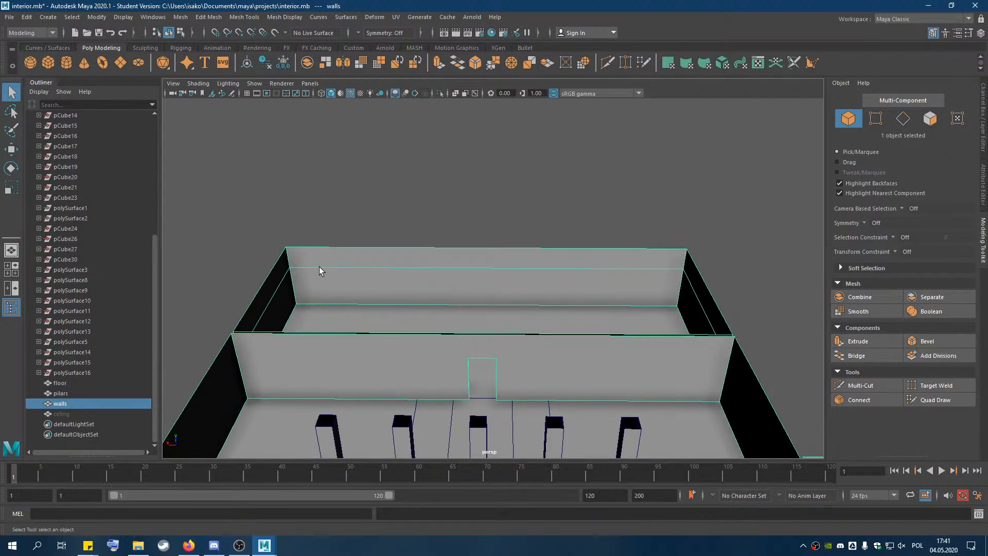
{"action": "left_click_drag", "start_coordinate": [590, 345], "coordinate": [478, 157], "text": "alt"}
{"action": "scroll", "coordinate": [450, 230], "scroll_direction": "up", "scroll_amount": 3}
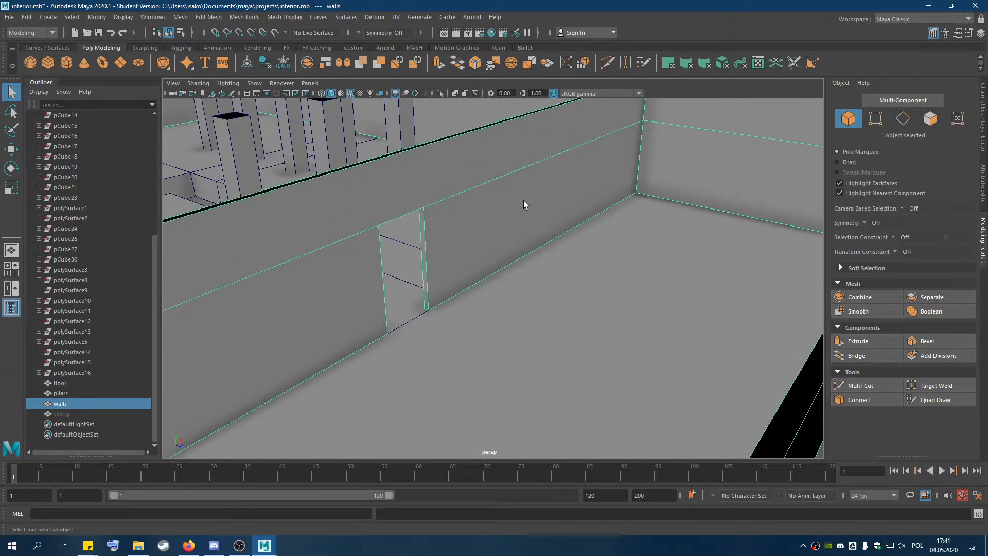
Delete the horizontal edges at door-head height on both sides of the dividing wall's doorway and on the adjoining end wall of the long room.
{"action": "key", "text": "F9"}
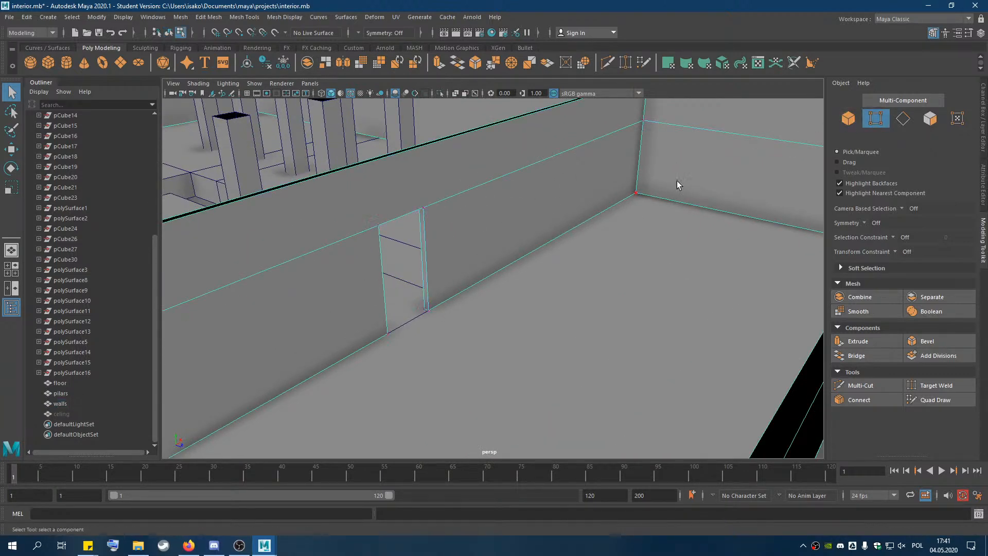
{"action": "left_click", "coordinate": [902, 118]}
{"action": "left_click", "coordinate": [542, 162]}
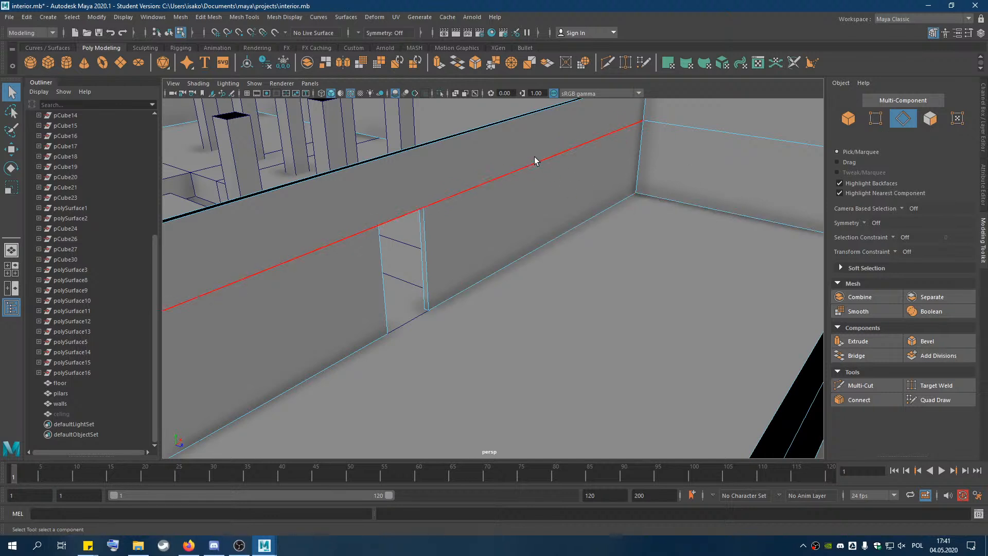
{"action": "left_click", "coordinate": [533, 167]}
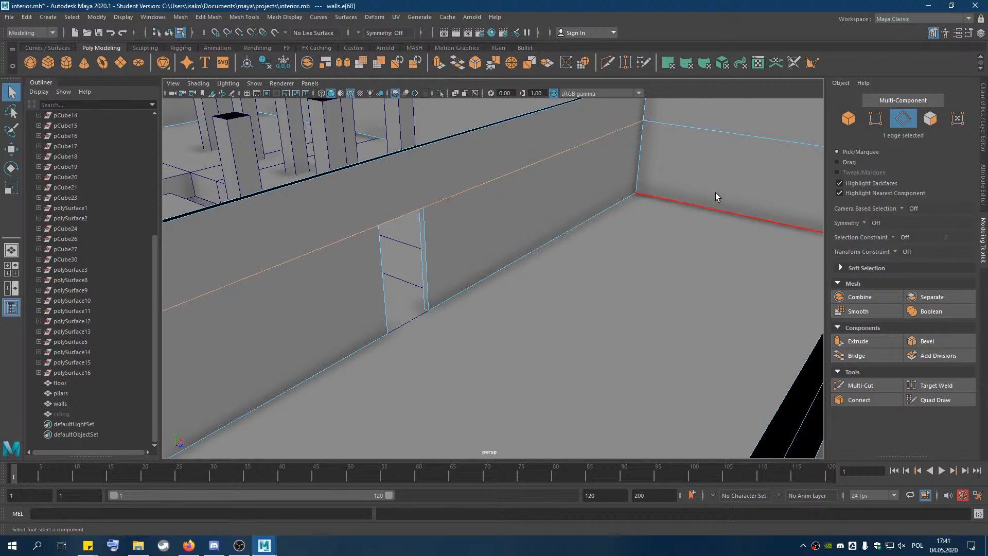
{"action": "left_click", "coordinate": [525, 168], "text": "shift"}
{"action": "left_click", "coordinate": [622, 222]}
{"action": "left_click", "coordinate": [563, 152]}
{"action": "left_click", "coordinate": [502, 378]}
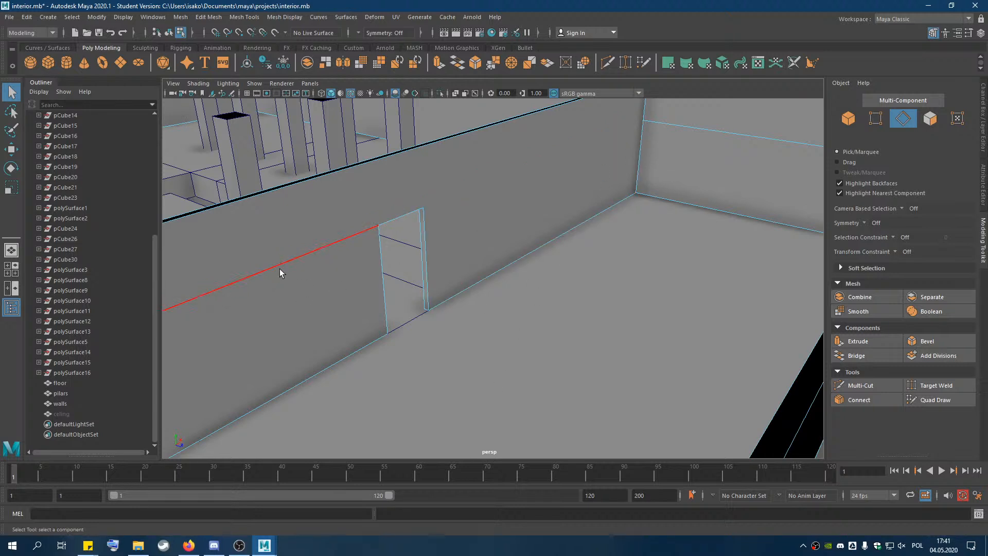
{"action": "left_click", "coordinate": [295, 256]}
{"action": "left_click", "coordinate": [666, 130]}
{"action": "left_click", "coordinate": [661, 165]}
{"action": "scroll", "coordinate": [653, 175], "scroll_direction": "down", "scroll_amount": 4}
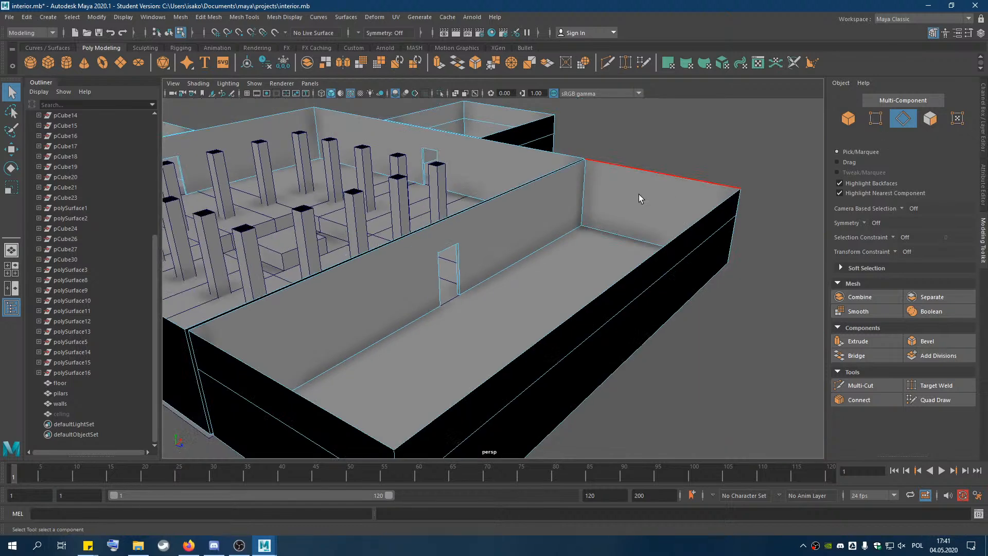
Try to remove the horizontal edge across the long room's back wall, and delete the one on its other end wall.
{"action": "left_click_drag", "start_coordinate": [528, 272], "coordinate": [690, 280], "text": "alt"}
{"action": "left_click", "coordinate": [628, 195]}
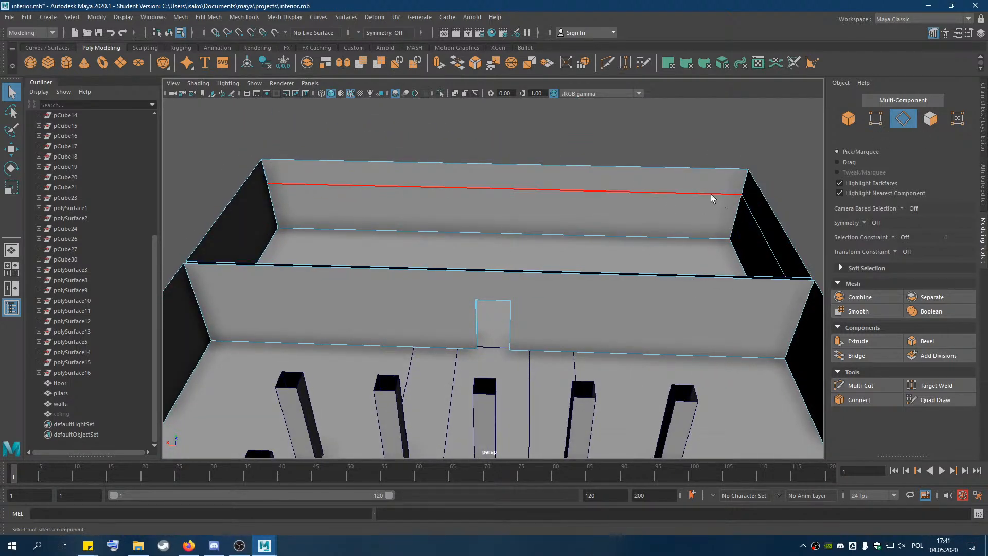
{"action": "left_click", "coordinate": [714, 196]}
{"action": "left_click", "coordinate": [711, 197], "text": "shift"}
{"action": "left_click", "coordinate": [710, 197], "text": "shift"}
{"action": "left_click", "coordinate": [710, 197], "text": "shift"}
{"action": "key", "text": "ctrl+z"}
{"action": "left_click", "coordinate": [710, 195]}
{"action": "left_click", "coordinate": [710, 194], "text": "shift"}
{"action": "left_click", "coordinate": [753, 217]}
{"action": "key", "text": "Delete"}
Try repeatedly to delete the horizontal edge running across the back wall of the long room.
{"action": "left_click", "coordinate": [713, 195]}
{"action": "key", "text": "Delete"}
{"action": "left_click", "coordinate": [705, 193]}
{"action": "key", "text": "Delete"}
{"action": "left_click", "coordinate": [608, 198]}
{"action": "key", "text": "Delete"}
{"action": "scroll", "coordinate": [436, 182], "scroll_direction": "up", "scroll_amount": 5}
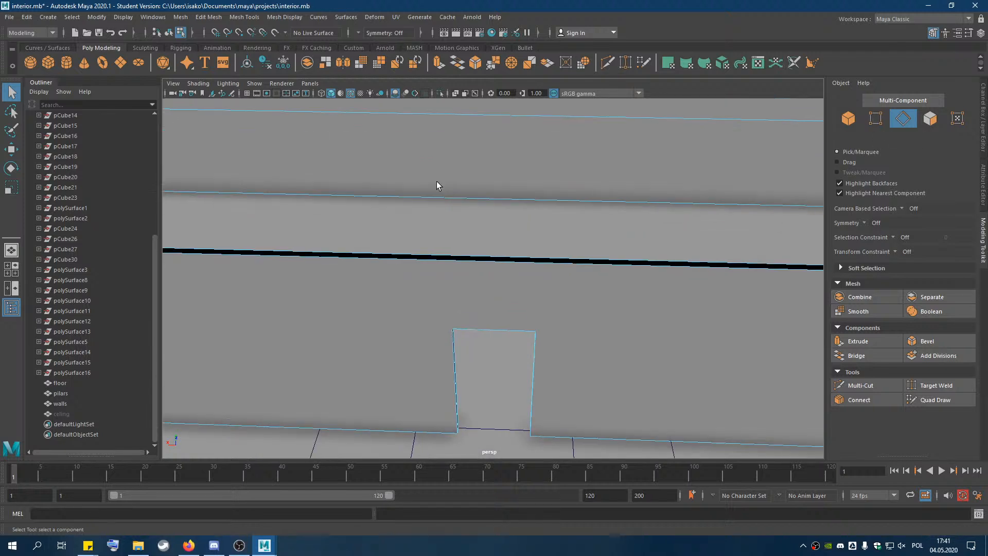
{"action": "scroll", "coordinate": [437, 186], "scroll_direction": "down", "scroll_amount": 3}
{"action": "left_click", "coordinate": [446, 156]}
{"action": "key", "text": "Delete"}
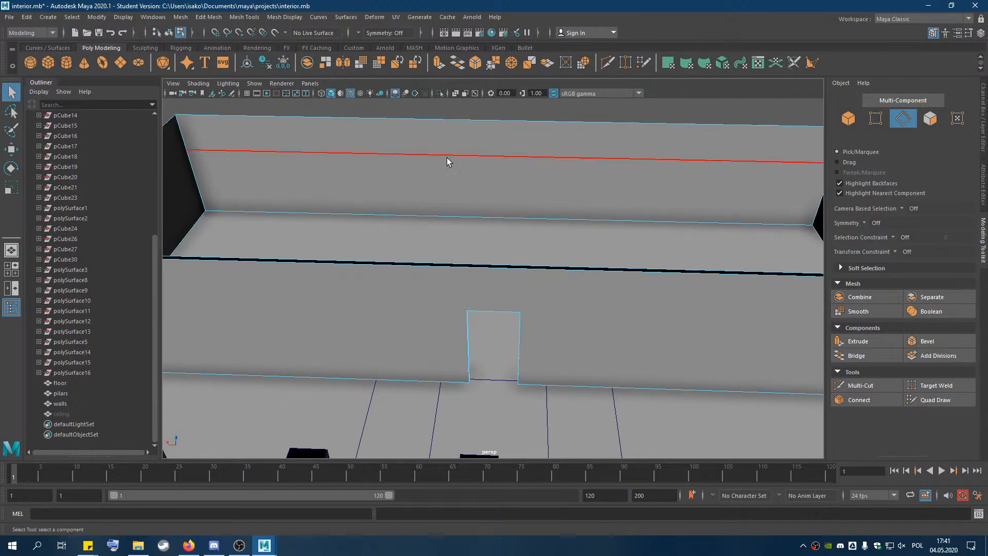
{"action": "left_click", "coordinate": [438, 159]}
{"action": "key", "text": "Delete"}
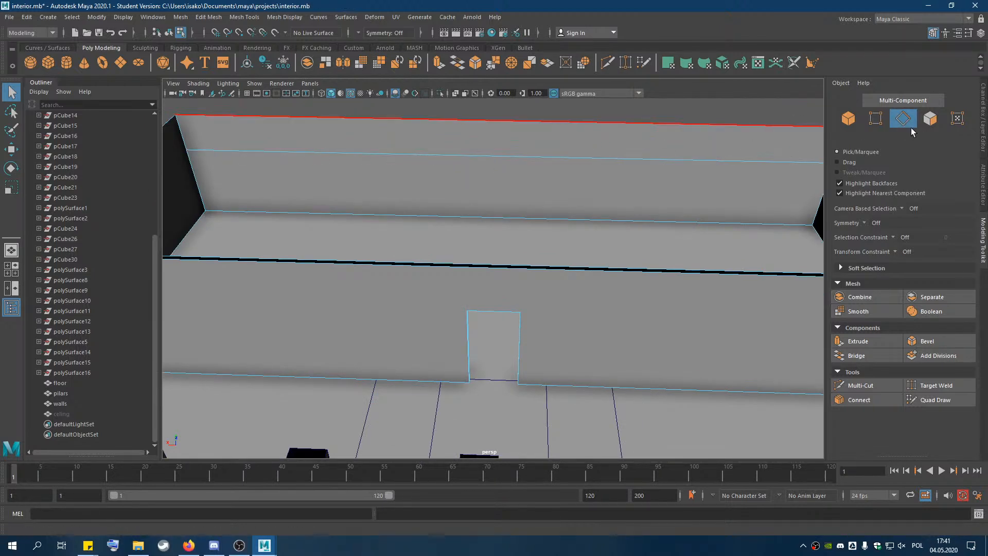
{"action": "left_click", "coordinate": [316, 156]}
{"action": "key", "text": "Delete"}
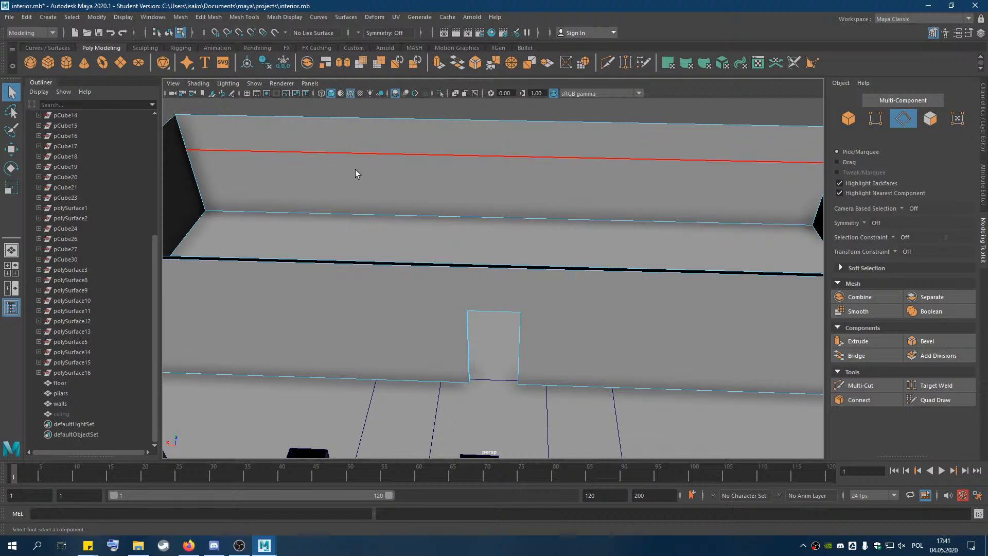
{"action": "left_click", "coordinate": [339, 155]}
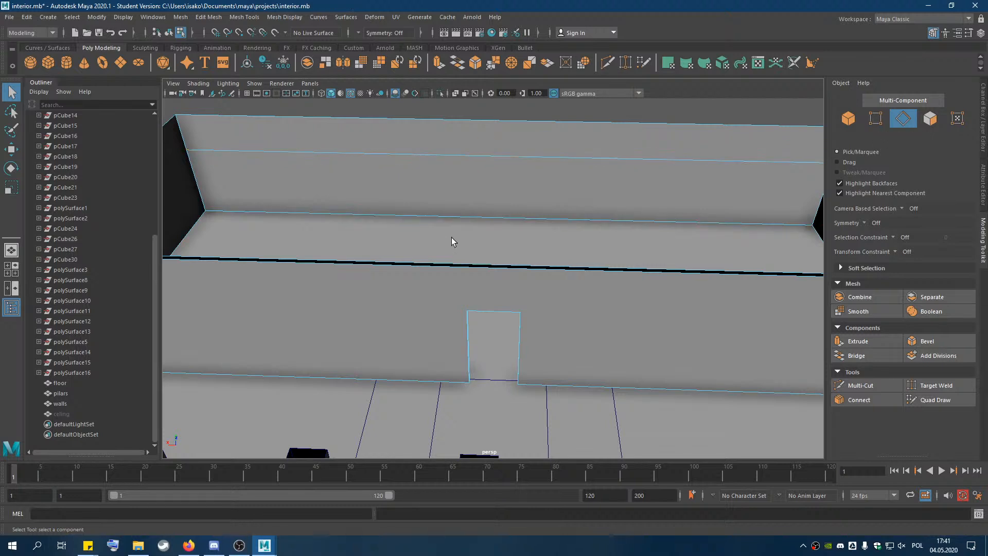
Delete the upper face strip of the long room's back wall.
{"action": "key", "text": "F11"}
{"action": "left_click", "coordinate": [727, 152]}
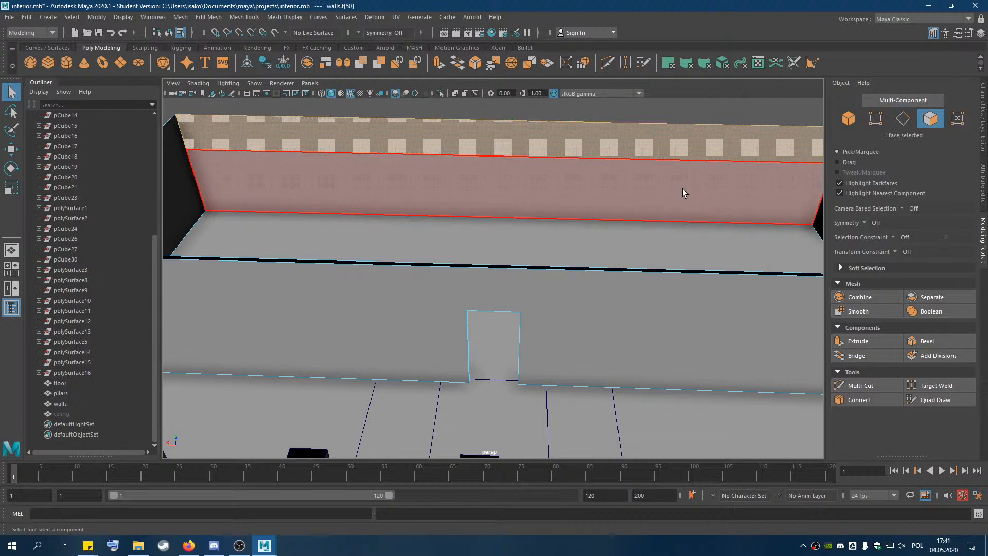
{"action": "left_click", "coordinate": [682, 189]}
Raise the remaining top edge of the back wall to Y 4.00 by snapping it to the upper corner point of the end wall.
{"action": "left_click", "coordinate": [904, 119]}
{"action": "left_click", "coordinate": [560, 158]}
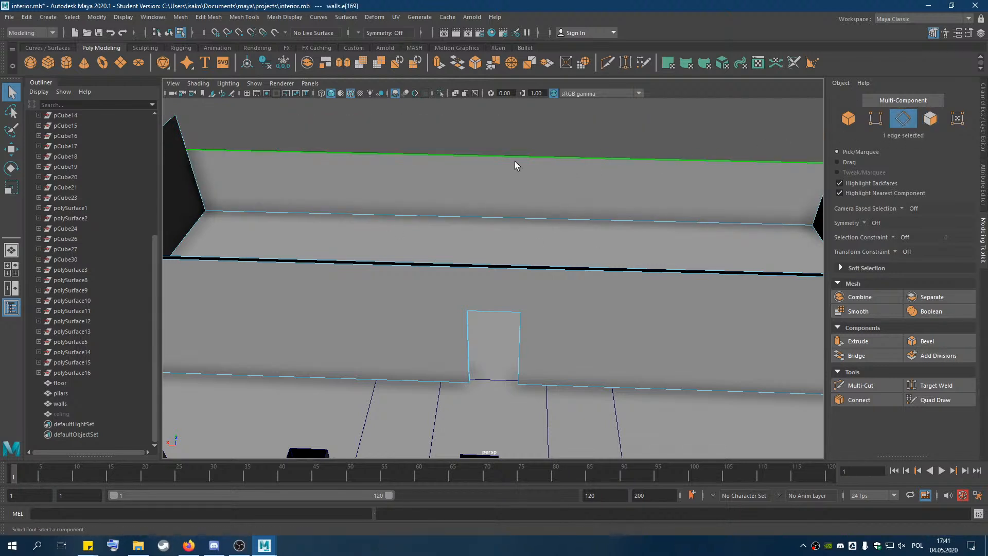
{"action": "left_click", "coordinate": [239, 32]}
{"action": "left_click_drag", "start_coordinate": [520, 242], "coordinate": [520, 382], "text": "alt"}
{"action": "left_click", "coordinate": [11, 149]}
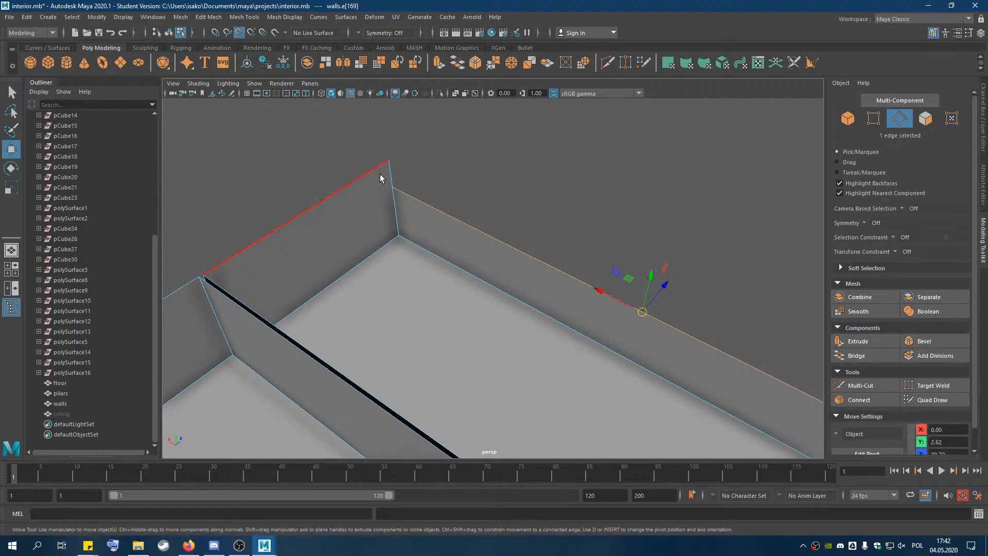
{"action": "left_click_drag", "start_coordinate": [651, 286], "coordinate": [392, 166]}
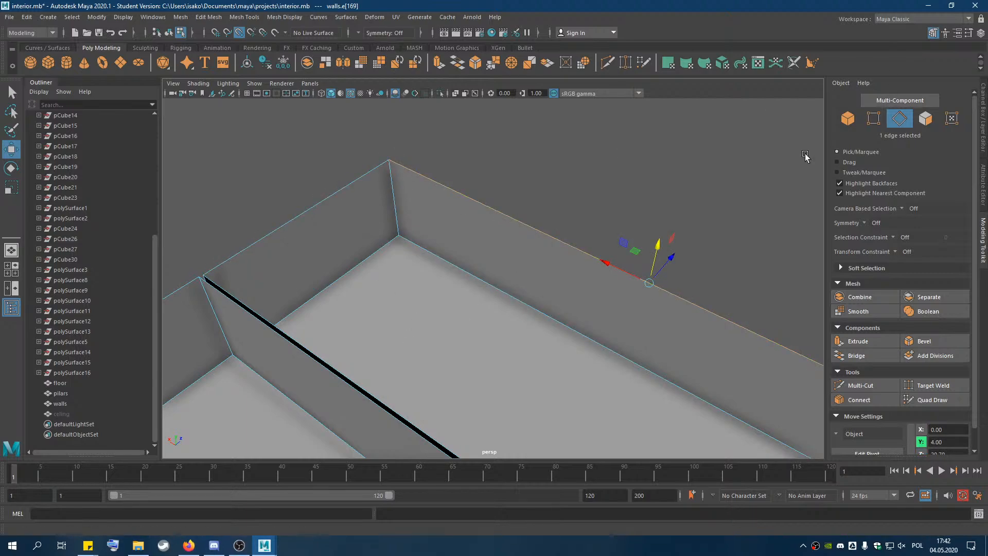
Examine the long room's back wall from several angles and select its top and bottom edges.
{"action": "left_click_drag", "start_coordinate": [390, 294], "coordinate": [540, 293], "text": "alt"}
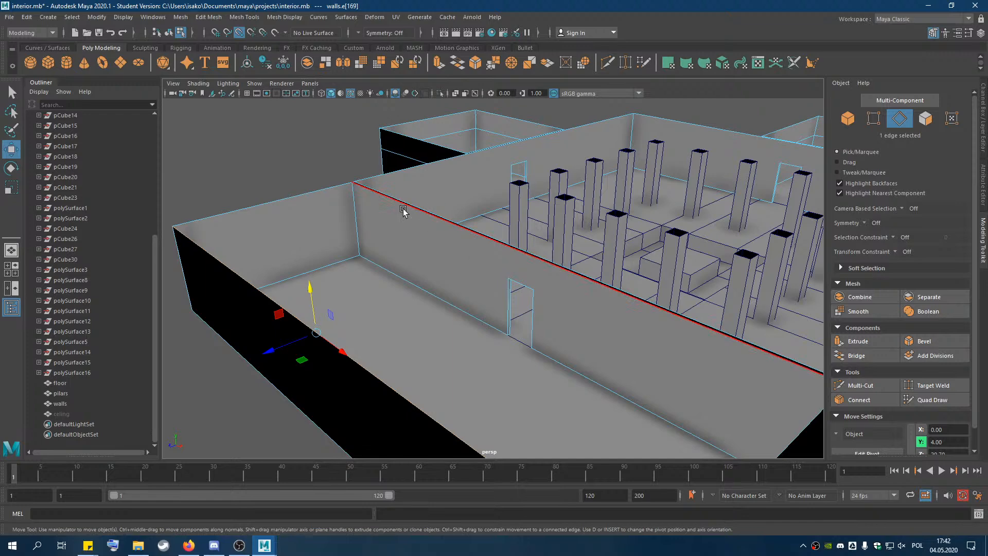
{"action": "left_click_drag", "start_coordinate": [486, 304], "coordinate": [454, 301], "text": "alt"}
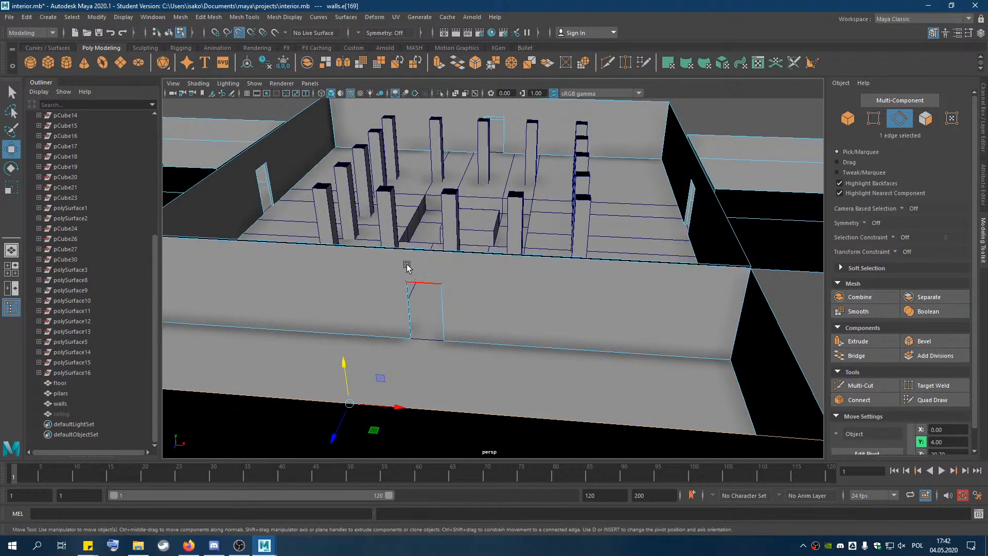
{"action": "left_click_drag", "start_coordinate": [393, 278], "coordinate": [482, 321], "text": "alt"}
{"action": "left_click_drag", "start_coordinate": [599, 327], "coordinate": [557, 346], "text": "alt"}
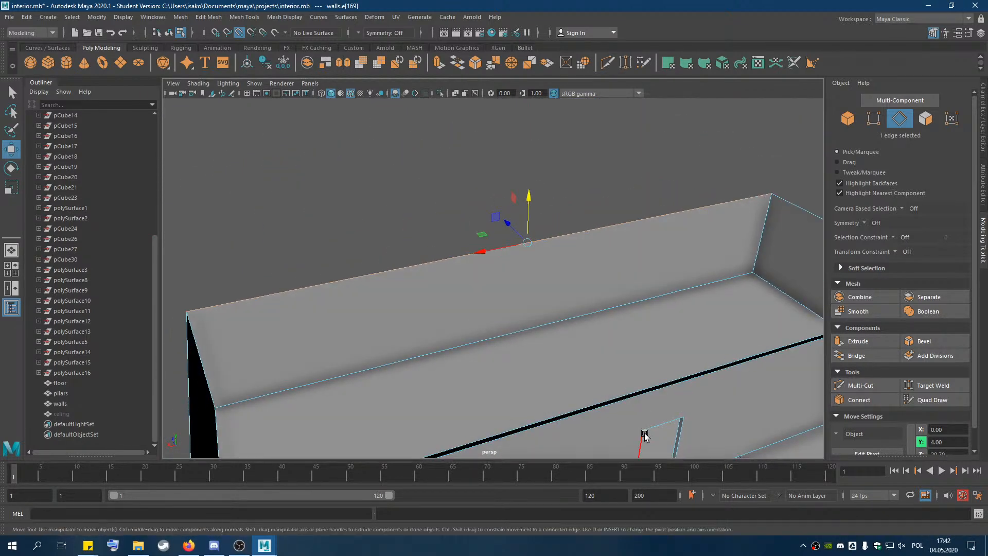
{"action": "left_click_drag", "start_coordinate": [621, 425], "coordinate": [686, 249], "text": "alt"}
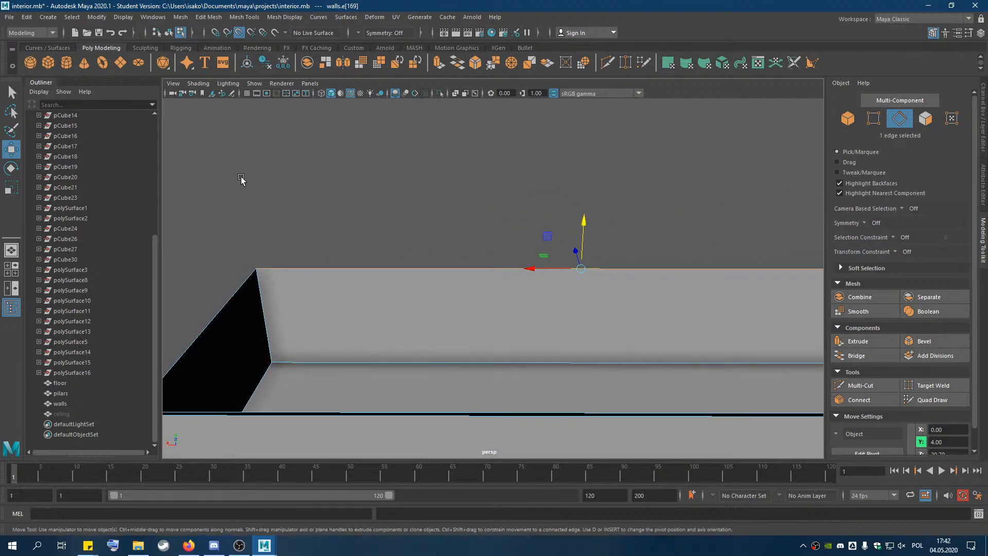
{"action": "key", "text": "q"}
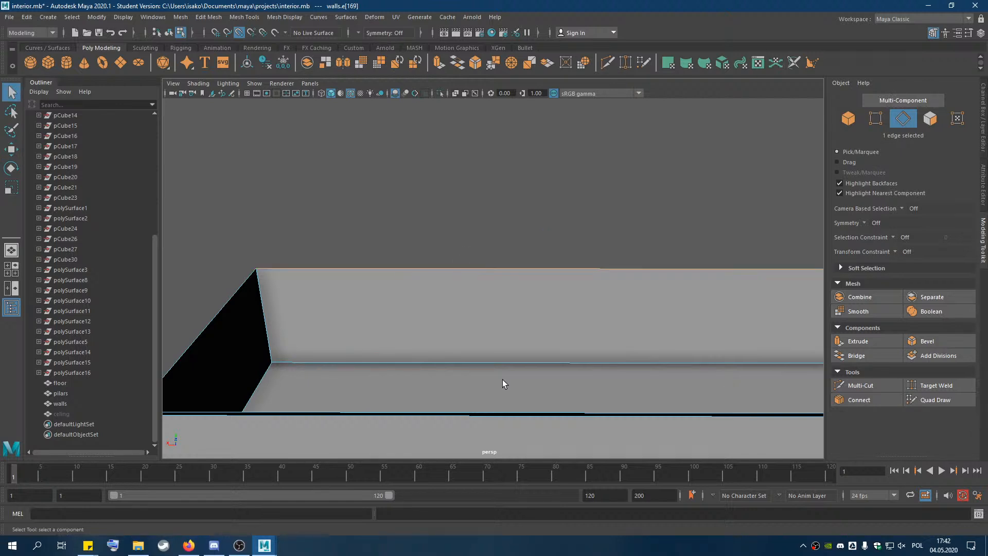
{"action": "left_click", "coordinate": [488, 364]}
{"action": "left_click", "coordinate": [511, 272], "text": "shift"}
{"action": "left_click_drag", "start_coordinate": [507, 386], "coordinate": [564, 397], "text": "alt"}
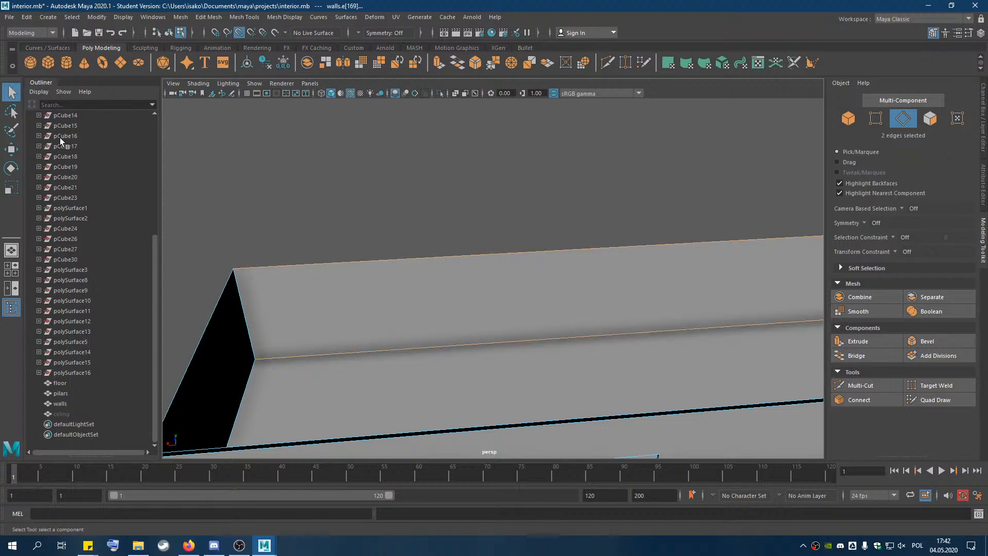
Create a polygon cube and move it into the long room's back wall, near one end at about X 9.77, Y 2.28.
{"action": "left_click", "coordinate": [48, 63]}
{"action": "key", "text": "a"}
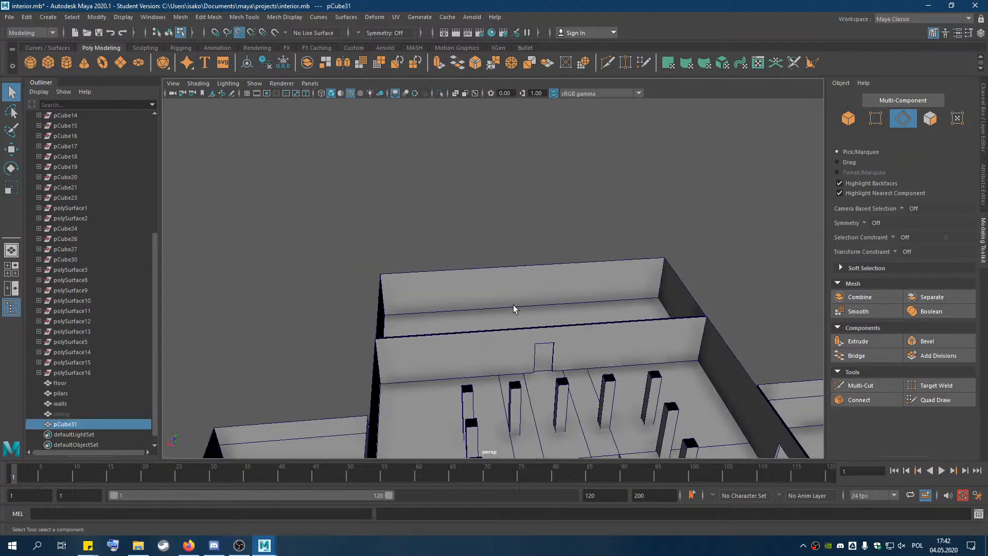
{"action": "left_click", "coordinate": [11, 150]}
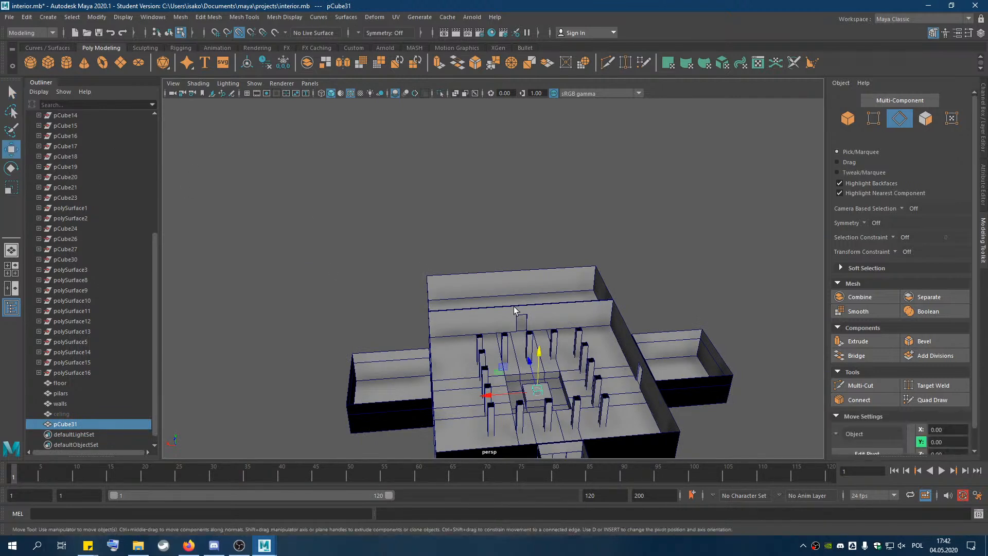
{"action": "left_click_drag", "start_coordinate": [539, 372], "coordinate": [523, 312]}
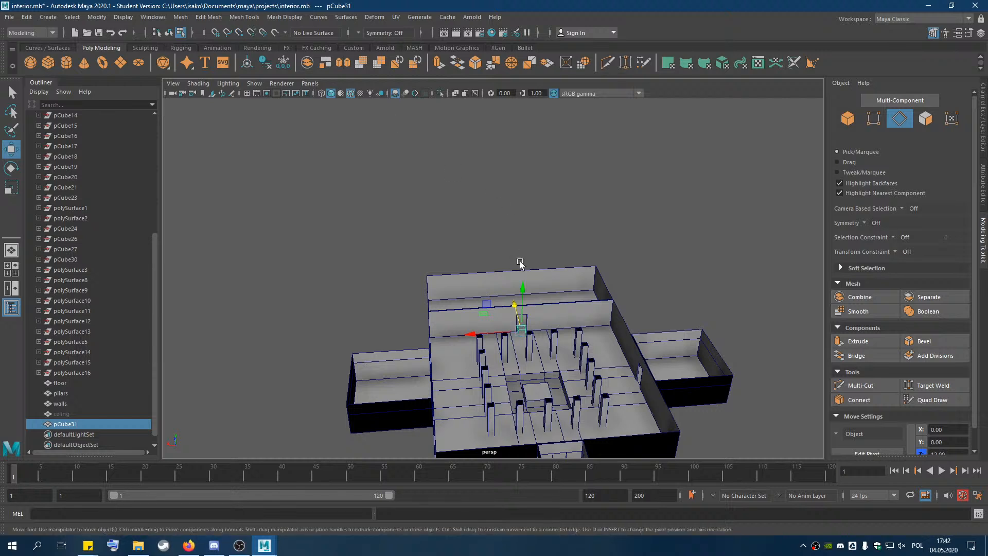
{"action": "left_click_drag", "start_coordinate": [516, 308], "coordinate": [502, 275]}
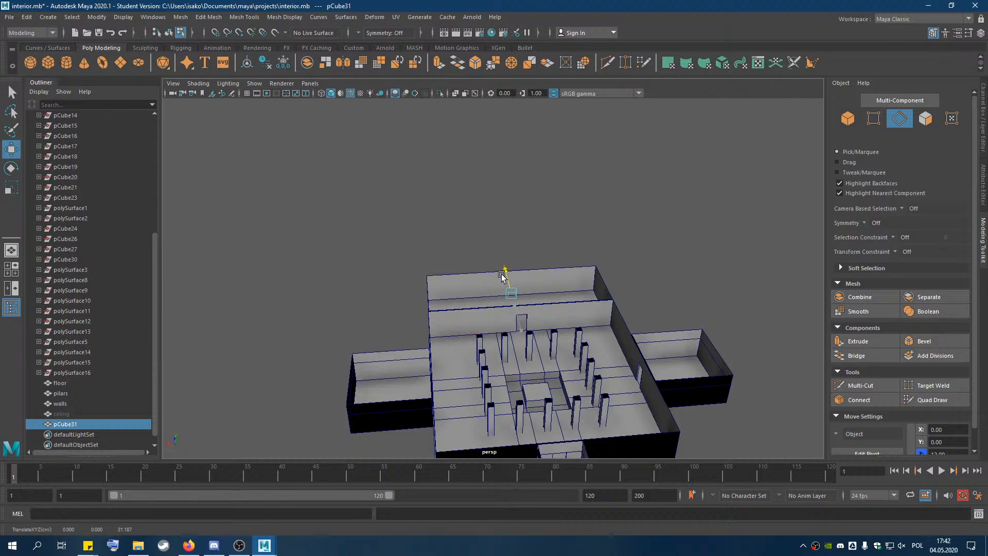
{"action": "key", "text": "f"}
{"action": "left_click_drag", "start_coordinate": [582, 316], "coordinate": [588, 265]}
{"action": "left_click_drag", "start_coordinate": [556, 298], "coordinate": [244, 293]}
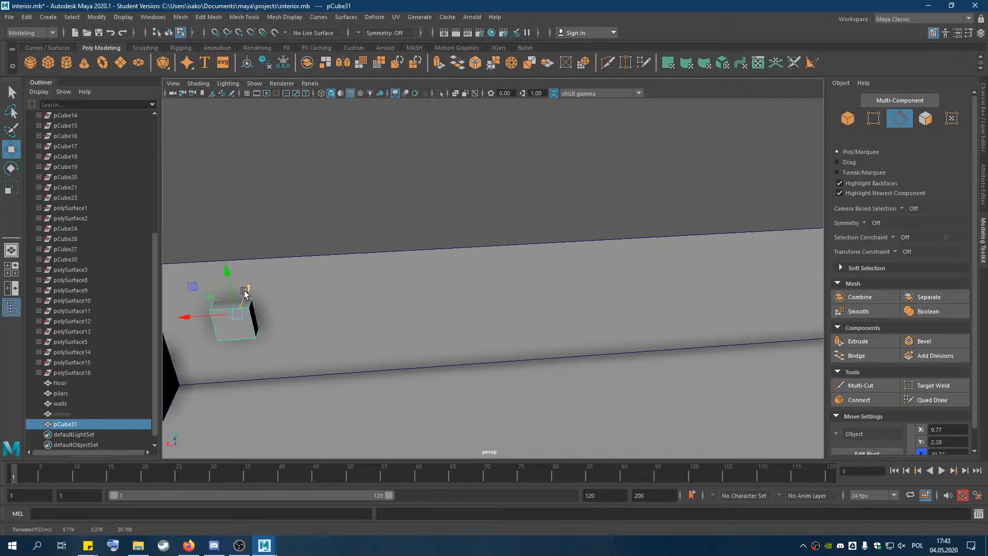
Duplicate the cube twice along the back wall with grid snapping, placing the last copy at X 6.00.
{"action": "left_click", "coordinate": [214, 32]}
{"action": "mouse_move", "coordinate": [198, 318]}
{"action": "left_mouse_down", "text": "shift"}
{"action": "mouse_move", "coordinate": [362, 324]}
{"action": "mouse_move", "coordinate": [355, 312]}
{"action": "left_mouse_up", "text": "shift"}
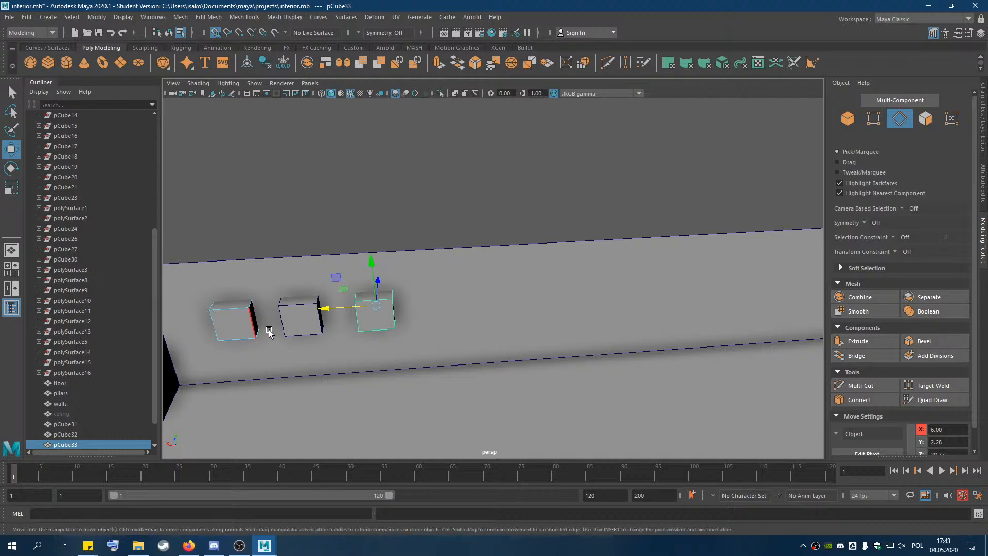
{"action": "left_click", "coordinate": [847, 122]}
{"action": "left_click_drag", "start_coordinate": [543, 379], "coordinate": [501, 367], "text": "alt"}
Align the row of three cubes to the grid by snapping the one nearest the corner to X 10.00.
{"action": "left_click_drag", "start_coordinate": [329, 271], "coordinate": [337, 283]}
{"action": "left_click", "coordinate": [396, 289]}
{"action": "mouse_move", "coordinate": [403, 284]}
{"action": "left_mouse_down"}
{"action": "mouse_move", "coordinate": [375, 283]}
{"action": "mouse_move", "coordinate": [412, 291]}
{"action": "left_mouse_up"}
{"action": "left_click", "coordinate": [456, 305]}
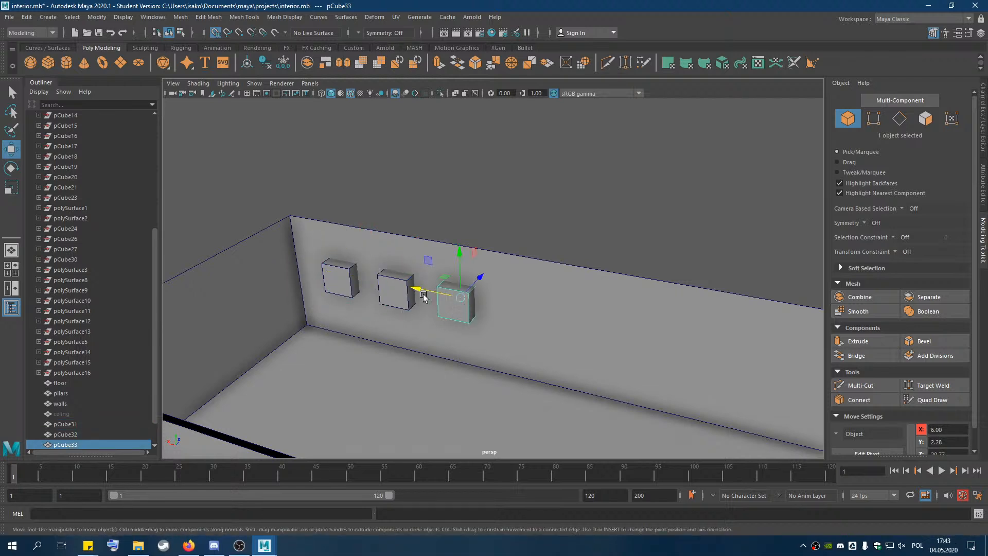
{"action": "left_click_drag", "start_coordinate": [342, 305], "coordinate": [363, 324], "text": "alt"}
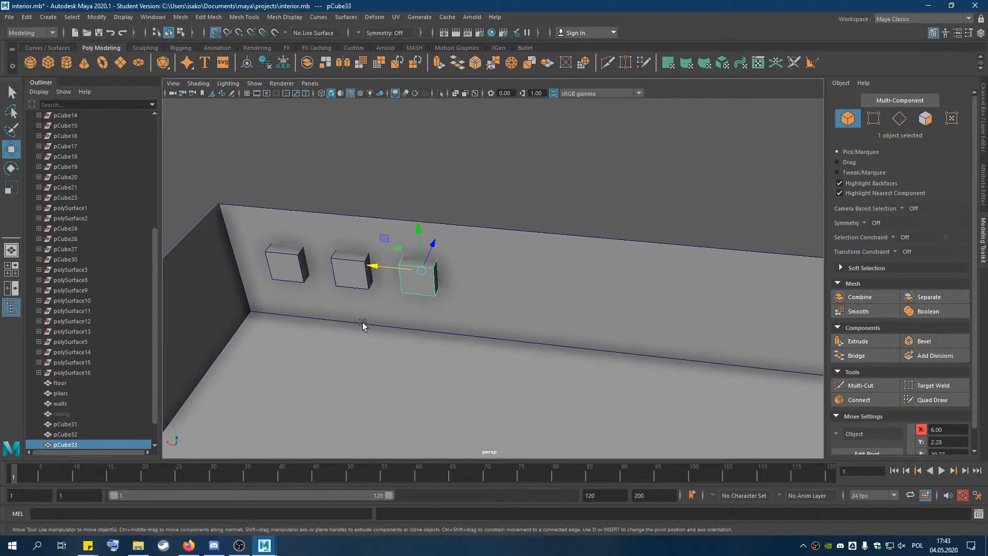
{"action": "left_click", "coordinate": [291, 270]}
{"action": "left_click_drag", "start_coordinate": [256, 254], "coordinate": [282, 267]}
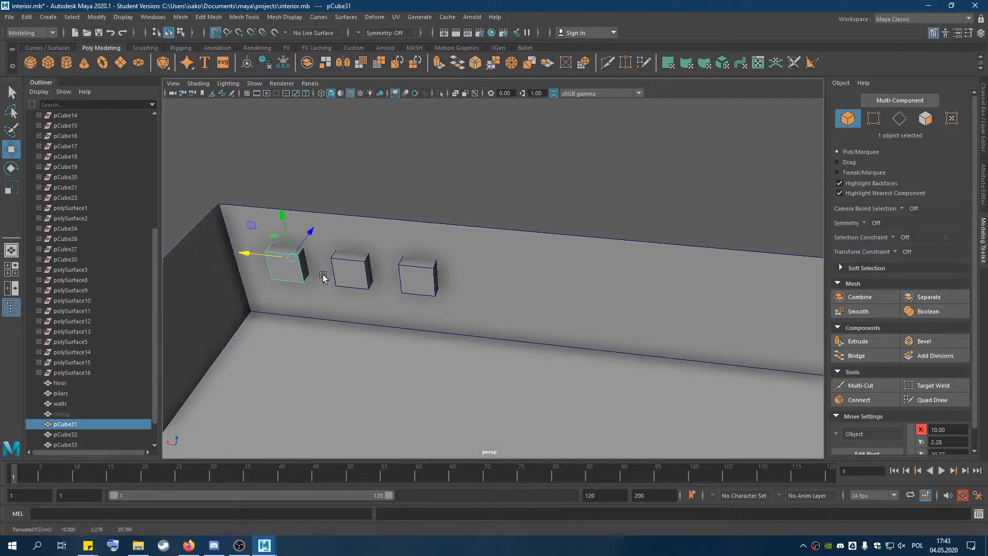
{"action": "left_click", "coordinate": [354, 277]}
{"action": "left_click", "coordinate": [418, 285]}
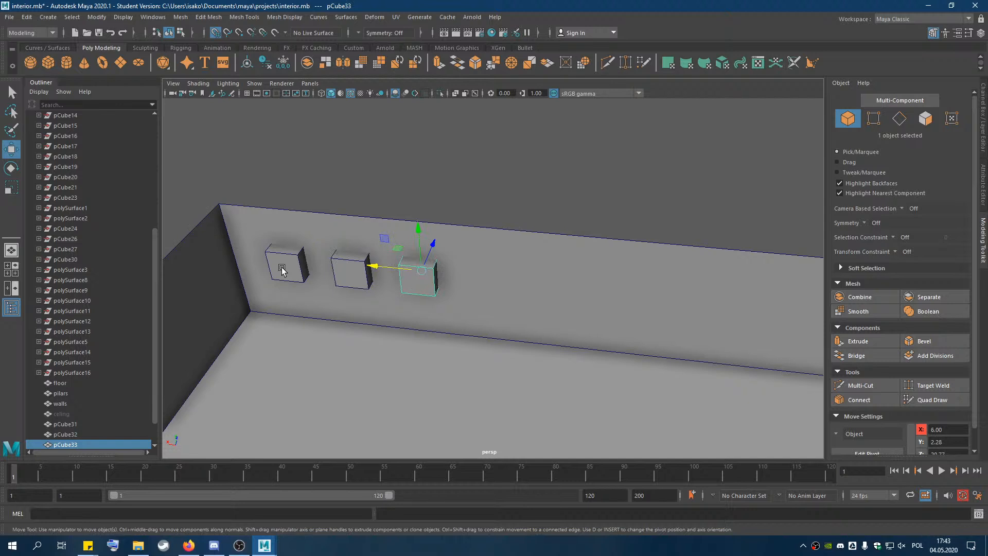
Scale the three cubes vertically to about 2.88 and move them to Y 2.00 as tall window blocks.
{"action": "left_click", "coordinate": [282, 270]}
{"action": "left_click", "coordinate": [350, 270], "text": "shift"}
{"action": "left_click", "coordinate": [407, 276], "text": "shift"}
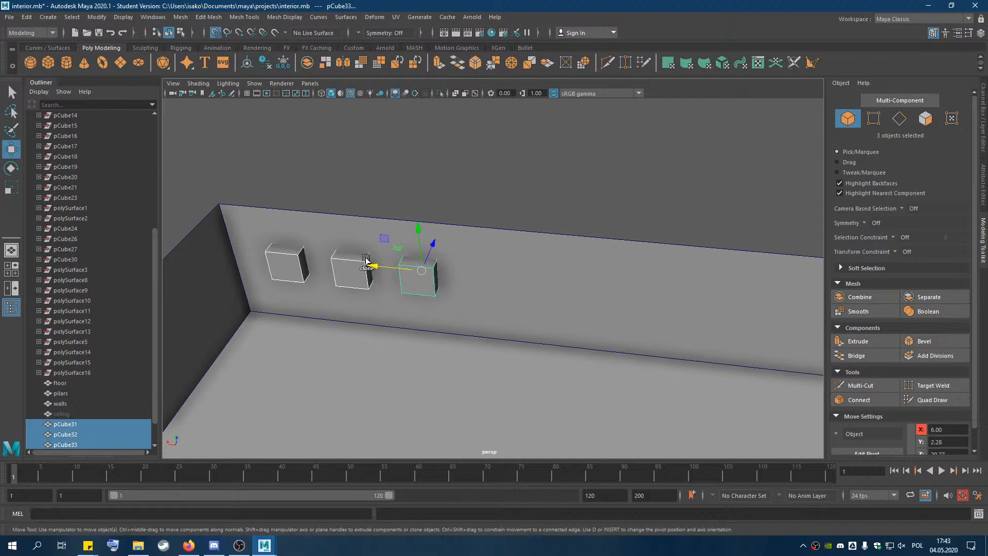
{"action": "left_click", "coordinate": [19, 189]}
{"action": "left_click_drag", "start_coordinate": [420, 234], "coordinate": [397, 144]}
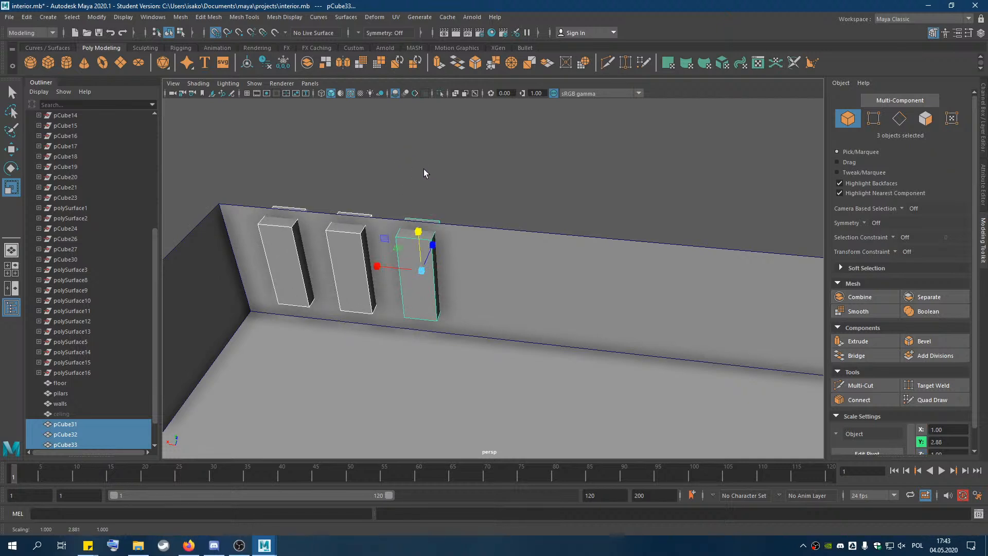
{"action": "key", "text": "w"}
{"action": "mouse_move", "coordinate": [421, 269]}
{"action": "left_mouse_down"}
{"action": "mouse_move", "coordinate": [421, 248]}
{"action": "mouse_move", "coordinate": [423, 277]}
{"action": "left_mouse_up"}
{"action": "mouse_move", "coordinate": [547, 382]}
{"action": "left_mouse_down", "text": "alt"}
{"action": "mouse_move", "coordinate": [441, 346]}
{"action": "mouse_move", "coordinate": [524, 358]}
{"action": "mouse_move", "coordinate": [565, 385]}
{"action": "left_mouse_up", "text": "alt"}
{"action": "left_click", "coordinate": [375, 196]}
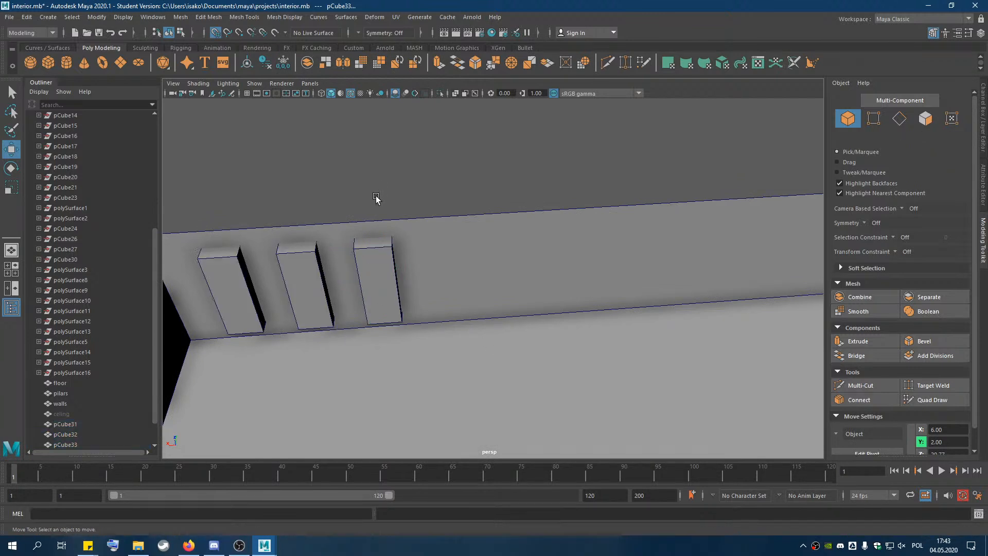
Duplicate the tall block repeatedly along the back wall at 2-unit grid spacing, ending with a copy at X -10.00.
{"action": "left_click", "coordinate": [373, 275]}
{"action": "left_click_drag", "start_coordinate": [332, 277], "coordinate": [729, 261], "text": "shift"}
{"action": "middle_click_drag", "start_coordinate": [686, 287], "coordinate": [729, 285], "text": "shift"}
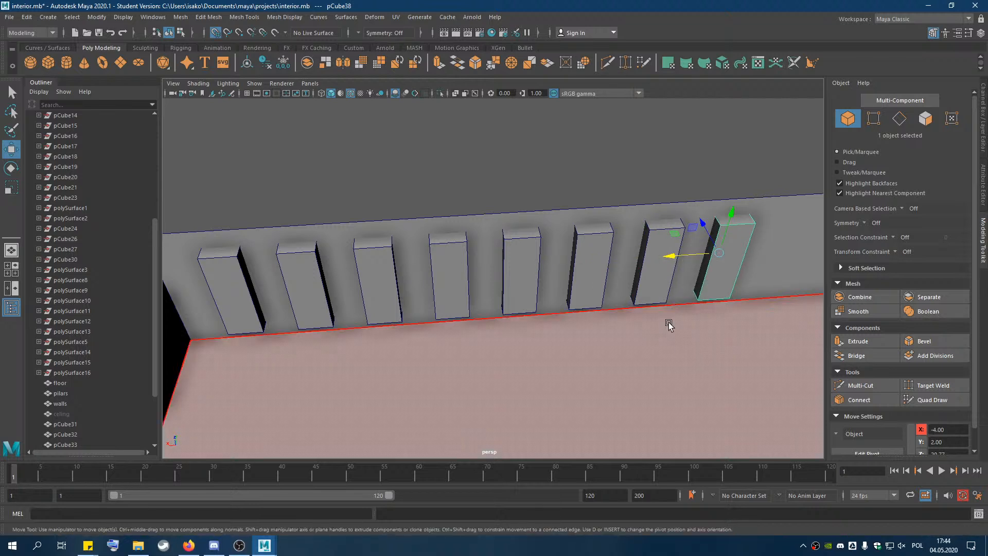
{"action": "left_click", "coordinate": [678, 178]}
{"action": "left_click", "coordinate": [741, 262]}
{"action": "left_click_drag", "start_coordinate": [771, 310], "coordinate": [624, 292], "text": "alt"}
{"action": "mouse_move", "coordinate": [526, 278]}
{"action": "left_mouse_down", "text": "shift"}
{"action": "mouse_move", "coordinate": [631, 236]}
{"action": "mouse_move", "coordinate": [620, 243]}
{"action": "mouse_move", "coordinate": [628, 228]}
{"action": "left_mouse_up", "text": "shift"}
{"action": "scroll", "coordinate": [643, 227], "scroll_direction": "down", "scroll_amount": 3}
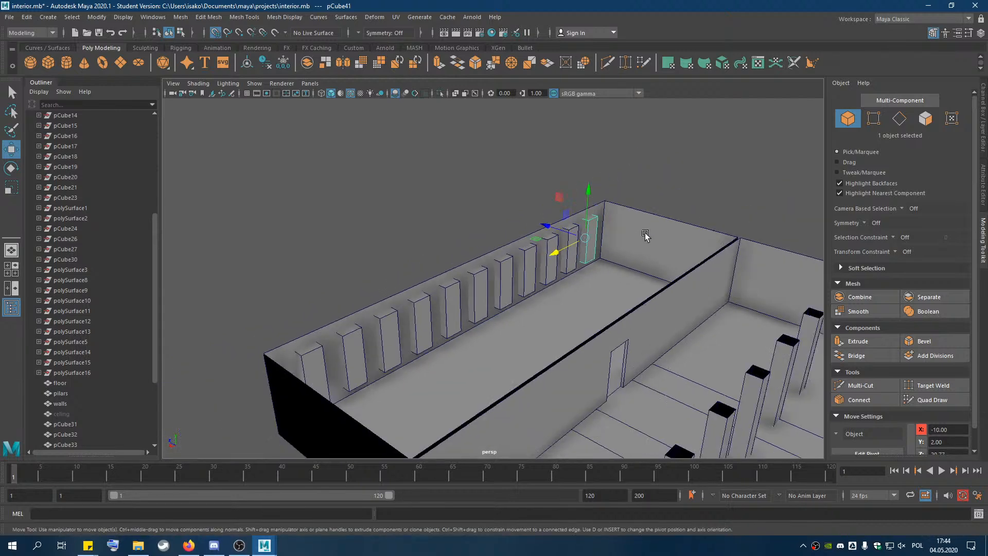
Combine all eleven tall blocks along the back wall into one mesh.
{"action": "left_click_drag", "start_coordinate": [744, 143], "coordinate": [677, 152], "text": "alt"}
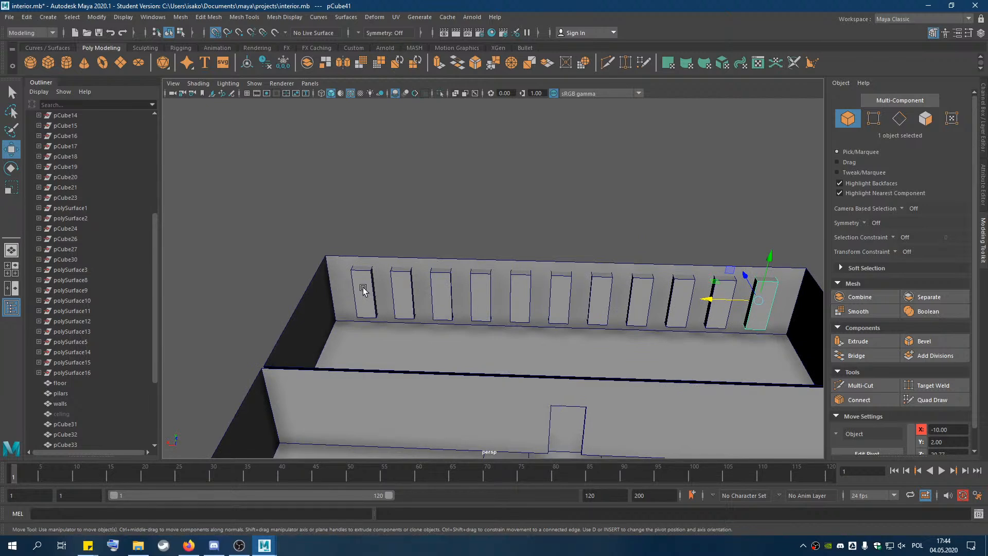
{"action": "left_click_drag", "start_coordinate": [441, 204], "coordinate": [466, 214], "text": "alt"}
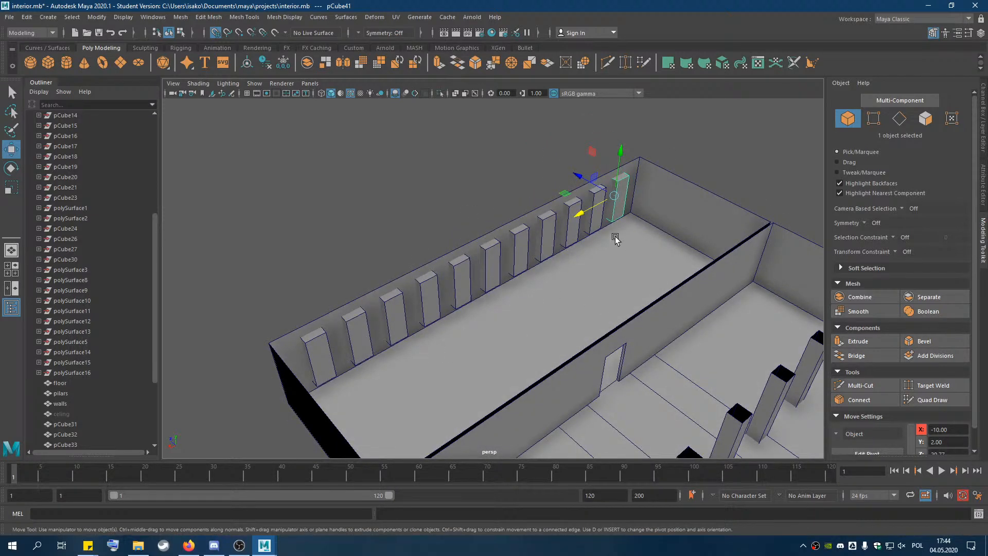
{"action": "mouse_move", "coordinate": [599, 223]}
{"action": "left_mouse_down", "text": "shift"}
{"action": "mouse_move", "coordinate": [565, 214]}
{"action": "mouse_move", "coordinate": [312, 344]}
{"action": "left_mouse_up", "text": "shift"}
{"action": "key", "text": "q"}
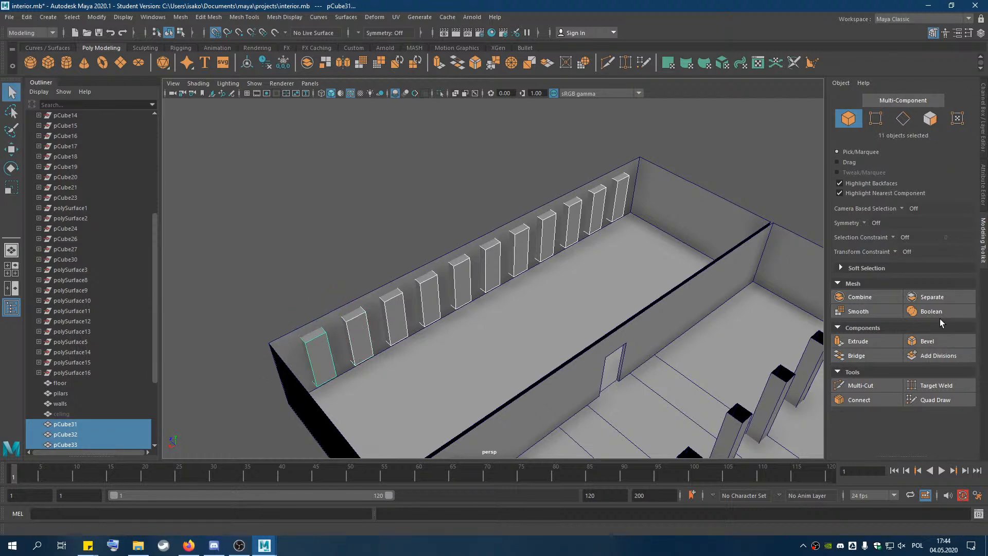
{"action": "left_click", "coordinate": [873, 298]}
Subtract the combined blocks from the walls with a Boolean set to difference, cutting window recesses into the back wall.
{"action": "left_click", "coordinate": [672, 196]}
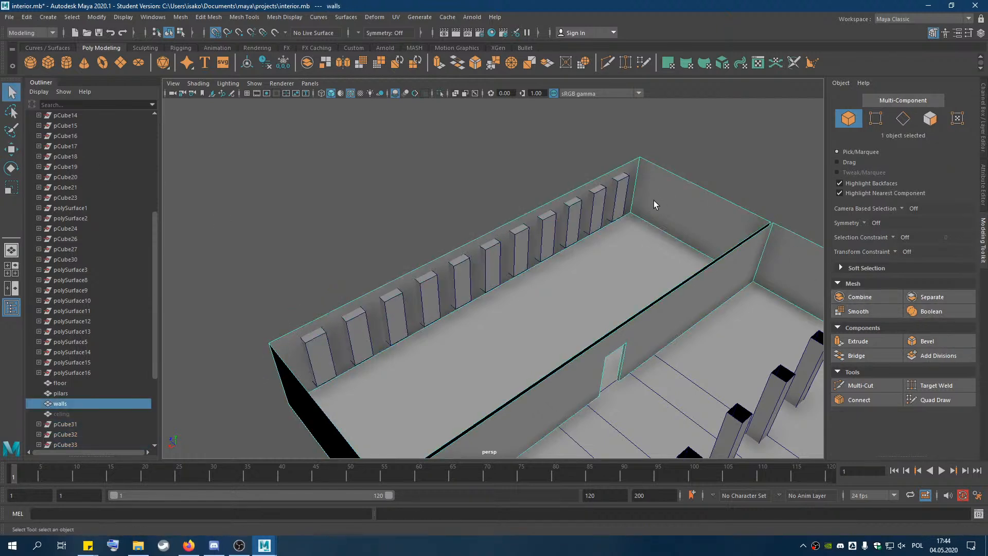
{"action": "left_click", "coordinate": [549, 233], "text": "shift"}
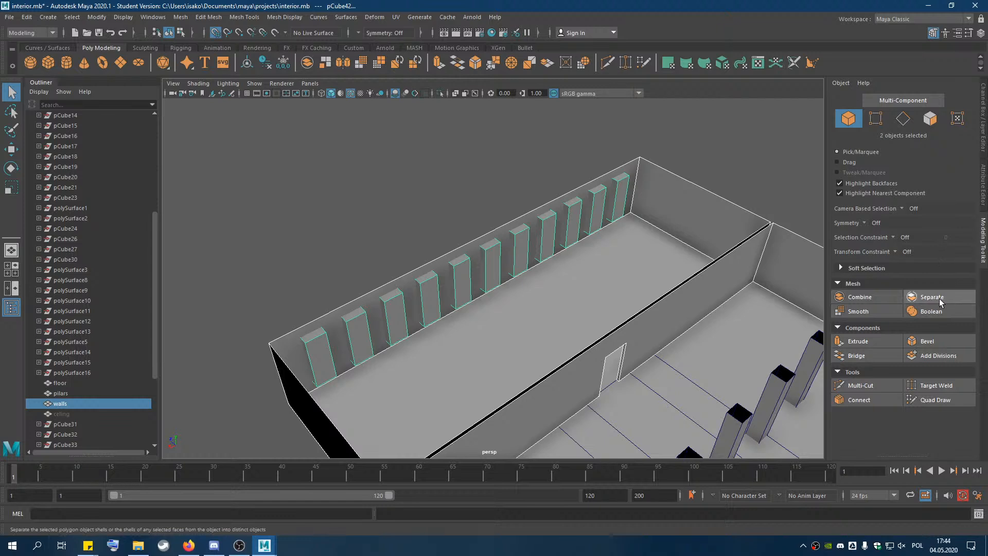
{"action": "left_click", "coordinate": [916, 312]}
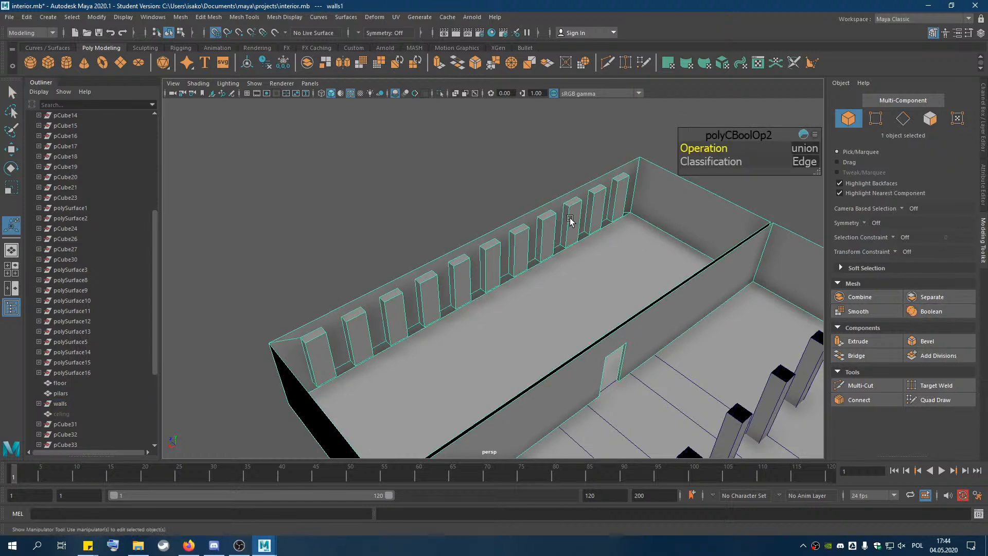
{"action": "left_click_drag", "start_coordinate": [707, 149], "coordinate": [734, 149]}
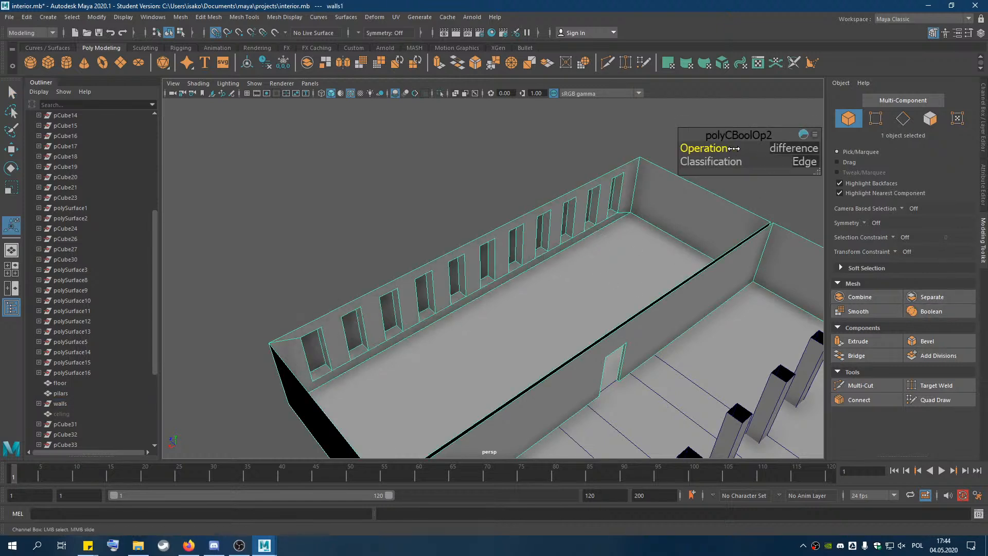
{"action": "left_click_drag", "start_coordinate": [451, 193], "coordinate": [489, 184], "text": "alt"}
{"action": "mouse_move", "coordinate": [743, 149]}
{"action": "left_mouse_down"}
{"action": "mouse_move", "coordinate": [756, 150]}
{"action": "mouse_move", "coordinate": [736, 149]}
{"action": "left_mouse_up"}
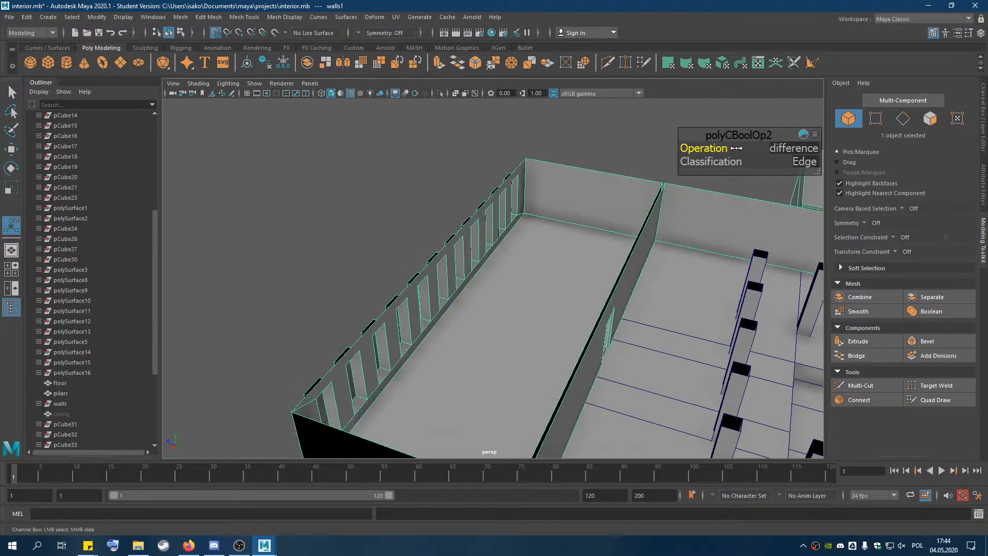
Select the outer faces of all eleven window recesses and move them inward to Z 21.00 to make the recesses shallower.
{"action": "left_click_drag", "start_coordinate": [661, 214], "coordinate": [525, 227], "text": "alt"}
{"action": "left_click", "coordinate": [927, 121]}
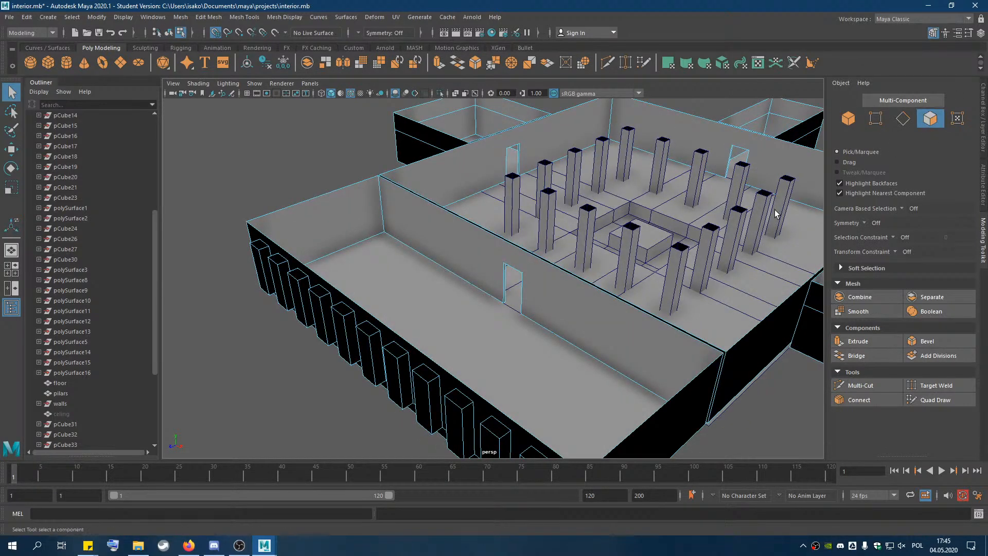
{"action": "left_click", "coordinate": [261, 268]}
{"action": "left_click", "coordinate": [274, 280], "text": "shift"}
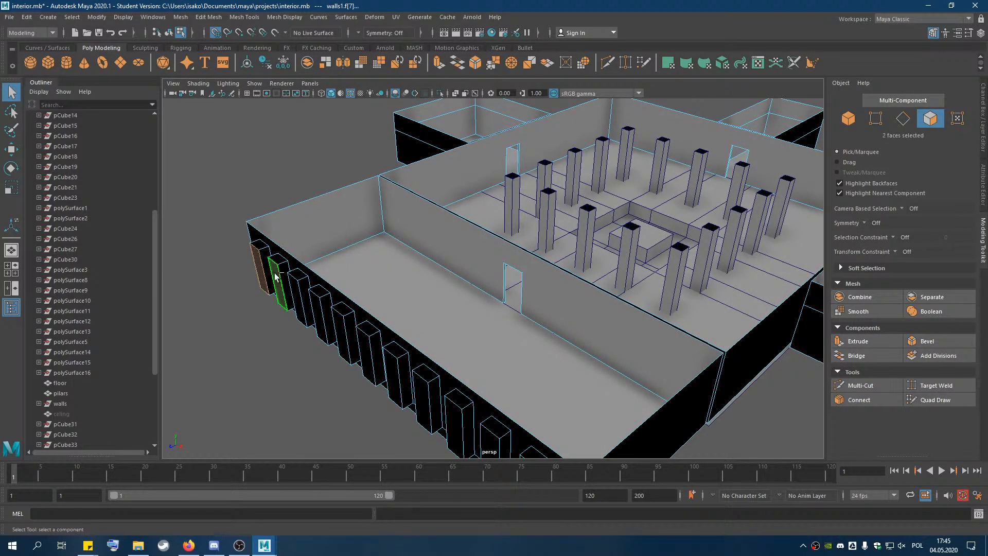
{"action": "left_click", "coordinate": [297, 299], "text": "shift"}
{"action": "left_click", "coordinate": [318, 306], "text": "shift"}
{"action": "left_click", "coordinate": [342, 331], "text": "shift"}
{"action": "left_click", "coordinate": [364, 350], "text": "shift"}
{"action": "left_click", "coordinate": [396, 380], "text": "shift"}
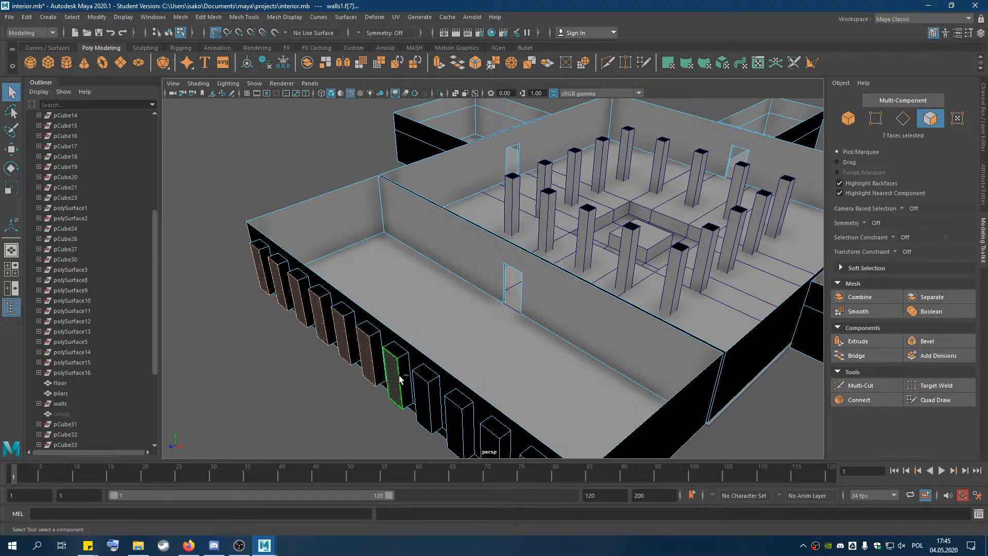
{"action": "left_click", "coordinate": [427, 402], "text": "shift"}
{"action": "left_click", "coordinate": [455, 426], "text": "shift"}
{"action": "left_click", "coordinate": [476, 440], "text": "shift"}
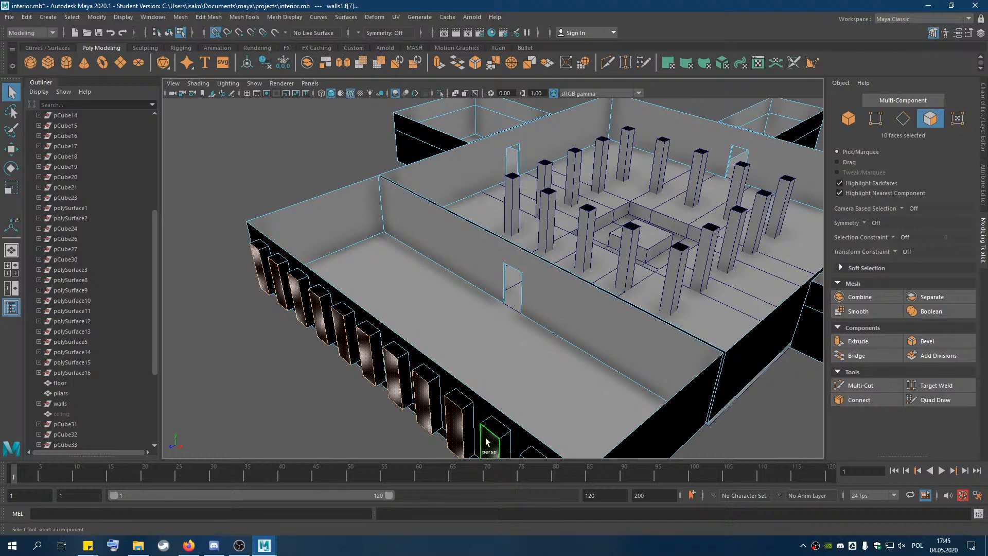
{"action": "scroll", "coordinate": [483, 440], "scroll_direction": "down", "scroll_amount": 3}
{"action": "left_click", "coordinate": [518, 417], "text": "shift"}
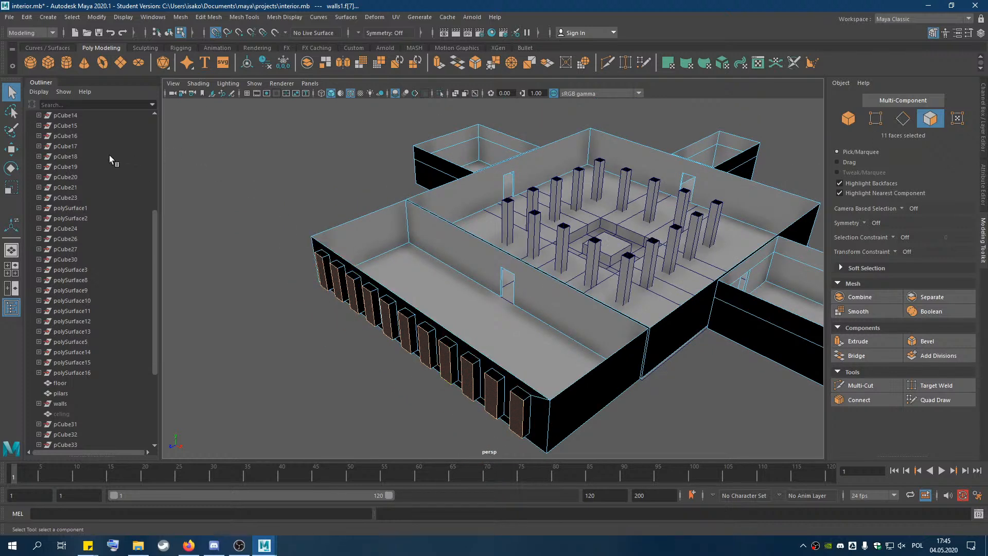
{"action": "left_click", "coordinate": [11, 149]}
{"action": "left_click_drag", "start_coordinate": [370, 352], "coordinate": [410, 334]}
{"action": "left_click_drag", "start_coordinate": [653, 333], "coordinate": [531, 332], "text": "alt"}
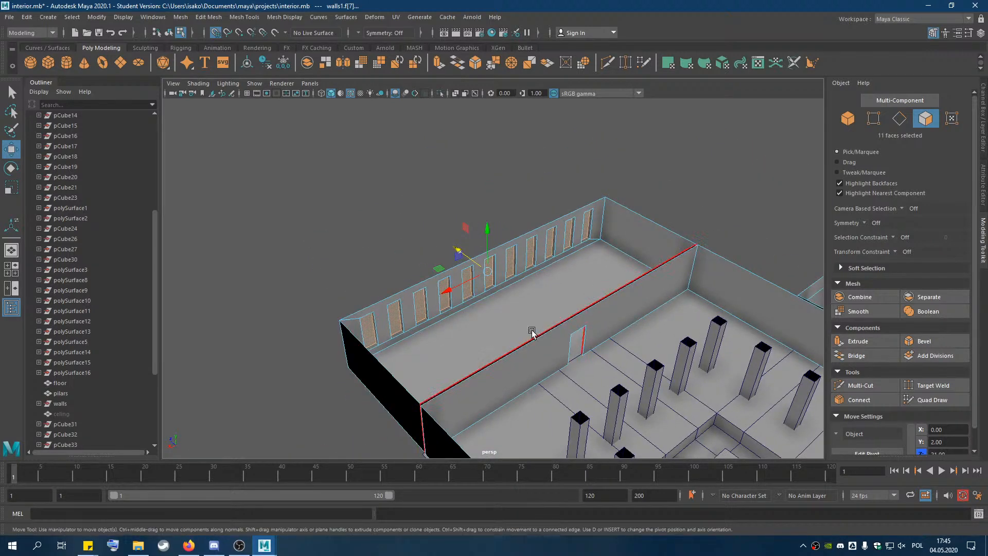
Examine the row of window recesses and the top edges of the long room's back wall from several angles.
{"action": "left_click_drag", "start_coordinate": [413, 232], "coordinate": [347, 291], "text": "alt"}
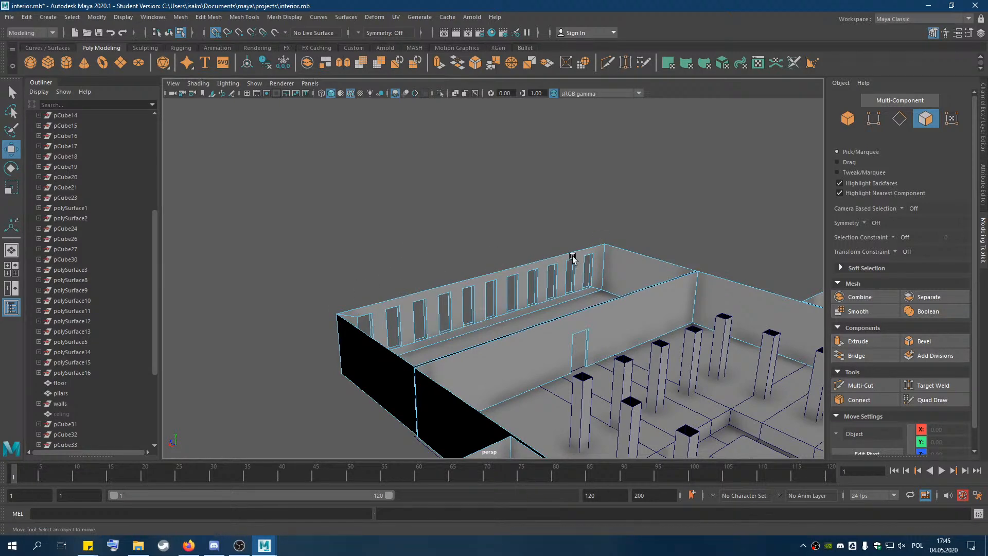
{"action": "left_click_drag", "start_coordinate": [584, 247], "coordinate": [507, 247], "text": "alt"}
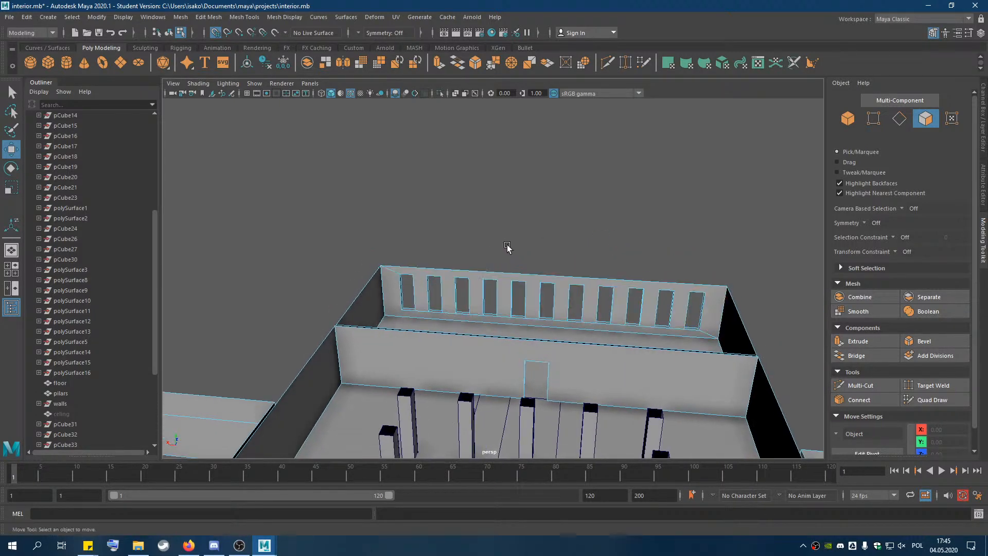
{"action": "left_click", "coordinate": [903, 123]}
{"action": "scroll", "coordinate": [448, 269], "scroll_direction": "up", "scroll_amount": 4}
{"action": "left_click", "coordinate": [354, 269]}
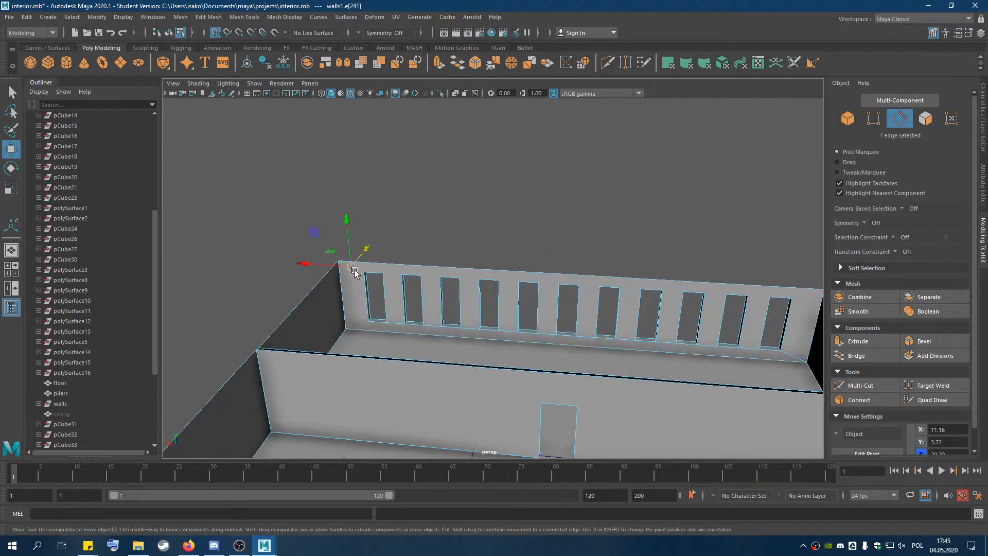
{"action": "left_click", "coordinate": [448, 229]}
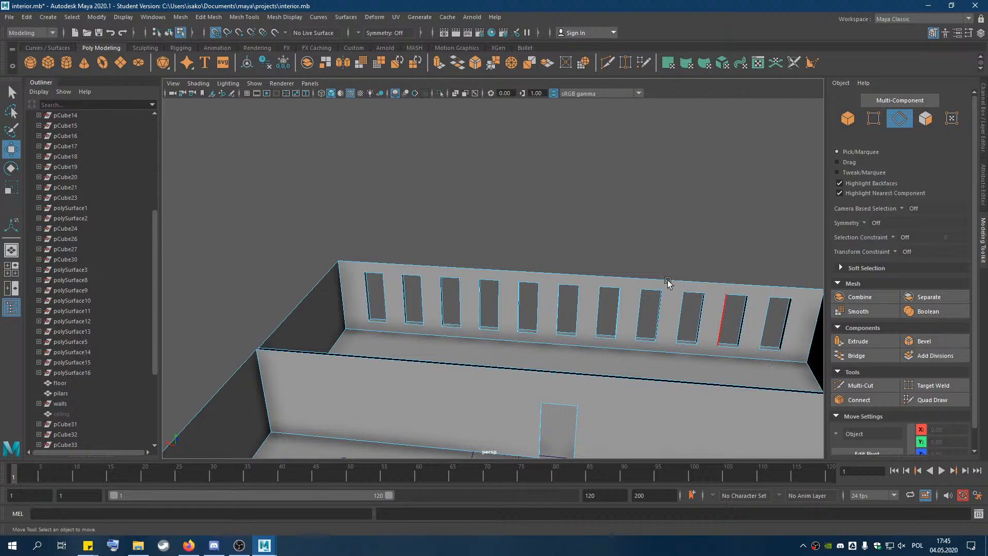
{"action": "left_click_drag", "start_coordinate": [624, 271], "coordinate": [553, 245], "text": "alt"}
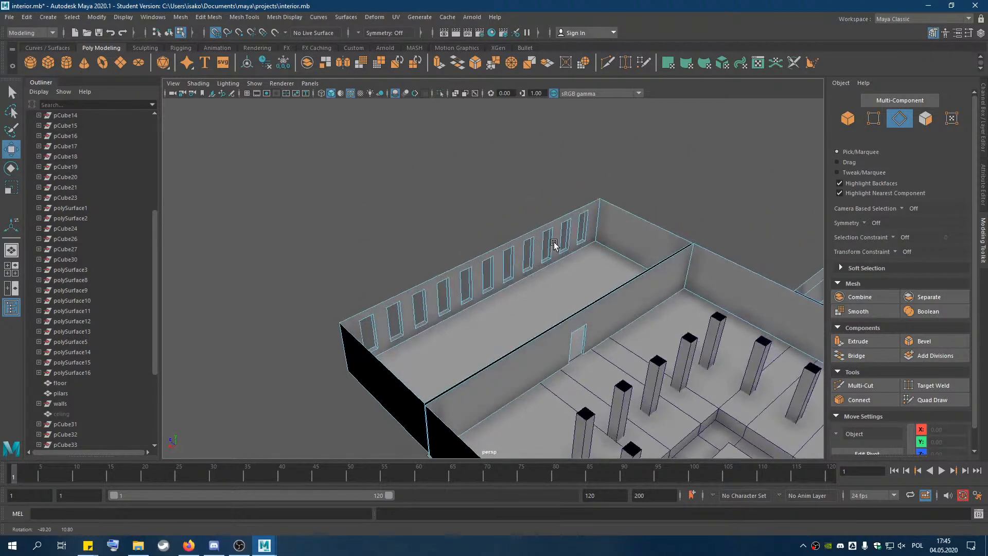
{"action": "left_click_drag", "start_coordinate": [639, 314], "coordinate": [462, 290], "text": "alt"}
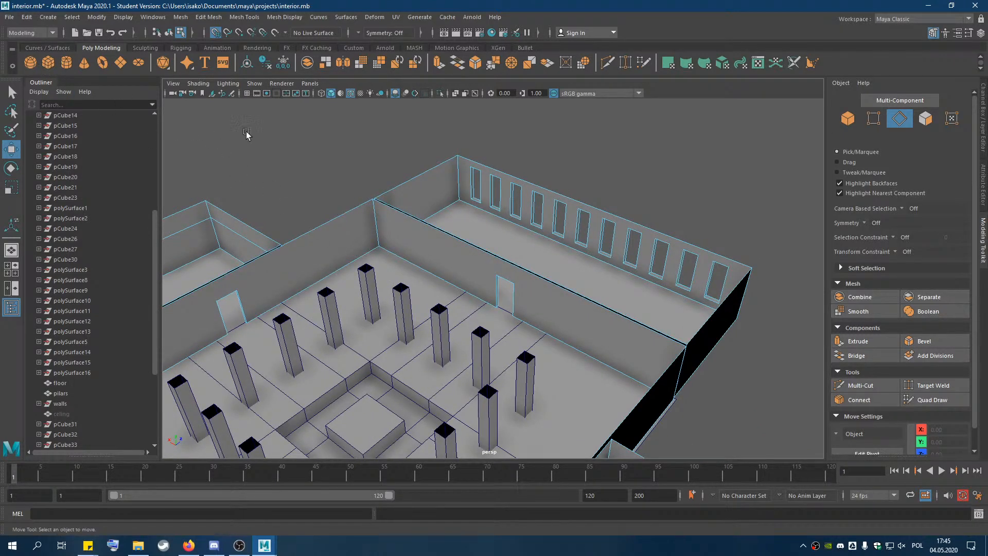
{"action": "left_click", "coordinate": [620, 269]}
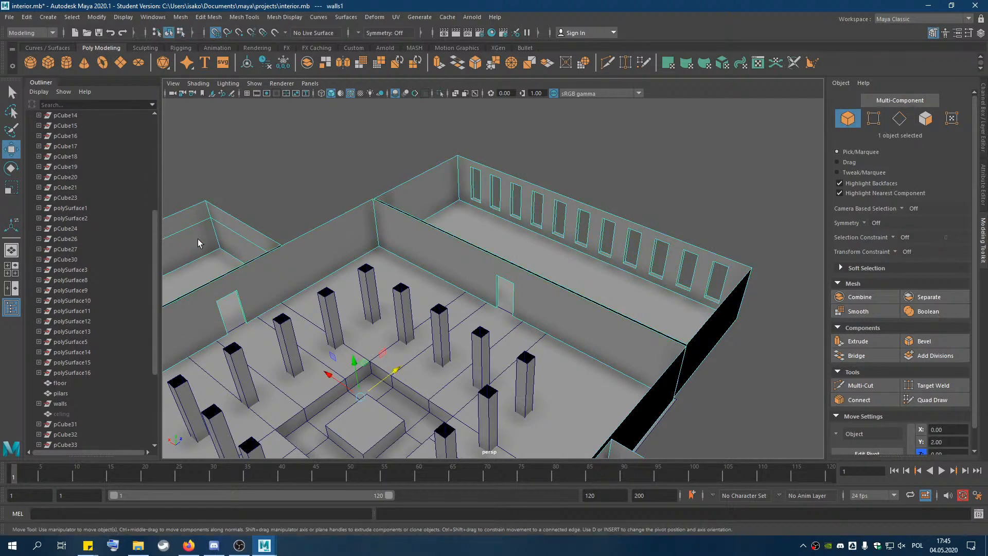
{"action": "left_click_drag", "start_coordinate": [354, 298], "coordinate": [536, 334], "text": "alt"}
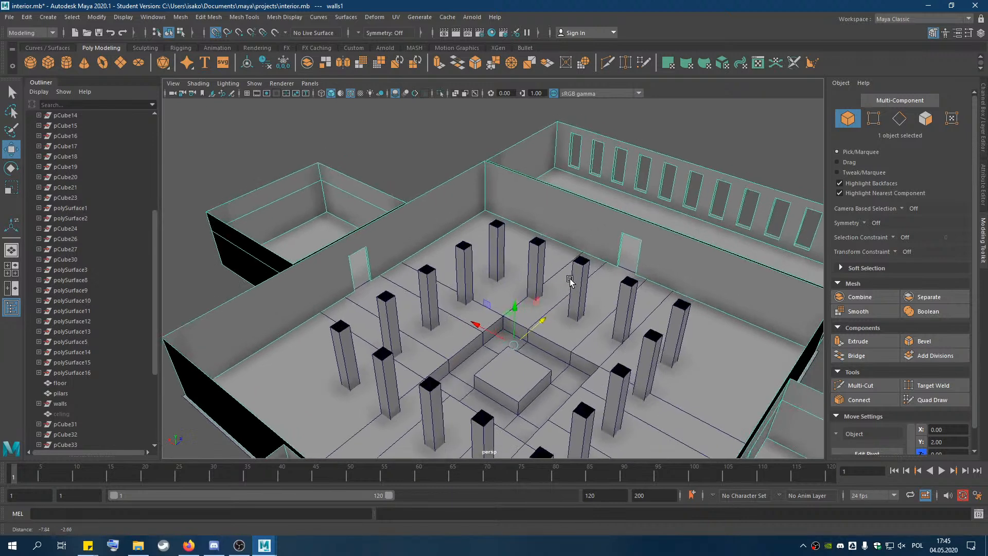
Create a polygon cylinder at the centre of the hall and raise it to Y 8.
{"action": "left_click", "coordinate": [46, 63]}
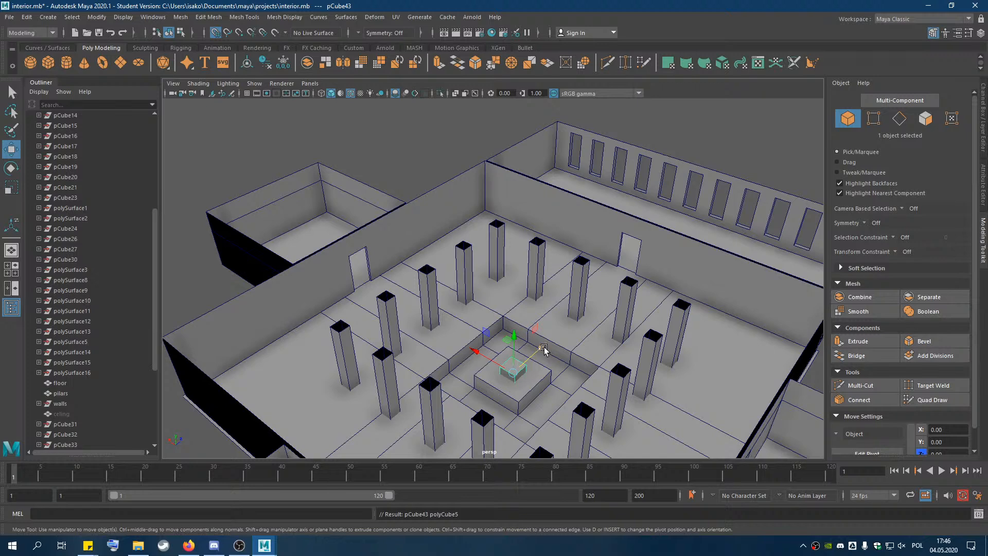
{"action": "left_click", "coordinate": [67, 63]}
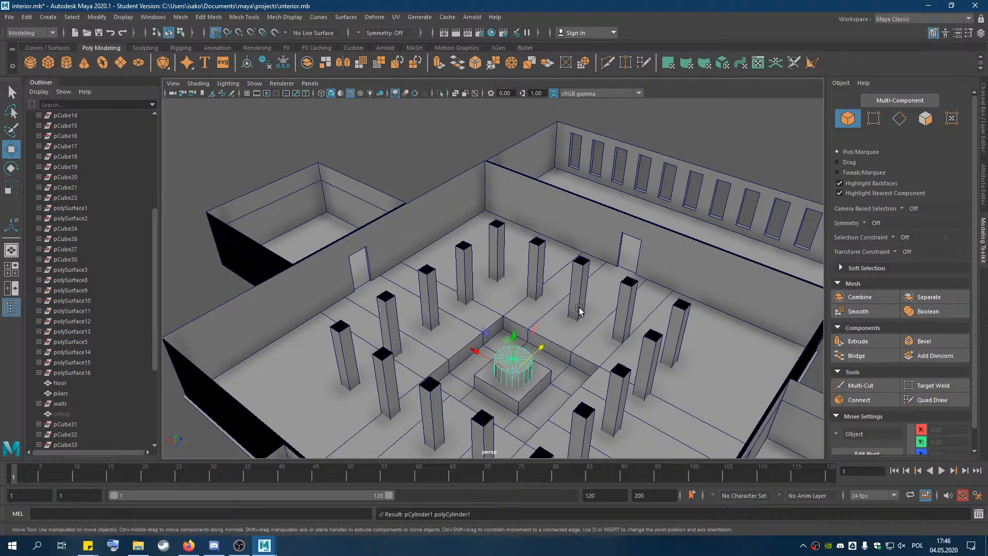
{"action": "left_click_drag", "start_coordinate": [513, 341], "coordinate": [537, 250]}
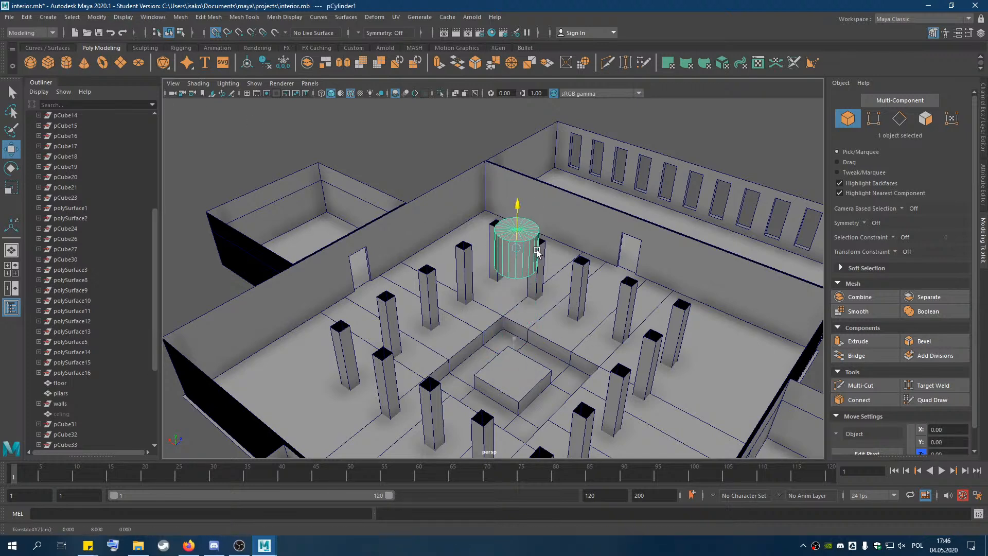
Delete the faces of one half of the cylinder and select the open border edges of the remaining half.
{"action": "left_click_drag", "start_coordinate": [652, 261], "coordinate": [593, 301], "text": "alt"}
{"action": "middle_click_drag", "start_coordinate": [445, 351], "coordinate": [480, 275], "text": "alt"}
{"action": "left_click", "coordinate": [924, 120]}
{"action": "left_click_drag", "start_coordinate": [470, 278], "coordinate": [453, 284], "text": "alt"}
{"action": "left_click_drag", "start_coordinate": [447, 341], "coordinate": [582, 325]}
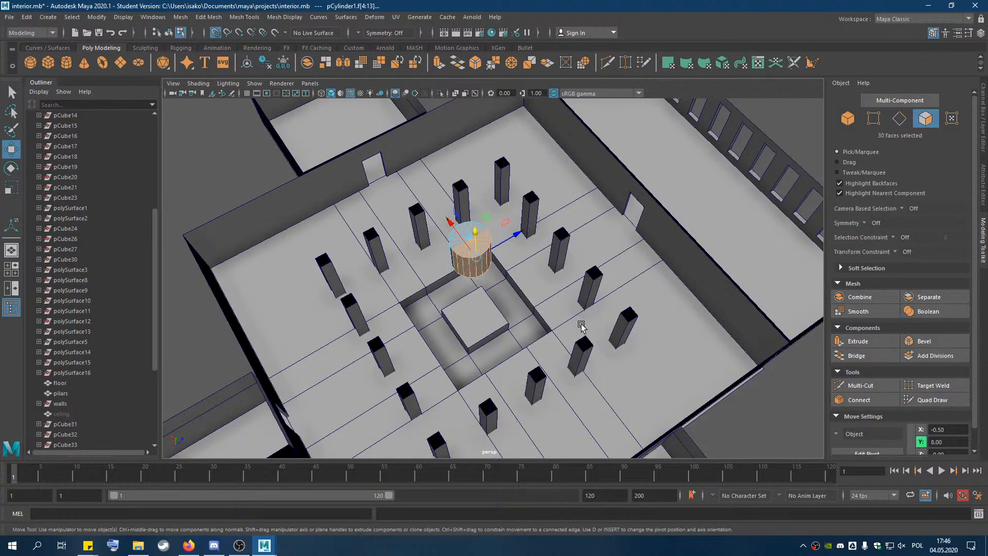
{"action": "key", "text": "Delete"}
{"action": "key", "text": "F10"}
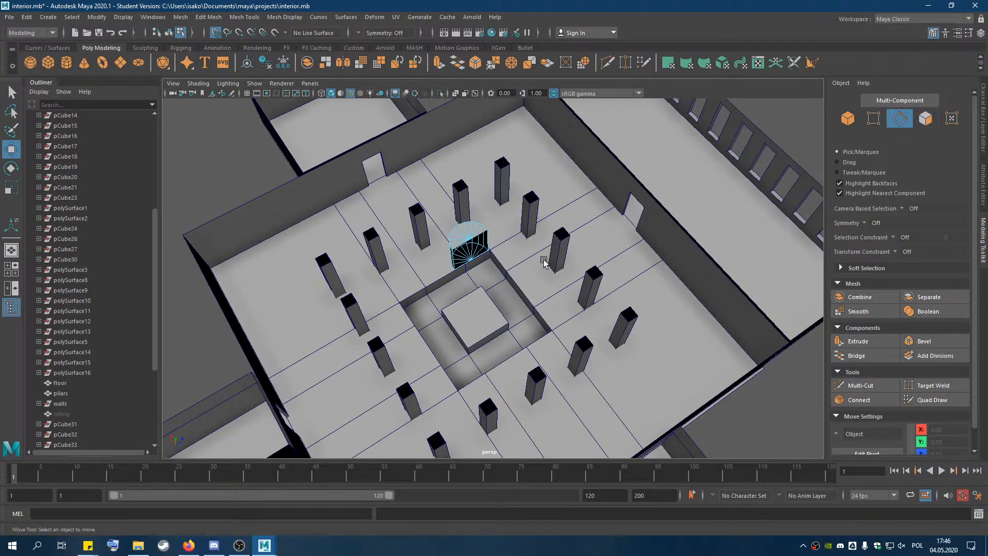
{"action": "double_click", "coordinate": [488, 236]}
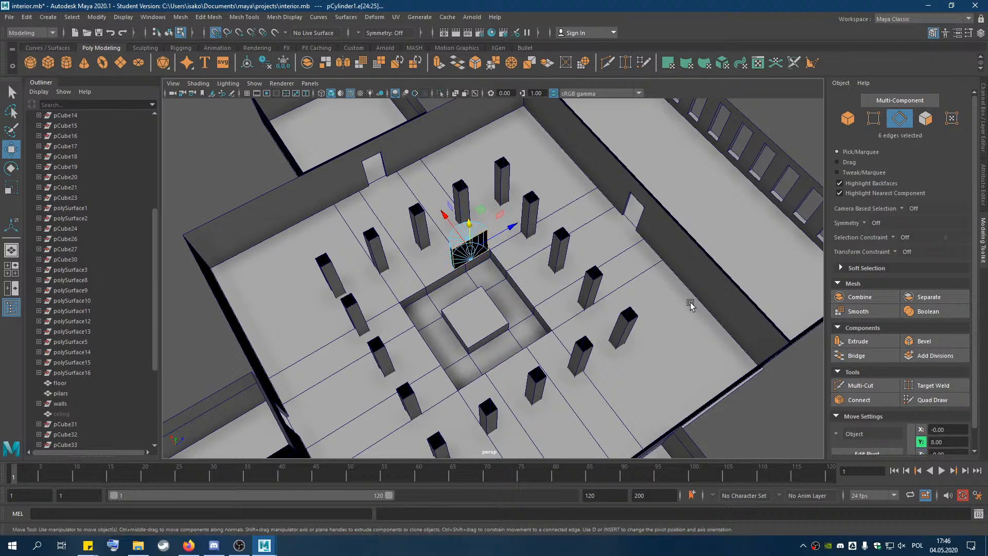
Try to extrude the half-cylinder's open border edges outward.
{"action": "left_click", "coordinate": [858, 342]}
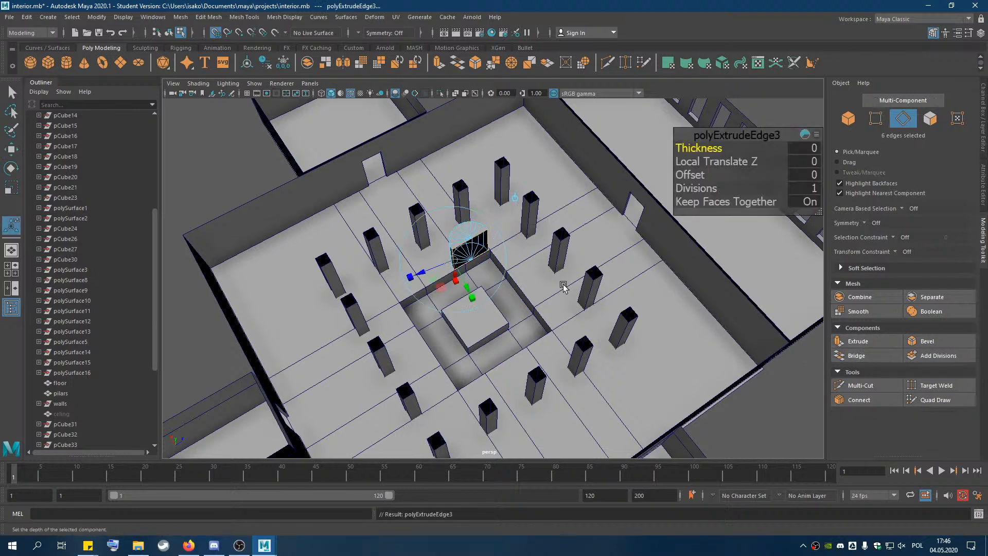
{"action": "left_click_drag", "start_coordinate": [473, 292], "coordinate": [490, 309]}
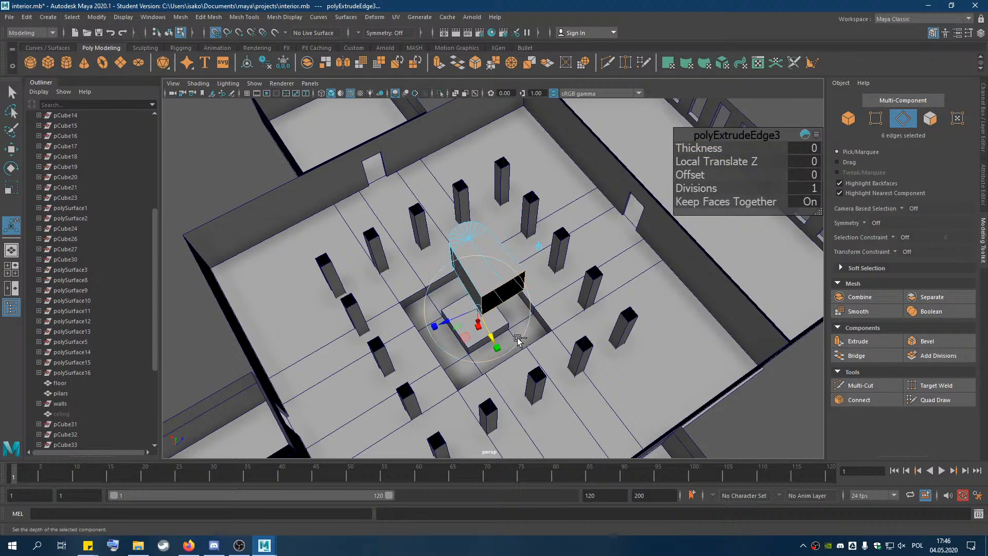
{"action": "key", "text": "ctrl+z"}
{"action": "left_click_drag", "start_coordinate": [557, 245], "coordinate": [518, 261], "text": "alt"}
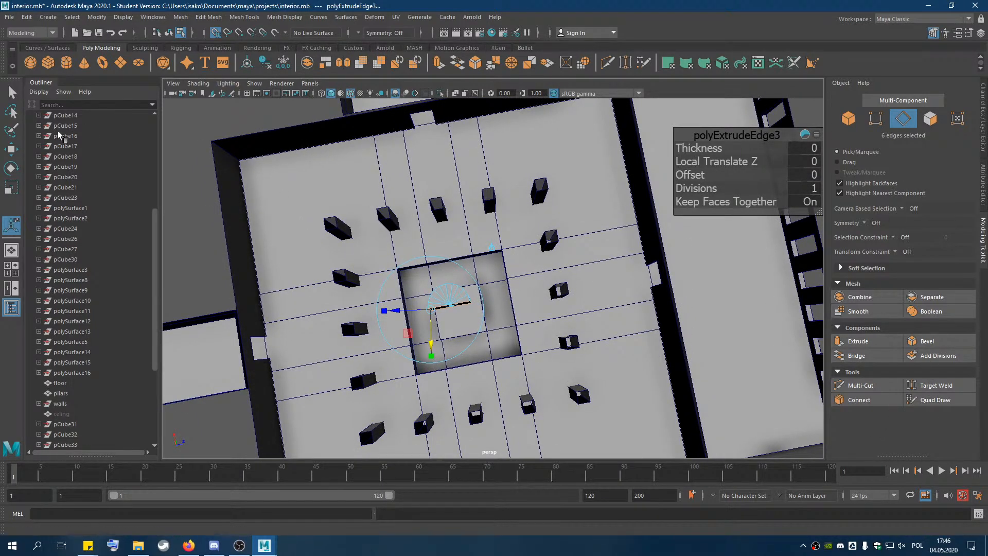
{"action": "left_click", "coordinate": [11, 149]}
{"action": "left_click", "coordinate": [837, 437]}
{"action": "left_click", "coordinate": [856, 449]}
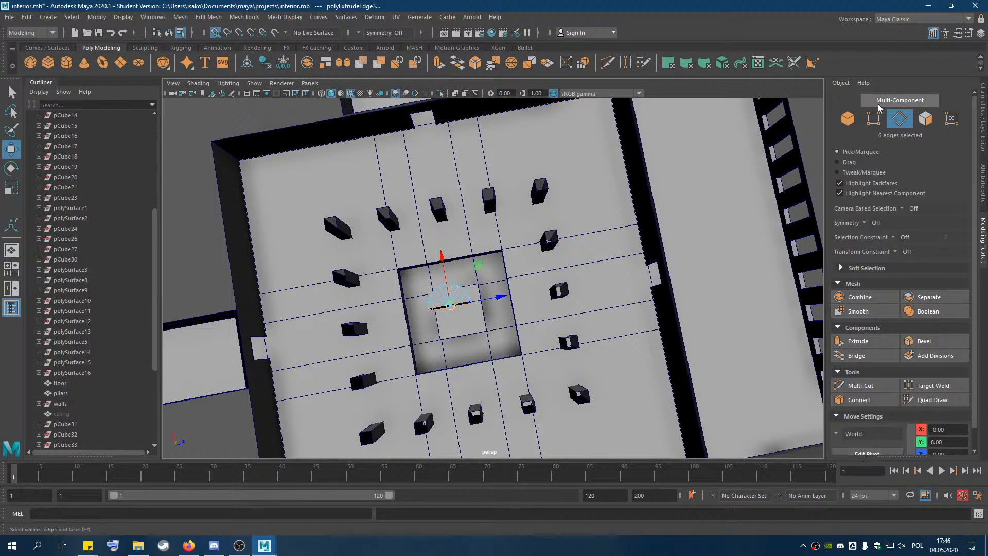
{"action": "left_click", "coordinate": [858, 340]}
{"action": "left_click_drag", "start_coordinate": [422, 279], "coordinate": [494, 226]}
{"action": "key", "text": "ctrl+z"}
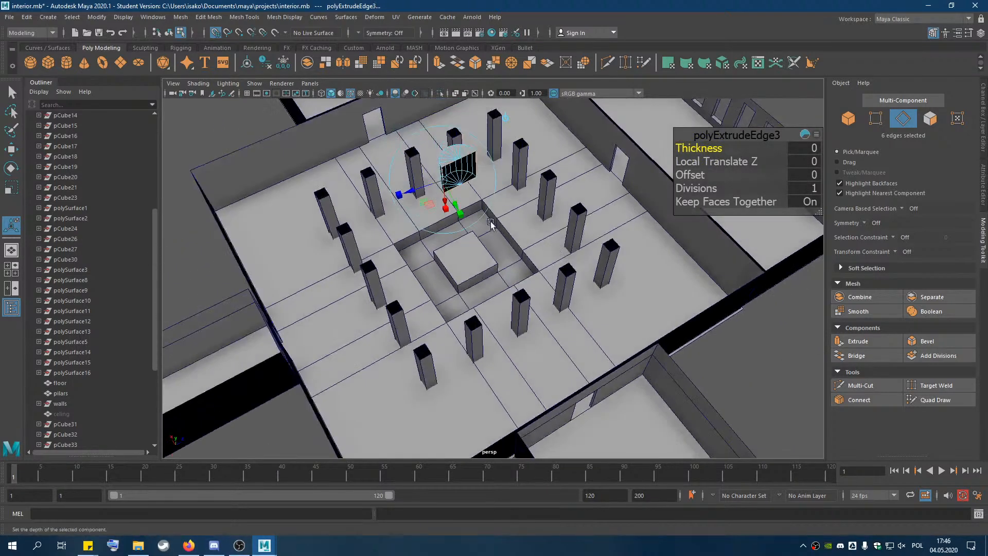
{"action": "mouse_move", "coordinate": [563, 228]}
{"action": "left_mouse_down", "text": "alt"}
{"action": "mouse_move", "coordinate": [533, 225]}
{"action": "mouse_move", "coordinate": [559, 229]}
{"action": "left_mouse_up", "text": "alt"}
{"action": "middle_click_drag", "start_coordinate": [543, 206], "coordinate": [526, 269], "text": "alt"}
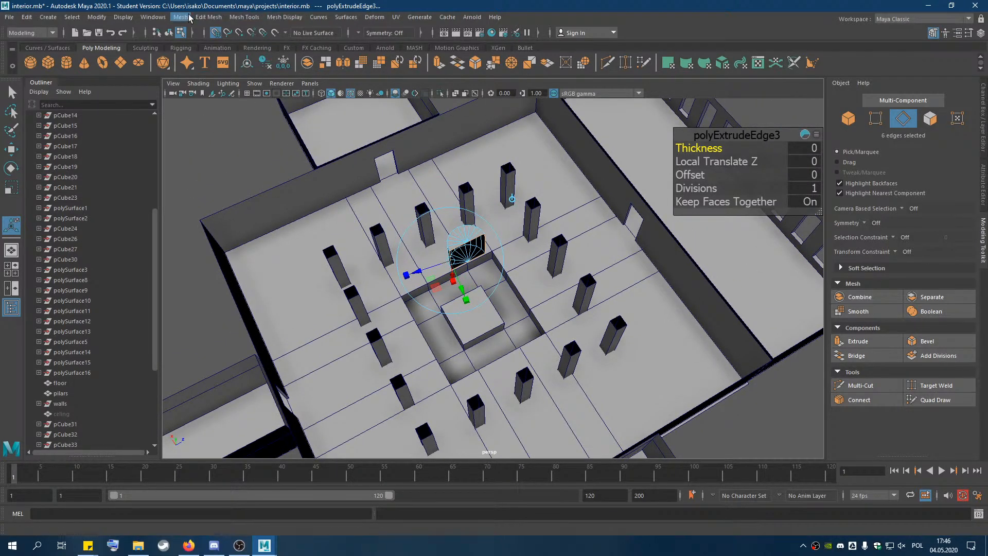
Fill the open side of the half-cylinder and extrude the new flat face outward to form an arched block.
{"action": "left_click", "coordinate": [181, 17]}
{"action": "left_click", "coordinate": [199, 93]}
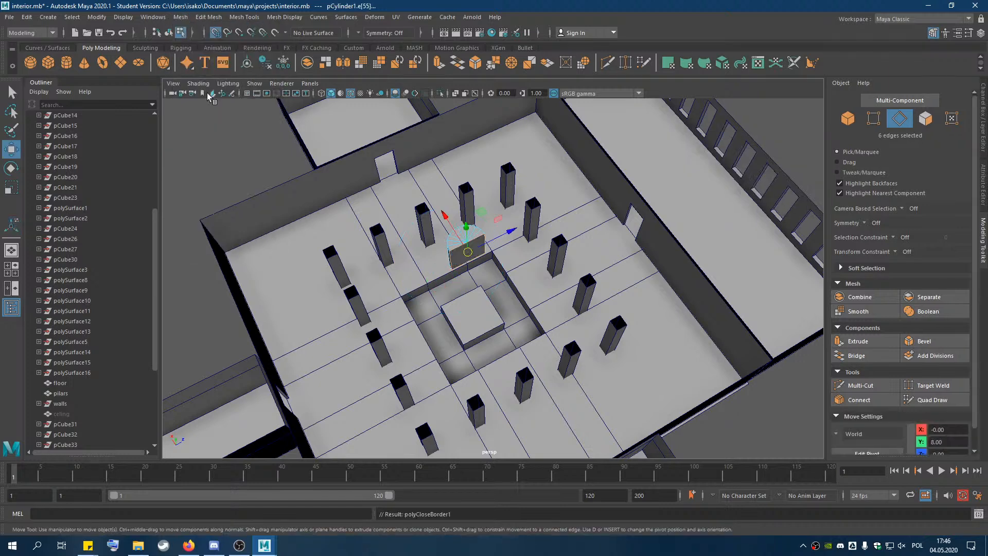
{"action": "left_click", "coordinate": [925, 118]}
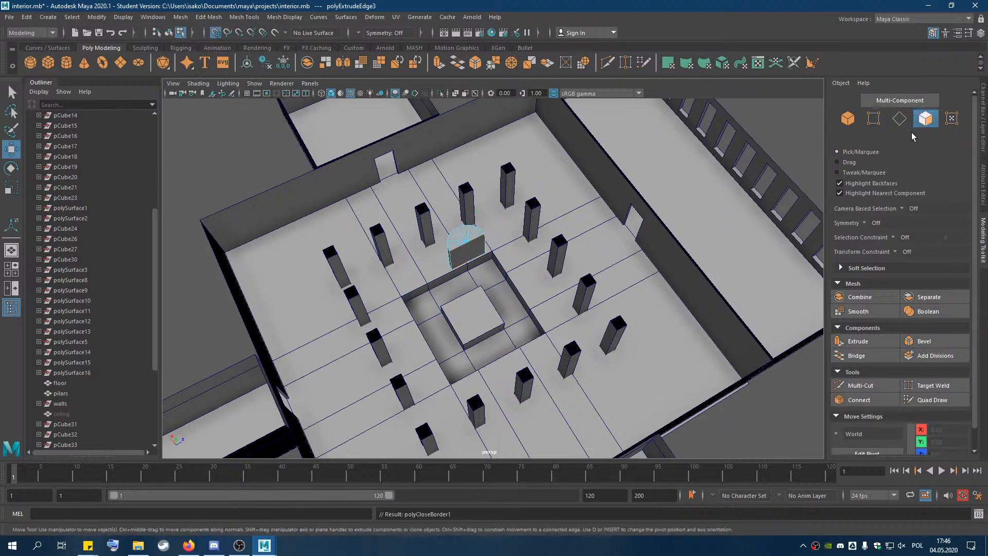
{"action": "left_click", "coordinate": [465, 251]}
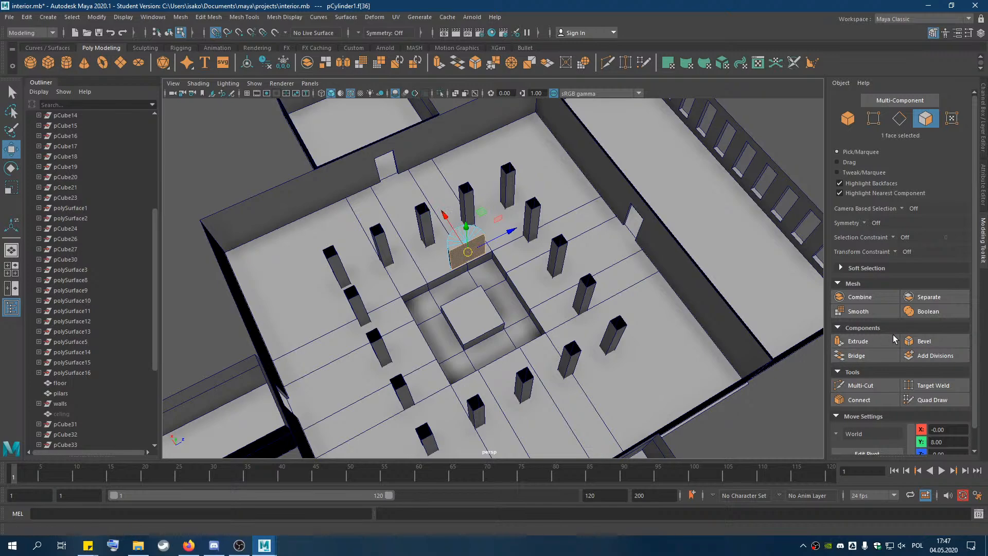
{"action": "left_click", "coordinate": [858, 340]}
{"action": "left_click_drag", "start_coordinate": [484, 277], "coordinate": [628, 280]}
{"action": "left_click", "coordinate": [850, 121]}
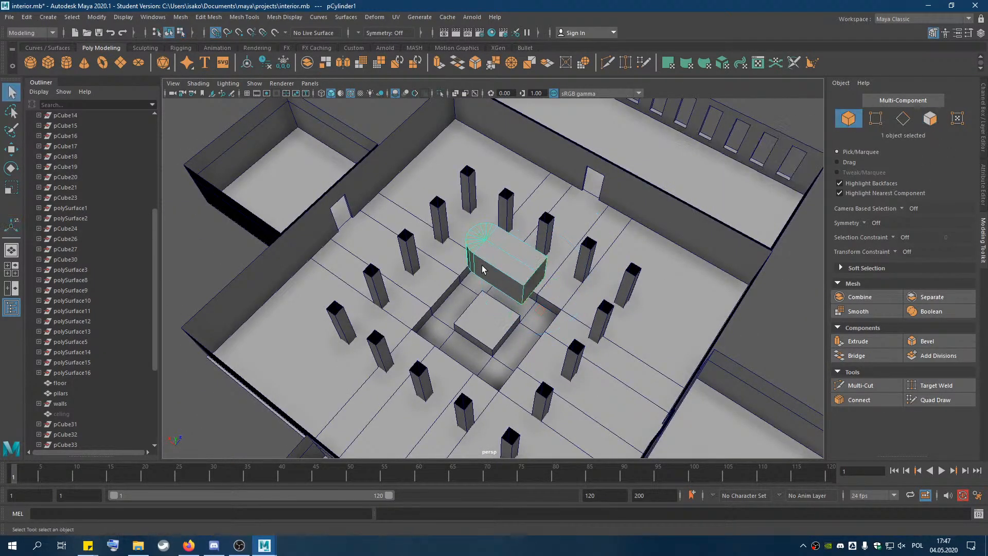
Stand the arched block upright by setting its Rotate Z to 90.
{"action": "key", "text": "e"}
{"action": "left_click_drag", "start_coordinate": [499, 227], "coordinate": [553, 406]}
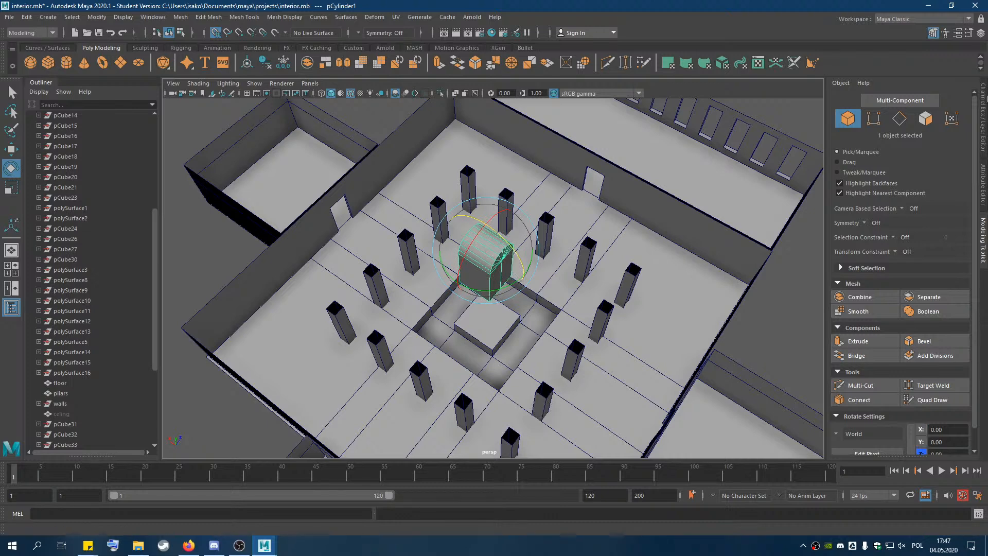
{"action": "left_click", "coordinate": [983, 107]}
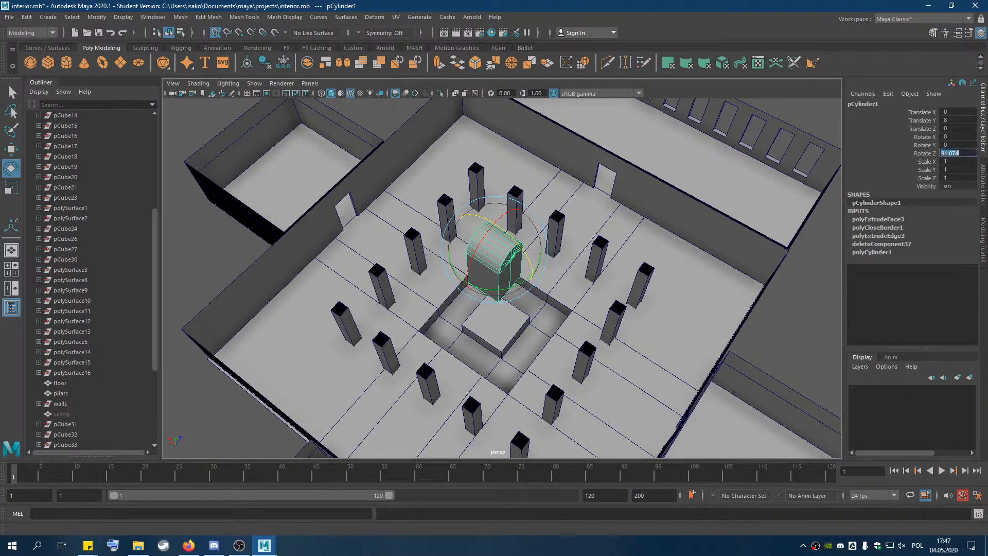
{"action": "type", "text": "90"}
{"action": "key", "text": "Return"}
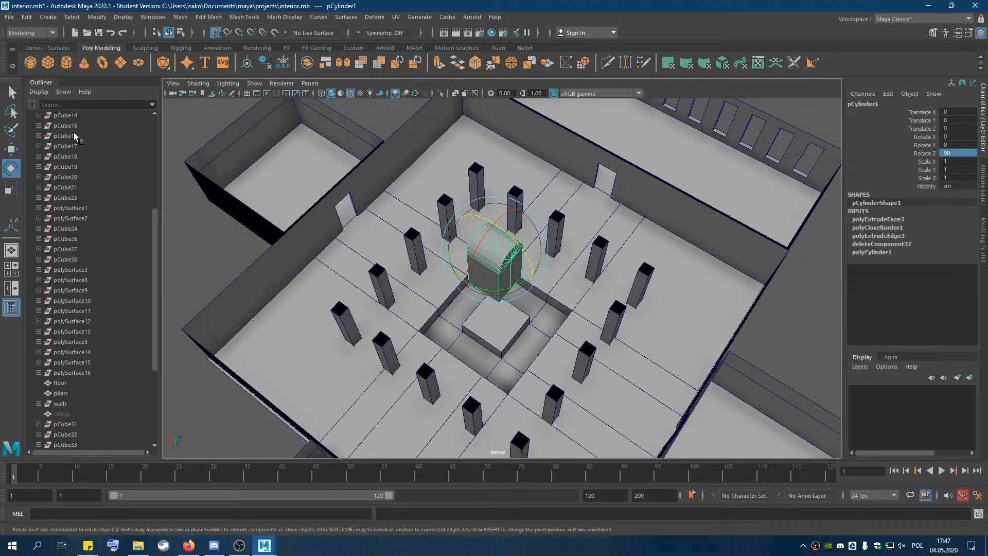
Move the arched block to X 20 beyond the small side room and place a duplicate at X -3.
{"action": "key", "text": "w"}
{"action": "left_click_drag", "start_coordinate": [461, 227], "coordinate": [195, 107]}
{"action": "left_click_drag", "start_coordinate": [524, 254], "coordinate": [456, 214], "text": "alt"}
{"action": "middle_click_drag", "start_coordinate": [485, 145], "coordinate": [439, 304], "text": "alt"}
{"action": "mouse_move", "coordinate": [496, 166]}
{"action": "left_mouse_down", "text": "shift"}
{"action": "mouse_move", "coordinate": [447, 248]}
{"action": "mouse_move", "coordinate": [408, 358]}
{"action": "left_mouse_up", "text": "shift"}
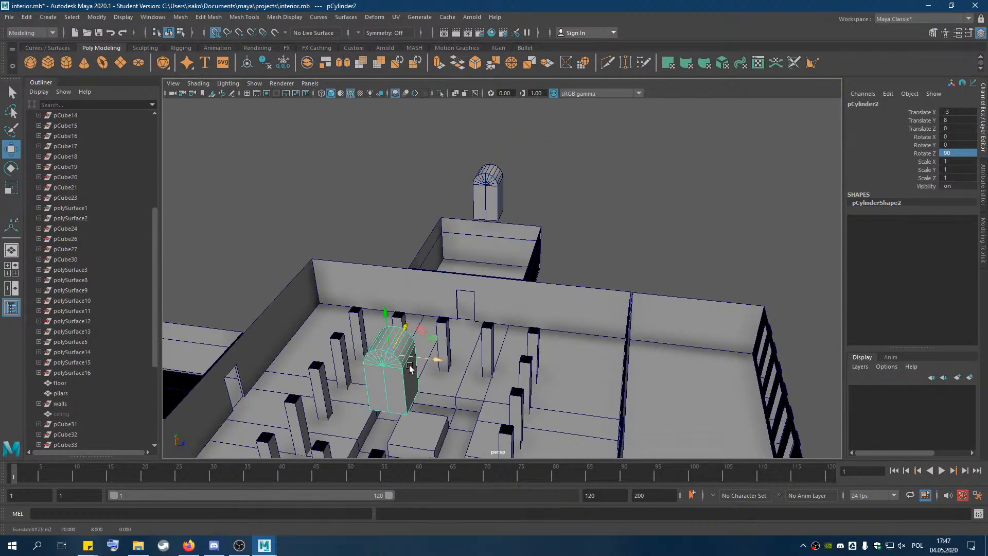
Lower the original arched block to Y 3 and shift it to X 21 so it intersects the small room's outer wall.
{"action": "left_click", "coordinate": [492, 181]}
{"action": "scroll", "coordinate": [493, 181], "scroll_direction": "up", "scroll_amount": 2}
{"action": "left_click_drag", "start_coordinate": [484, 114], "coordinate": [491, 205]}
{"action": "left_click_drag", "start_coordinate": [490, 215], "coordinate": [490, 223]}
{"action": "scroll", "coordinate": [494, 224], "scroll_direction": "up", "scroll_amount": 5}
{"action": "left_click_drag", "start_coordinate": [649, 259], "coordinate": [583, 283], "text": "alt"}
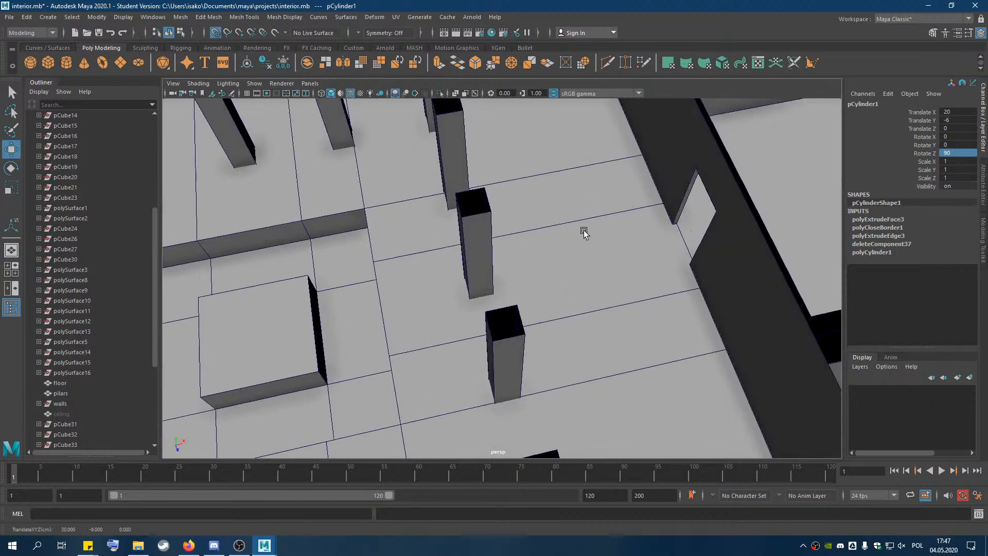
{"action": "middle_click_drag", "start_coordinate": [731, 218], "coordinate": [347, 297], "text": "alt"}
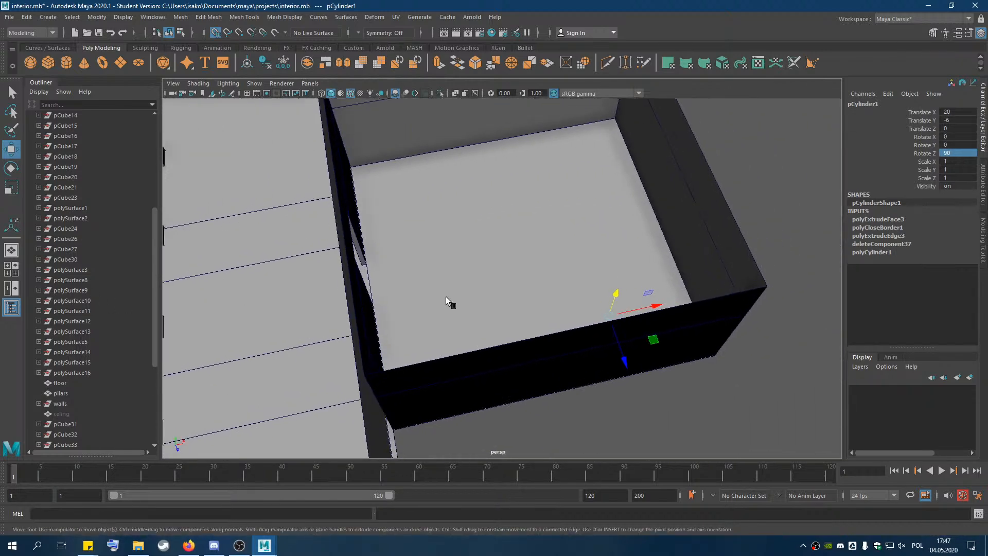
{"action": "scroll", "coordinate": [644, 269], "scroll_direction": "down", "scroll_amount": 4}
{"action": "key", "text": "ctrl+z"}
{"action": "middle_click_drag", "start_coordinate": [659, 296], "coordinate": [493, 322], "text": "alt"}
{"action": "scroll", "coordinate": [492, 232], "scroll_direction": "up", "scroll_amount": 4}
{"action": "left_click_drag", "start_coordinate": [468, 220], "coordinate": [454, 222]}
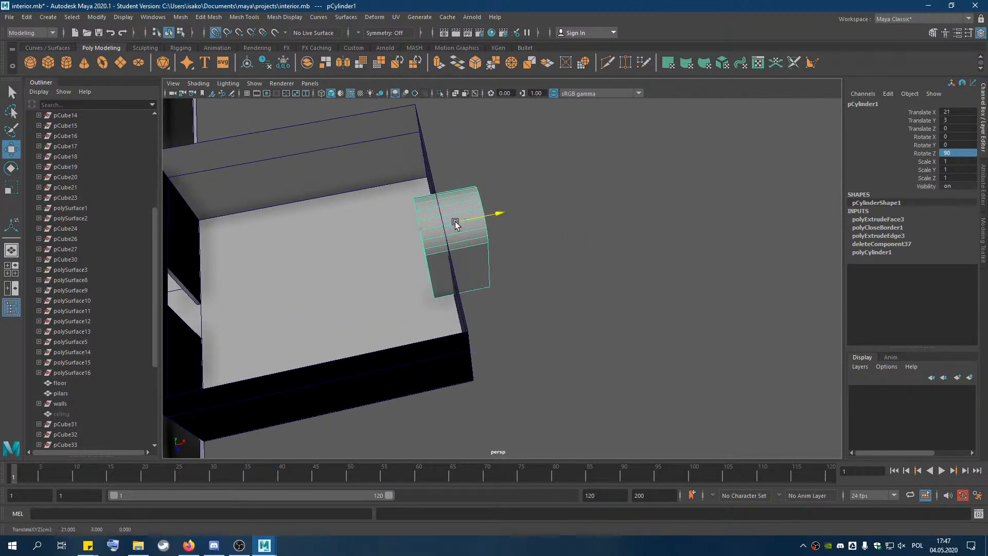
Scale the arched block in the small room's wall down uniformly to about 0.698.
{"action": "key", "text": "r"}
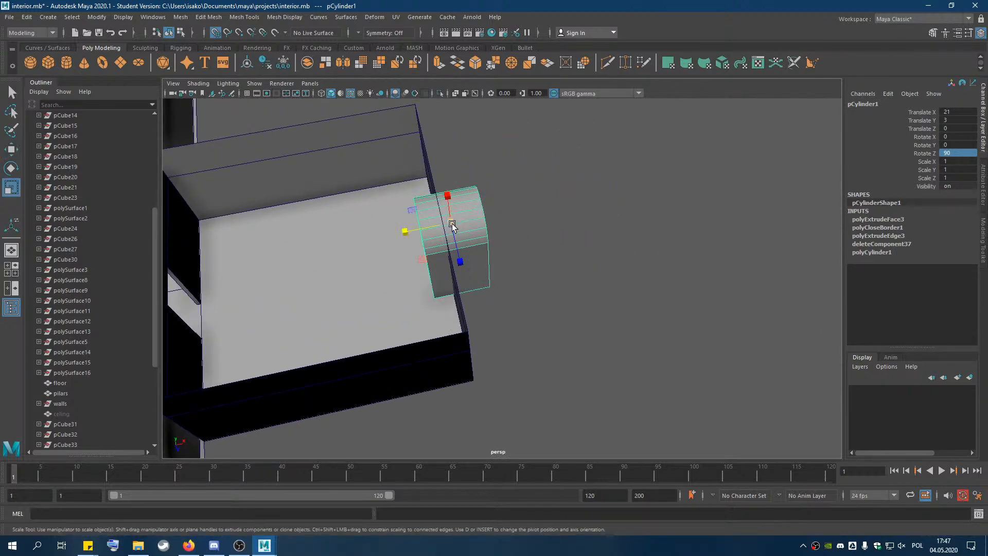
{"action": "left_click_drag", "start_coordinate": [451, 227], "coordinate": [410, 258]}
{"action": "middle_click_drag", "start_coordinate": [410, 258], "coordinate": [517, 325], "text": "alt"}
{"action": "key", "text": "f"}
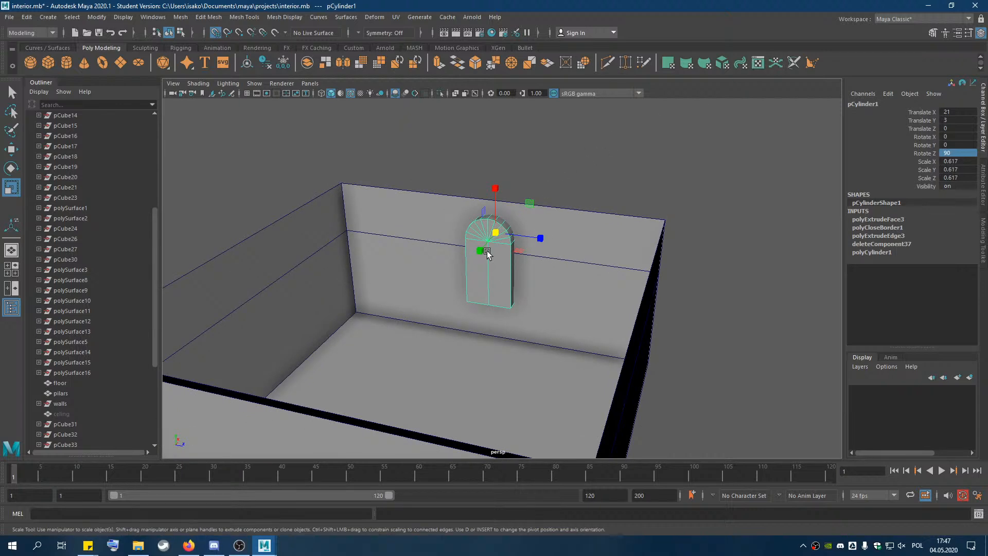
{"action": "left_click_drag", "start_coordinate": [495, 236], "coordinate": [505, 237]}
Set the scale of the arched block in the small room's wall to 0.5 on all three axes.
{"action": "double_click", "coordinate": [962, 162]}
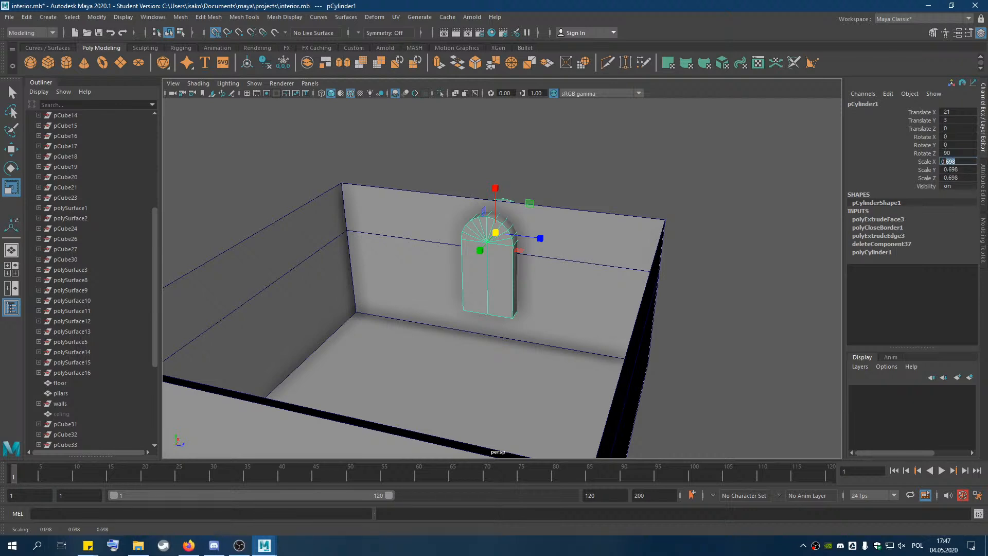
{"action": "type", "text": "5"}
{"action": "double_click", "coordinate": [964, 170]}
{"action": "type", "text": "0.5"}
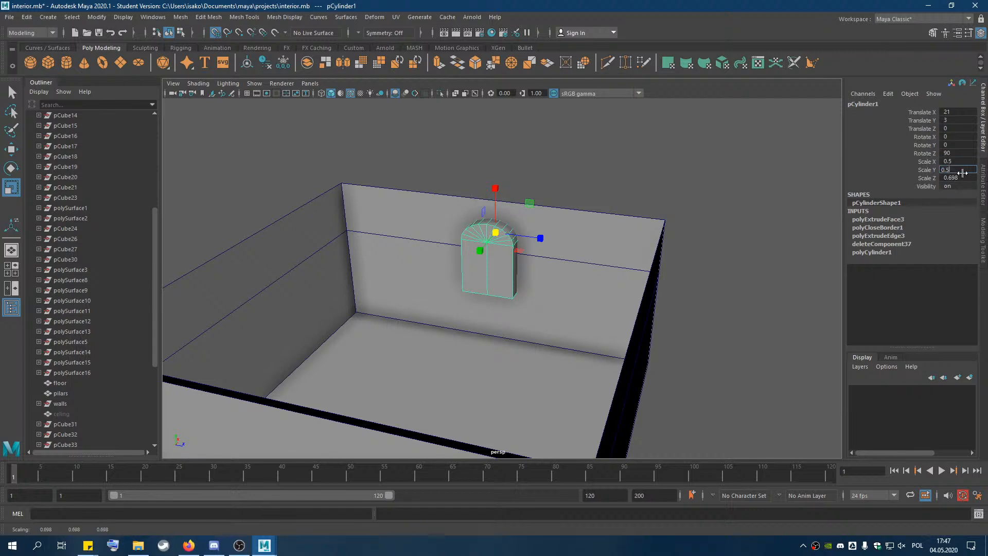
{"action": "double_click", "coordinate": [958, 178]}
{"action": "type", "text": "0.5"}
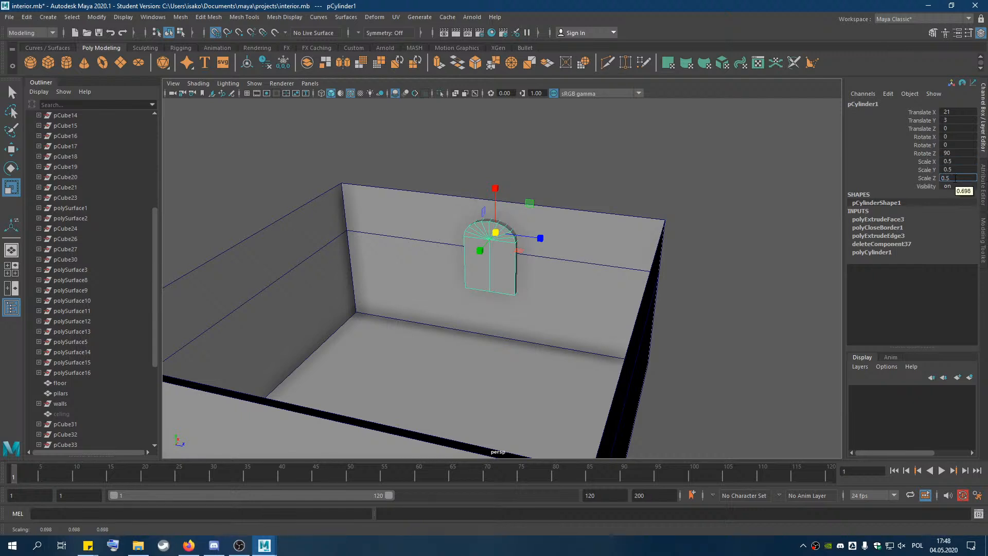
{"action": "key", "text": "Return"}
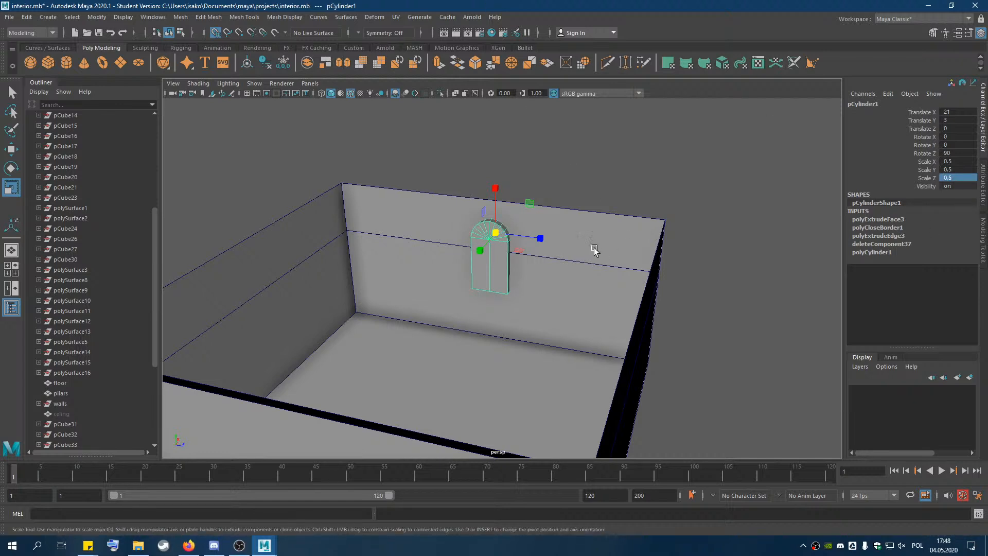
Lower the arched block to Y 2 and place a duplicate on each side, 2 units away along Z.
{"action": "key", "text": "w"}
{"action": "left_click_drag", "start_coordinate": [492, 198], "coordinate": [508, 272]}
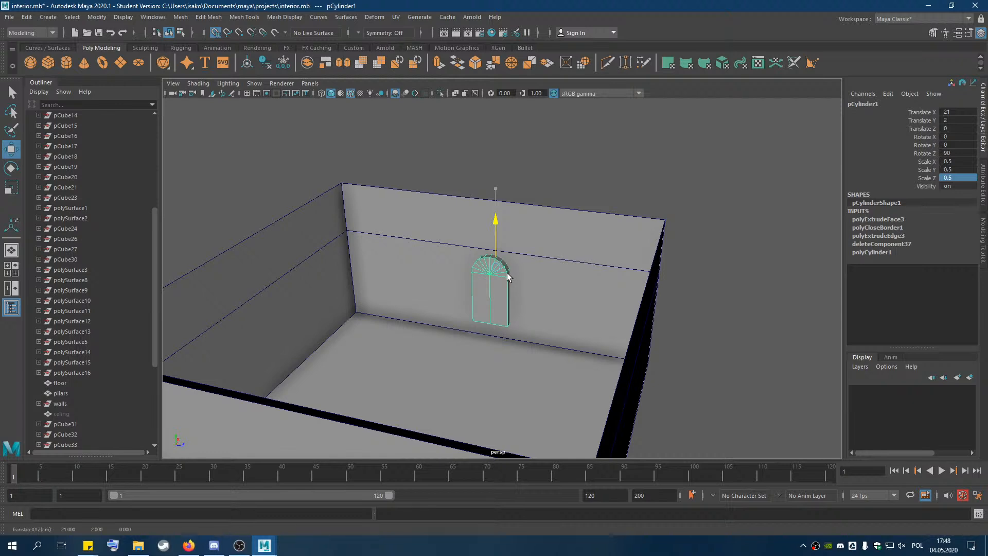
{"action": "left_click_drag", "start_coordinate": [472, 338], "coordinate": [507, 321], "text": "alt"}
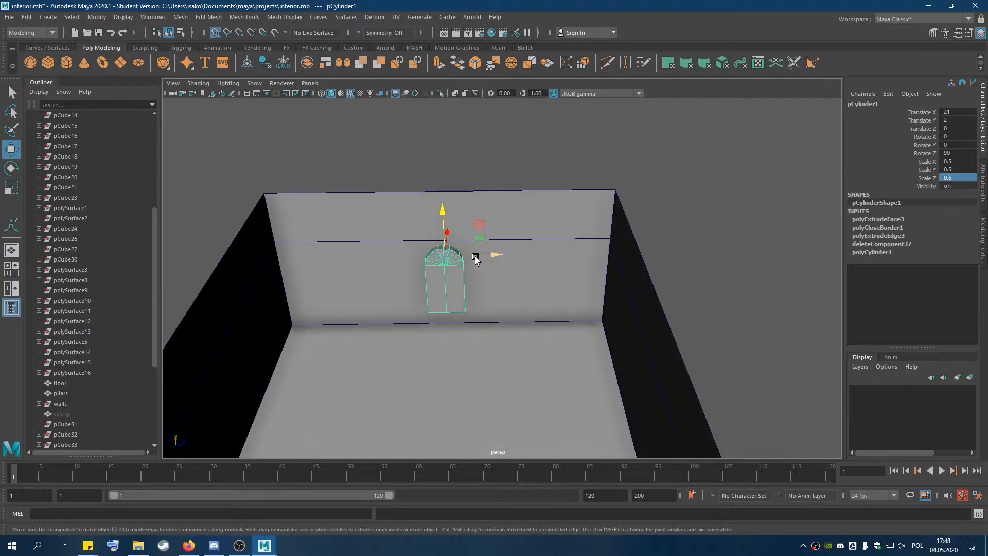
{"action": "mouse_move", "coordinate": [475, 259]}
{"action": "left_mouse_down", "text": "shift"}
{"action": "mouse_move", "coordinate": [533, 257]}
{"action": "mouse_move", "coordinate": [371, 260]}
{"action": "left_mouse_up", "text": "shift"}
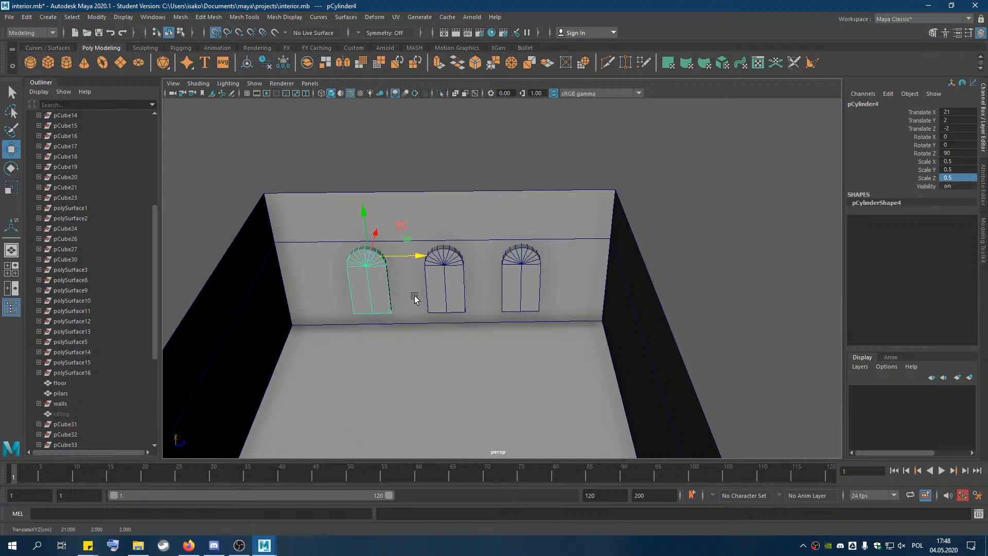
Enlarge the middle arched block by setting its scale to 0.7 on all three axes.
{"action": "left_click", "coordinate": [453, 285]}
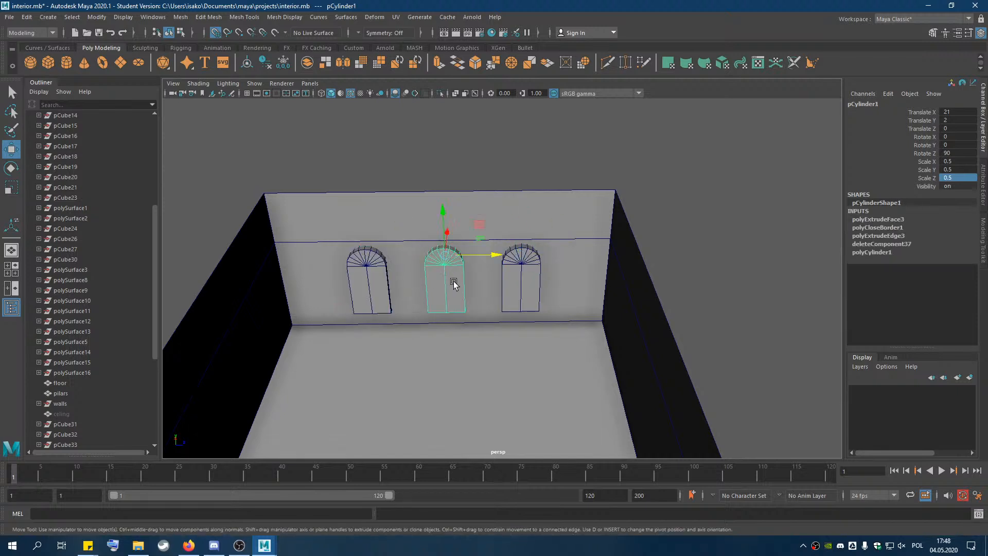
{"action": "double_click", "coordinate": [952, 160]}
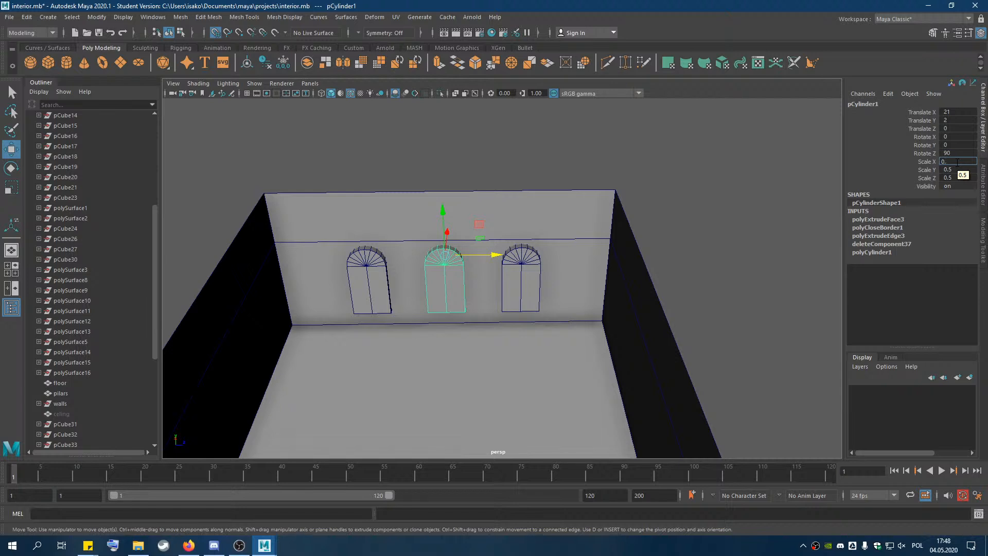
{"action": "type", "text": "0.7"}
{"action": "double_click", "coordinate": [964, 169]}
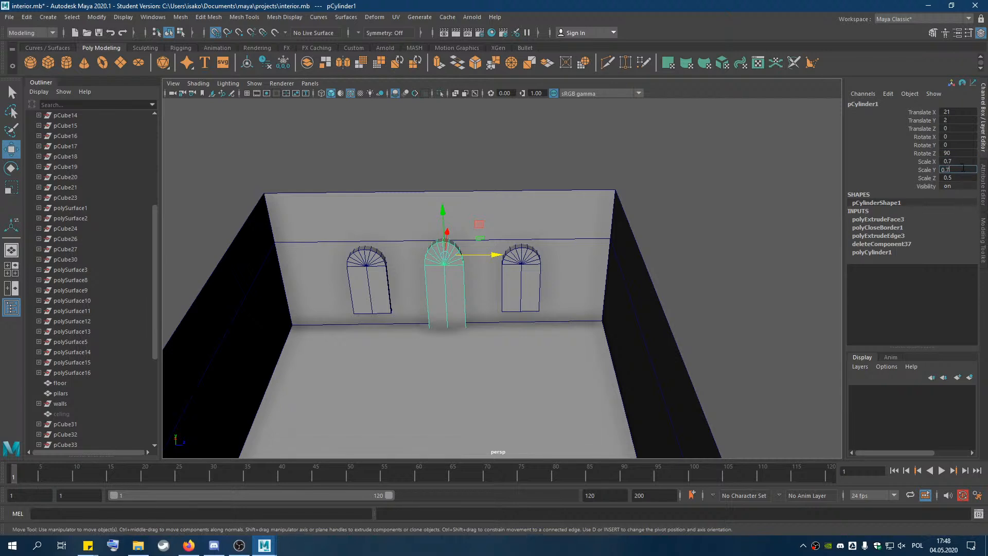
{"action": "double_click", "coordinate": [963, 177]}
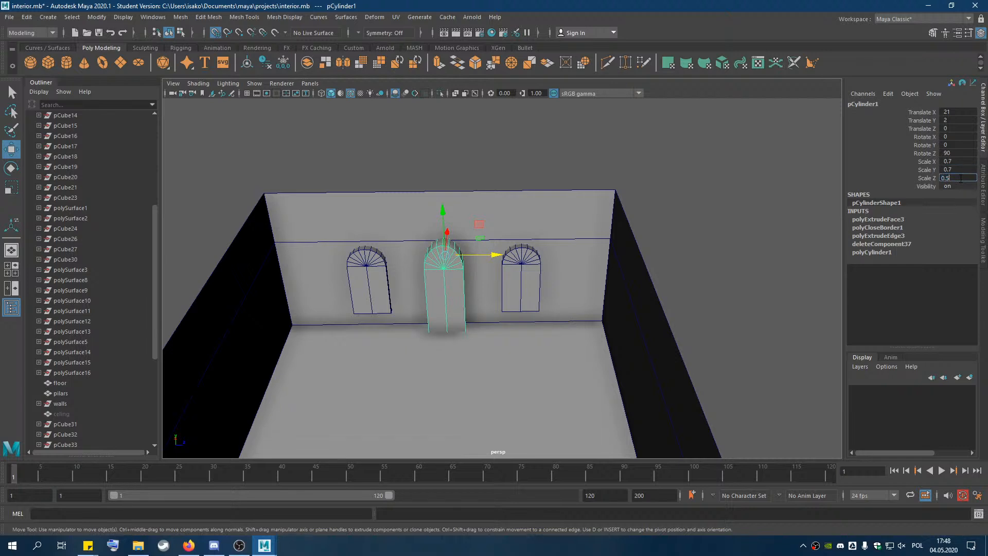
{"action": "key", "text": "Return"}
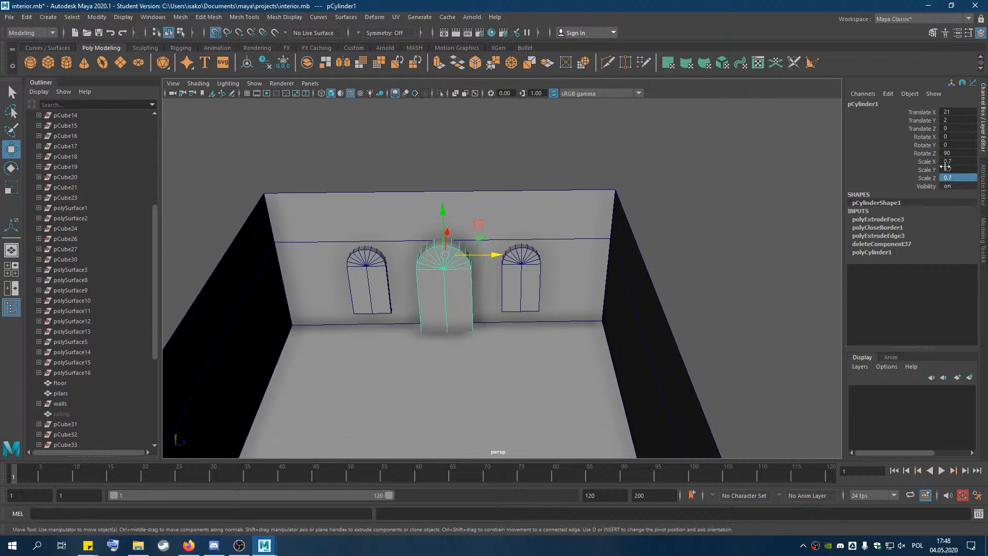
Raise the middle arched block to about Y 2.684 so its base sits above the small room's floor.
{"action": "left_click_drag", "start_coordinate": [443, 220], "coordinate": [440, 202]}
{"action": "left_click_drag", "start_coordinate": [501, 293], "coordinate": [496, 259], "text": "alt"}
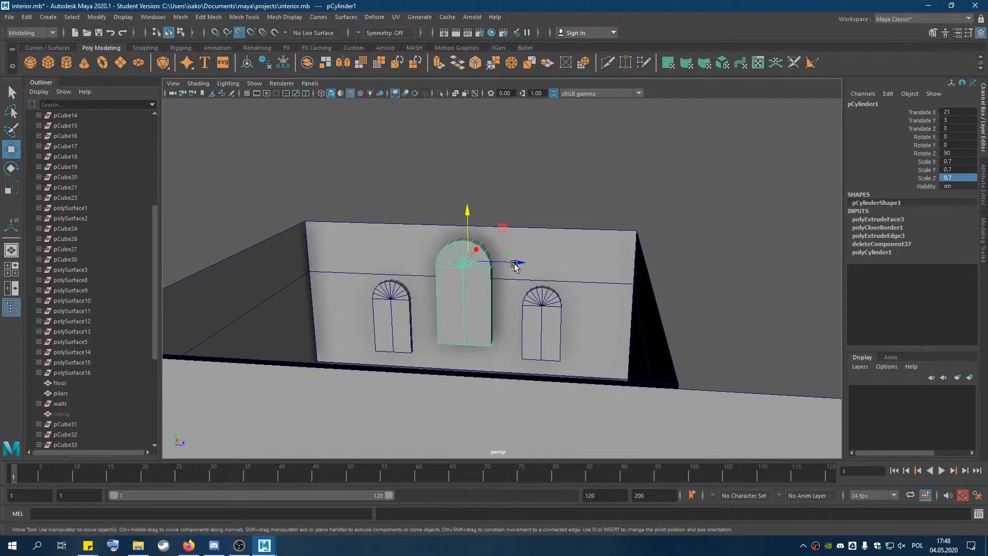
{"action": "mouse_move", "coordinate": [466, 219]}
{"action": "left_mouse_down"}
{"action": "mouse_move", "coordinate": [536, 350]}
{"action": "mouse_move", "coordinate": [480, 214]}
{"action": "left_mouse_up"}
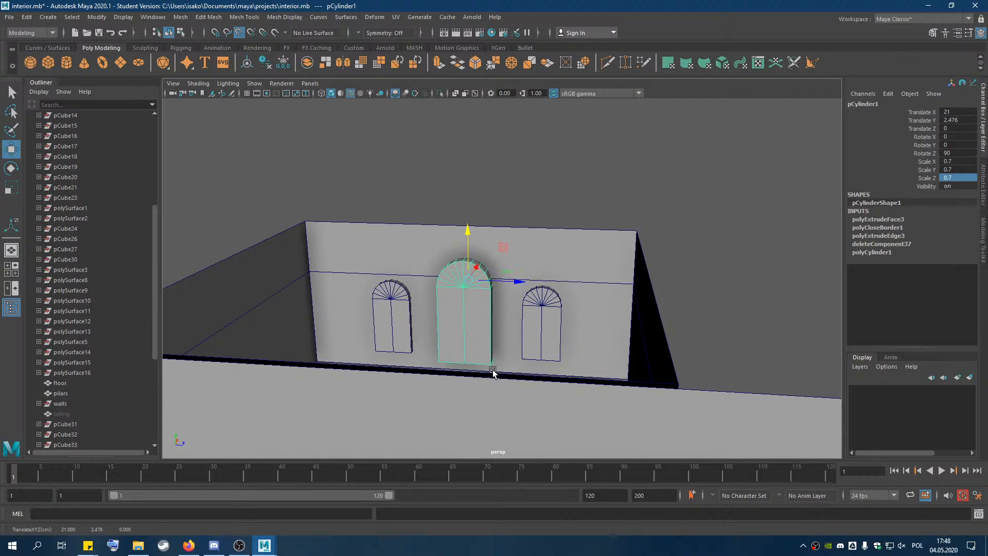
{"action": "left_click", "coordinate": [494, 343]}
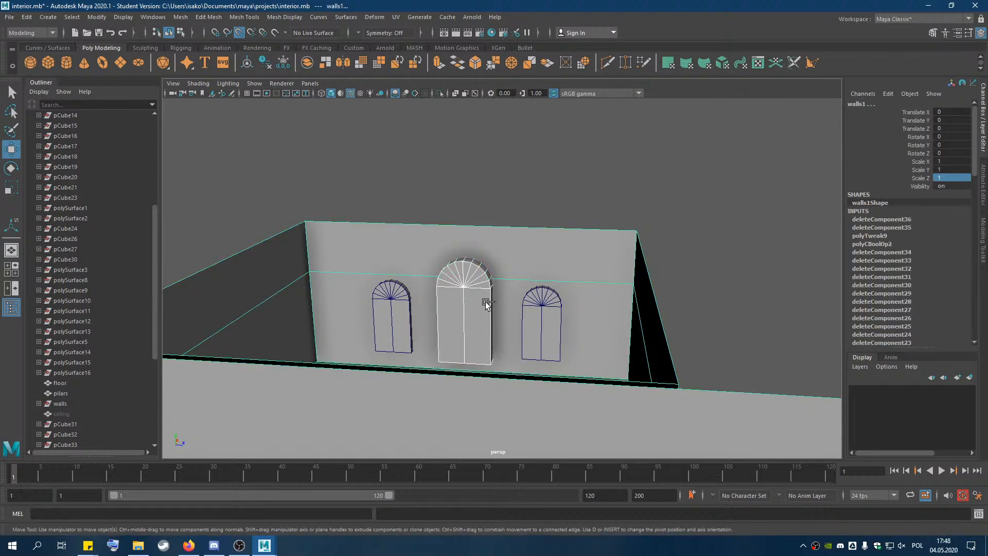
{"action": "key", "text": "ctrl+z"}
{"action": "left_click_drag", "start_coordinate": [469, 280], "coordinate": [486, 269]}
{"action": "key", "text": "ctrl+z"}
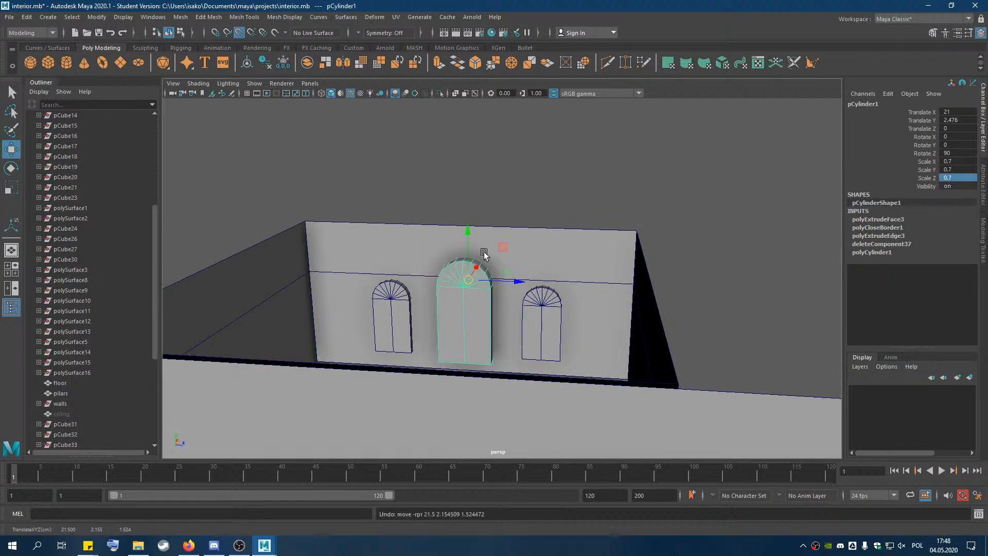
{"action": "left_click_drag", "start_coordinate": [468, 242], "coordinate": [467, 227]}
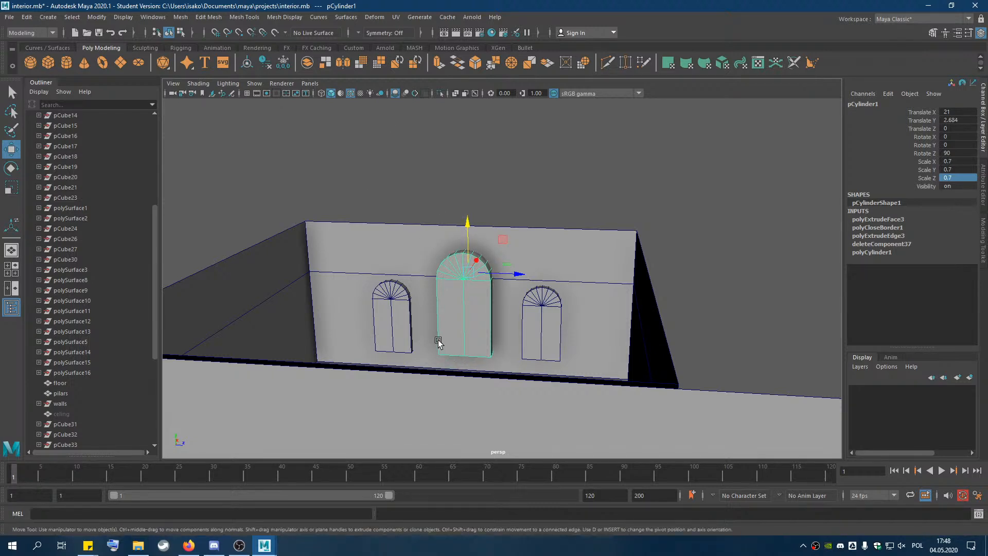
{"action": "key", "text": "v"}
{"action": "left_click_drag", "start_coordinate": [468, 260], "coordinate": [487, 222]}
{"action": "key", "text": "ctrl+z"}
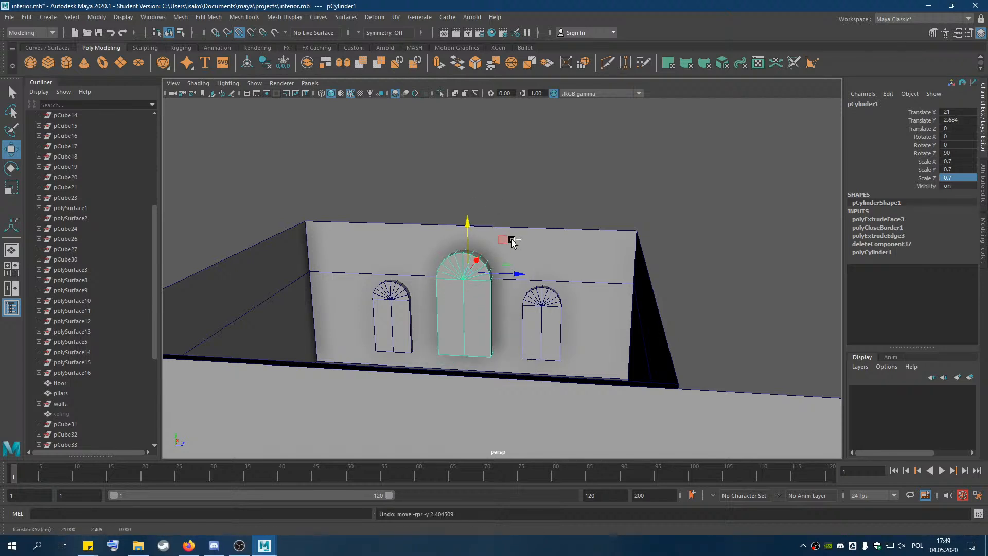
Snap the middle arched block's bottom face down to Y 0.5, level with the bases of the side blocks.
{"action": "left_click_drag", "start_coordinate": [482, 348], "coordinate": [574, 314], "text": "alt"}
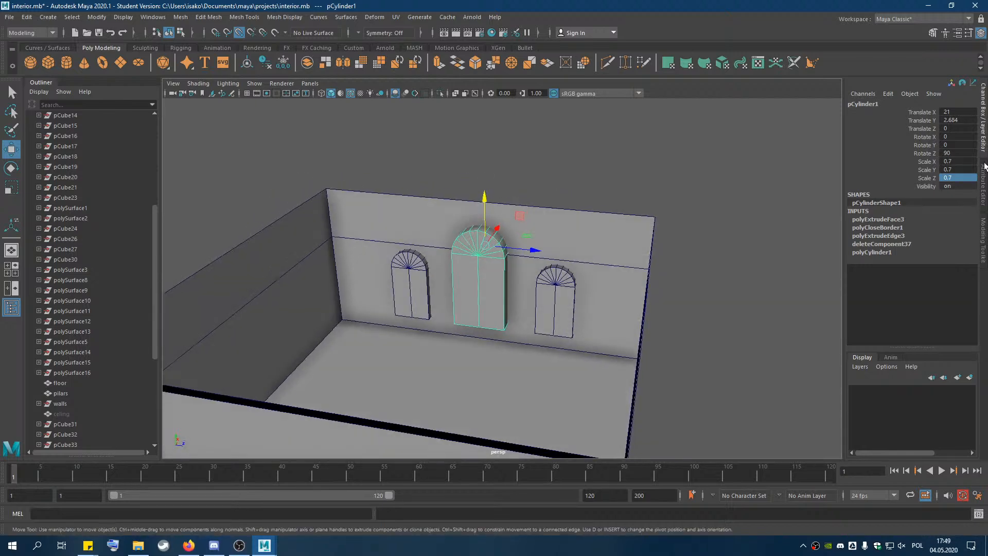
{"action": "left_click", "coordinate": [983, 189]}
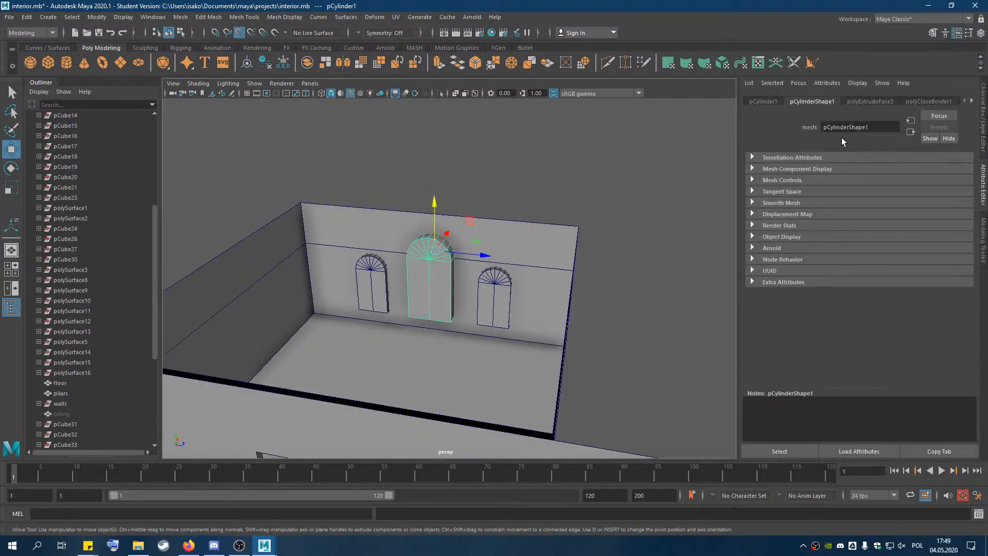
{"action": "left_click", "coordinate": [984, 240]}
{"action": "left_click", "coordinate": [873, 119]}
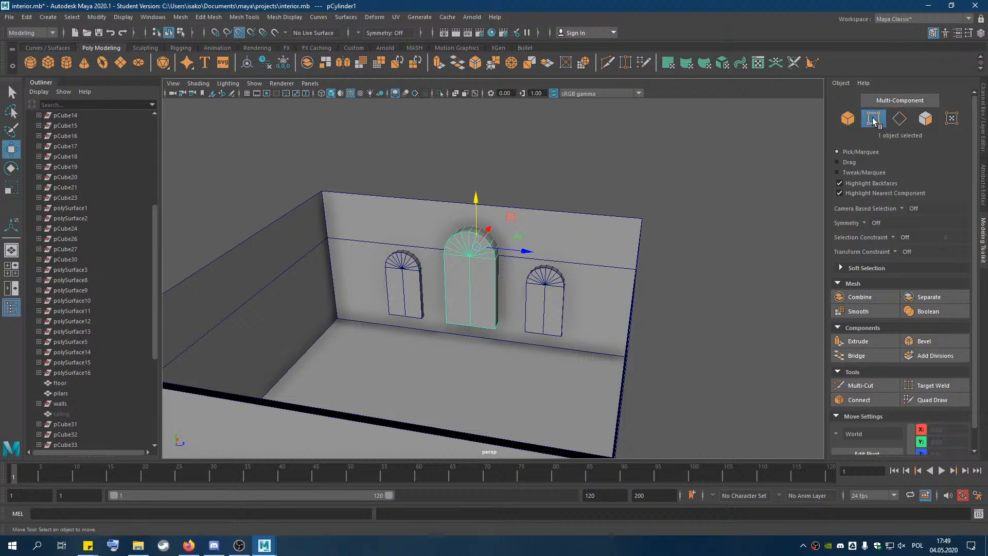
{"action": "left_click", "coordinate": [900, 118]}
{"action": "left_click", "coordinate": [479, 328]}
{"action": "scroll", "coordinate": [489, 390], "scroll_direction": "up", "scroll_amount": 5}
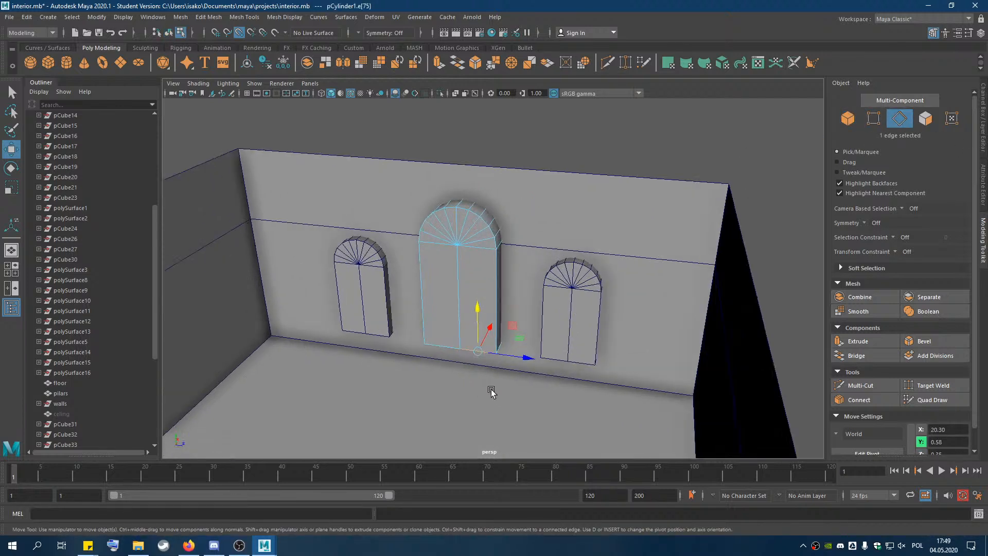
{"action": "left_click_drag", "start_coordinate": [497, 396], "coordinate": [420, 400], "text": "alt"}
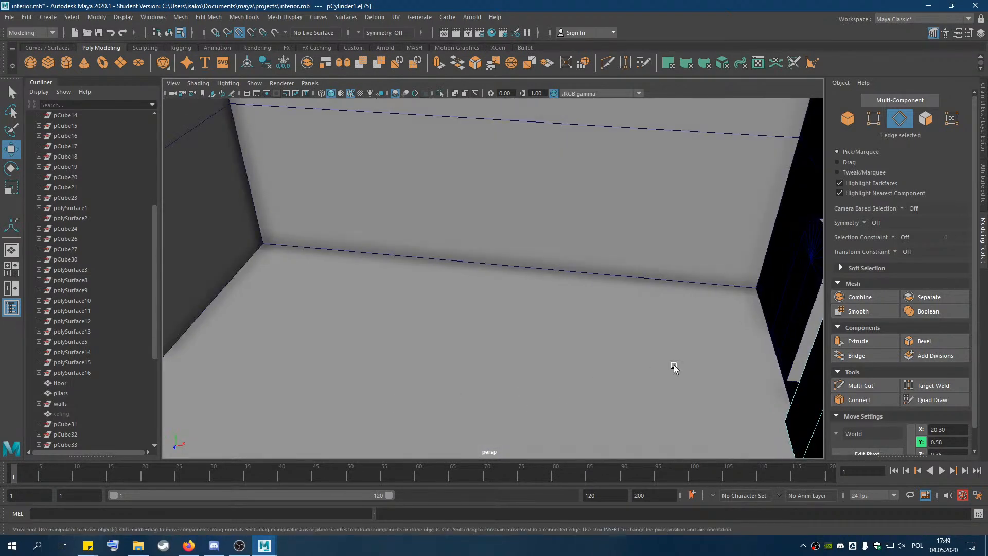
{"action": "left_click_drag", "start_coordinate": [722, 395], "coordinate": [426, 239], "text": "alt"}
{"action": "middle_click_drag", "start_coordinate": [526, 361], "coordinate": [410, 128], "text": "alt"}
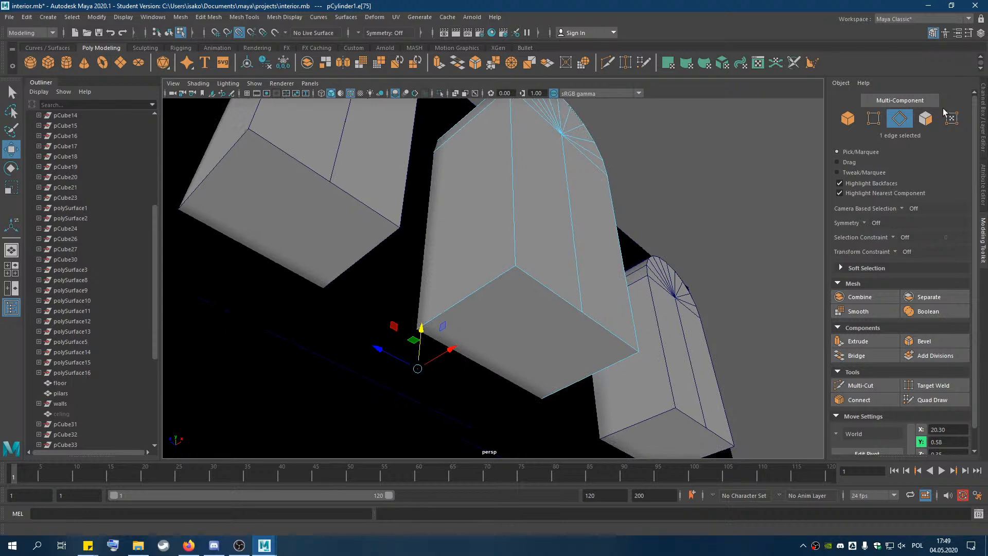
{"action": "left_click", "coordinate": [926, 119]}
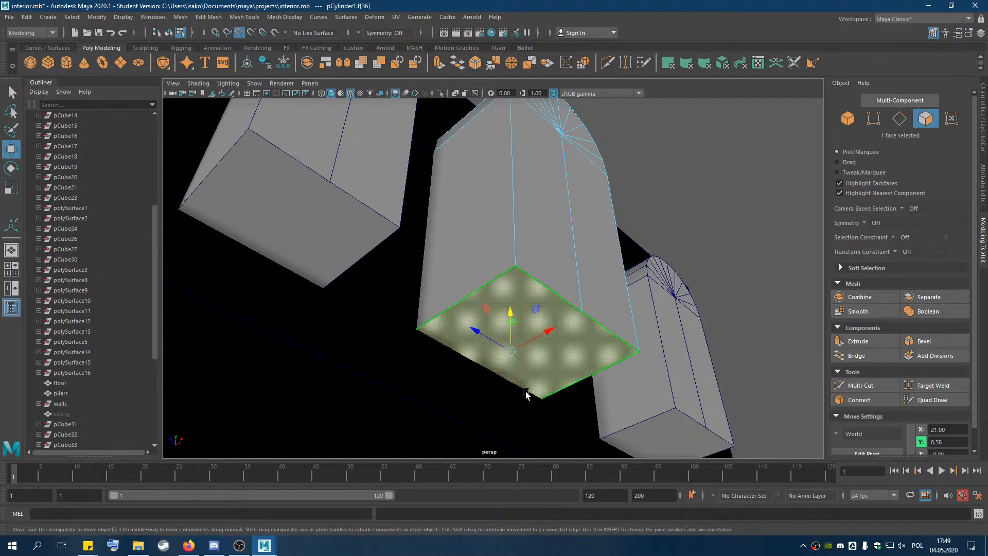
{"action": "left_click_drag", "start_coordinate": [513, 335], "coordinate": [389, 227]}
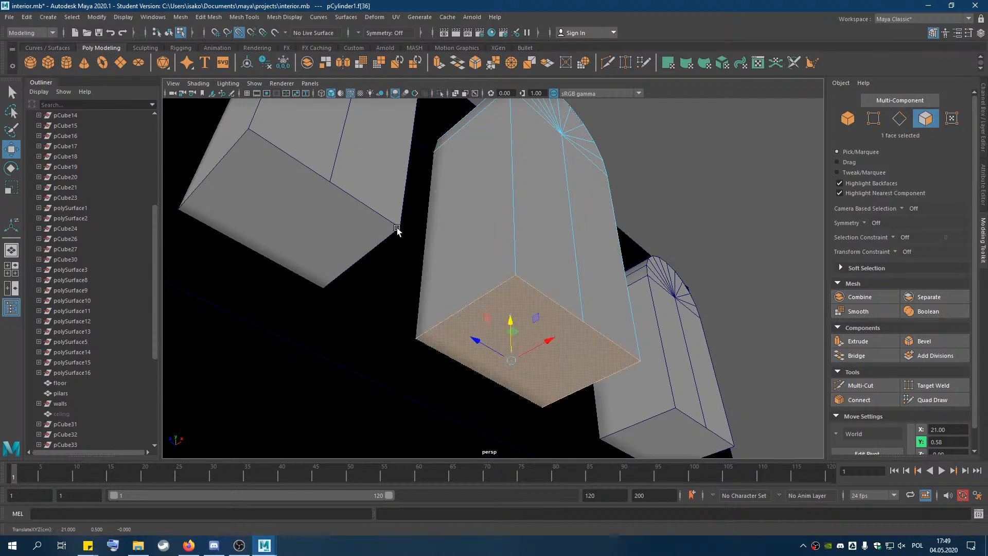
Delete the spare large arched block standing among the pillars in the main hall.
{"action": "left_click_drag", "start_coordinate": [710, 245], "coordinate": [677, 212], "text": "alt"}
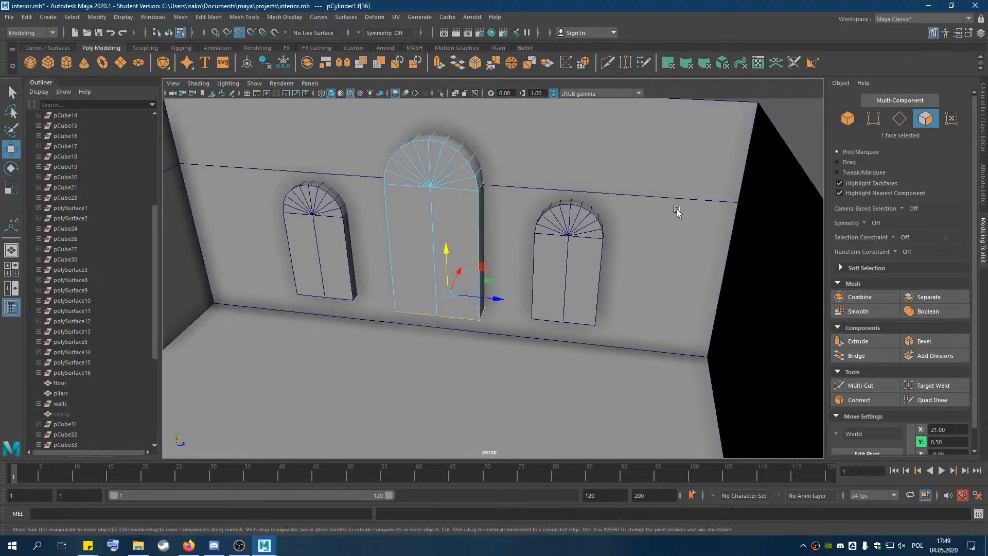
{"action": "scroll", "coordinate": [517, 187], "scroll_direction": "down", "scroll_amount": 10}
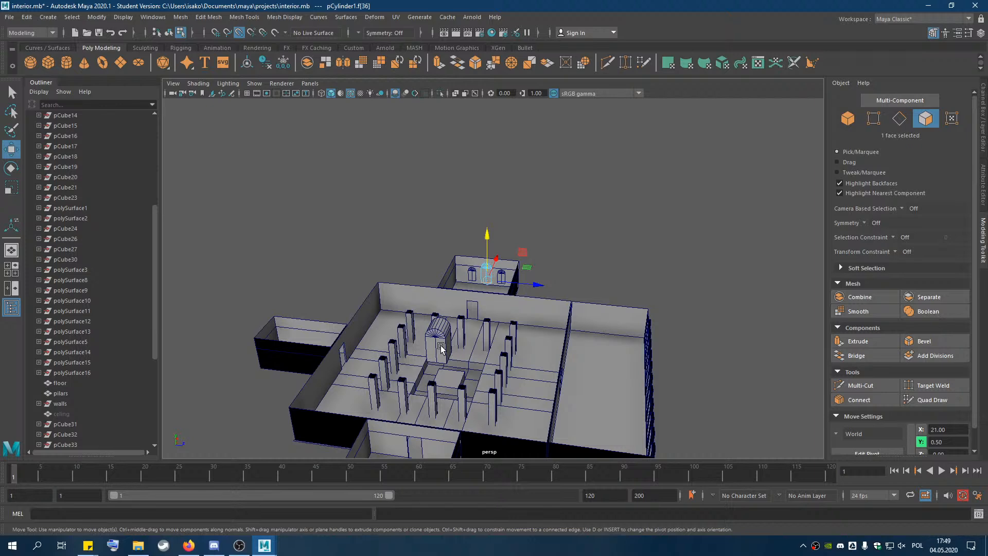
{"action": "left_click", "coordinate": [441, 348]}
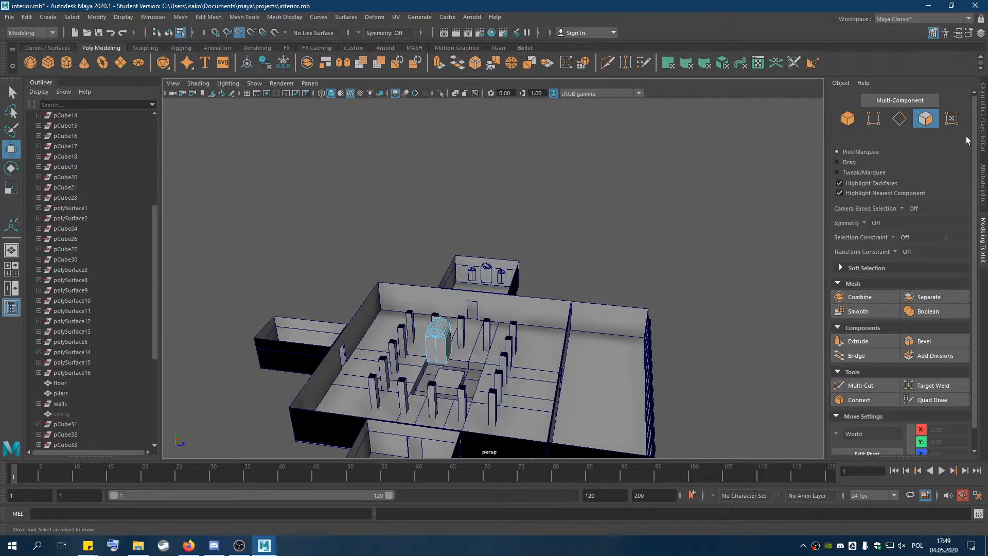
{"action": "left_click", "coordinate": [848, 118]}
{"action": "left_click", "coordinate": [482, 344]}
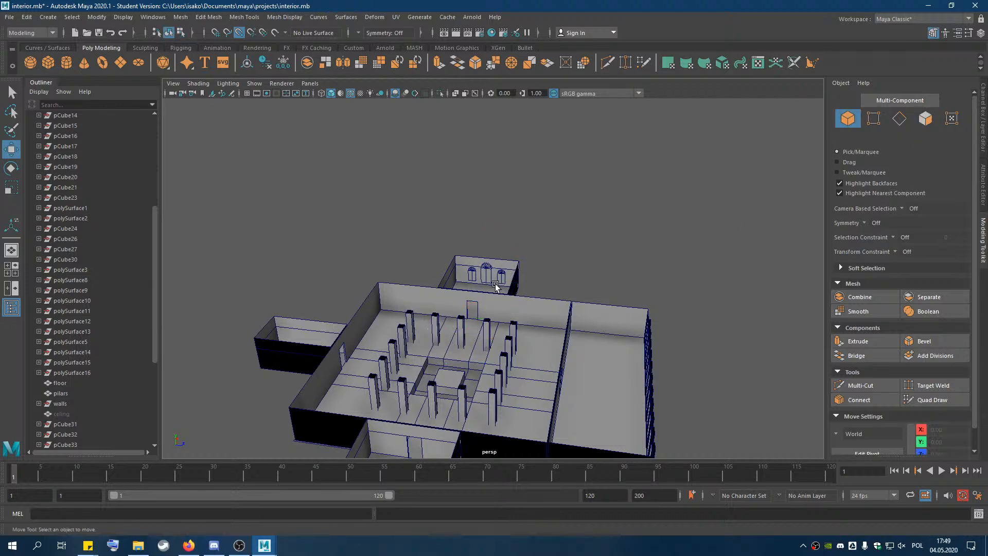
Delete the surplus horizontal edges partway up the small room's side wall and its doorway wall.
{"action": "scroll", "coordinate": [484, 284], "scroll_direction": "up", "scroll_amount": 5}
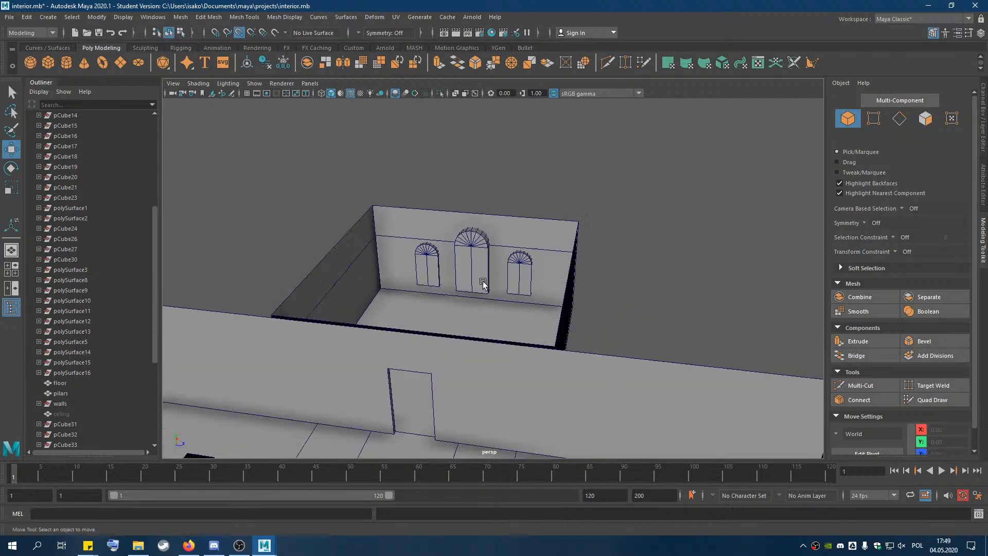
{"action": "left_click", "coordinate": [411, 242]}
{"action": "key", "text": "F10"}
{"action": "double_click", "coordinate": [388, 237]}
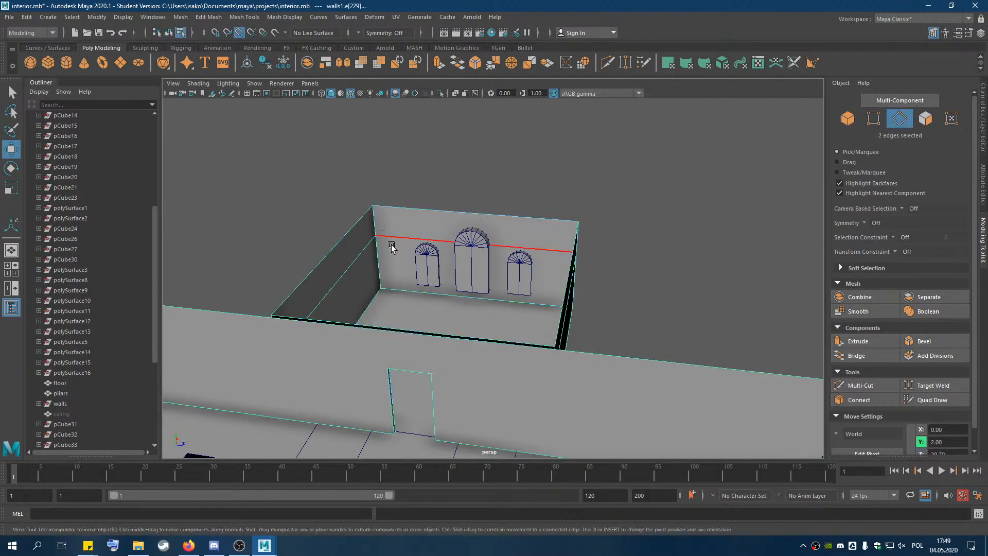
{"action": "left_click", "coordinate": [377, 260]}
{"action": "key", "text": "ctrl+z"}
{"action": "left_click_drag", "start_coordinate": [430, 237], "coordinate": [589, 193], "text": "alt"}
{"action": "left_click", "coordinate": [577, 193]}
{"action": "key", "text": "Delete"}
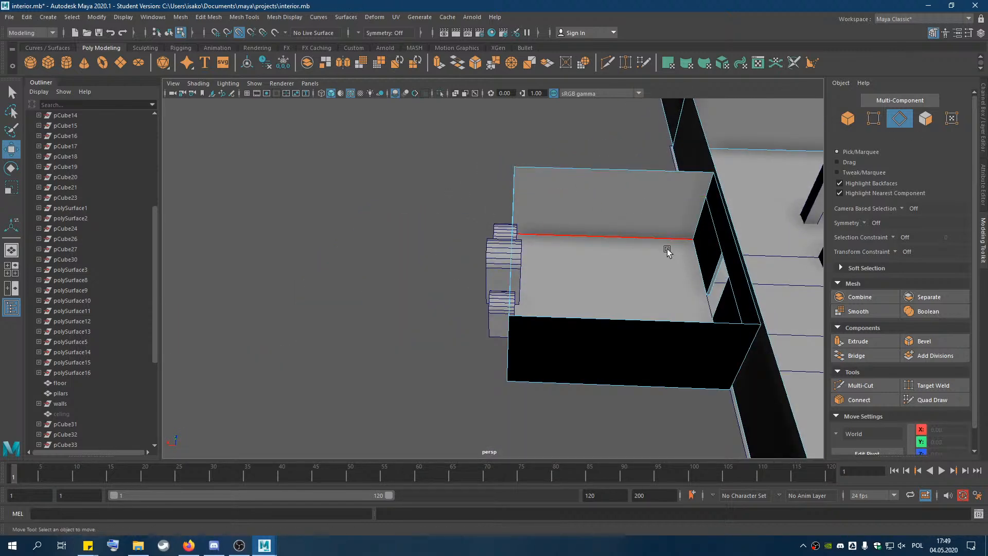
{"action": "left_click", "coordinate": [712, 225]}
{"action": "key", "text": "Delete"}
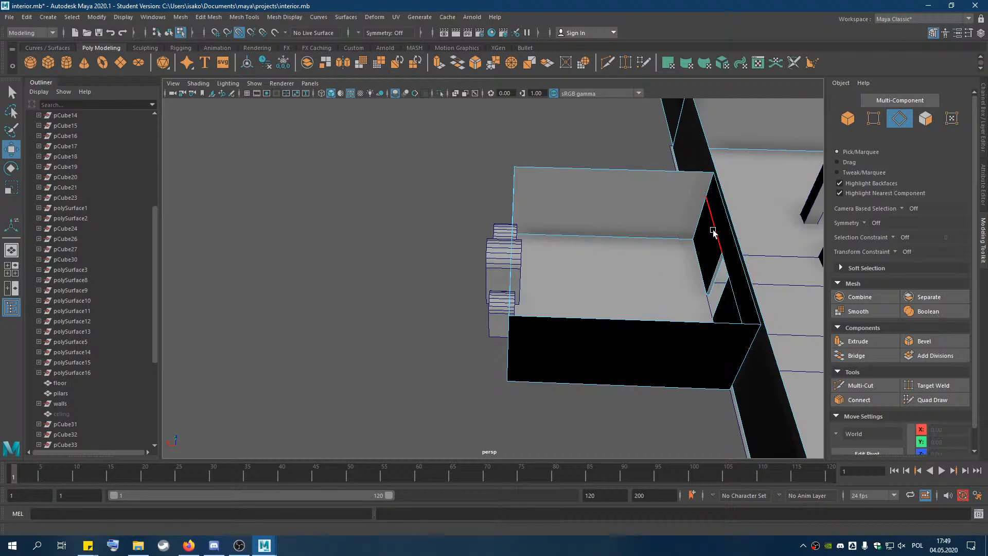
{"action": "left_click_drag", "start_coordinate": [606, 238], "coordinate": [461, 204], "text": "alt"}
{"action": "scroll", "coordinate": [547, 266], "scroll_direction": "up", "scroll_amount": 5}
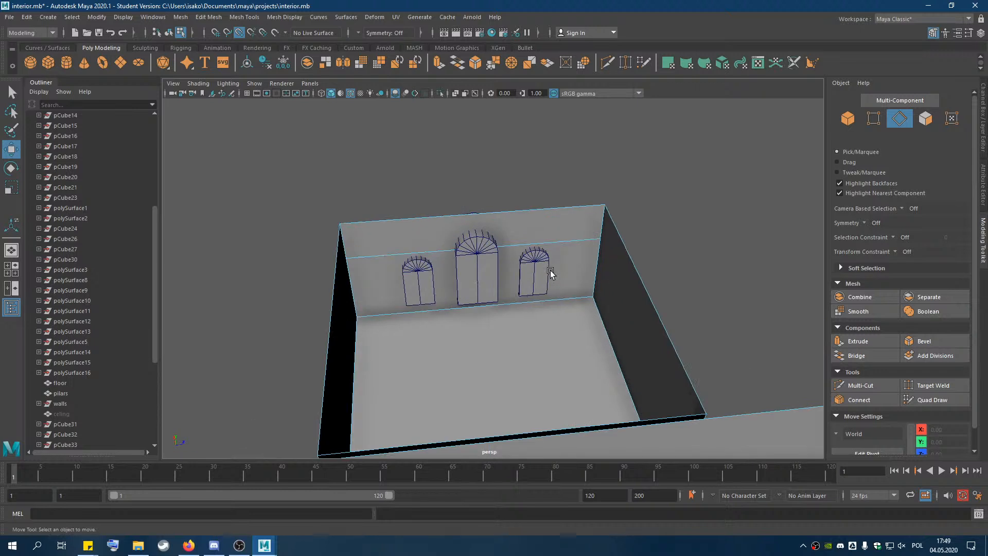
Delete the upper strip face of the small side room's outer wall above the horizontal edge behind the arched blocks.
{"action": "key", "text": "F11"}
{"action": "left_click", "coordinate": [574, 228]}
{"action": "key", "text": "Delete"}
Raise the remaining outer wall's top edge until it snaps to the height of the adjoining side walls.
{"action": "key", "text": "F10"}
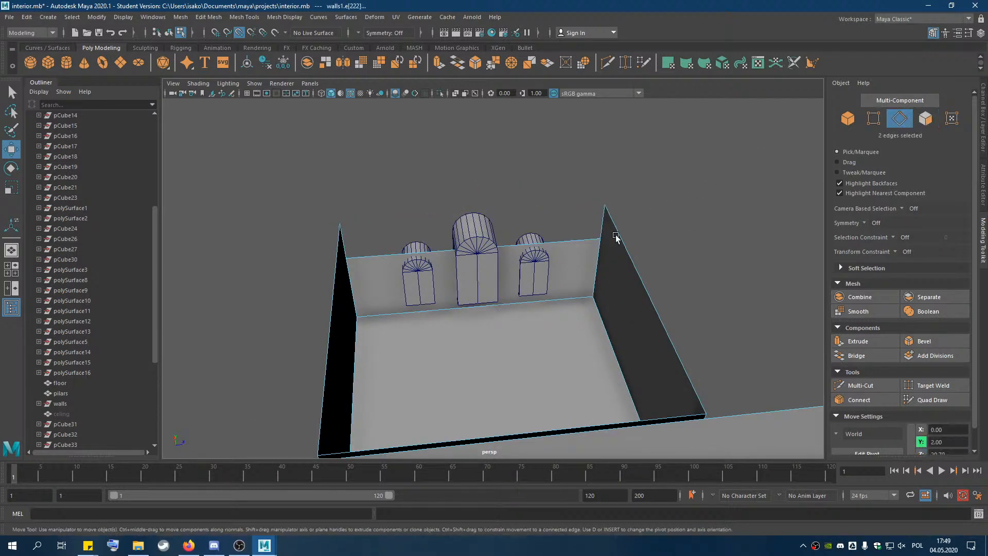
{"action": "left_click", "coordinate": [579, 239]}
{"action": "left_click_drag", "start_coordinate": [480, 209], "coordinate": [607, 207]}
{"action": "scroll", "coordinate": [667, 225], "scroll_direction": "down", "scroll_amount": 5}
{"action": "left_click_drag", "start_coordinate": [646, 249], "coordinate": [569, 247], "text": "alt"}
{"action": "middle_click_drag", "start_coordinate": [617, 253], "coordinate": [705, 236], "text": "alt"}
{"action": "left_click", "coordinate": [848, 119]}
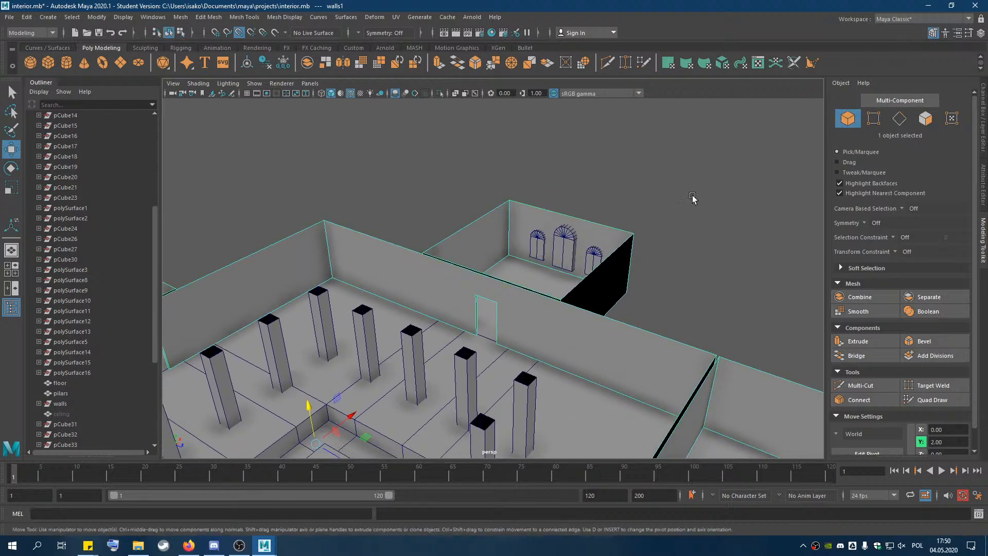
Combine the six arched blocks at the two opposite small side rooms into one mesh.
{"action": "left_click", "coordinate": [536, 248]}
{"action": "left_click", "coordinate": [565, 260], "text": "shift"}
{"action": "left_click", "coordinate": [596, 260], "text": "shift"}
{"action": "scroll", "coordinate": [651, 305], "scroll_direction": "down", "scroll_amount": 6}
{"action": "mouse_move", "coordinate": [651, 305]}
{"action": "left_mouse_down", "text": "alt"}
{"action": "mouse_move", "coordinate": [597, 327]}
{"action": "mouse_move", "coordinate": [517, 301]}
{"action": "mouse_move", "coordinate": [252, 283]}
{"action": "left_mouse_up", "text": "alt"}
{"action": "mouse_move", "coordinate": [644, 224]}
{"action": "left_mouse_down", "text": "alt"}
{"action": "mouse_move", "coordinate": [542, 221]}
{"action": "mouse_move", "coordinate": [682, 209]}
{"action": "mouse_move", "coordinate": [659, 238]}
{"action": "mouse_move", "coordinate": [664, 223]}
{"action": "left_mouse_up", "text": "alt"}
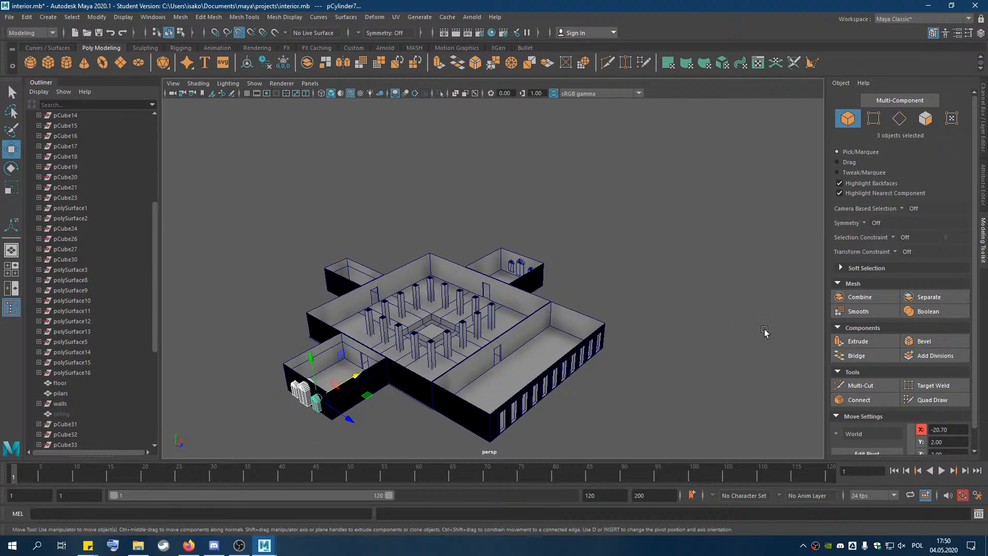
{"action": "left_click", "coordinate": [312, 398]}
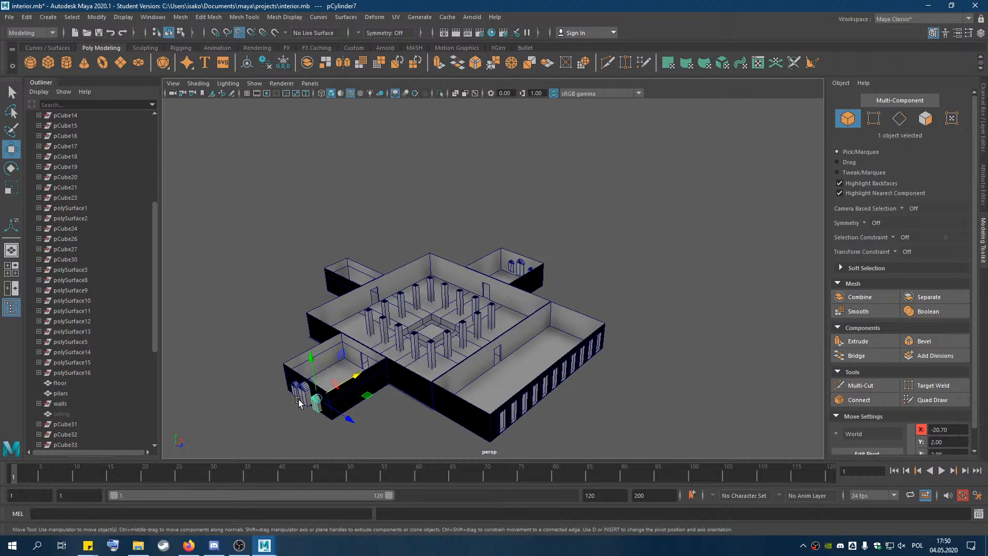
{"action": "left_click", "coordinate": [304, 389], "text": "shift"}
{"action": "left_click", "coordinate": [294, 390], "text": "shift"}
{"action": "left_click", "coordinate": [512, 273], "text": "shift"}
{"action": "left_click", "coordinate": [522, 270], "text": "shift"}
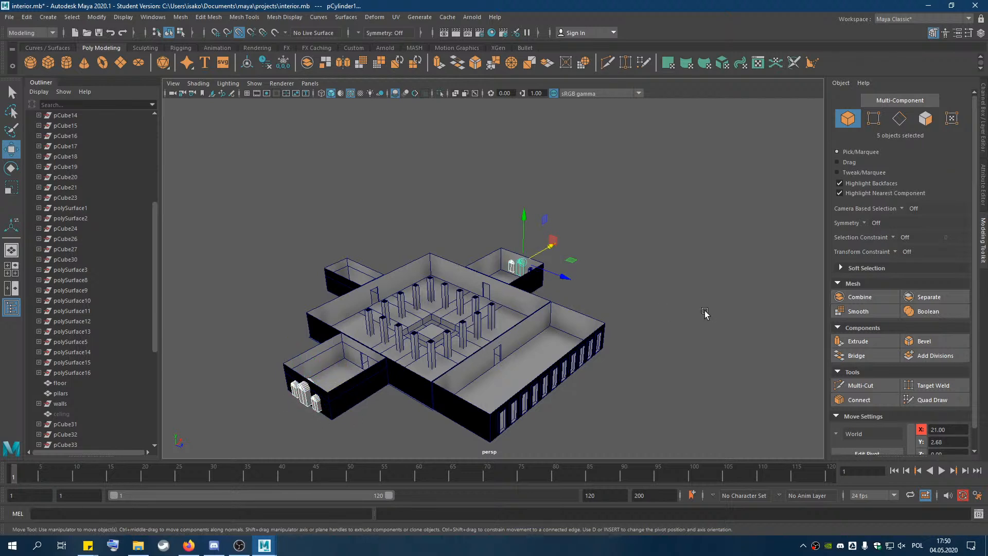
{"action": "left_click_drag", "start_coordinate": [644, 284], "coordinate": [523, 282], "text": "alt"}
{"action": "left_click", "coordinate": [531, 267], "text": "shift"}
{"action": "left_click_drag", "start_coordinate": [695, 296], "coordinate": [664, 288], "text": "alt"}
{"action": "key", "text": "q"}
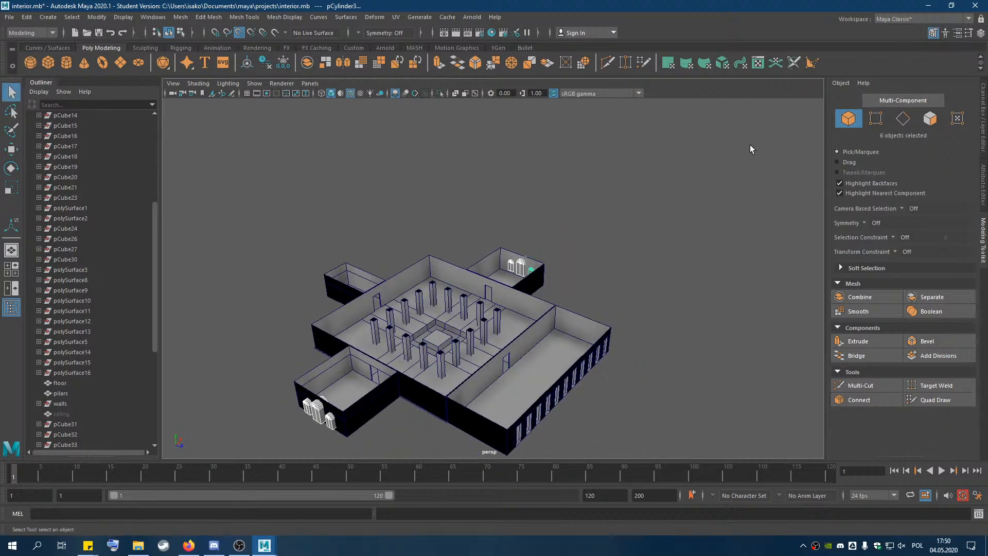
{"action": "left_click", "coordinate": [859, 297]}
{"action": "key", "text": "w"}
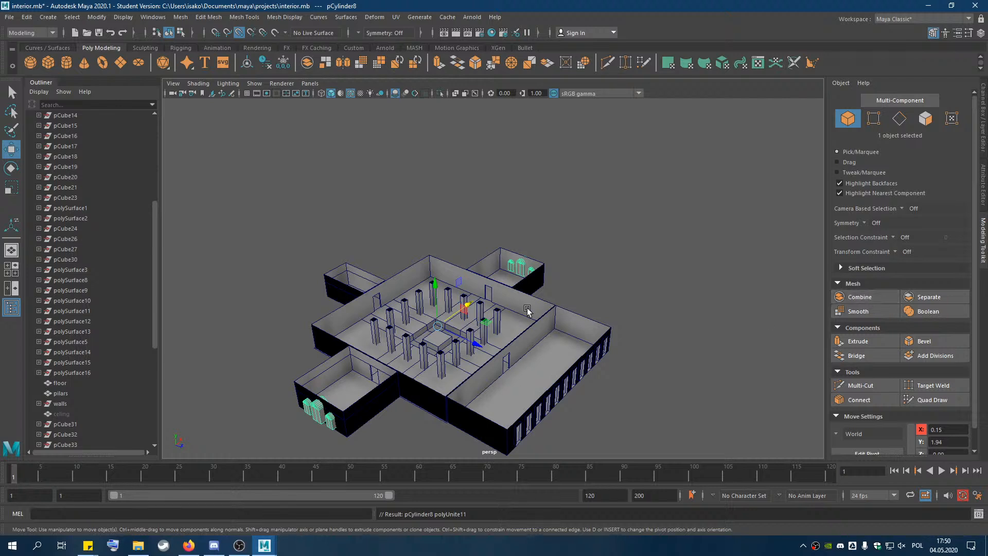
Subtract the combined arched blocks from the walls with a Boolean set to difference.
{"action": "left_click", "coordinate": [497, 267]}
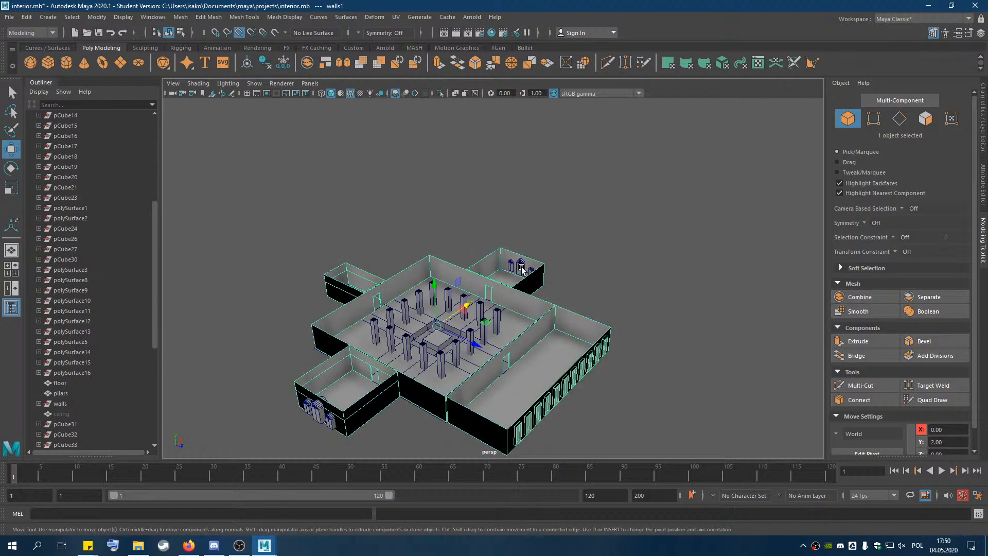
{"action": "left_click", "coordinate": [520, 268], "text": "shift"}
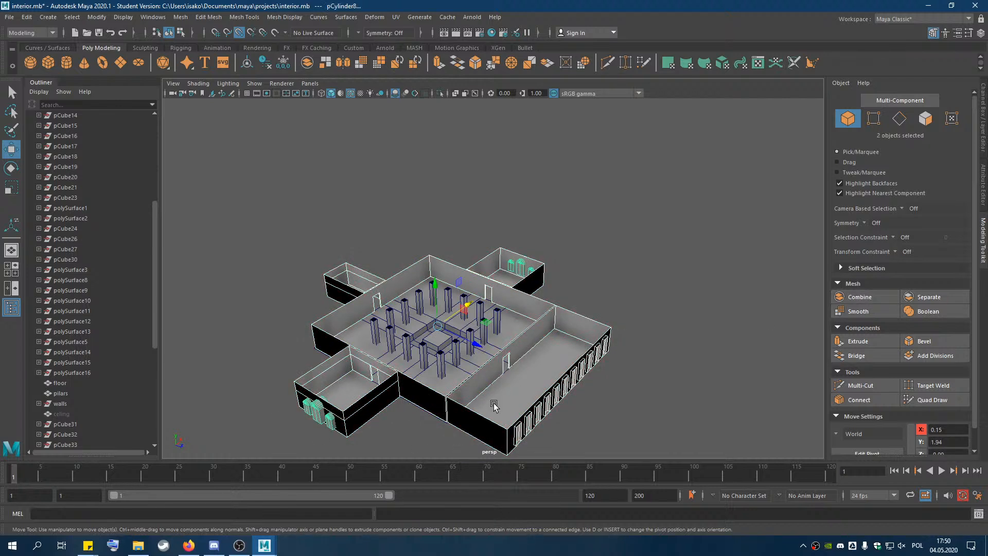
{"action": "left_click", "coordinate": [922, 311]}
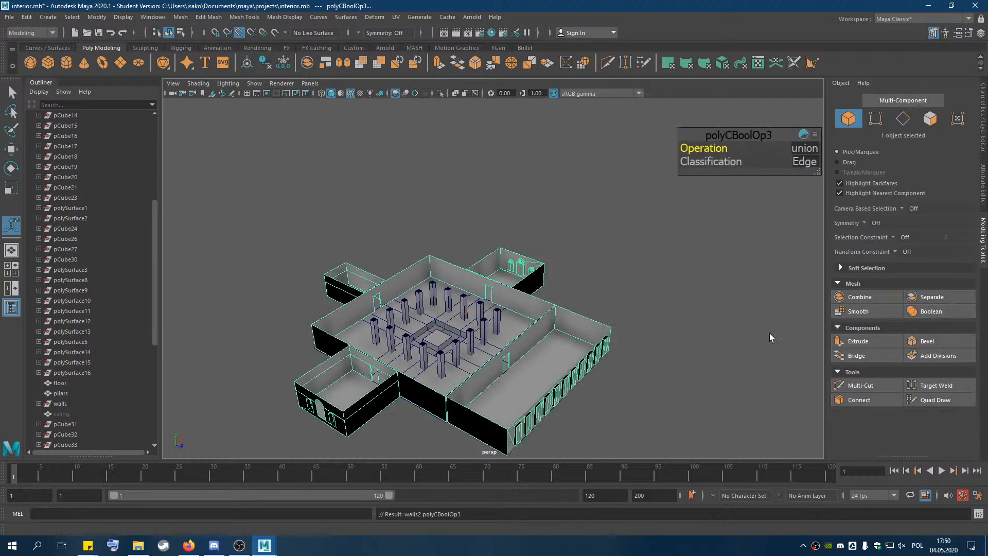
{"action": "left_click_drag", "start_coordinate": [708, 148], "coordinate": [751, 153]}
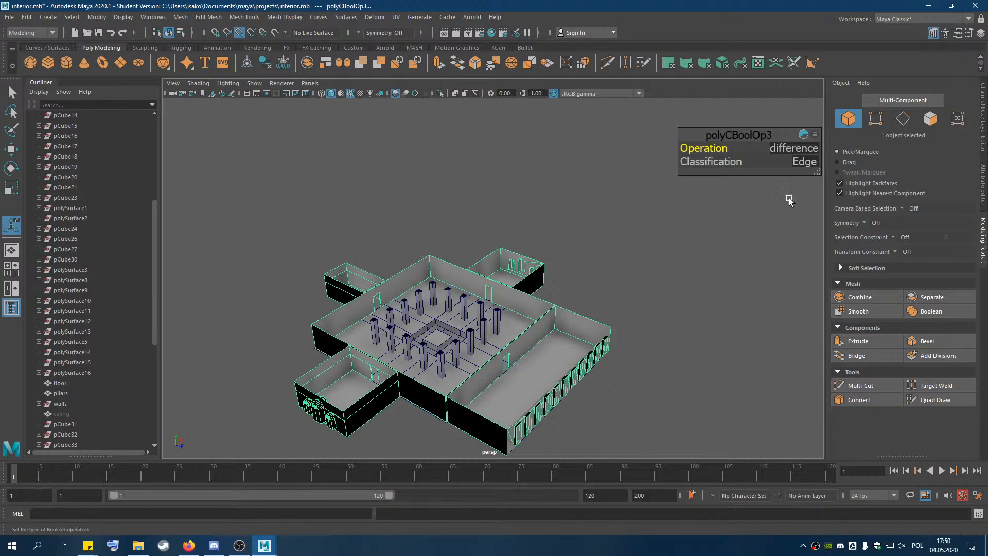
Select all end faces, including the fan triangles, of the first small arched recess in the side room's outer wall.
{"action": "left_click", "coordinate": [934, 122]}
{"action": "left_click_drag", "start_coordinate": [658, 277], "coordinate": [451, 251], "text": "alt"}
{"action": "scroll", "coordinate": [503, 277], "scroll_direction": "up", "scroll_amount": 14}
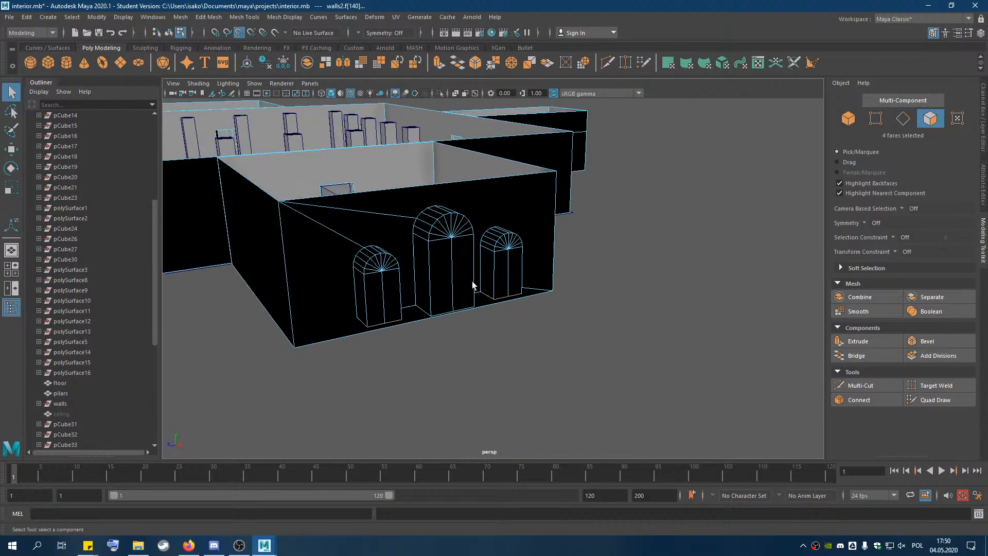
{"action": "left_click", "coordinate": [296, 273]}
{"action": "left_click", "coordinate": [314, 299], "text": "shift"}
{"action": "left_click", "coordinate": [317, 280]}
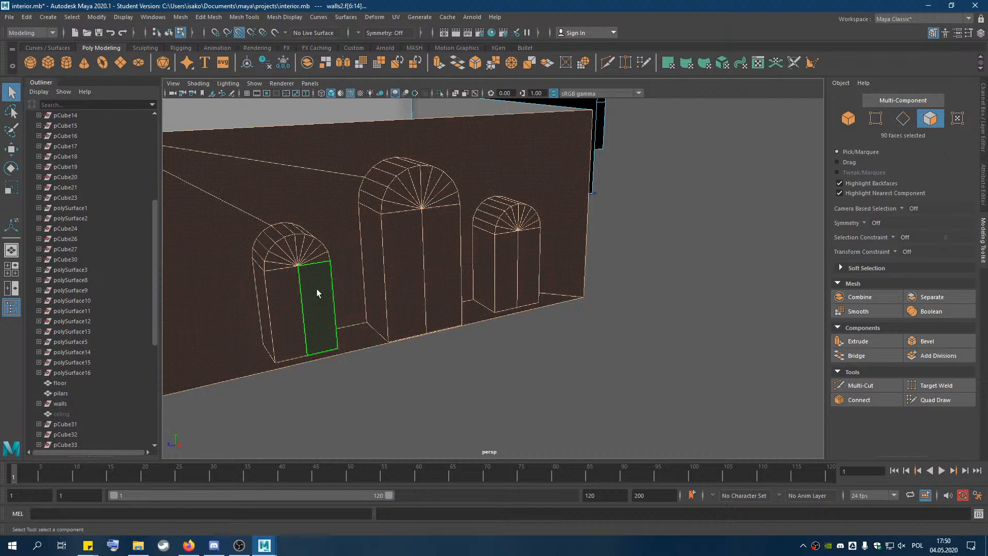
{"action": "left_click", "coordinate": [276, 268], "text": "shift"}
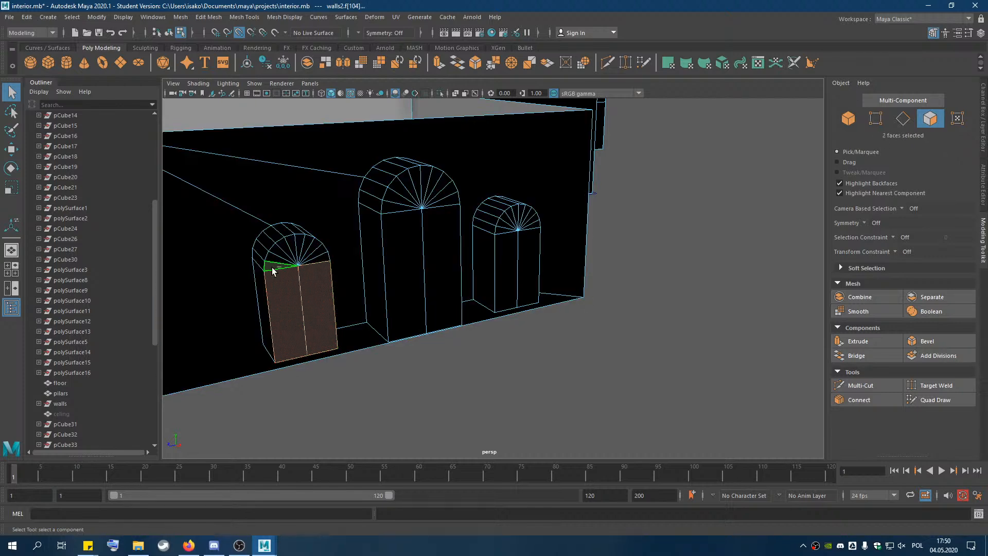
{"action": "left_click", "coordinate": [294, 245], "text": "shift"}
{"action": "left_click", "coordinate": [309, 247], "text": "shift"}
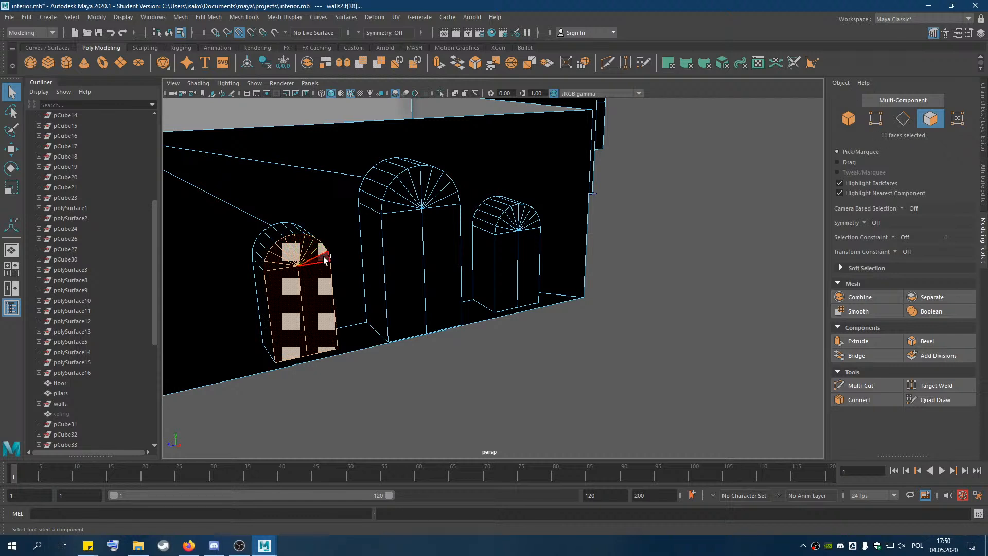
Add the end faces of the large middle recess and the other small arched recess to the selection.
{"action": "left_click", "coordinate": [408, 216], "text": "shift"}
{"action": "left_click", "coordinate": [399, 191], "text": "shift"}
{"action": "left_click", "coordinate": [428, 181], "text": "shift"}
{"action": "left_click", "coordinate": [447, 195], "text": "shift"}
{"action": "left_click", "coordinate": [448, 202], "text": "shift"}
{"action": "left_click", "coordinate": [446, 234], "text": "shift"}
{"action": "left_click", "coordinate": [504, 259], "text": "shift"}
{"action": "left_click", "coordinate": [524, 261], "text": "shift"}
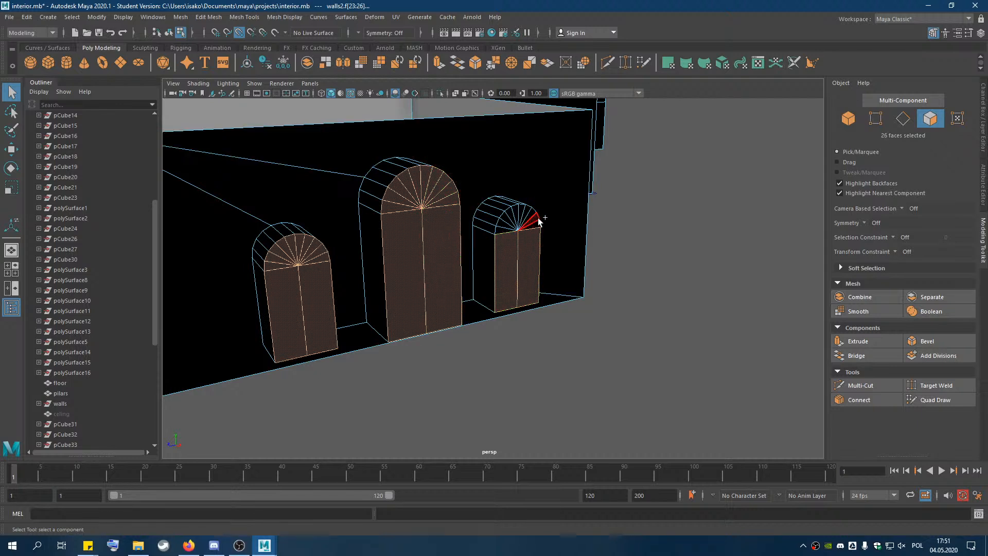
{"action": "left_click", "coordinate": [502, 228], "text": "shift"}
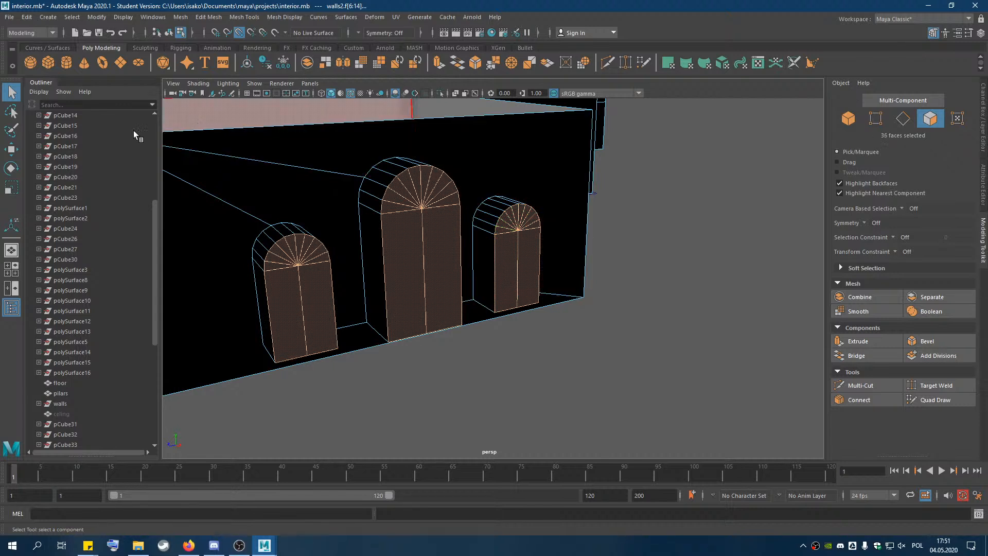
Move the selected arched end faces inward with grid snapping to shorten the recesses, and delete them to open the arches.
{"action": "left_click", "coordinate": [11, 149]}
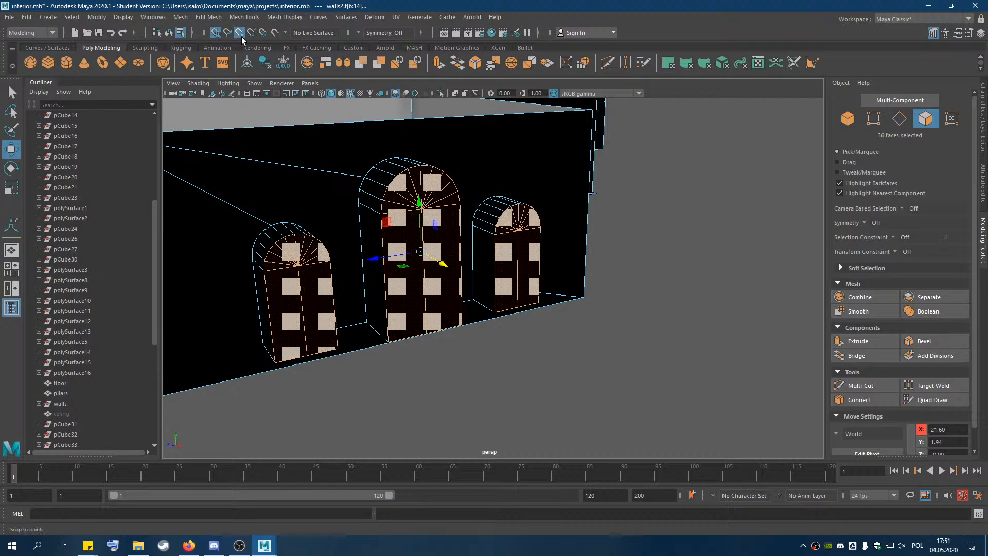
{"action": "left_click_drag", "start_coordinate": [446, 266], "coordinate": [403, 250]}
{"action": "scroll", "coordinate": [395, 241], "scroll_direction": "down", "scroll_amount": 5}
{"action": "left_click_drag", "start_coordinate": [461, 286], "coordinate": [591, 354], "text": "alt"}
{"action": "key", "text": "Delete"}
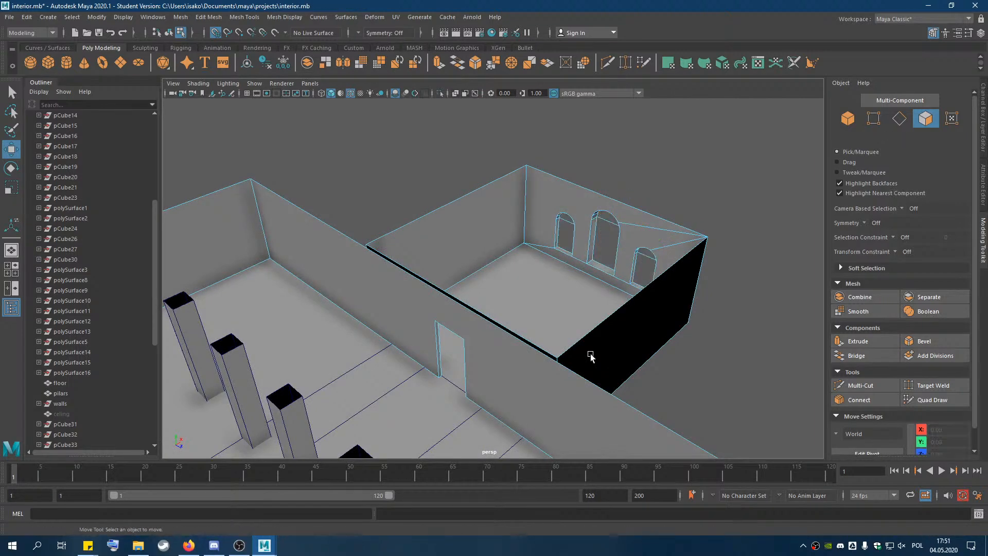
Delete the surplus diagonal edges running from the outer wall's corners to the arched openings.
{"action": "left_click_drag", "start_coordinate": [586, 296], "coordinate": [425, 249], "text": "alt"}
{"action": "left_click", "coordinate": [418, 255]}
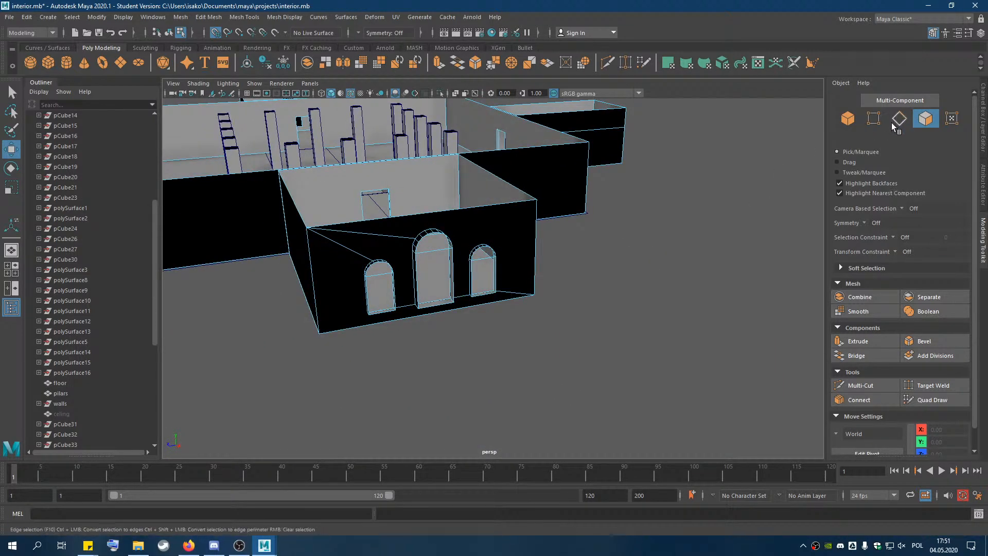
{"action": "left_click", "coordinate": [377, 240]}
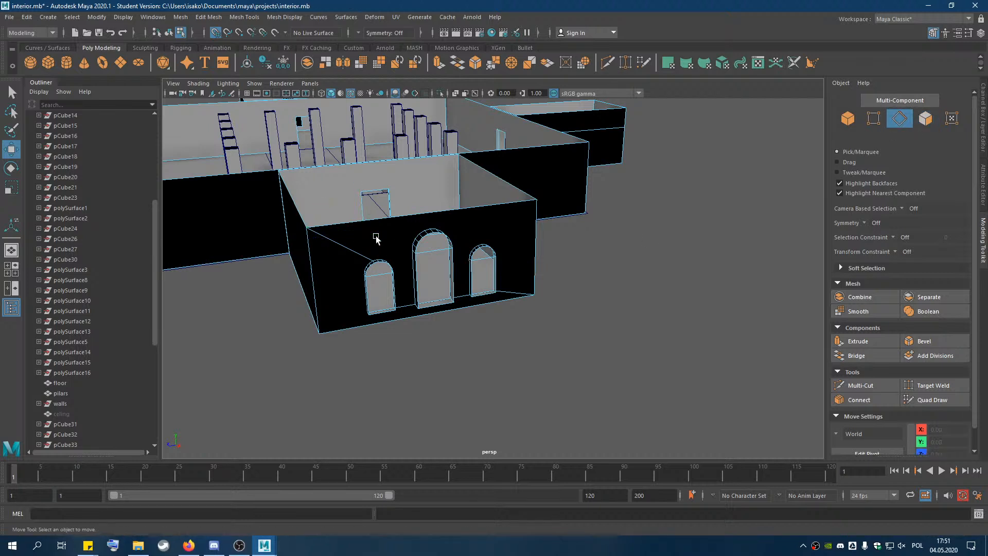
{"action": "left_click", "coordinate": [364, 255]}
{"action": "key", "text": "Delete"}
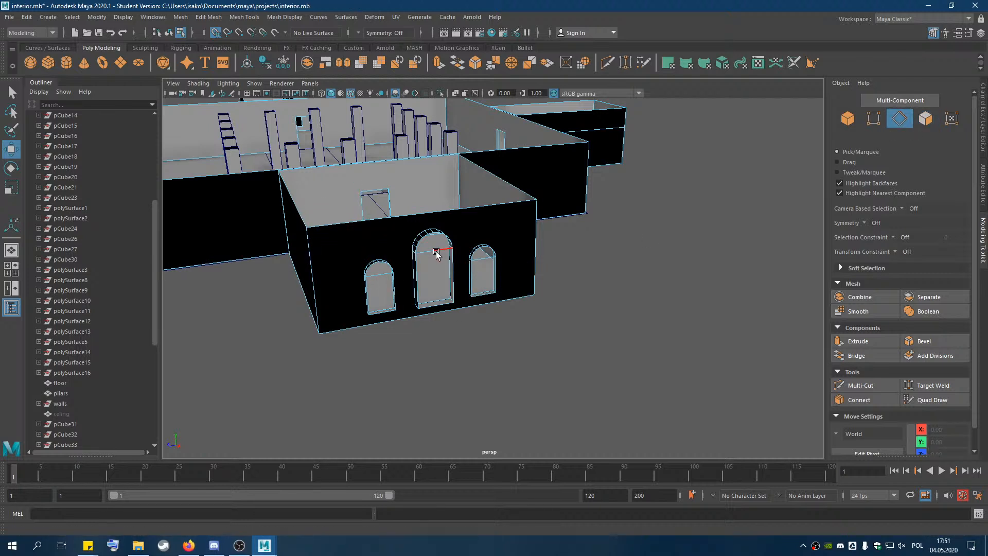
Delete the leftover edges and sliver face crossing the small arched opening at the base of its arch.
{"action": "left_click", "coordinate": [487, 265]}
{"action": "key", "text": "Delete"}
{"action": "left_click", "coordinate": [476, 264]}
{"action": "key", "text": "Delete"}
{"action": "scroll", "coordinate": [465, 266], "scroll_direction": "up", "scroll_amount": 5}
{"action": "left_click", "coordinate": [478, 208]}
{"action": "key", "text": "Delete"}
{"action": "left_click", "coordinate": [925, 120]}
{"action": "left_click", "coordinate": [449, 214]}
{"action": "key", "text": "Delete"}
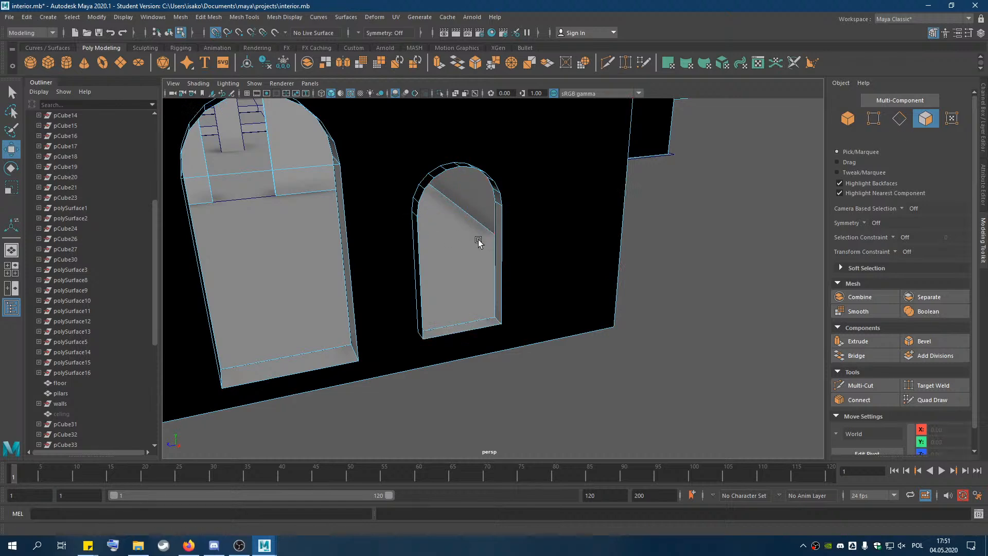
Delete one half of the sliver across the large middle opening and try to delete the stray edge beside it.
{"action": "left_click", "coordinate": [247, 174]}
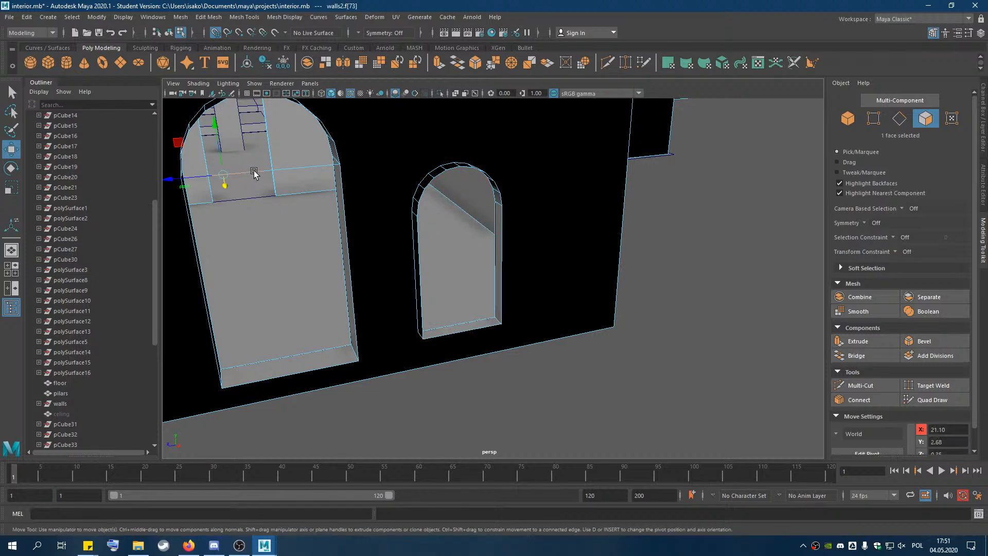
{"action": "left_click", "coordinate": [283, 167]}
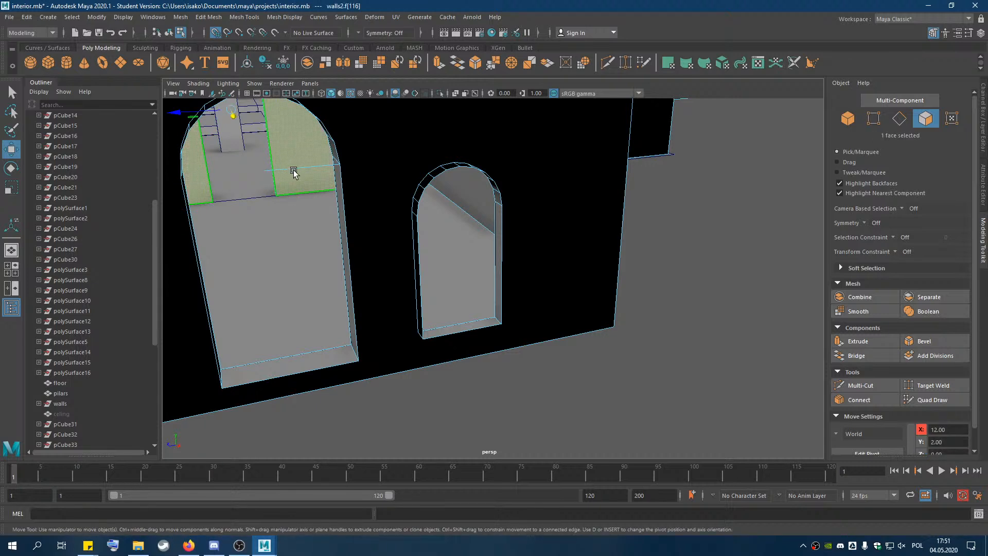
{"action": "left_click_drag", "start_coordinate": [337, 195], "coordinate": [531, 334], "text": "alt"}
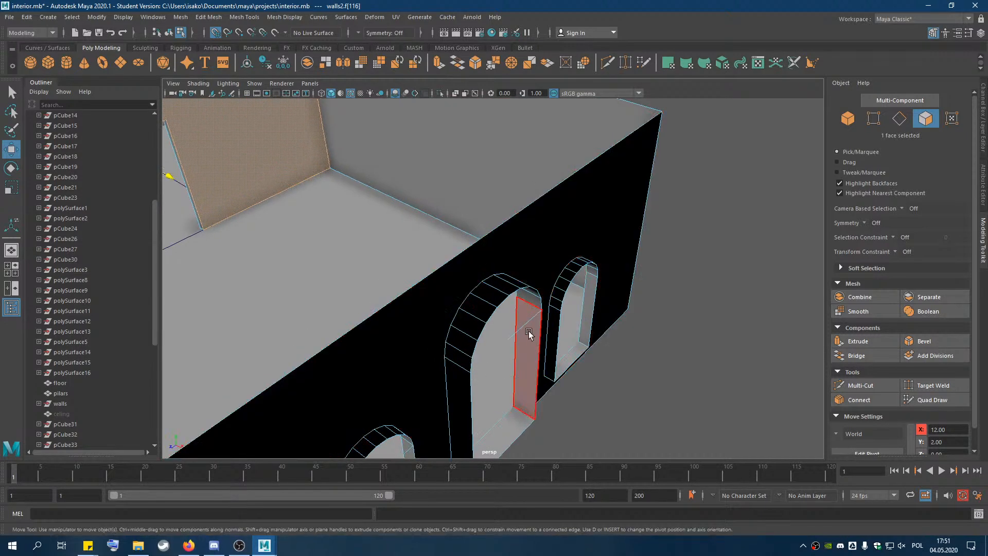
{"action": "left_click", "coordinate": [524, 333]}
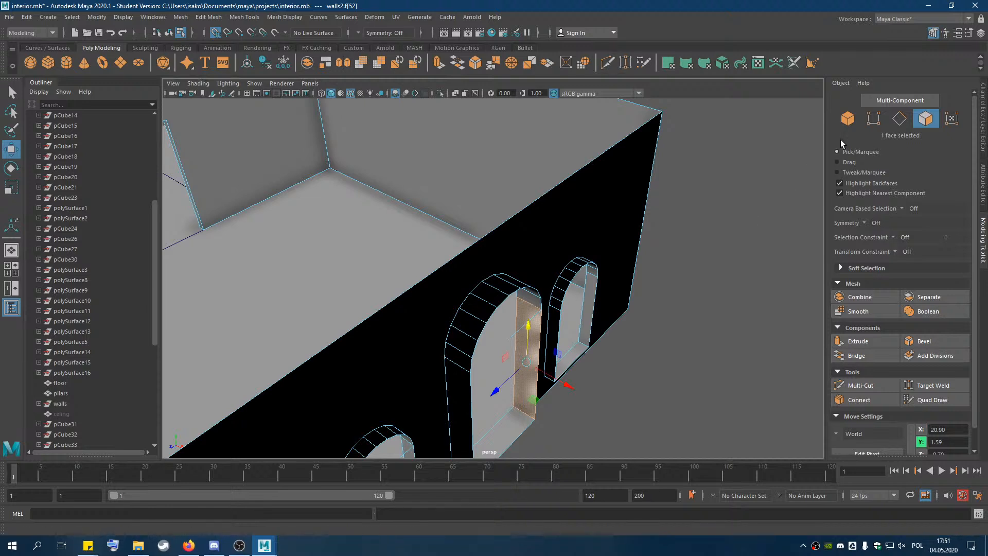
{"action": "left_click", "coordinate": [898, 119]}
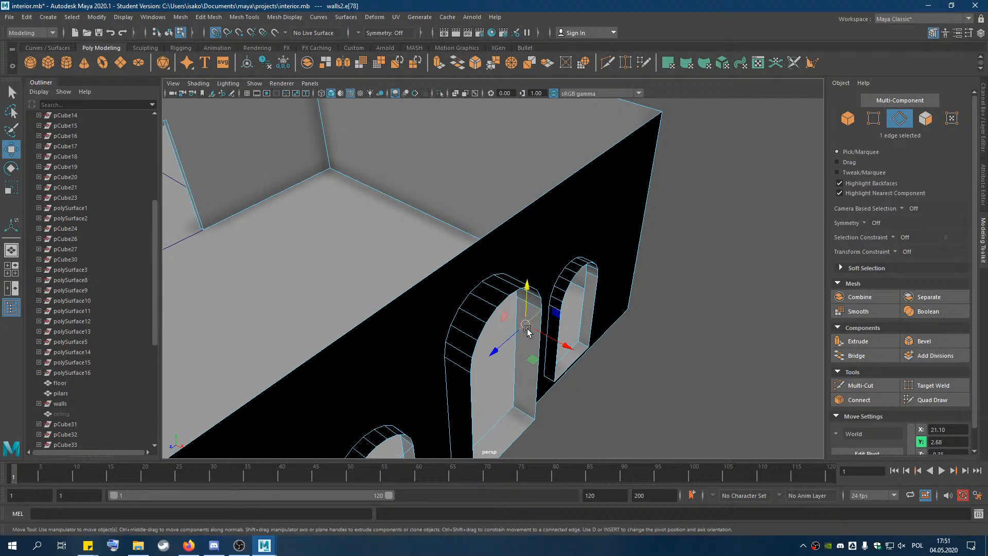
{"action": "key", "text": "Delete"}
{"action": "left_click", "coordinate": [522, 329]}
{"action": "key", "text": "Delete"}
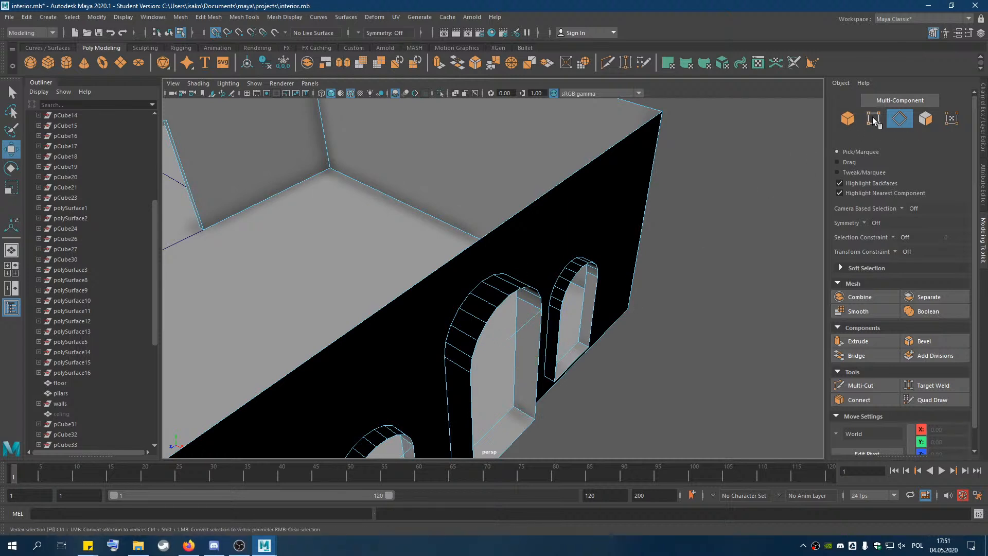
Try to clear the stray edge in the middle arched opening by deleting its free vertex and moving it upward.
{"action": "key", "text": "F9"}
{"action": "left_click", "coordinate": [508, 340]}
{"action": "key", "text": "Delete"}
{"action": "left_click", "coordinate": [508, 340]}
{"action": "left_click_drag", "start_coordinate": [509, 315], "coordinate": [509, 295]}
{"action": "left_click_drag", "start_coordinate": [515, 359], "coordinate": [515, 323]}
{"action": "left_click", "coordinate": [647, 320]}
{"action": "left_click", "coordinate": [520, 319]}
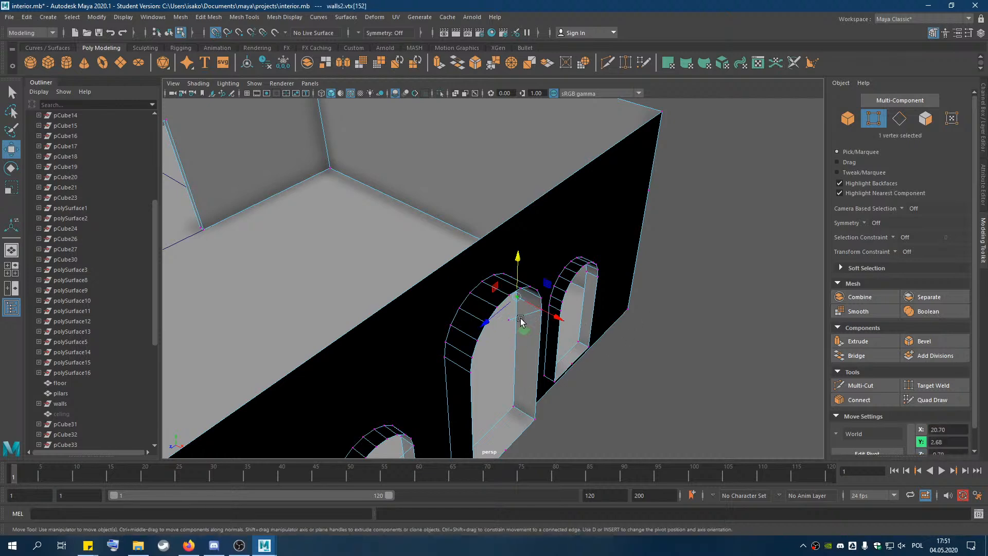
{"action": "left_click", "coordinate": [523, 357]}
Delete the remaining sliver face crossing the large middle arched opening.
{"action": "left_click", "coordinate": [925, 118]}
{"action": "left_click", "coordinate": [526, 334]}
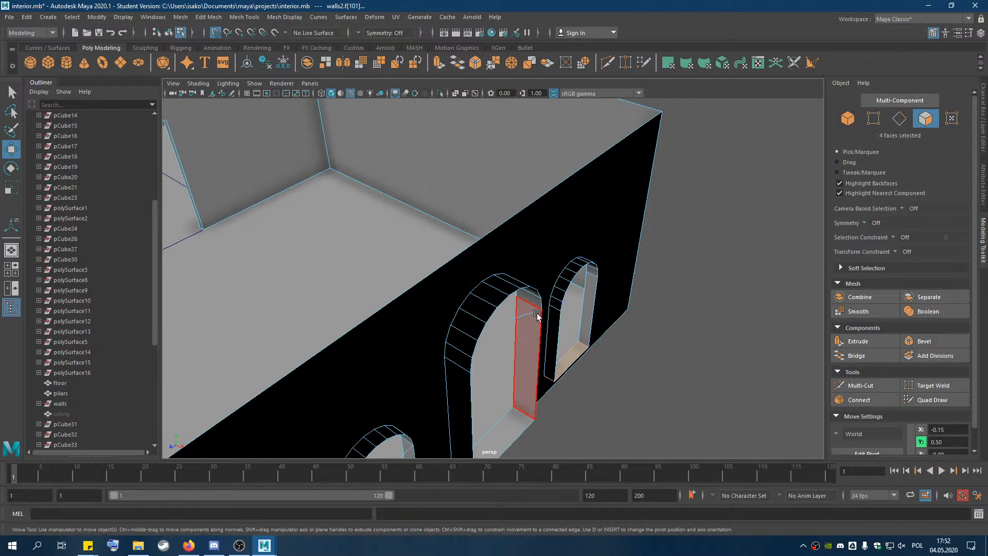
{"action": "scroll", "coordinate": [525, 332], "scroll_direction": "up", "scroll_amount": 4}
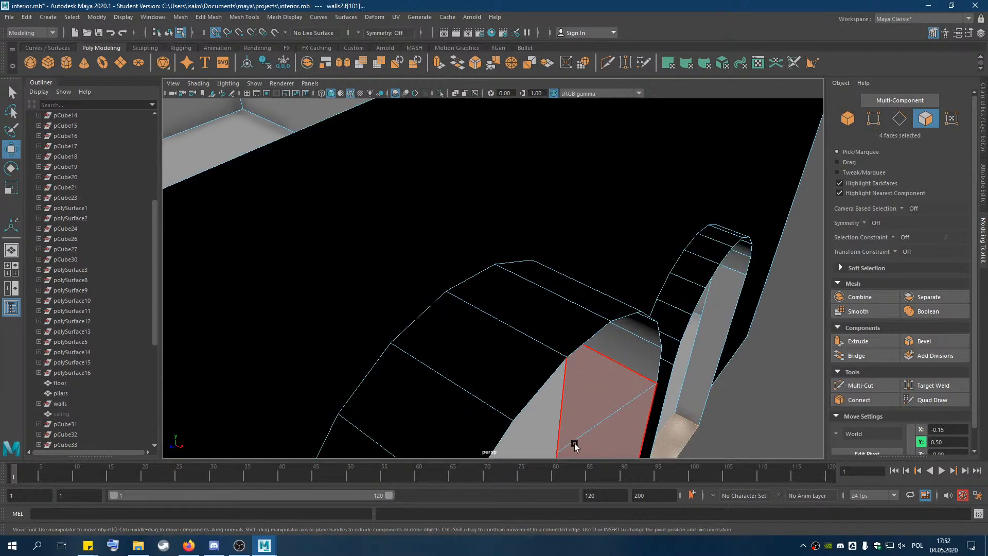
{"action": "left_click_drag", "start_coordinate": [575, 445], "coordinate": [360, 246], "text": "alt"}
{"action": "left_click", "coordinate": [332, 251]}
{"action": "key", "text": "Delete"}
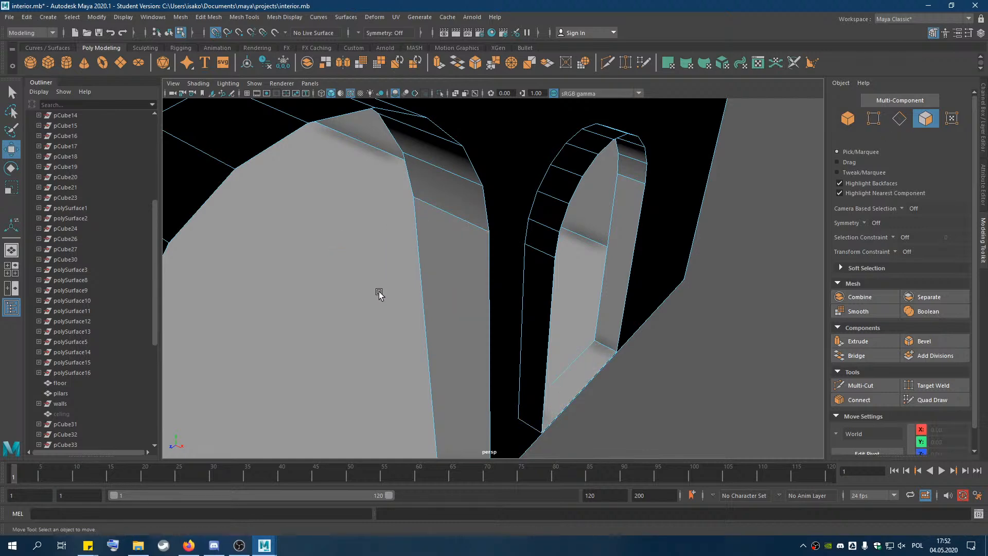
Delete both halves of the sliver face crossing the last small arched opening, the one nearest the wall's corner.
{"action": "scroll", "coordinate": [379, 296], "scroll_direction": "down", "scroll_amount": 8}
{"action": "left_click_drag", "start_coordinate": [461, 354], "coordinate": [437, 366], "text": "alt"}
{"action": "scroll", "coordinate": [403, 328], "scroll_direction": "up", "scroll_amount": 3}
{"action": "scroll", "coordinate": [403, 328], "scroll_direction": "up", "scroll_amount": 2}
{"action": "left_click", "coordinate": [313, 334]}
{"action": "middle_click_drag", "start_coordinate": [317, 344], "coordinate": [410, 303], "text": "alt"}
{"action": "scroll", "coordinate": [457, 259], "scroll_direction": "up", "scroll_amount": 4}
{"action": "middle_click_drag", "start_coordinate": [389, 238], "coordinate": [392, 241], "text": "alt"}
{"action": "left_click_drag", "start_coordinate": [391, 241], "coordinate": [467, 251], "text": "alt"}
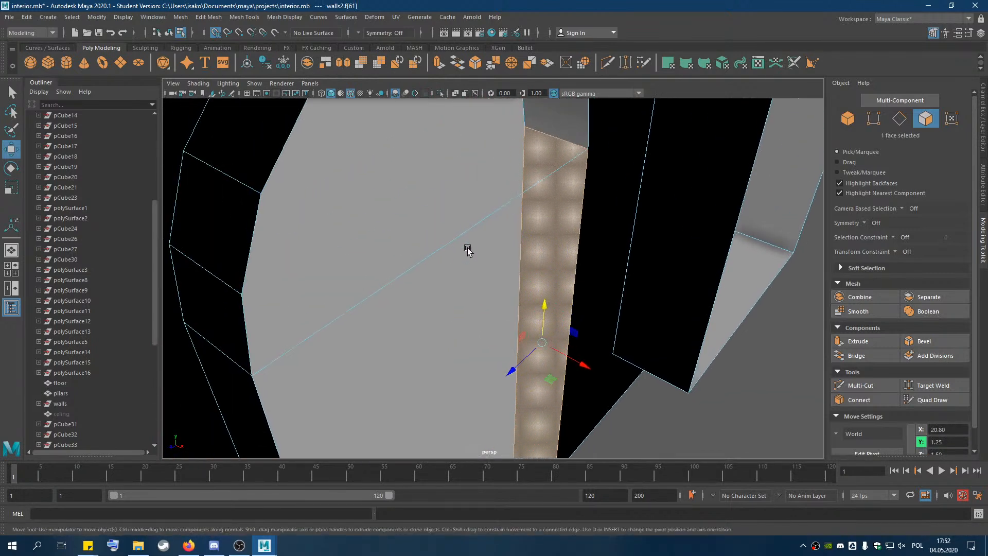
{"action": "left_click", "coordinate": [461, 236]}
{"action": "left_click", "coordinate": [438, 322]}
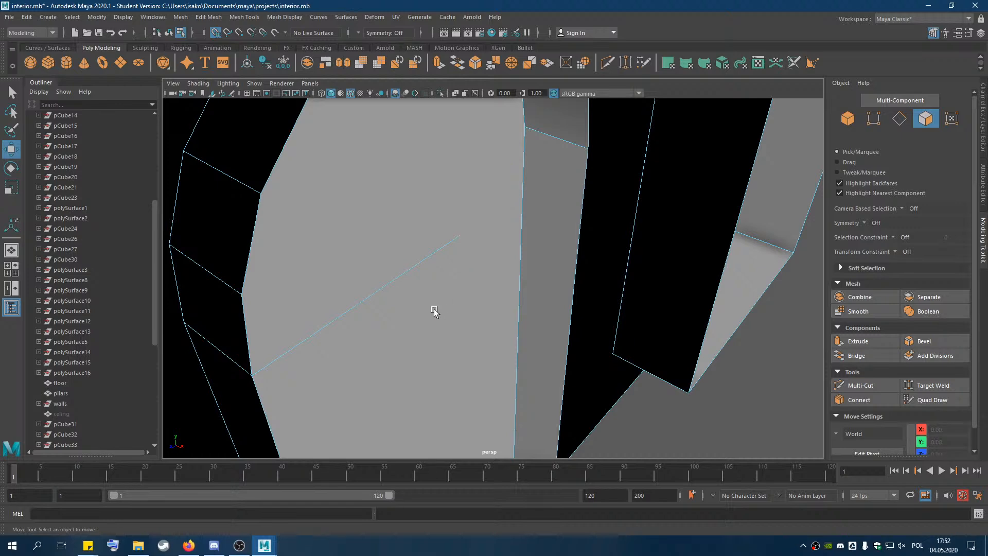
{"action": "left_click", "coordinate": [443, 248]}
{"action": "key", "text": "Delete"}
{"action": "scroll", "coordinate": [476, 269], "scroll_direction": "down", "scroll_amount": 3}
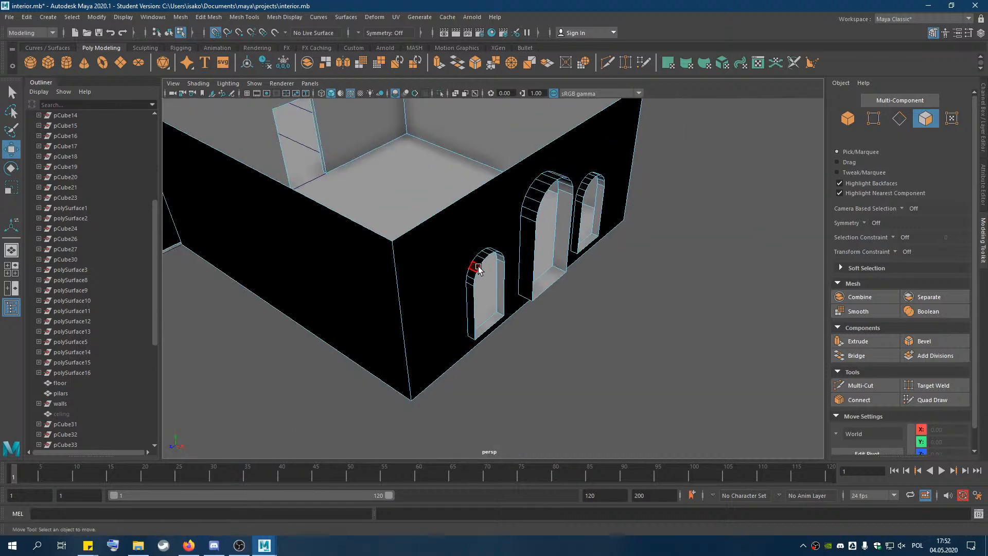
Delete all rectangular and fan-shaped faces that close the three arched recesses in the opposite side room's outer wall.
{"action": "left_click_drag", "start_coordinate": [513, 333], "coordinate": [612, 332], "text": "alt"}
{"action": "scroll", "coordinate": [483, 328], "scroll_direction": "down", "scroll_amount": 5}
{"action": "middle_click_drag", "start_coordinate": [356, 396], "coordinate": [464, 271], "text": "alt"}
{"action": "scroll", "coordinate": [479, 242], "scroll_direction": "up", "scroll_amount": 6}
{"action": "scroll", "coordinate": [445, 257], "scroll_direction": "down", "scroll_amount": 6}
{"action": "scroll", "coordinate": [458, 256], "scroll_direction": "up", "scroll_amount": 2}
{"action": "scroll", "coordinate": [463, 270], "scroll_direction": "up", "scroll_amount": 3}
{"action": "mouse_move", "coordinate": [518, 315]}
{"action": "middle_mouse_down", "text": "alt"}
{"action": "mouse_move", "coordinate": [500, 294]}
{"action": "mouse_move", "coordinate": [524, 310]}
{"action": "middle_mouse_up", "text": "alt"}
{"action": "left_click", "coordinate": [628, 351]}
{"action": "left_click", "coordinate": [594, 303], "text": "shift"}
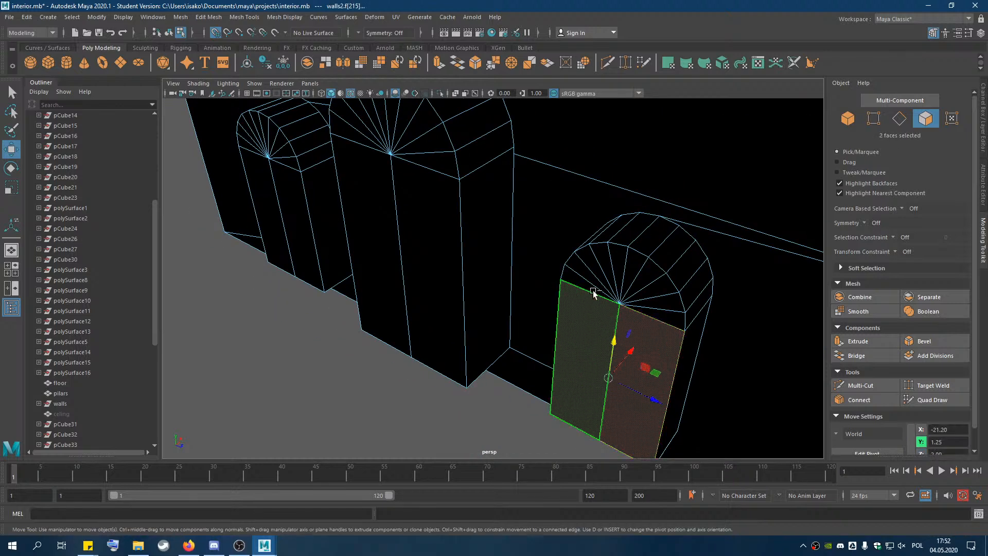
{"action": "left_click", "coordinate": [576, 278], "text": "shift"}
{"action": "left_click", "coordinate": [578, 270], "text": "shift"}
{"action": "left_click", "coordinate": [588, 262], "text": "shift"}
{"action": "left_click", "coordinate": [601, 258], "text": "shift"}
{"action": "left_click", "coordinate": [11, 92]}
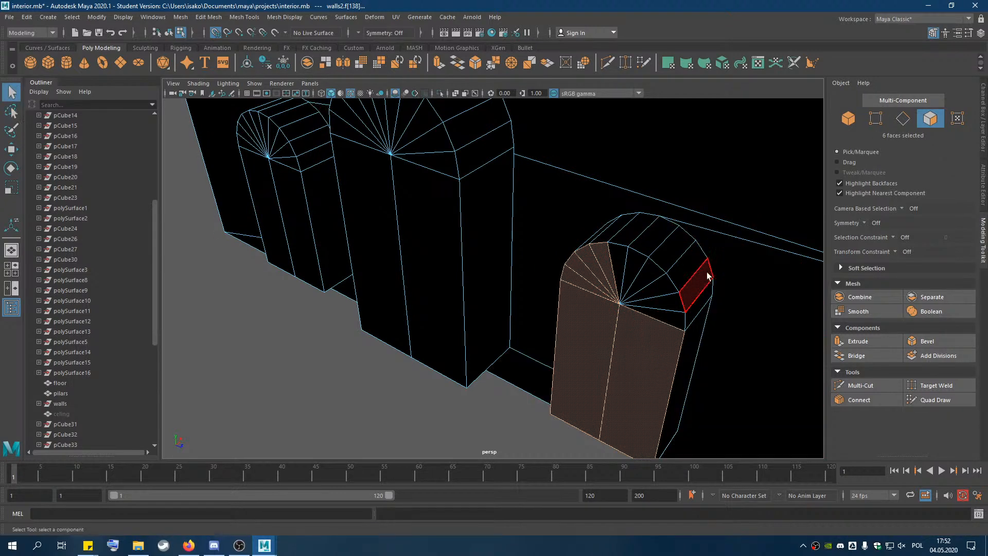
{"action": "left_click", "coordinate": [620, 261], "text": "shift"}
{"action": "left_click", "coordinate": [637, 265], "text": "shift"}
{"action": "left_click", "coordinate": [635, 264], "text": "shift"}
{"action": "left_click", "coordinate": [652, 276], "text": "shift"}
{"action": "left_click", "coordinate": [662, 287], "text": "shift"}
{"action": "left_click", "coordinate": [669, 301], "text": "shift"}
{"action": "left_click", "coordinate": [675, 315], "text": "shift"}
{"action": "left_click", "coordinate": [441, 253], "text": "shift"}
{"action": "left_click", "coordinate": [386, 214], "text": "shift"}
{"action": "left_click", "coordinate": [341, 128], "text": "shift"}
{"action": "left_click", "coordinate": [354, 112], "text": "shift"}
{"action": "left_click", "coordinate": [366, 113], "text": "shift"}
{"action": "left_click", "coordinate": [378, 111], "text": "shift"}
{"action": "left_click", "coordinate": [391, 109], "text": "shift"}
{"action": "left_click", "coordinate": [406, 111], "text": "shift"}
{"action": "left_click", "coordinate": [425, 127], "text": "shift"}
{"action": "left_click", "coordinate": [425, 128], "text": "shift"}
{"action": "left_click", "coordinate": [437, 145], "text": "shift"}
{"action": "left_click", "coordinate": [438, 162], "text": "shift"}
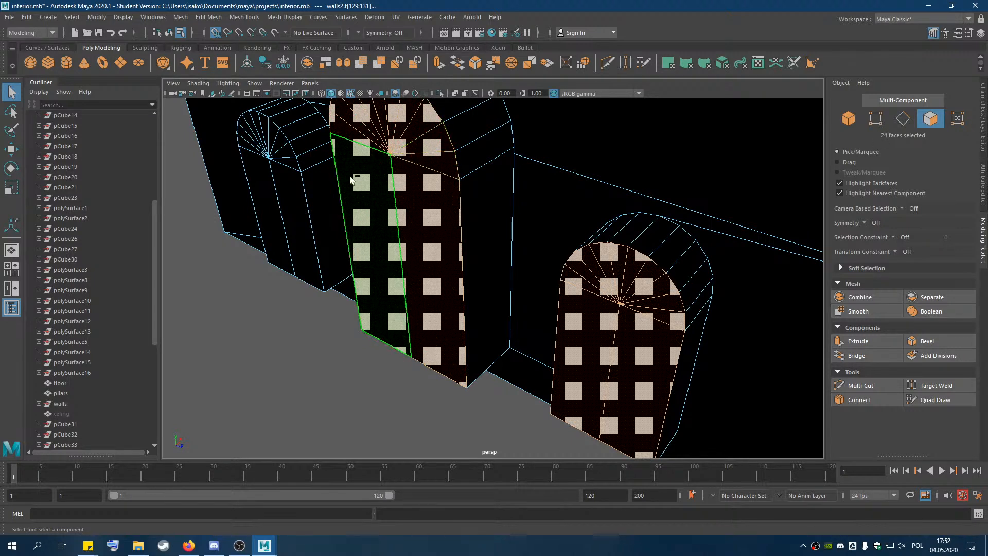
{"action": "left_click", "coordinate": [292, 162], "text": "shift"}
{"action": "left_click", "coordinate": [284, 181], "text": "shift"}
{"action": "left_click", "coordinate": [265, 172], "text": "shift"}
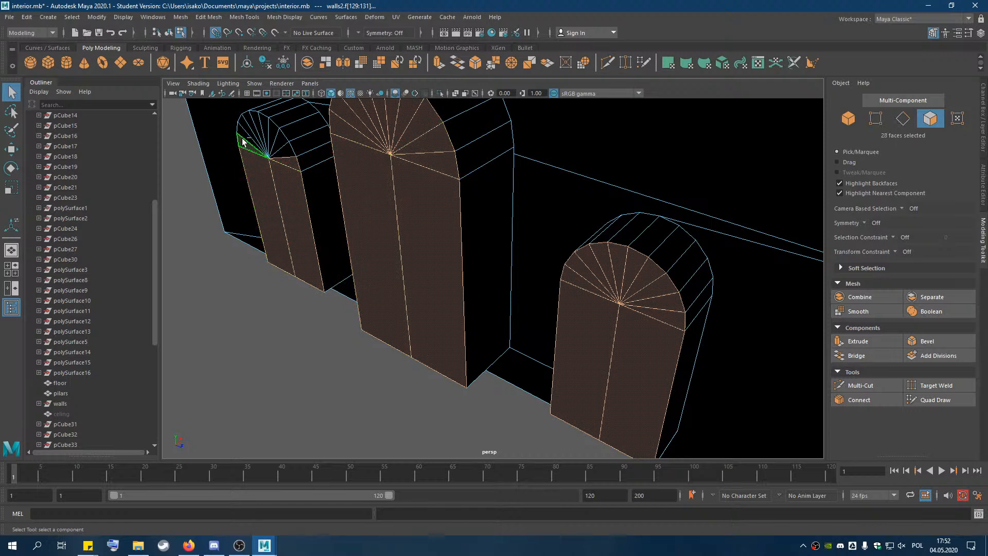
{"action": "left_click", "coordinate": [259, 123], "text": "shift"}
{"action": "left_click", "coordinate": [265, 128], "text": "shift"}
{"action": "left_click", "coordinate": [276, 135], "text": "shift"}
{"action": "left_click", "coordinate": [282, 146], "text": "shift"}
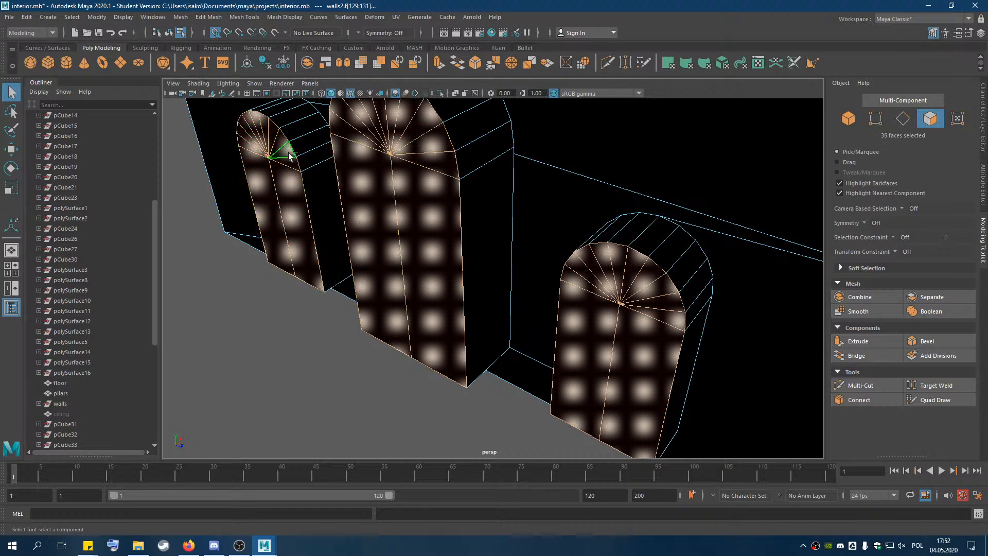
{"action": "key", "text": "Delete"}
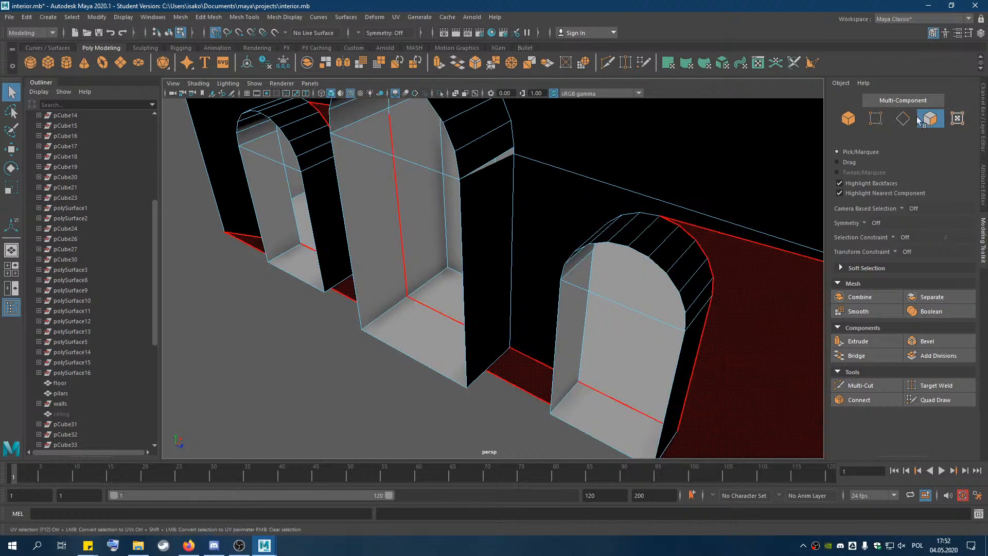
Delete both halves of the sliver face crossing the small arched opening to the right of the large one.
{"action": "left_click", "coordinate": [687, 267]}
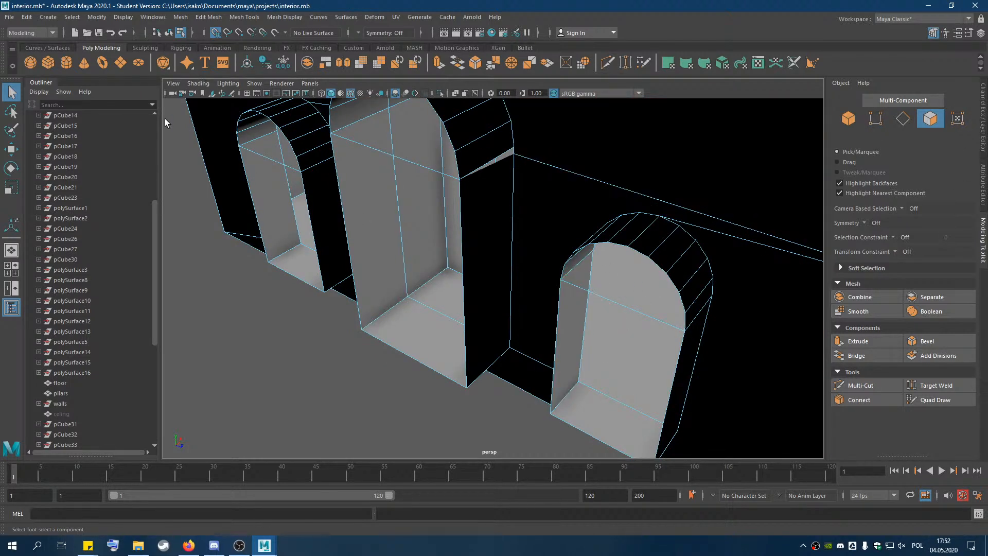
{"action": "middle_click_drag", "start_coordinate": [579, 345], "coordinate": [603, 340], "text": "alt"}
{"action": "key", "text": "Delete"}
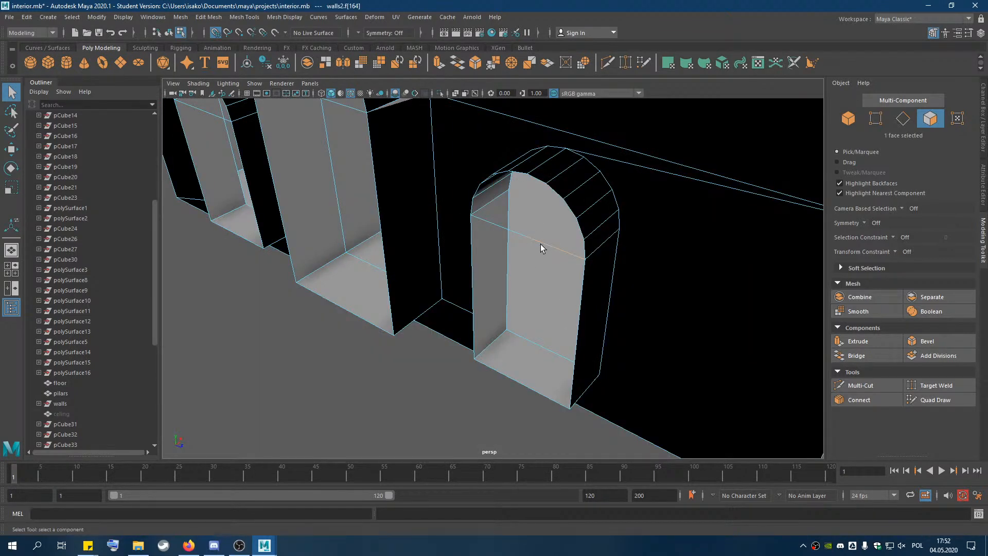
{"action": "left_click", "coordinate": [508, 235]}
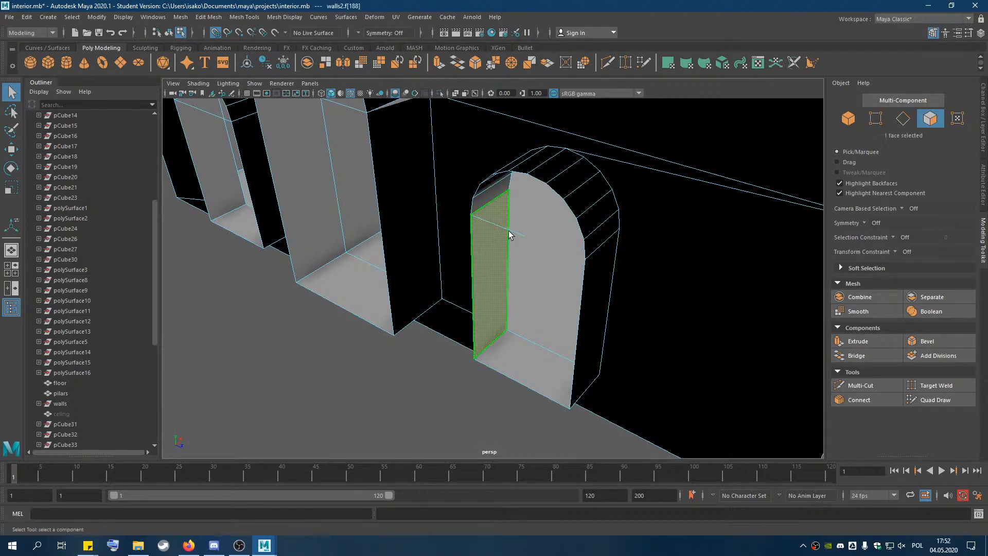
{"action": "scroll", "coordinate": [519, 233], "scroll_direction": "up", "scroll_amount": 2}
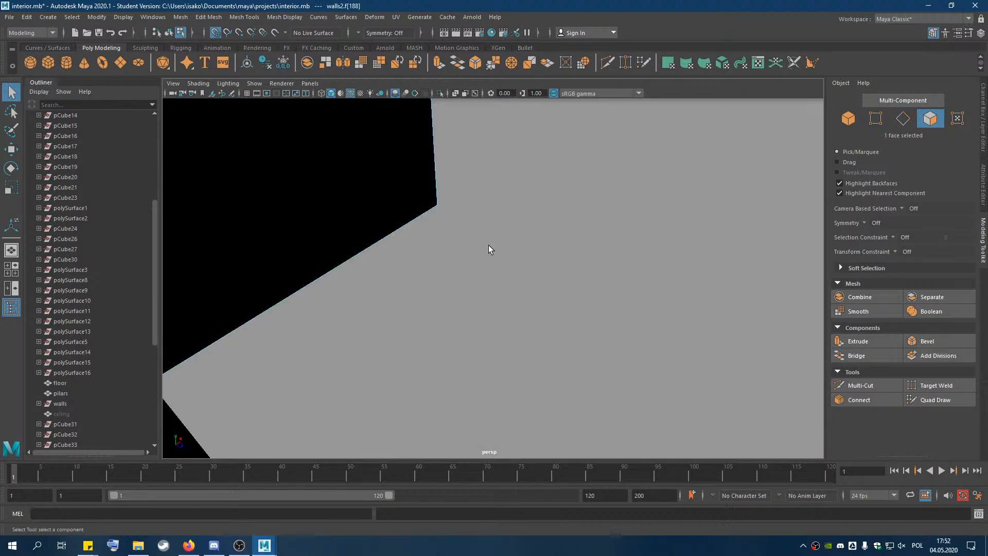
{"action": "scroll", "coordinate": [513, 258], "scroll_direction": "down", "scroll_amount": 2}
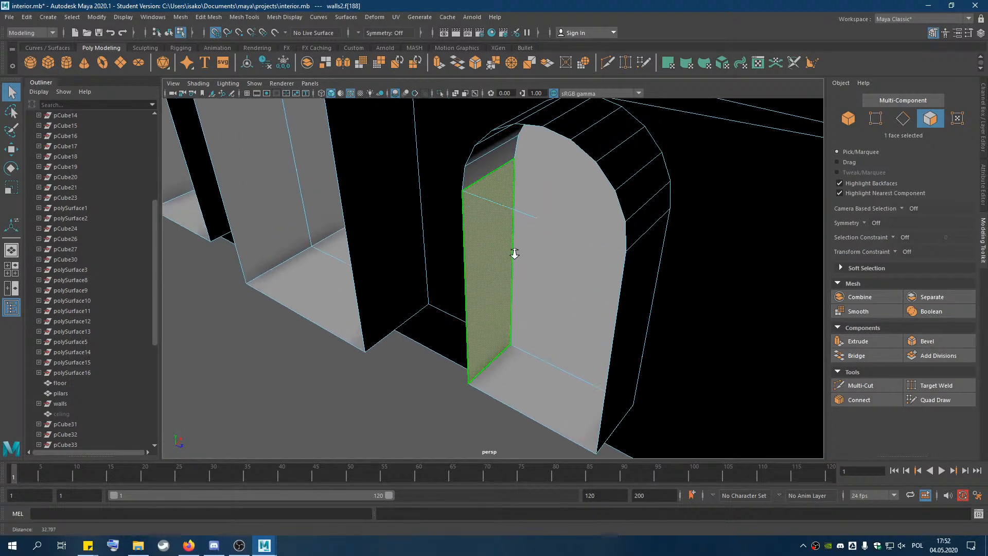
{"action": "scroll", "coordinate": [515, 253], "scroll_direction": "up", "scroll_amount": 3}
{"action": "scroll", "coordinate": [528, 247], "scroll_direction": "down", "scroll_amount": 1}
{"action": "middle_click_drag", "start_coordinate": [535, 226], "coordinate": [532, 244], "text": "alt"}
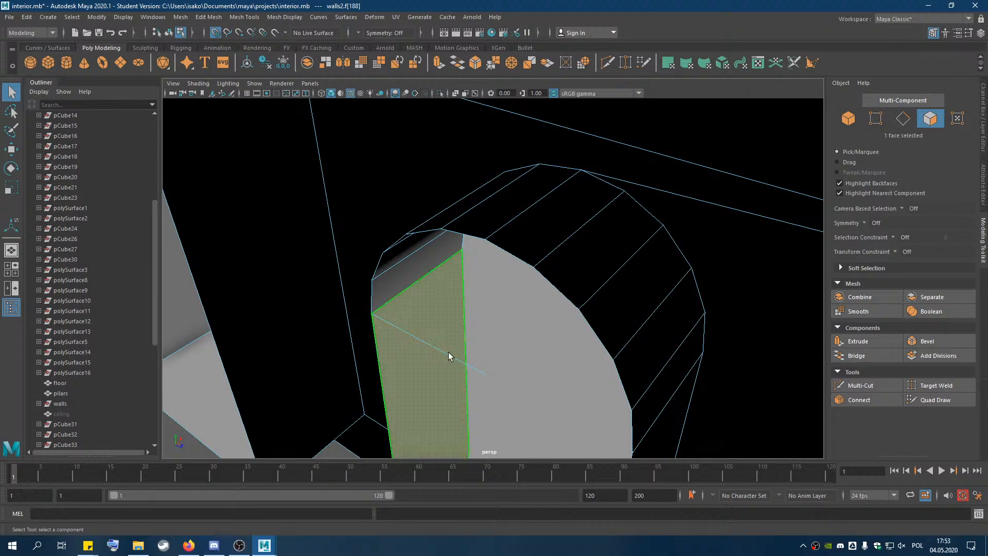
{"action": "left_click", "coordinate": [480, 371]}
{"action": "key", "text": "Delete"}
Delete the surplus faces behind the large middle opening, along with one half of the sliver crossing it.
{"action": "middle_click_drag", "start_coordinate": [315, 274], "coordinate": [363, 273], "text": "alt"}
{"action": "scroll", "coordinate": [362, 273], "scroll_direction": "down", "scroll_amount": 5}
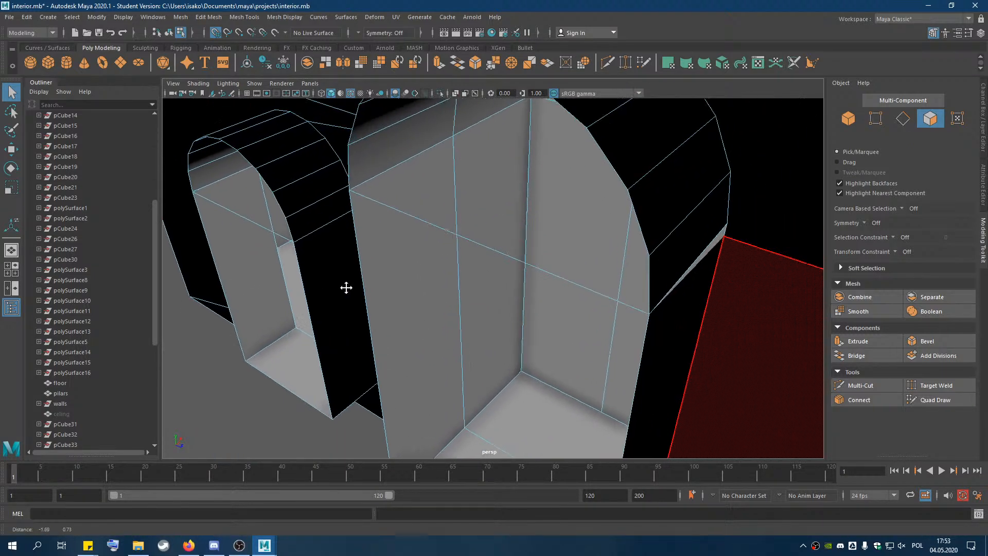
{"action": "scroll", "coordinate": [557, 396], "scroll_direction": "down", "scroll_amount": 5}
{"action": "mouse_move", "coordinate": [545, 322]}
{"action": "left_mouse_down", "text": "alt"}
{"action": "mouse_move", "coordinate": [582, 296]}
{"action": "mouse_move", "coordinate": [548, 317]}
{"action": "mouse_move", "coordinate": [483, 317]}
{"action": "mouse_move", "coordinate": [552, 307]}
{"action": "mouse_move", "coordinate": [467, 331]}
{"action": "mouse_move", "coordinate": [556, 307]}
{"action": "left_mouse_up", "text": "alt"}
{"action": "middle_click_drag", "start_coordinate": [571, 146], "coordinate": [534, 193], "text": "alt"}
{"action": "scroll", "coordinate": [534, 193], "scroll_direction": "up", "scroll_amount": 5}
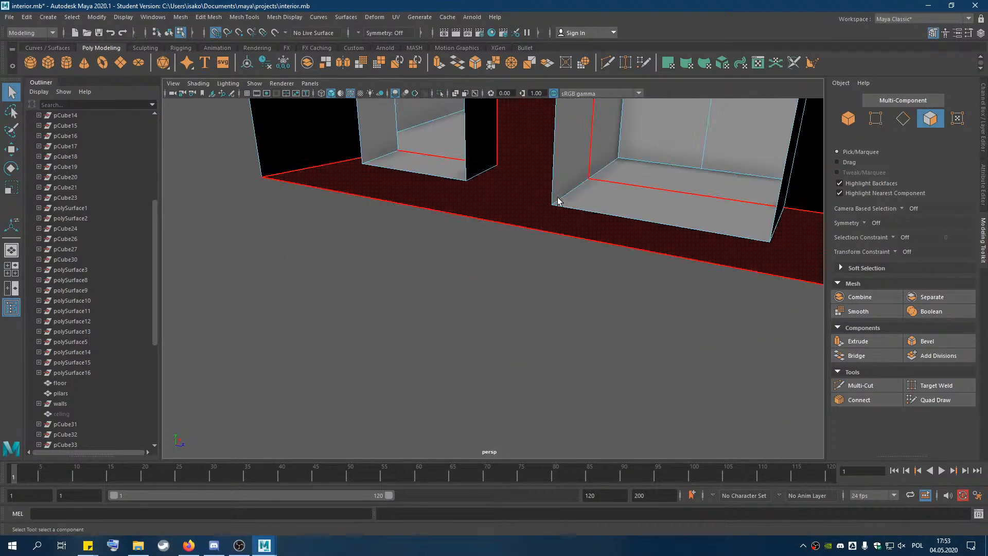
{"action": "middle_click_drag", "start_coordinate": [632, 182], "coordinate": [597, 222], "text": "alt"}
{"action": "scroll", "coordinate": [596, 229], "scroll_direction": "down", "scroll_amount": 4}
{"action": "left_click", "coordinate": [524, 224]}
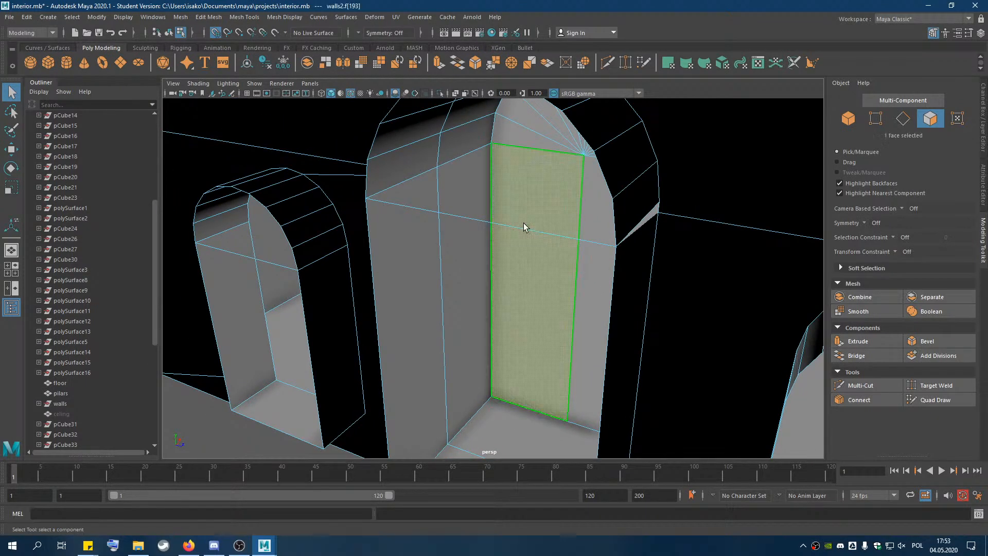
{"action": "key", "text": "Delete"}
{"action": "left_click", "coordinate": [583, 204]}
{"action": "key", "text": "Delete"}
{"action": "left_click", "coordinate": [499, 413]}
{"action": "key", "text": "Delete"}
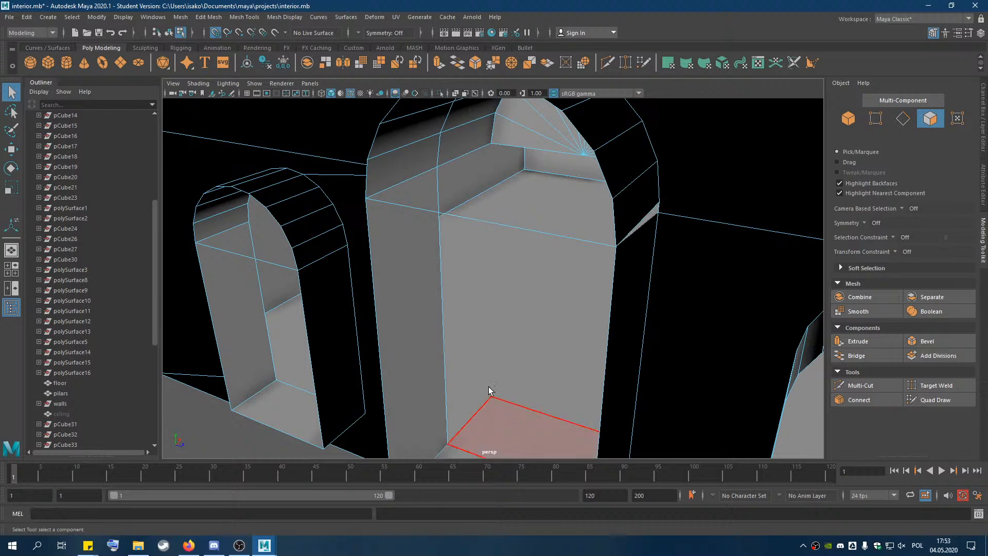
{"action": "left_click", "coordinate": [473, 370]}
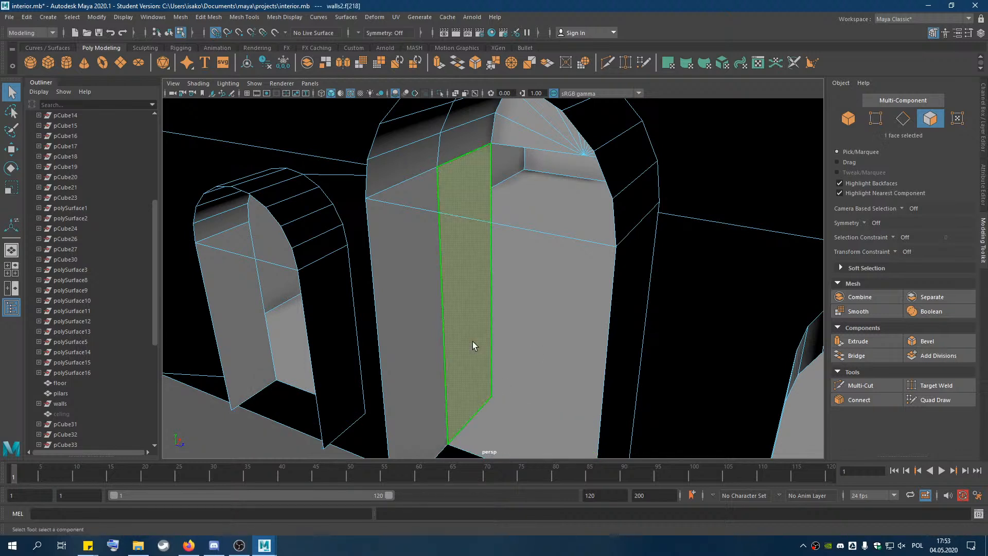
{"action": "key", "text": "Delete"}
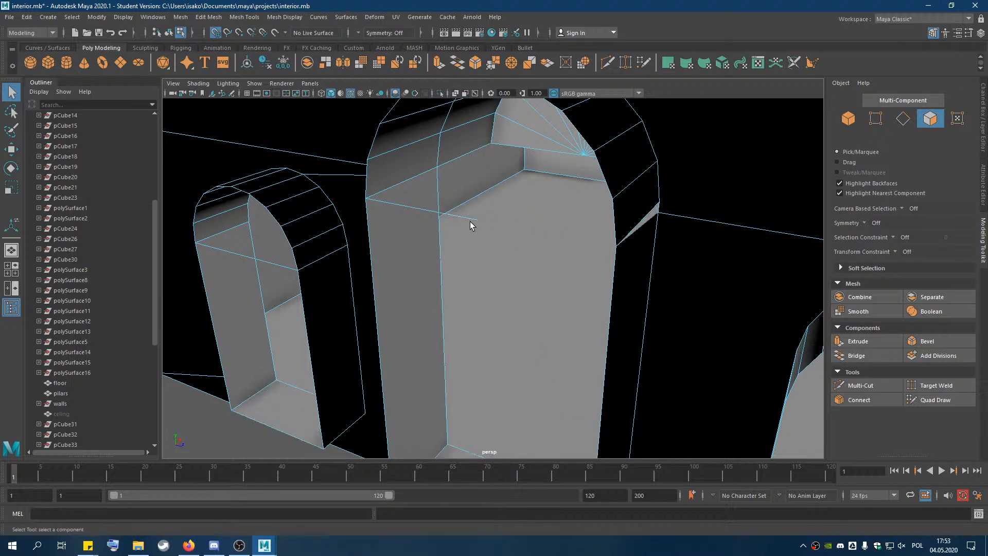
{"action": "left_click", "coordinate": [469, 218]}
{"action": "left_click", "coordinate": [441, 216]}
{"action": "left_click", "coordinate": [418, 200]}
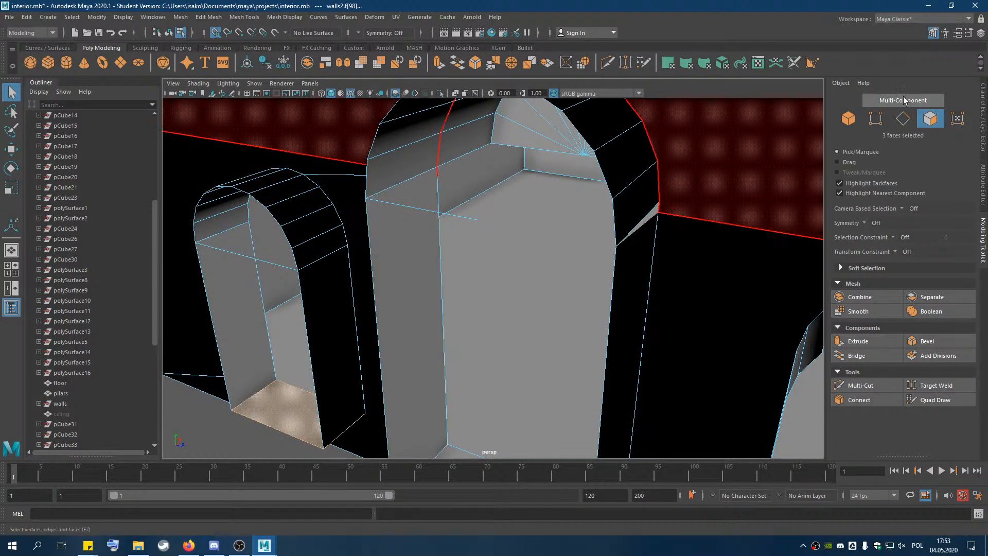
{"action": "left_click", "coordinate": [934, 123]}
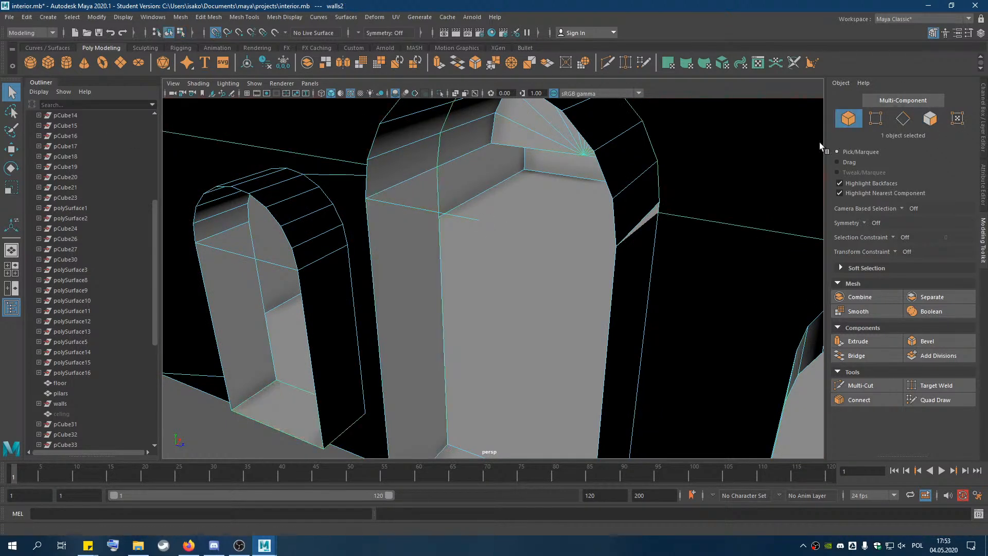
{"action": "left_click", "coordinate": [930, 119]}
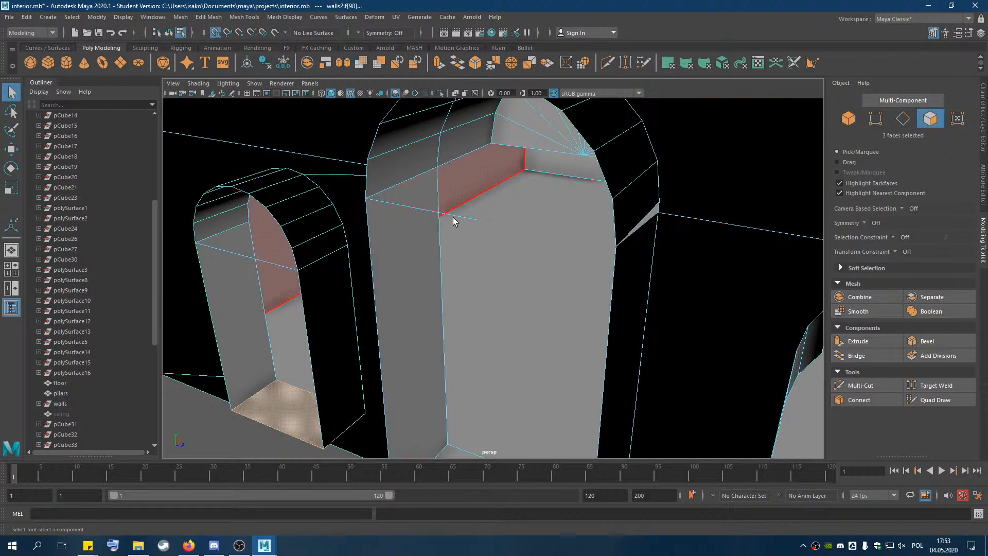
{"action": "left_click", "coordinate": [471, 223]}
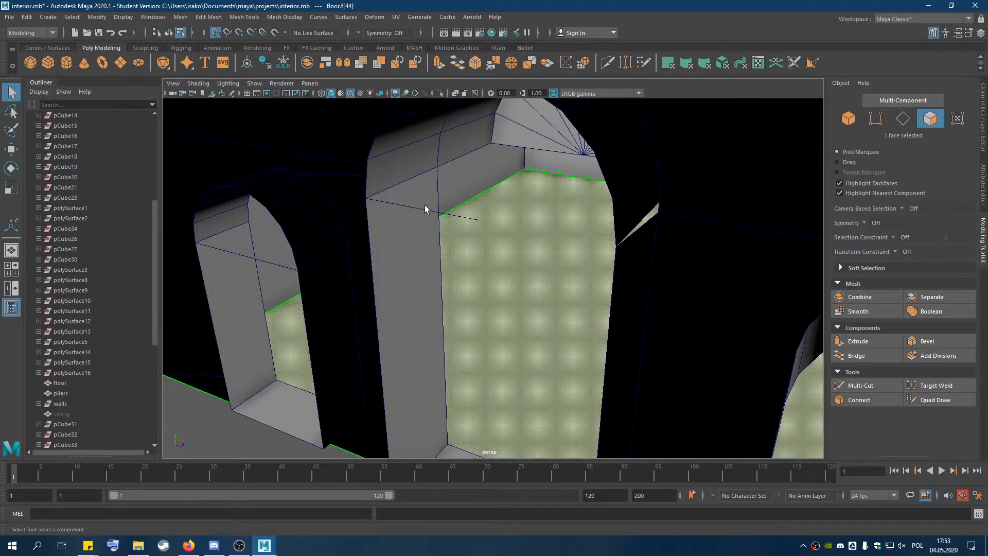
{"action": "left_click", "coordinate": [331, 369]}
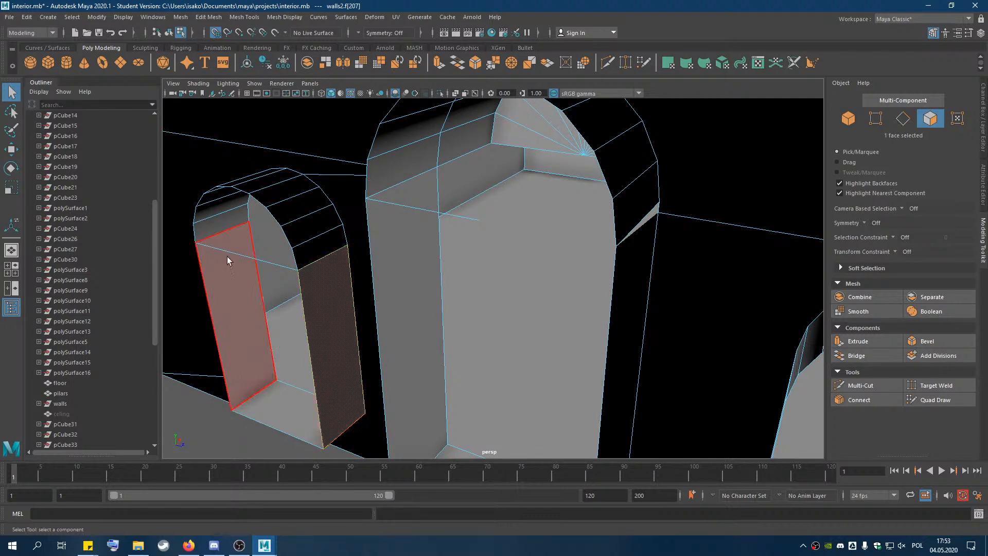
{"action": "left_click", "coordinate": [266, 263]}
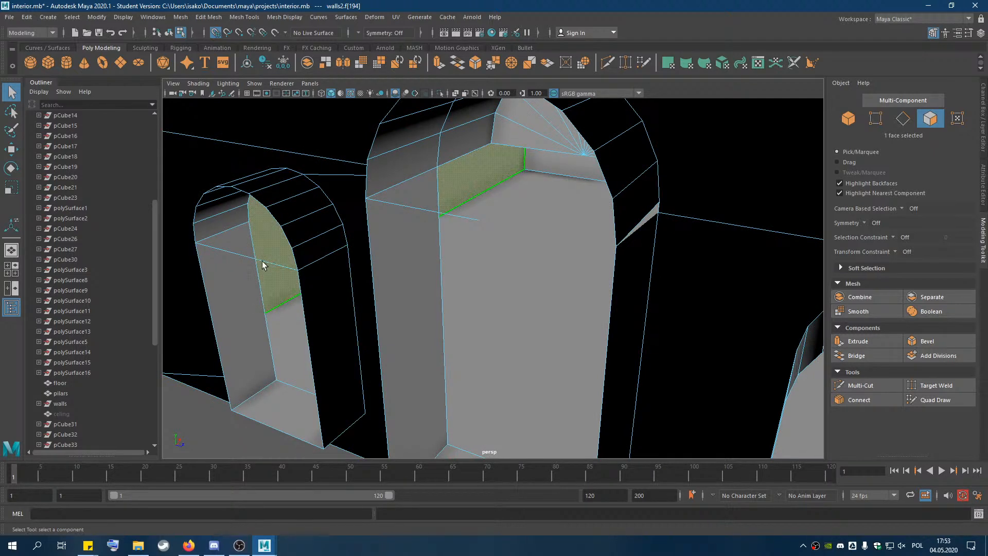
{"action": "double_click", "coordinate": [225, 252]}
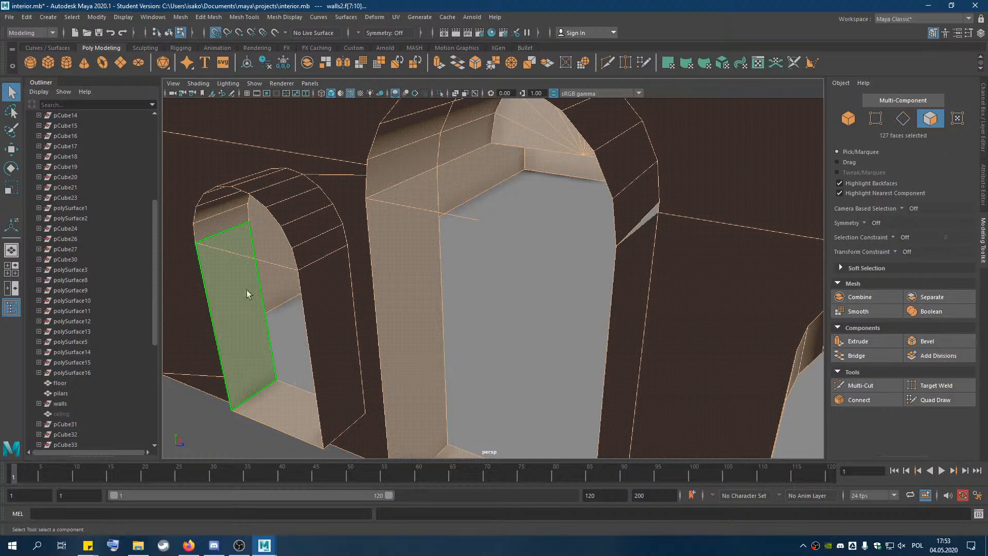
{"action": "left_click", "coordinate": [194, 431]}
{"action": "left_click", "coordinate": [390, 207]}
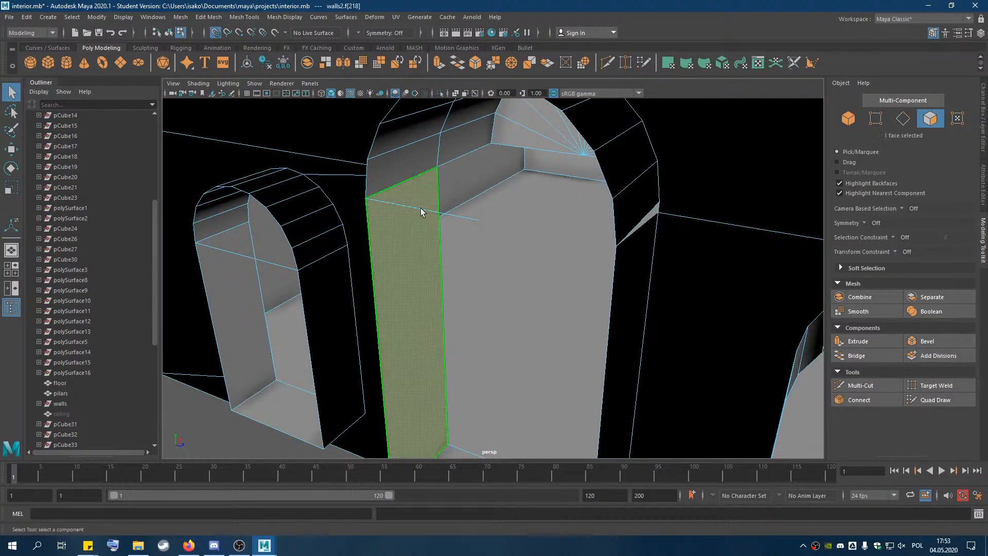
Delete the remaining half of the sliver face crossing the large middle arched opening.
{"action": "scroll", "coordinate": [463, 210], "scroll_direction": "up", "scroll_amount": 5}
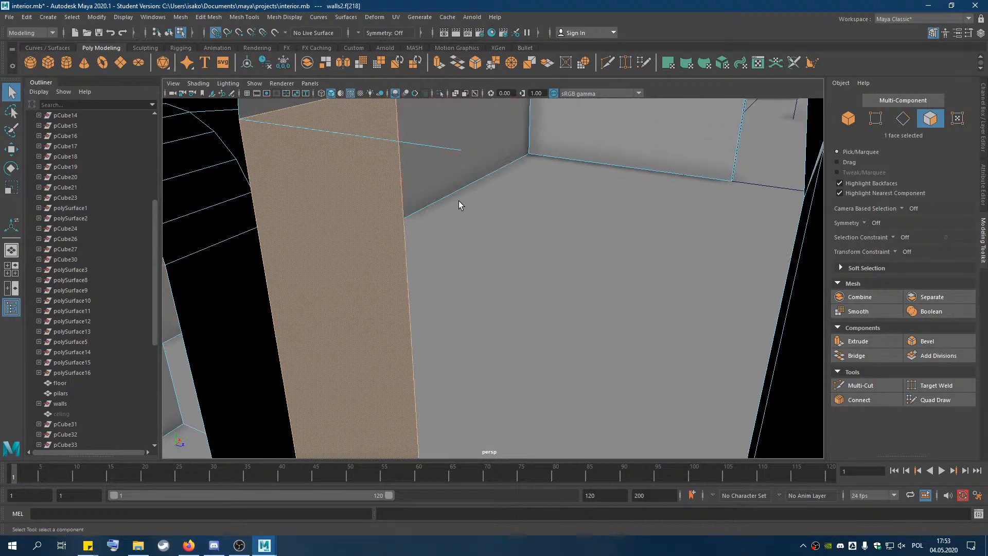
{"action": "middle_click_drag", "start_coordinate": [460, 203], "coordinate": [509, 403], "text": "alt"}
{"action": "left_click", "coordinate": [508, 403]}
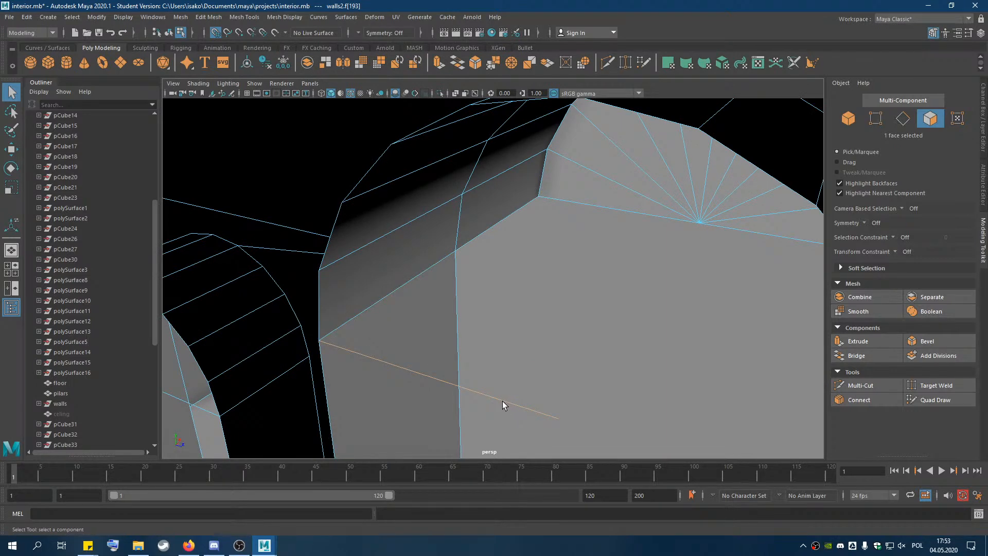
{"action": "key", "text": "Delete"}
Delete one half of the sliver face crossing the small arched opening to the left of the large one.
{"action": "scroll", "coordinate": [486, 360], "scroll_direction": "down", "scroll_amount": 5}
{"action": "scroll", "coordinate": [387, 343], "scroll_direction": "up", "scroll_amount": 2}
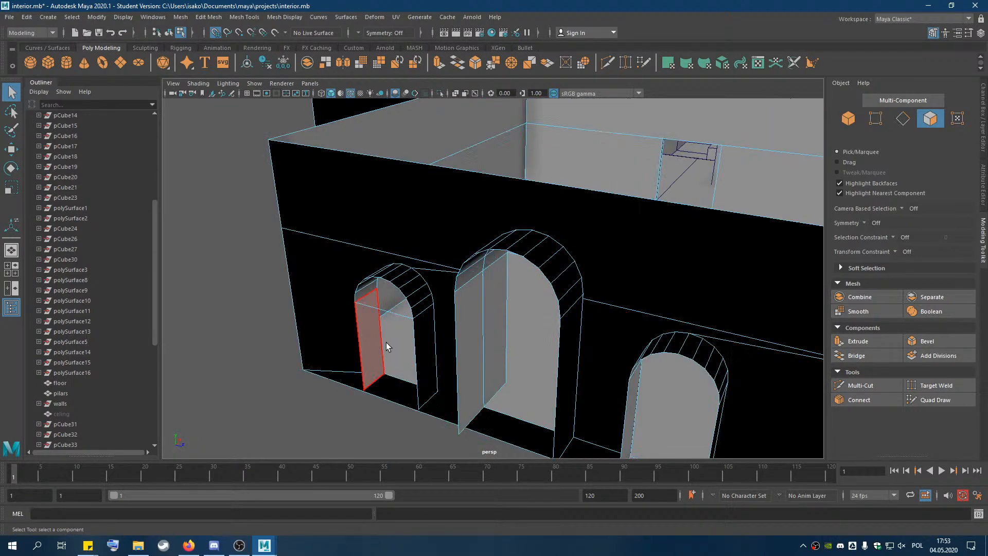
{"action": "scroll", "coordinate": [386, 342], "scroll_direction": "up", "scroll_amount": 5}
{"action": "middle_click_drag", "start_coordinate": [398, 390], "coordinate": [428, 378], "text": "alt"}
{"action": "left_click", "coordinate": [373, 287]}
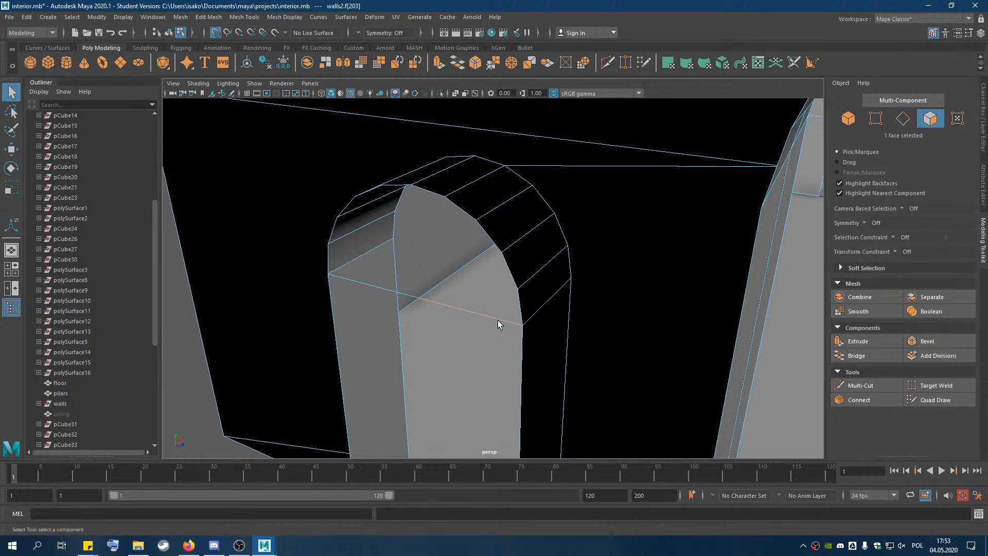
{"action": "key", "text": "Delete"}
Delete the remaining half of the sliver face crossing the small arched opening to the left of the large one.
{"action": "left_click", "coordinate": [413, 296]}
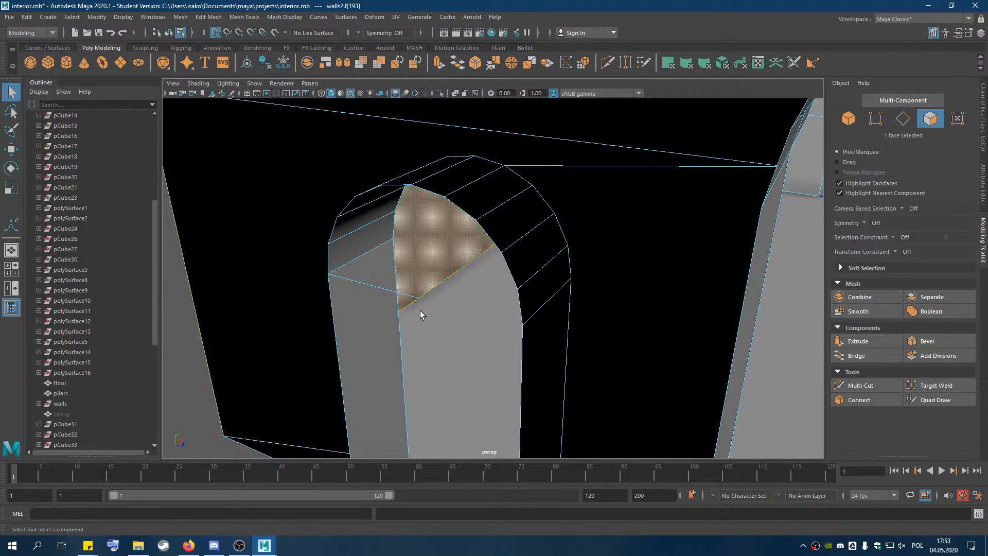
{"action": "left_click_drag", "start_coordinate": [539, 353], "coordinate": [455, 305], "text": "alt"}
{"action": "scroll", "coordinate": [455, 305], "scroll_direction": "up", "scroll_amount": 7}
{"action": "middle_click_drag", "start_coordinate": [393, 342], "coordinate": [439, 309], "text": "alt"}
{"action": "scroll", "coordinate": [420, 310], "scroll_direction": "up", "scroll_amount": 2}
{"action": "scroll", "coordinate": [421, 310], "scroll_direction": "up", "scroll_amount": 3}
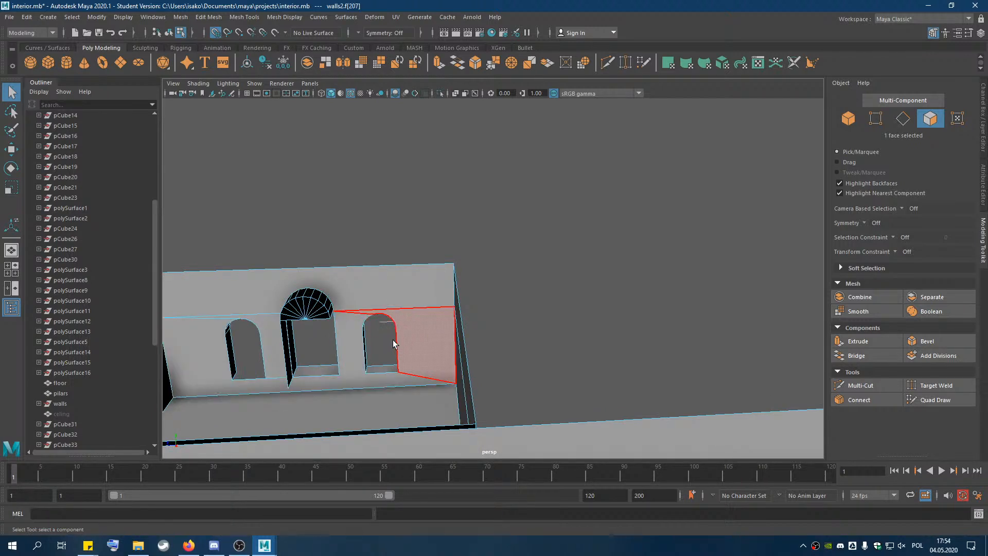
Switch to edge selection and delete the stray edges around the small arched openings on the side room's outer wall.
{"action": "left_click", "coordinate": [560, 275]}
{"action": "left_click", "coordinate": [902, 118]}
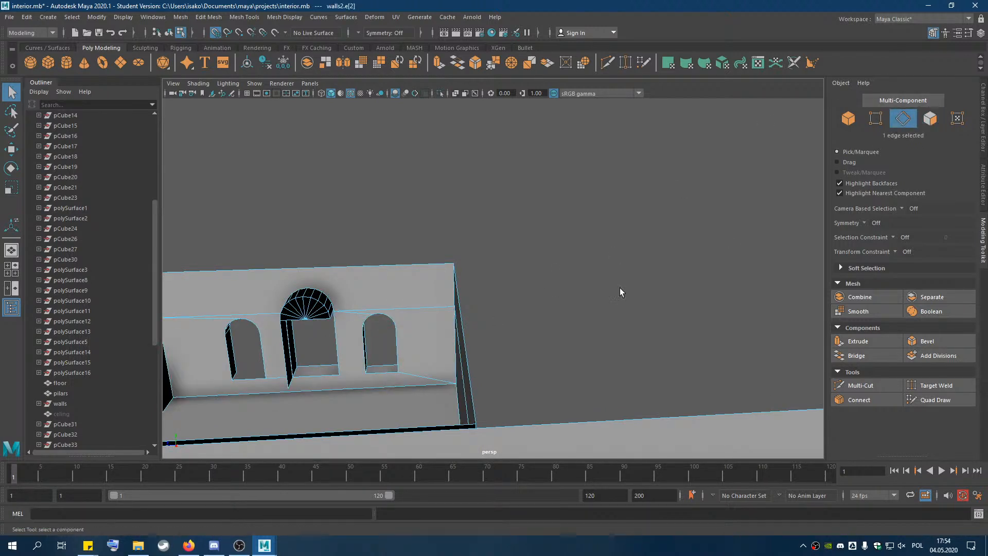
{"action": "key", "text": "Delete"}
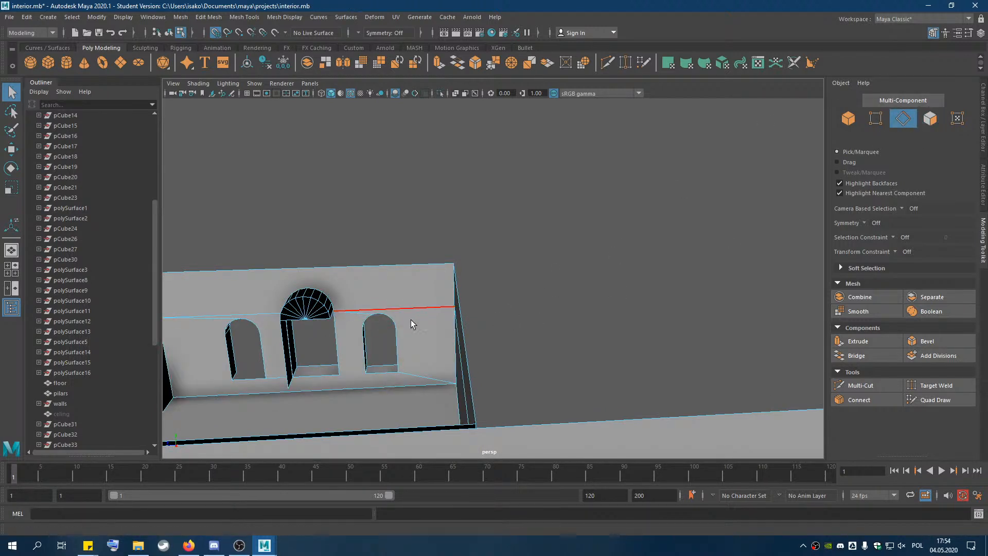
{"action": "left_click", "coordinate": [362, 314]}
{"action": "key", "text": "Delete"}
{"action": "left_click", "coordinate": [214, 317]}
{"action": "key", "text": "Delete"}
{"action": "left_click", "coordinate": [246, 317]}
{"action": "key", "text": "Delete"}
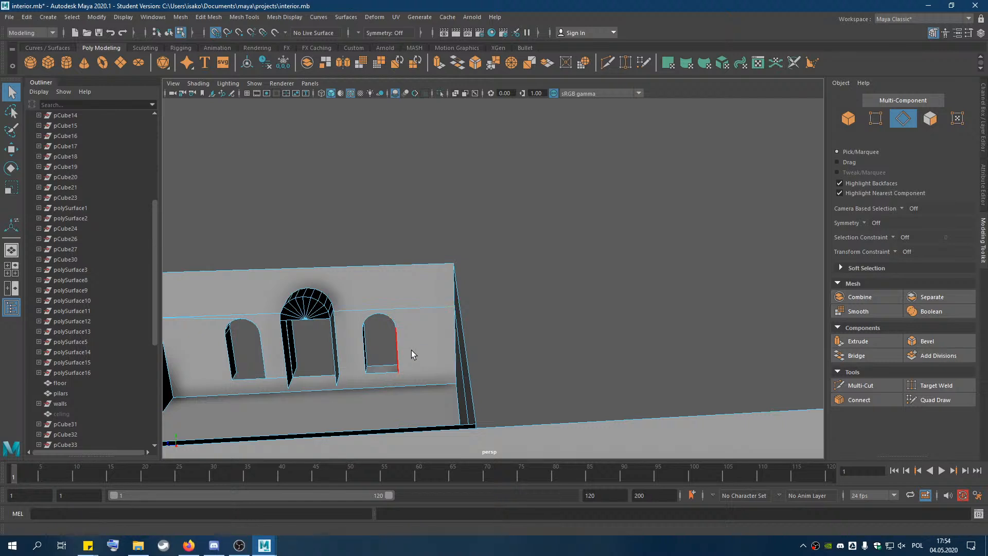
Delete the surplus vertical edge near the wall corner and try to delete the horizontal seam right of the large opening.
{"action": "left_click", "coordinate": [464, 378]}
{"action": "key", "text": "Delete"}
{"action": "left_click", "coordinate": [413, 311]}
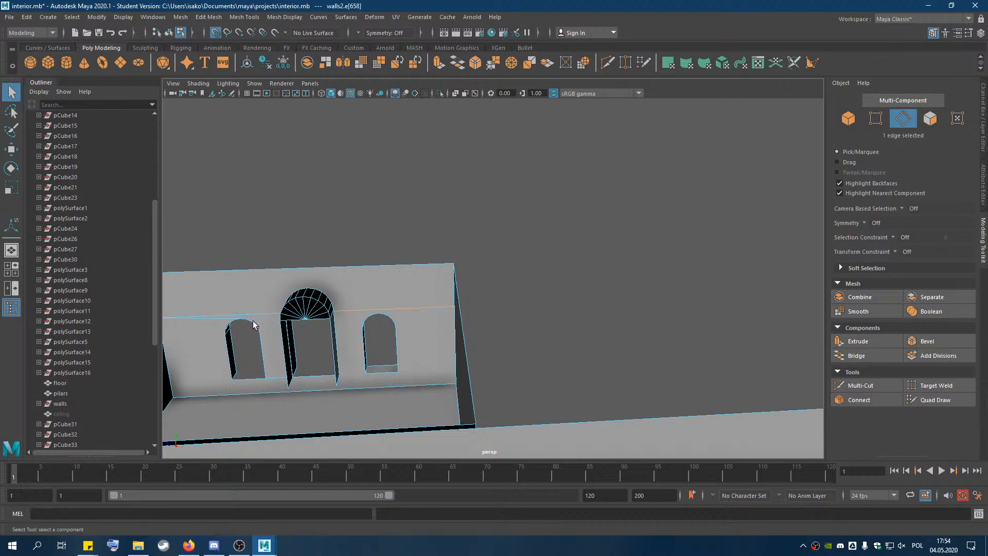
{"action": "key", "text": "Delete"}
{"action": "left_click", "coordinate": [389, 315]}
Delete the horizontal seam edges running across the side room's walls that have no arched openings.
{"action": "left_click_drag", "start_coordinate": [373, 297], "coordinate": [409, 372], "text": "alt"}
{"action": "middle_click_drag", "start_coordinate": [410, 373], "coordinate": [347, 418], "text": "alt"}
{"action": "middle_click_drag", "start_coordinate": [643, 212], "coordinate": [542, 289], "text": "alt"}
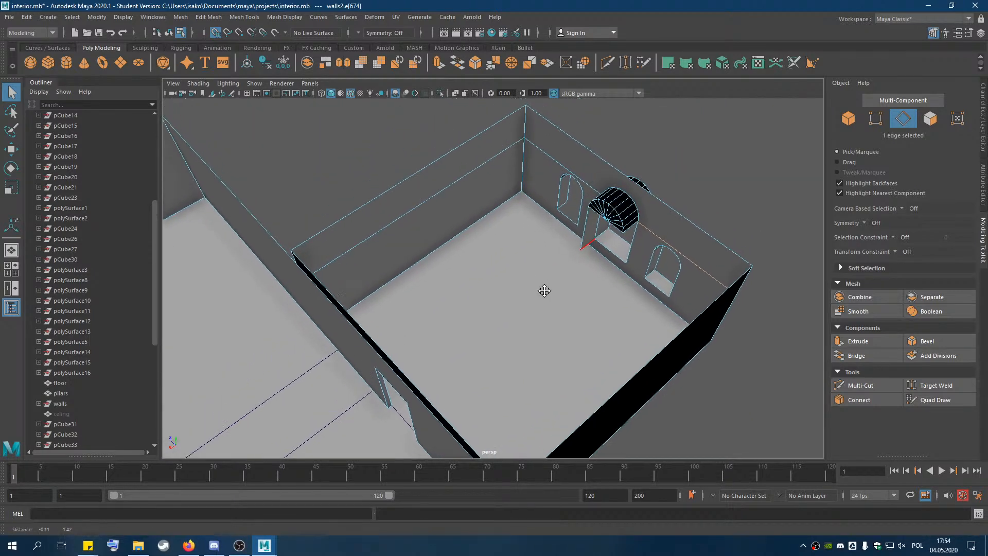
{"action": "left_click", "coordinate": [464, 178]}
{"action": "key", "text": "Delete"}
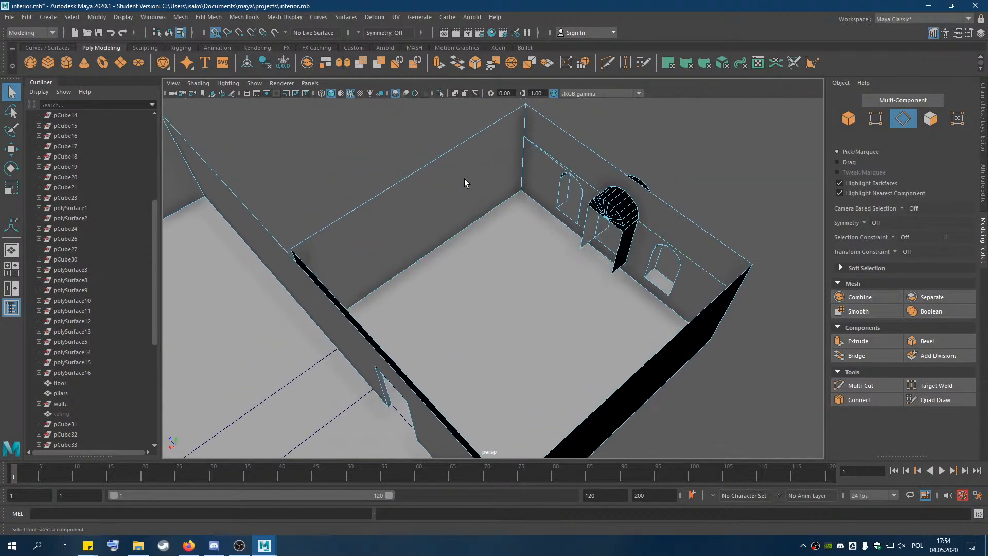
{"action": "left_click_drag", "start_coordinate": [500, 225], "coordinate": [507, 270], "text": "alt"}
{"action": "left_click", "coordinate": [509, 280]}
{"action": "left_click", "coordinate": [390, 338]}
{"action": "left_click", "coordinate": [400, 331]}
{"action": "key", "text": "Delete"}
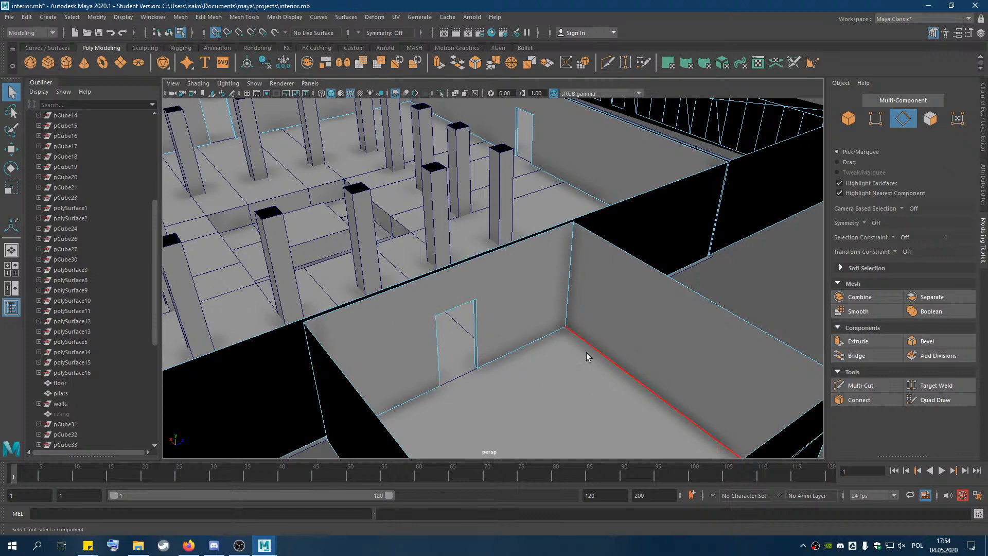
Delete the leftover diagonal edge near the left small opening and the short edge joining it to the large opening.
{"action": "left_click_drag", "start_coordinate": [518, 325], "coordinate": [558, 334], "text": "alt"}
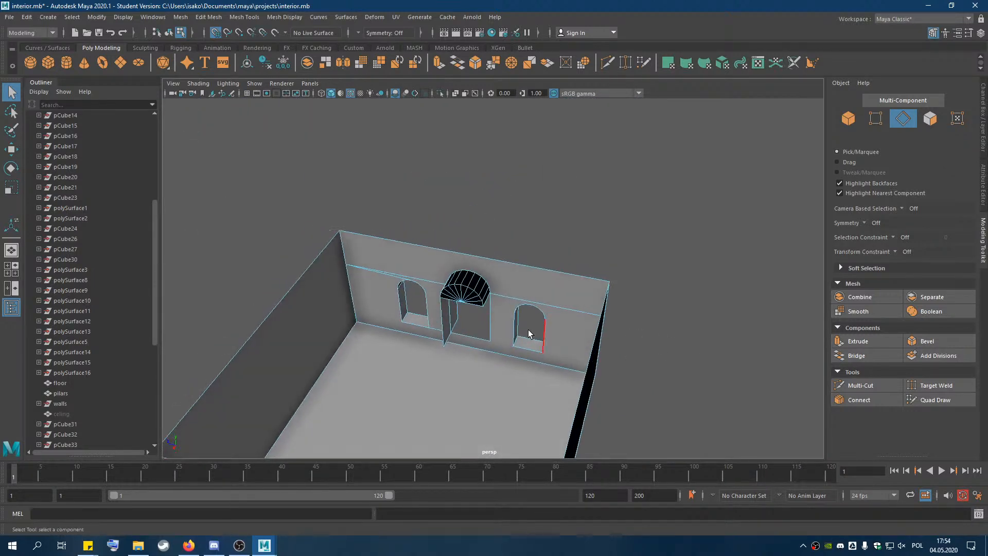
{"action": "scroll", "coordinate": [557, 333], "scroll_direction": "up", "scroll_amount": 6}
{"action": "left_click", "coordinate": [500, 316]}
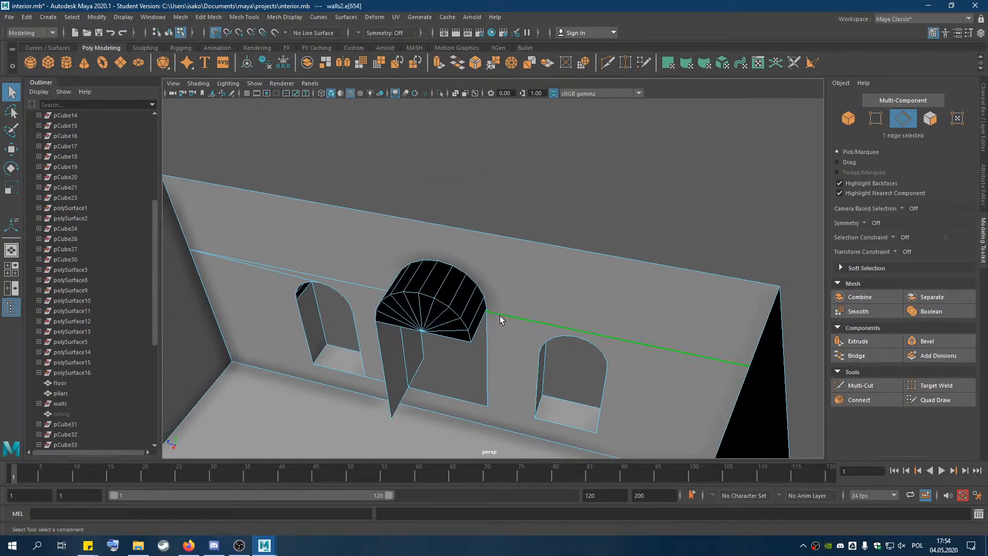
{"action": "key", "text": "Delete"}
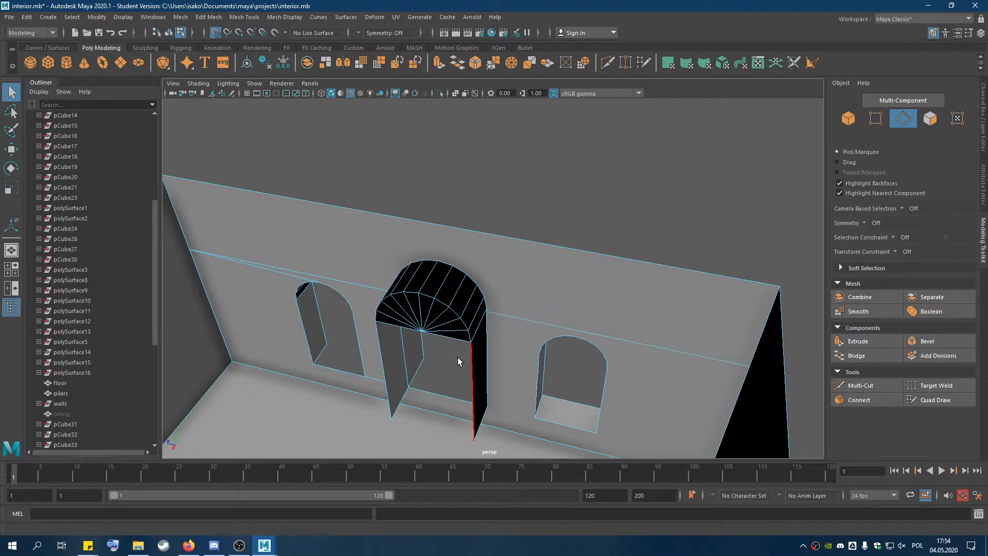
{"action": "left_click", "coordinate": [257, 274]}
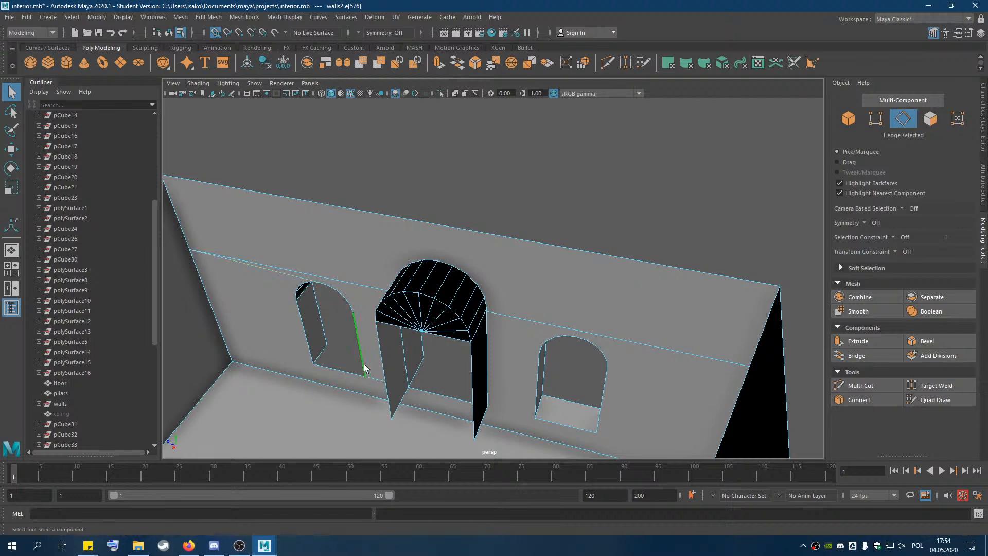
{"action": "key", "text": "Delete"}
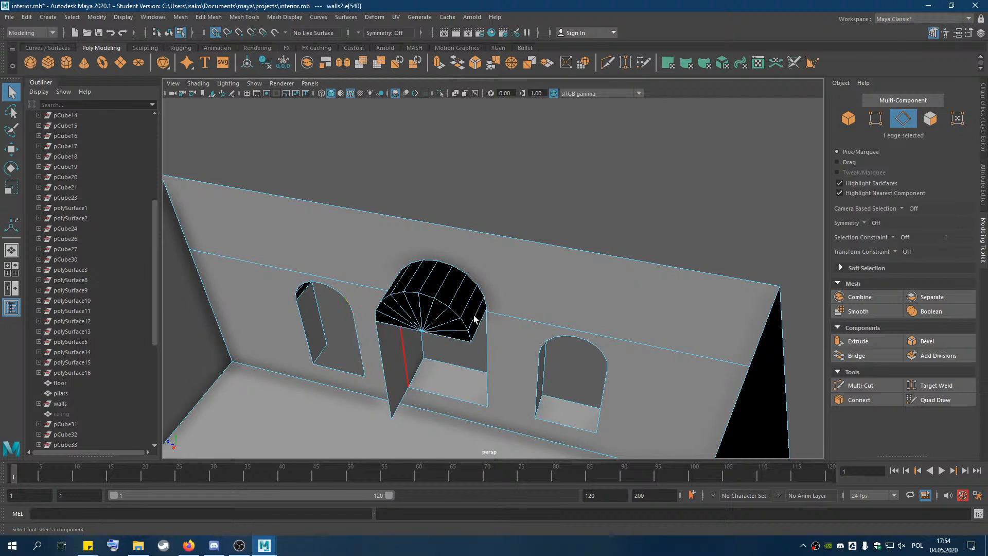
{"action": "key", "text": "Delete"}
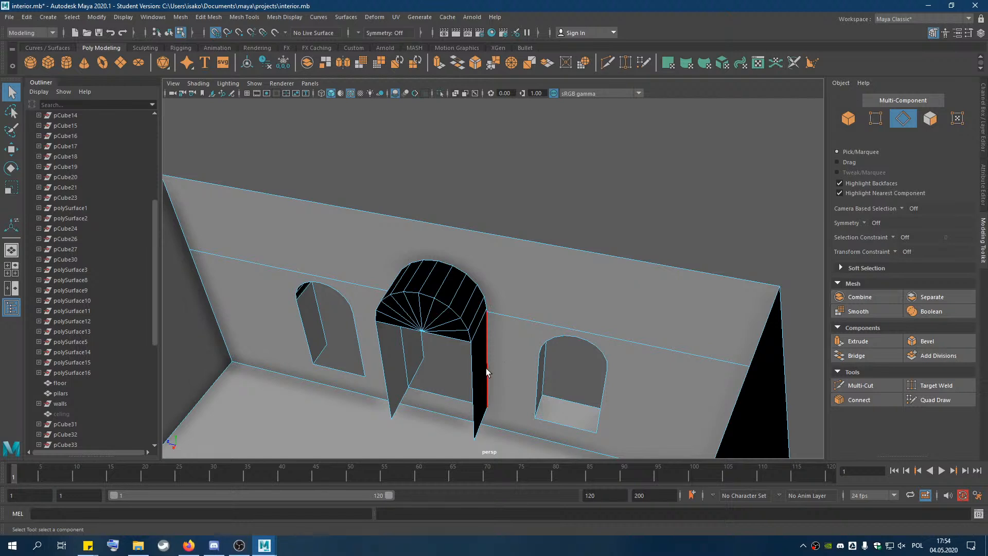
Switch to face selection and delete the right side face of the arched block protruding from the large opening.
{"action": "left_click", "coordinate": [927, 122]}
{"action": "left_click", "coordinate": [482, 348]}
{"action": "key", "text": "Delete"}
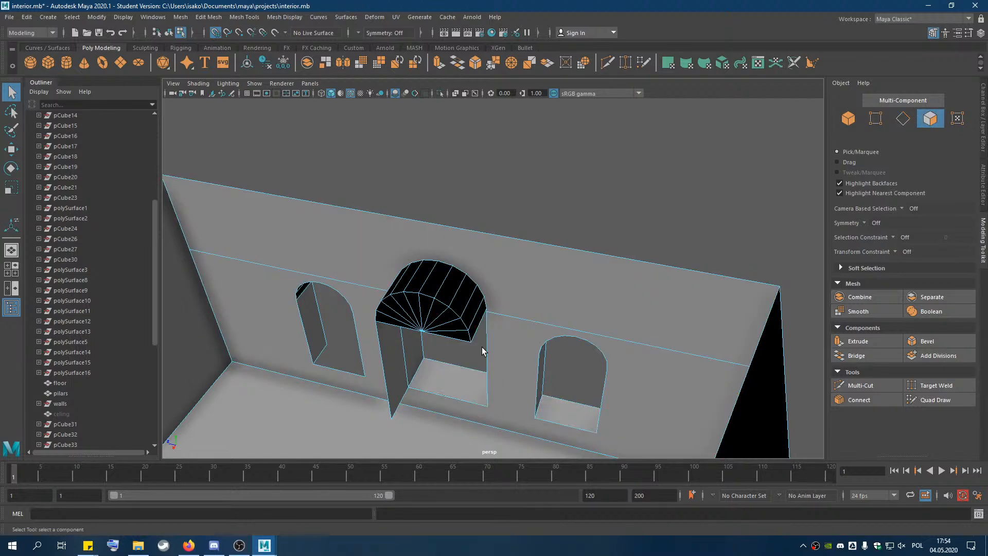
Delete the curved vault strips and fan-shaped end faces of the block protruding from the large opening.
{"action": "left_click", "coordinate": [476, 324]}
{"action": "key", "text": "Delete"}
{"action": "left_click", "coordinate": [468, 332]}
{"action": "key", "text": "Delete"}
{"action": "left_click", "coordinate": [451, 308]}
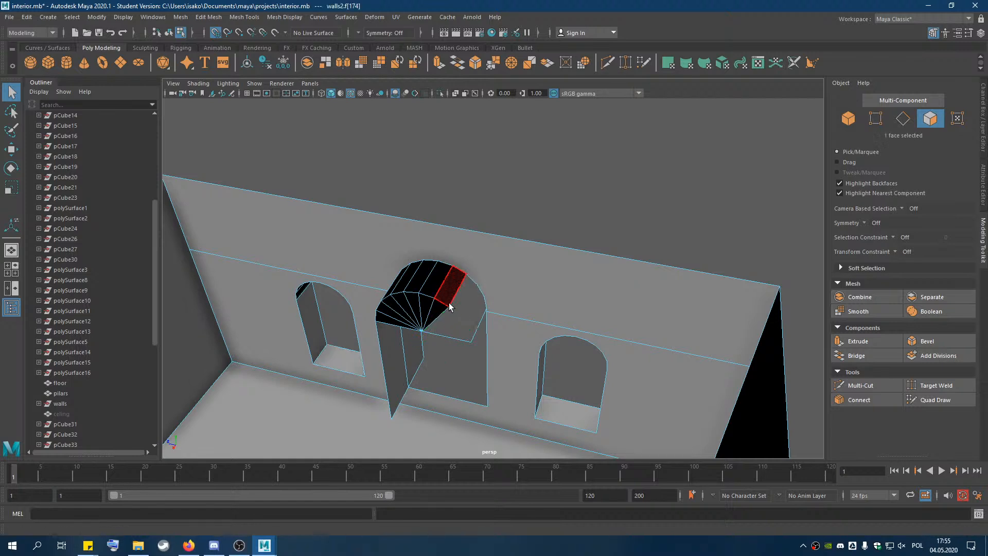
{"action": "left_click", "coordinate": [448, 301]}
{"action": "key", "text": "Delete"}
{"action": "left_click", "coordinate": [440, 307]}
{"action": "key", "text": "Delete"}
{"action": "left_click", "coordinate": [435, 292]}
{"action": "key", "text": "Delete"}
{"action": "left_click", "coordinate": [430, 300]}
{"action": "key", "text": "Delete"}
{"action": "left_click", "coordinate": [420, 287]}
{"action": "key", "text": "Delete"}
{"action": "left_click", "coordinate": [411, 303]}
{"action": "key", "text": "Delete"}
{"action": "left_click", "coordinate": [404, 297]}
{"action": "key", "text": "Delete"}
{"action": "left_click", "coordinate": [409, 284]}
{"action": "key", "text": "Delete"}
{"action": "left_click", "coordinate": [392, 300]}
{"action": "key", "text": "Delete"}
{"action": "left_click", "coordinate": [394, 289]}
{"action": "key", "text": "Delete"}
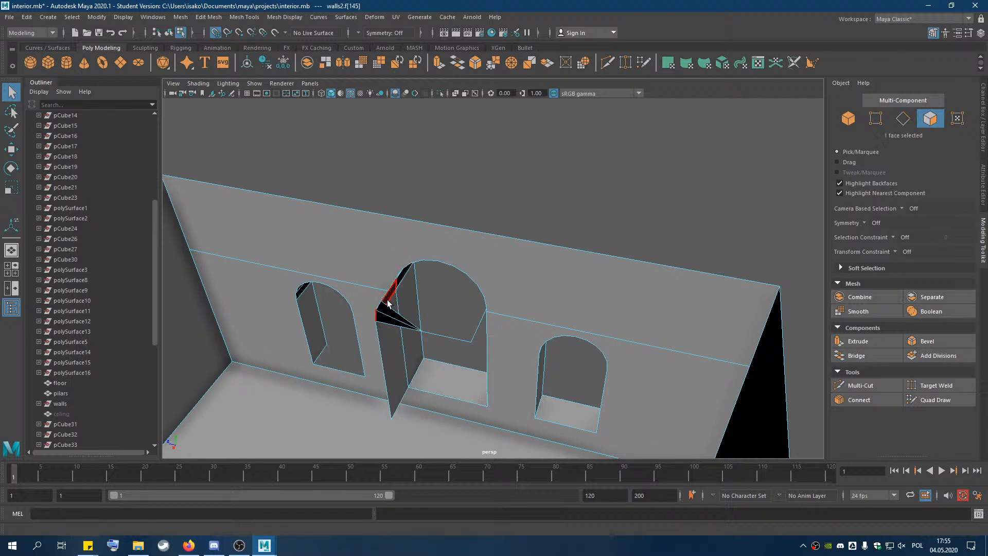
{"action": "left_click", "coordinate": [396, 320]}
{"action": "key", "text": "Delete"}
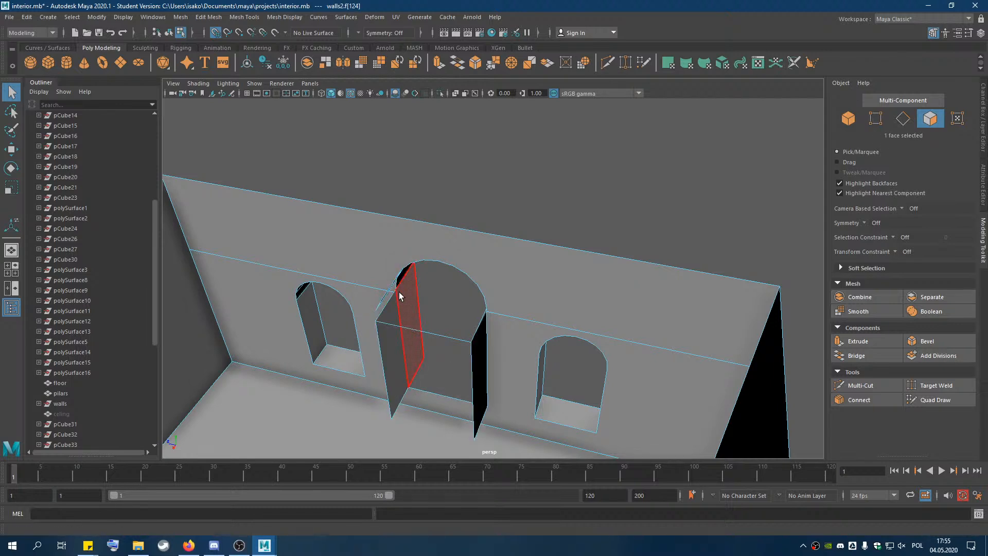
Delete the left side face and the flat horizontal face remaining from the block protruding at the large opening.
{"action": "left_click", "coordinate": [394, 355]}
{"action": "key", "text": "Delete"}
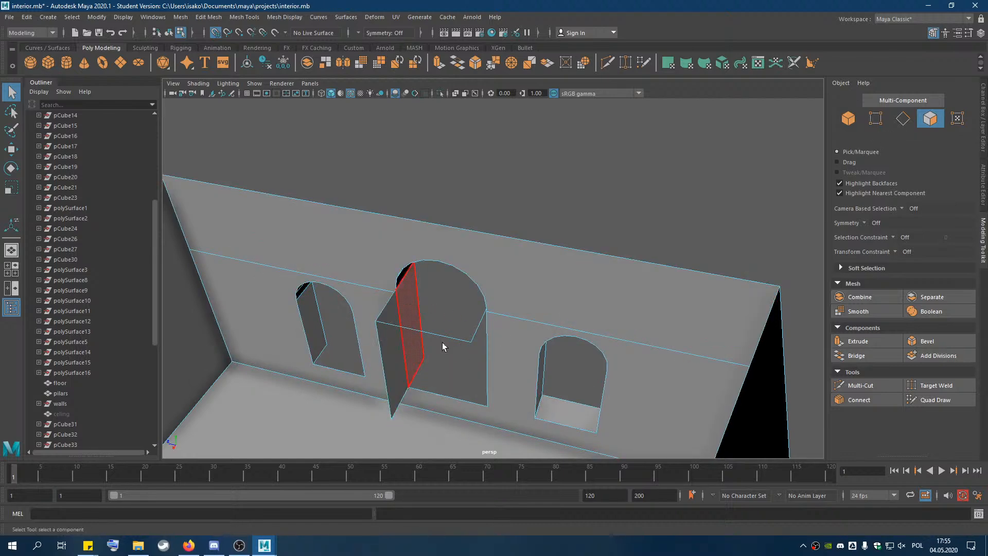
{"action": "left_click_drag", "start_coordinate": [450, 304], "coordinate": [476, 354]}
{"action": "key", "text": "Delete"}
{"action": "middle_click_drag", "start_coordinate": [477, 372], "coordinate": [491, 351], "text": "alt"}
{"action": "left_click_drag", "start_coordinate": [491, 350], "coordinate": [514, 350], "text": "alt"}
{"action": "middle_click_drag", "start_coordinate": [463, 362], "coordinate": [893, 109], "text": "alt"}
{"action": "left_click_drag", "start_coordinate": [516, 326], "coordinate": [430, 316], "text": "alt"}
{"action": "key", "text": "Delete"}
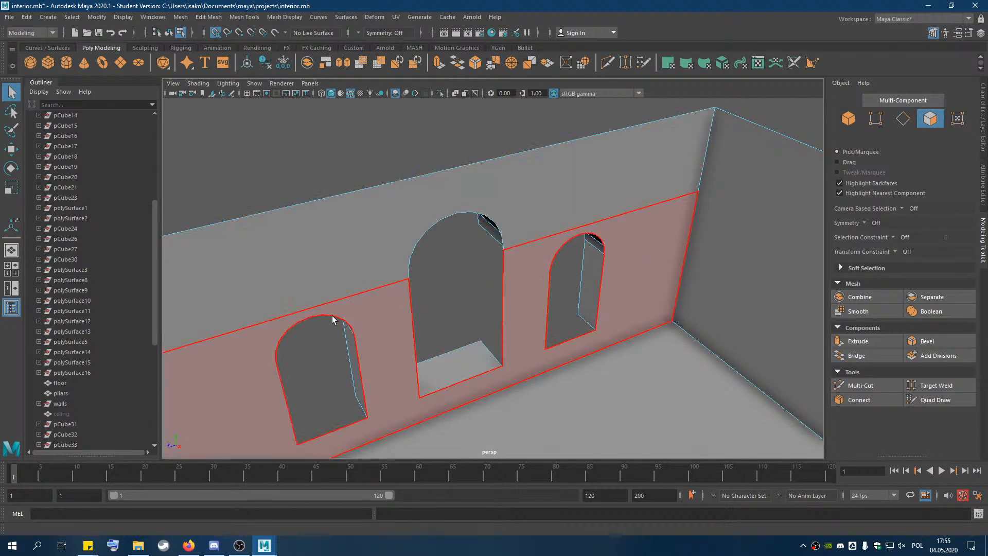
{"action": "left_click", "coordinate": [539, 207]}
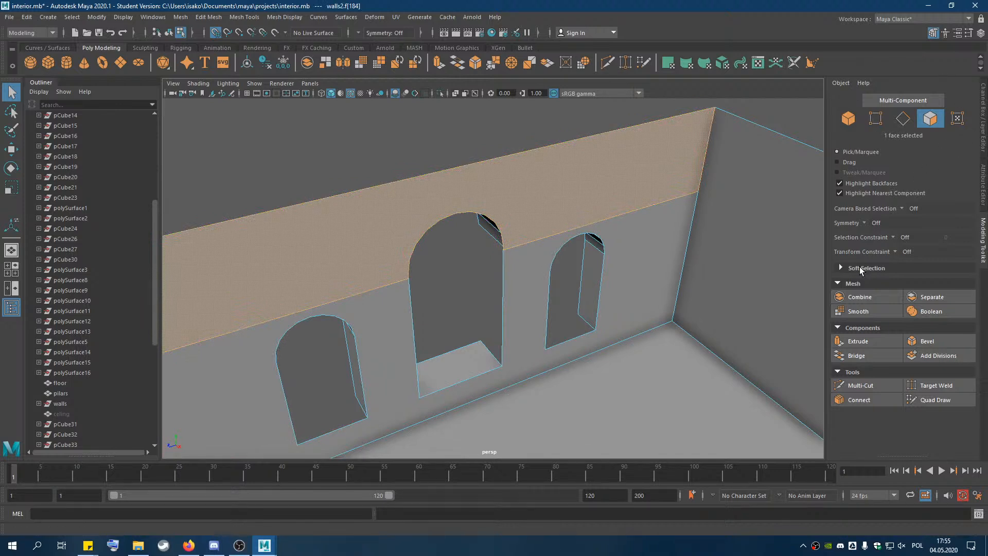
{"action": "left_click", "coordinate": [901, 119]}
{"action": "left_click", "coordinate": [570, 235]}
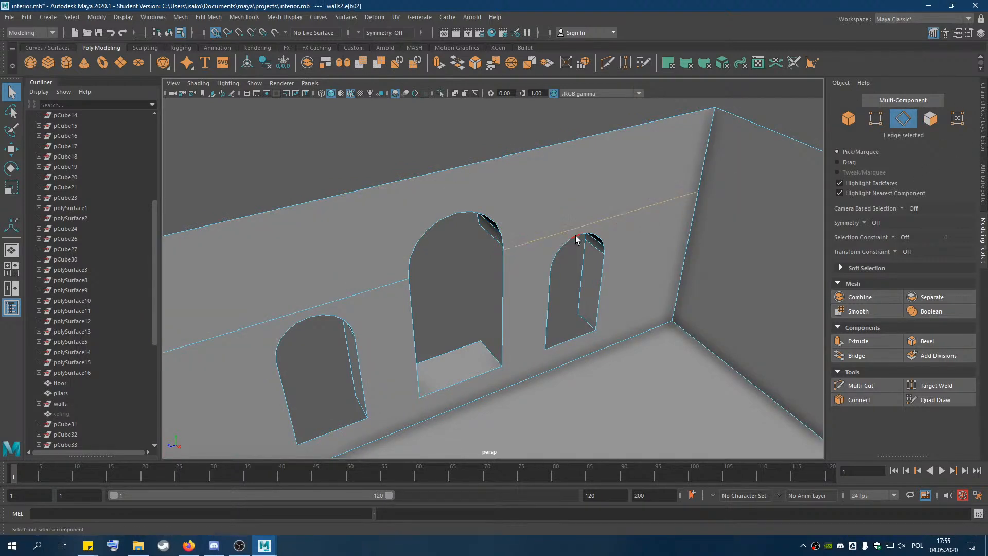
{"action": "left_click", "coordinate": [551, 235]}
{"action": "left_click", "coordinate": [547, 237]}
{"action": "right_click", "coordinate": [548, 239]}
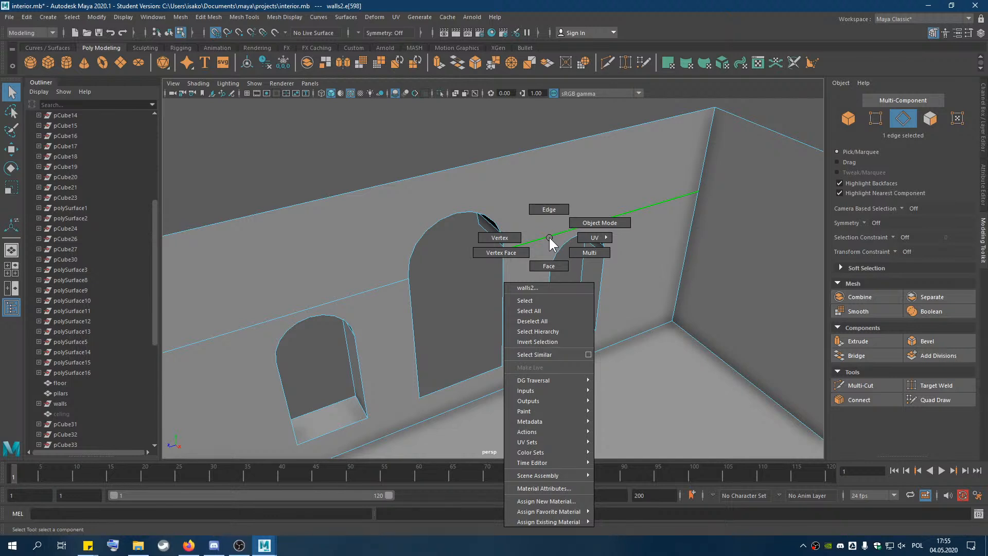
{"action": "left_click", "coordinate": [549, 265]}
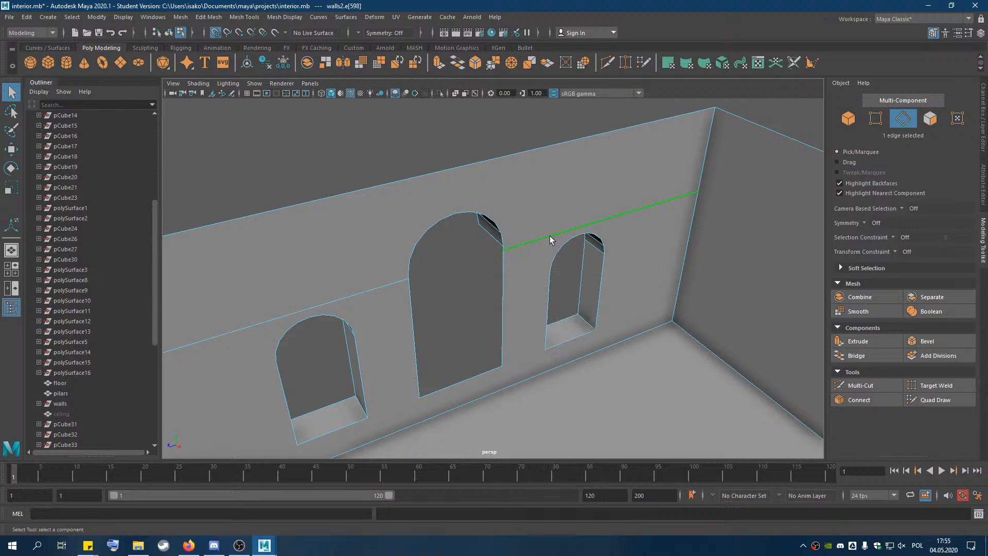
Try deleting the upper wall face above the three arched openings.
{"action": "left_click", "coordinate": [598, 168]}
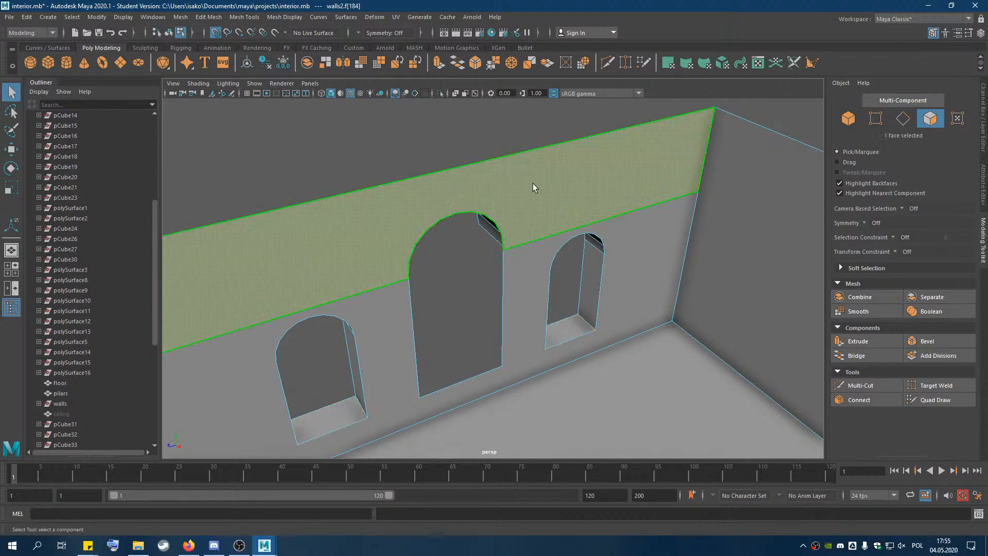
{"action": "scroll", "coordinate": [530, 185], "scroll_direction": "down", "scroll_amount": 2}
{"action": "left_click_drag", "start_coordinate": [529, 187], "coordinate": [348, 291], "text": "alt"}
{"action": "middle_click_drag", "start_coordinate": [348, 292], "coordinate": [868, 136], "text": "alt"}
{"action": "scroll", "coordinate": [533, 322], "scroll_direction": "down", "scroll_amount": 3}
{"action": "mouse_move", "coordinate": [523, 336]}
{"action": "left_mouse_down", "text": "alt"}
{"action": "mouse_move", "coordinate": [642, 320]}
{"action": "mouse_move", "coordinate": [612, 340]}
{"action": "mouse_move", "coordinate": [530, 267]}
{"action": "mouse_move", "coordinate": [595, 137]}
{"action": "mouse_move", "coordinate": [588, 192]}
{"action": "mouse_move", "coordinate": [524, 233]}
{"action": "mouse_move", "coordinate": [516, 196]}
{"action": "mouse_move", "coordinate": [542, 191]}
{"action": "mouse_move", "coordinate": [498, 240]}
{"action": "mouse_move", "coordinate": [514, 252]}
{"action": "left_mouse_up", "text": "alt"}
{"action": "key", "text": "Delete"}
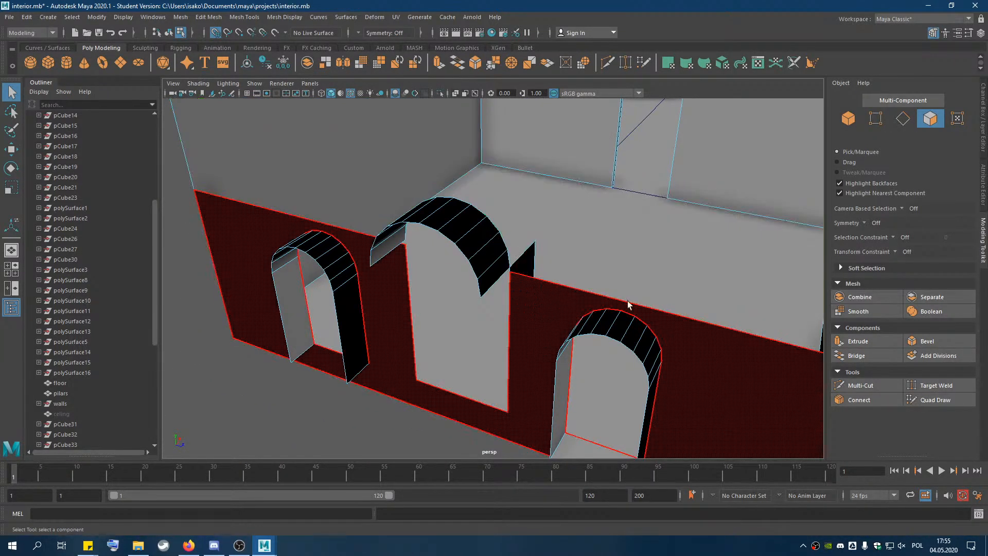
Undo the deletion of the upper wall face.
{"action": "left_click", "coordinate": [524, 262]}
{"action": "key", "text": "ctrl+z"}
{"action": "key", "text": "ctrl+z"}
{"action": "key", "text": "ctrl+z"}
{"action": "key", "text": "ctrl+z"}
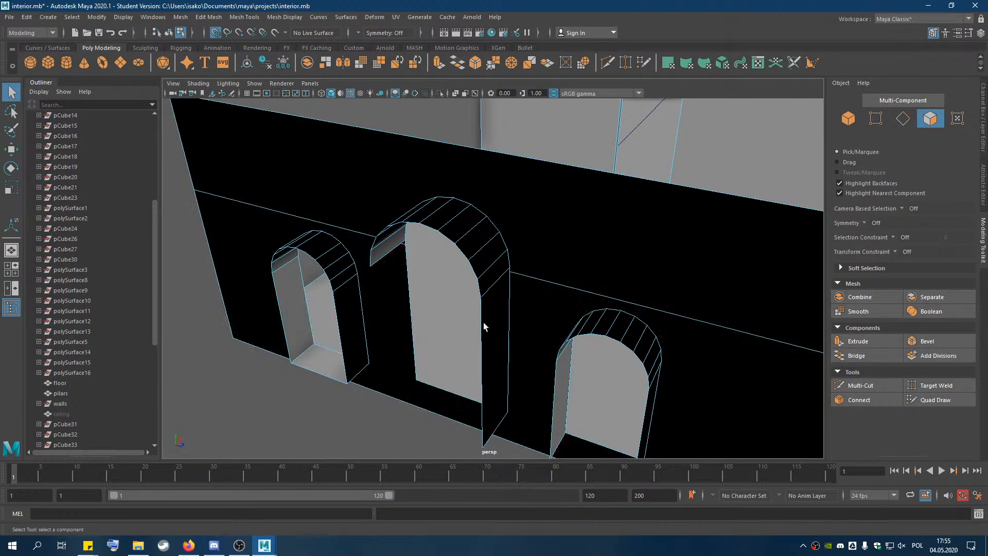
Delete the upper face of the outer wall above the seam, leaving the lower wall and the arch vaults.
{"action": "left_click", "coordinate": [582, 216]}
{"action": "left_click_drag", "start_coordinate": [562, 251], "coordinate": [410, 251], "text": "alt"}
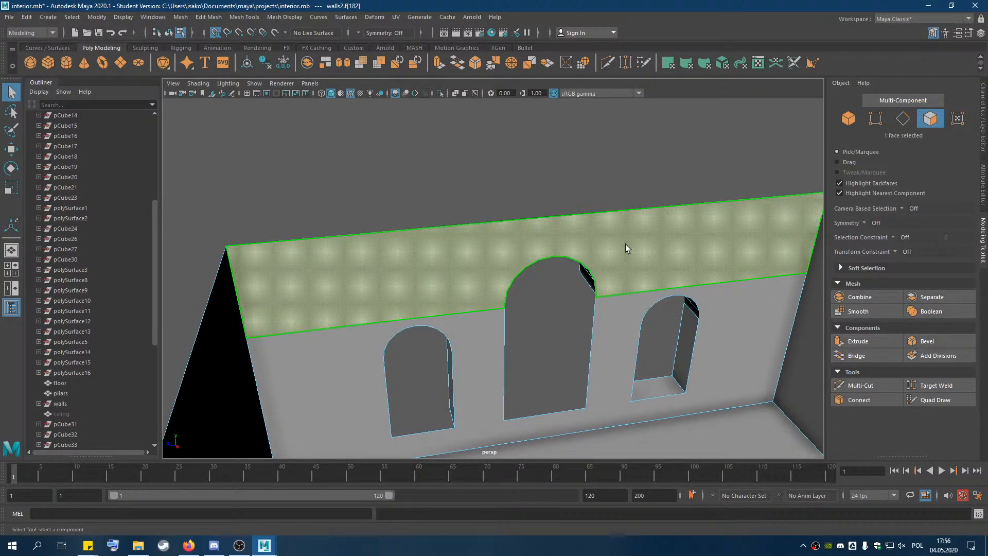
{"action": "key", "text": "Delete"}
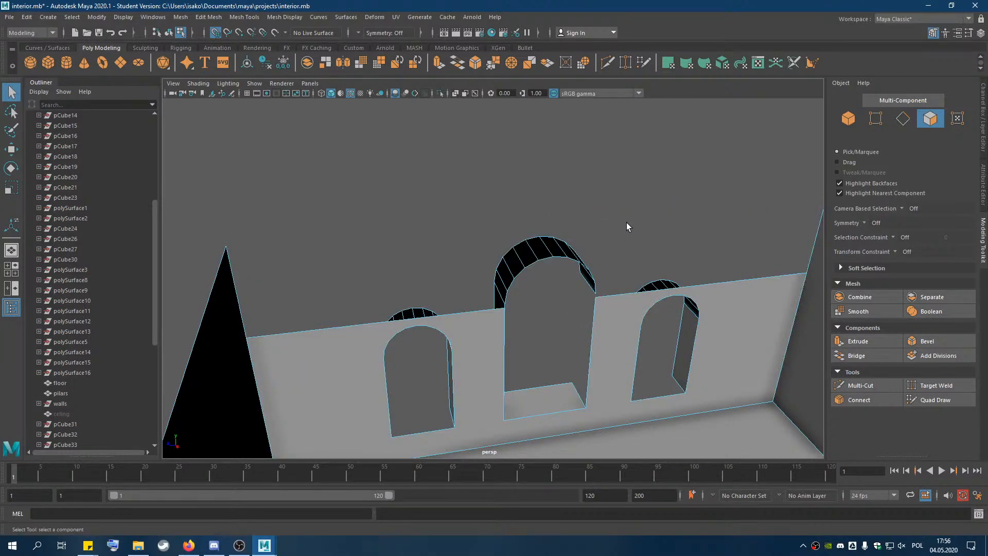
{"action": "scroll", "coordinate": [627, 224], "scroll_direction": "down", "scroll_amount": 3}
{"action": "scroll", "coordinate": [637, 249], "scroll_direction": "up", "scroll_amount": 2}
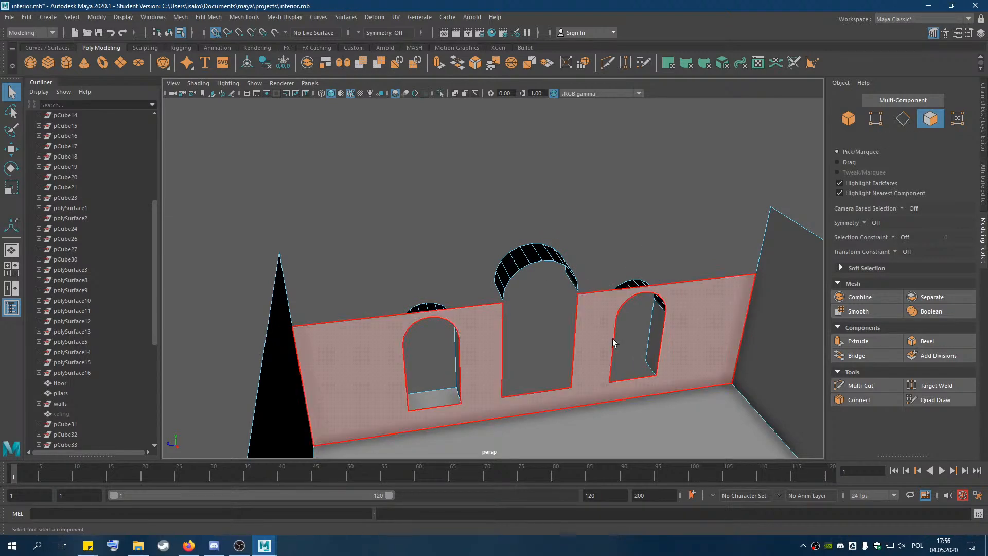
{"action": "left_click_drag", "start_coordinate": [584, 232], "coordinate": [634, 183], "text": "alt"}
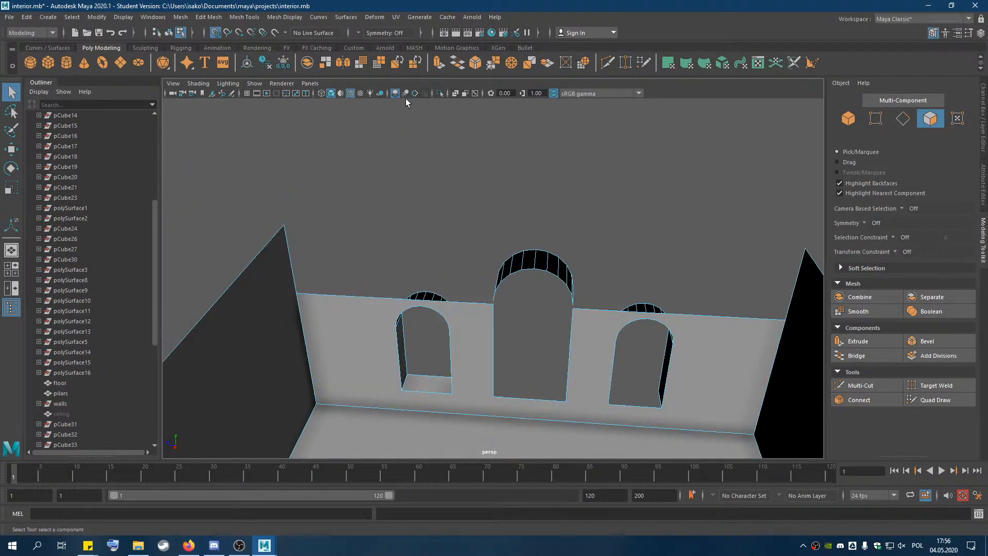
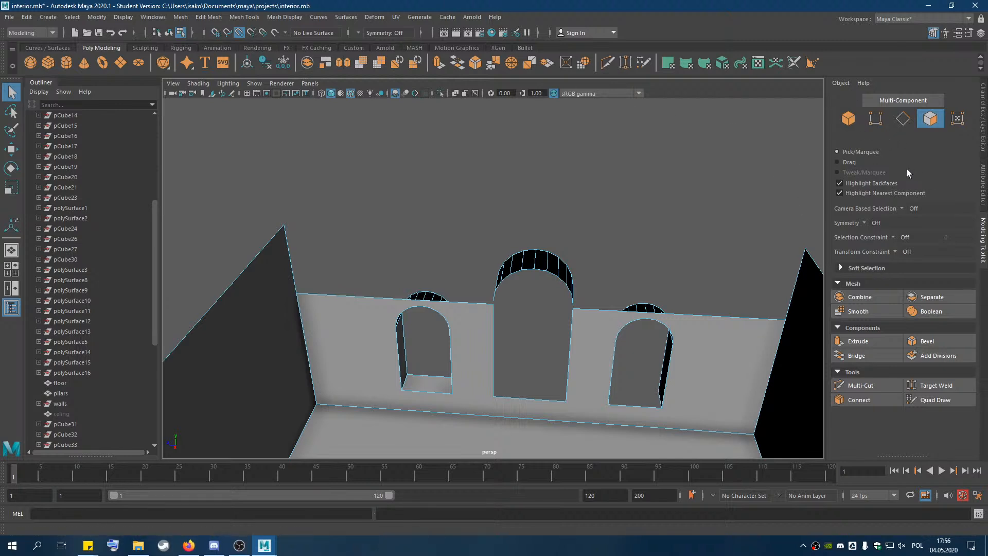
{"action": "left_click", "coordinate": [812, 64]}
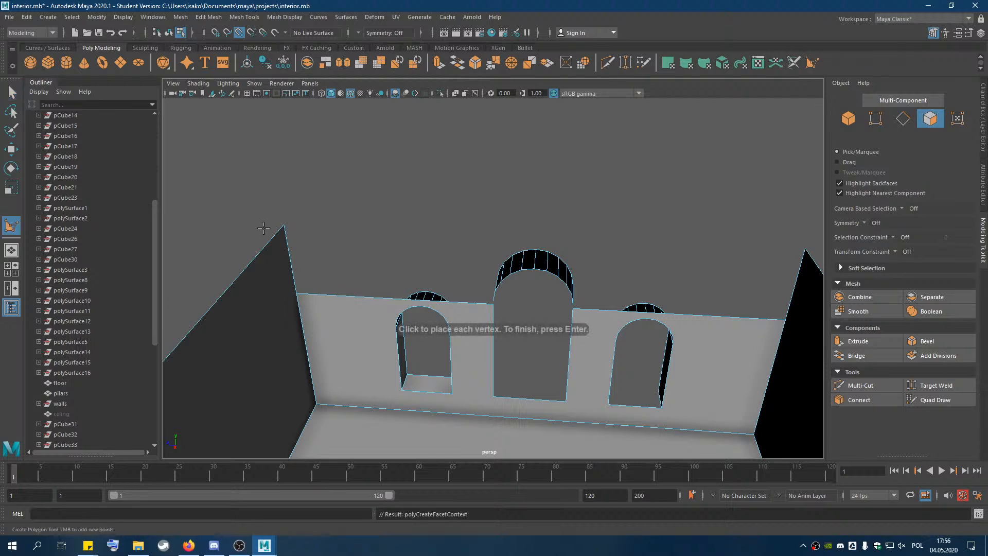
{"action": "left_click", "coordinate": [284, 224]}
{"action": "left_click", "coordinate": [297, 293]}
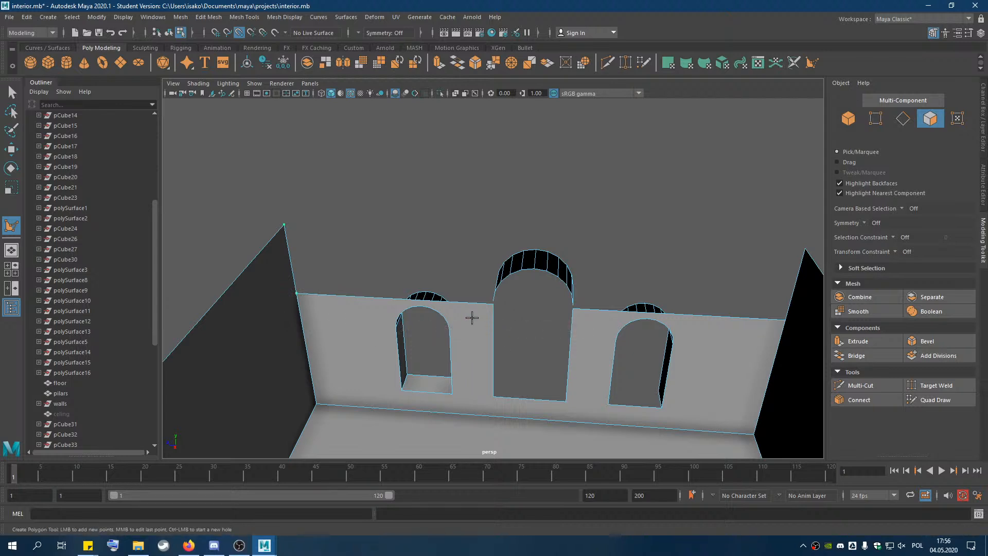
{"action": "key", "text": "ctrl+z"}
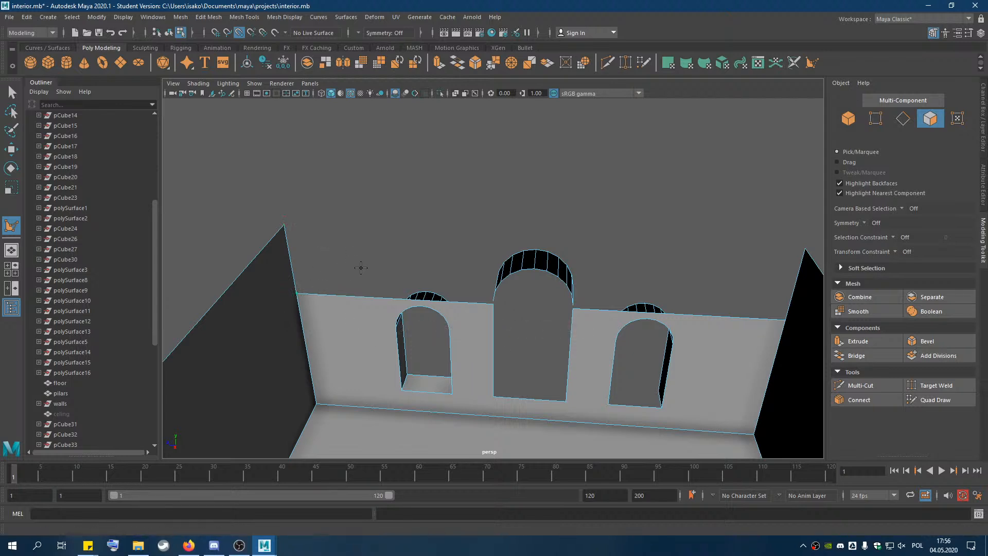
{"action": "key", "text": "q"}
Raise the outer wall's two upper edges on either side of the central arch to height 4, level with the side walls' top corners.
{"action": "left_click", "coordinate": [903, 118]}
{"action": "left_click", "coordinate": [441, 322]}
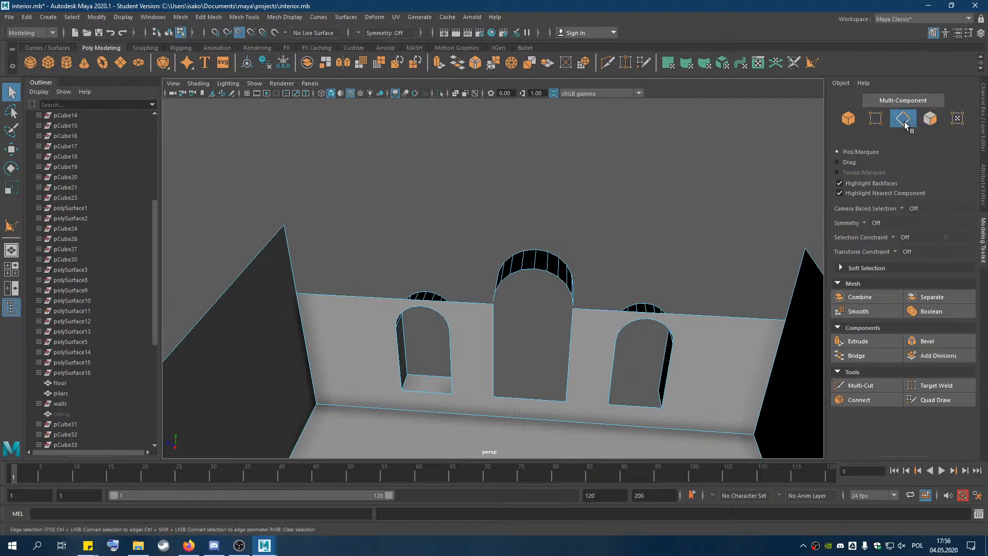
{"action": "left_click", "coordinate": [474, 306]}
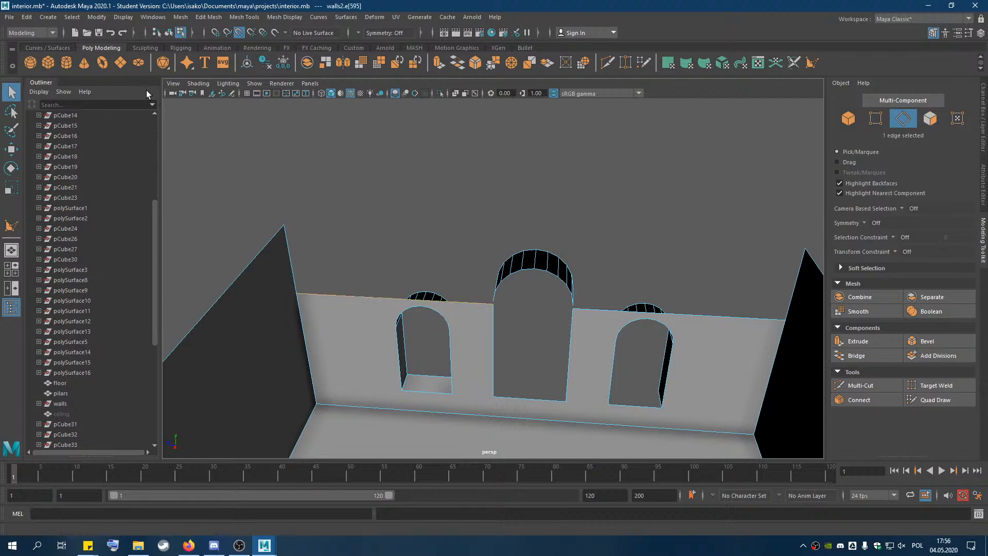
{"action": "left_click", "coordinate": [12, 156]}
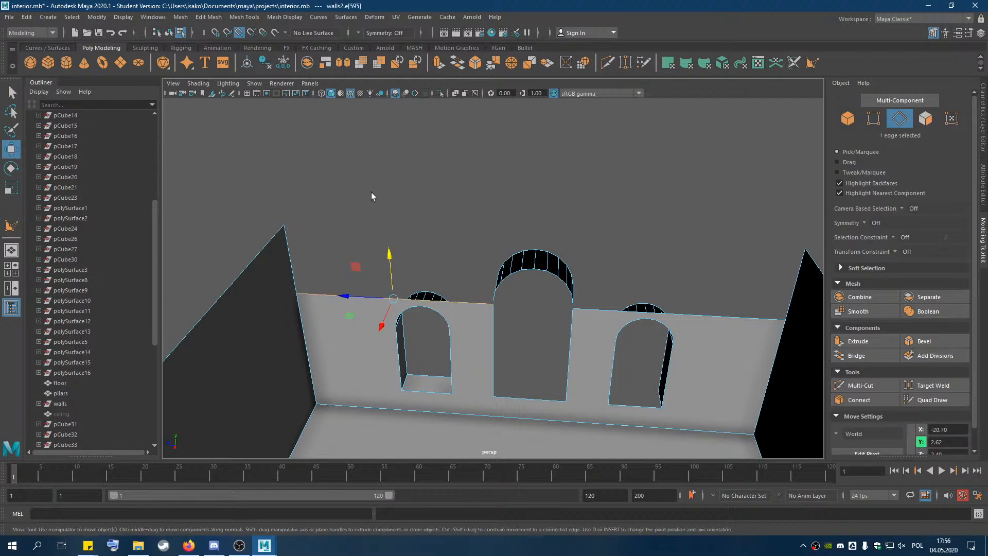
{"action": "left_click_drag", "start_coordinate": [391, 265], "coordinate": [305, 234]}
{"action": "left_click", "coordinate": [723, 319]}
{"action": "middle_click_drag", "start_coordinate": [695, 284], "coordinate": [809, 250]}
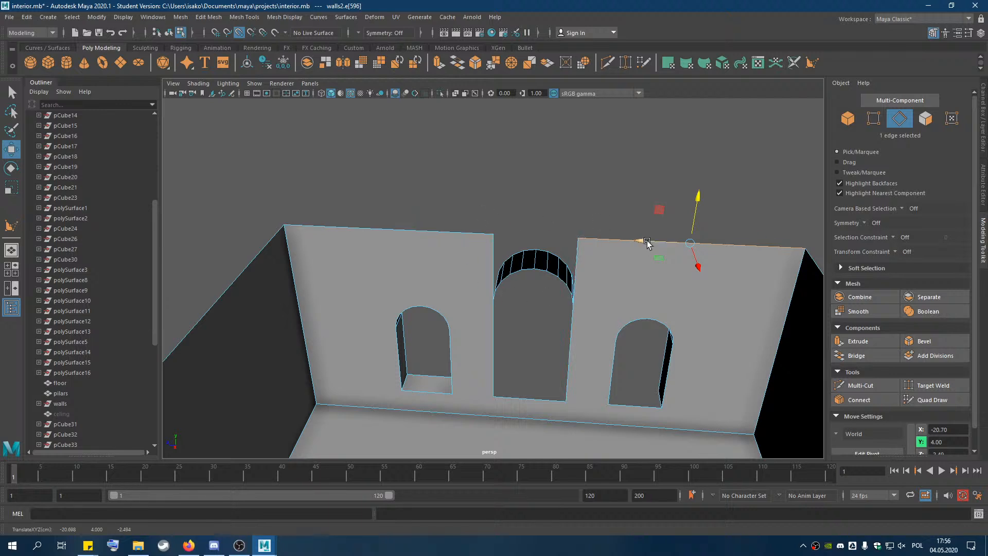
Create a polygon filling the gap above the central arch, tracing the arch's front vertices between the wall's two upper corners.
{"action": "left_click", "coordinate": [871, 121]}
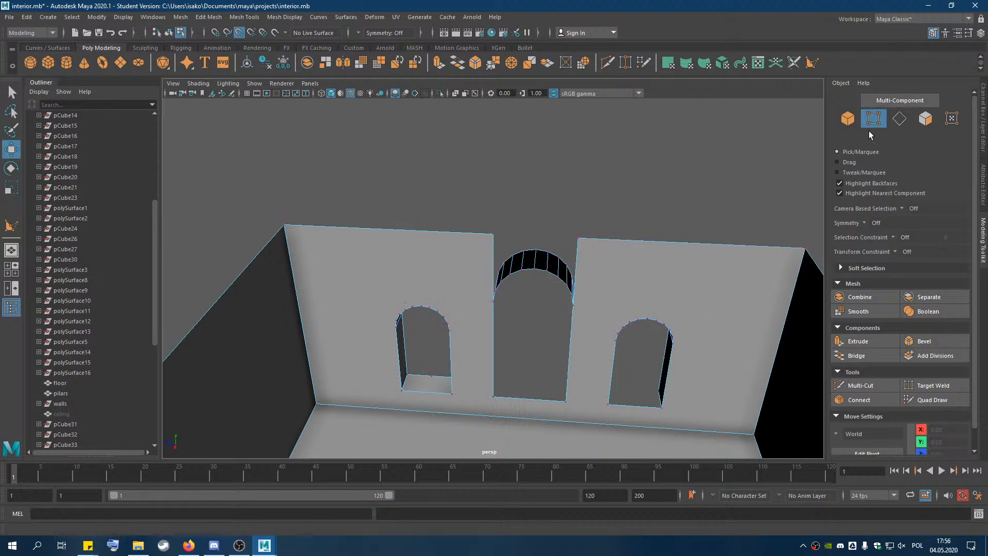
{"action": "left_click", "coordinate": [924, 119]}
{"action": "left_click", "coordinate": [813, 65]}
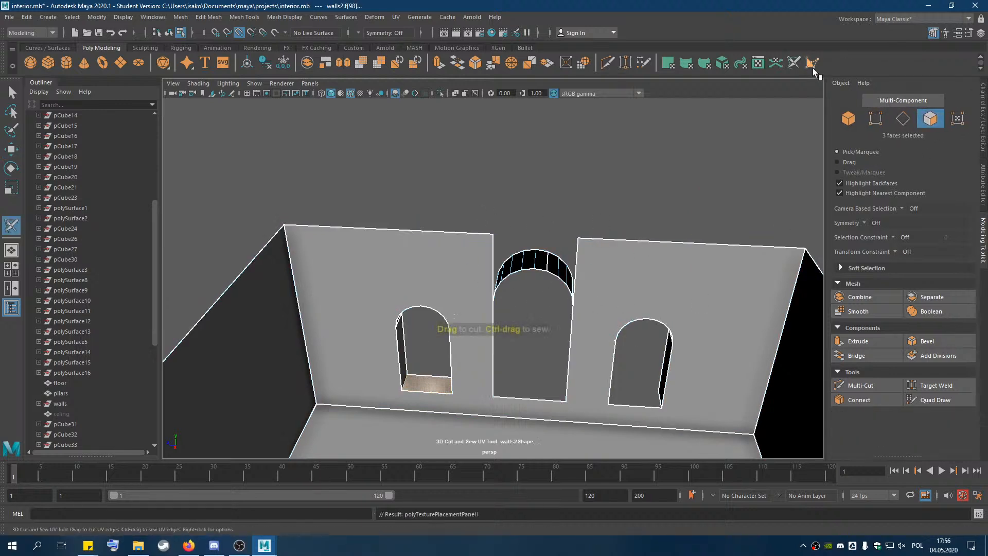
{"action": "left_click", "coordinate": [597, 239]}
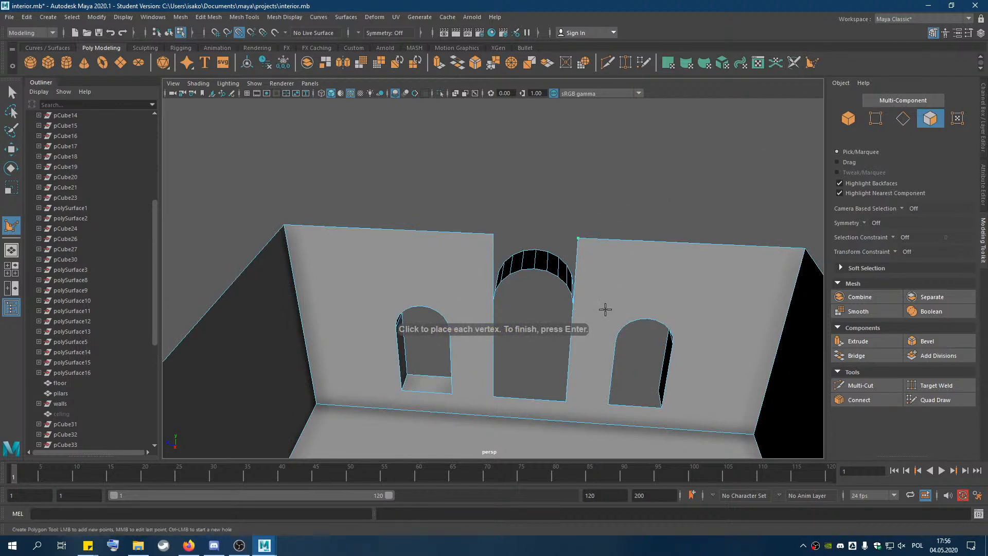
{"action": "scroll", "coordinate": [620, 309], "scroll_direction": "up", "scroll_amount": 3}
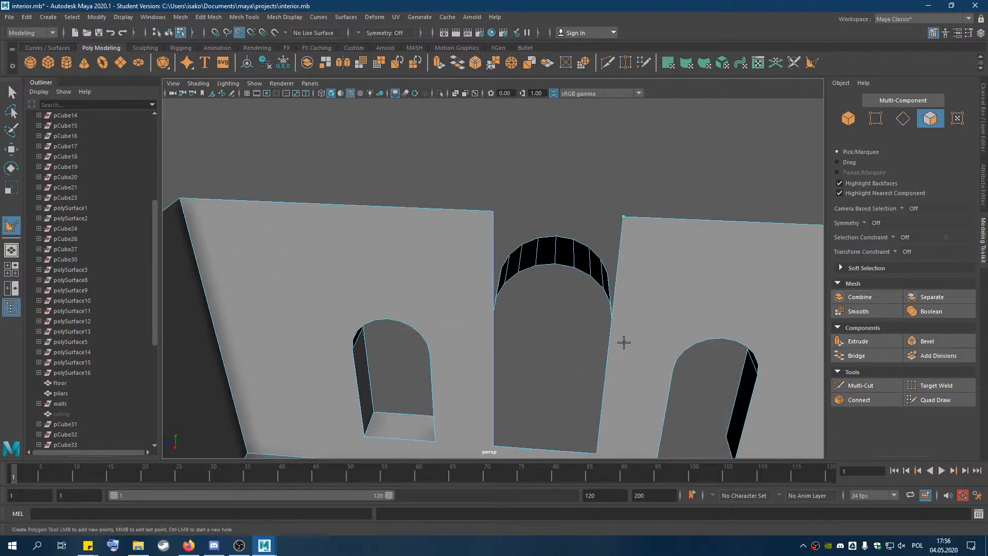
{"action": "middle_click_drag", "start_coordinate": [623, 342], "coordinate": [595, 296], "text": "alt"}
{"action": "left_click_drag", "start_coordinate": [596, 296], "coordinate": [610, 279], "text": "alt"}
{"action": "left_click", "coordinate": [594, 256]}
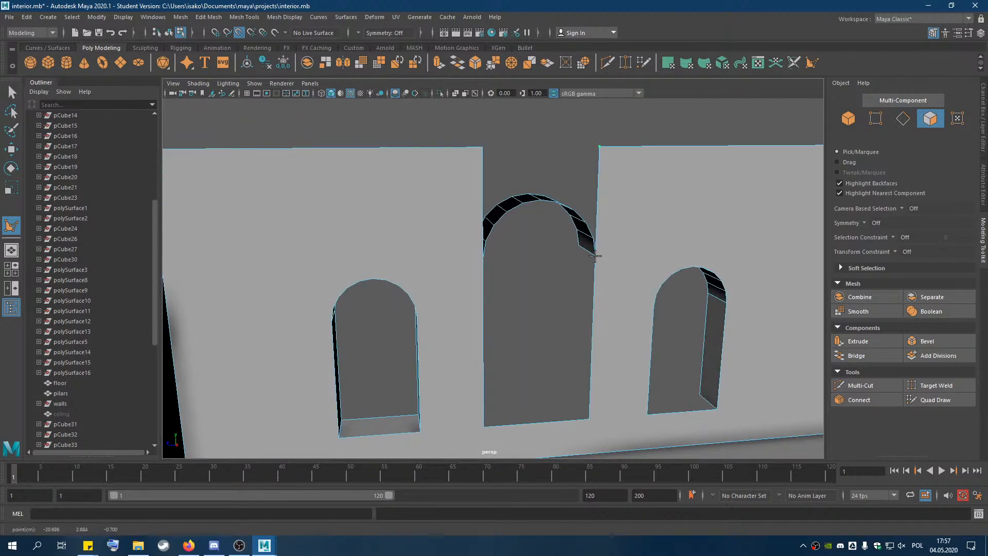
{"action": "left_click", "coordinate": [585, 223]}
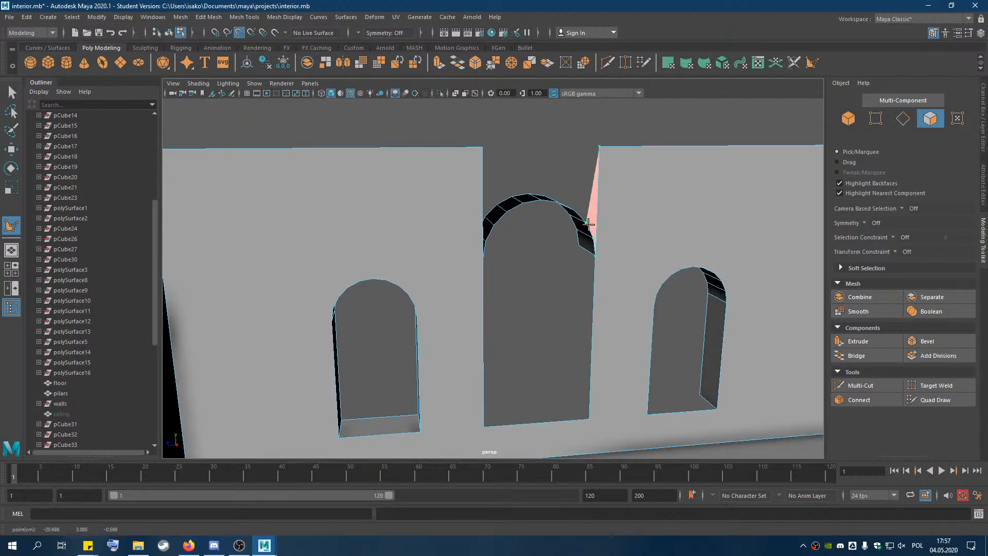
{"action": "left_click", "coordinate": [576, 209]}
{"action": "left_click_drag", "start_coordinate": [575, 238], "coordinate": [564, 257], "text": "alt"}
{"action": "left_click", "coordinate": [557, 236]}
{"action": "left_click", "coordinate": [538, 232]}
{"action": "left_click", "coordinate": [520, 234]}
{"action": "left_click", "coordinate": [503, 239]}
{"action": "left_click", "coordinate": [488, 249]}
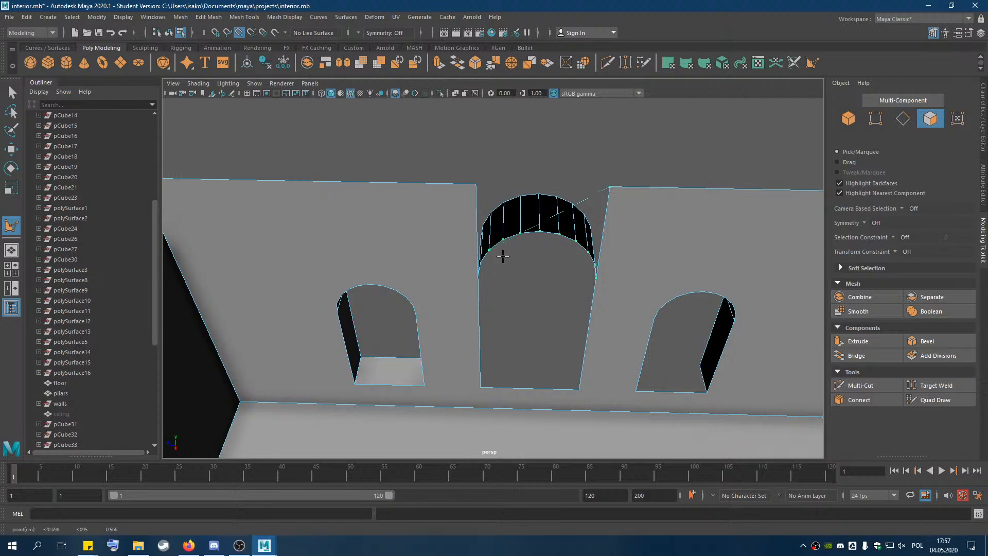
{"action": "left_click", "coordinate": [479, 261]}
{"action": "mouse_move", "coordinate": [494, 277]}
{"action": "left_mouse_down", "text": "alt"}
{"action": "mouse_move", "coordinate": [503, 267]}
{"action": "mouse_move", "coordinate": [491, 261]}
{"action": "left_mouse_up", "text": "alt"}
{"action": "left_click", "coordinate": [482, 146]}
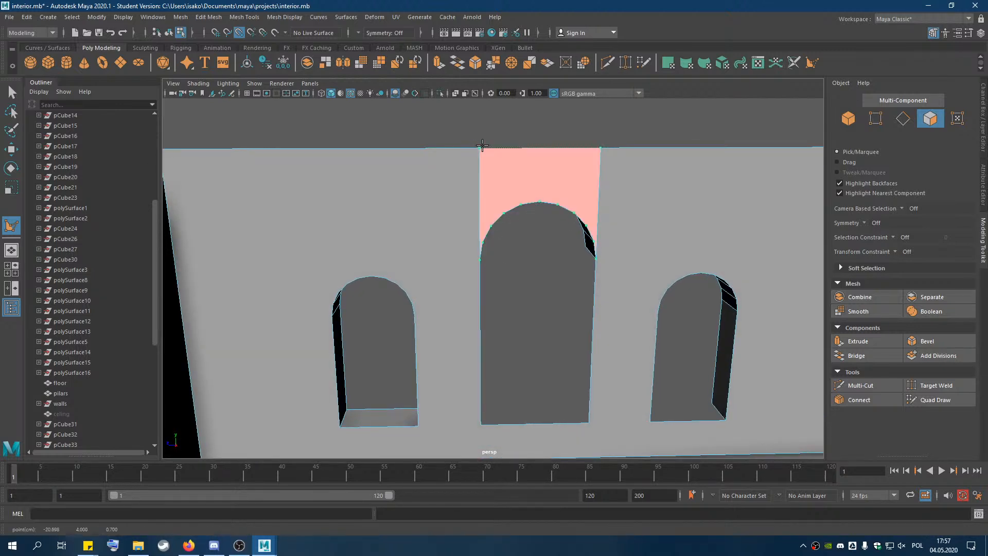
{"action": "left_click_drag", "start_coordinate": [689, 177], "coordinate": [809, 155], "text": "alt"}
{"action": "key", "text": "Return"}
Reverse the normals of the new face above the central arch.
{"action": "key", "text": "w"}
{"action": "left_click", "coordinate": [11, 92]}
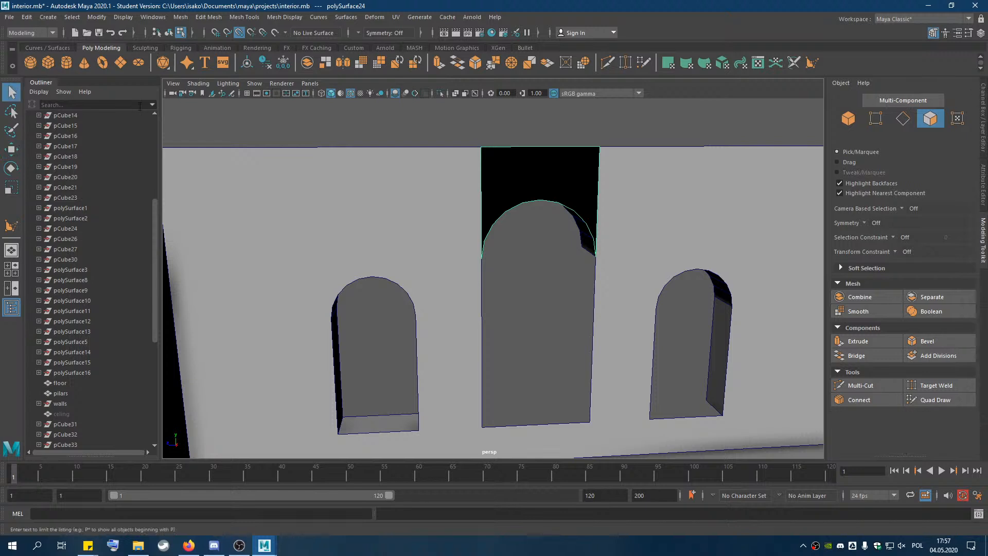
{"action": "left_click", "coordinate": [556, 154]}
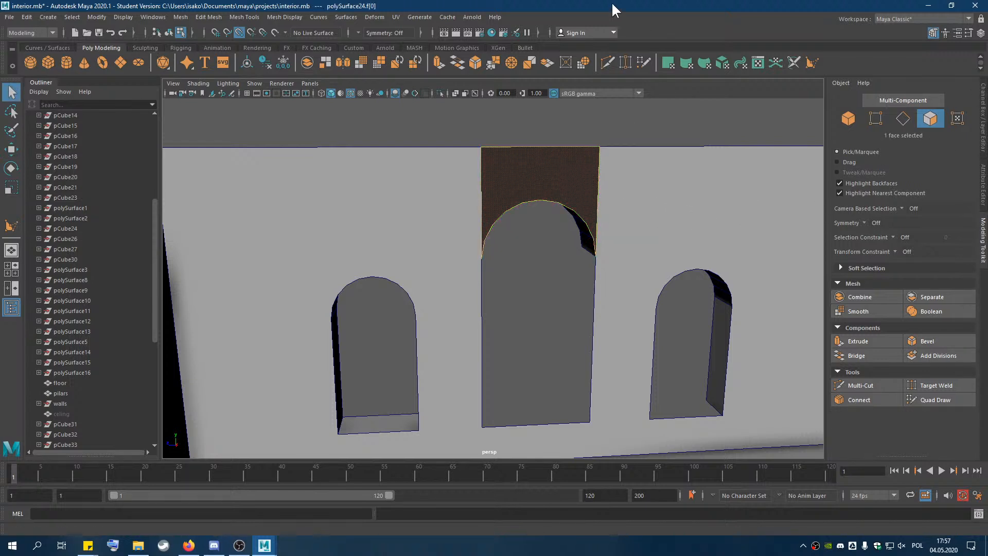
{"action": "left_click", "coordinate": [285, 17]}
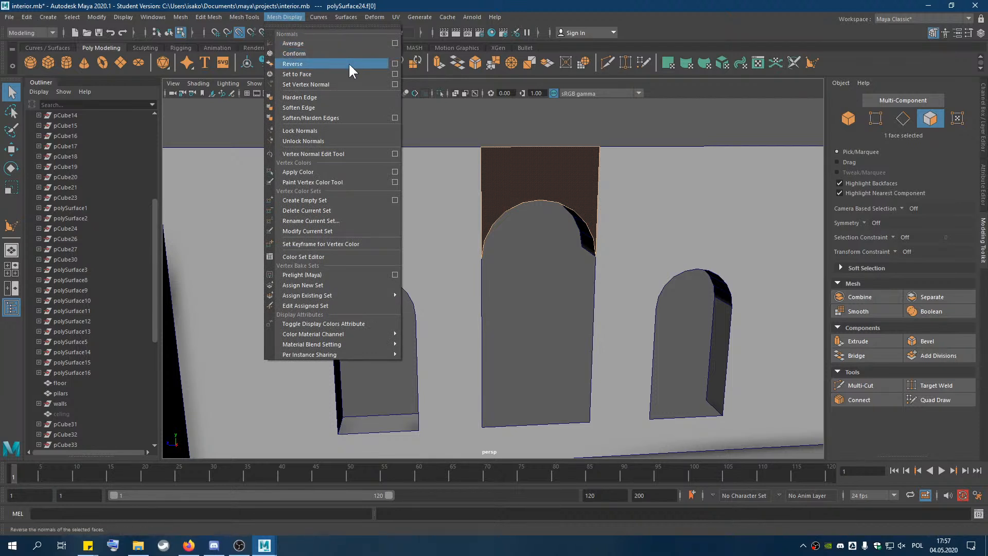
{"action": "left_click", "coordinate": [324, 63]}
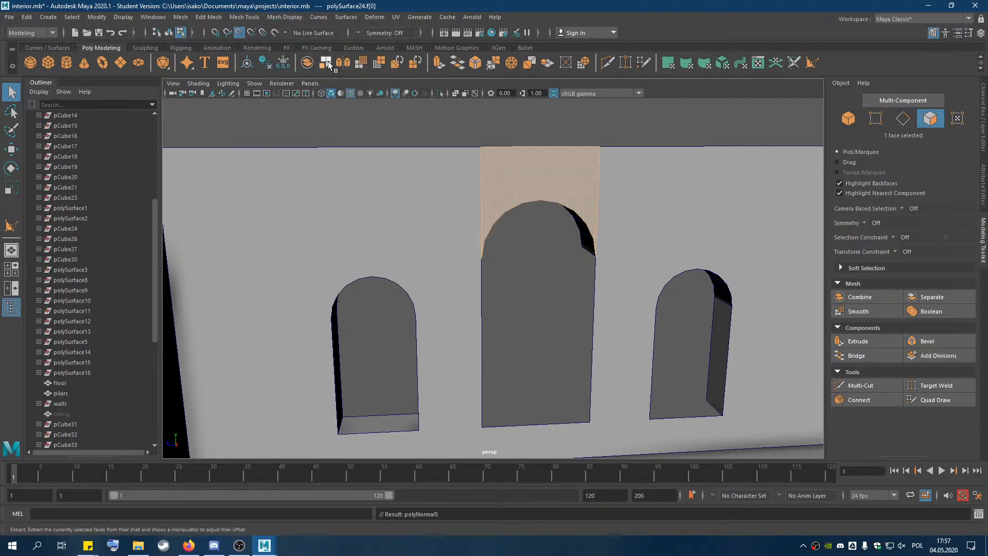
Create a four-point polygon from the exterior as the missing sill at the base of the side arched window.
{"action": "left_click_drag", "start_coordinate": [614, 261], "coordinate": [393, 315], "text": "alt"}
{"action": "left_click_drag", "start_coordinate": [454, 351], "coordinate": [391, 193], "text": "alt"}
{"action": "left_click", "coordinate": [812, 63]}
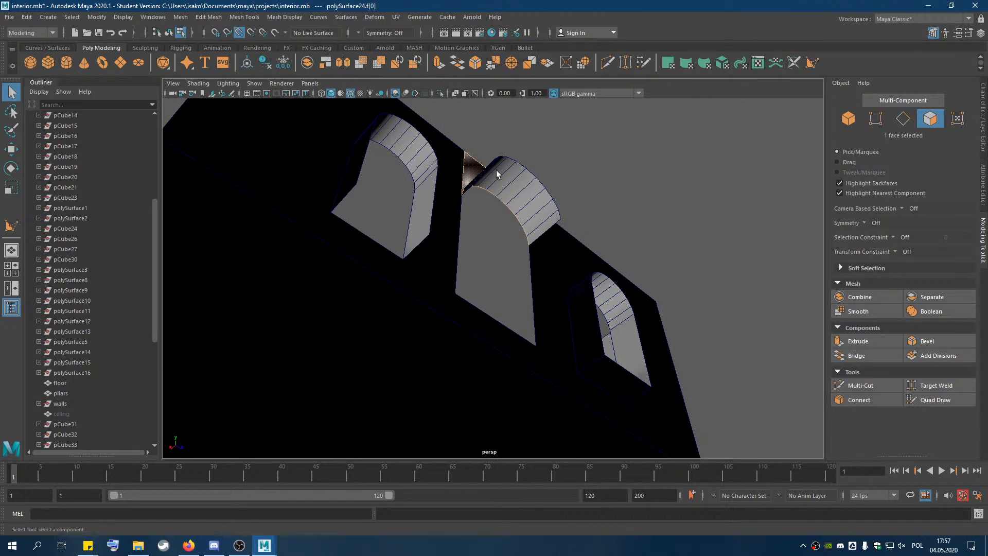
{"action": "left_click", "coordinate": [356, 183]}
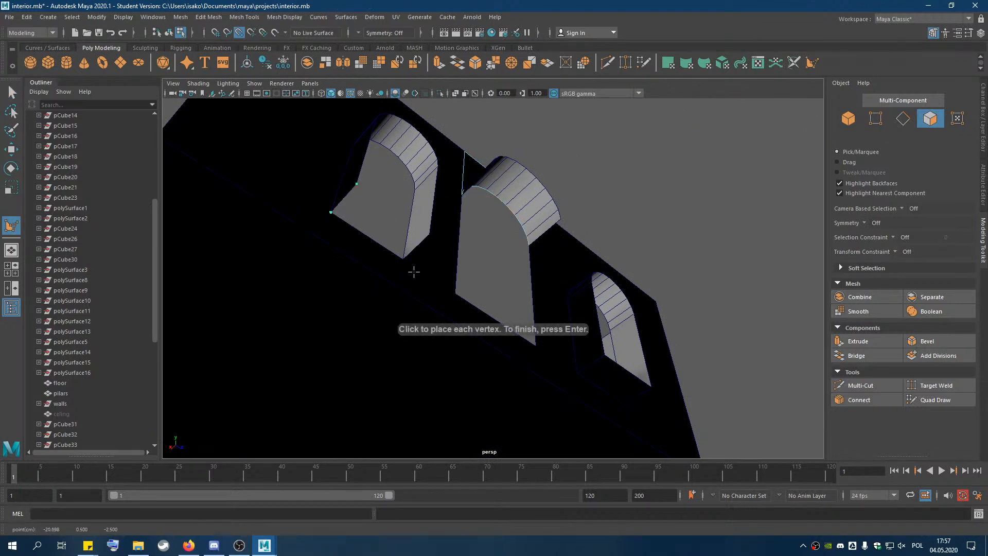
{"action": "left_click", "coordinate": [403, 259]}
{"action": "left_click", "coordinate": [429, 234]}
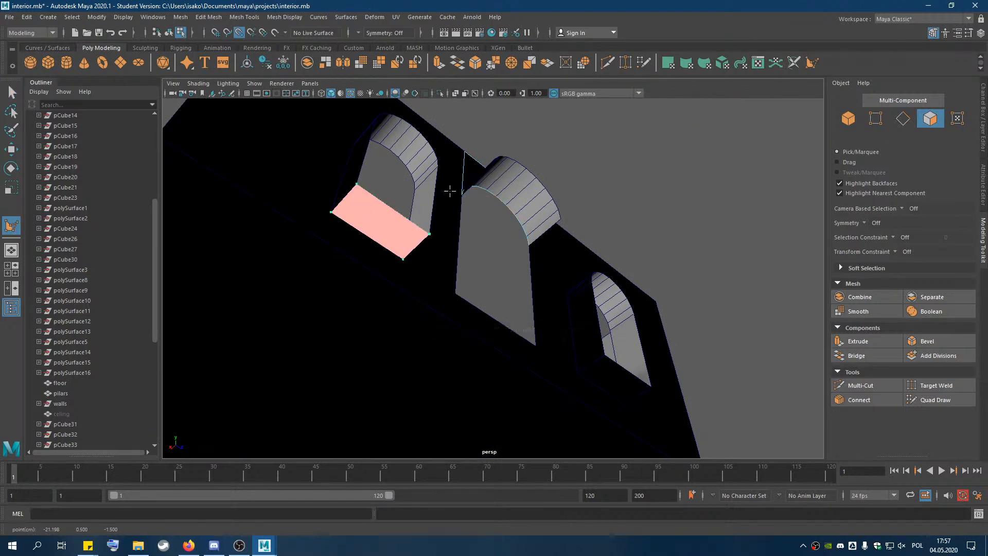
{"action": "key", "text": "Return"}
Reverse the normals of the new window sill face.
{"action": "left_click", "coordinate": [934, 123]}
{"action": "left_click", "coordinate": [934, 123]}
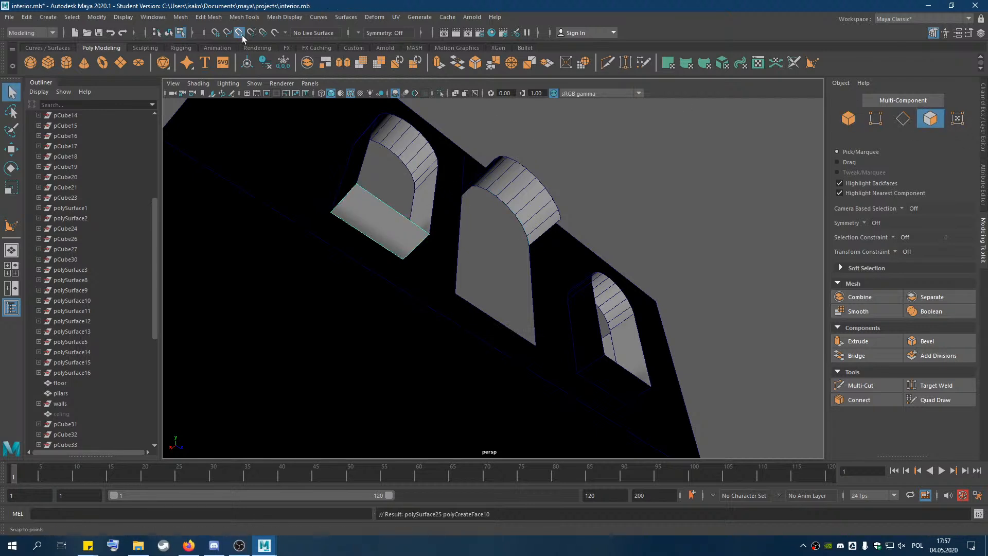
{"action": "left_click", "coordinate": [381, 222]}
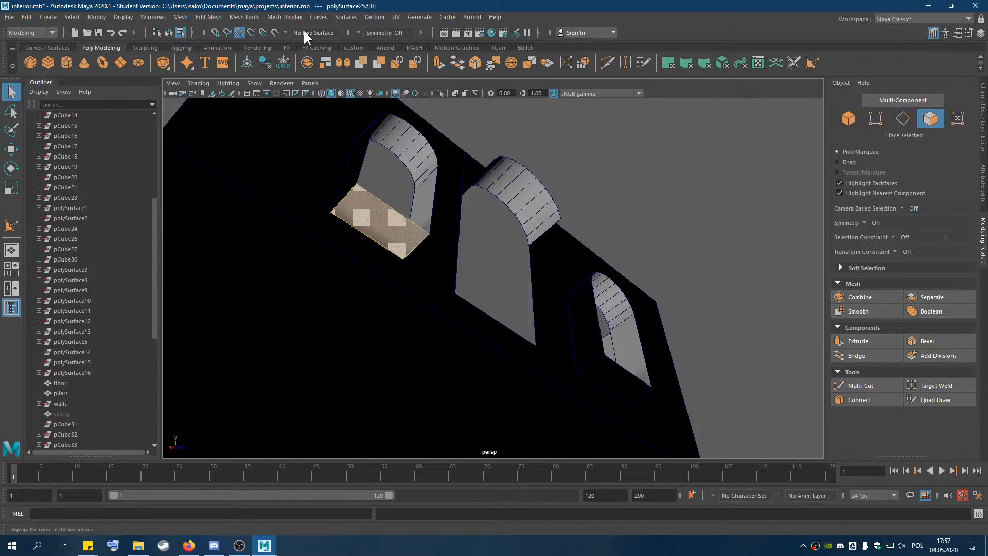
{"action": "left_click", "coordinate": [284, 17]}
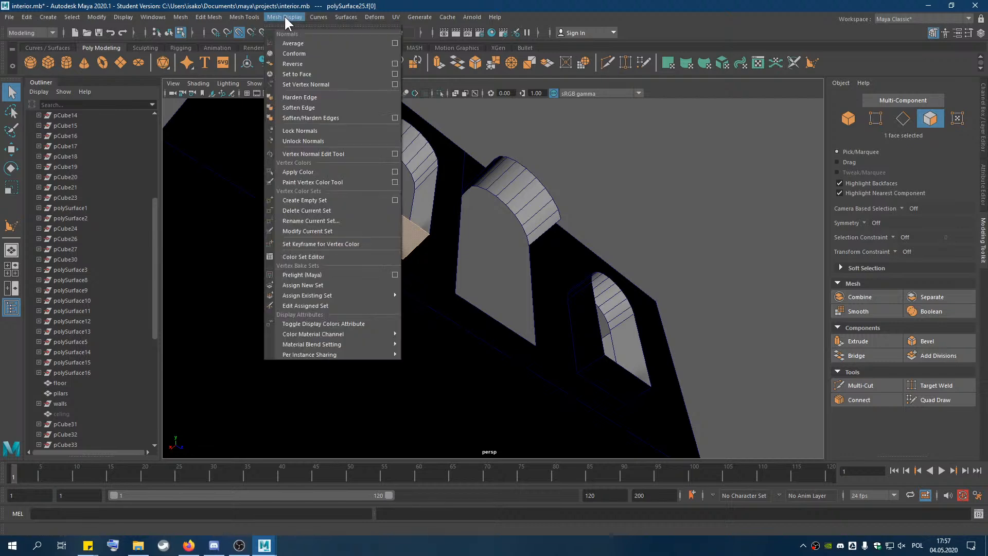
{"action": "left_click", "coordinate": [293, 63]}
Try to extrude the sill face sideways by 0.5 toward the central opening.
{"action": "mouse_move", "coordinate": [584, 213]}
{"action": "left_mouse_down", "text": "alt"}
{"action": "mouse_move", "coordinate": [481, 277]}
{"action": "mouse_move", "coordinate": [598, 267]}
{"action": "mouse_move", "coordinate": [533, 243]}
{"action": "mouse_move", "coordinate": [504, 265]}
{"action": "mouse_move", "coordinate": [542, 273]}
{"action": "mouse_move", "coordinate": [551, 264]}
{"action": "mouse_move", "coordinate": [520, 260]}
{"action": "mouse_move", "coordinate": [529, 256]}
{"action": "mouse_move", "coordinate": [481, 294]}
{"action": "mouse_move", "coordinate": [454, 234]}
{"action": "mouse_move", "coordinate": [482, 278]}
{"action": "left_mouse_up", "text": "alt"}
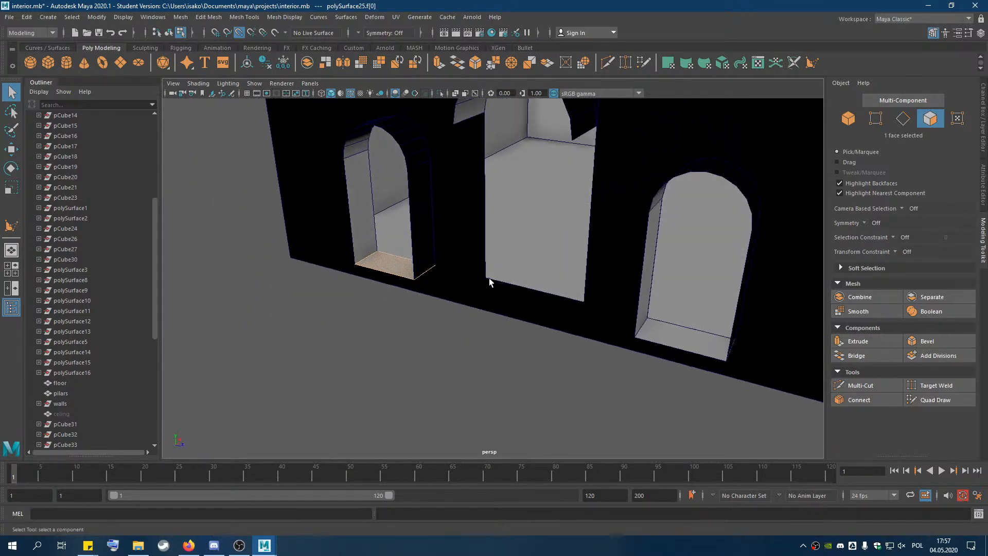
{"action": "left_click_drag", "start_coordinate": [560, 287], "coordinate": [474, 183], "text": "alt"}
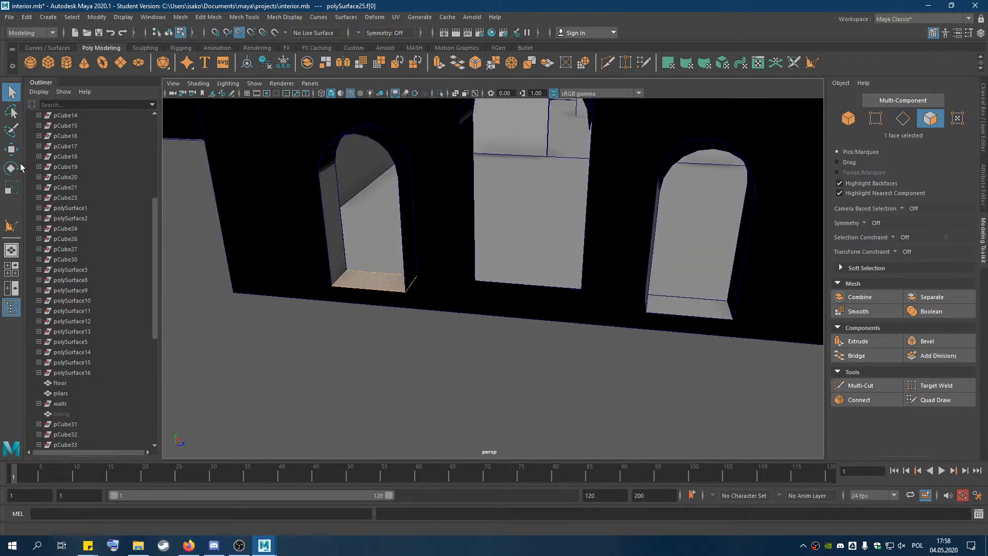
{"action": "key", "text": "w"}
{"action": "left_click_drag", "start_coordinate": [412, 292], "coordinate": [455, 307], "text": "shift"}
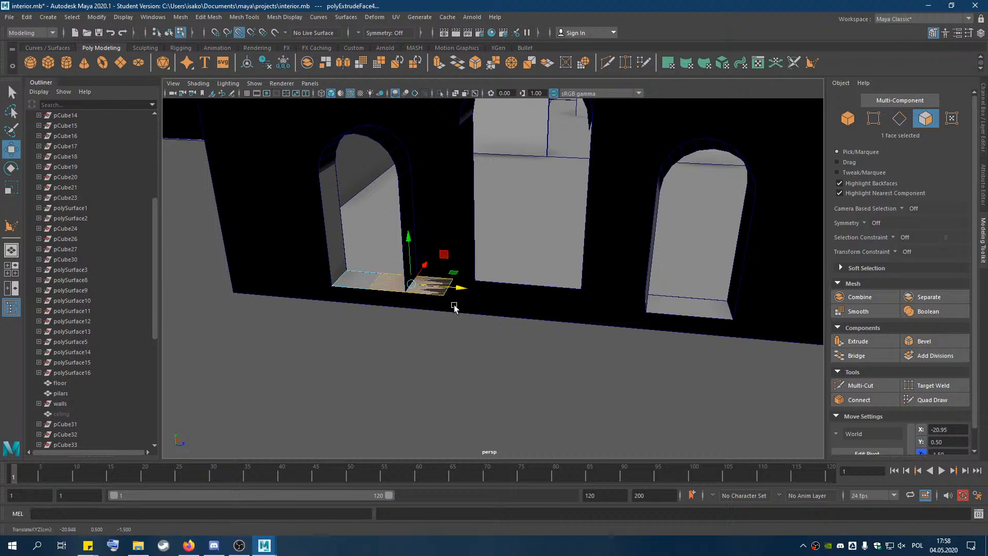
{"action": "left_click", "coordinate": [456, 302]}
{"action": "key", "text": "ctrl+z"}
{"action": "key", "text": "ctrl+z"}
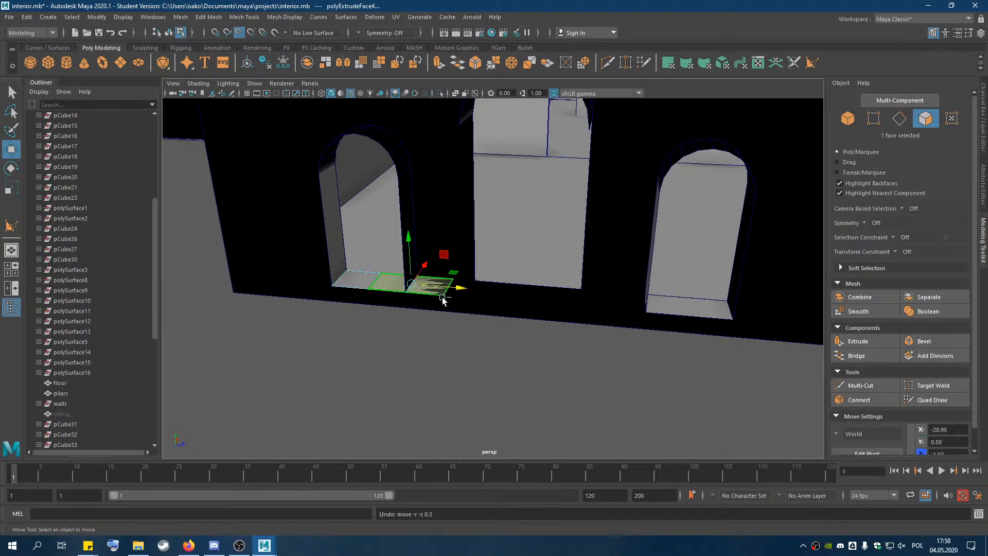
Try to separate the sill surface, and extract its face as its own piece.
{"action": "left_click", "coordinate": [928, 297]}
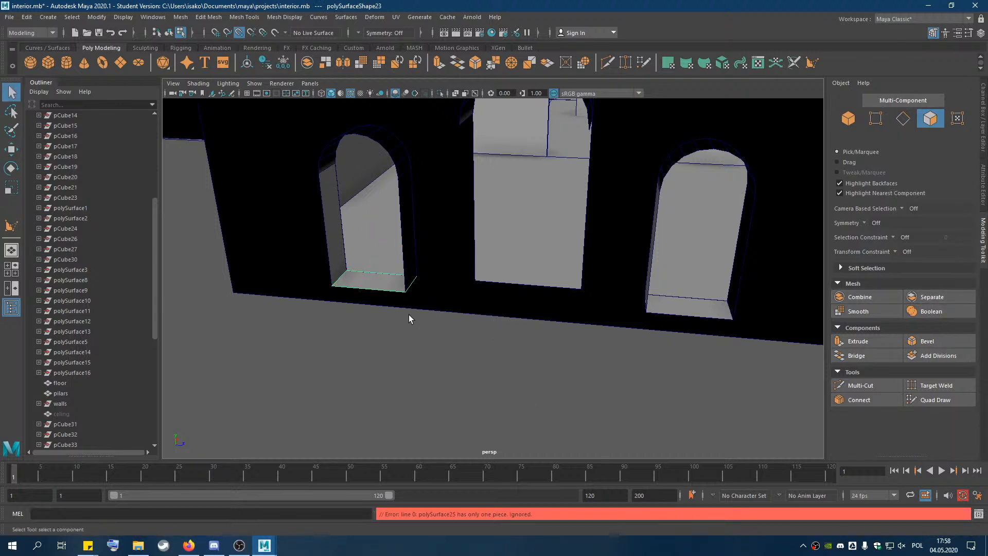
{"action": "left_click", "coordinate": [374, 281]}
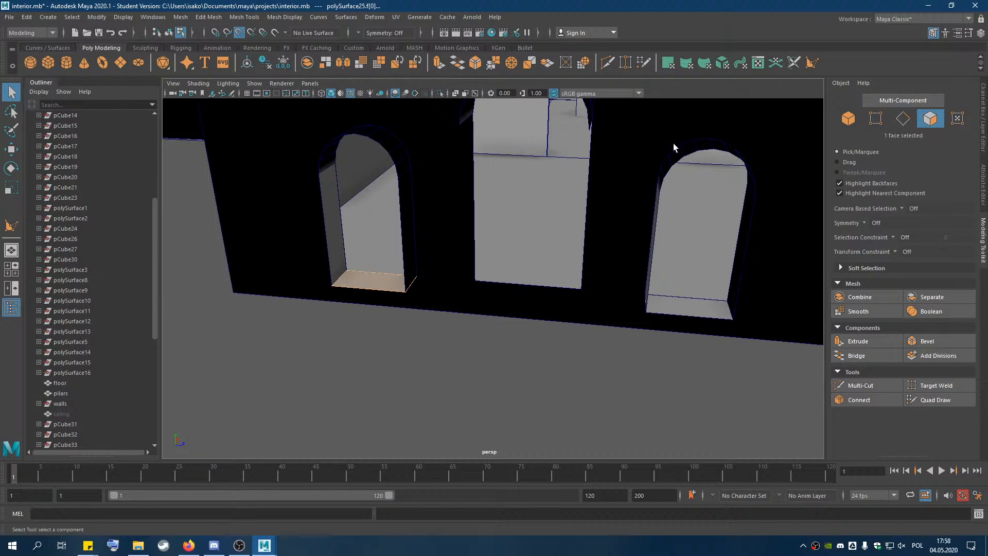
{"action": "left_click", "coordinate": [325, 63]}
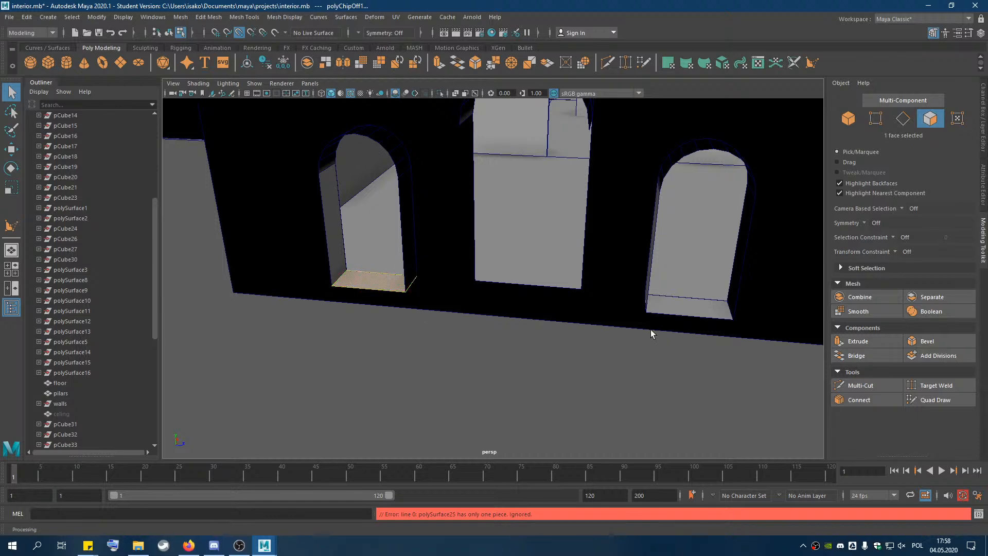
Duplicate the side window's sill surface and slide the copy along the wall to the base of the central opening.
{"action": "mouse_move", "coordinate": [494, 291]}
{"action": "left_mouse_down", "text": "alt"}
{"action": "mouse_move", "coordinate": [542, 238]}
{"action": "mouse_move", "coordinate": [481, 242]}
{"action": "mouse_move", "coordinate": [492, 288]}
{"action": "left_mouse_up", "text": "alt"}
{"action": "key", "text": "w"}
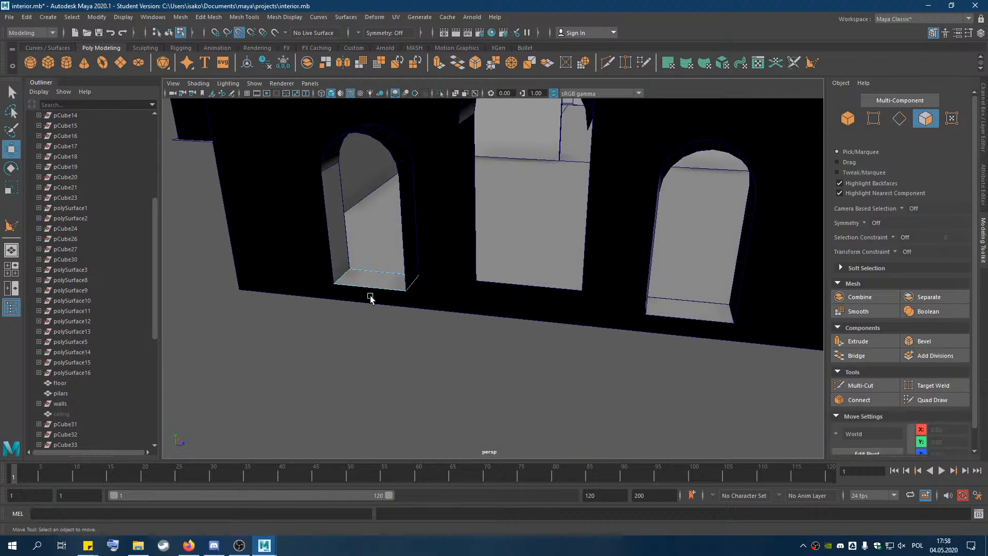
{"action": "left_click", "coordinate": [847, 118]}
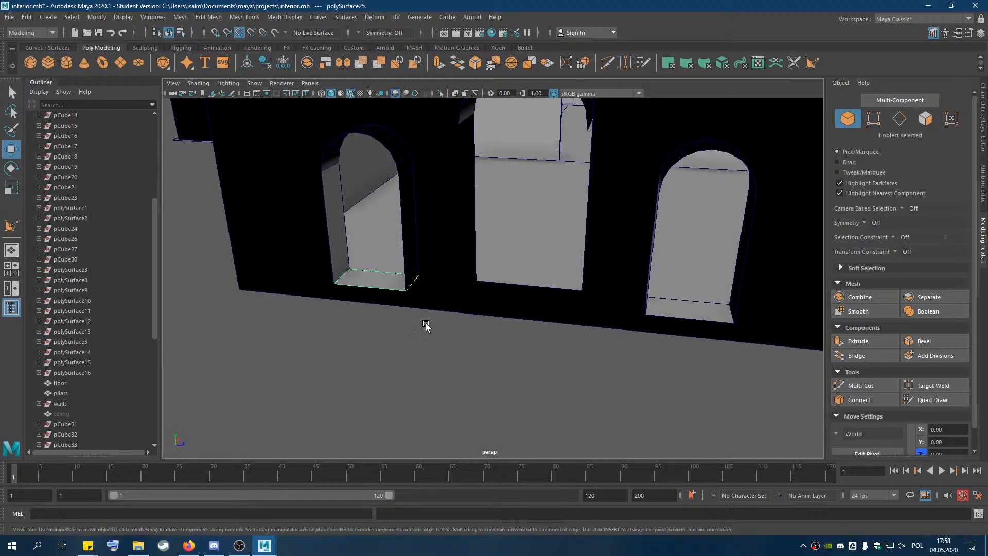
{"action": "left_click", "coordinate": [425, 267]}
{"action": "left_click", "coordinate": [376, 282]}
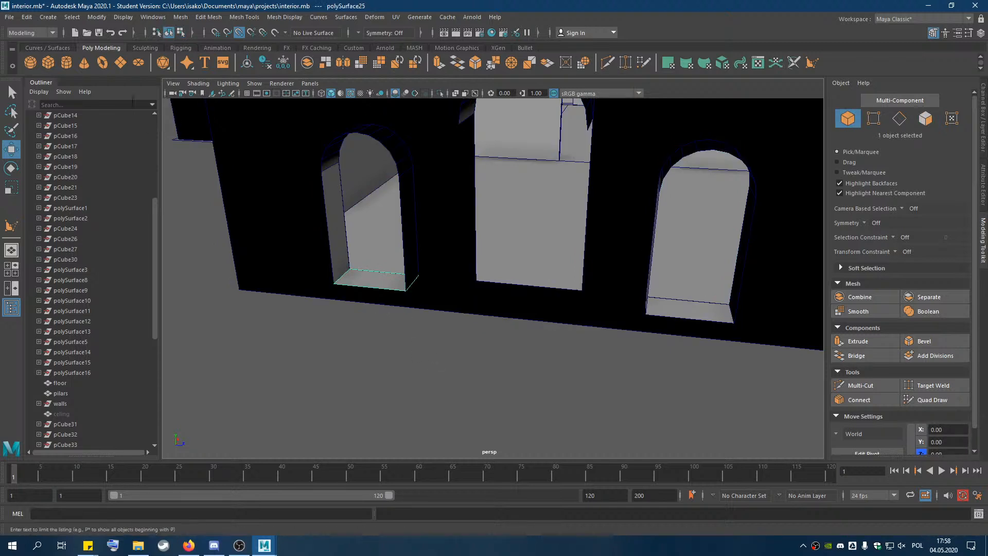
{"action": "scroll", "coordinate": [457, 249], "scroll_direction": "down", "scroll_amount": 5}
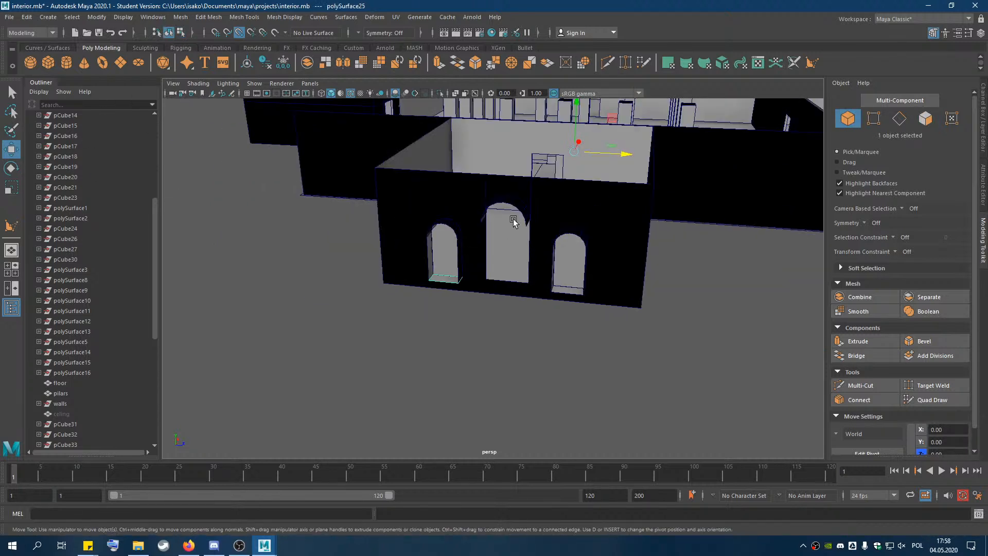
{"action": "scroll", "coordinate": [508, 232], "scroll_direction": "up", "scroll_amount": 4}
{"action": "scroll", "coordinate": [468, 246], "scroll_direction": "down", "scroll_amount": 1}
{"action": "left_click_drag", "start_coordinate": [641, 124], "coordinate": [576, 193], "text": "alt"}
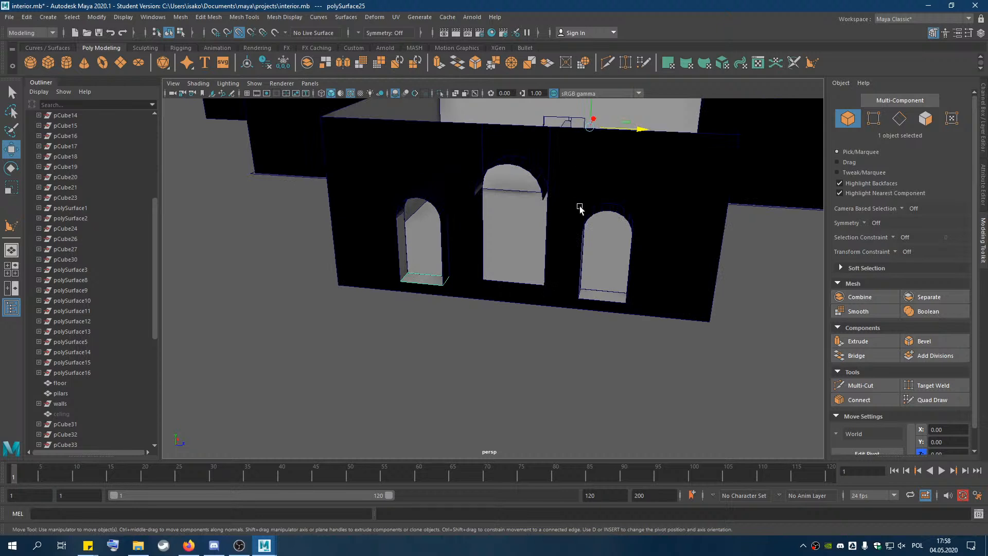
{"action": "mouse_move", "coordinate": [608, 128]}
{"action": "left_mouse_down", "text": "shift"}
{"action": "mouse_move", "coordinate": [651, 129]}
{"action": "mouse_move", "coordinate": [629, 129]}
{"action": "mouse_move", "coordinate": [637, 129]}
{"action": "left_mouse_up", "text": "shift"}
{"action": "scroll", "coordinate": [525, 216], "scroll_direction": "up", "scroll_amount": 4}
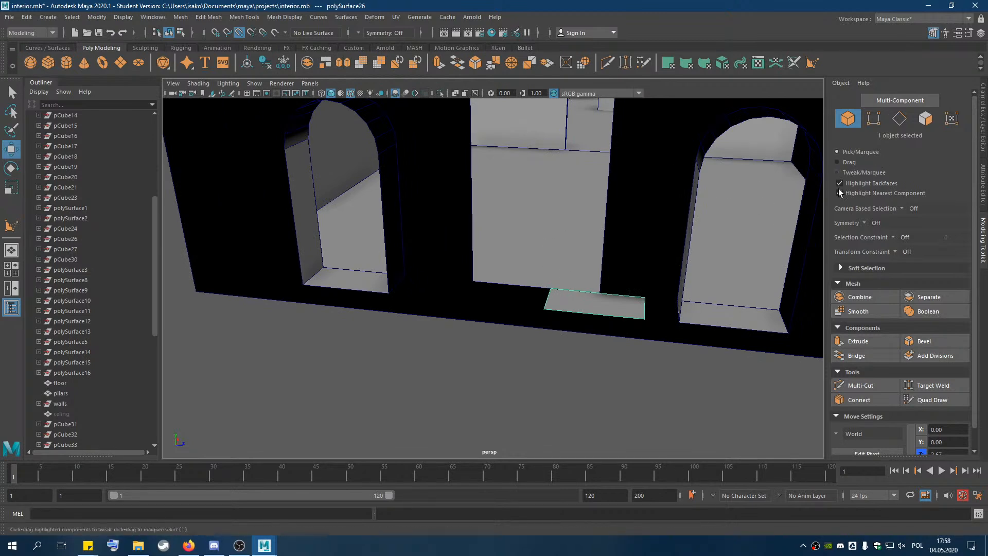
Combine the wall mesh with the side window's sill and the copied sill into one object.
{"action": "left_click", "coordinate": [624, 230], "text": "shift"}
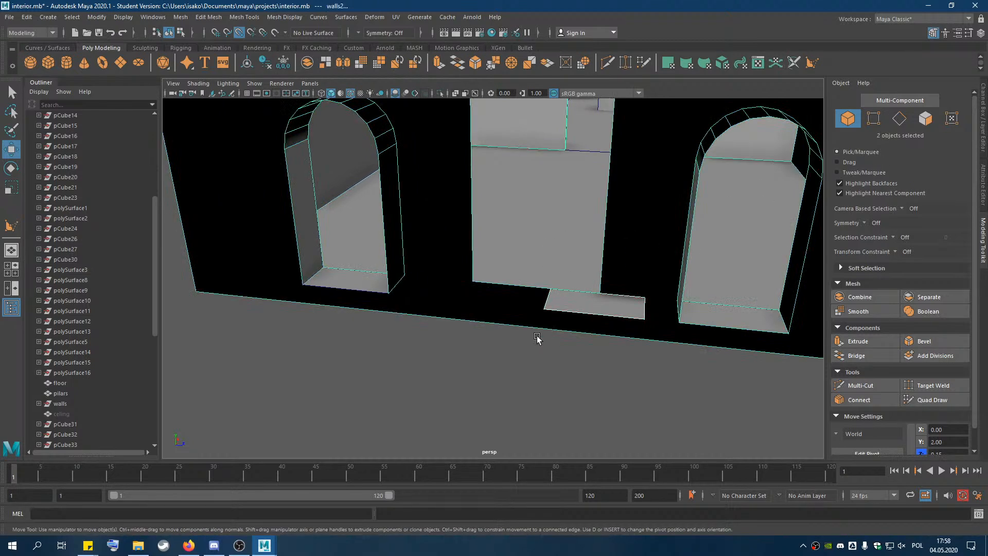
{"action": "left_click", "coordinate": [362, 287], "text": "shift"}
{"action": "left_click", "coordinate": [866, 298]}
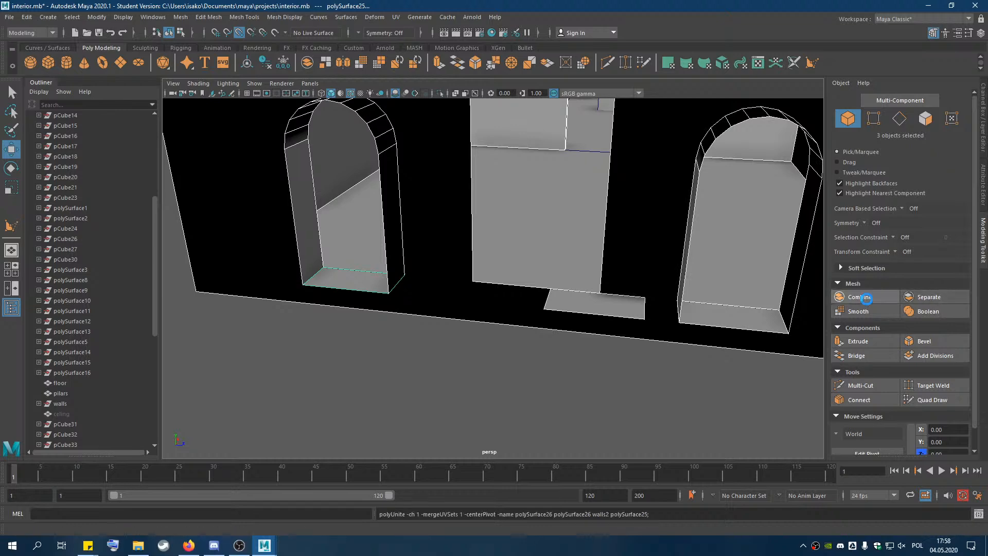
Slide the copied sill face back along the wall and align its two near-end vertices with the central opening's edge.
{"action": "left_click", "coordinate": [929, 125]}
{"action": "left_click", "coordinate": [607, 311]}
{"action": "left_click_drag", "start_coordinate": [634, 309], "coordinate": [505, 298]}
{"action": "left_click", "coordinate": [874, 118]}
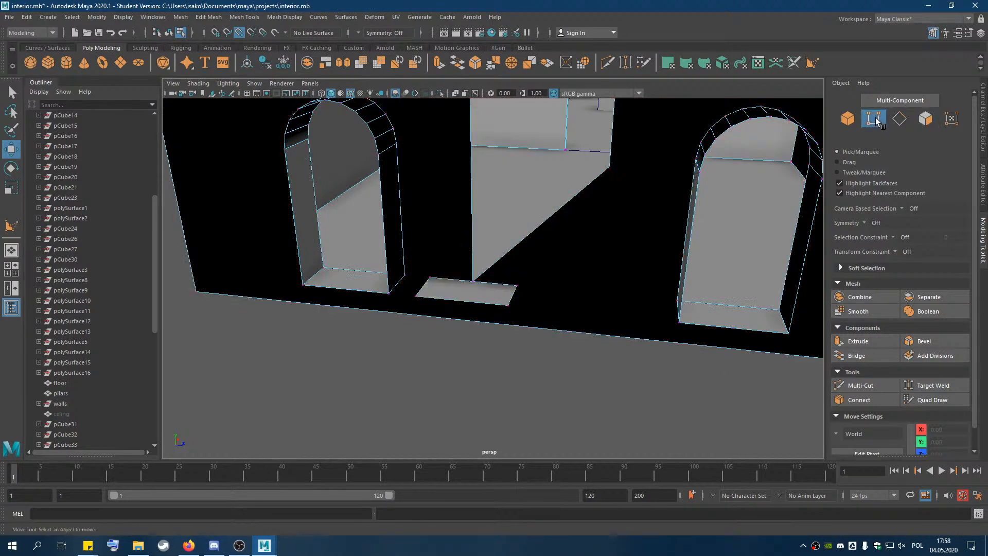
{"action": "left_click", "coordinate": [430, 279]}
{"action": "left_click", "coordinate": [416, 297], "text": "shift"}
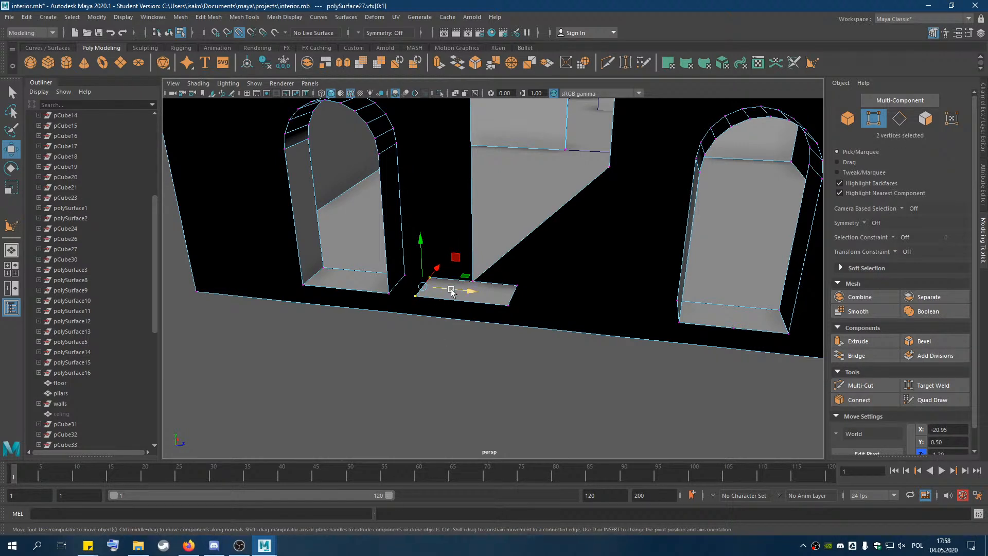
{"action": "left_click_drag", "start_coordinate": [478, 302], "coordinate": [520, 301]}
Lower the central opening's far-side wall vertex, and stretch the sill's other two vertices to the opening's far edge.
{"action": "left_click", "coordinate": [609, 171]}
{"action": "left_click_drag", "start_coordinate": [612, 137], "coordinate": [602, 263]}
{"action": "left_click", "coordinate": [516, 285]}
{"action": "left_click", "coordinate": [509, 303], "text": "shift"}
{"action": "left_click_drag", "start_coordinate": [533, 298], "coordinate": [616, 300]}
{"action": "middle_click_drag", "start_coordinate": [589, 271], "coordinate": [525, 315], "text": "alt"}
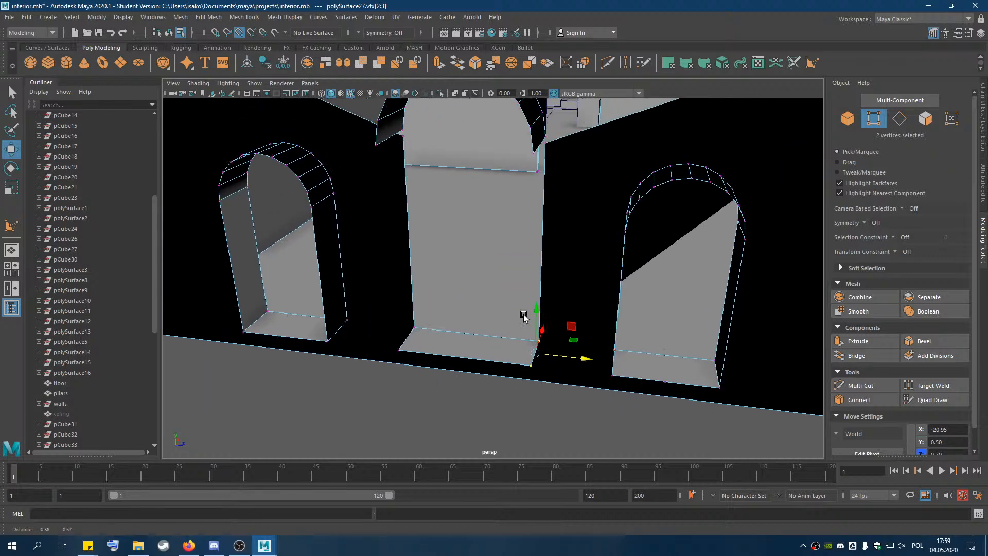
Create a four-point polygon as the inner side face of the central opening, from the sill up to the arch.
{"action": "left_click", "coordinate": [927, 120]}
{"action": "left_click", "coordinate": [812, 62]}
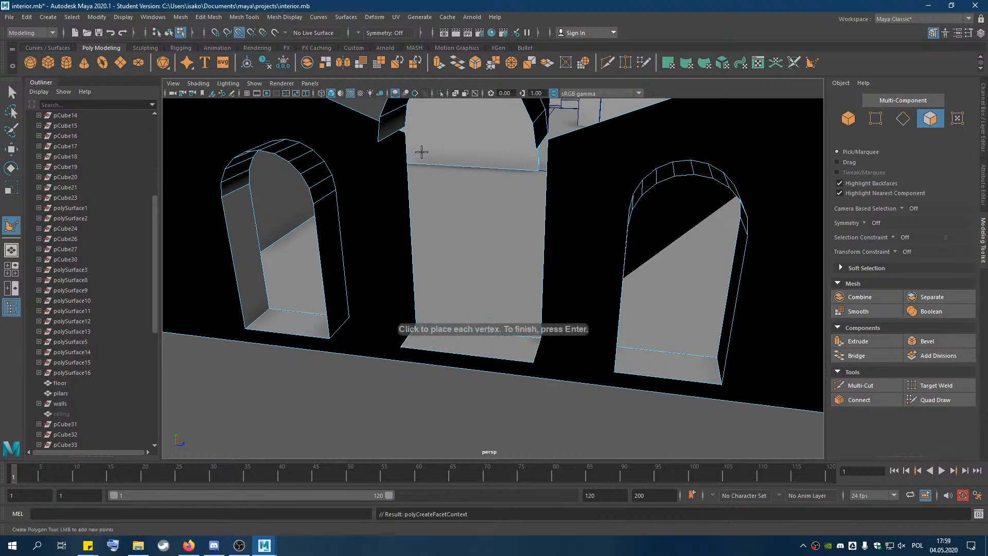
{"action": "left_click_drag", "start_coordinate": [413, 145], "coordinate": [558, 151], "text": "alt"}
{"action": "left_click_drag", "start_coordinate": [410, 210], "coordinate": [449, 199], "text": "alt"}
{"action": "scroll", "coordinate": [449, 199], "scroll_direction": "up", "scroll_amount": 3}
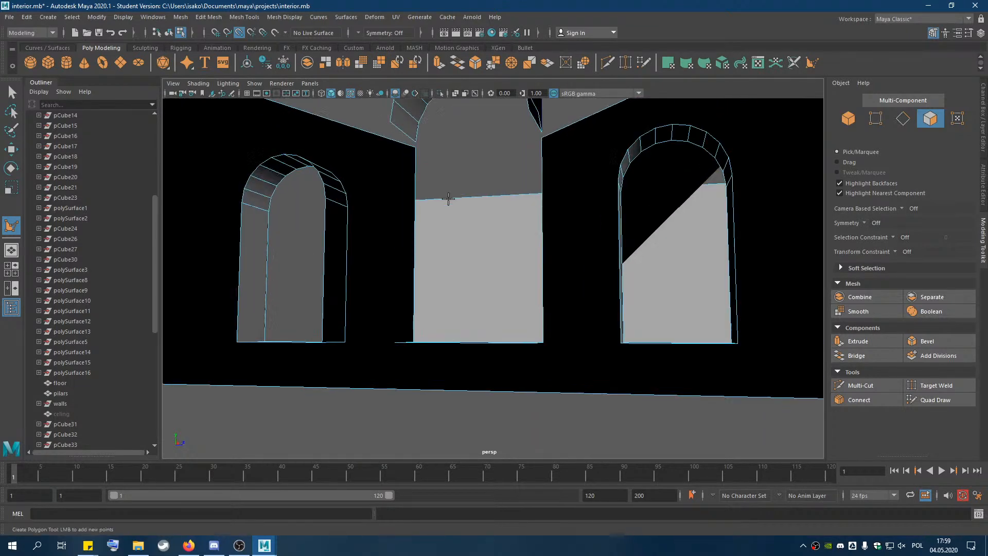
{"action": "left_click_drag", "start_coordinate": [421, 152], "coordinate": [428, 313], "text": "alt"}
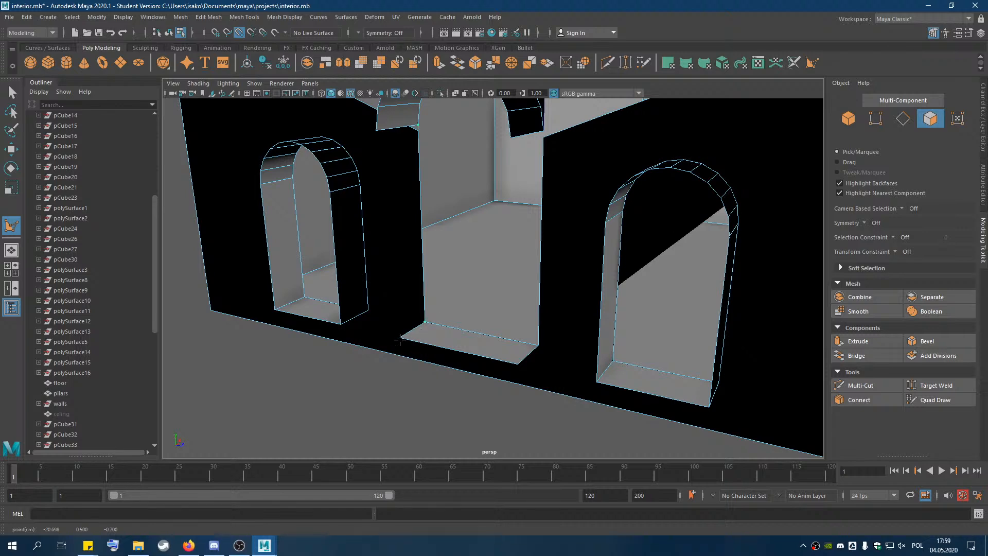
{"action": "left_click", "coordinate": [377, 132]}
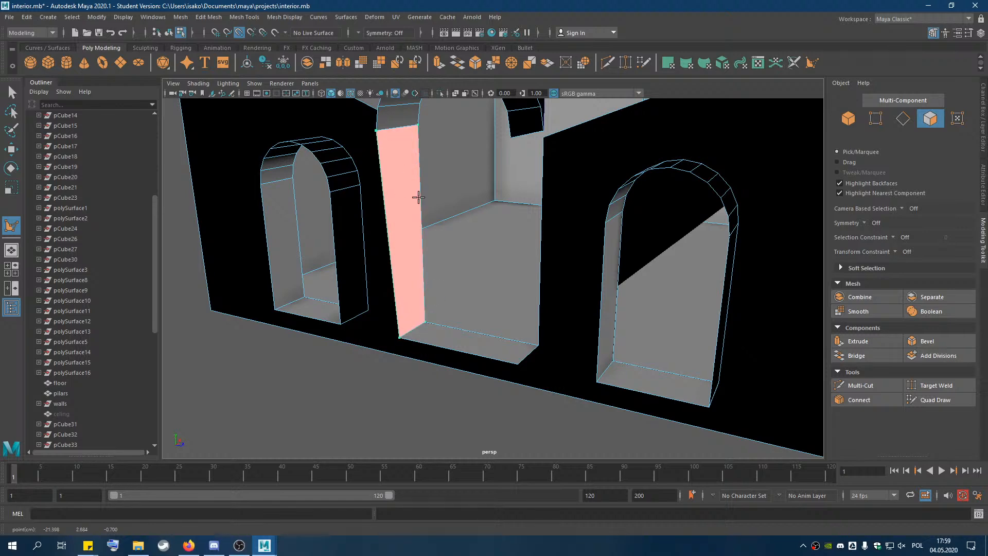
{"action": "mouse_move", "coordinate": [440, 248]}
{"action": "left_mouse_down", "text": "alt"}
{"action": "mouse_move", "coordinate": [470, 217]}
{"action": "mouse_move", "coordinate": [508, 236]}
{"action": "mouse_move", "coordinate": [489, 267]}
{"action": "mouse_move", "coordinate": [373, 214]}
{"action": "mouse_move", "coordinate": [397, 221]}
{"action": "mouse_move", "coordinate": [400, 247]}
{"action": "mouse_move", "coordinate": [461, 253]}
{"action": "left_mouse_up", "text": "alt"}
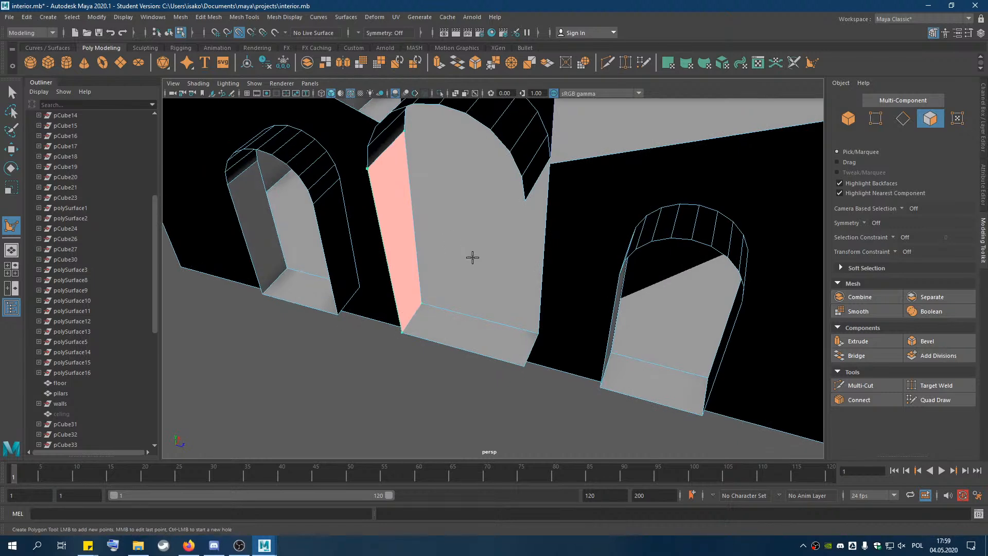
{"action": "mouse_move", "coordinate": [435, 211]}
{"action": "left_mouse_down", "text": "alt"}
{"action": "mouse_move", "coordinate": [406, 216]}
{"action": "mouse_move", "coordinate": [481, 218]}
{"action": "mouse_move", "coordinate": [438, 218]}
{"action": "left_mouse_up", "text": "alt"}
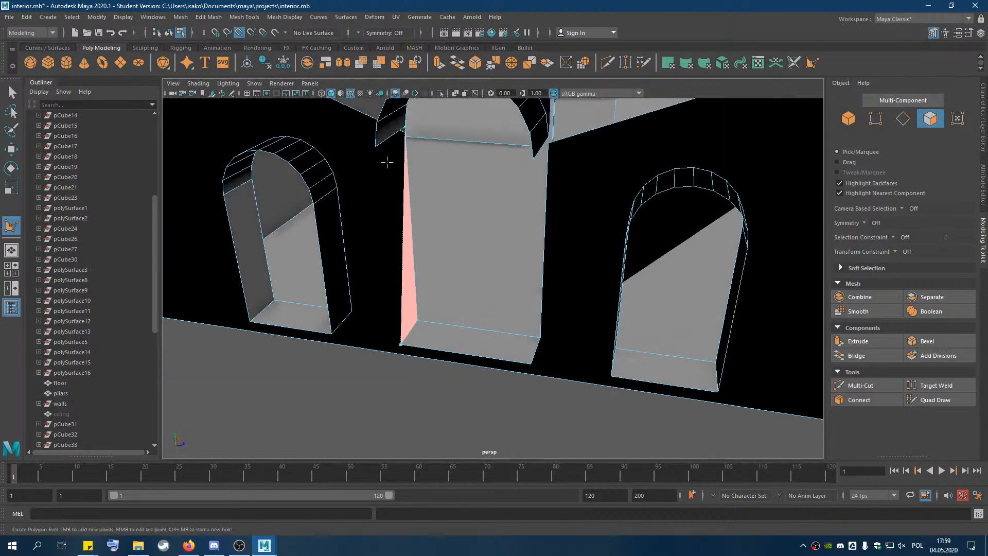
{"action": "left_click", "coordinate": [442, 252], "text": "shift"}
{"action": "key", "text": "w"}
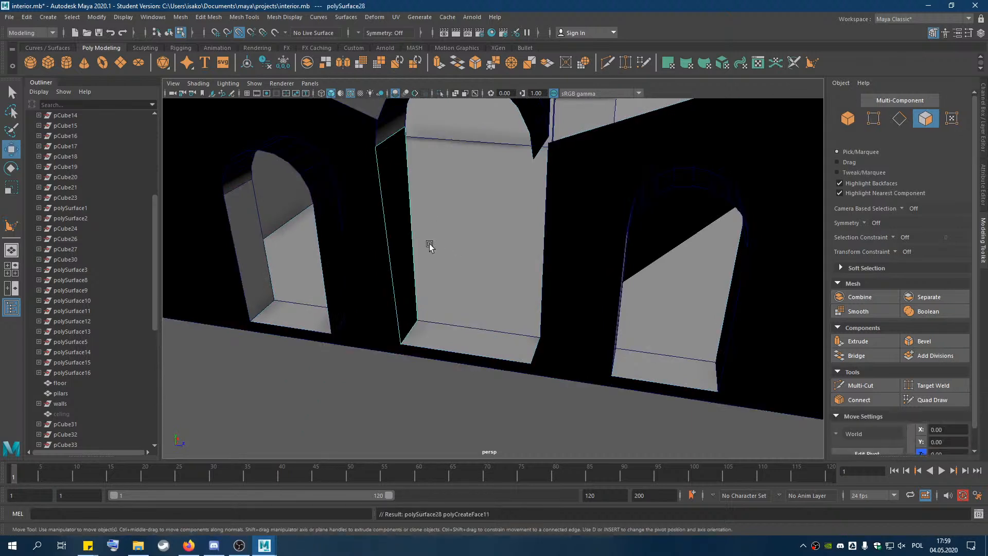
Reverse the normals of the new side face in the central opening.
{"action": "left_click", "coordinate": [393, 169]}
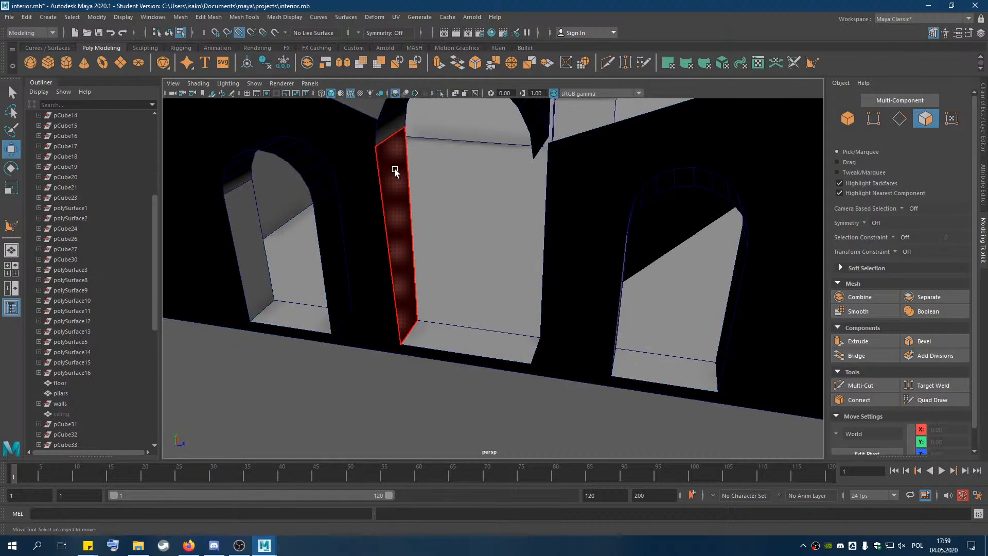
{"action": "left_click", "coordinate": [277, 17]}
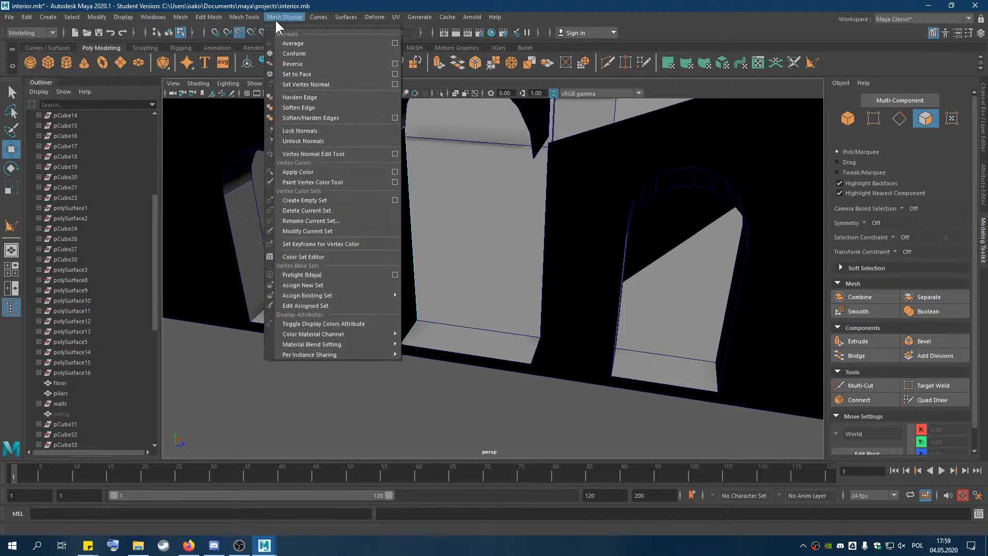
{"action": "left_click", "coordinate": [302, 64]}
{"action": "left_click_drag", "start_coordinate": [437, 302], "coordinate": [521, 287], "text": "alt"}
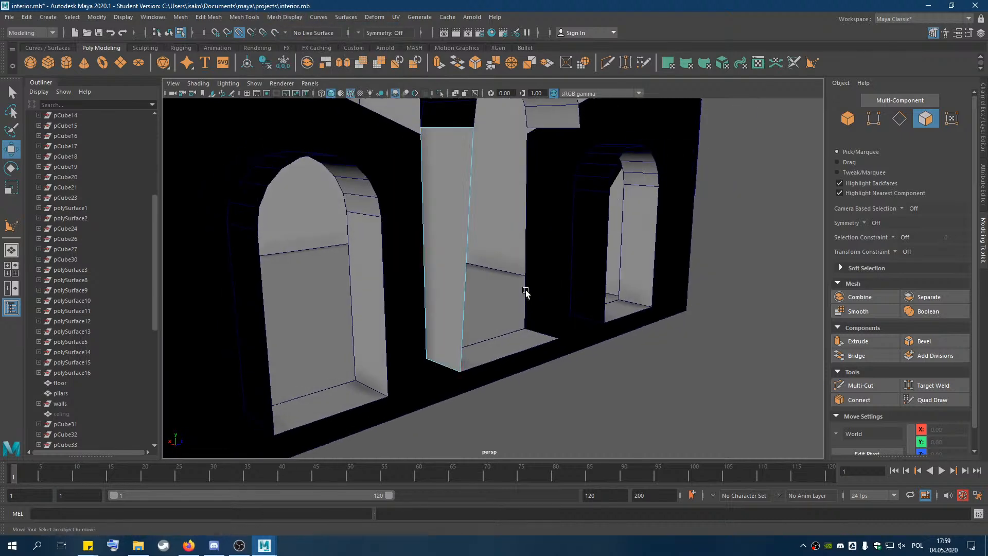
{"action": "left_click", "coordinate": [453, 194]}
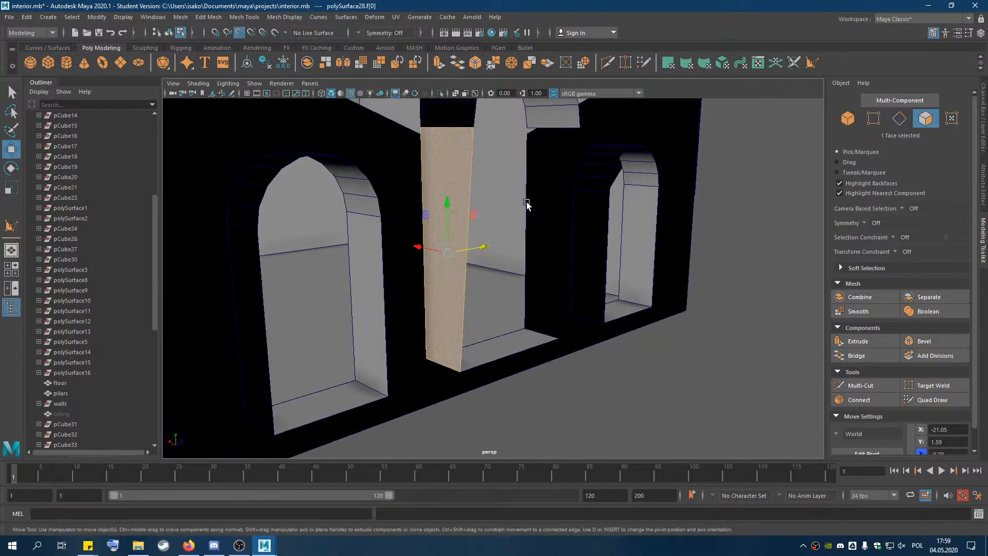
{"action": "left_click", "coordinate": [245, 17]}
{"action": "mouse_move", "coordinate": [285, 17]}
{"action": "left_click", "coordinate": [301, 62]}
{"action": "mouse_move", "coordinate": [612, 321]}
{"action": "left_mouse_down", "text": "alt"}
{"action": "mouse_move", "coordinate": [516, 329]}
{"action": "mouse_move", "coordinate": [600, 325]}
{"action": "left_mouse_up", "text": "alt"}
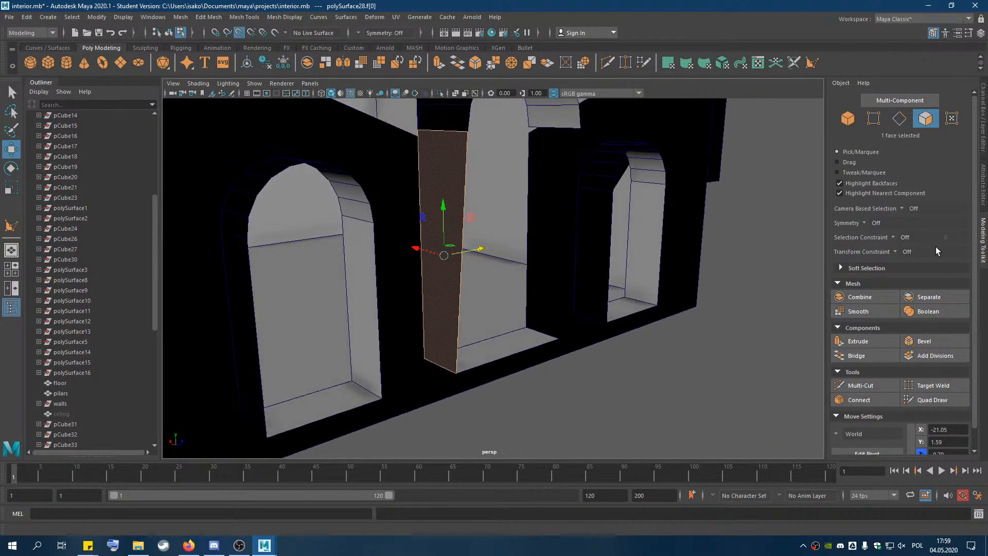
Create a matching four-point polygon for the opposite inner side of the central opening, between sill and arch.
{"action": "left_click", "coordinate": [813, 62]}
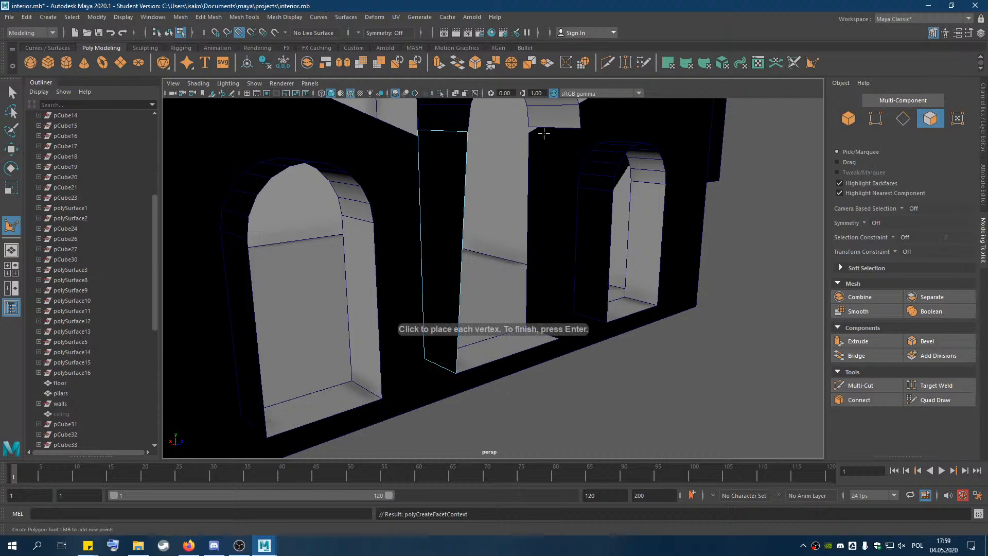
{"action": "left_click", "coordinate": [559, 338]}
{"action": "left_click", "coordinate": [525, 327]}
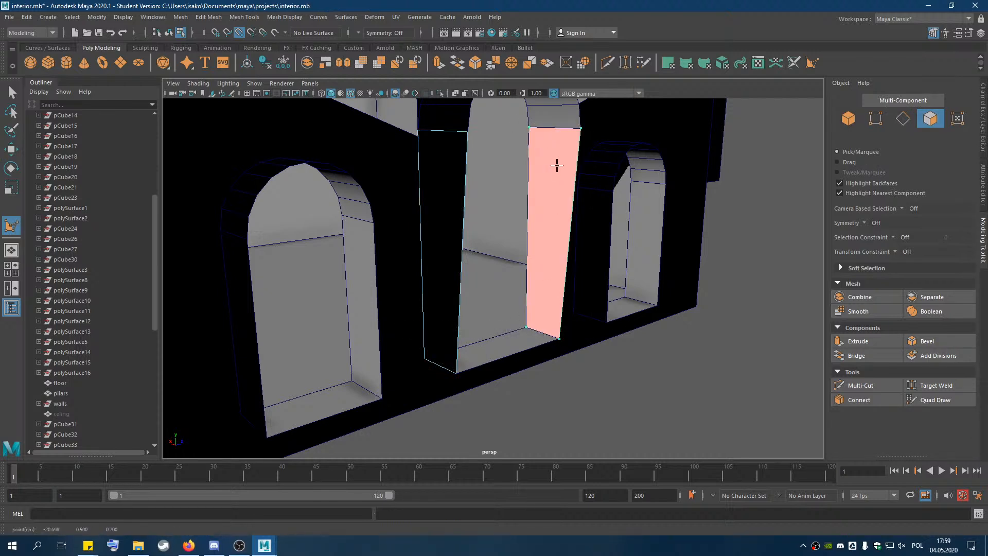
{"action": "key", "text": "Return"}
{"action": "key", "text": "w"}
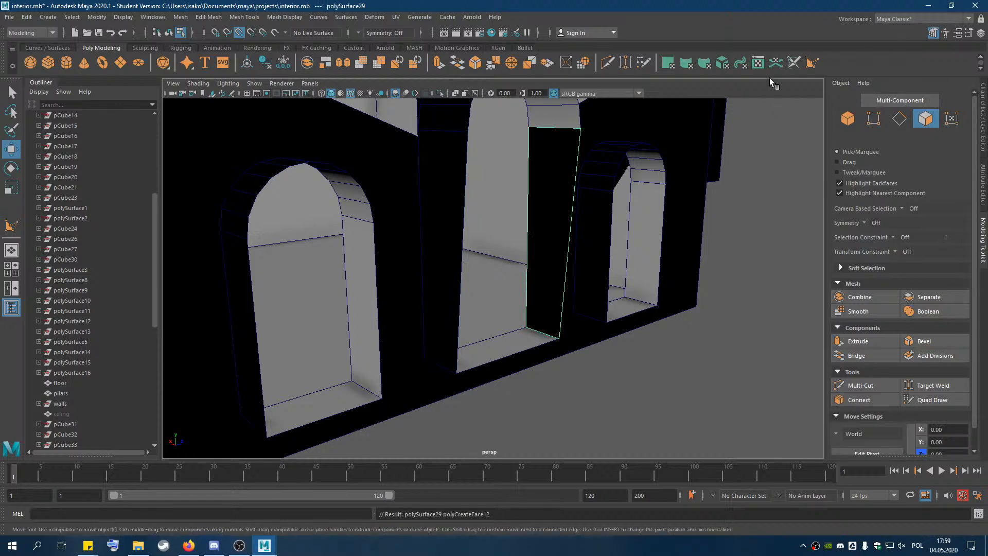
Reverse the normals of the opposite side face in the central opening.
{"action": "left_click", "coordinate": [559, 151]}
{"action": "left_click", "coordinate": [926, 123]}
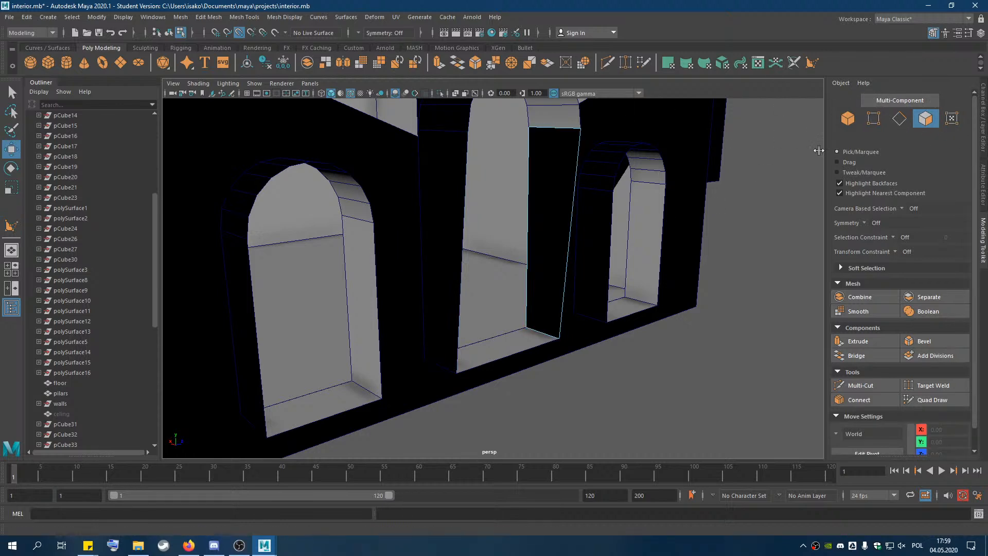
{"action": "left_click", "coordinate": [550, 148]}
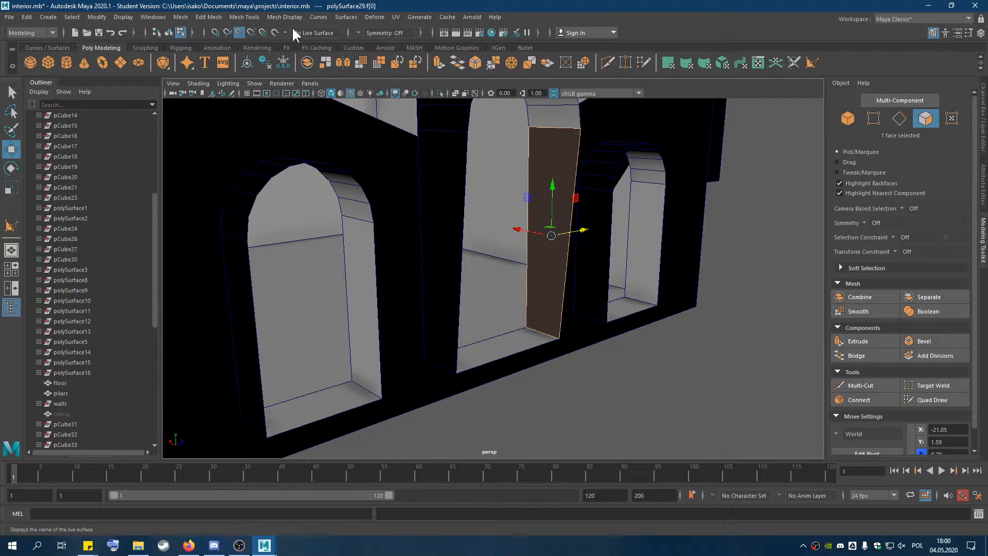
{"action": "left_click", "coordinate": [249, 17]}
{"action": "mouse_move", "coordinate": [273, 18]}
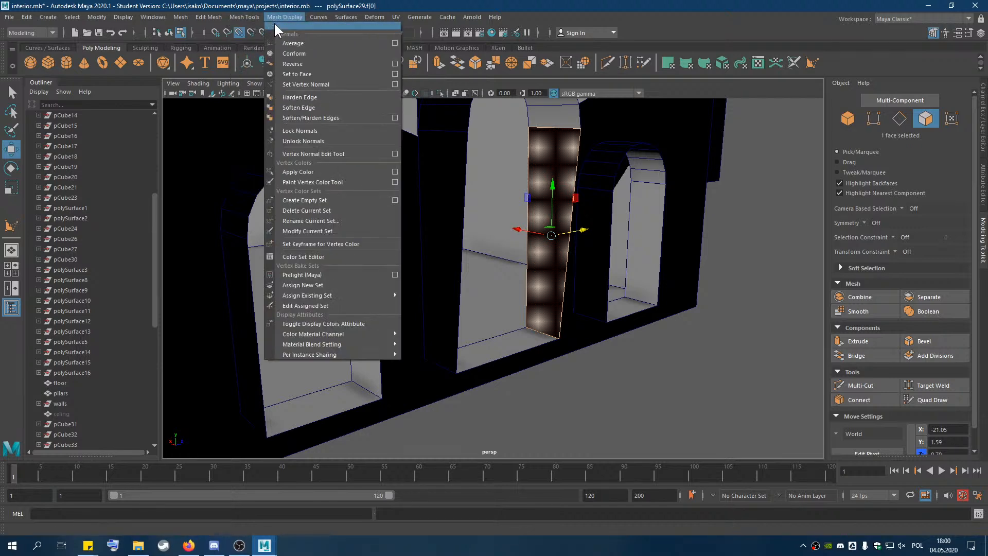
{"action": "left_click", "coordinate": [299, 64]}
{"action": "left_click_drag", "start_coordinate": [616, 156], "coordinate": [498, 165], "text": "alt"}
{"action": "scroll", "coordinate": [489, 162], "scroll_direction": "up", "scroll_amount": 2}
{"action": "middle_click_drag", "start_coordinate": [489, 162], "coordinate": [487, 256], "text": "alt"}
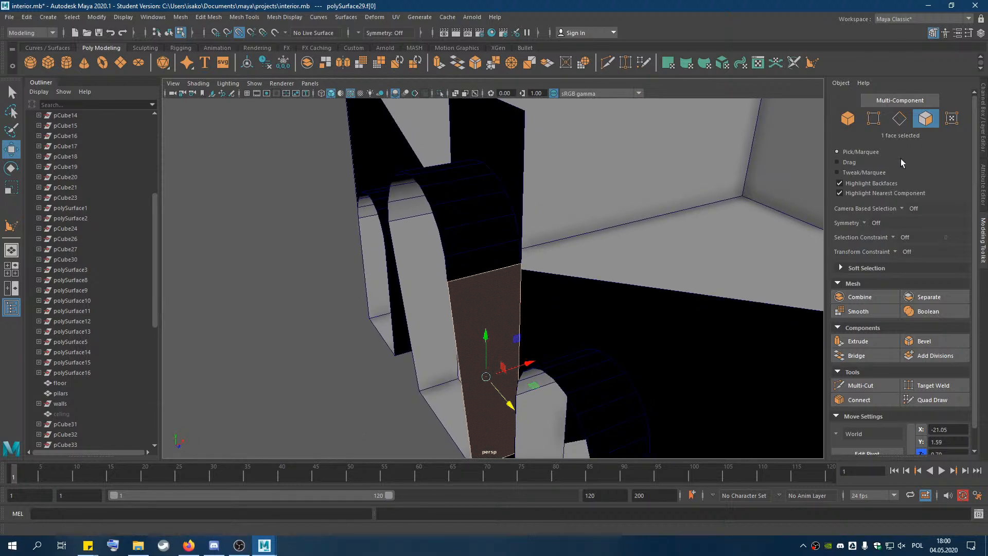
{"action": "left_click", "coordinate": [876, 119]}
{"action": "left_click", "coordinate": [904, 122]}
{"action": "left_click", "coordinate": [447, 265]}
{"action": "double_click", "coordinate": [440, 245]}
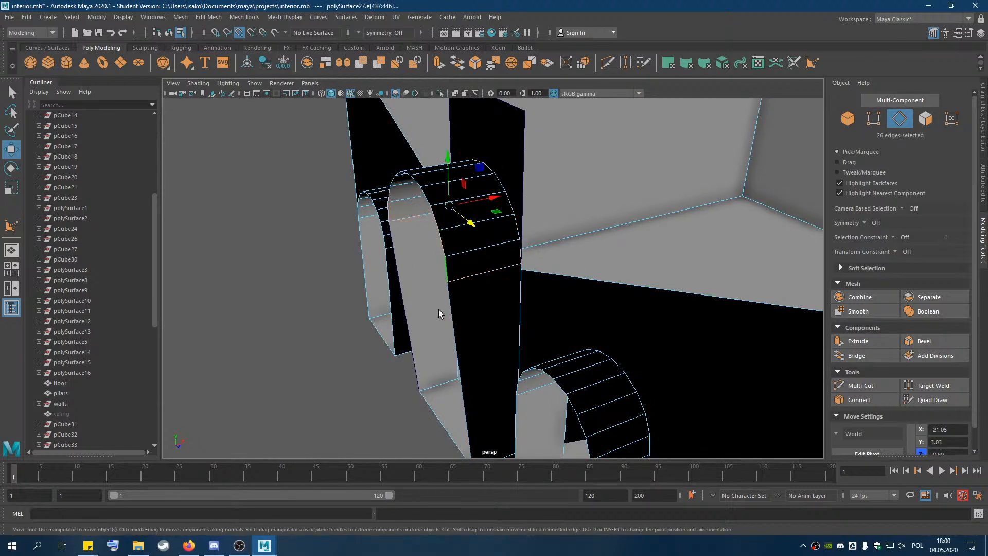
Try to move the central arch's outer rim vertices inward by 0.2 along X, and undo the move.
{"action": "left_click", "coordinate": [875, 121]}
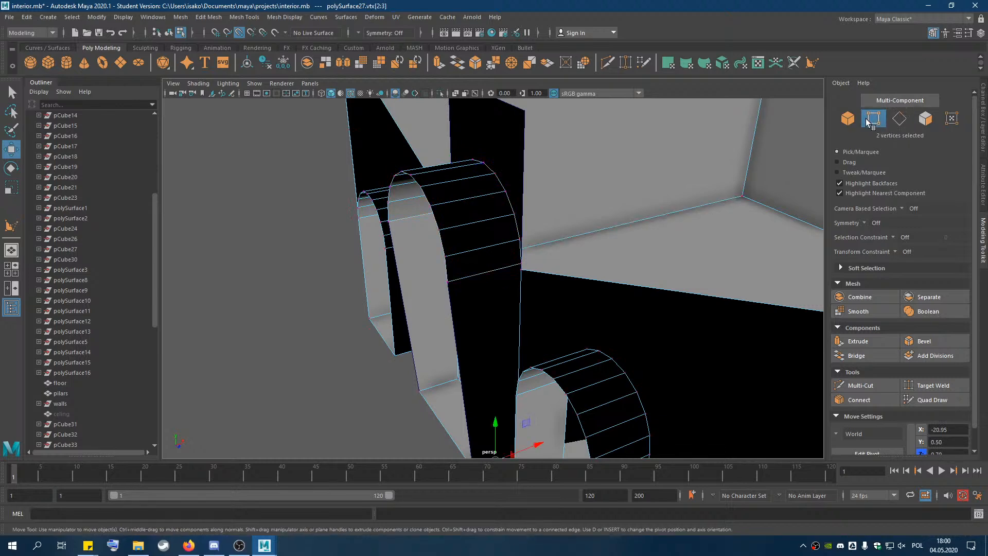
{"action": "left_click_drag", "start_coordinate": [456, 221], "coordinate": [428, 198], "text": "alt"}
{"action": "left_click_drag", "start_coordinate": [368, 136], "coordinate": [415, 215]}
{"action": "left_click_drag", "start_coordinate": [442, 185], "coordinate": [447, 231]}
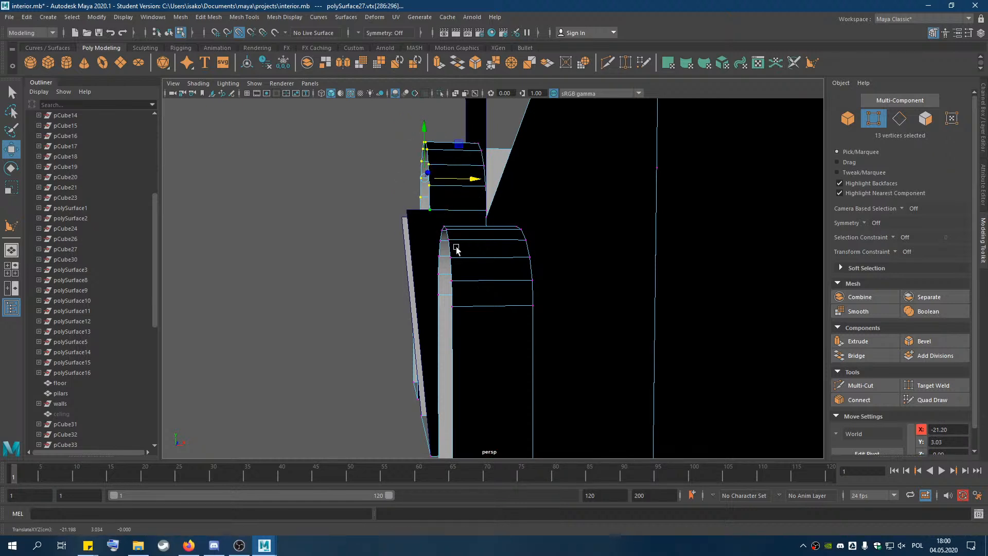
{"action": "key", "text": "ctrl+z"}
{"action": "left_click_drag", "start_coordinate": [341, 122], "coordinate": [419, 238]}
{"action": "left_click_drag", "start_coordinate": [443, 179], "coordinate": [445, 225]}
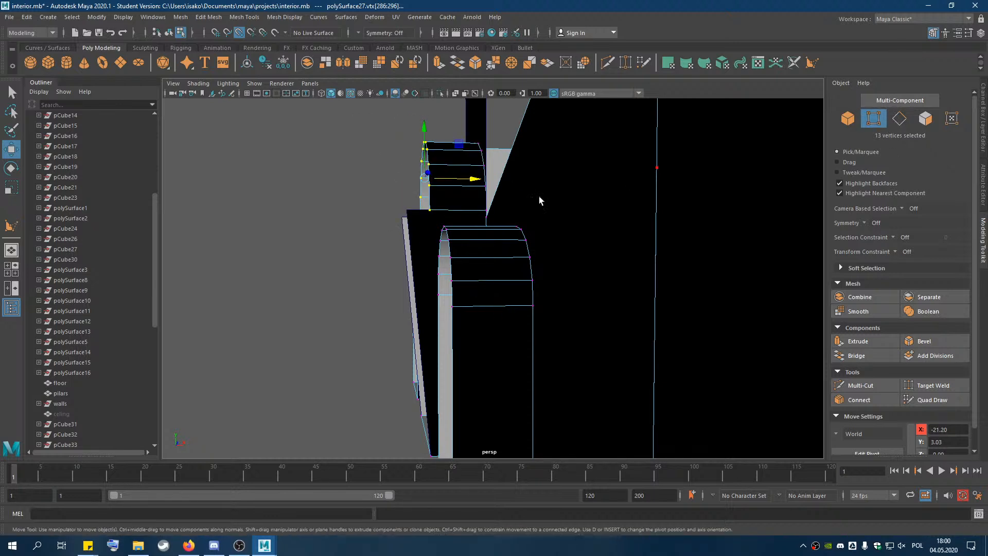
{"action": "key", "text": "ctrl+z"}
{"action": "left_click", "coordinate": [874, 121]}
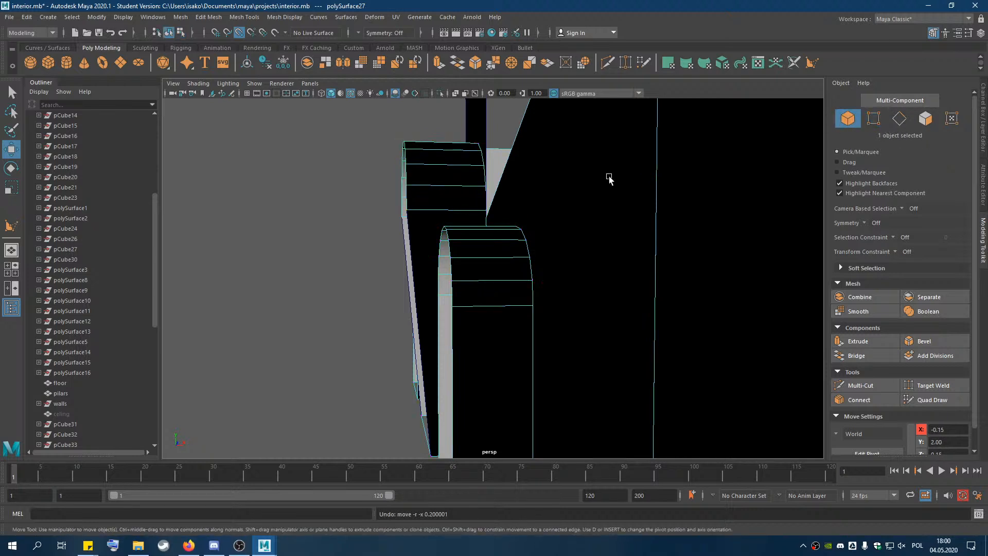
Combine the selected surface with the central arch and the adjoining window wall surface into one mesh.
{"action": "left_click", "coordinate": [422, 173], "text": "shift"}
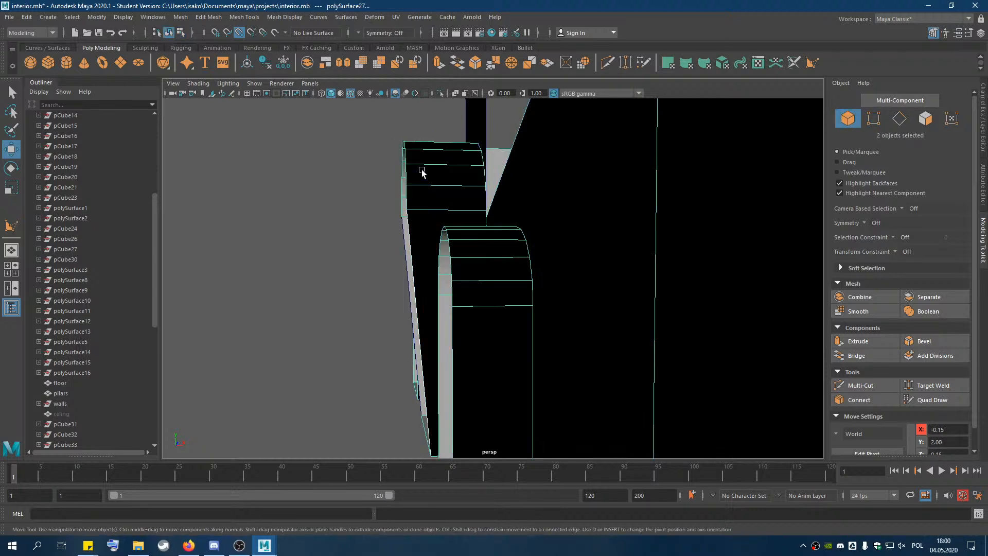
{"action": "left_click", "coordinate": [406, 239], "text": "shift"}
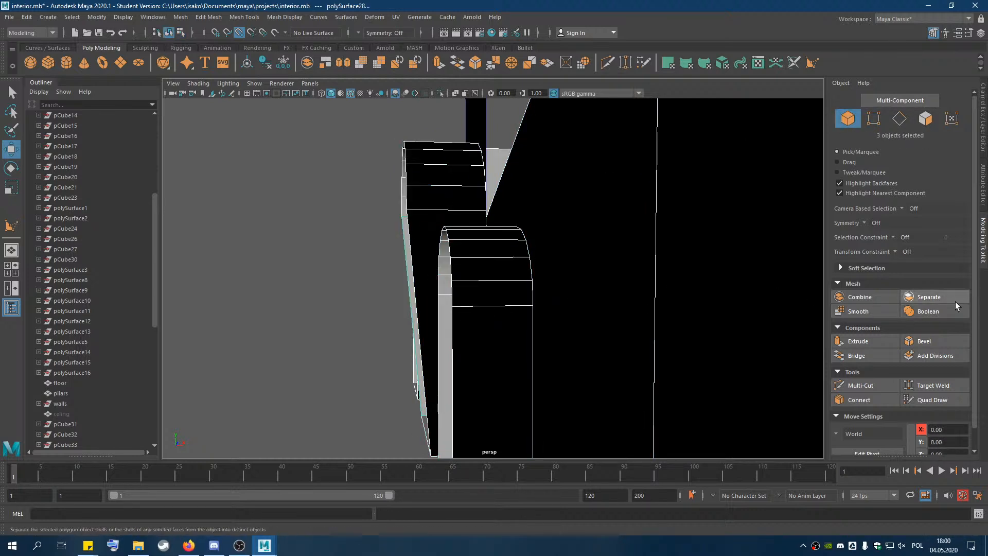
{"action": "left_click", "coordinate": [859, 296]}
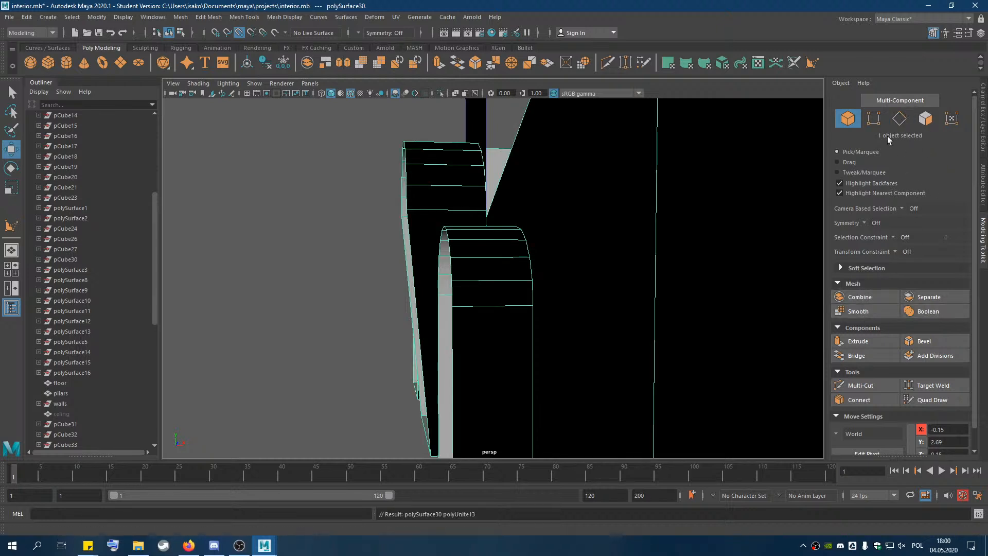
Move the central arch's outer rim vertices inward along the X axis, towards the wall.
{"action": "left_click", "coordinate": [874, 119]}
{"action": "left_click_drag", "start_coordinate": [353, 128], "coordinate": [416, 229]}
{"action": "mouse_move", "coordinate": [460, 186]}
{"action": "left_mouse_down"}
{"action": "mouse_move", "coordinate": [525, 183]}
{"action": "mouse_move", "coordinate": [464, 180]}
{"action": "left_mouse_up"}
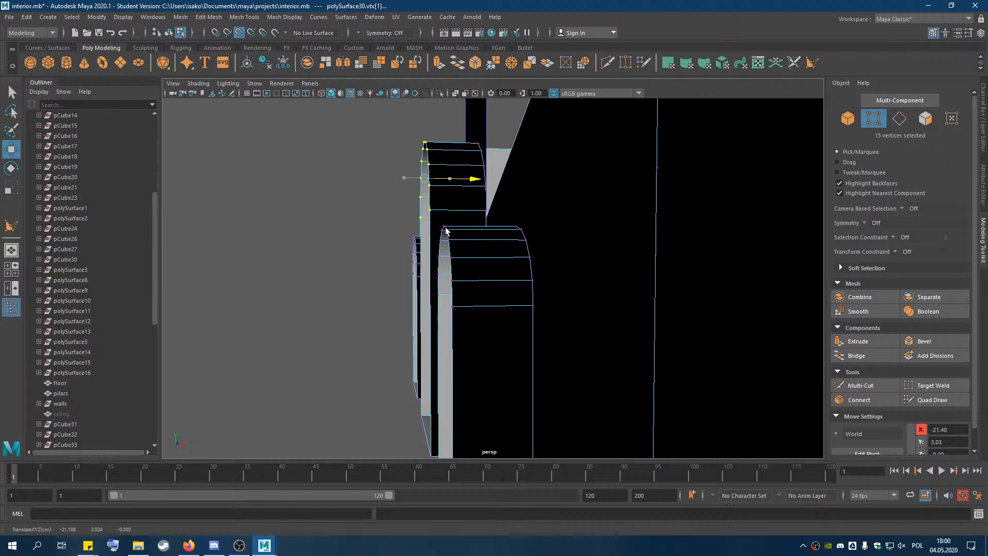
Target-weld the loose vertices where the sloping wall tops meet the base of the central arch's curve.
{"action": "left_click_drag", "start_coordinate": [319, 260], "coordinate": [457, 266], "text": "alt"}
{"action": "left_click", "coordinate": [460, 231]}
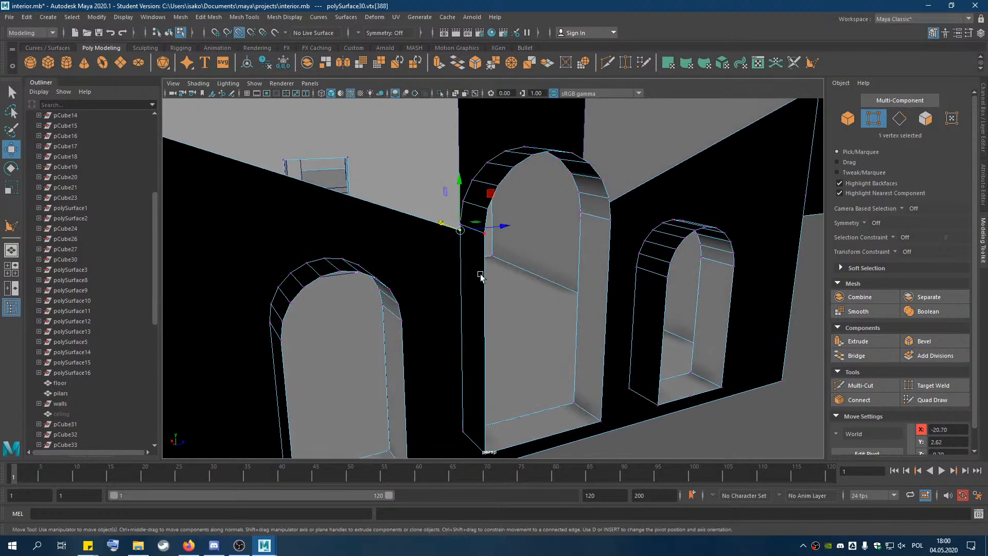
{"action": "left_click", "coordinate": [932, 385]}
{"action": "left_click_drag", "start_coordinate": [460, 230], "coordinate": [467, 227]}
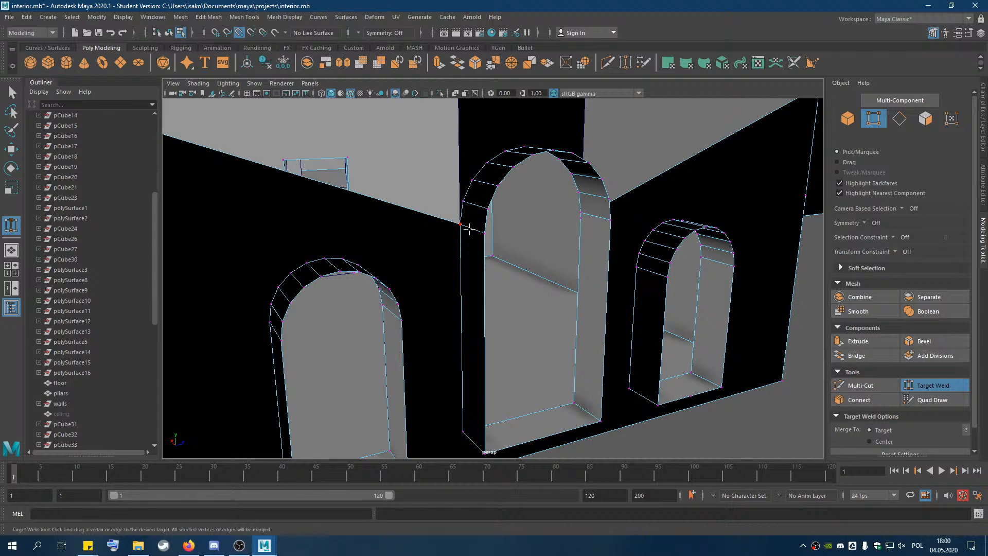
{"action": "left_click_drag", "start_coordinate": [637, 221], "coordinate": [573, 252], "text": "alt"}
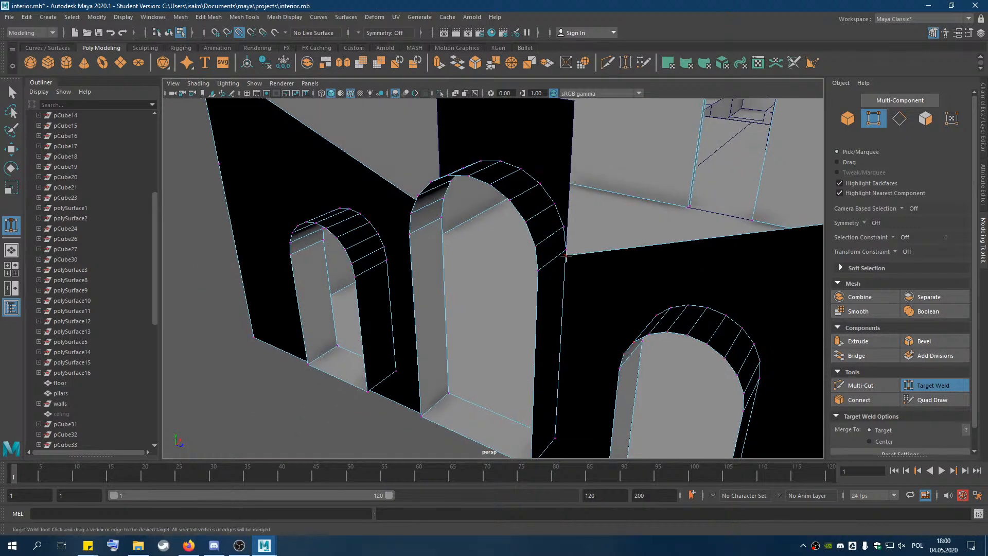
{"action": "left_click_drag", "start_coordinate": [490, 257], "coordinate": [560, 256], "text": "alt"}
{"action": "scroll", "coordinate": [426, 209], "scroll_direction": "down", "scroll_amount": 5}
{"action": "scroll", "coordinate": [462, 153], "scroll_direction": "up", "scroll_amount": 3}
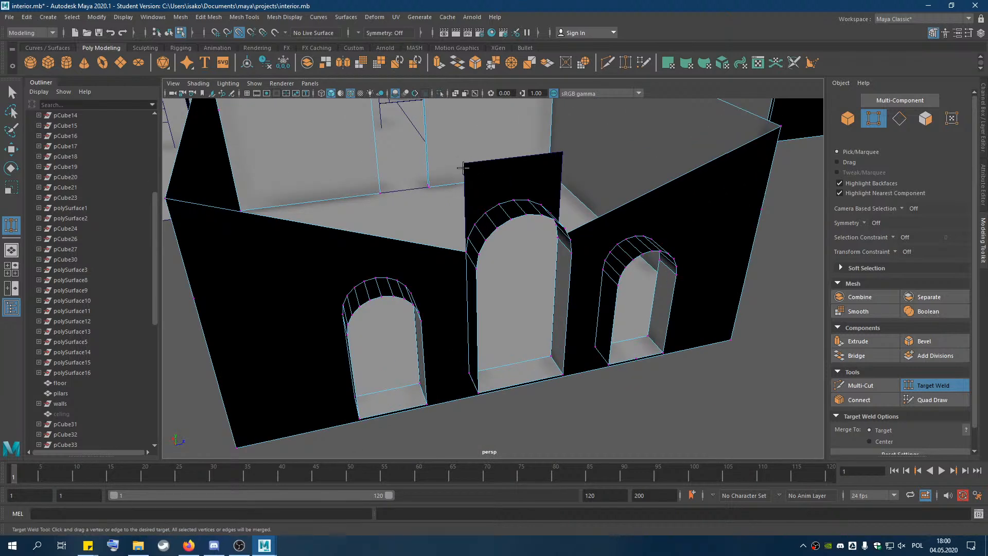
{"action": "left_click", "coordinate": [933, 384]}
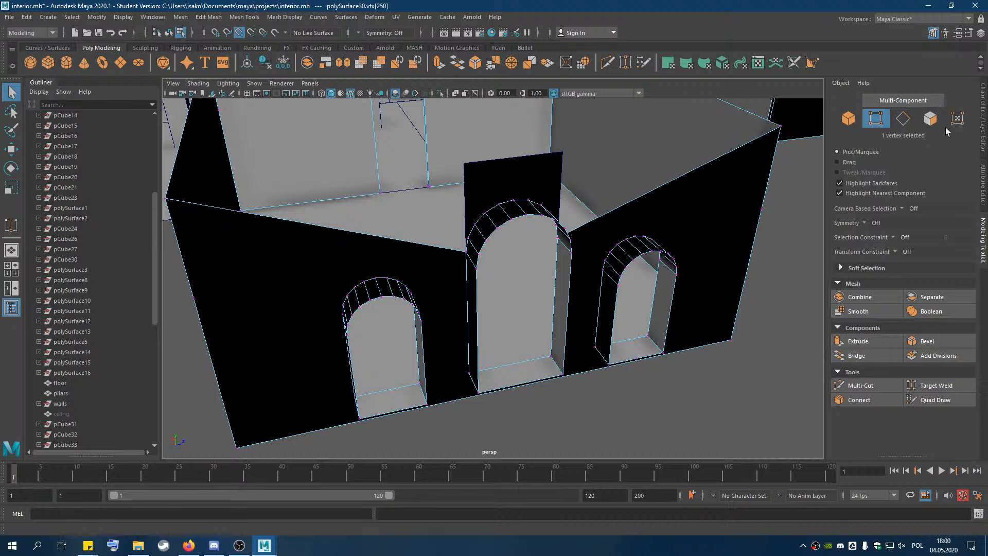
Combine the panel above the central arch with the rest of the window wall into one mesh.
{"action": "left_click", "coordinate": [846, 119]}
{"action": "left_click", "coordinate": [522, 183]}
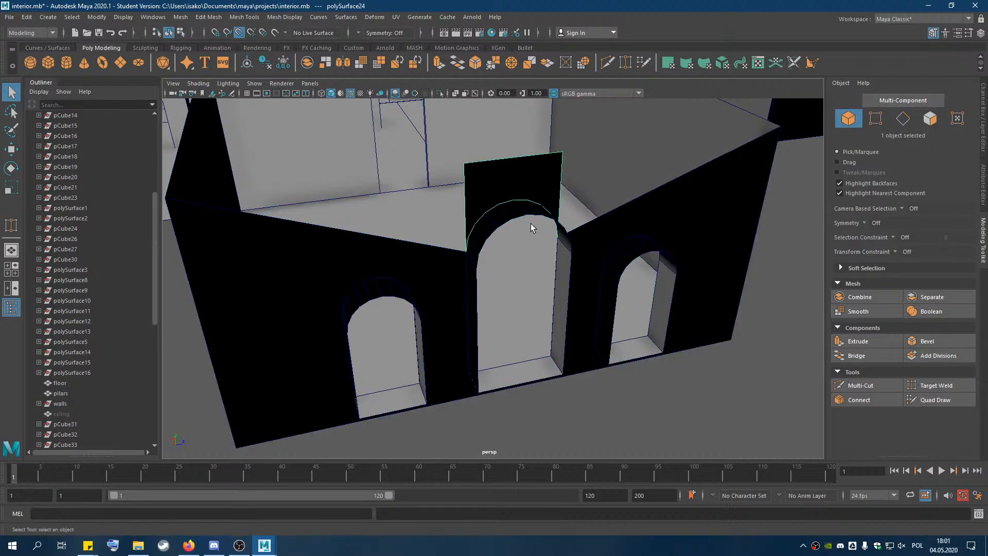
{"action": "mouse_move", "coordinate": [521, 248]}
{"action": "left_mouse_down", "text": "alt"}
{"action": "mouse_move", "coordinate": [699, 231]}
{"action": "mouse_move", "coordinate": [730, 247]}
{"action": "mouse_move", "coordinate": [606, 235]}
{"action": "mouse_move", "coordinate": [512, 253]}
{"action": "left_mouse_up", "text": "alt"}
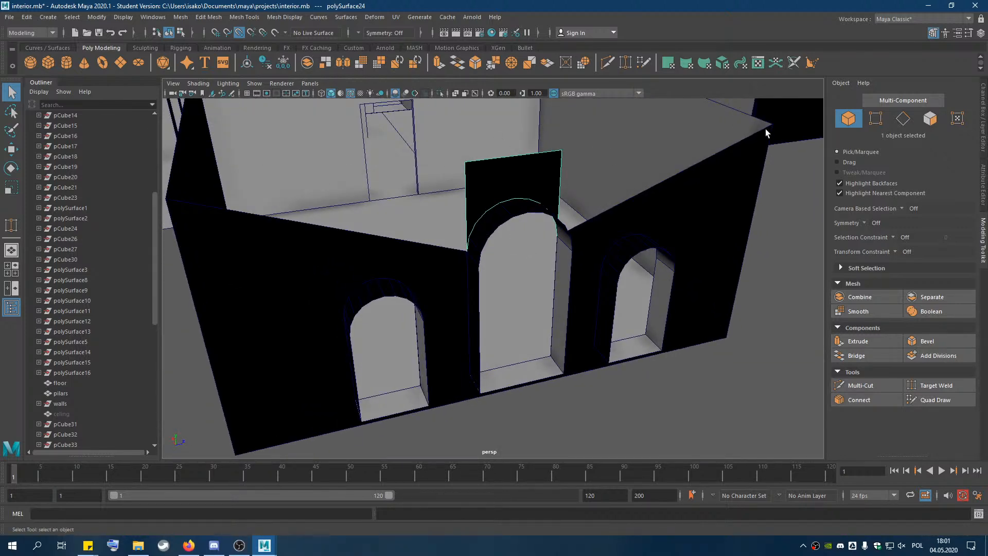
{"action": "left_click", "coordinate": [616, 230], "text": "shift"}
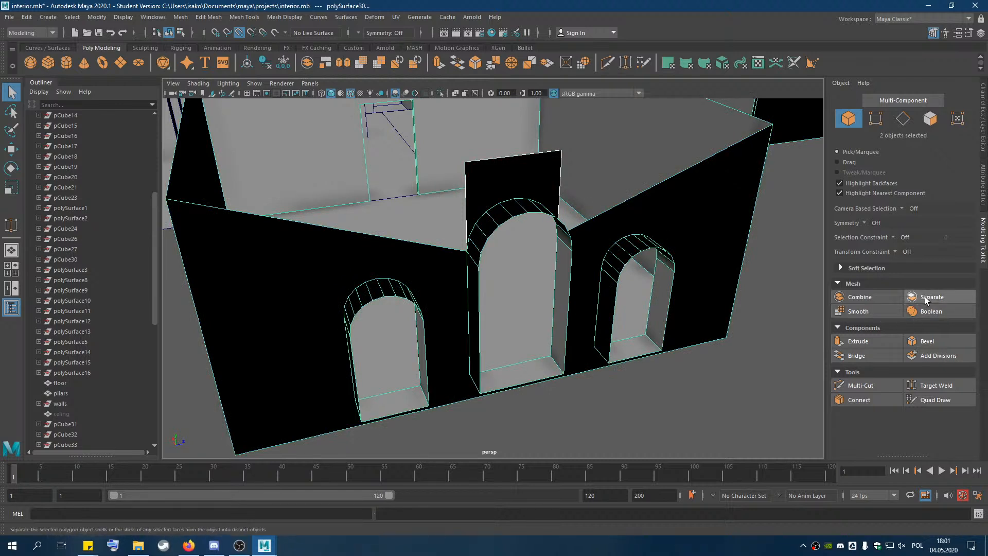
{"action": "left_click", "coordinate": [878, 297]}
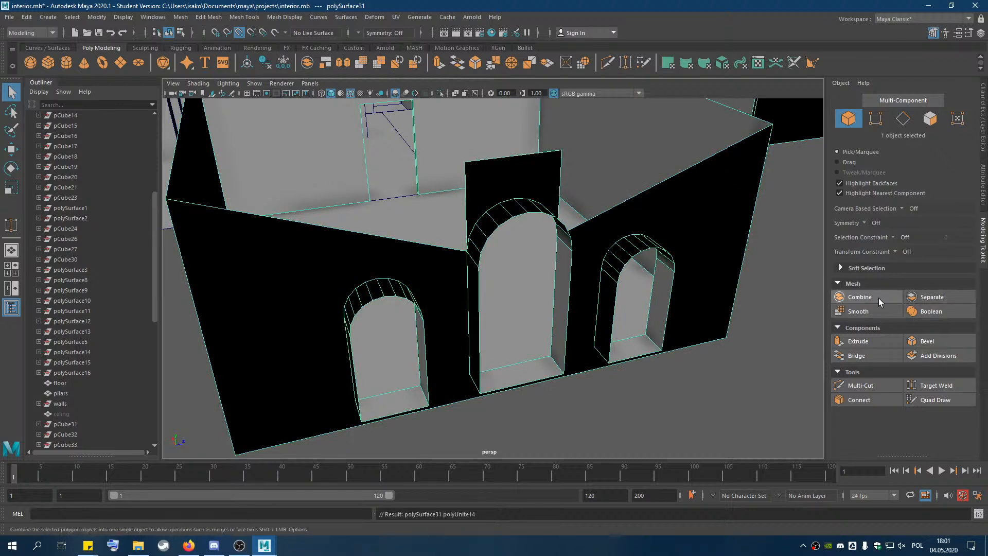
Create a triangular polygon filling the wall gap between the panel above the central arch and the first upper room corner.
{"action": "left_click", "coordinate": [930, 118]}
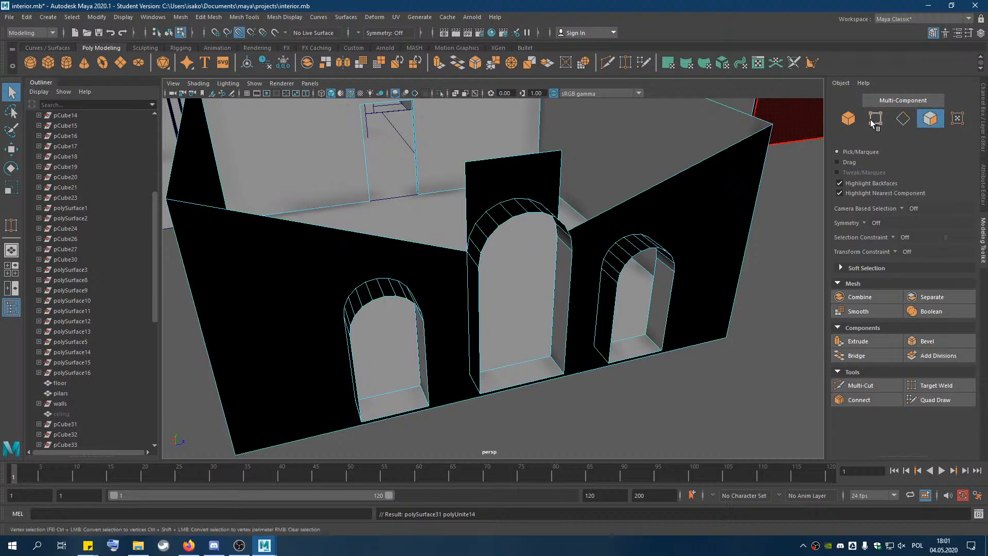
{"action": "left_click_drag", "start_coordinate": [631, 222], "coordinate": [853, 67], "text": "alt"}
{"action": "left_click", "coordinate": [812, 62]}
{"action": "left_click", "coordinate": [436, 208]}
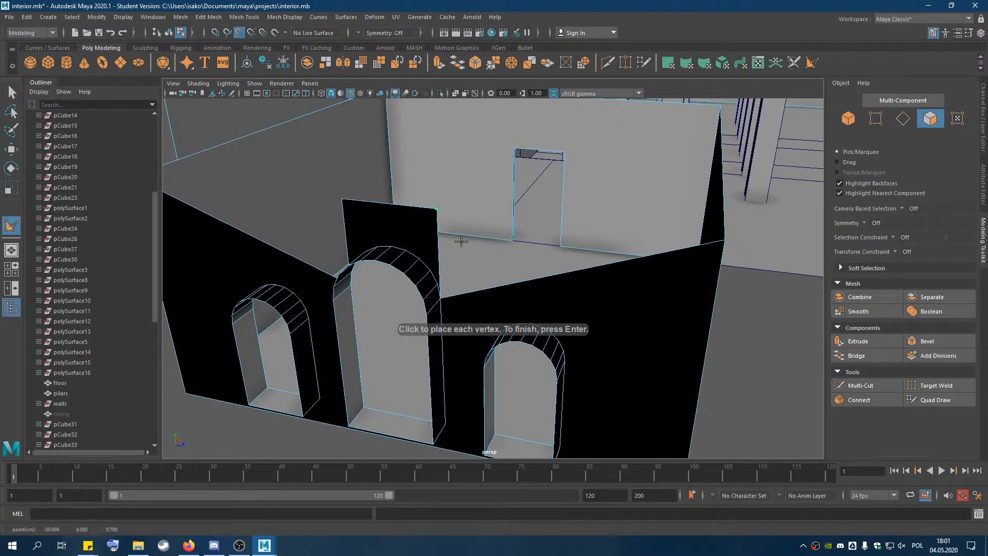
{"action": "left_click", "coordinate": [724, 240]}
{"action": "key", "text": "Return"}
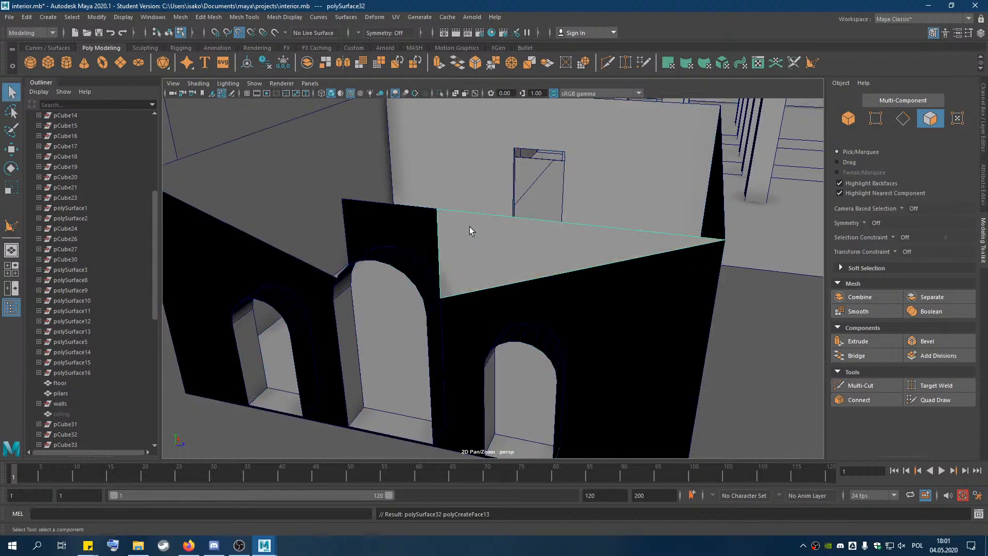
Create a matching triangular polygon on the other side of the central panel, reaching the opposite upper room corner.
{"action": "left_click", "coordinate": [878, 118]}
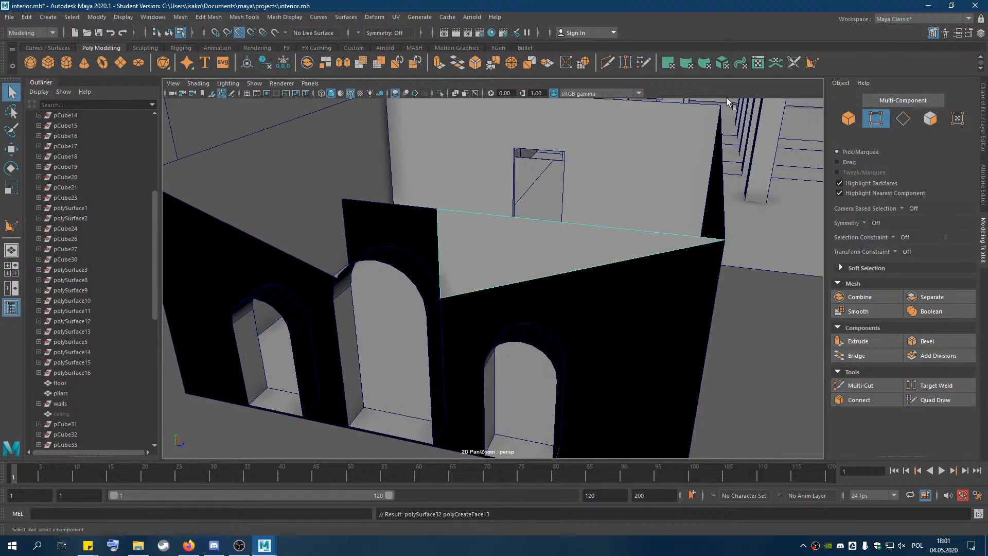
{"action": "left_click", "coordinate": [810, 65]}
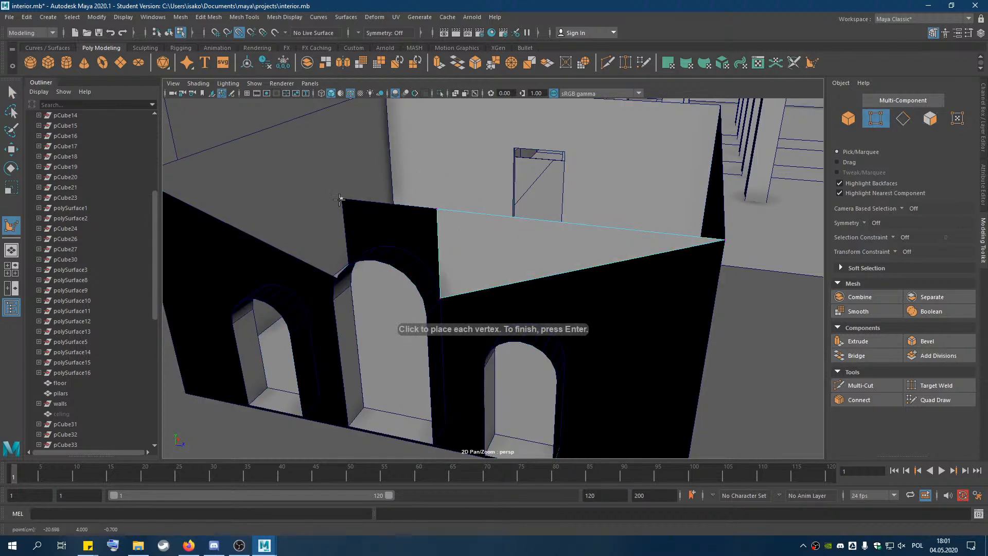
{"action": "left_click_drag", "start_coordinate": [371, 282], "coordinate": [470, 289], "text": "alt"}
{"action": "left_click", "coordinate": [513, 309]}
{"action": "left_click", "coordinate": [245, 306]}
{"action": "key", "text": "Return"}
Reverse the normals of the light triangular wall face so that it faces the inside of the room.
{"action": "left_click", "coordinate": [930, 119]}
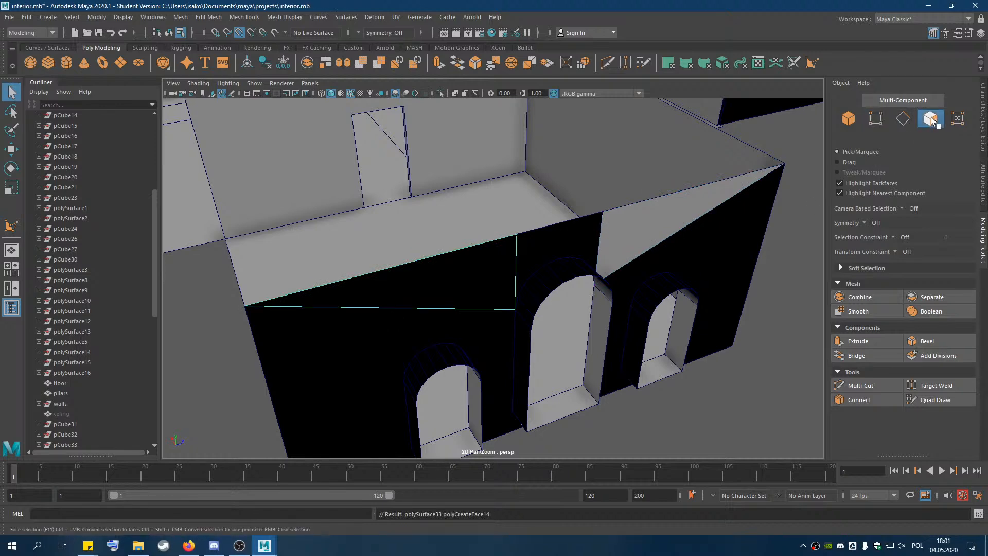
{"action": "left_click_drag", "start_coordinate": [735, 264], "coordinate": [641, 268], "text": "alt"}
{"action": "left_click", "coordinate": [639, 269]}
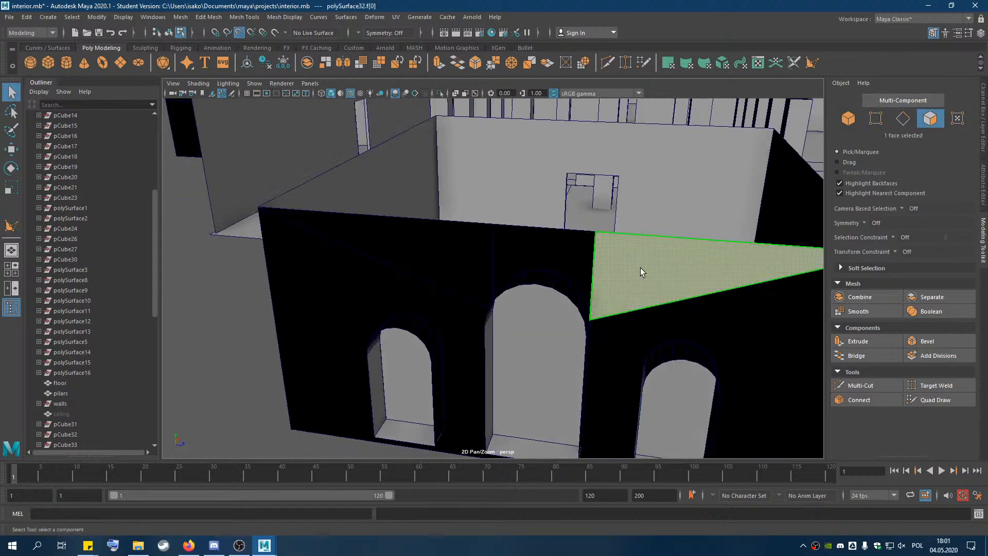
{"action": "left_click", "coordinate": [285, 16]}
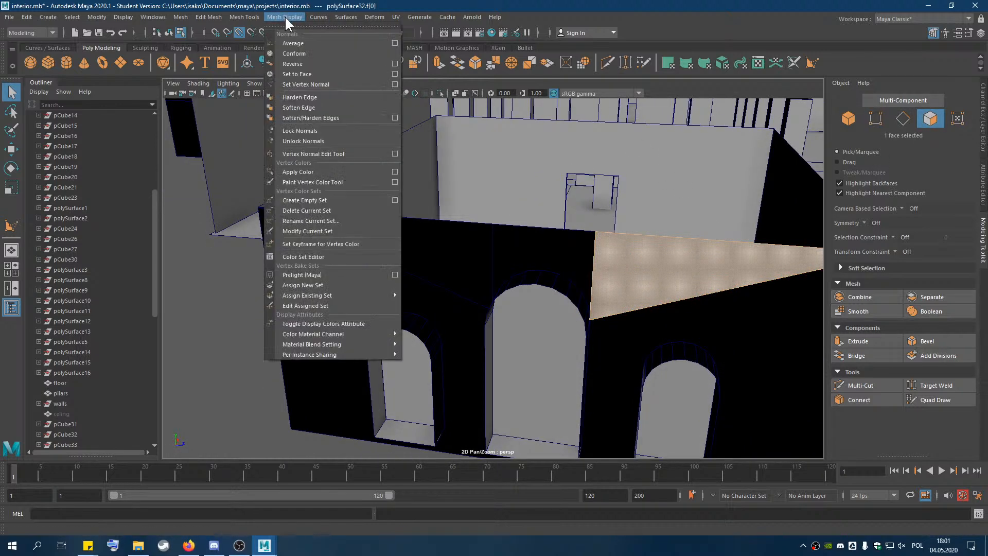
{"action": "left_click", "coordinate": [300, 55]}
{"action": "left_click_drag", "start_coordinate": [622, 245], "coordinate": [437, 245], "text": "alt"}
{"action": "scroll", "coordinate": [450, 249], "scroll_direction": "down", "scroll_amount": 5}
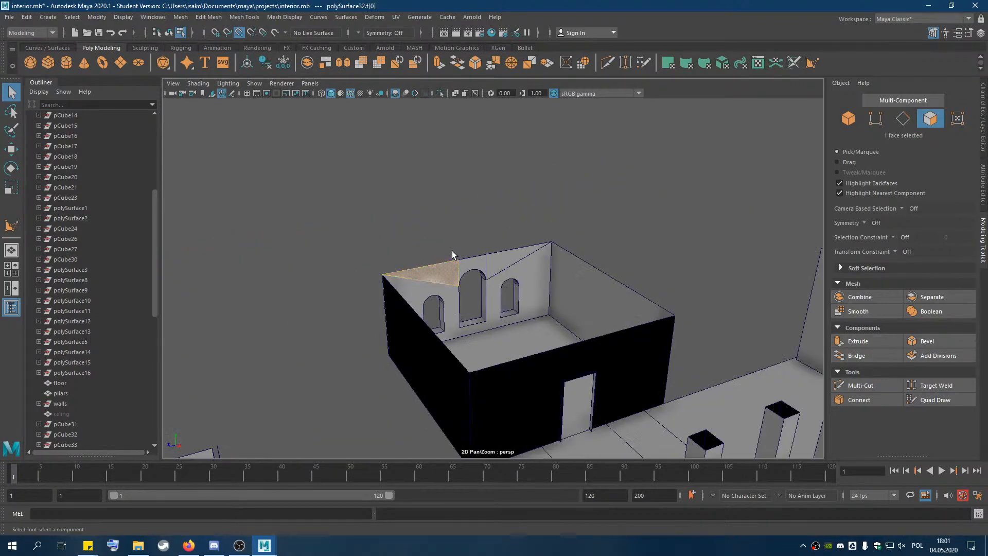
{"action": "scroll", "coordinate": [451, 253], "scroll_direction": "down", "scroll_amount": 5}
{"action": "left_click_drag", "start_coordinate": [477, 311], "coordinate": [613, 276], "text": "alt"}
{"action": "scroll", "coordinate": [440, 375], "scroll_direction": "up", "scroll_amount": 3}
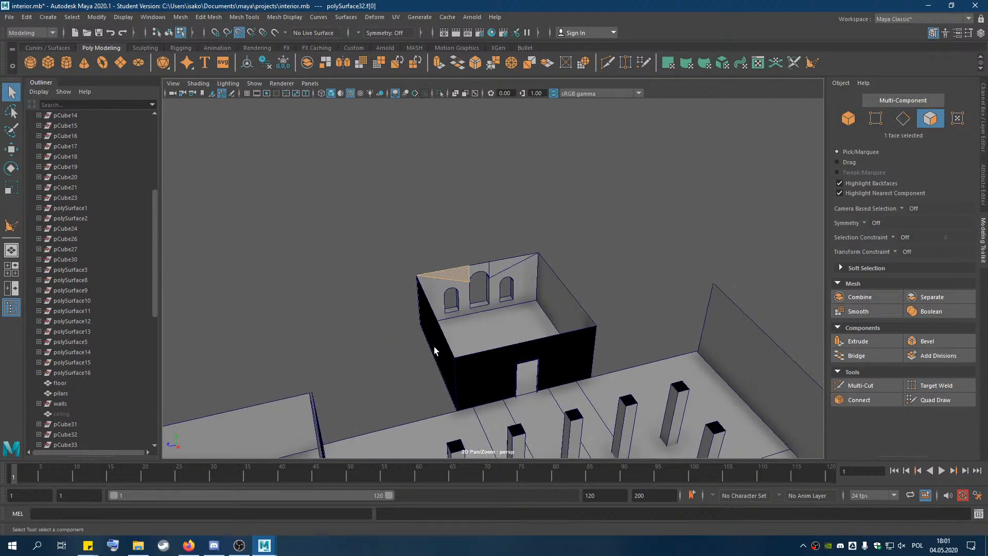
Select the triangular wall panel's vertex at the left side of the central arch where its curve begins.
{"action": "scroll", "coordinate": [485, 313], "scroll_direction": "up", "scroll_amount": 4}
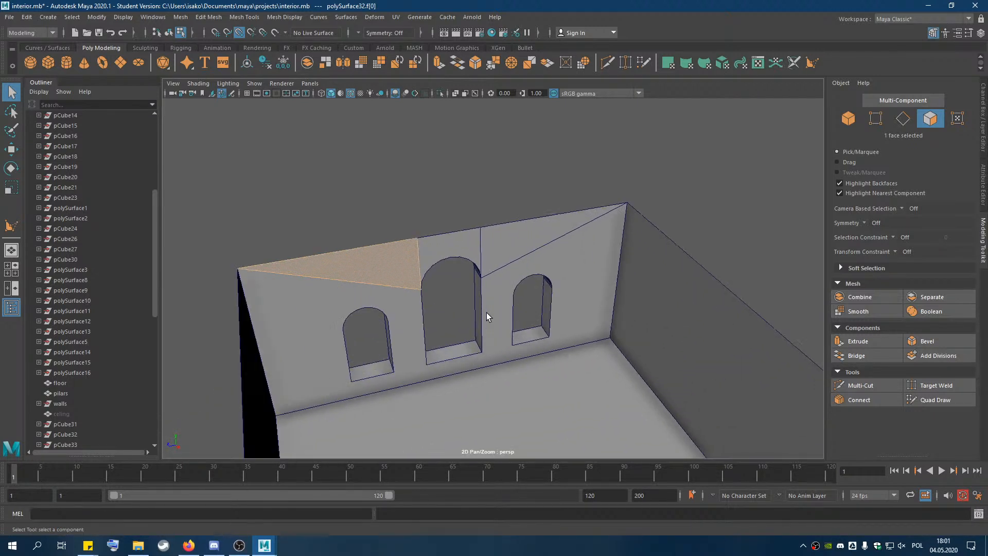
{"action": "left_click", "coordinate": [914, 122]}
{"action": "left_click", "coordinate": [874, 122]}
{"action": "left_click_drag", "start_coordinate": [495, 333], "coordinate": [431, 311], "text": "alt"}
{"action": "scroll", "coordinate": [430, 288], "scroll_direction": "up", "scroll_amount": 4}
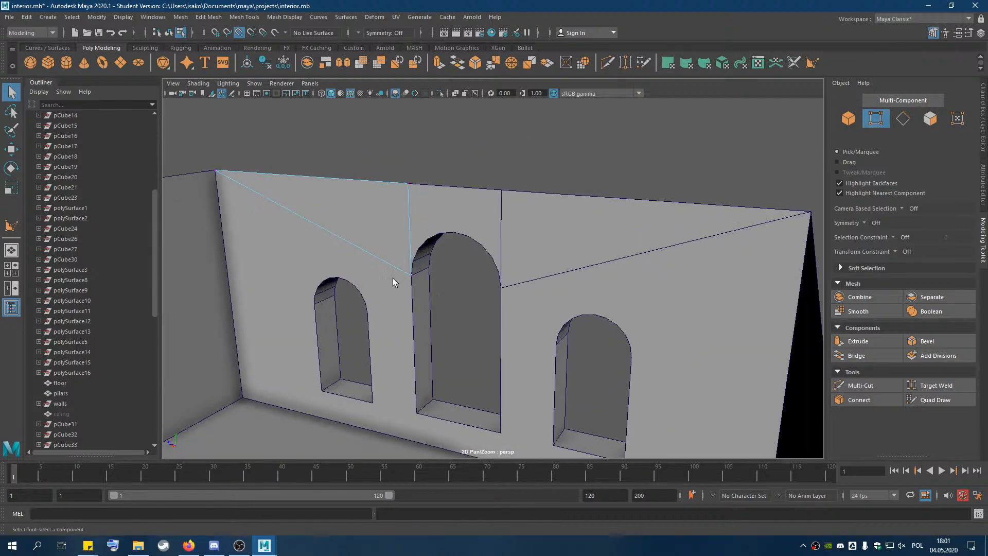
{"action": "scroll", "coordinate": [401, 286], "scroll_direction": "up", "scroll_amount": 3}
{"action": "left_click_drag", "start_coordinate": [360, 282], "coordinate": [361, 283]}
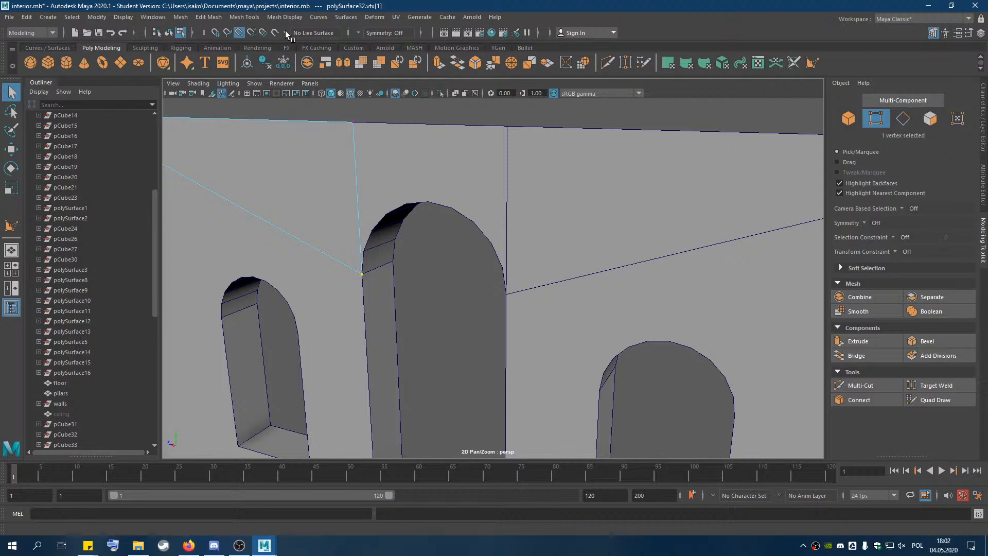
{"action": "left_click", "coordinate": [202, 17]}
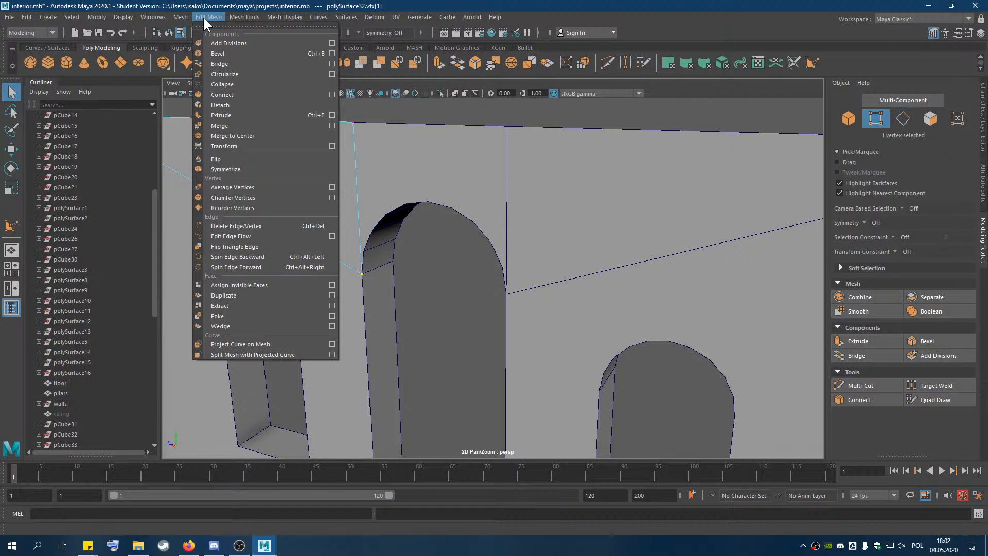
{"action": "mouse_move", "coordinate": [184, 18]}
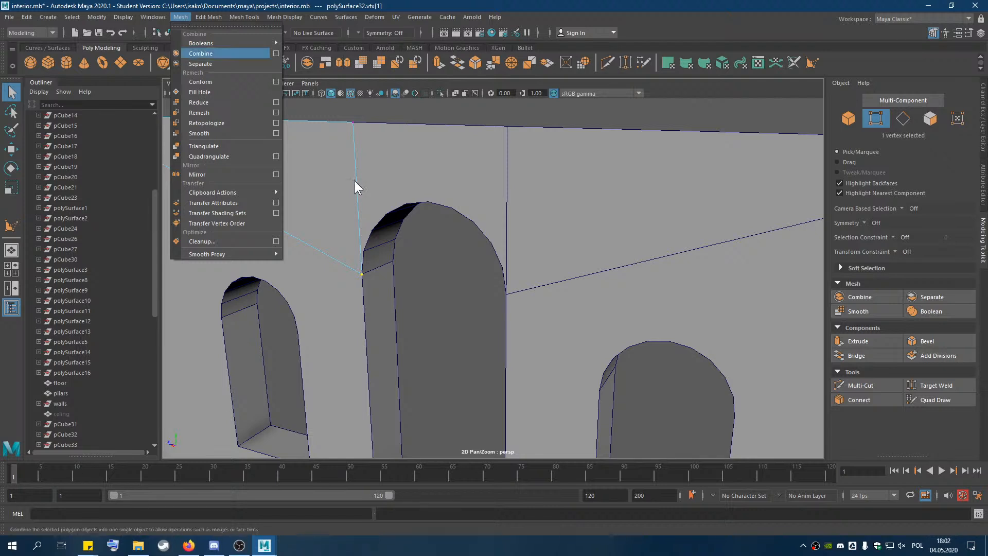
{"action": "left_click", "coordinate": [382, 288]}
{"action": "left_click", "coordinate": [362, 274]}
Turn off point snapping and pull apart the overlapping vertices at the central arch's left corner with the Move tool.
{"action": "left_click", "coordinate": [14, 149]}
{"action": "left_click", "coordinate": [239, 32]}
{"action": "mouse_move", "coordinate": [332, 272]}
{"action": "left_mouse_down"}
{"action": "mouse_move", "coordinate": [307, 267]}
{"action": "mouse_move", "coordinate": [342, 280]}
{"action": "mouse_move", "coordinate": [329, 288]}
{"action": "mouse_move", "coordinate": [359, 284]}
{"action": "mouse_move", "coordinate": [338, 289]}
{"action": "left_mouse_up"}
{"action": "left_click", "coordinate": [372, 305]}
{"action": "left_click", "coordinate": [361, 278]}
{"action": "left_click", "coordinate": [359, 275]}
{"action": "left_click", "coordinate": [363, 277]}
{"action": "left_click", "coordinate": [365, 279]}
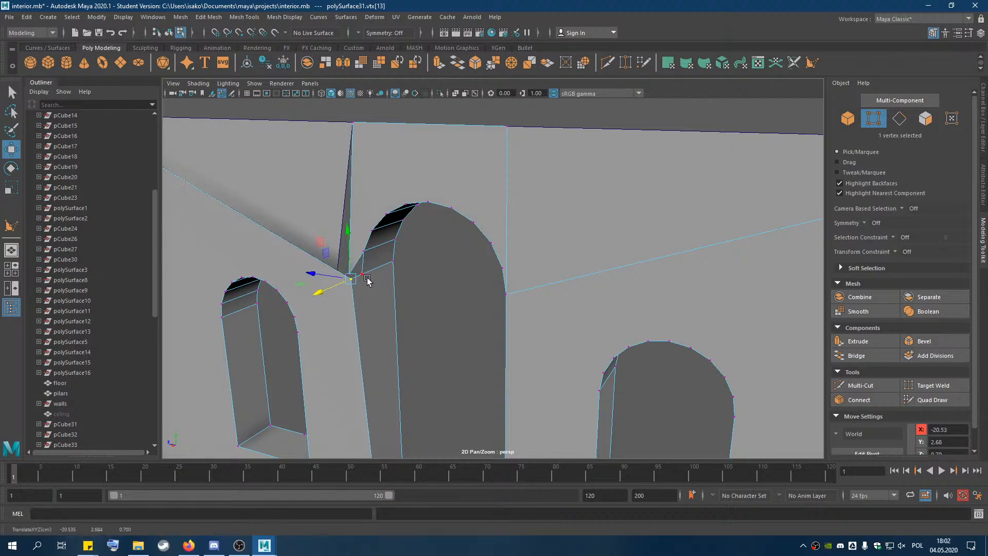
{"action": "left_click_drag", "start_coordinate": [361, 254], "coordinate": [405, 290]}
{"action": "left_click", "coordinate": [368, 282]}
{"action": "left_click", "coordinate": [365, 278]}
{"action": "left_click_drag", "start_coordinate": [362, 265], "coordinate": [361, 241]}
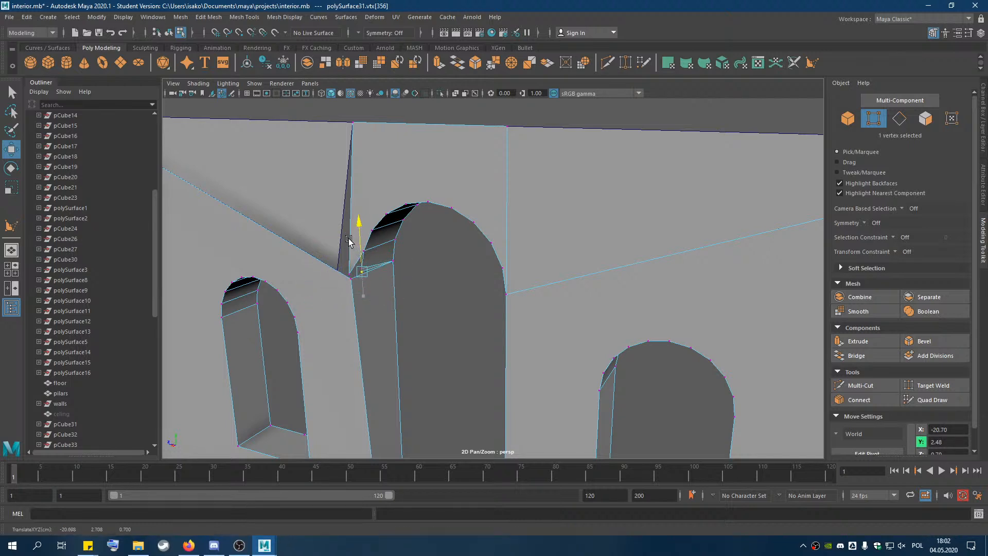
Undo the recent vertex moves at the arch's left corner and redo only the earlier ones.
{"action": "key", "text": "ctrl+z"}
{"action": "key", "text": "ctrl+z"}
{"action": "key", "text": "ctrl+z"}
{"action": "key", "text": "ctrl+z"}
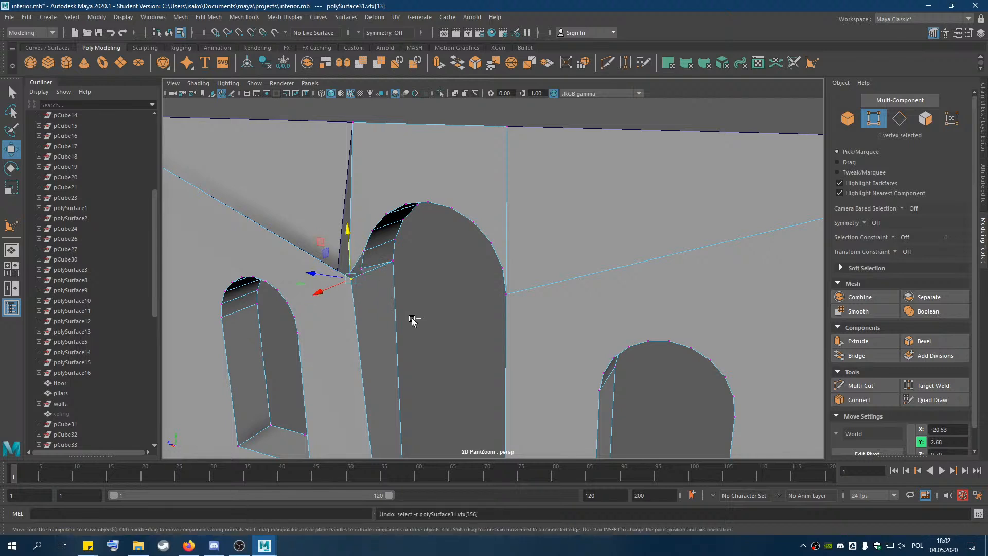
{"action": "key", "text": "ctrl+z"}
{"action": "key", "text": "ctrl+z"}
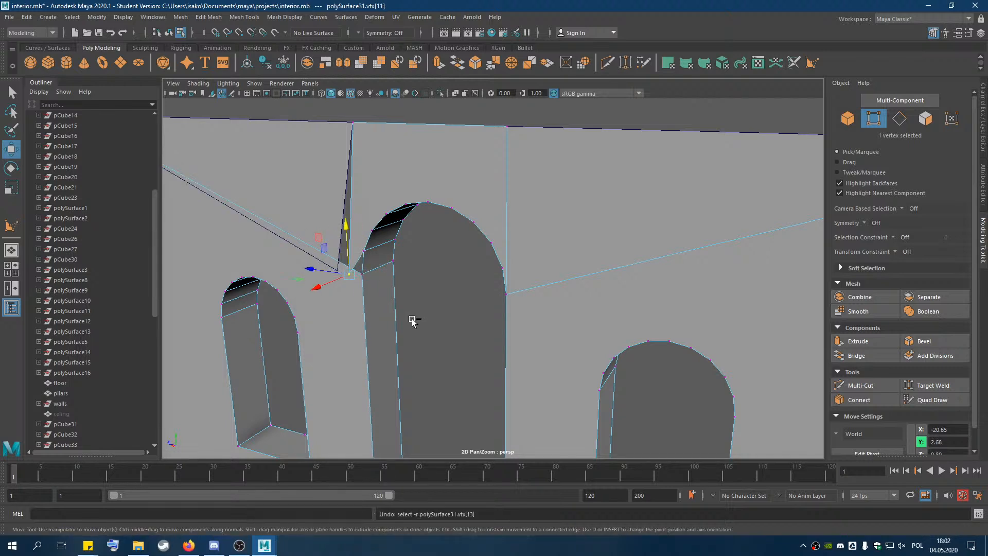
{"action": "key", "text": "ctrl+z"}
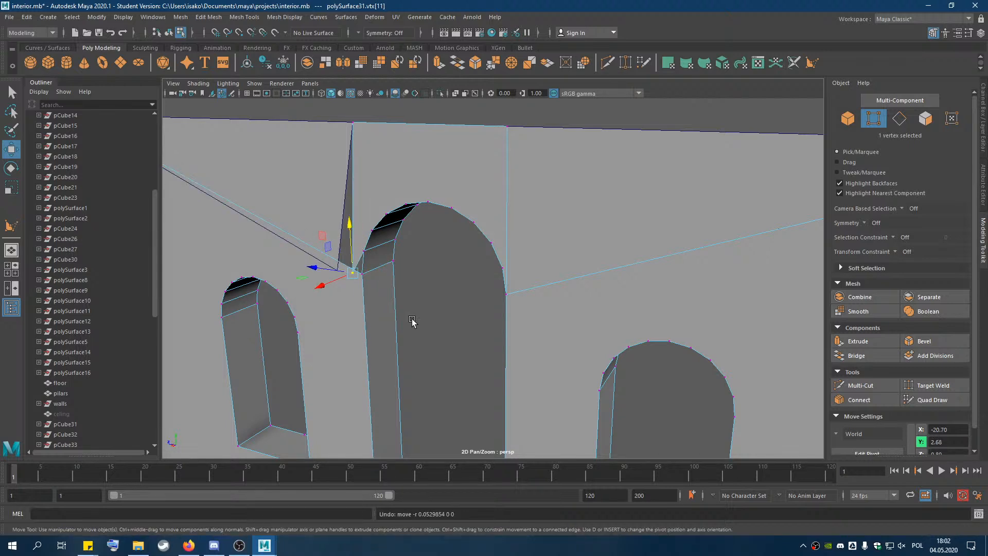
{"action": "key", "text": "shift+z"}
{"action": "key", "text": "shift+z"}
{"action": "key", "text": "shift+z"}
{"action": "key", "text": "shift+z"}
{"action": "key", "text": "shift+z"}
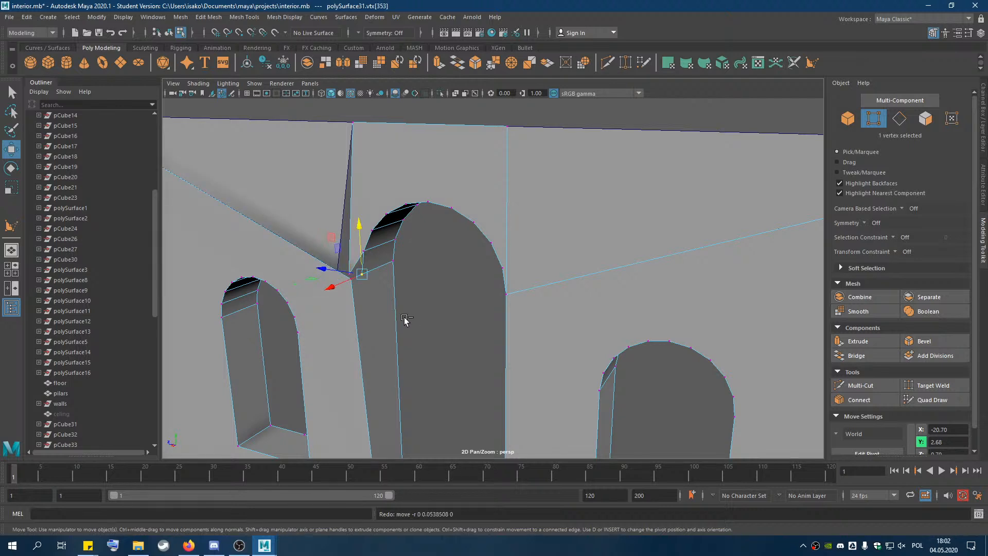
Merge the separated wall vertices at the central arch's left corner with Target Weld.
{"action": "scroll", "coordinate": [383, 301], "scroll_direction": "up", "scroll_amount": 4}
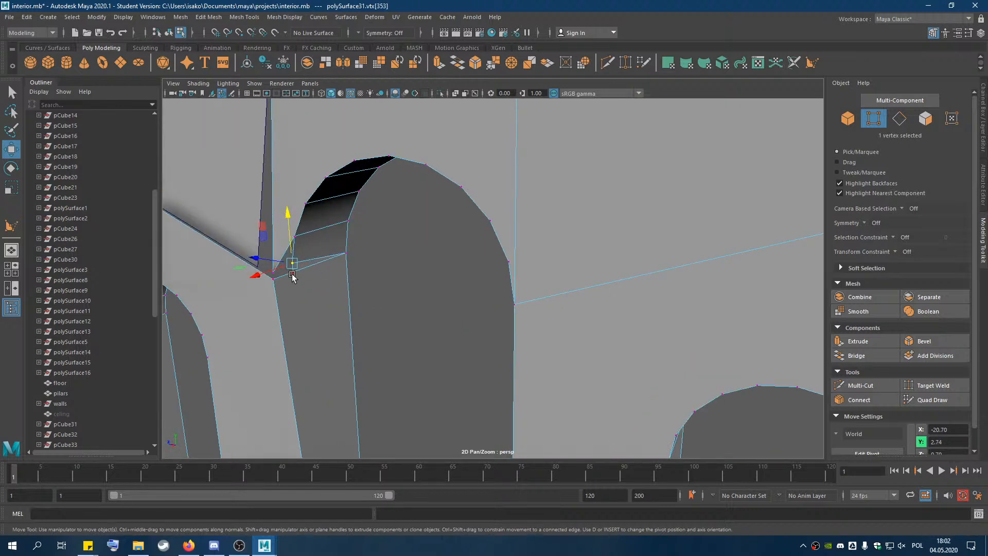
{"action": "left_click_drag", "start_coordinate": [288, 220], "coordinate": [288, 225]}
{"action": "key", "text": "z"}
{"action": "left_click", "coordinate": [933, 385]}
{"action": "left_click_drag", "start_coordinate": [288, 264], "coordinate": [285, 290]}
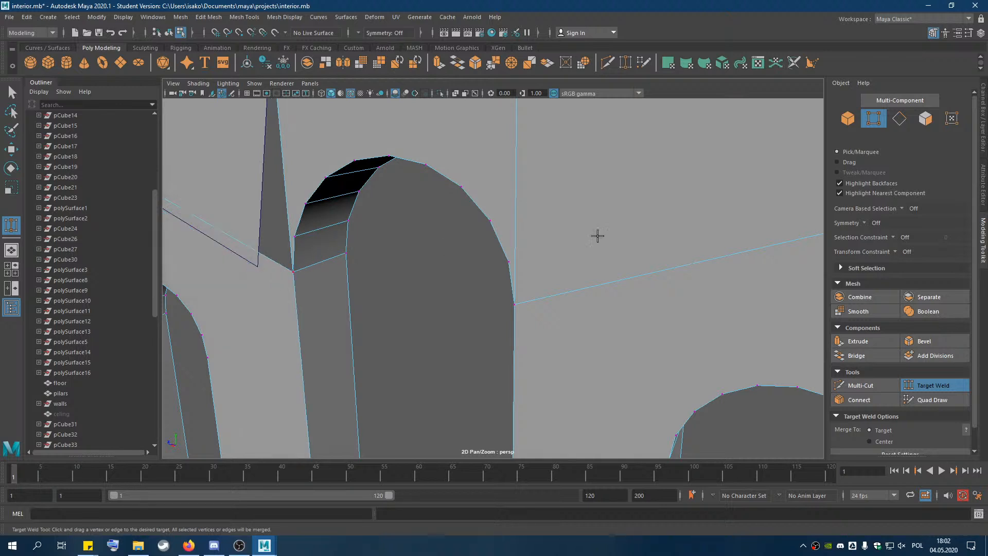
Combine the left triangular panel, the right triangular panel and the arched window wall into one mesh.
{"action": "left_click", "coordinate": [847, 118]}
{"action": "scroll", "coordinate": [209, 223], "scroll_direction": "down", "scroll_amount": 3}
{"action": "scroll", "coordinate": [209, 223], "scroll_direction": "down", "scroll_amount": 1}
{"action": "left_click", "coordinate": [288, 174]}
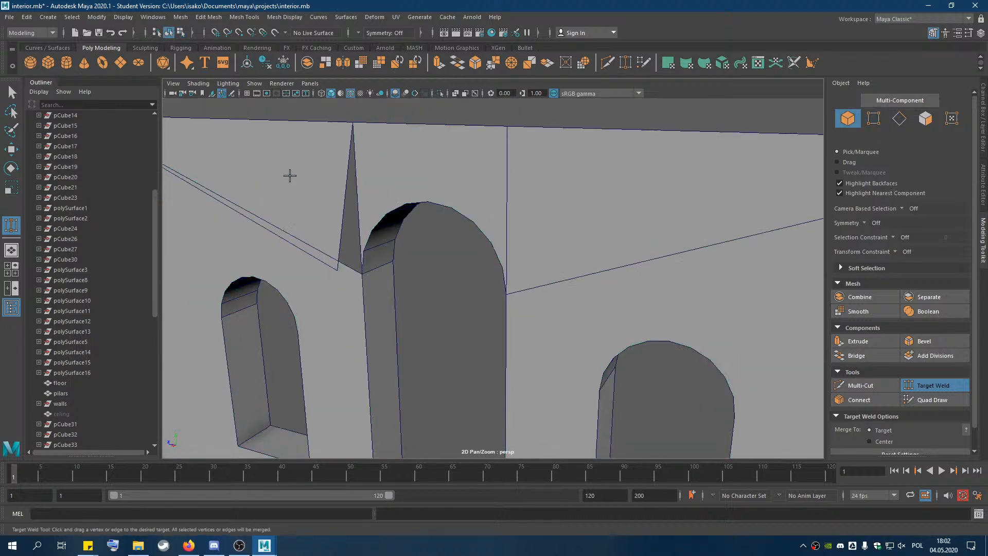
{"action": "scroll", "coordinate": [452, 199], "scroll_direction": "down", "scroll_amount": 1}
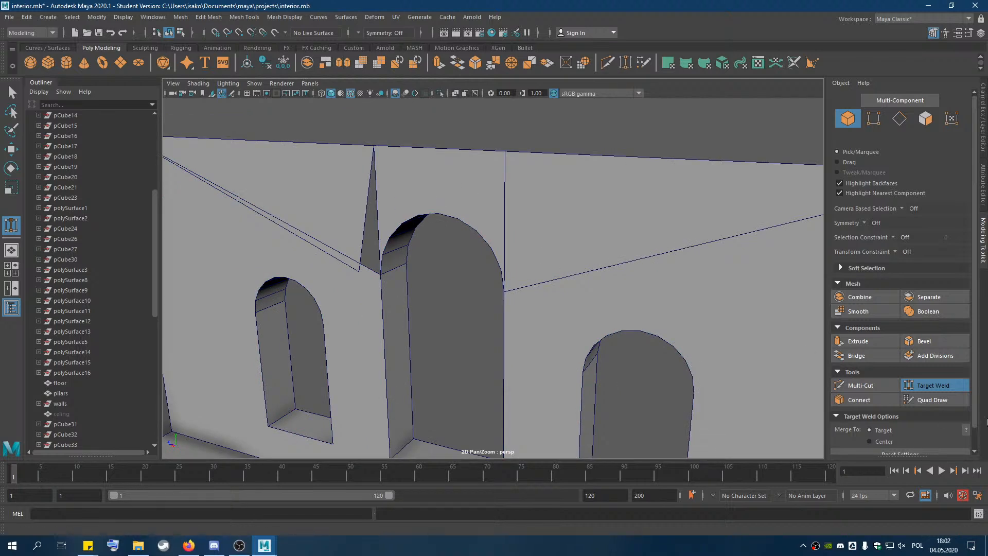
{"action": "left_click", "coordinate": [924, 385]}
{"action": "left_click", "coordinate": [331, 176]}
{"action": "left_click", "coordinate": [597, 258], "text": "shift"}
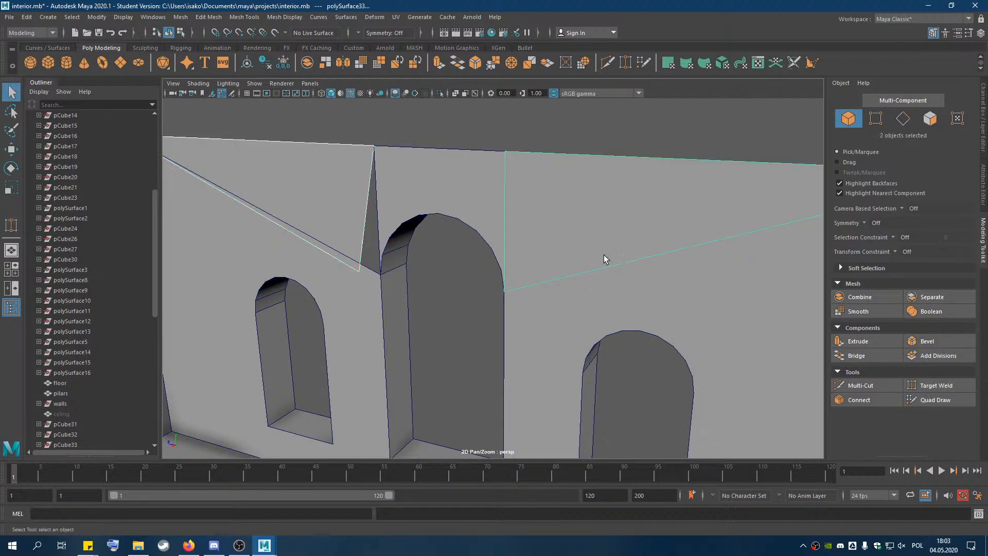
{"action": "left_click", "coordinate": [642, 329], "text": "shift"}
{"action": "left_click", "coordinate": [870, 297]}
Weld the left panel's loose lower vertex onto the central arch's left corner vertex.
{"action": "scroll", "coordinate": [376, 246], "scroll_direction": "up", "scroll_amount": 2}
{"action": "left_click", "coordinate": [876, 121]}
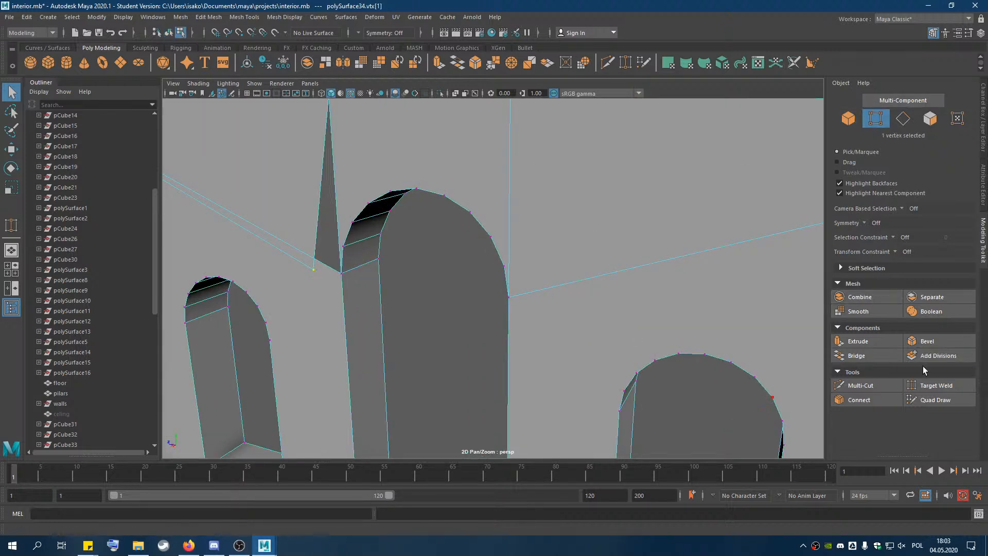
{"action": "left_click", "coordinate": [931, 386]}
{"action": "left_click_drag", "start_coordinate": [316, 269], "coordinate": [342, 282]}
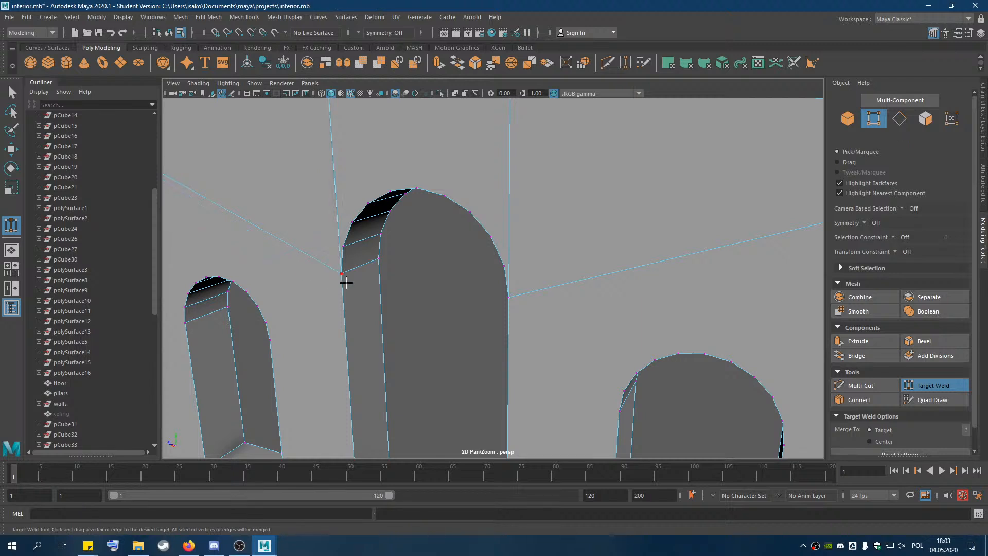
Test-move the vertices at the central arch's left corner to check the weld, and undo the last move.
{"action": "left_click", "coordinate": [937, 393]}
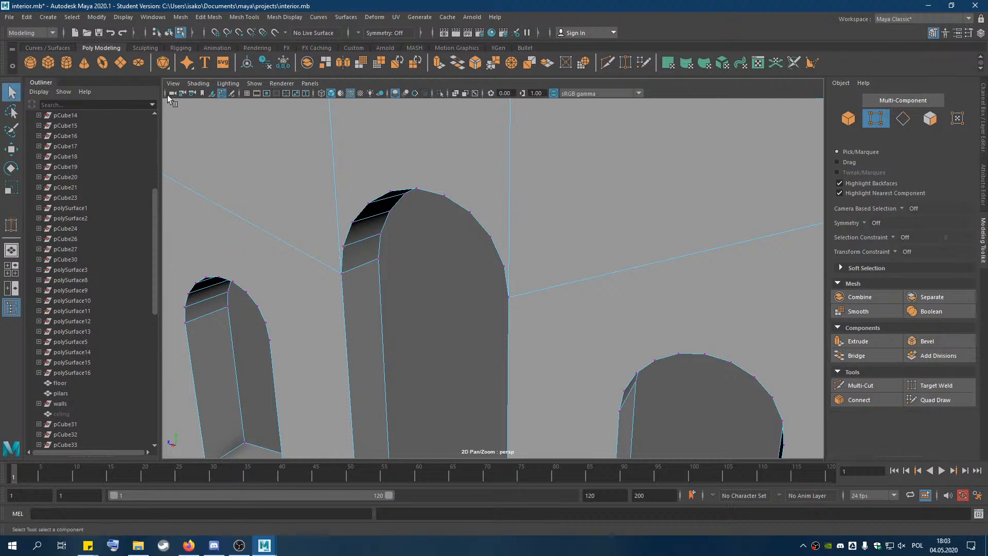
{"action": "left_click", "coordinate": [11, 149]}
{"action": "left_click", "coordinate": [344, 276]}
{"action": "left_click_drag", "start_coordinate": [305, 269], "coordinate": [324, 291]}
{"action": "left_click", "coordinate": [378, 259]}
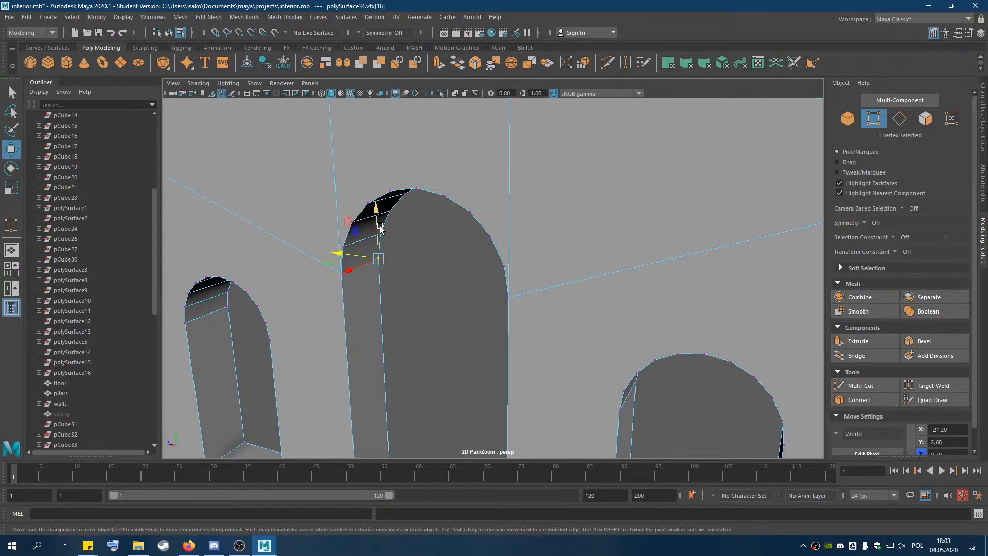
{"action": "left_click_drag", "start_coordinate": [378, 224], "coordinate": [380, 259]}
{"action": "key", "text": "ctrl+z"}
Raise the inner vertex at the central arch's right corner to about Y 2.75 and target-weld it to the vertex beneath.
{"action": "left_click", "coordinate": [937, 386]}
{"action": "scroll", "coordinate": [413, 271], "scroll_direction": "down", "scroll_amount": 2}
{"action": "left_click_drag", "start_coordinate": [427, 319], "coordinate": [494, 317], "text": "alt"}
{"action": "scroll", "coordinate": [426, 307], "scroll_direction": "up", "scroll_amount": 2}
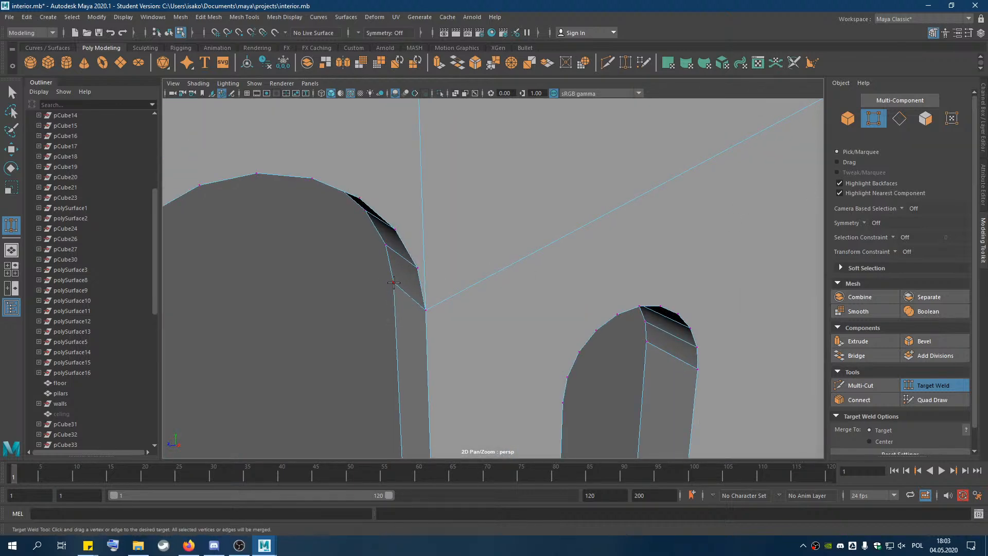
{"action": "key", "text": "q"}
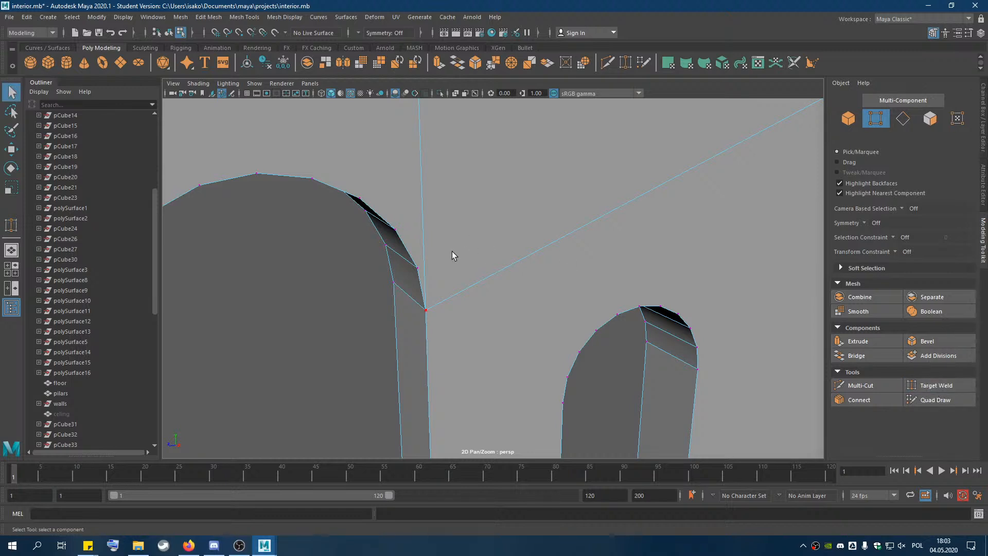
{"action": "left_click", "coordinate": [397, 286]}
{"action": "key", "text": "w"}
{"action": "left_click_drag", "start_coordinate": [396, 265], "coordinate": [400, 243]}
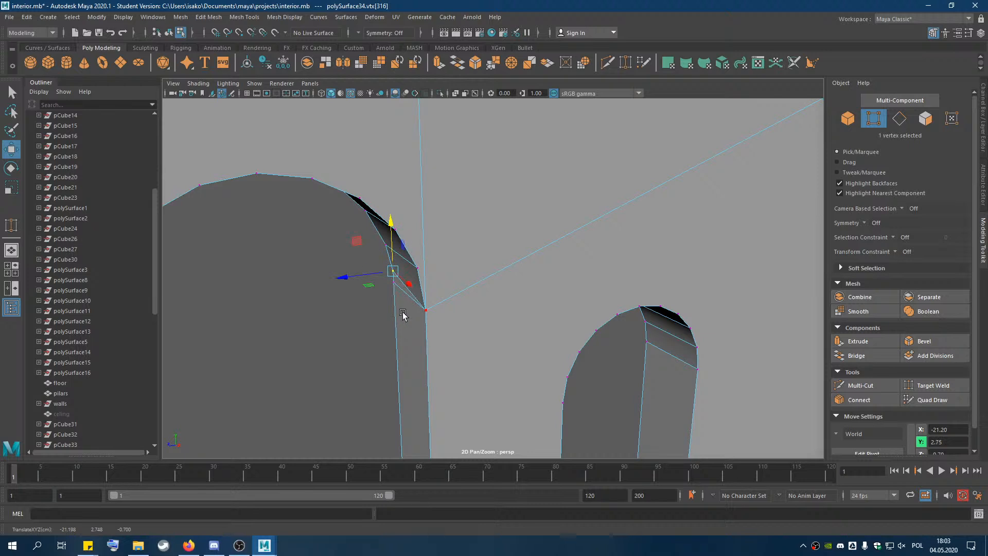
{"action": "left_click", "coordinate": [938, 389]}
{"action": "left_click_drag", "start_coordinate": [400, 282], "coordinate": [399, 282]}
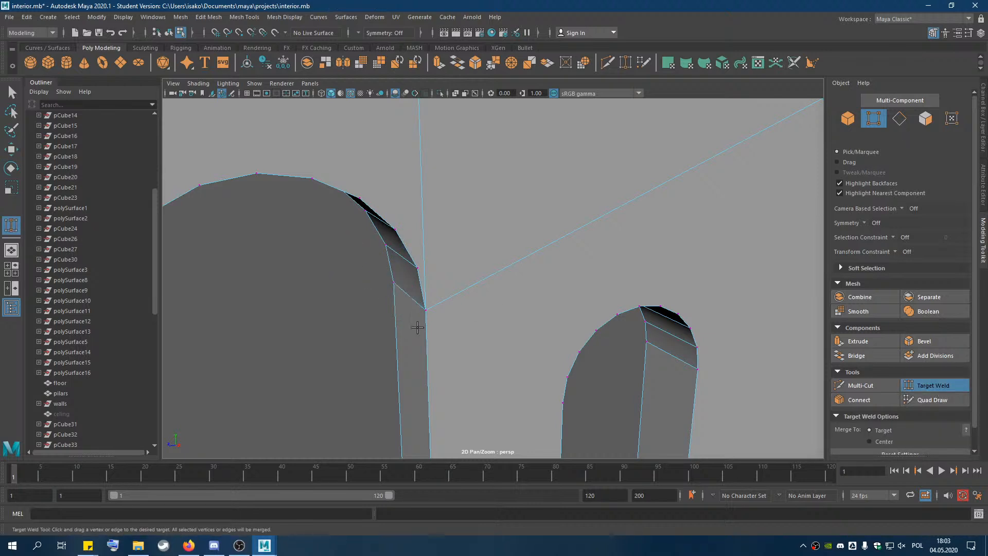
Pull up the inner vertex at the arch's right corner again, weld it to its remaining duplicate and test-move the result.
{"action": "key", "text": "q"}
{"action": "left_click", "coordinate": [400, 287]}
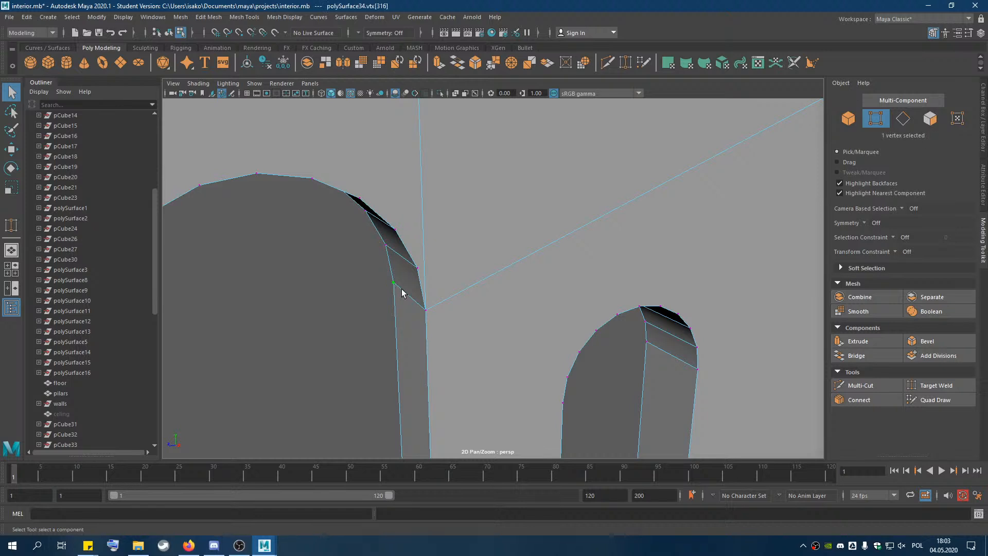
{"action": "key", "text": "w"}
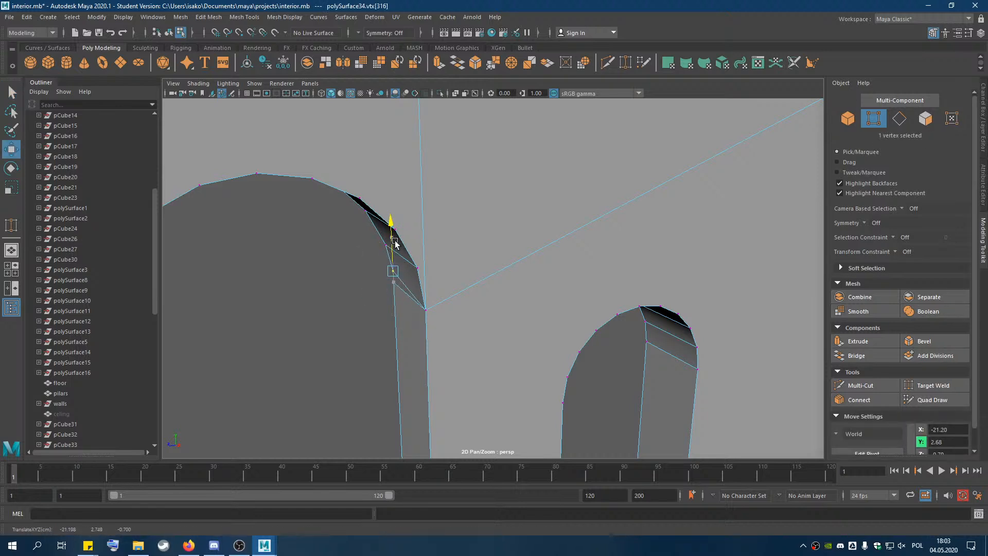
{"action": "scroll", "coordinate": [394, 291], "scroll_direction": "up", "scroll_amount": 2}
{"action": "left_click", "coordinate": [933, 385]}
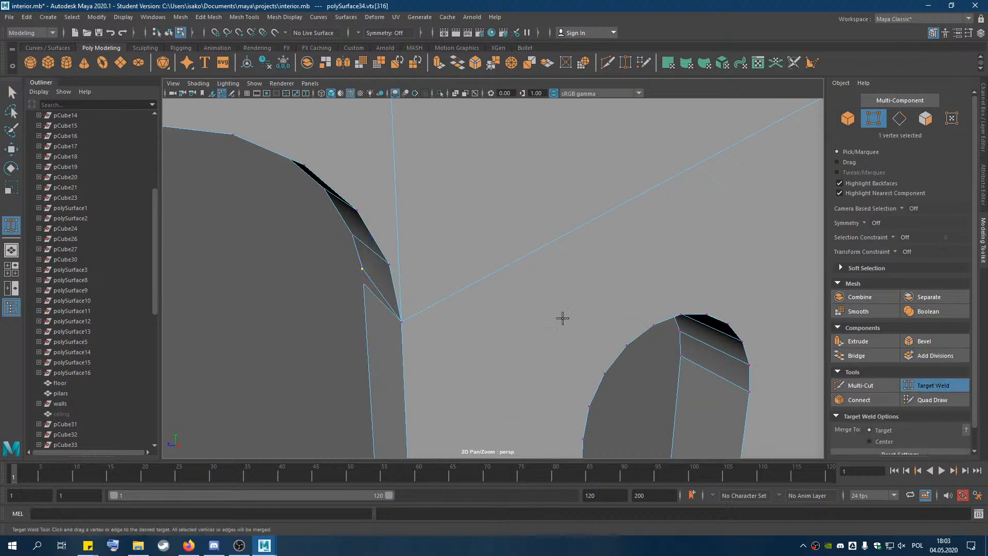
{"action": "left_click_drag", "start_coordinate": [366, 288], "coordinate": [364, 285]}
{"action": "key", "text": "w"}
{"action": "left_click", "coordinate": [363, 282]}
{"action": "mouse_move", "coordinate": [360, 254]}
{"action": "left_mouse_down"}
{"action": "mouse_move", "coordinate": [370, 288]}
{"action": "mouse_move", "coordinate": [364, 228]}
{"action": "mouse_move", "coordinate": [366, 260]}
{"action": "left_mouse_up"}
Pull the stacked vertices at the central arch's outer right corner apart, undoing the unwanted moves.
{"action": "left_click", "coordinate": [404, 327]}
{"action": "middle_click_drag", "start_coordinate": [366, 293], "coordinate": [396, 250]}
{"action": "left_click", "coordinate": [401, 322]}
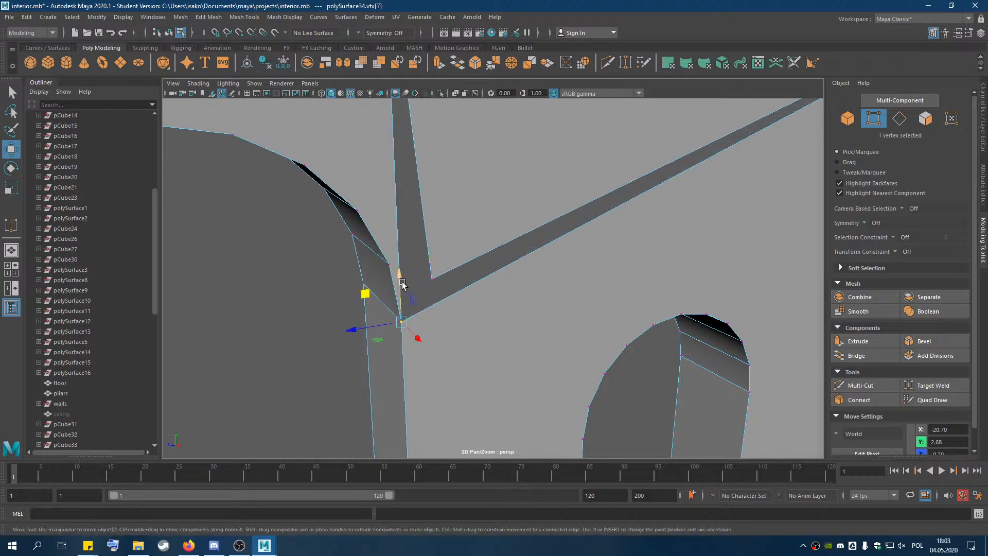
{"action": "left_click", "coordinate": [407, 322]}
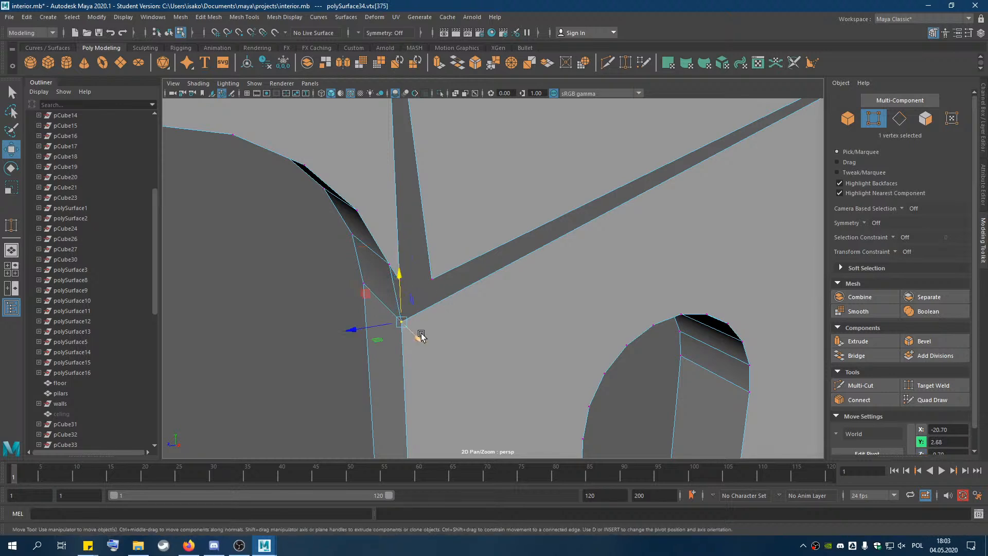
{"action": "middle_click_drag", "start_coordinate": [366, 294], "coordinate": [388, 287]}
{"action": "key", "text": "ctrl+z"}
{"action": "left_click_drag", "start_coordinate": [372, 327], "coordinate": [346, 330]}
{"action": "left_click", "coordinate": [402, 323]}
{"action": "left_click", "coordinate": [402, 322]}
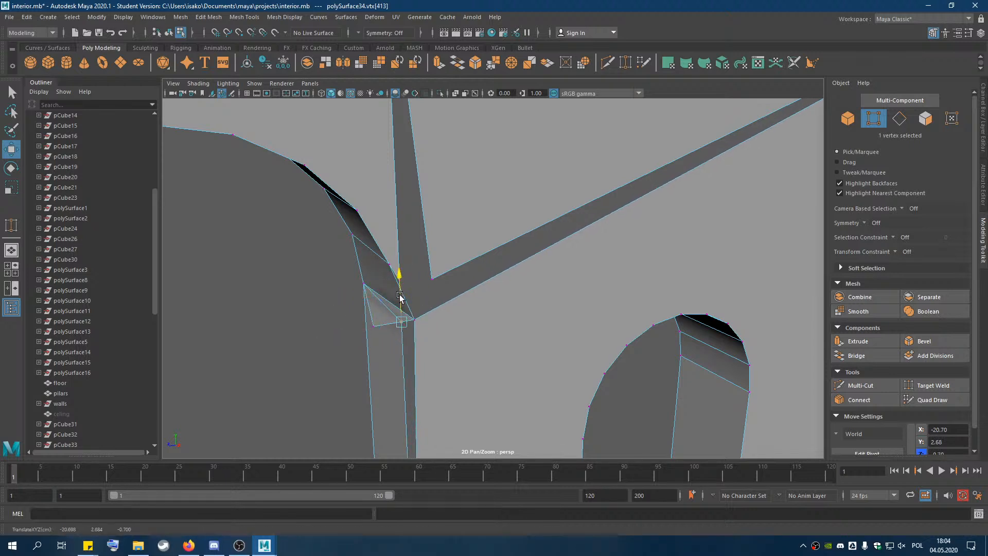
{"action": "key", "text": "ctrl+z"}
{"action": "key", "text": "ctrl+z"}
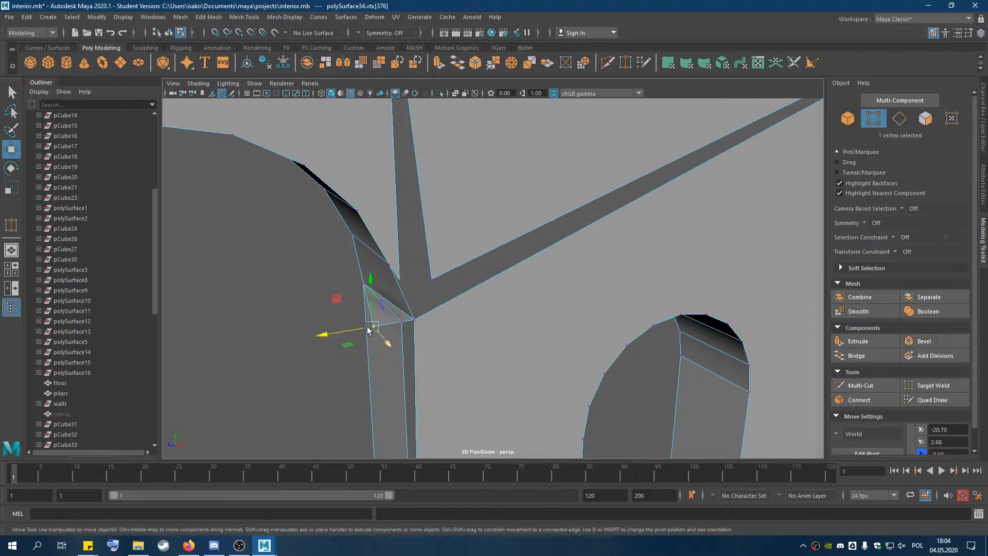
Merge the separated vertices back into the central arch's outer right corner with Target Weld.
{"action": "left_click", "coordinate": [13, 94]}
{"action": "left_click", "coordinate": [946, 386]}
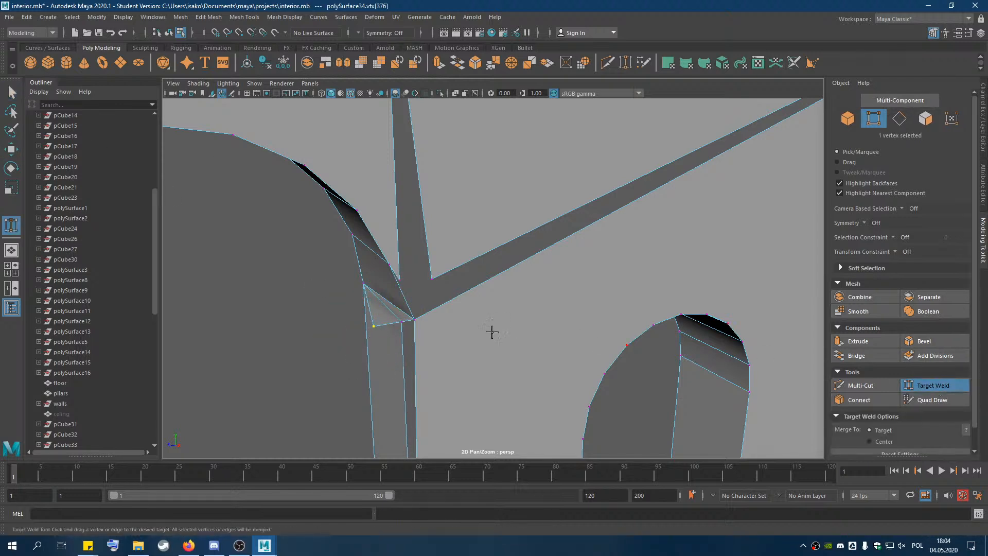
{"action": "left_click_drag", "start_coordinate": [414, 319], "coordinate": [402, 322]}
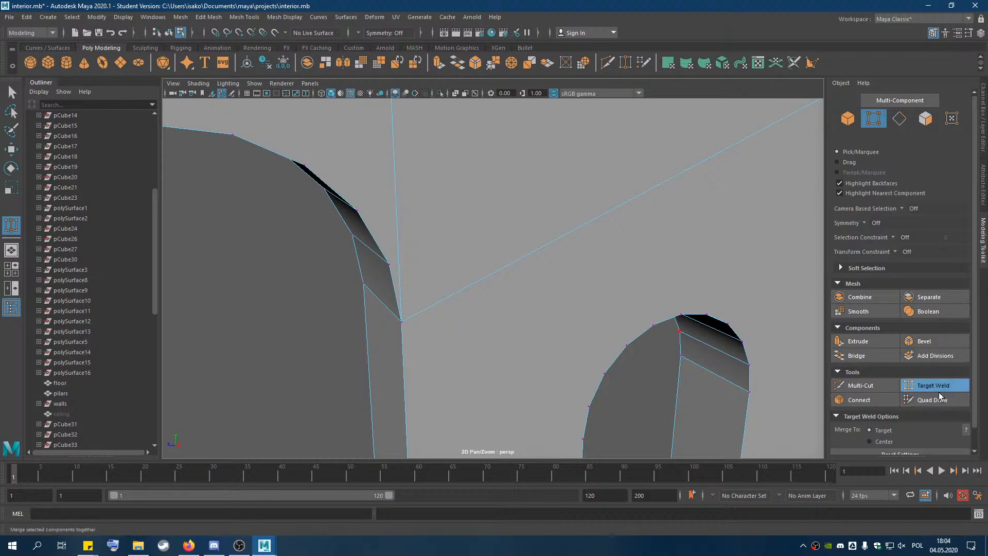
Test-move the vertices on the central arch's right side and undo the displacement.
{"action": "left_click", "coordinate": [934, 399]}
{"action": "left_click", "coordinate": [11, 150]}
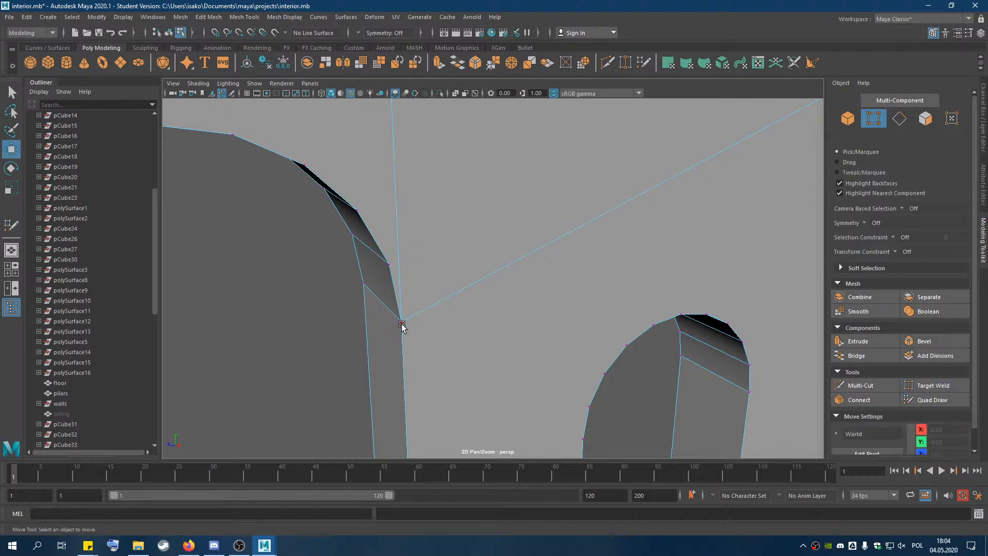
{"action": "left_click", "coordinate": [402, 322]}
{"action": "mouse_move", "coordinate": [378, 332]}
{"action": "left_mouse_down"}
{"action": "mouse_move", "coordinate": [342, 336]}
{"action": "mouse_move", "coordinate": [367, 337]}
{"action": "left_mouse_up"}
{"action": "left_click", "coordinate": [389, 263]}
{"action": "left_click_drag", "start_coordinate": [351, 269], "coordinate": [389, 280]}
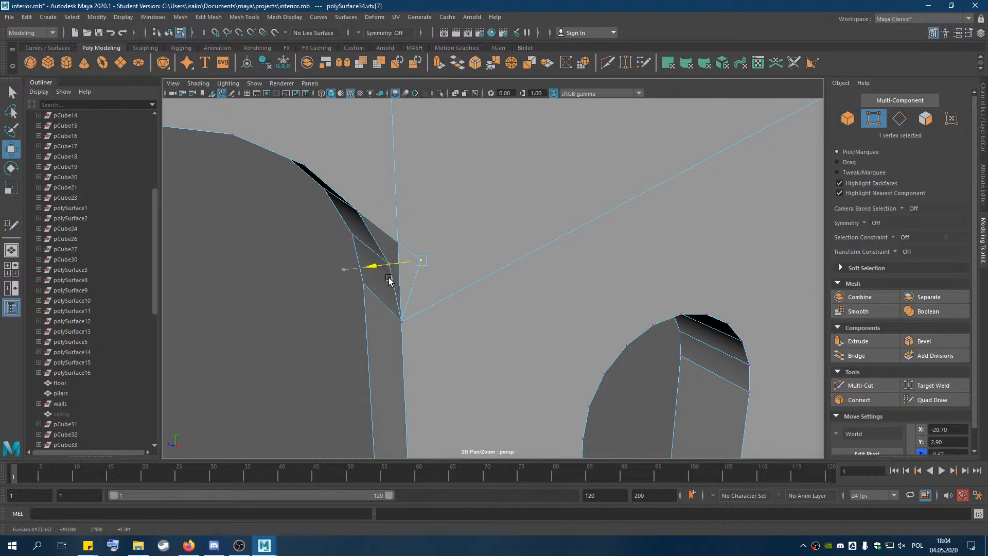
{"action": "key", "text": "ctrl+z"}
Try to delete the diagonal edge between the central arch's right corner and the wall's upper right corner.
{"action": "left_click", "coordinate": [900, 119]}
{"action": "left_click", "coordinate": [510, 267]}
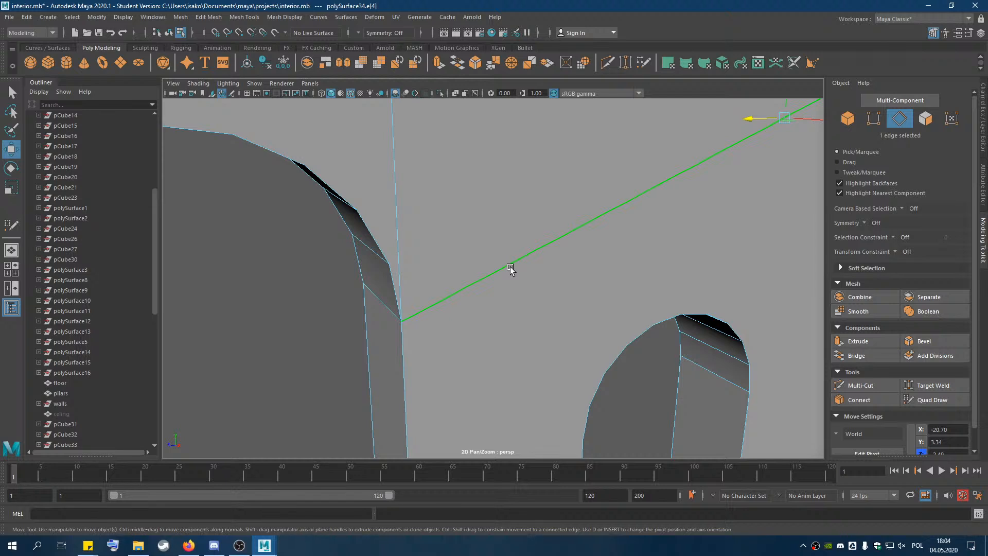
{"action": "key", "text": "Delete"}
{"action": "left_click", "coordinate": [530, 261]}
{"action": "key", "text": "Delete"}
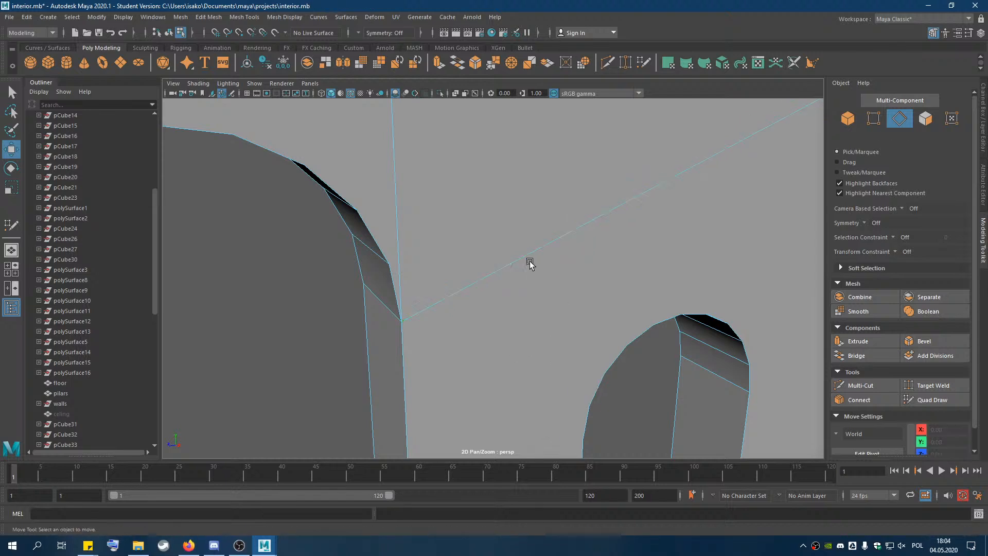
{"action": "left_click", "coordinate": [632, 197]}
{"action": "key", "text": "Delete"}
{"action": "left_click", "coordinate": [589, 221]}
{"action": "scroll", "coordinate": [655, 265], "scroll_direction": "down", "scroll_amount": 5}
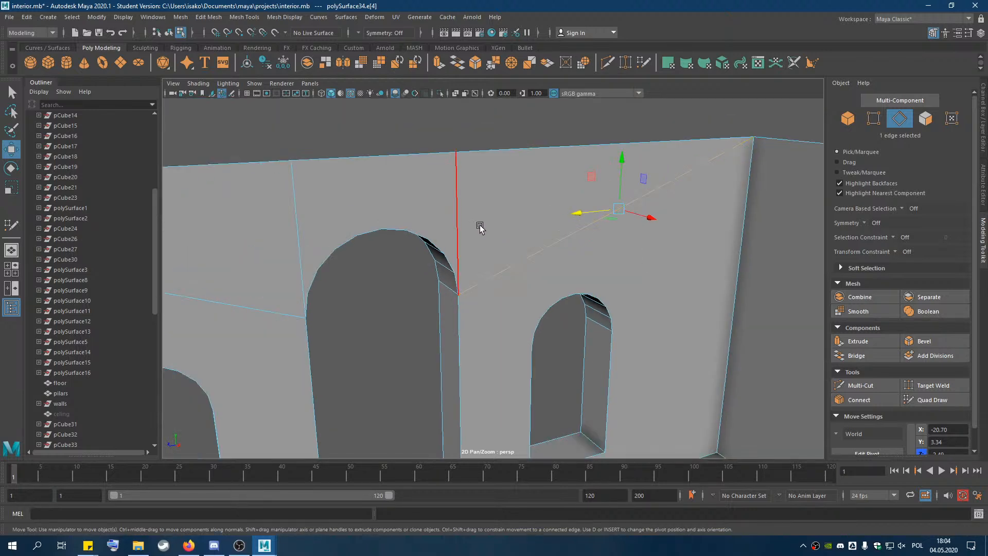
{"action": "key", "text": "Delete"}
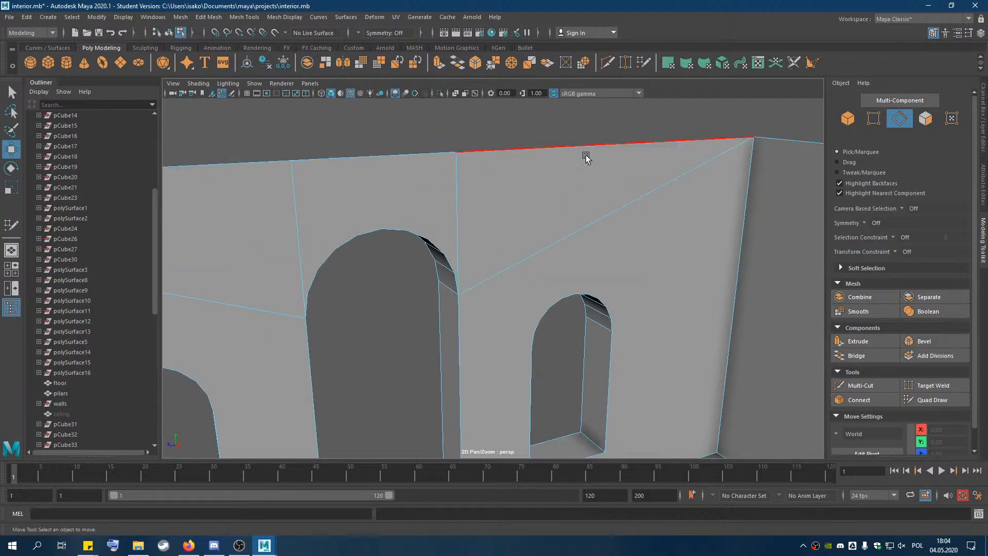
Pull apart the stacked vertices on the wall's top edge above the central arch's right corner, undoing the surplus move.
{"action": "left_click", "coordinate": [874, 119]}
{"action": "left_click", "coordinate": [933, 385]}
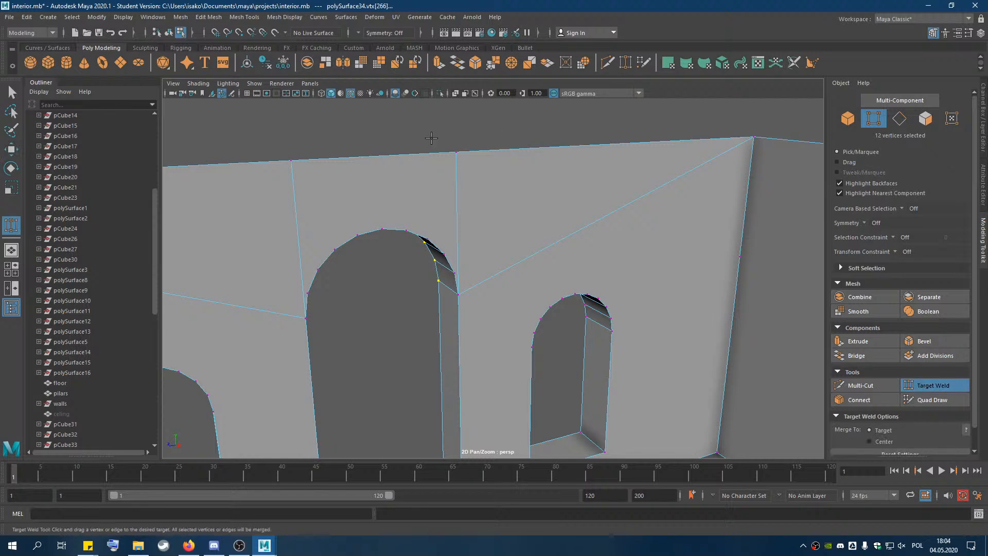
{"action": "scroll", "coordinate": [434, 138], "scroll_direction": "up", "scroll_amount": 2}
{"action": "key", "text": "w"}
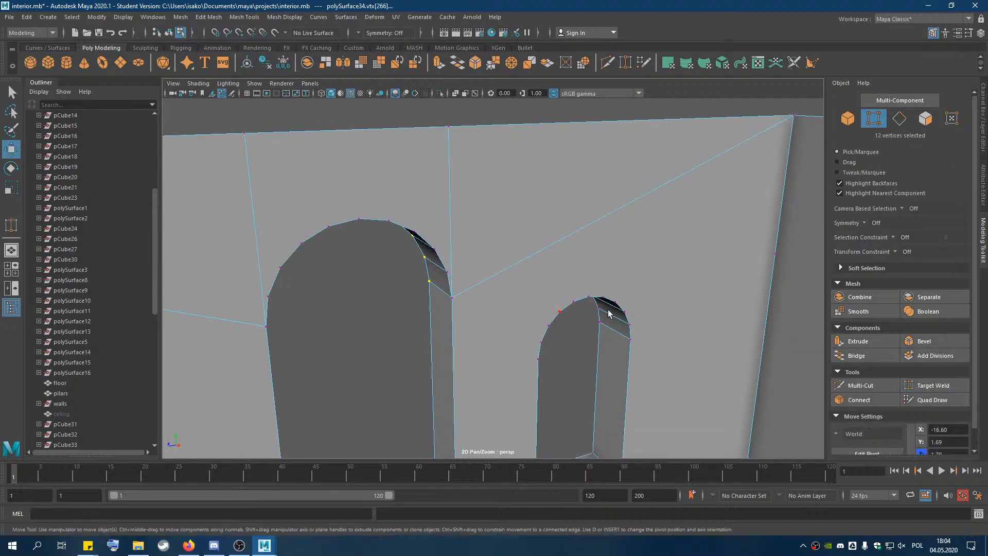
{"action": "left_click_drag", "start_coordinate": [489, 228], "coordinate": [494, 324], "text": "alt"}
{"action": "left_click", "coordinate": [469, 237]}
{"action": "left_click_drag", "start_coordinate": [451, 239], "coordinate": [436, 247]}
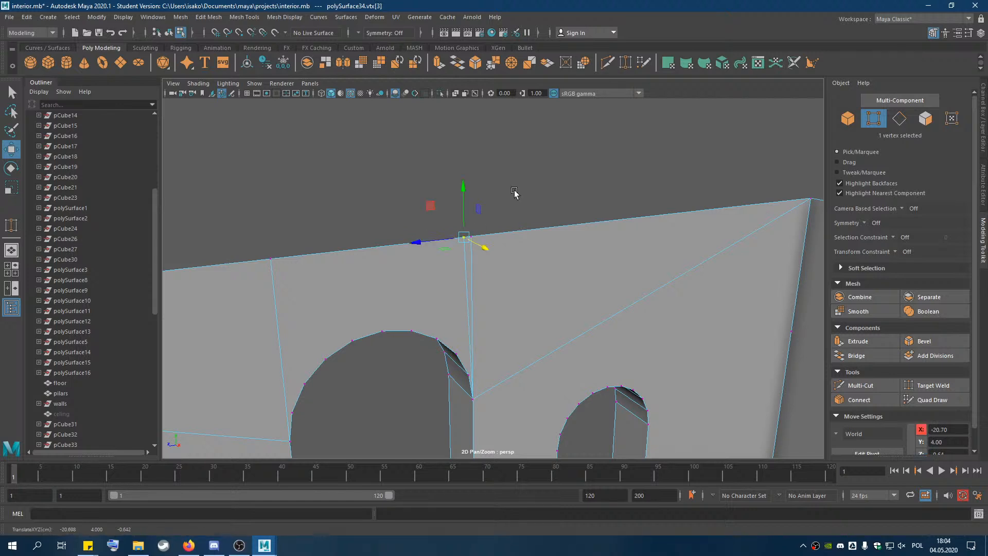
{"action": "left_click", "coordinate": [475, 240]}
{"action": "left_click_drag", "start_coordinate": [431, 242], "coordinate": [438, 244]}
{"action": "scroll", "coordinate": [460, 230], "scroll_direction": "up", "scroll_amount": 2}
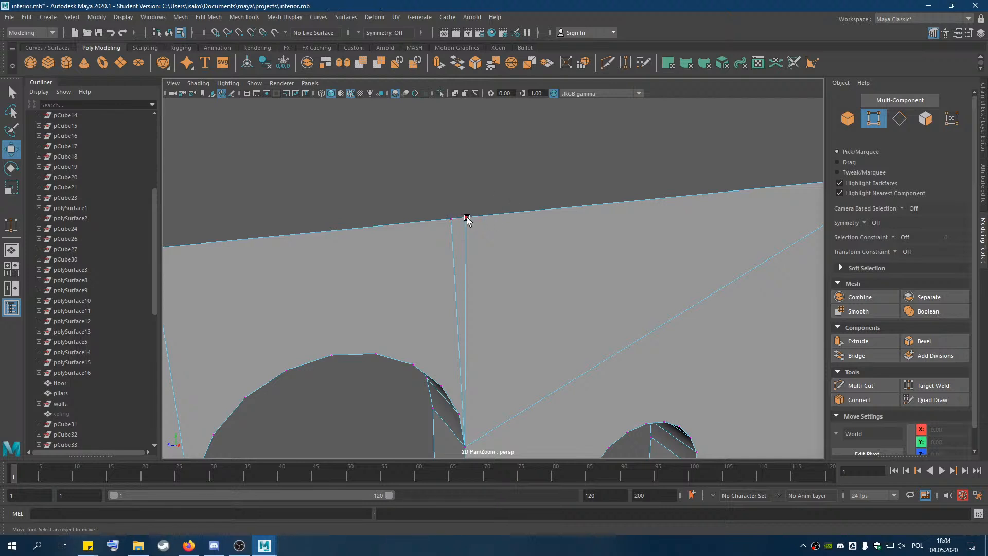
{"action": "key", "text": "ctrl+z"}
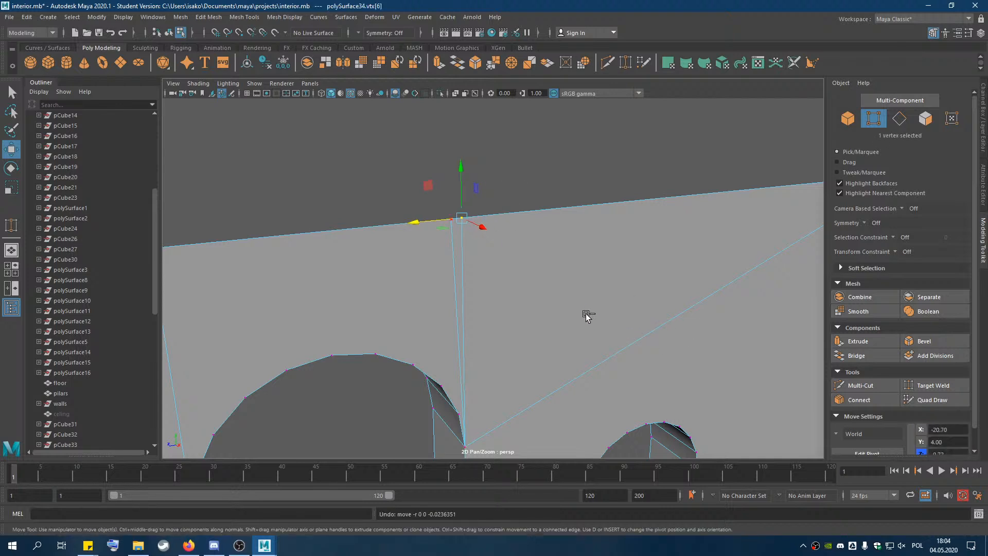
Target-weld the two separated top-edge vertices and delete the vertical edge above the central arch's right corner.
{"action": "left_click", "coordinate": [933, 385]}
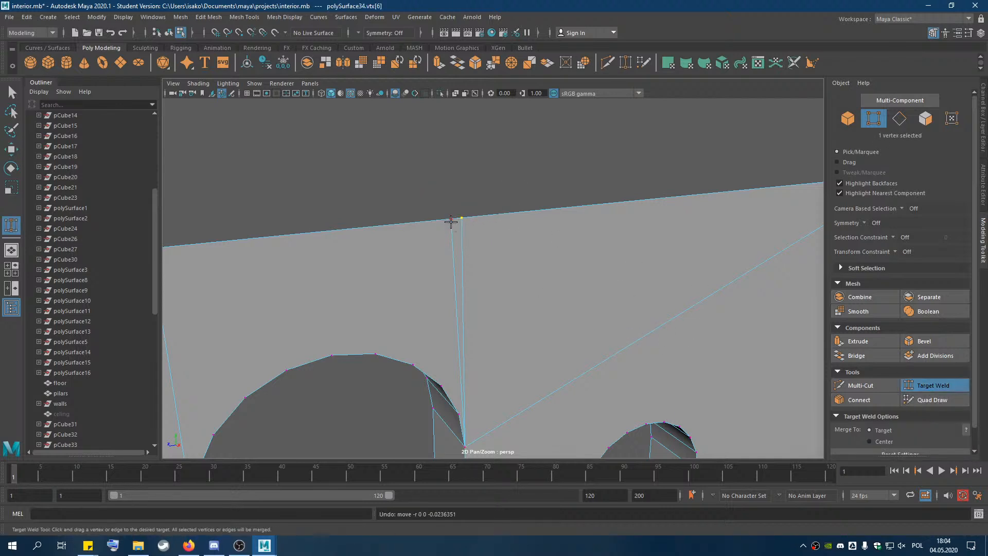
{"action": "left_click_drag", "start_coordinate": [468, 222], "coordinate": [463, 220]}
{"action": "left_click", "coordinate": [947, 385]}
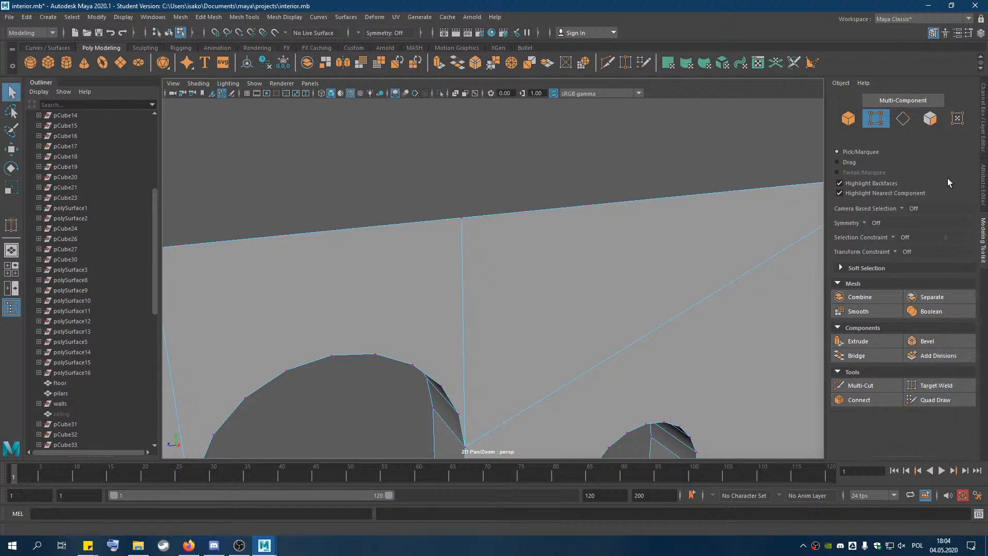
{"action": "left_click", "coordinate": [902, 118]}
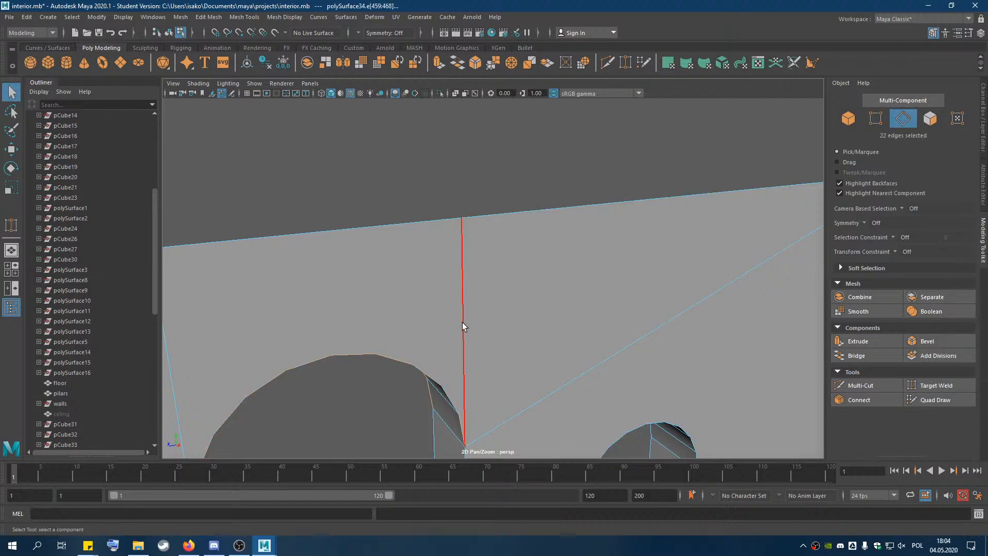
{"action": "left_click", "coordinate": [524, 381]}
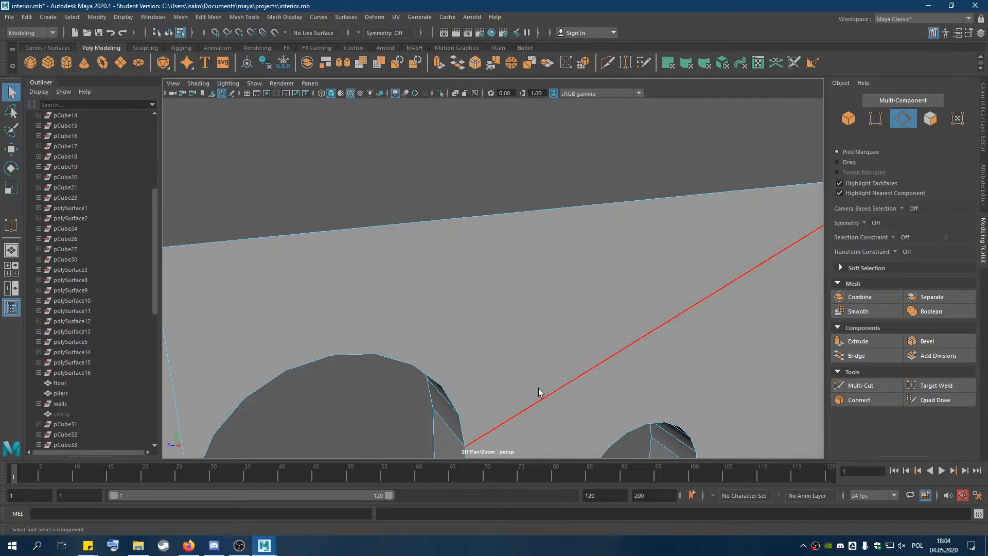
Lift the stacked vertex at the wall's upper right corner and merge it into the corner vertex with Target Weld.
{"action": "left_click_drag", "start_coordinate": [509, 354], "coordinate": [517, 327], "text": "alt"}
{"action": "left_click_drag", "start_coordinate": [500, 227], "coordinate": [472, 329], "text": "alt"}
{"action": "left_click", "coordinate": [640, 209]}
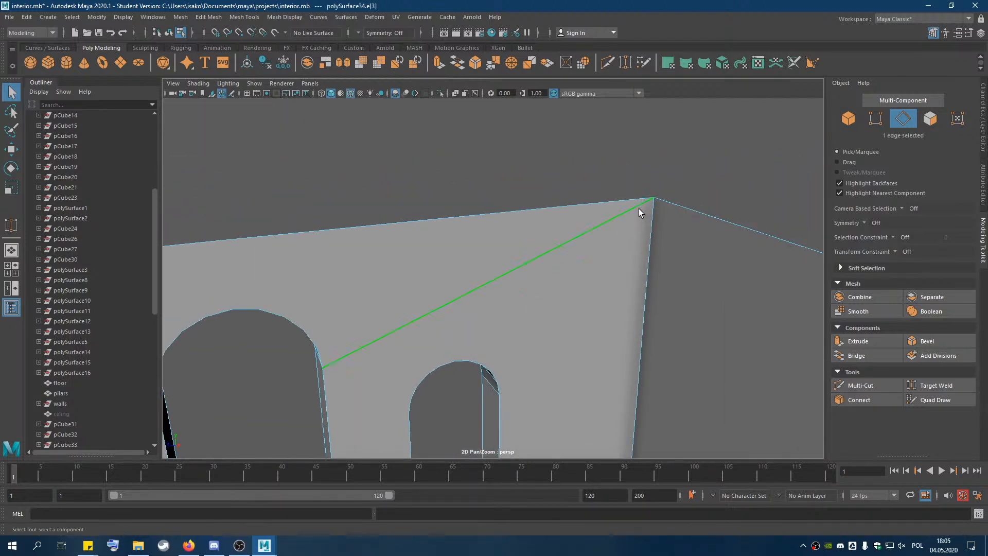
{"action": "left_click", "coordinate": [875, 118]}
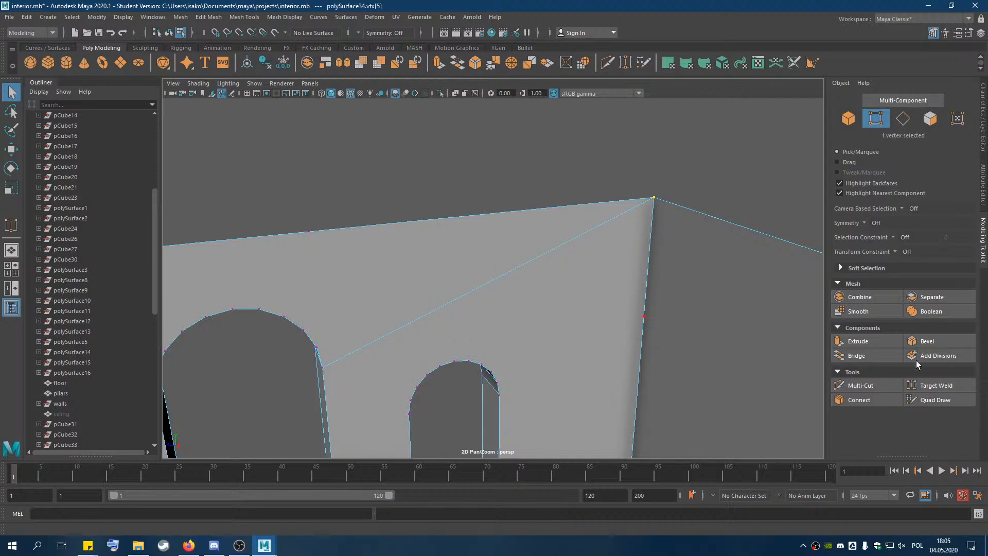
{"action": "key", "text": "w"}
{"action": "mouse_move", "coordinate": [657, 173]}
{"action": "left_mouse_down"}
{"action": "mouse_move", "coordinate": [658, 154]}
{"action": "mouse_move", "coordinate": [661, 162]}
{"action": "left_mouse_up"}
{"action": "left_click", "coordinate": [932, 385]}
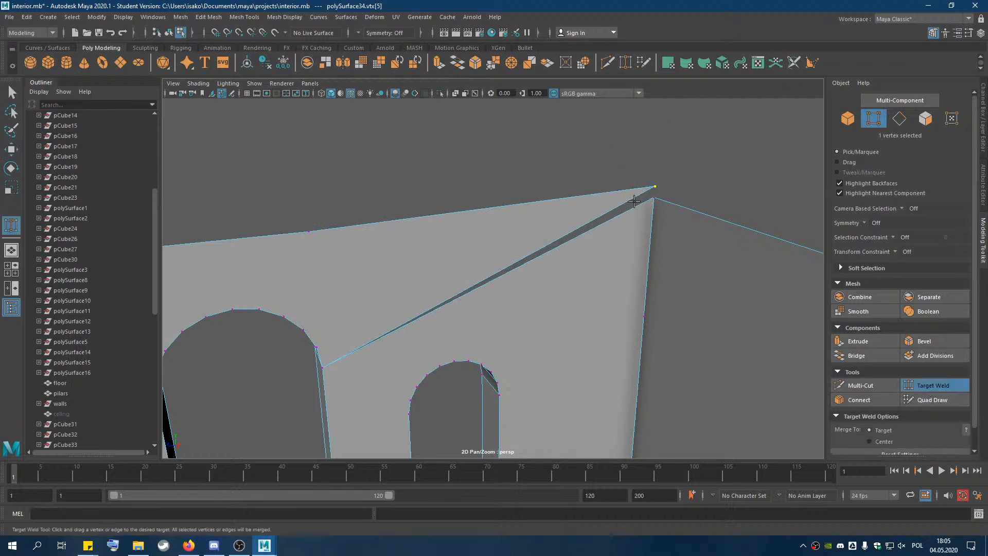
{"action": "left_click_drag", "start_coordinate": [656, 199], "coordinate": [654, 198]}
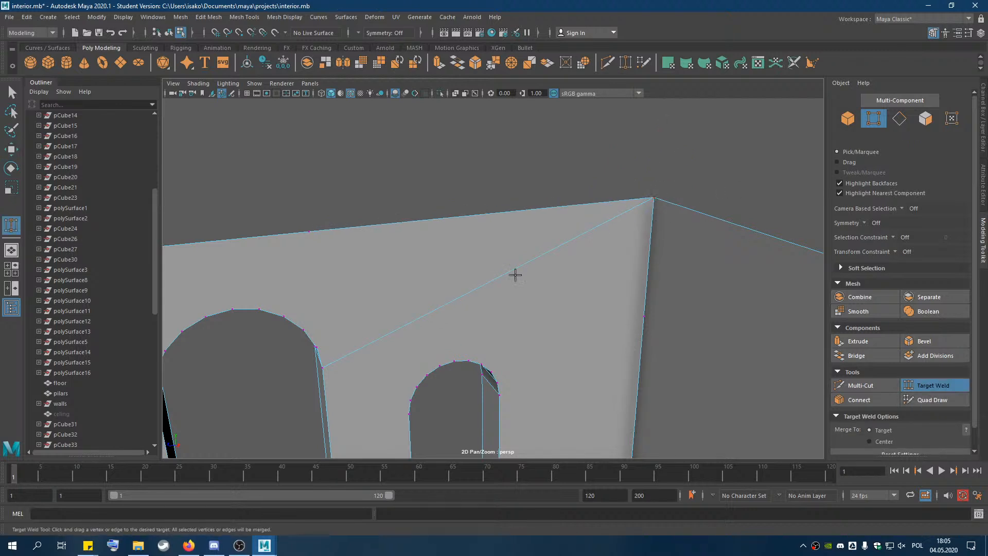
{"action": "left_click", "coordinate": [899, 118]}
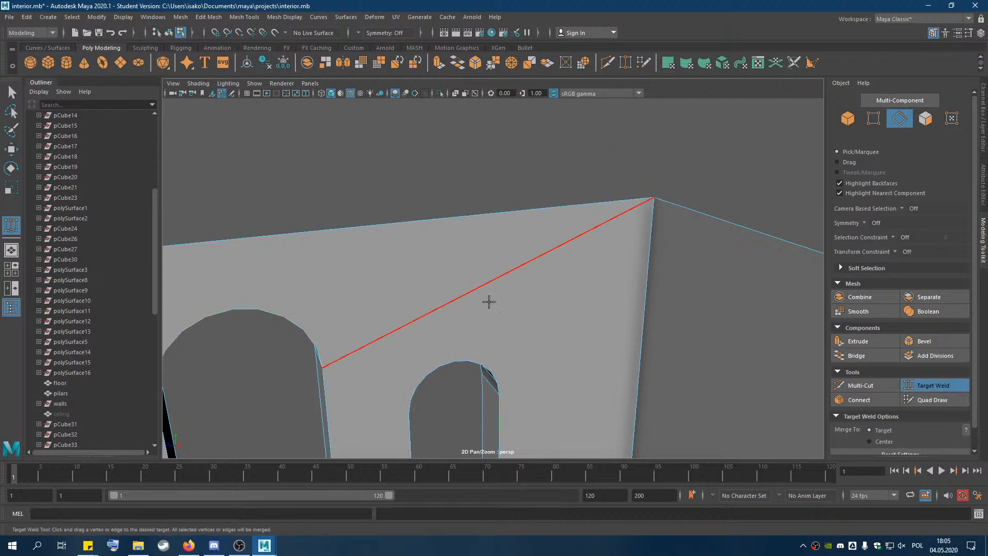
{"action": "left_click", "coordinate": [921, 385]}
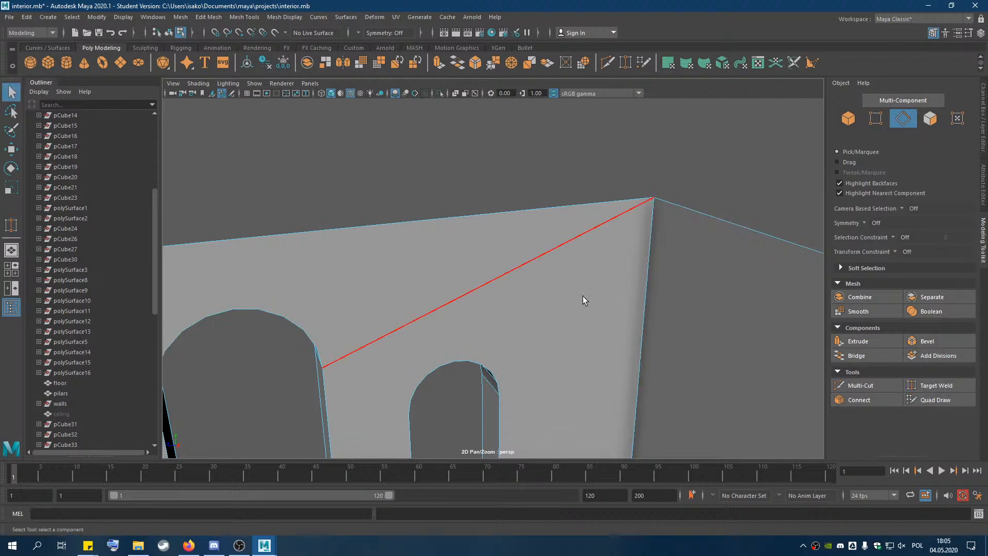
Extract the face of the long doorway wall opposite the pillar hall's open side as a separate object.
{"action": "left_click_drag", "start_coordinate": [329, 282], "coordinate": [541, 269], "text": "alt"}
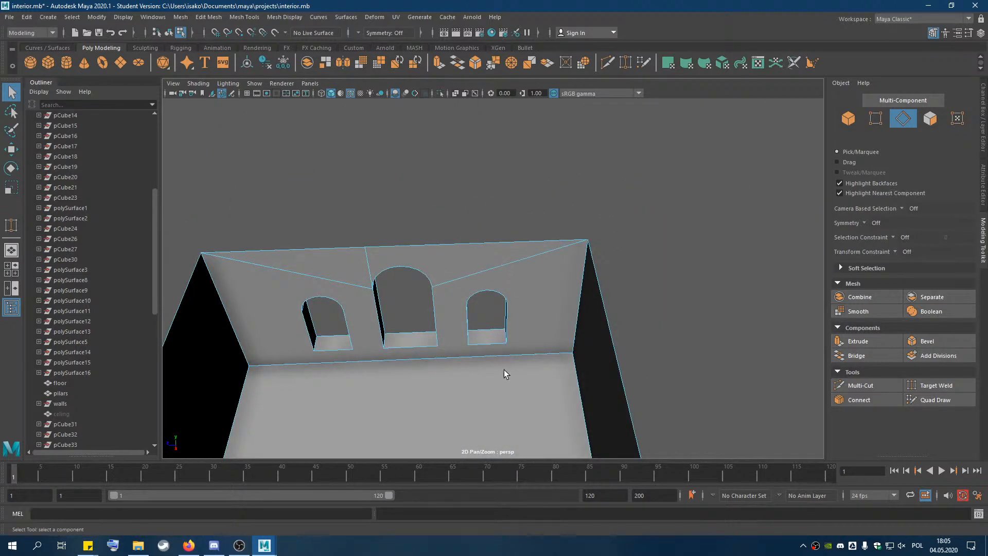
{"action": "scroll", "coordinate": [543, 355], "scroll_direction": "down", "scroll_amount": 5}
{"action": "mouse_move", "coordinate": [541, 368]}
{"action": "left_mouse_down", "text": "alt"}
{"action": "mouse_move", "coordinate": [427, 344]}
{"action": "mouse_move", "coordinate": [430, 353]}
{"action": "mouse_move", "coordinate": [545, 360]}
{"action": "left_mouse_up", "text": "alt"}
{"action": "middle_click_drag", "start_coordinate": [545, 360], "coordinate": [592, 205], "text": "alt"}
{"action": "scroll", "coordinate": [485, 311], "scroll_direction": "down", "scroll_amount": 8}
{"action": "left_click_drag", "start_coordinate": [484, 311], "coordinate": [634, 222], "text": "alt"}
{"action": "middle_click_drag", "start_coordinate": [634, 222], "coordinate": [543, 324], "text": "alt"}
{"action": "scroll", "coordinate": [542, 324], "scroll_direction": "up", "scroll_amount": 7}
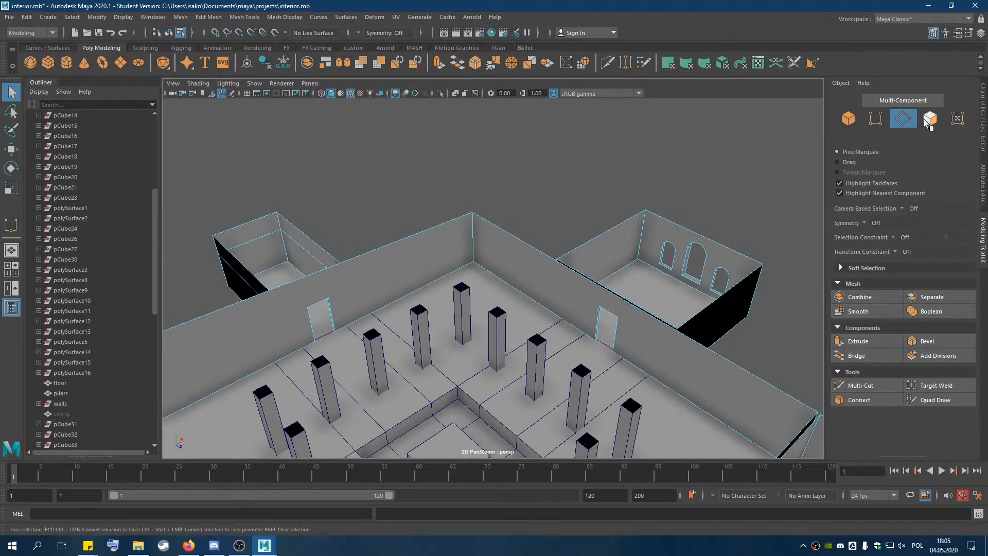
{"action": "left_click", "coordinate": [929, 119]}
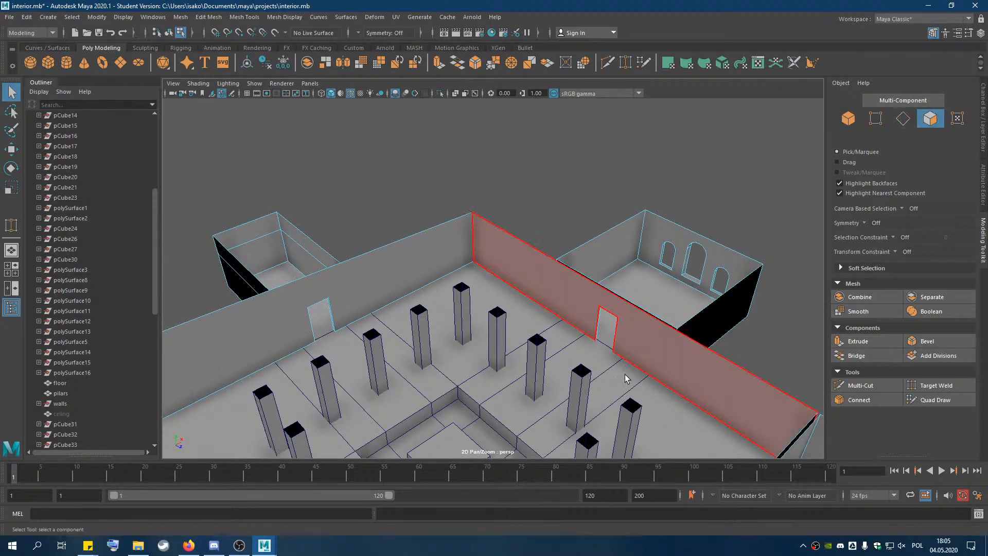
{"action": "left_click", "coordinate": [715, 390]}
{"action": "scroll", "coordinate": [717, 401], "scroll_direction": "down", "scroll_amount": 5}
{"action": "left_click_drag", "start_coordinate": [705, 349], "coordinate": [578, 267], "text": "alt"}
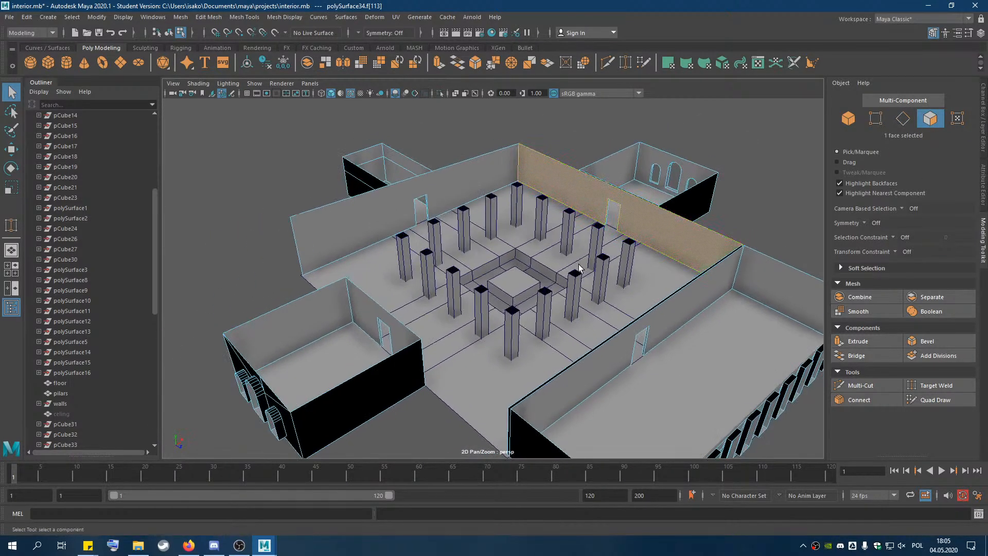
{"action": "left_click", "coordinate": [326, 63]}
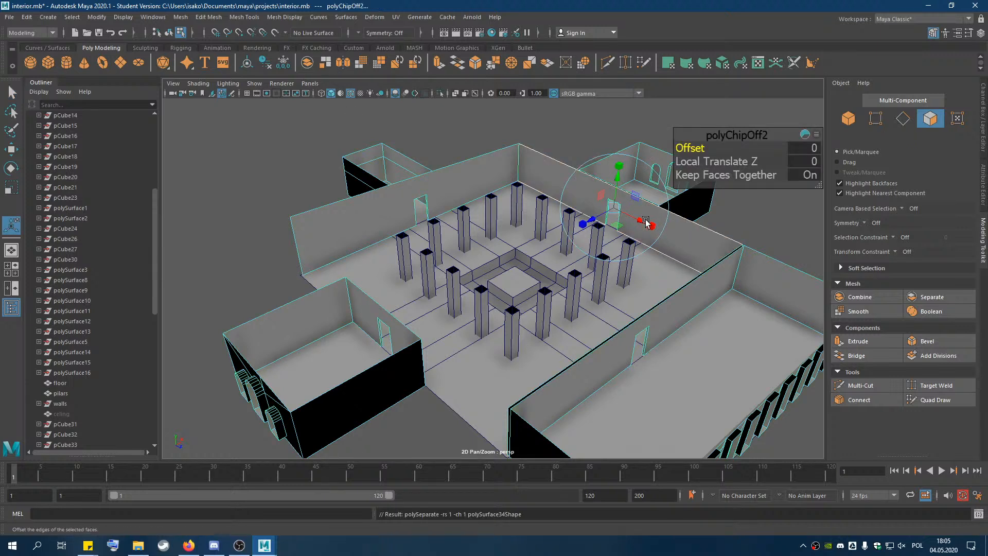
Try shifting the extracted wall face to -0.3 in Local Translate Z and undo it.
{"action": "key", "text": "ctrl+z"}
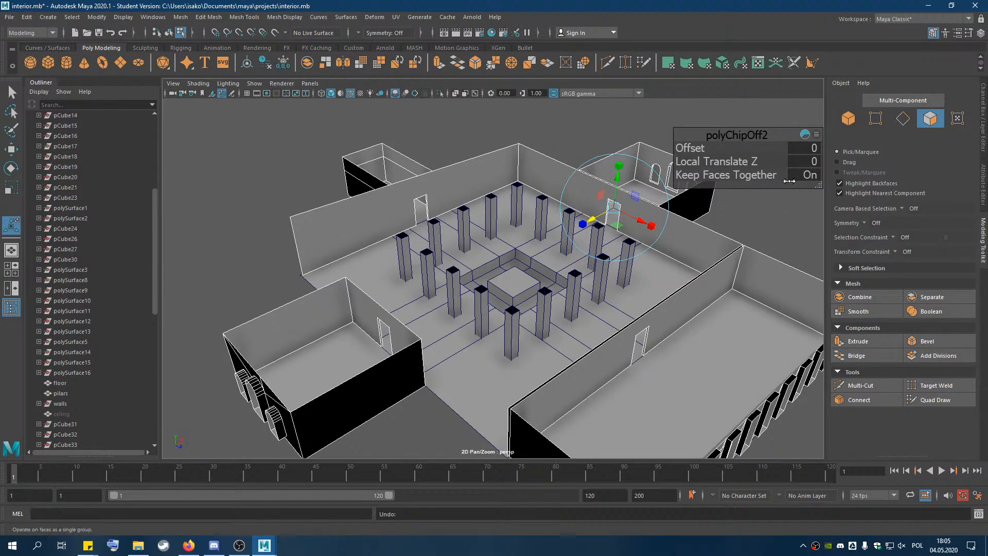
{"action": "left_click_drag", "start_coordinate": [695, 149], "coordinate": [749, 189]}
{"action": "key", "text": "ctrl+z"}
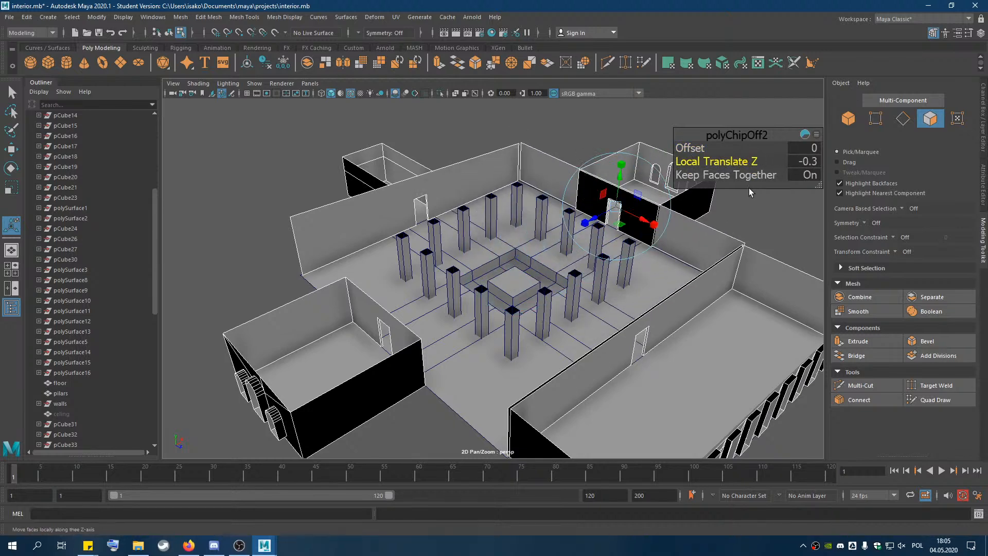
{"action": "key", "text": "ctrl+z"}
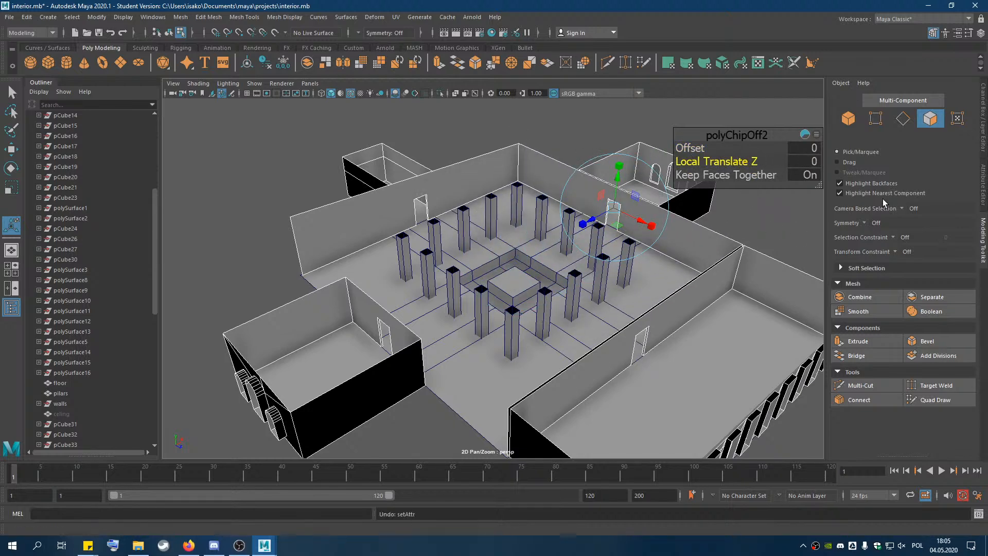
Duplicate the extracted doorway wall and move the copy to about X -23.13 to close the hall's open side.
{"action": "left_click", "coordinate": [11, 150]}
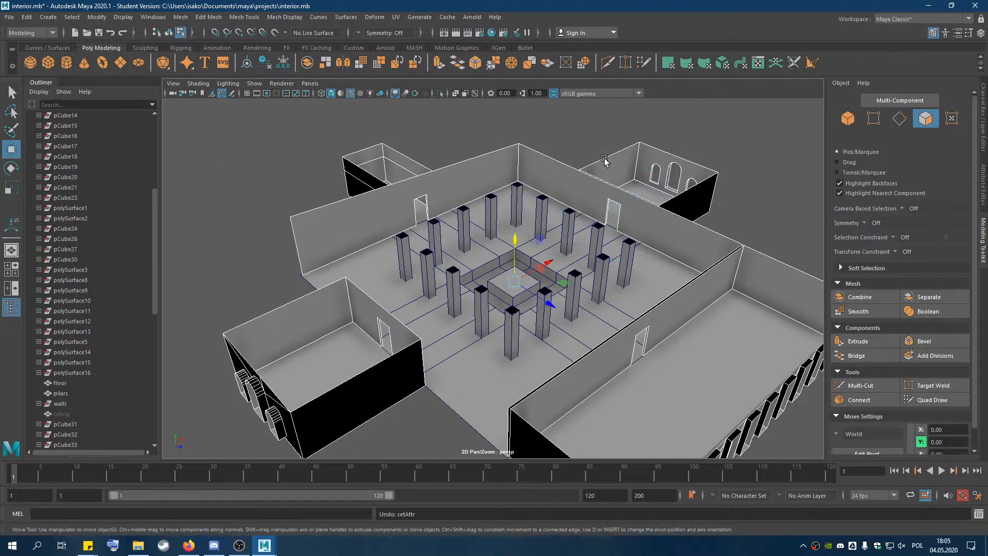
{"action": "left_click", "coordinate": [849, 120]}
{"action": "left_click", "coordinate": [726, 141]}
{"action": "left_click", "coordinate": [656, 224]}
{"action": "left_click_drag", "start_coordinate": [543, 268], "coordinate": [466, 306]}
{"action": "key", "text": "ctrl+z"}
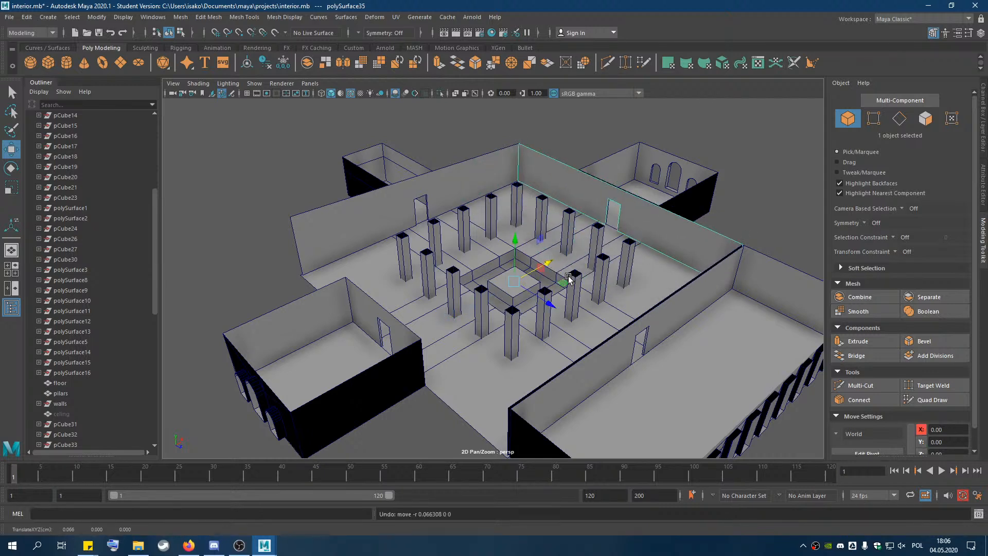
{"action": "left_click_drag", "start_coordinate": [550, 268], "coordinate": [283, 396]}
Reverse the face normal of the duplicated wall on the hall's formerly open side.
{"action": "left_click_drag", "start_coordinate": [539, 321], "coordinate": [430, 337], "text": "alt"}
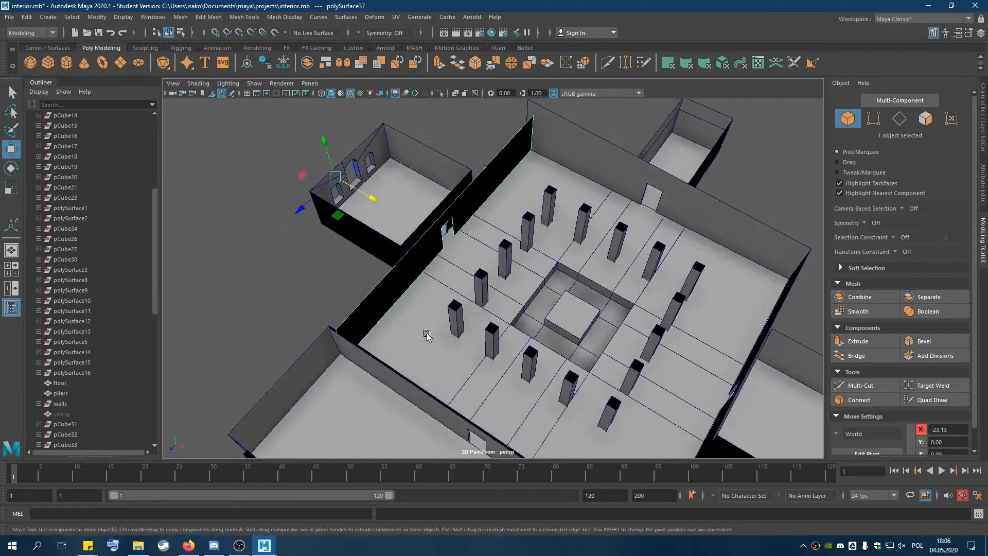
{"action": "scroll", "coordinate": [419, 203], "scroll_direction": "up", "scroll_amount": 5}
{"action": "middle_click_drag", "start_coordinate": [486, 226], "coordinate": [569, 311], "text": "alt"}
{"action": "left_click_drag", "start_coordinate": [569, 311], "coordinate": [621, 293], "text": "alt"}
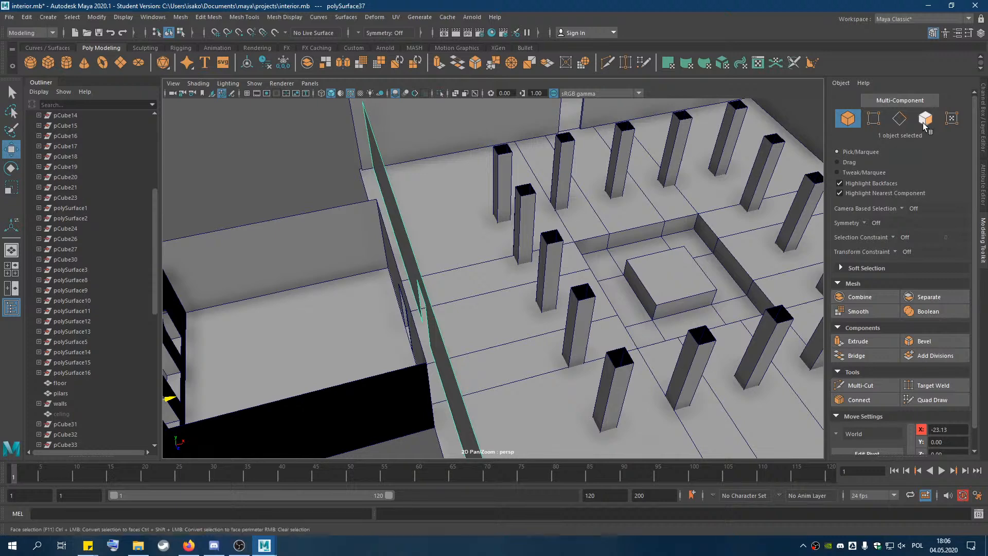
{"action": "key", "text": "F11"}
{"action": "left_click", "coordinate": [441, 365]}
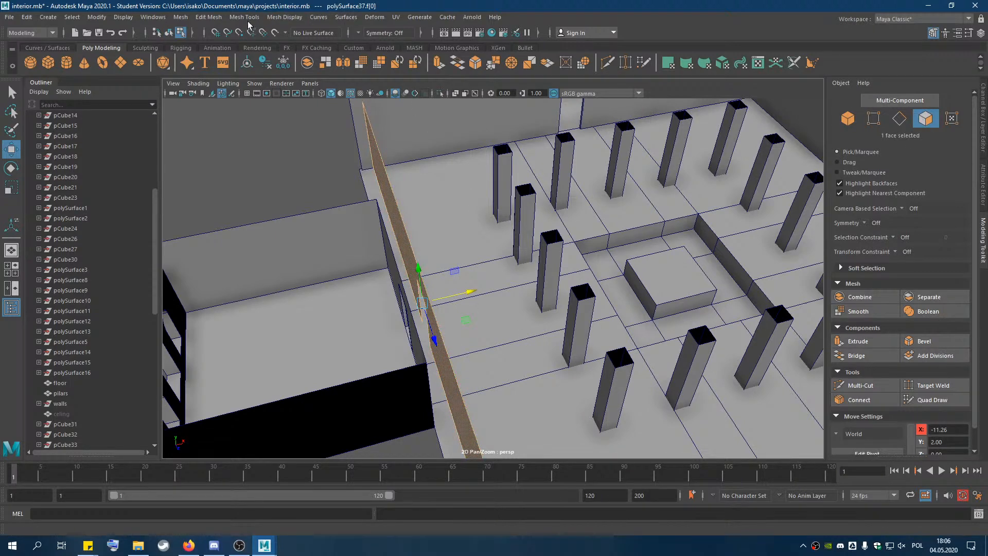
{"action": "left_click", "coordinate": [285, 17]}
{"action": "left_click", "coordinate": [303, 65]}
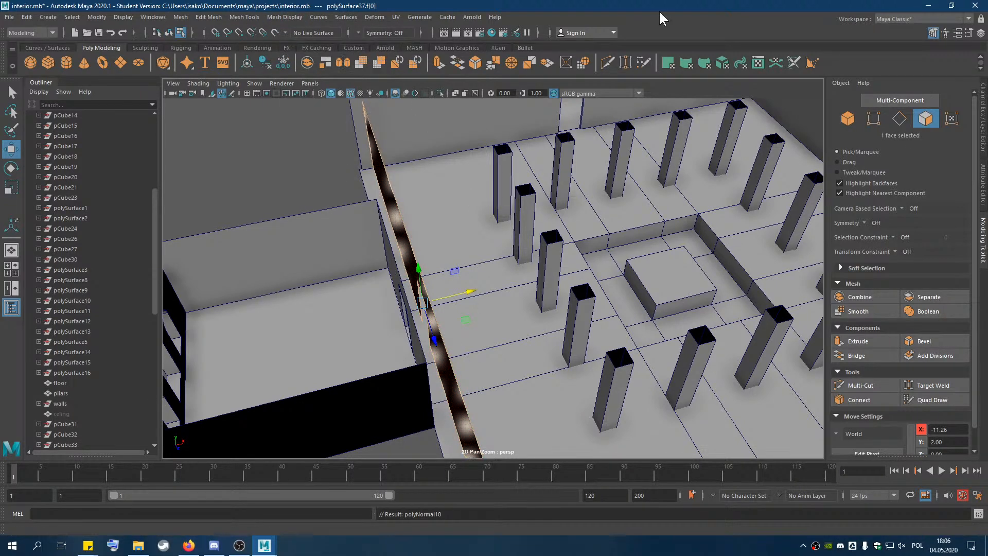
Move the duplicated doorway wall face along X to about -11.87, snapped flush with the door frame's edge.
{"action": "key", "text": "F8"}
{"action": "left_click_drag", "start_coordinate": [477, 317], "coordinate": [520, 282], "text": "alt"}
{"action": "left_click", "coordinate": [924, 123]}
{"action": "scroll", "coordinate": [558, 327], "scroll_direction": "up", "scroll_amount": 6}
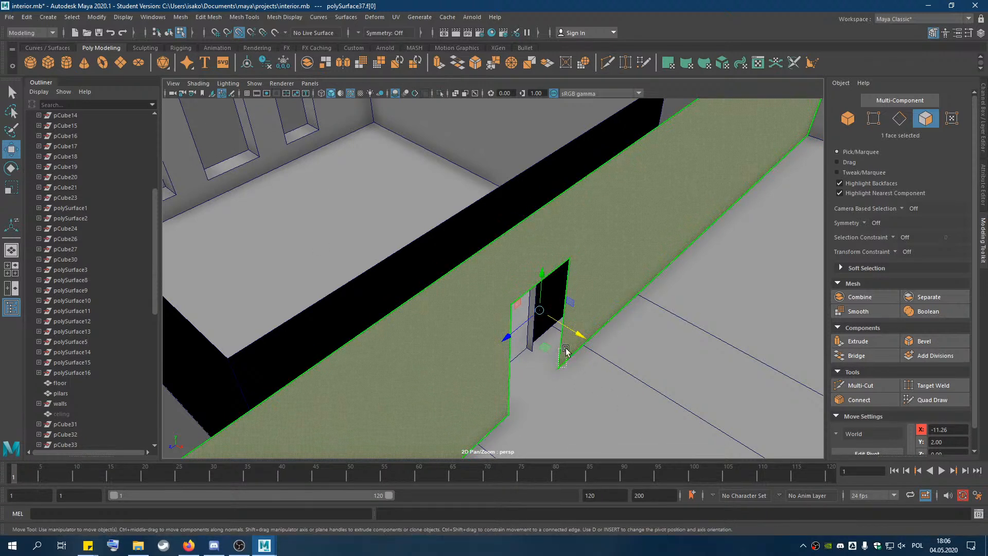
{"action": "left_click_drag", "start_coordinate": [561, 337], "coordinate": [547, 327]}
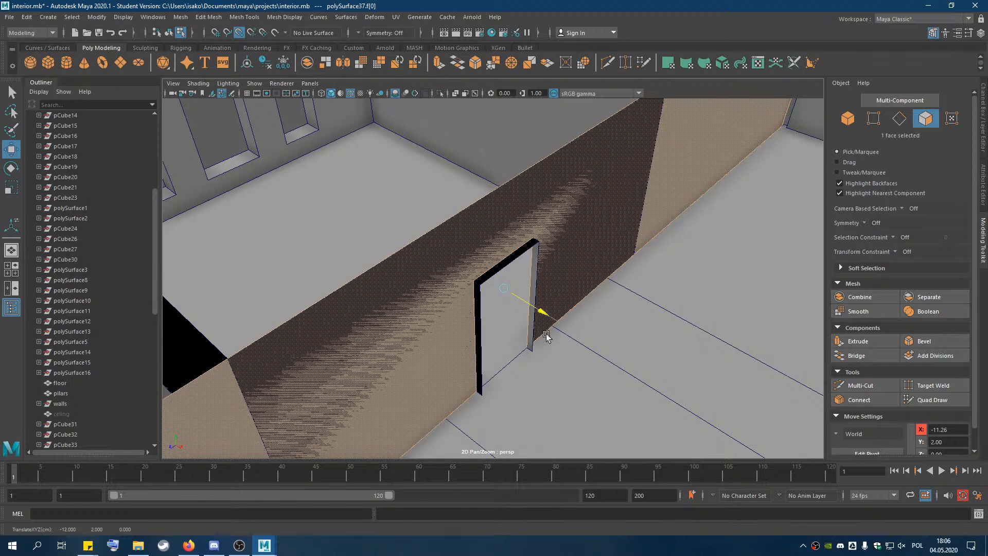
{"action": "mouse_move", "coordinate": [540, 311]}
{"action": "left_mouse_down"}
{"action": "mouse_move", "coordinate": [571, 330]}
{"action": "mouse_move", "coordinate": [529, 352]}
{"action": "left_mouse_up"}
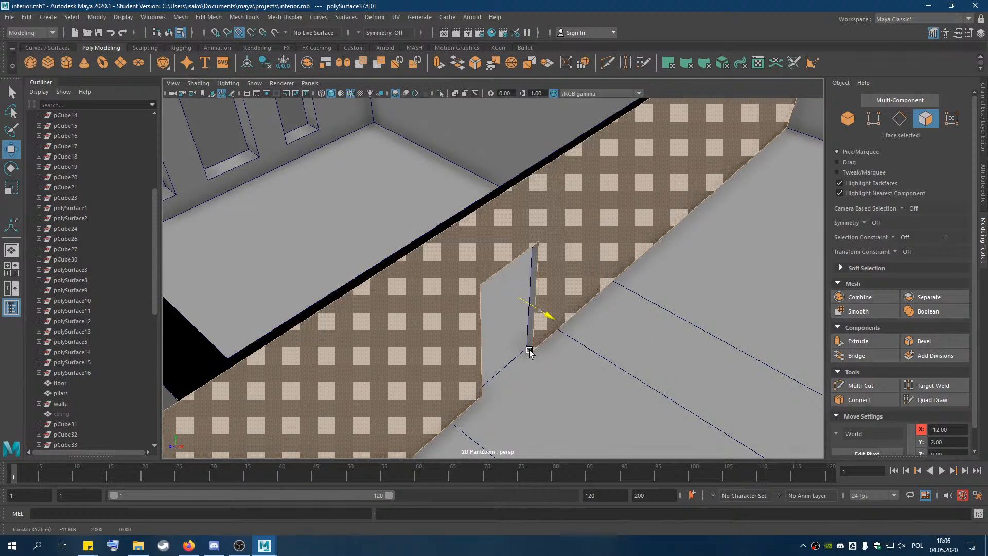
{"action": "left_click_drag", "start_coordinate": [605, 333], "coordinate": [627, 339], "text": "alt"}
{"action": "left_click", "coordinate": [574, 179]}
{"action": "left_click_drag", "start_coordinate": [574, 188], "coordinate": [649, 307], "text": "alt"}
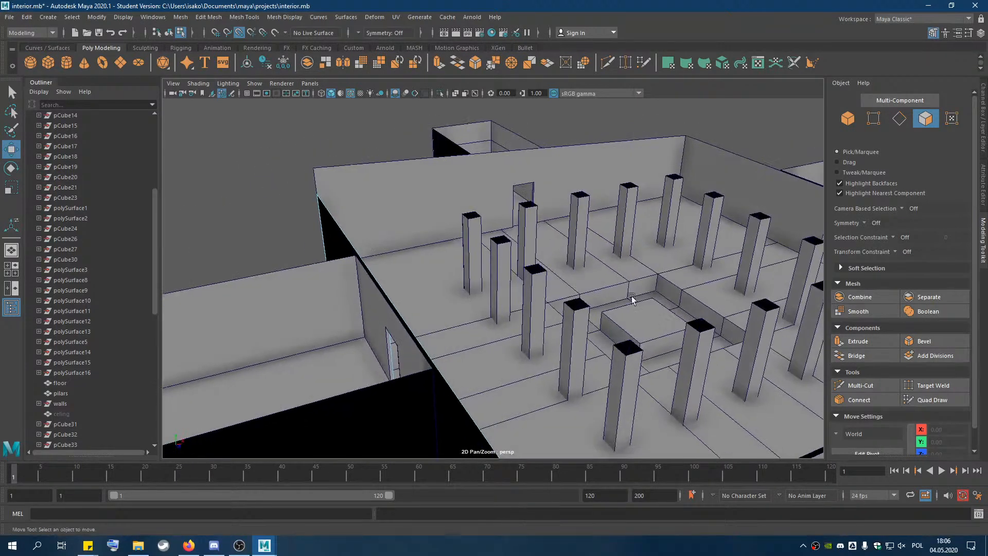
Try to snap the pillar hall's raised corner vertex down to the lower wall height at Y 4.00.
{"action": "left_click", "coordinate": [873, 118]}
{"action": "left_click", "coordinate": [315, 170]}
{"action": "left_click_drag", "start_coordinate": [315, 169], "coordinate": [319, 195]}
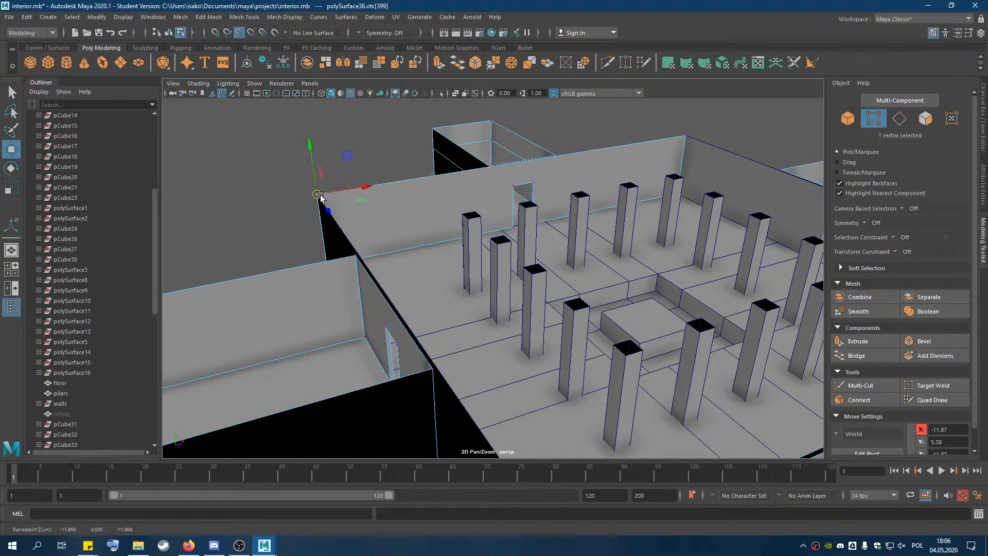
{"action": "left_click", "coordinate": [258, 189]}
{"action": "scroll", "coordinate": [659, 249], "scroll_direction": "down", "scroll_amount": 5}
{"action": "mouse_move", "coordinate": [619, 292]}
{"action": "left_mouse_down", "text": "alt"}
{"action": "mouse_move", "coordinate": [653, 264]}
{"action": "mouse_move", "coordinate": [717, 283]}
{"action": "mouse_move", "coordinate": [613, 286]}
{"action": "mouse_move", "coordinate": [664, 306]}
{"action": "mouse_move", "coordinate": [634, 294]}
{"action": "left_mouse_up", "text": "alt"}
{"action": "middle_click_drag", "start_coordinate": [655, 267], "coordinate": [390, 328], "text": "alt"}
{"action": "scroll", "coordinate": [507, 189], "scroll_direction": "up", "scroll_amount": 6}
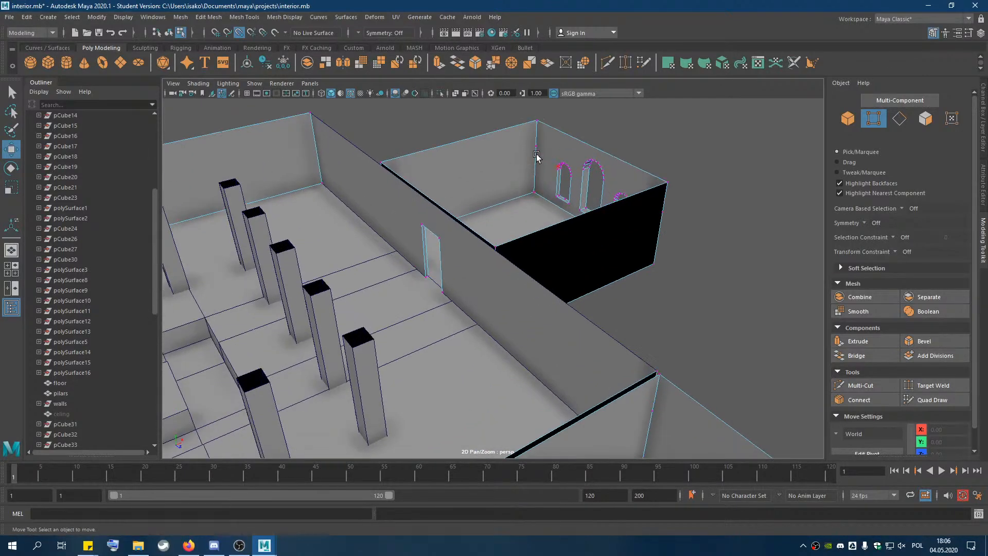
{"action": "left_click", "coordinate": [536, 157]}
{"action": "left_click", "coordinate": [740, 132]}
{"action": "left_click", "coordinate": [627, 94]}
{"action": "left_click", "coordinate": [711, 108]}
{"action": "left_click_drag", "start_coordinate": [655, 151], "coordinate": [745, 149], "text": "alt"}
{"action": "left_click_drag", "start_coordinate": [432, 226], "coordinate": [731, 292], "text": "alt"}
Undo the recent vertex edits and selections back to the selected raised corner vertex of the pillar hall.
{"action": "key", "text": "ctrl+z"}
{"action": "key", "text": "ctrl+z"}
{"action": "key", "text": "ctrl+z"}
{"action": "key", "text": "ctrl+z"}
{"action": "key", "text": "ctrl+z"}
{"action": "key", "text": "ctrl+z"}
{"action": "left_click_drag", "start_coordinate": [758, 325], "coordinate": [805, 250], "text": "alt"}
{"action": "key", "text": "shift+z"}
{"action": "key", "text": "shift+z"}
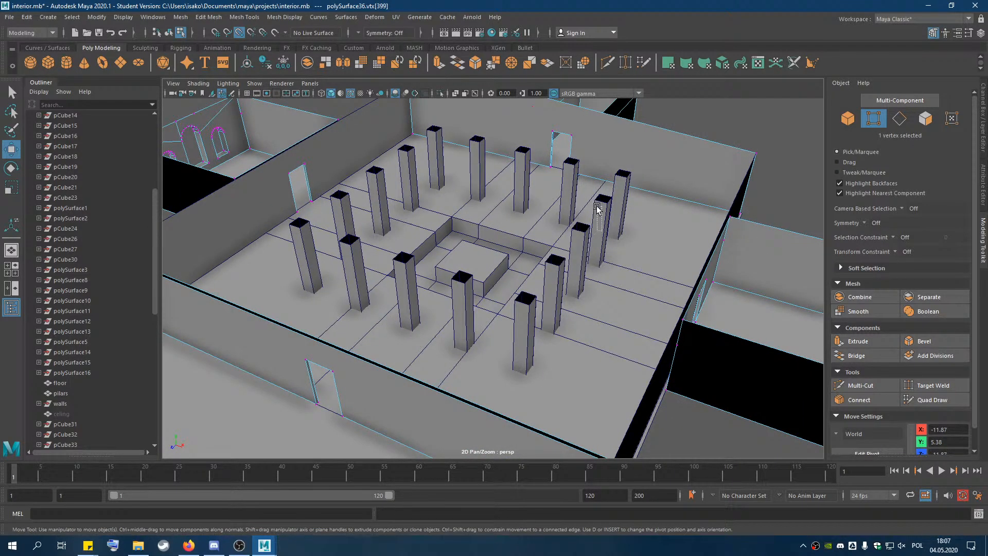
{"action": "left_click_drag", "start_coordinate": [584, 231], "coordinate": [584, 221], "text": "alt"}
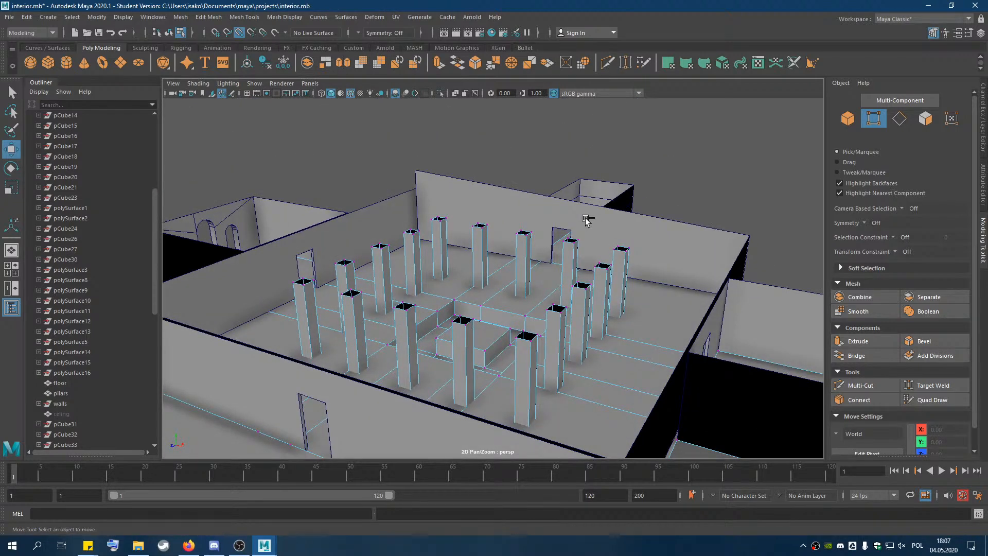
{"action": "key", "text": "shift+z"}
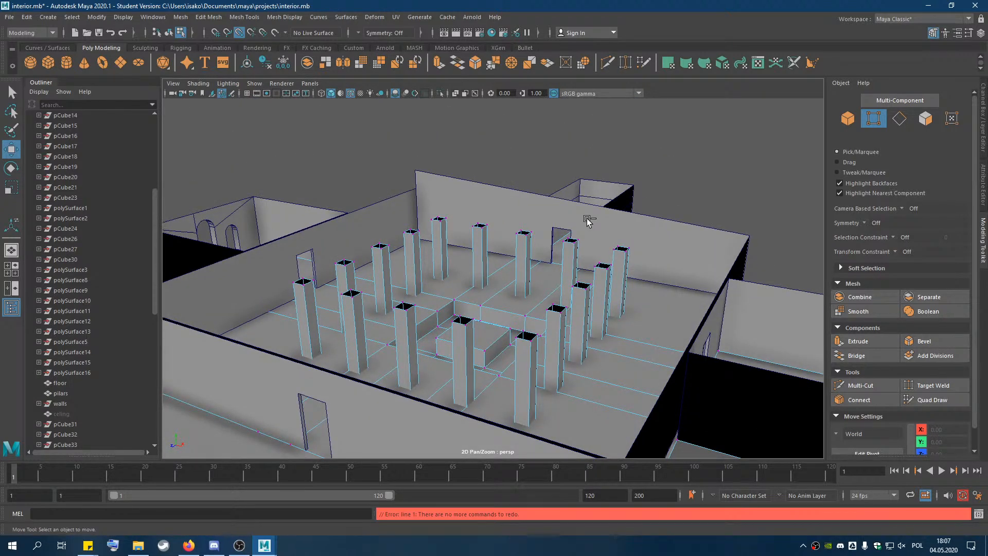
{"action": "key", "text": "z"}
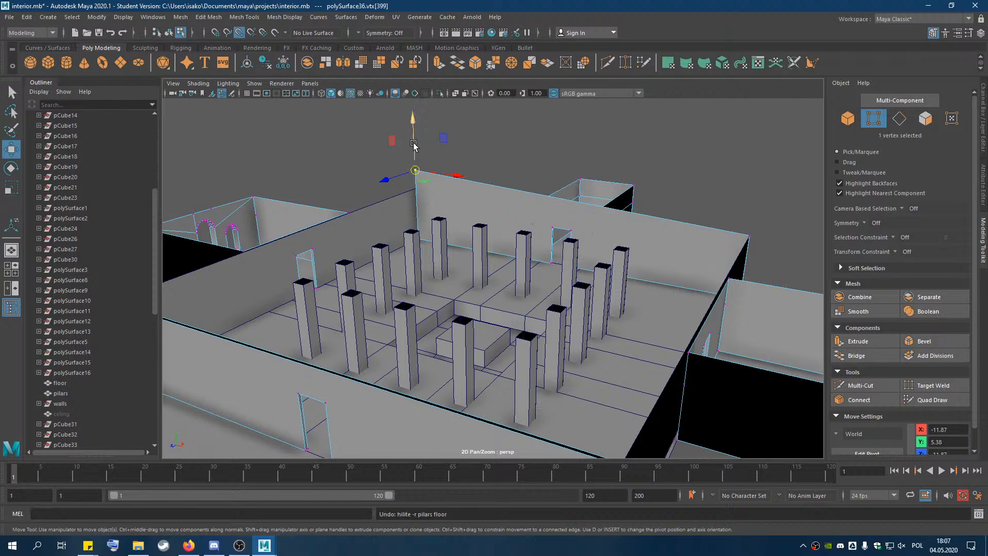
Try again to lower the pillar hall's raised corner vertex along Y and undo it.
{"action": "left_click_drag", "start_coordinate": [415, 147], "coordinate": [422, 177]}
{"action": "left_click_drag", "start_coordinate": [743, 165], "coordinate": [682, 216], "text": "alt"}
{"action": "key", "text": "ctrl+z"}
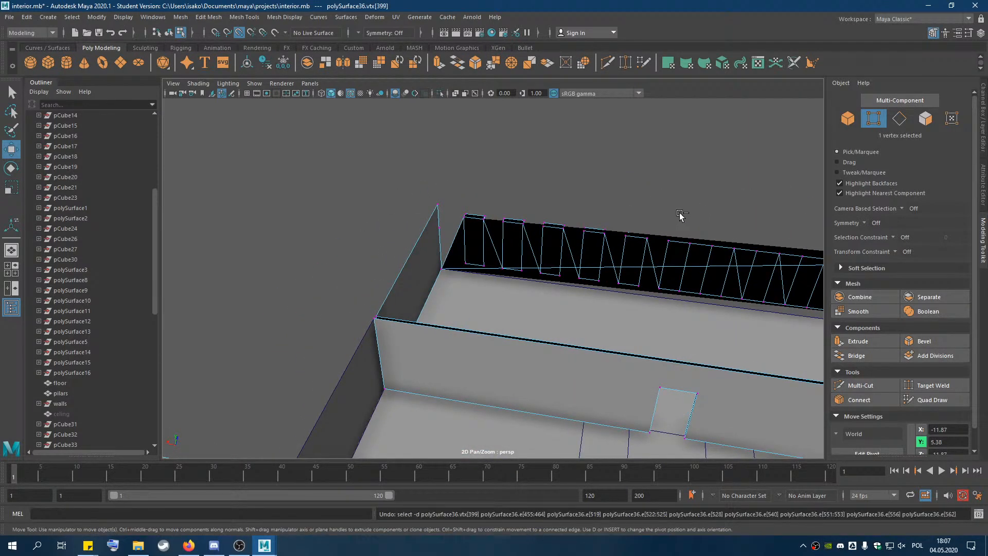
Align the top corner vertices of the long windowed wall with the room's wall height at Y 4.00.
{"action": "left_click_drag", "start_coordinate": [614, 203], "coordinate": [740, 175], "text": "alt"}
{"action": "left_click_drag", "start_coordinate": [517, 148], "coordinate": [310, 247], "text": "alt"}
{"action": "left_click", "coordinate": [422, 244]}
{"action": "mouse_move", "coordinate": [418, 221]}
{"action": "left_mouse_down"}
{"action": "mouse_move", "coordinate": [415, 182]}
{"action": "mouse_move", "coordinate": [430, 210]}
{"action": "left_mouse_up"}
{"action": "scroll", "coordinate": [398, 202], "scroll_direction": "up", "scroll_amount": 3}
{"action": "left_click", "coordinate": [398, 200]}
{"action": "left_click", "coordinate": [389, 177]}
{"action": "mouse_move", "coordinate": [381, 152]}
{"action": "left_mouse_down"}
{"action": "mouse_move", "coordinate": [403, 237]}
{"action": "mouse_move", "coordinate": [394, 141]}
{"action": "left_mouse_up"}
{"action": "left_click_drag", "start_coordinate": [543, 142], "coordinate": [525, 268], "text": "alt"}
{"action": "left_click_drag", "start_coordinate": [421, 268], "coordinate": [716, 271], "text": "alt"}
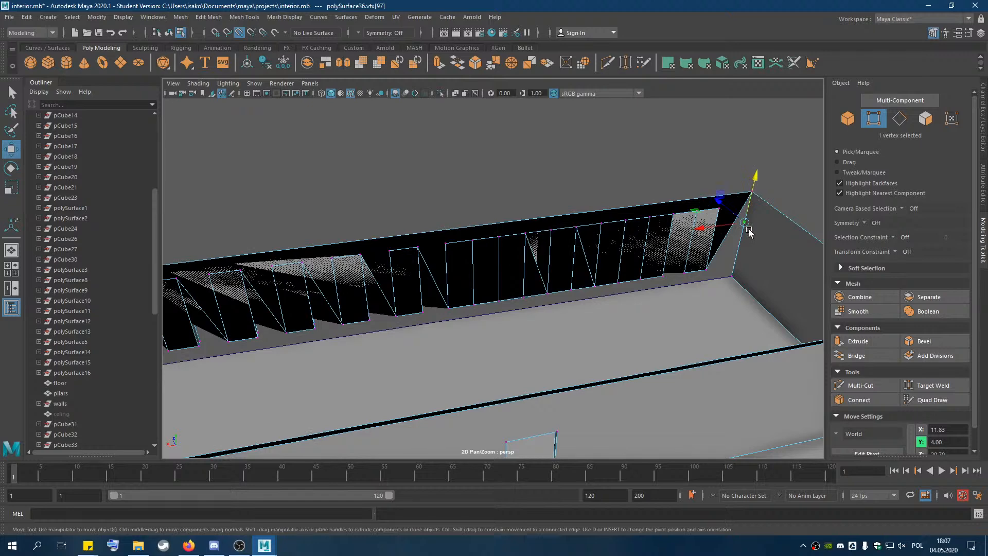
{"action": "left_click", "coordinate": [735, 241]}
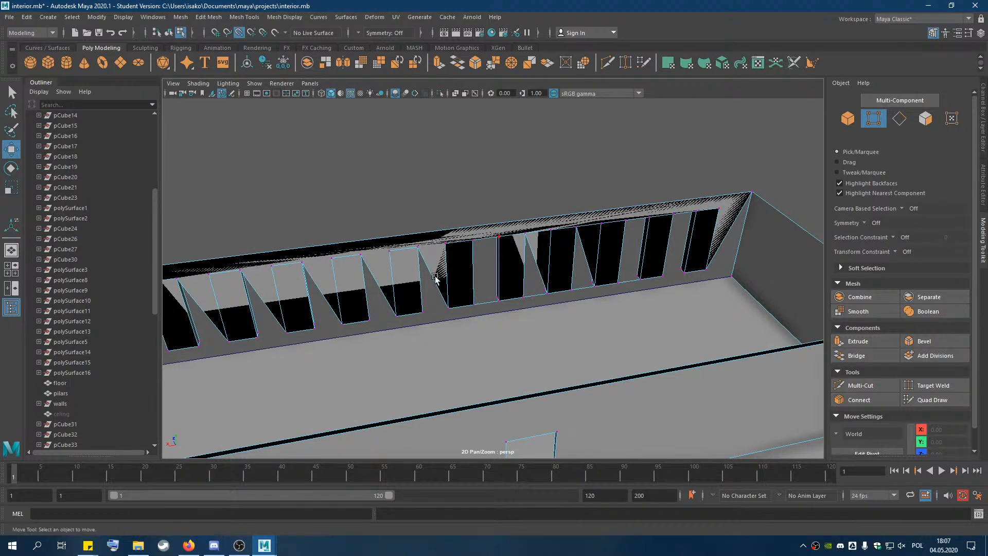
Delete the stray edges running between the tall rectangular windows of the long wall.
{"action": "key", "text": "F10"}
{"action": "double_click", "coordinate": [708, 230]}
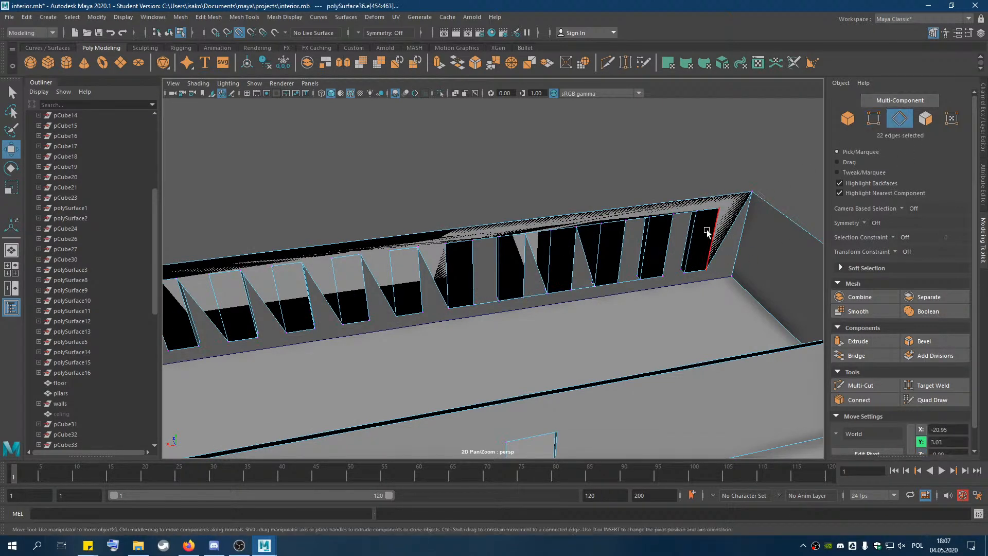
{"action": "left_click", "coordinate": [730, 231]}
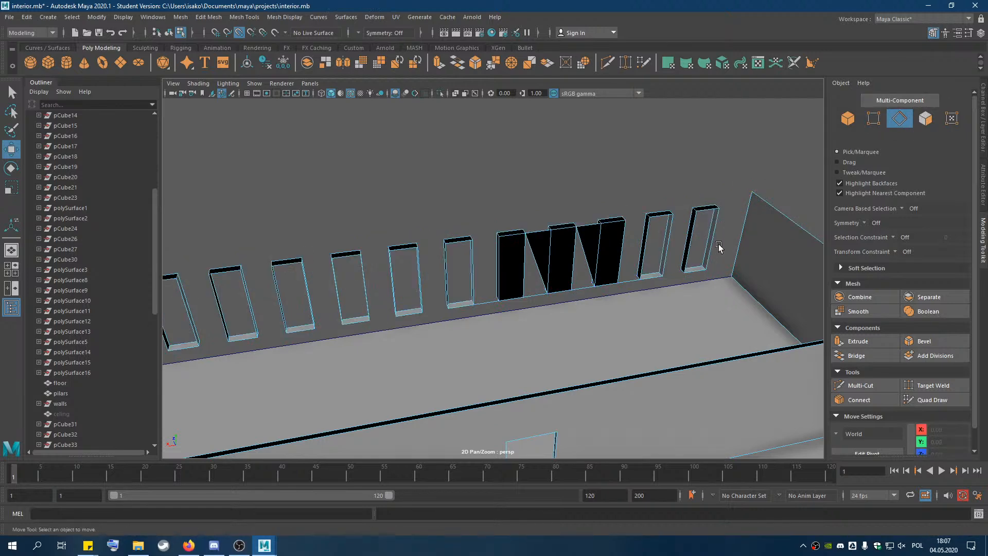
{"action": "left_click", "coordinate": [589, 246]}
{"action": "left_click", "coordinate": [576, 250]}
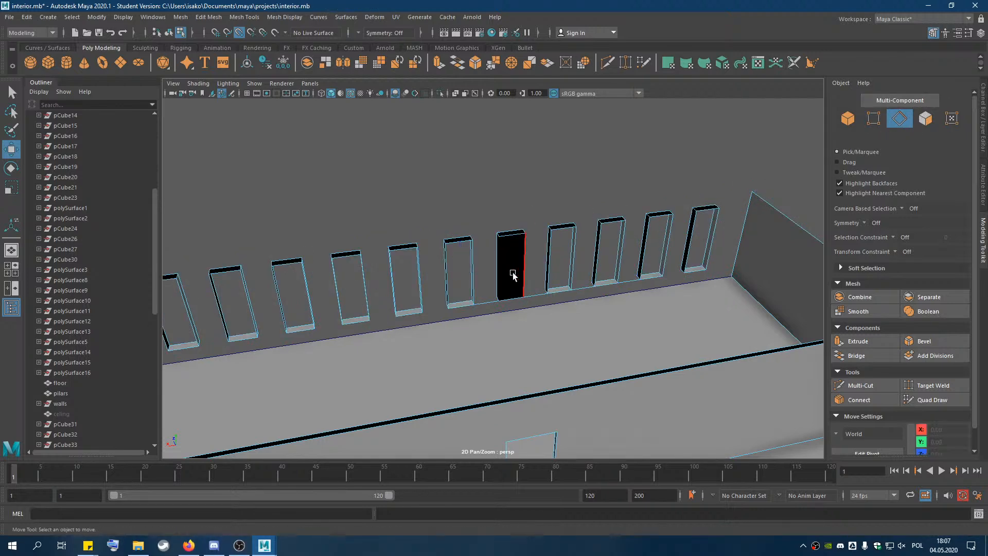
{"action": "left_click", "coordinate": [545, 260]}
Clear the last filled window opening in the long wall and delete the leftover edge beneath it.
{"action": "key", "text": "F11"}
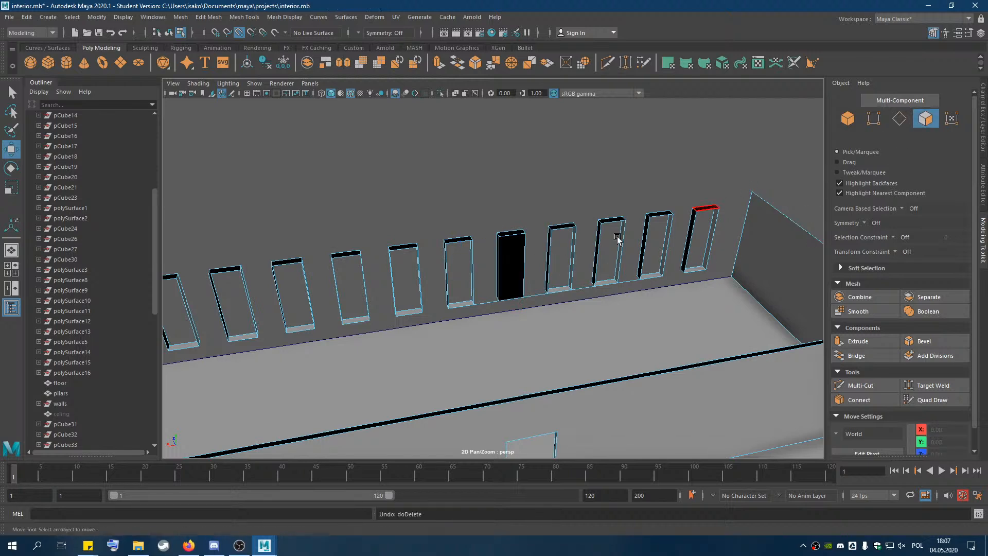
{"action": "left_click", "coordinate": [510, 252]}
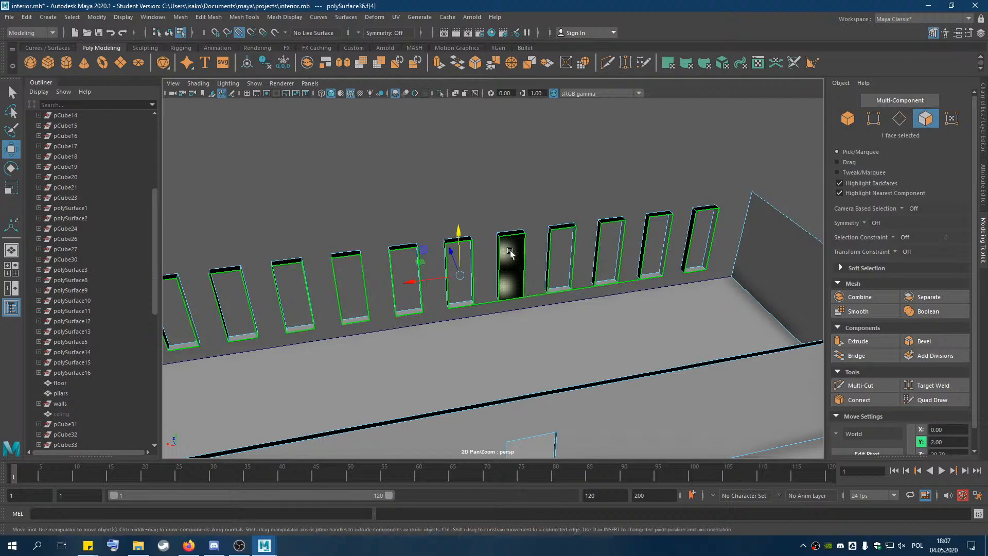
{"action": "left_click", "coordinate": [654, 326]}
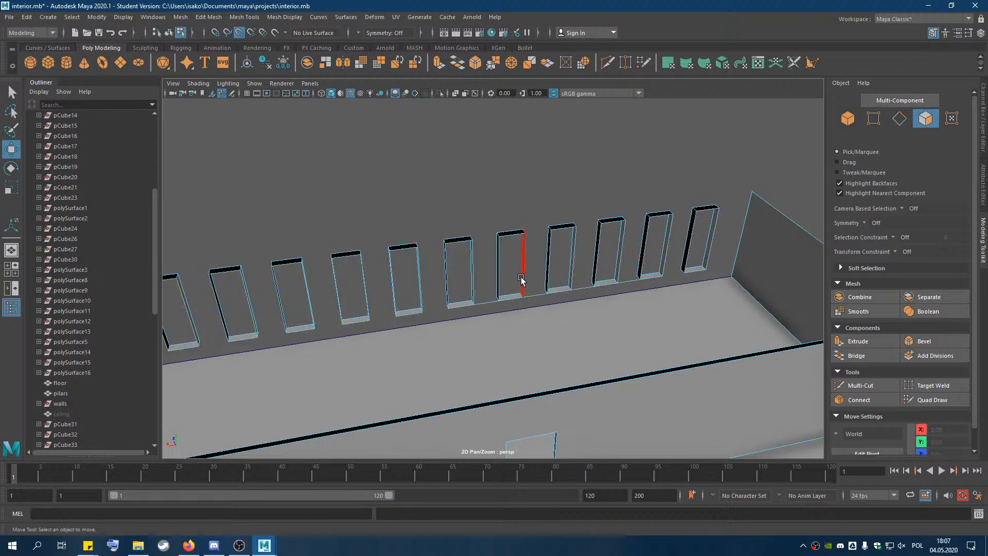
{"action": "left_click", "coordinate": [485, 302]}
{"action": "key", "text": "Delete"}
{"action": "scroll", "coordinate": [337, 300], "scroll_direction": "down", "scroll_amount": 4}
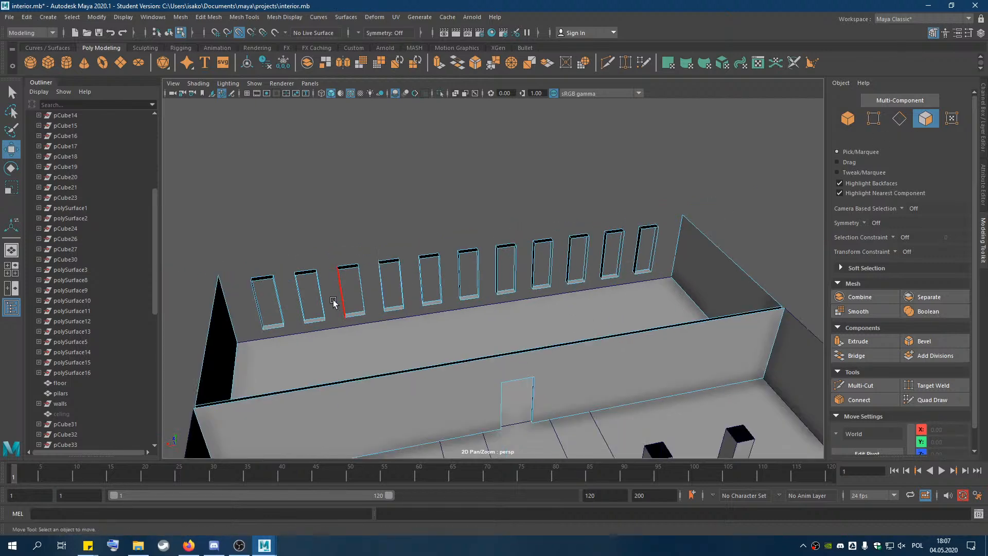
Lower the pillar hall's raised corner vertex to the surrounding wall height at Y 4.00.
{"action": "left_click_drag", "start_coordinate": [466, 315], "coordinate": [512, 296], "text": "alt"}
{"action": "scroll", "coordinate": [409, 303], "scroll_direction": "down", "scroll_amount": 3}
{"action": "scroll", "coordinate": [287, 259], "scroll_direction": "down", "scroll_amount": 3}
{"action": "scroll", "coordinate": [465, 294], "scroll_direction": "up", "scroll_amount": 3}
{"action": "left_click", "coordinate": [872, 119]}
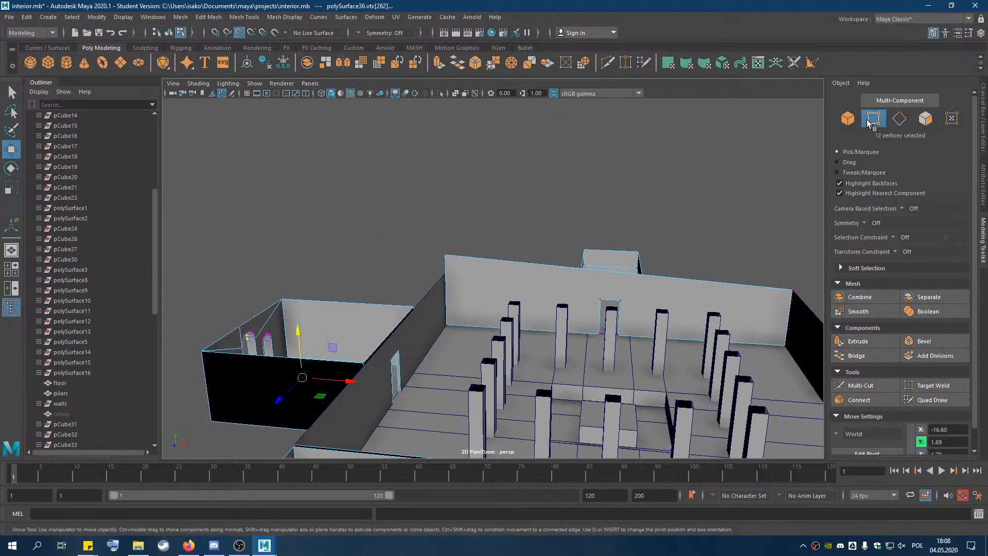
{"action": "left_click", "coordinate": [446, 260]}
{"action": "left_click_drag", "start_coordinate": [446, 257], "coordinate": [447, 268]}
Delete the stray mid-height vertices at the corners of the arched-window room at X -20.70.
{"action": "left_click_drag", "start_coordinate": [551, 242], "coordinate": [533, 251], "text": "alt"}
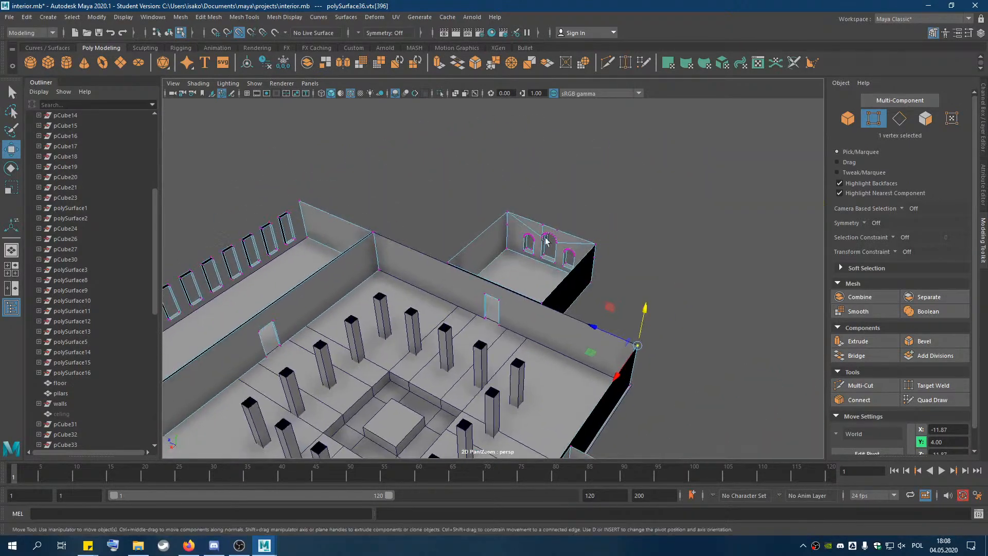
{"action": "scroll", "coordinate": [534, 251], "scroll_direction": "up", "scroll_amount": 3}
{"action": "left_click", "coordinate": [523, 194]}
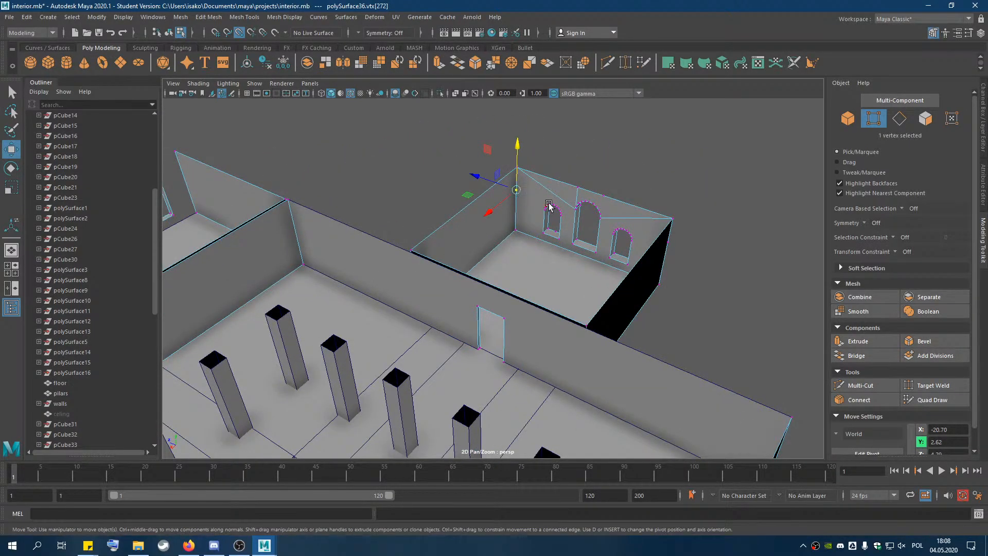
{"action": "key", "text": "Delete"}
{"action": "left_click", "coordinate": [604, 199]}
{"action": "key", "text": "Delete"}
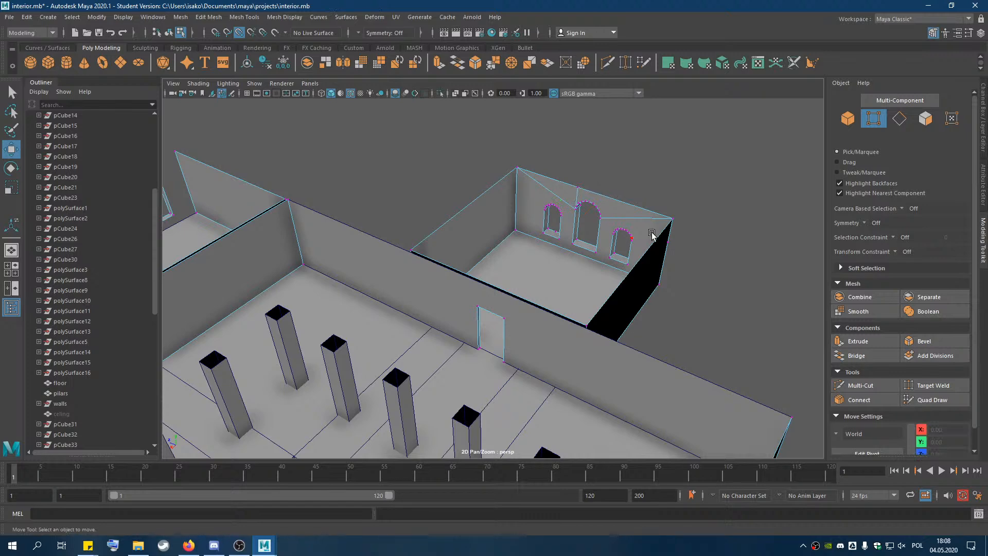
{"action": "left_click_drag", "start_coordinate": [647, 210], "coordinate": [673, 199], "text": "alt"}
{"action": "left_click", "coordinate": [469, 186]}
{"action": "key", "text": "Delete"}
Delete the stray mid-height vertices at the two inner corners of the long windowed room.
{"action": "left_click_drag", "start_coordinate": [584, 238], "coordinate": [434, 307], "text": "alt"}
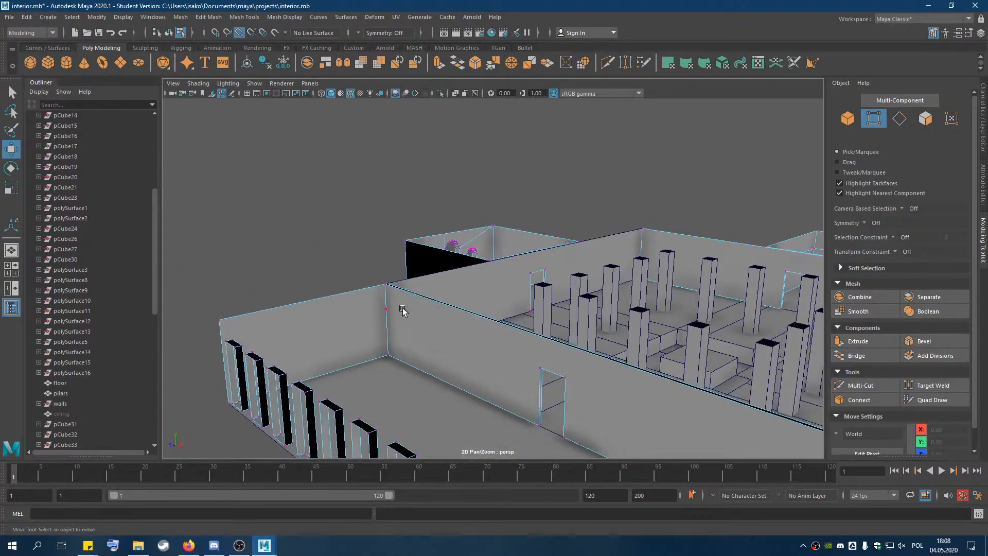
{"action": "left_click", "coordinate": [387, 308]}
{"action": "key", "text": "Delete"}
{"action": "scroll", "coordinate": [519, 334], "scroll_direction": "down", "scroll_amount": 5}
{"action": "left_click_drag", "start_coordinate": [511, 336], "coordinate": [617, 332], "text": "alt"}
{"action": "left_click", "coordinate": [733, 252]}
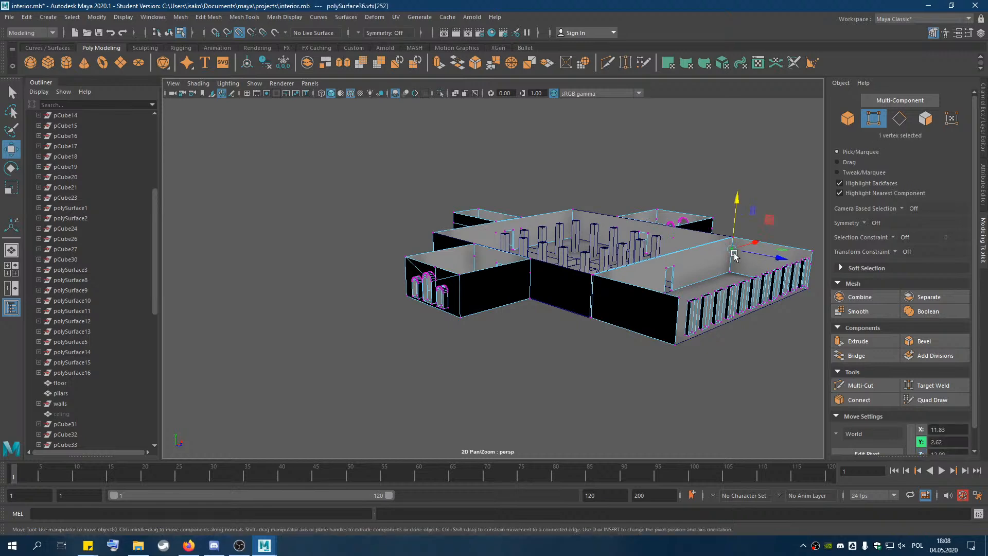
{"action": "key", "text": "Delete"}
Delete the stray vertex at X 20.70, Y 2.62 on the outer corner of the opposite arched-window room.
{"action": "left_click_drag", "start_coordinate": [643, 256], "coordinate": [584, 264], "text": "alt"}
{"action": "middle_click_drag", "start_coordinate": [710, 293], "coordinate": [453, 301], "text": "alt"}
{"action": "left_click_drag", "start_coordinate": [453, 301], "coordinate": [395, 291], "text": "alt"}
{"action": "scroll", "coordinate": [387, 280], "scroll_direction": "up", "scroll_amount": 3}
{"action": "scroll", "coordinate": [346, 271], "scroll_direction": "up", "scroll_amount": 4}
{"action": "middle_click_drag", "start_coordinate": [353, 311], "coordinate": [666, 271], "text": "alt"}
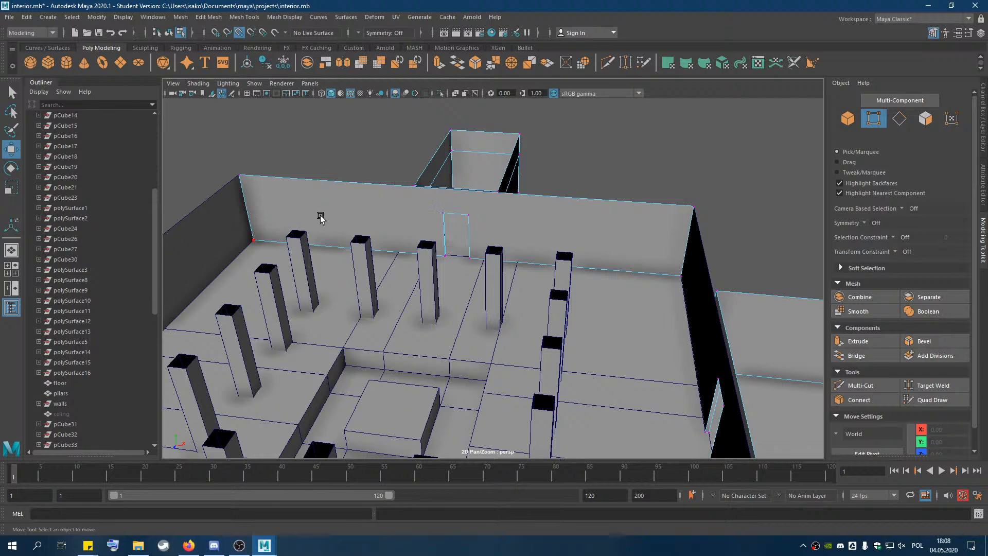
{"action": "left_click_drag", "start_coordinate": [703, 308], "coordinate": [875, 296], "text": "alt"}
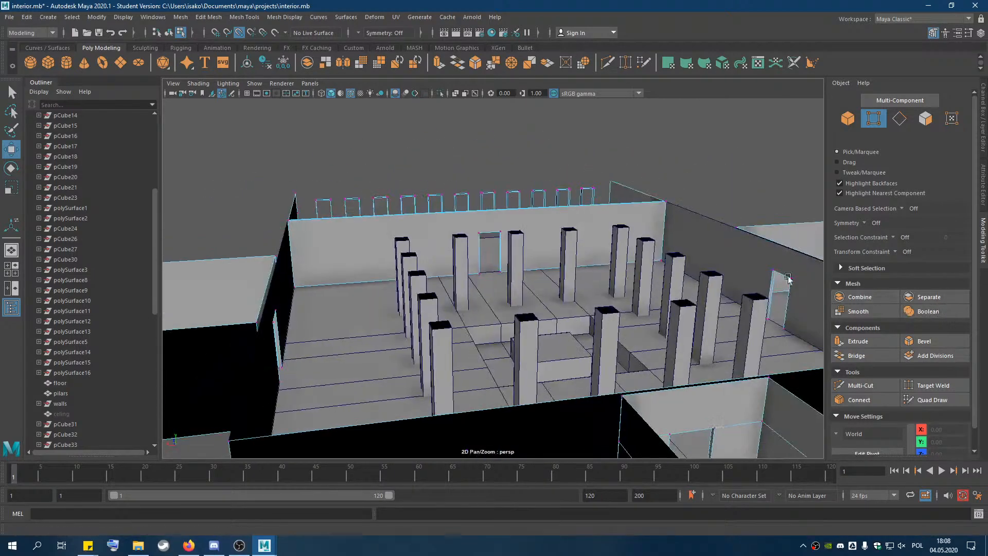
{"action": "left_click_drag", "start_coordinate": [562, 242], "coordinate": [456, 278], "text": "alt"}
{"action": "middle_click_drag", "start_coordinate": [485, 209], "coordinate": [640, 238], "text": "alt"}
{"action": "scroll", "coordinate": [543, 304], "scroll_direction": "up", "scroll_amount": 3}
{"action": "left_click", "coordinate": [652, 200]}
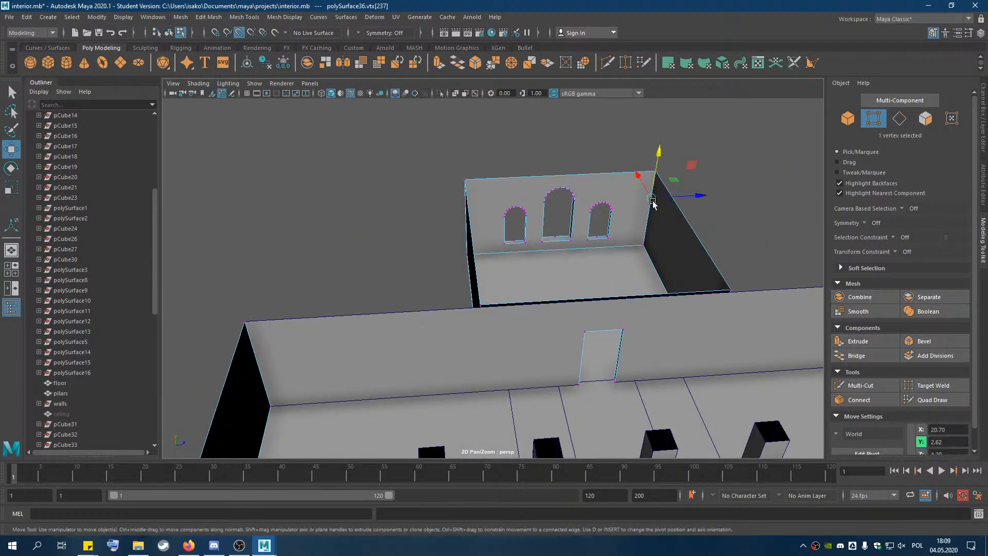
{"action": "left_click", "coordinate": [672, 295]}
Delete the remaining stray vertices at that room's inner corner beside the hall and on its arched-window wall.
{"action": "left_click_drag", "start_coordinate": [674, 270], "coordinate": [430, 265], "text": "alt"}
{"action": "left_click", "coordinate": [661, 276]}
{"action": "left_click", "coordinate": [680, 292]}
{"action": "left_click", "coordinate": [528, 171]}
{"action": "key", "text": "Delete"}
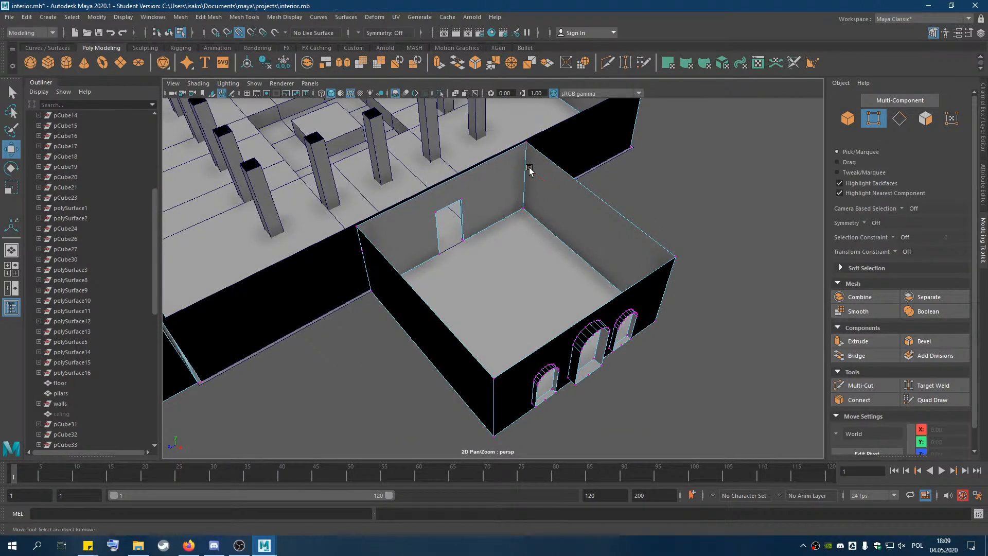
{"action": "left_click_drag", "start_coordinate": [527, 297], "coordinate": [299, 309], "text": "alt"}
{"action": "left_click", "coordinate": [478, 225]}
{"action": "key", "text": "Delete"}
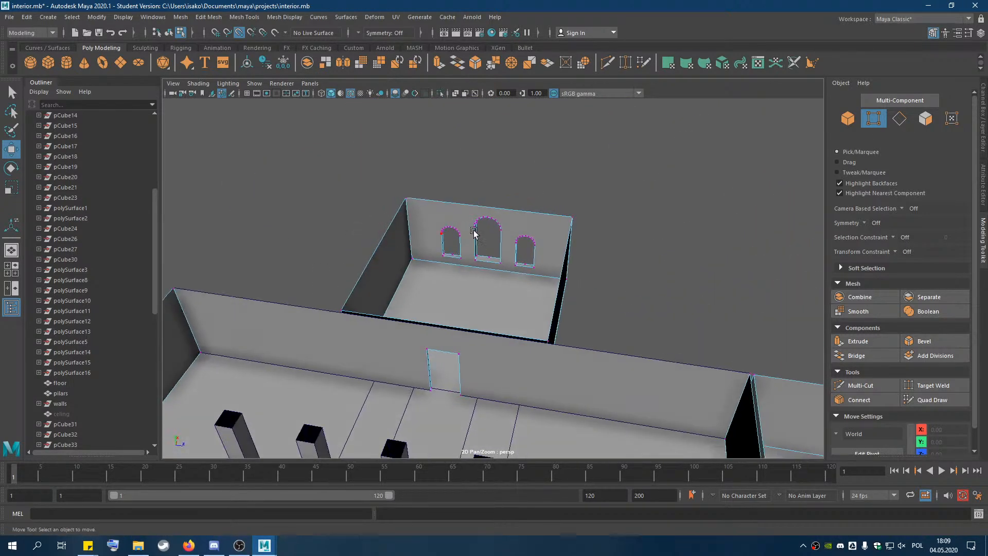
Delete the extra vertices in the middle of the three arched windows' sills.
{"action": "scroll", "coordinate": [523, 221], "scroll_direction": "up", "scroll_amount": 8}
{"action": "left_click", "coordinate": [590, 239]}
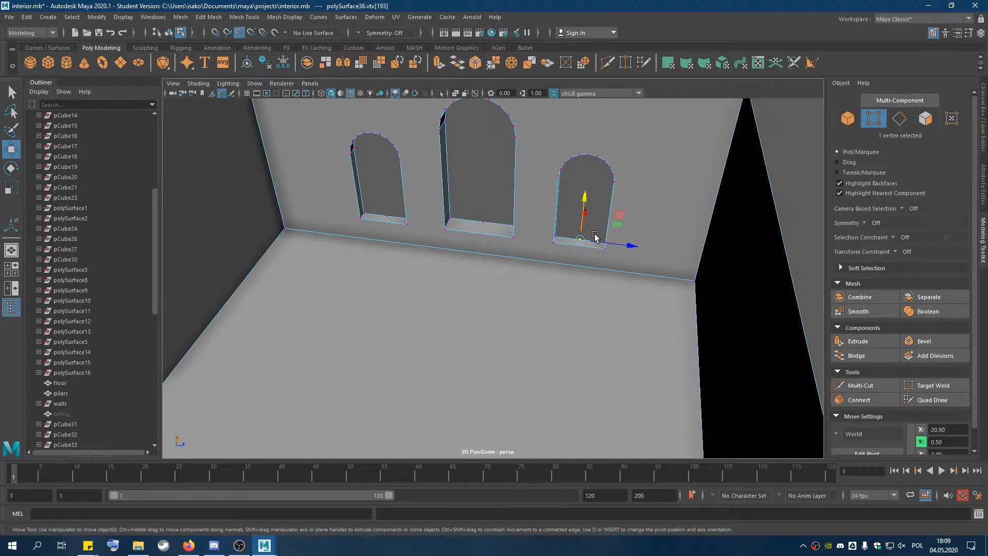
{"action": "key", "text": "Delete"}
{"action": "left_click", "coordinate": [493, 219]}
{"action": "key", "text": "Delete"}
{"action": "left_click", "coordinate": [400, 226]}
{"action": "key", "text": "Delete"}
Try moving the arched-window wall face outward along X to test its connection to the neighbouring walls, and undo the move.
{"action": "left_click_drag", "start_coordinate": [428, 240], "coordinate": [427, 218], "text": "alt"}
{"action": "left_click", "coordinate": [925, 119]}
{"action": "left_click_drag", "start_coordinate": [546, 209], "coordinate": [614, 211], "text": "alt"}
{"action": "left_click", "coordinate": [613, 211]}
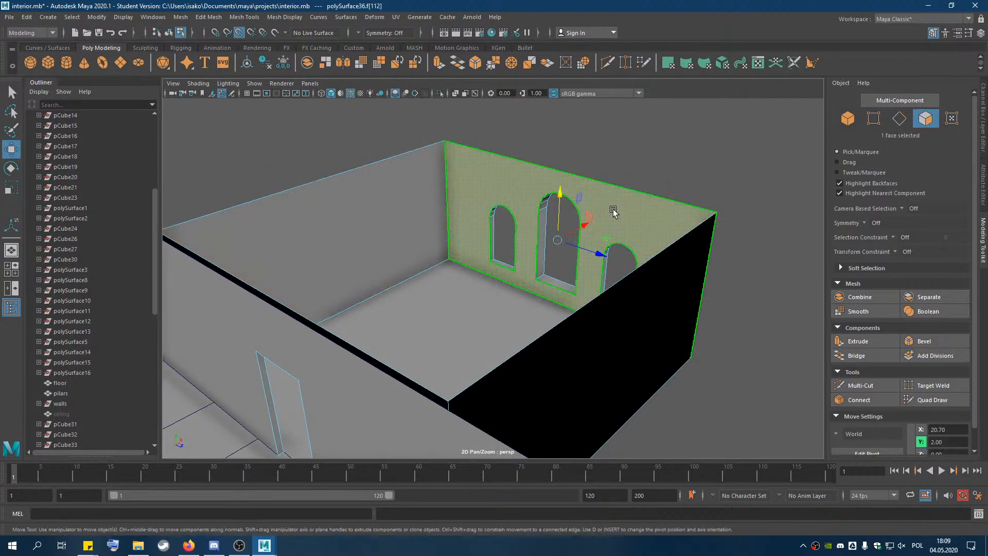
{"action": "left_click", "coordinate": [580, 233]}
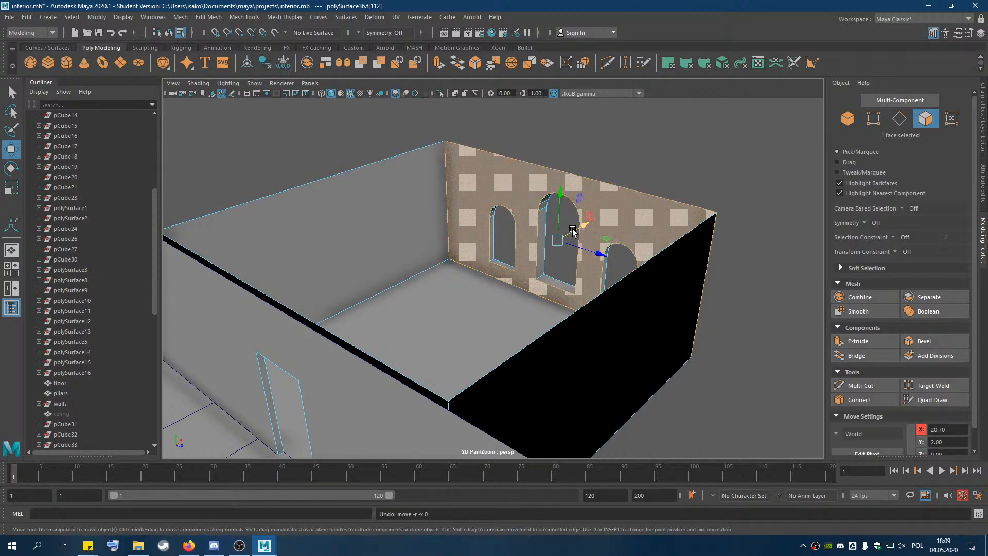
{"action": "left_click_drag", "start_coordinate": [584, 219], "coordinate": [645, 186]}
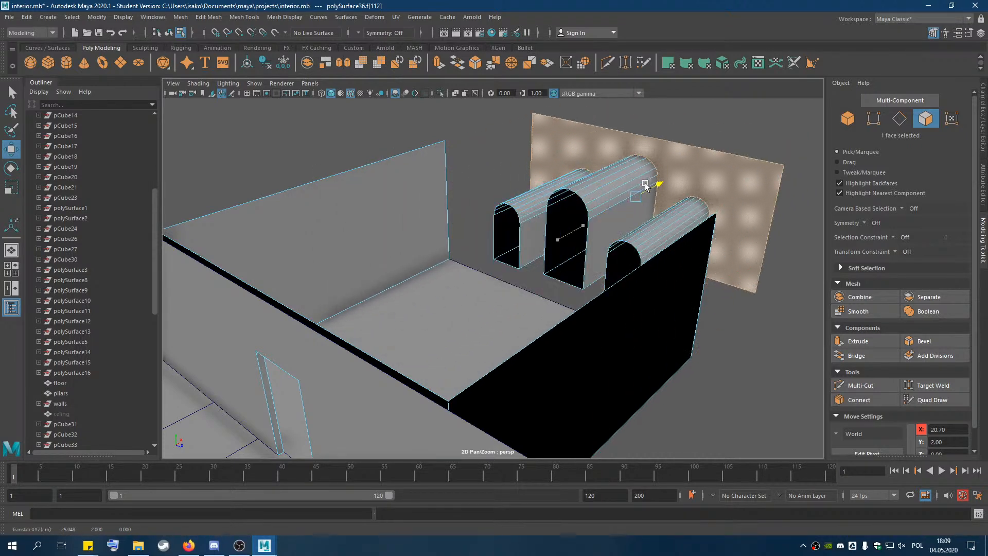
{"action": "key", "text": "ctrl+z"}
{"action": "left_click_drag", "start_coordinate": [622, 152], "coordinate": [708, 156], "text": "alt"}
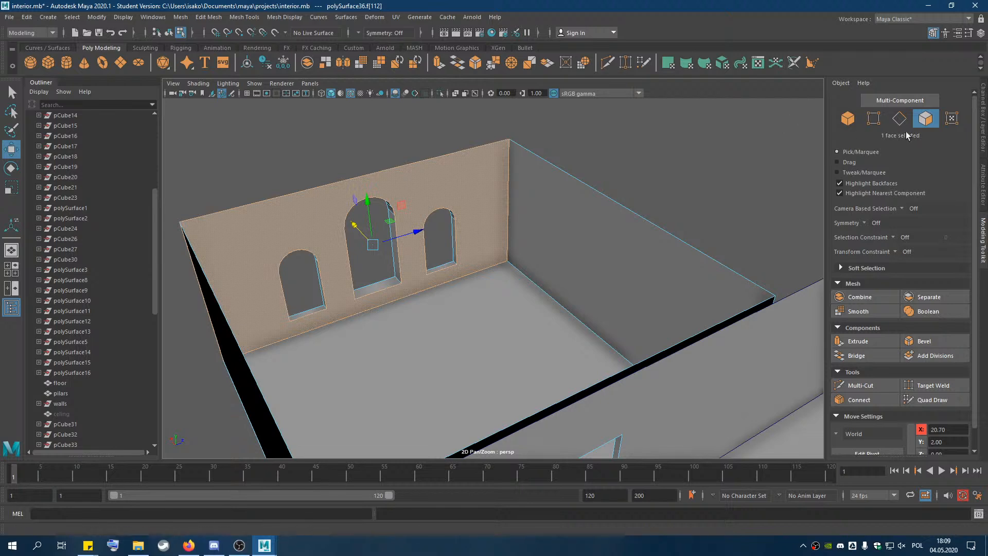
Try the Target Weld tool on the upper corner vertices beside the arched-window wall.
{"action": "left_click", "coordinate": [873, 118]}
{"action": "left_click_drag", "start_coordinate": [556, 176], "coordinate": [601, 244], "text": "alt"}
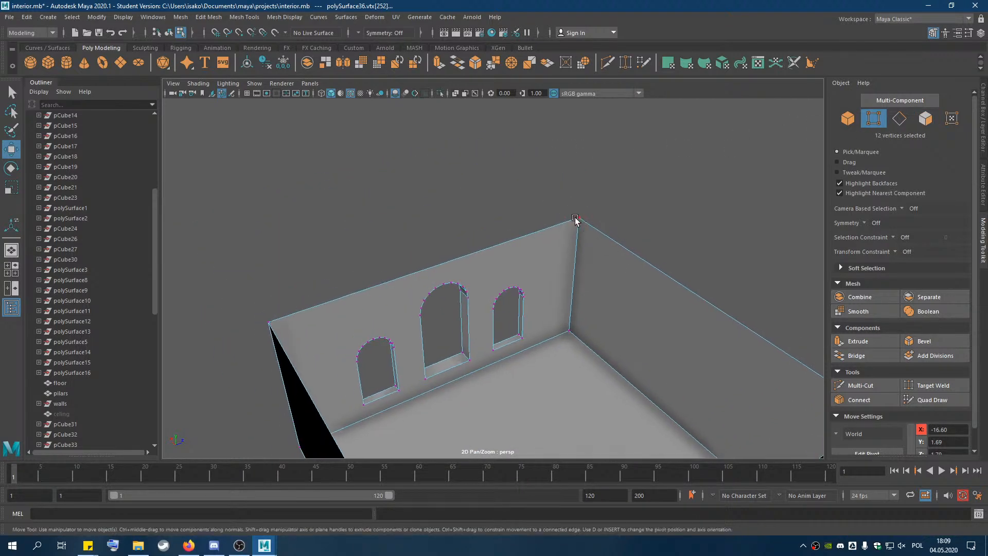
{"action": "left_click_drag", "start_coordinate": [571, 309], "coordinate": [624, 186], "text": "alt"}
{"action": "left_click", "coordinate": [701, 187]}
{"action": "left_click", "coordinate": [624, 187]}
{"action": "left_click", "coordinate": [928, 385]}
{"action": "left_click_drag", "start_coordinate": [586, 322], "coordinate": [455, 251], "text": "alt"}
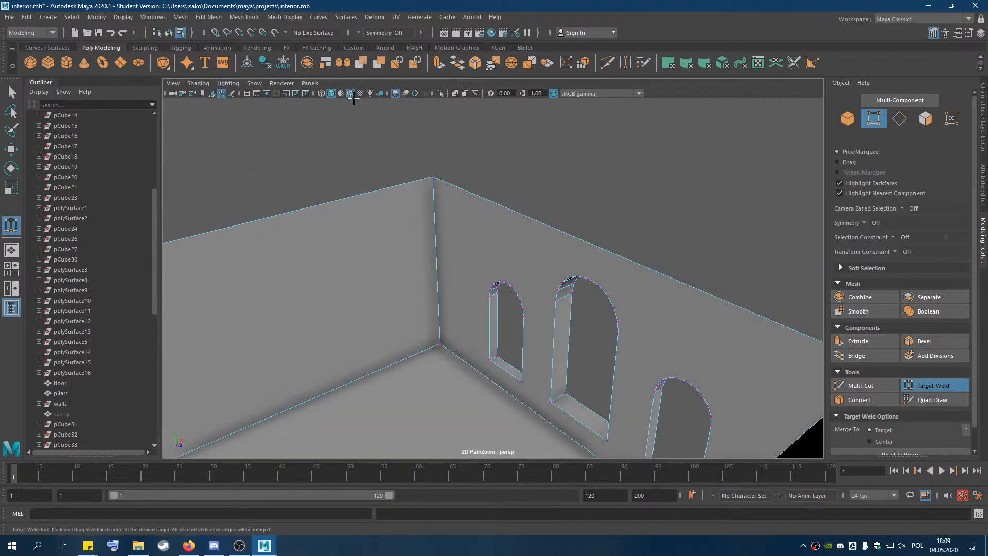
{"action": "key", "text": "q"}
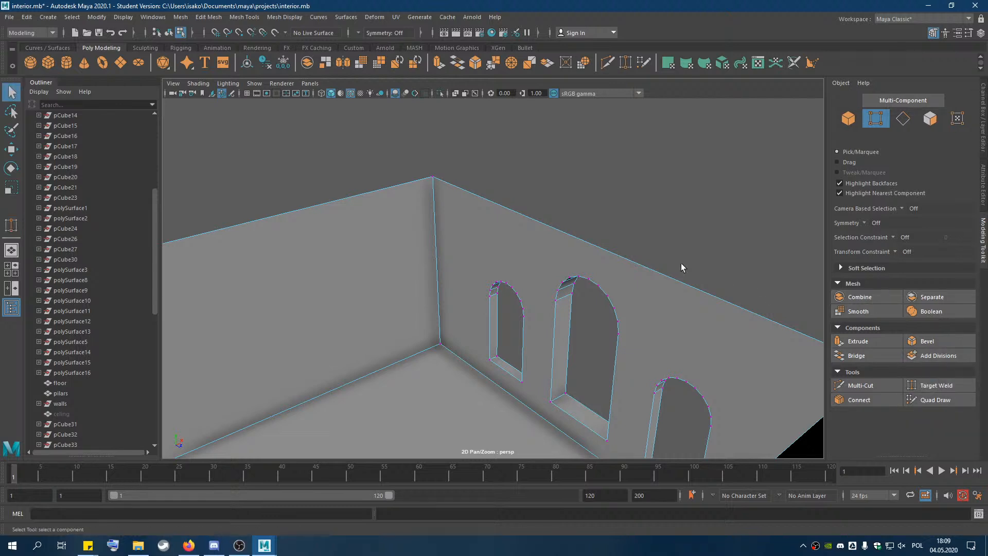
Try shifting the vertical corner edge beside the arched-window wall, and undo the move.
{"action": "left_click_drag", "start_coordinate": [386, 147], "coordinate": [459, 377]}
{"action": "left_click", "coordinate": [508, 150]}
{"action": "left_click", "coordinate": [903, 118]}
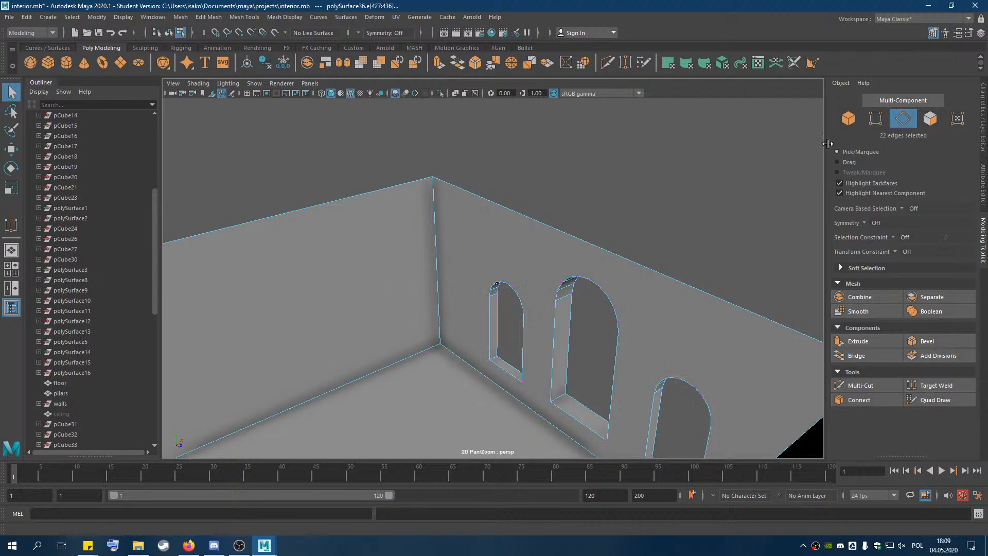
{"action": "left_click", "coordinate": [447, 265]}
{"action": "key", "text": "w"}
{"action": "left_click_drag", "start_coordinate": [470, 255], "coordinate": [438, 289]}
{"action": "key", "text": "ctrl+z"}
{"action": "left_click", "coordinate": [490, 164]}
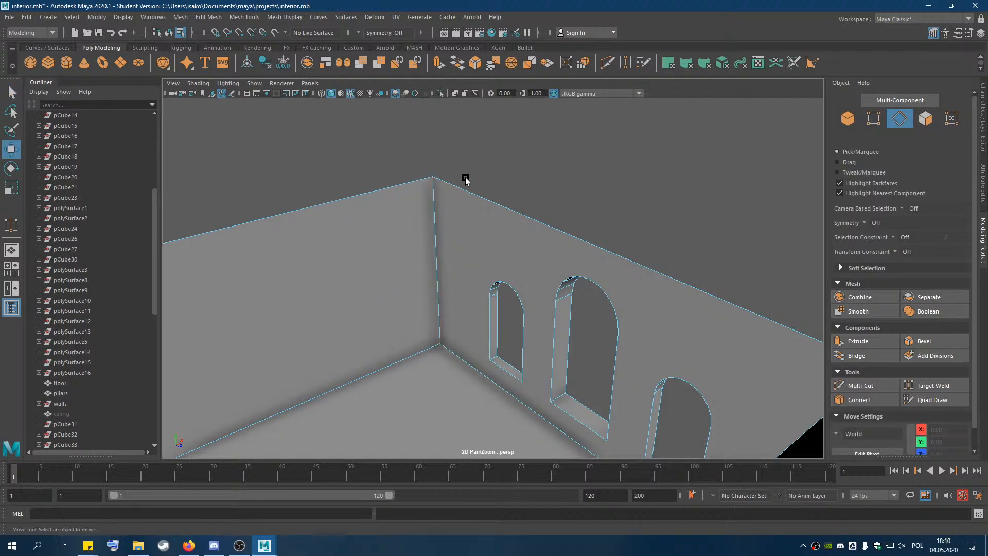
Try to join the four overlapping vertices at the corner beside the arched-window wall with Remesh.
{"action": "left_click", "coordinate": [869, 124]}
{"action": "left_click_drag", "start_coordinate": [403, 163], "coordinate": [451, 366]}
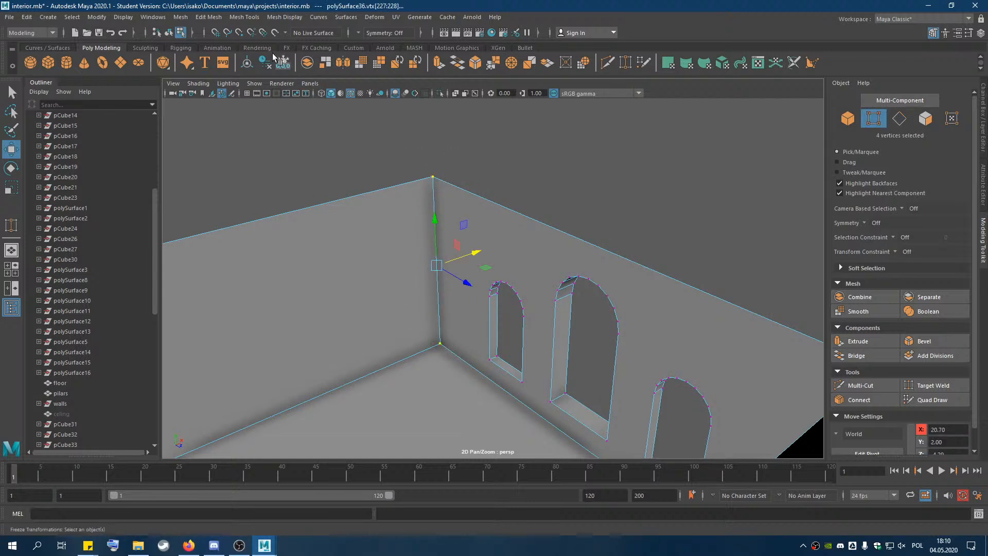
{"action": "left_click", "coordinate": [181, 17]}
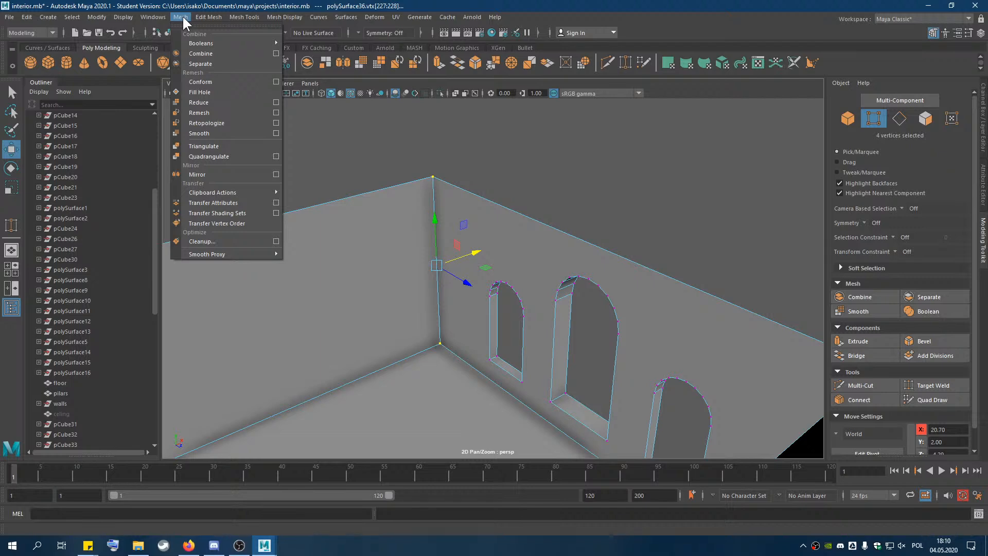
{"action": "left_click", "coordinate": [206, 112]}
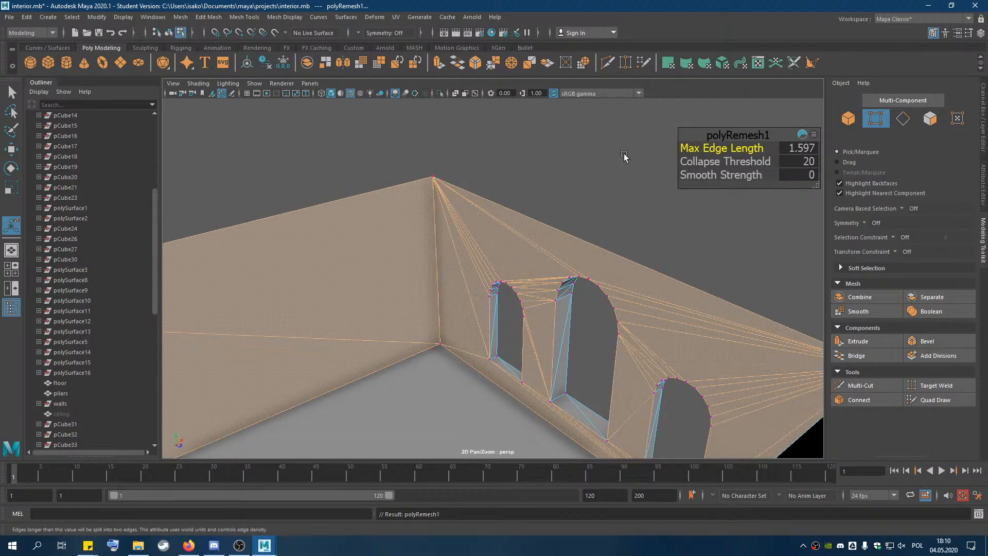
{"action": "left_click", "coordinate": [647, 167]}
Pull the corner's top vertex as a test, and undo both the move and the remesh.
{"action": "left_click", "coordinate": [439, 177]}
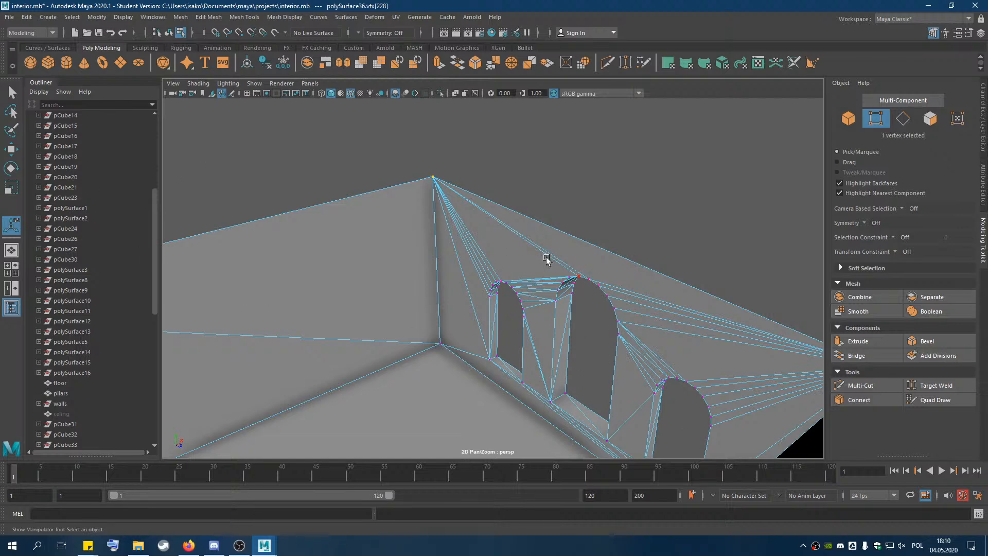
{"action": "scroll", "coordinate": [458, 291], "scroll_direction": "down", "scroll_amount": 5}
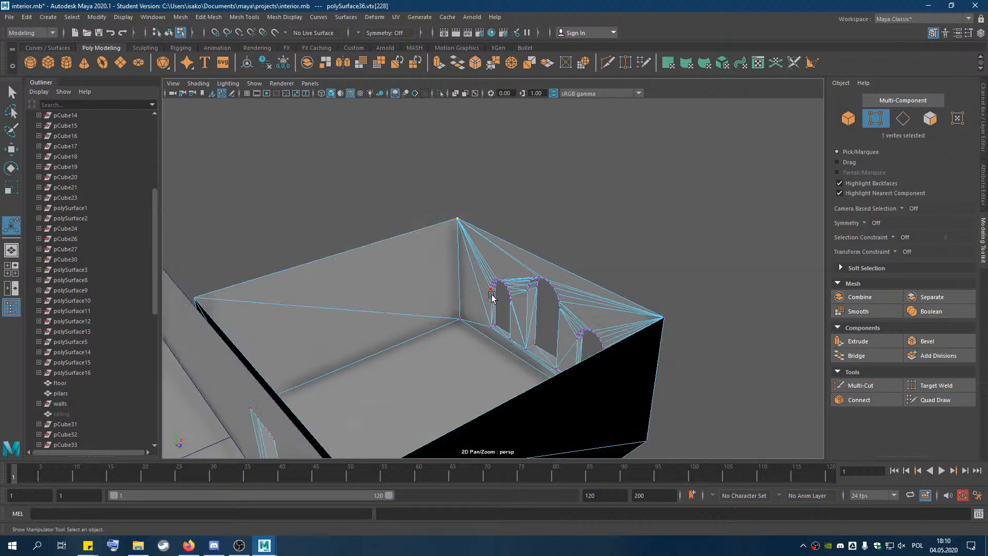
{"action": "scroll", "coordinate": [499, 315], "scroll_direction": "up", "scroll_amount": 4}
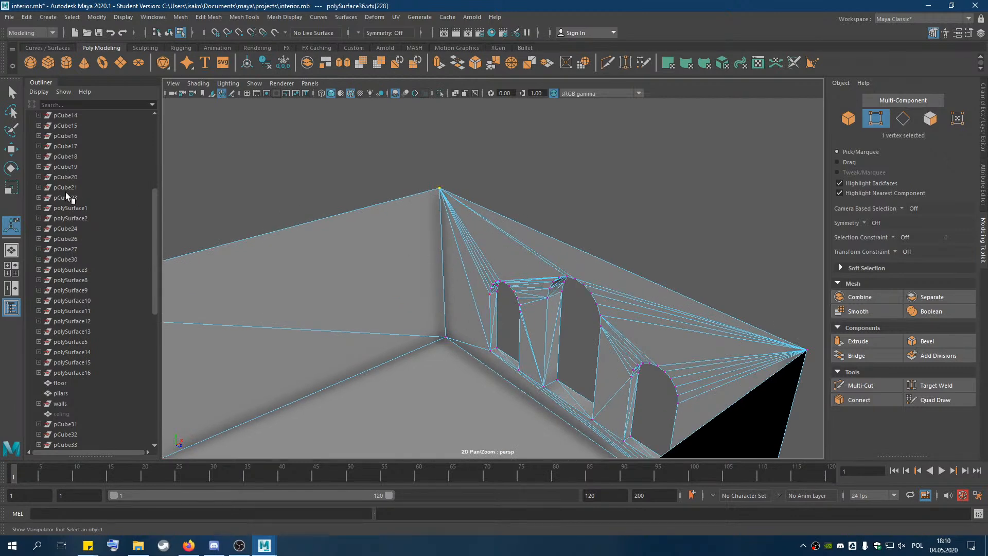
{"action": "left_click", "coordinate": [11, 149]}
{"action": "left_click_drag", "start_coordinate": [470, 192], "coordinate": [448, 210]}
{"action": "key", "text": "ctrl+z"}
{"action": "key", "text": "ctrl+z"}
{"action": "key", "text": "ctrl+z"}
{"action": "key", "text": "ctrl+z"}
{"action": "scroll", "coordinate": [446, 167], "scroll_direction": "up", "scroll_amount": 3}
Try Connect on the single top corner vertex, test it with a move along X, and undo both.
{"action": "left_click", "coordinate": [417, 151]}
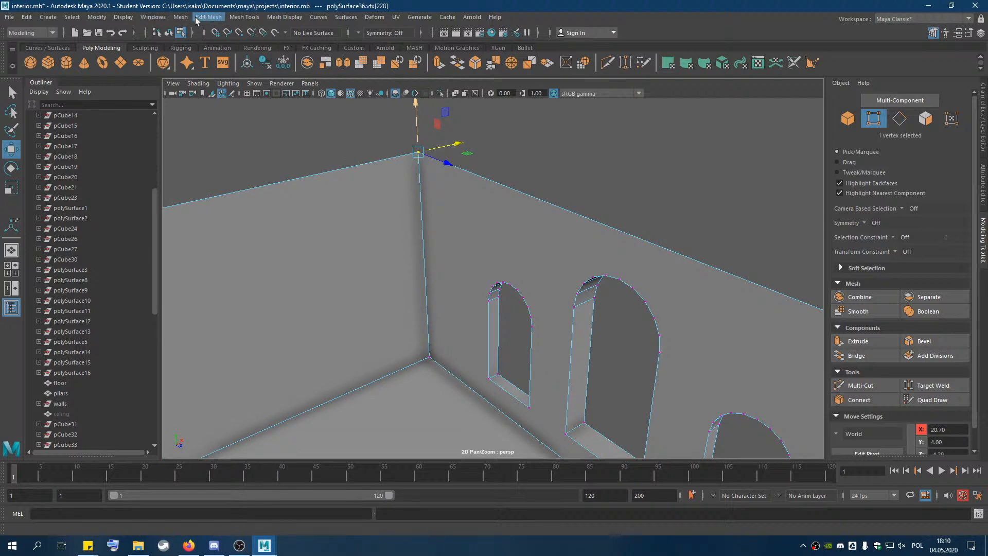
{"action": "left_click", "coordinate": [181, 17]}
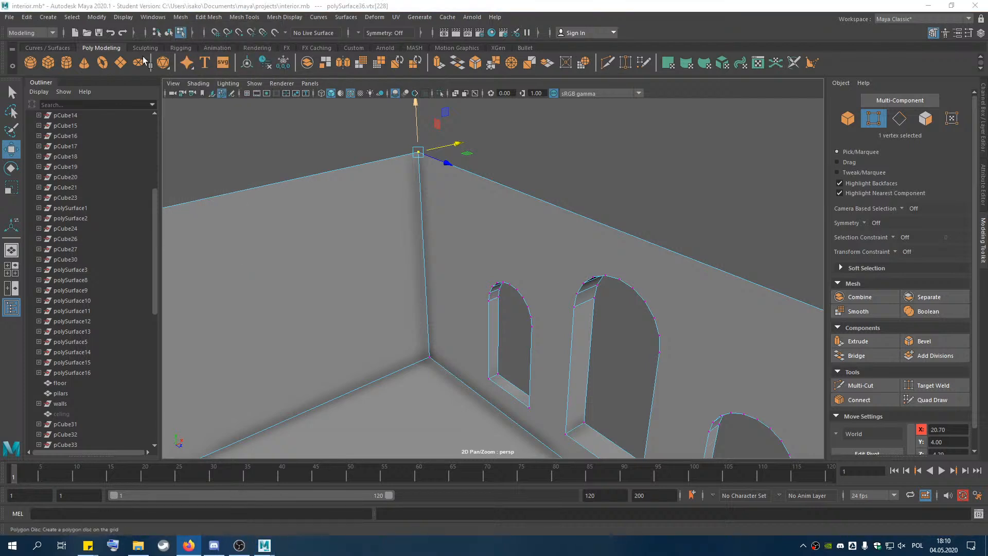
{"action": "left_click", "coordinate": [209, 17]}
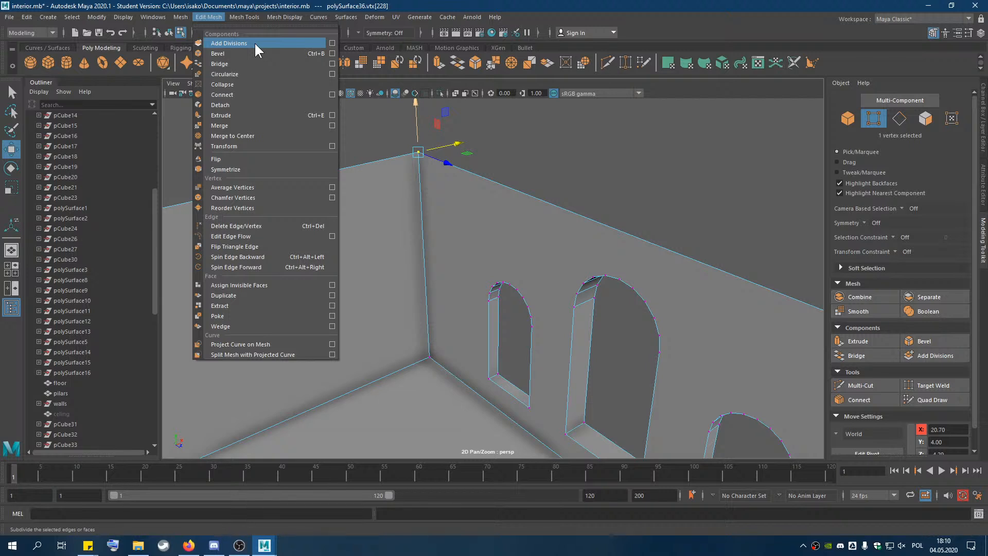
{"action": "left_click", "coordinate": [233, 93]}
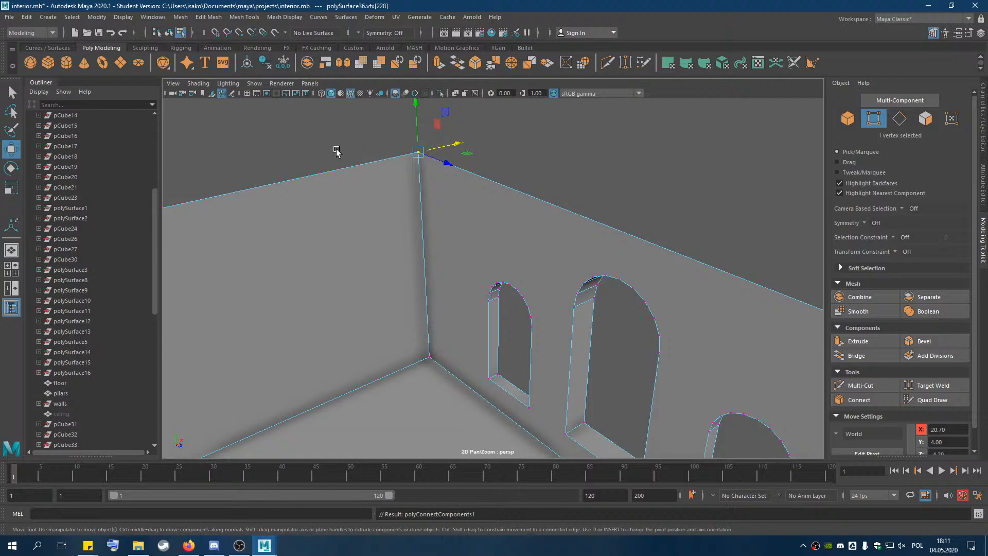
{"action": "left_click_drag", "start_coordinate": [444, 150], "coordinate": [468, 144]}
{"action": "key", "text": "ctrl+z"}
{"action": "key", "text": "ctrl+z"}
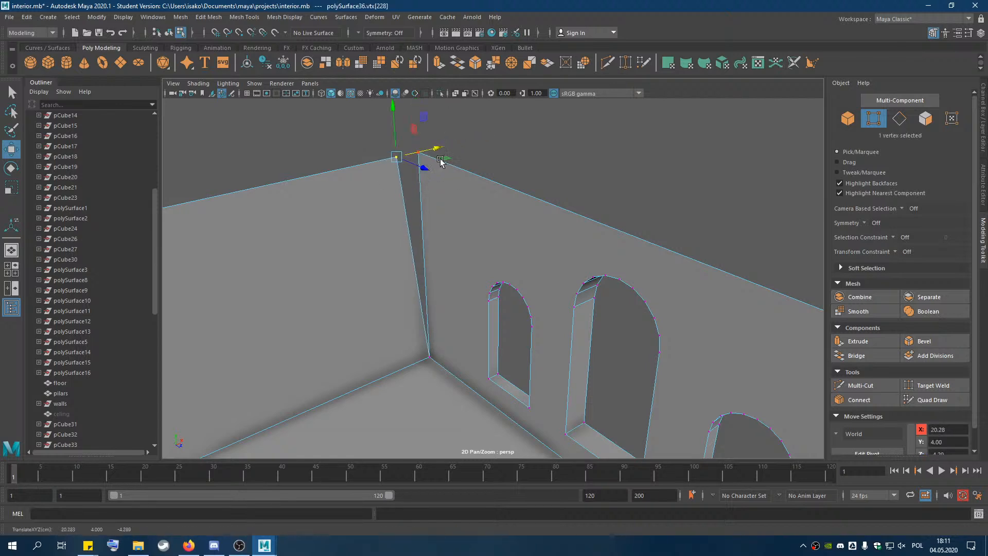
Try Connect on both overlapping top corner vertices, test one with a move along X, and undo the attempt.
{"action": "left_click_drag", "start_coordinate": [382, 132], "coordinate": [437, 191]}
{"action": "left_click", "coordinate": [218, 16]}
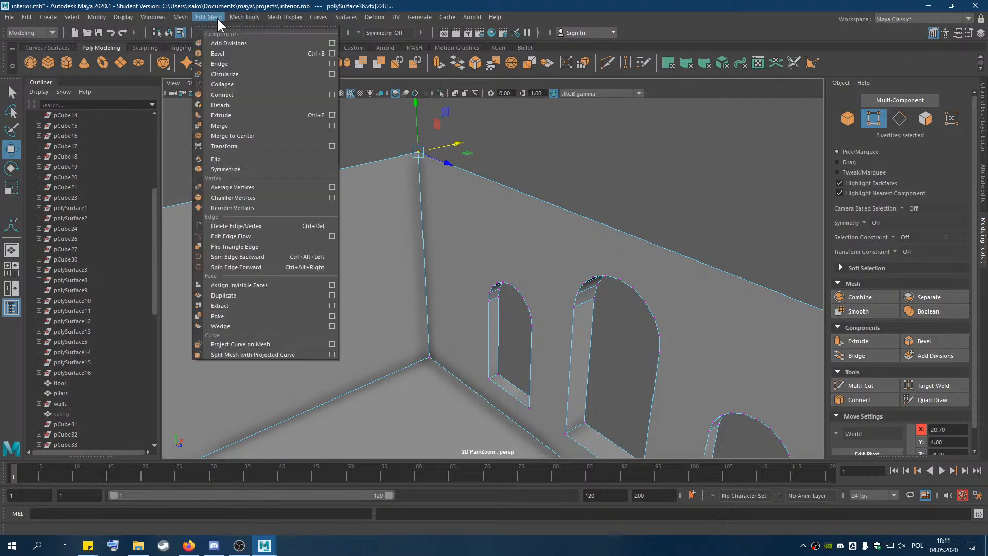
{"action": "left_click", "coordinate": [245, 95]}
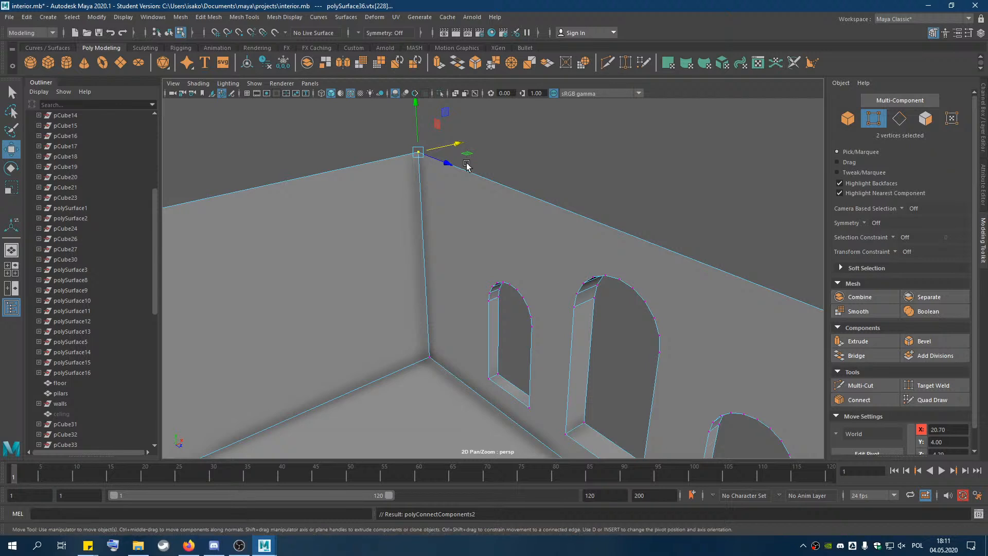
{"action": "left_click", "coordinate": [418, 153]}
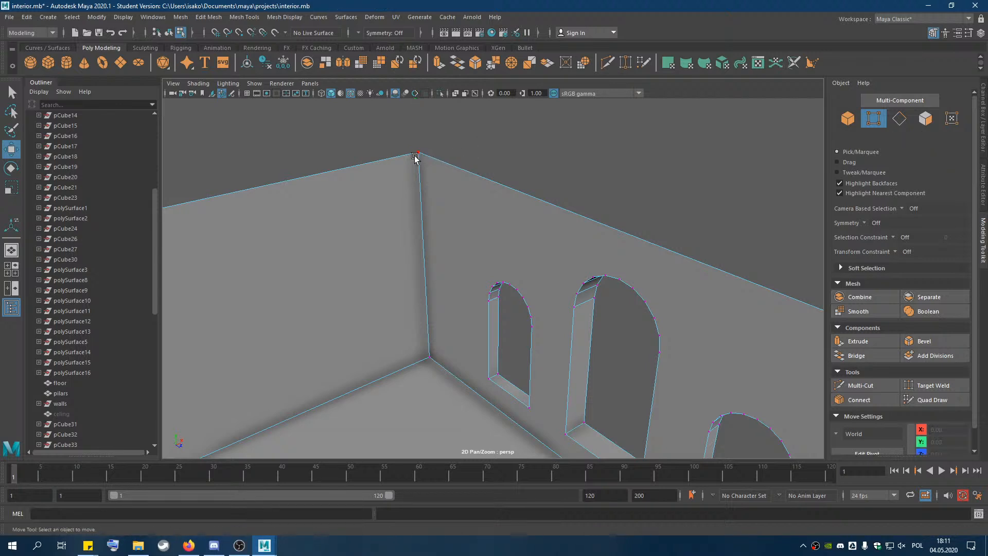
{"action": "left_click_drag", "start_coordinate": [443, 156], "coordinate": [374, 171]}
{"action": "key", "text": "ctrl+z"}
{"action": "key", "text": "ctrl+z"}
{"action": "key", "text": "ctrl+z"}
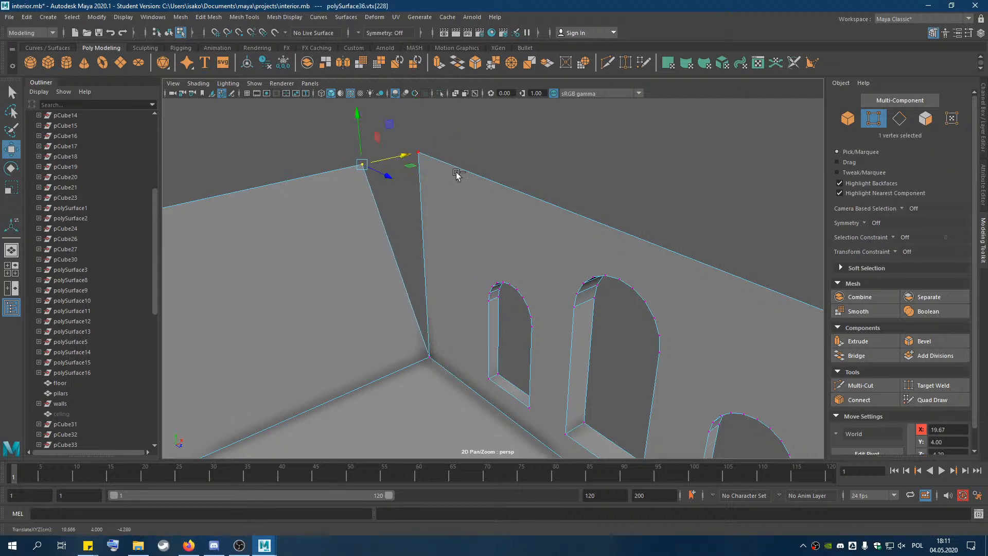
Try to join the two overlapping top corner vertices with Collapse and test one of them with a move.
{"action": "left_click", "coordinate": [208, 17]}
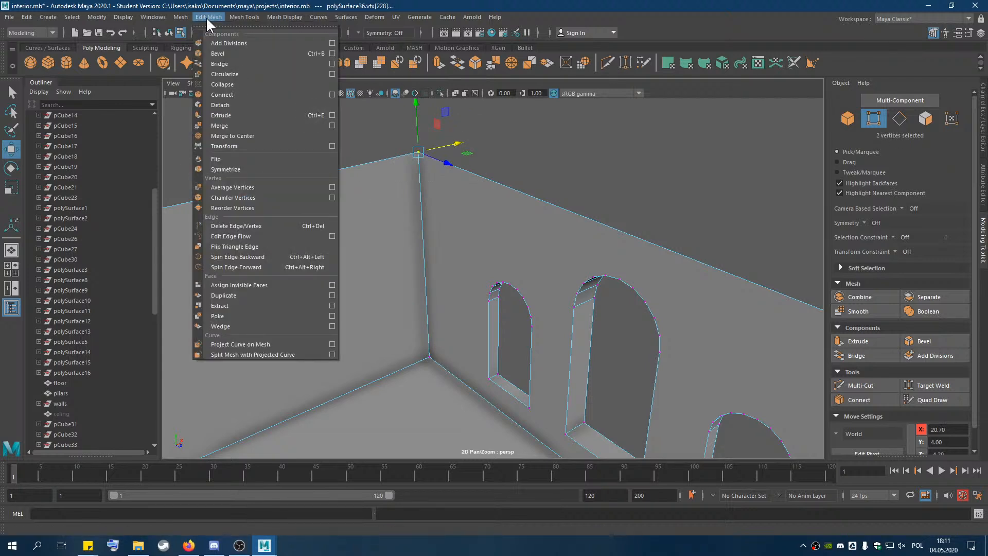
{"action": "left_click", "coordinate": [223, 84]}
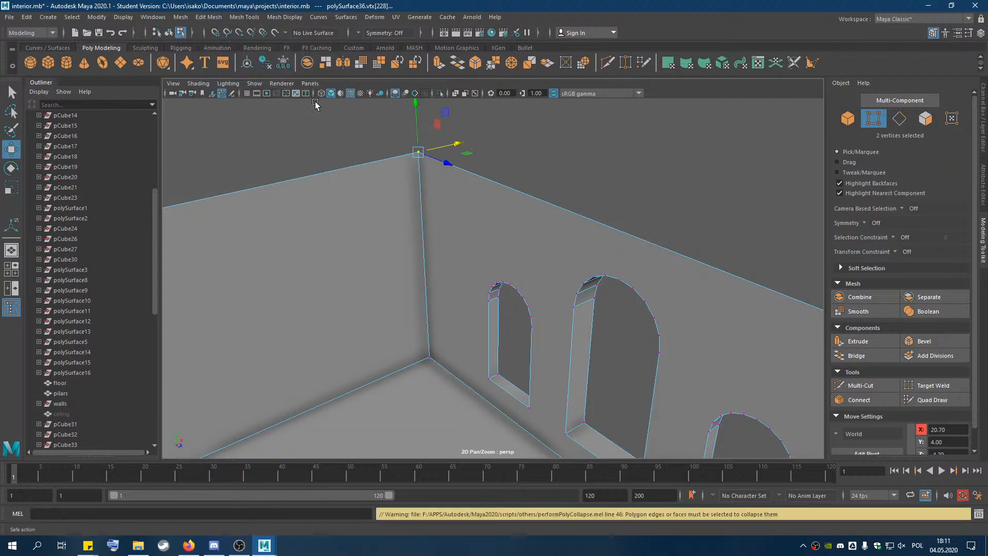
{"action": "left_click", "coordinate": [388, 142]}
{"action": "left_click", "coordinate": [419, 153]}
{"action": "mouse_move", "coordinate": [456, 146]}
{"action": "left_mouse_down"}
{"action": "mouse_move", "coordinate": [486, 142]}
{"action": "mouse_move", "coordinate": [420, 164]}
{"action": "mouse_move", "coordinate": [453, 159]}
{"action": "left_mouse_up"}
{"action": "left_click", "coordinate": [478, 139]}
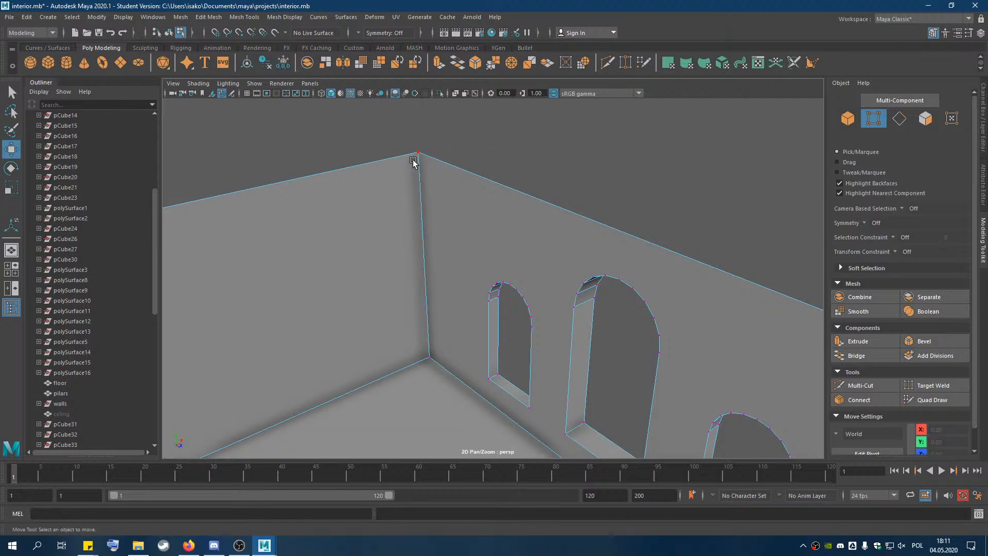
Merge the two overlapping vertices at the top of the corner, raising the distance threshold to 1.
{"action": "left_click_drag", "start_coordinate": [362, 125], "coordinate": [437, 181]}
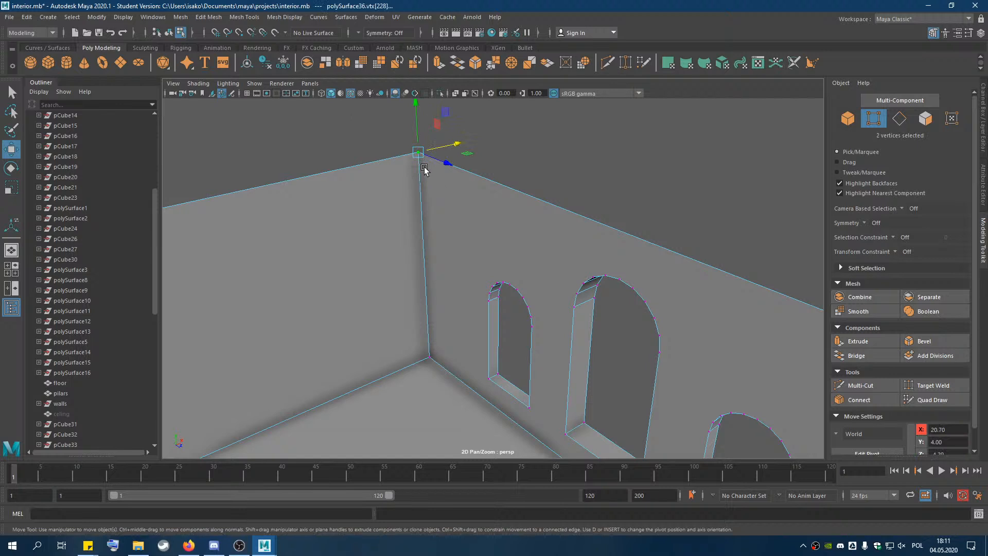
{"action": "left_click", "coordinate": [211, 17]}
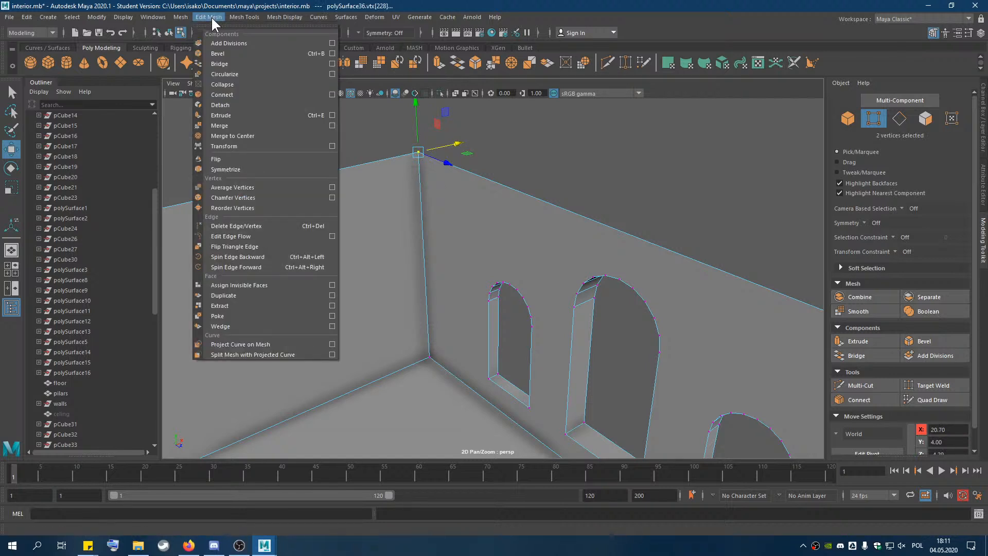
{"action": "left_click", "coordinate": [232, 126]}
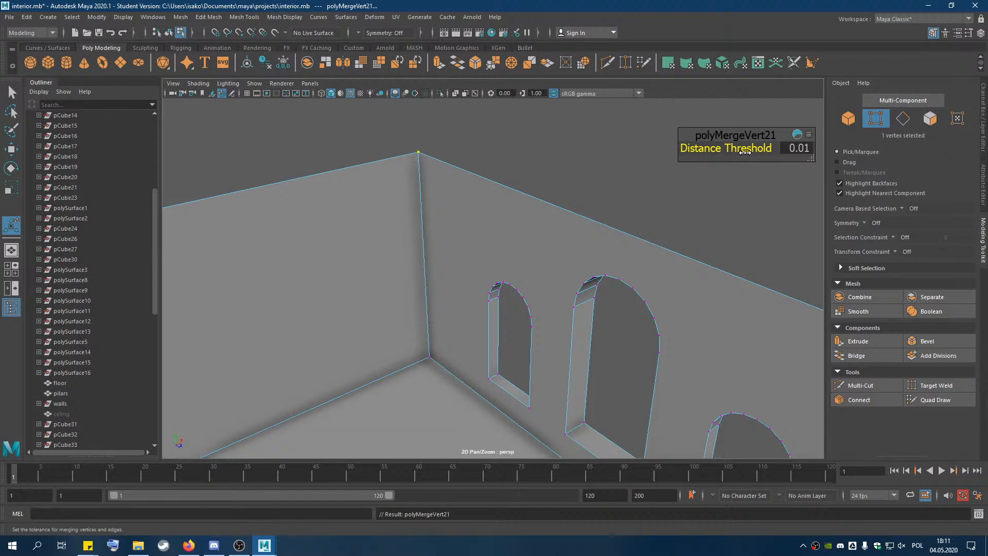
{"action": "left_click_drag", "start_coordinate": [739, 154], "coordinate": [740, 151]}
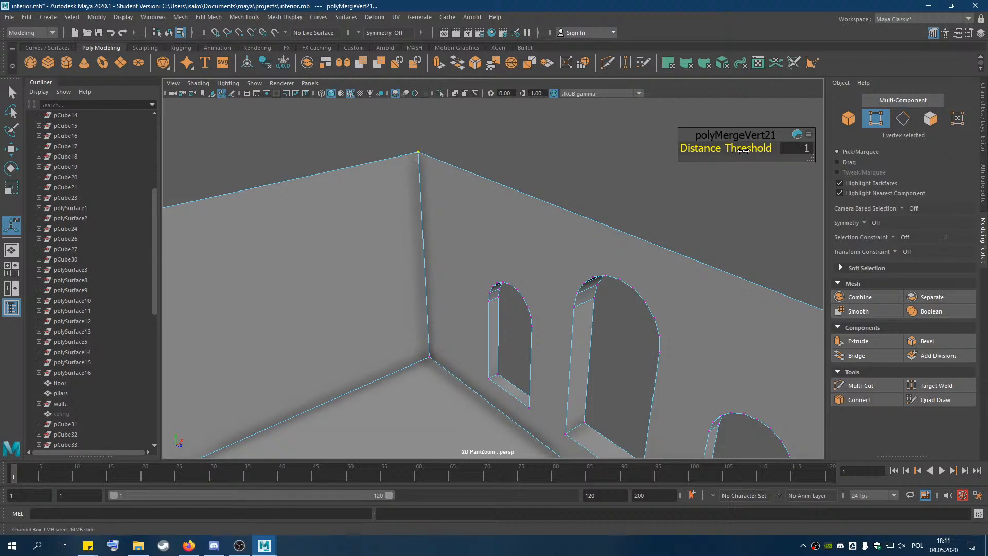
{"action": "left_click_drag", "start_coordinate": [737, 153], "coordinate": [737, 154]}
{"action": "left_click", "coordinate": [431, 153]}
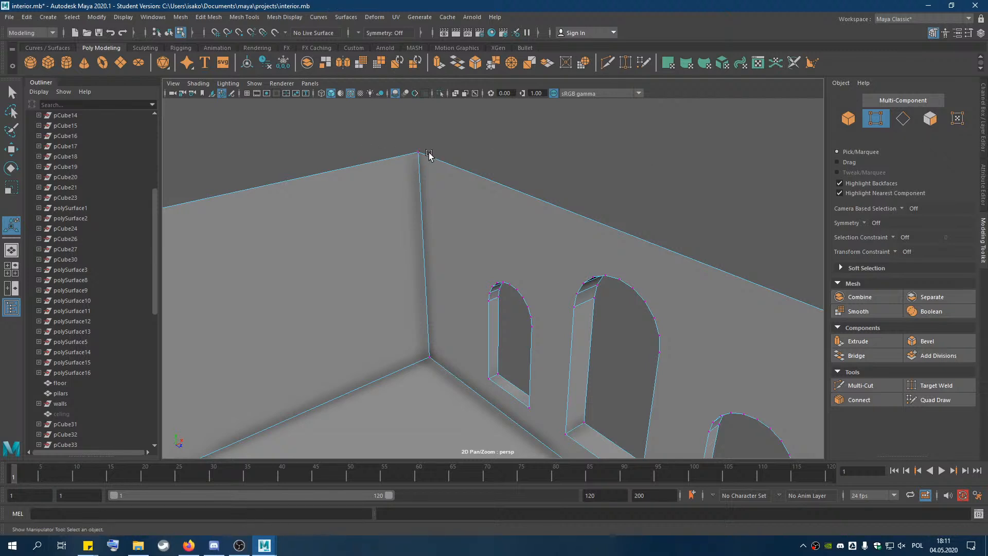
Pull the merged corner vertex along X to check that both walls follow, and restore its position.
{"action": "key", "text": "w"}
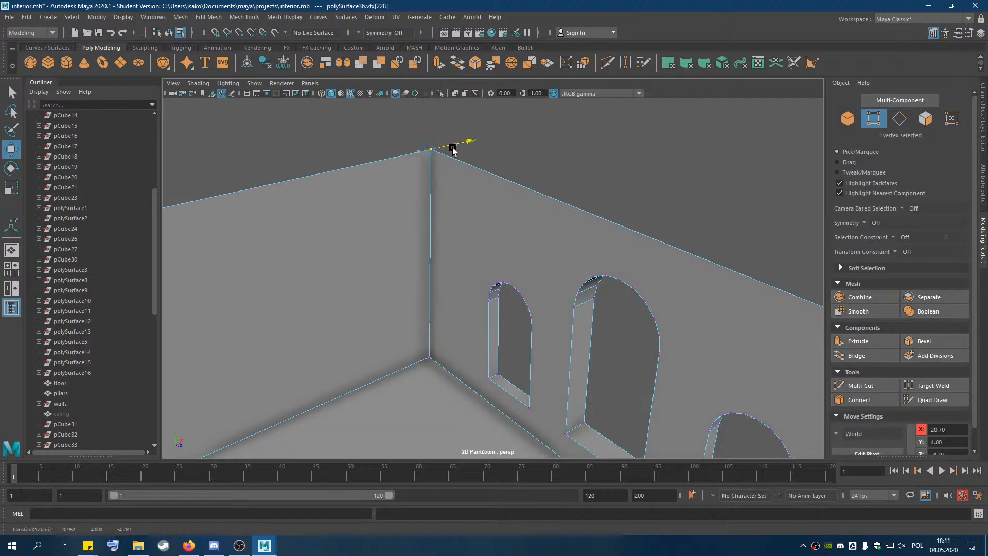
{"action": "left_click_drag", "start_coordinate": [454, 145], "coordinate": [403, 181]}
{"action": "scroll", "coordinate": [403, 181], "scroll_direction": "down", "scroll_amount": 3}
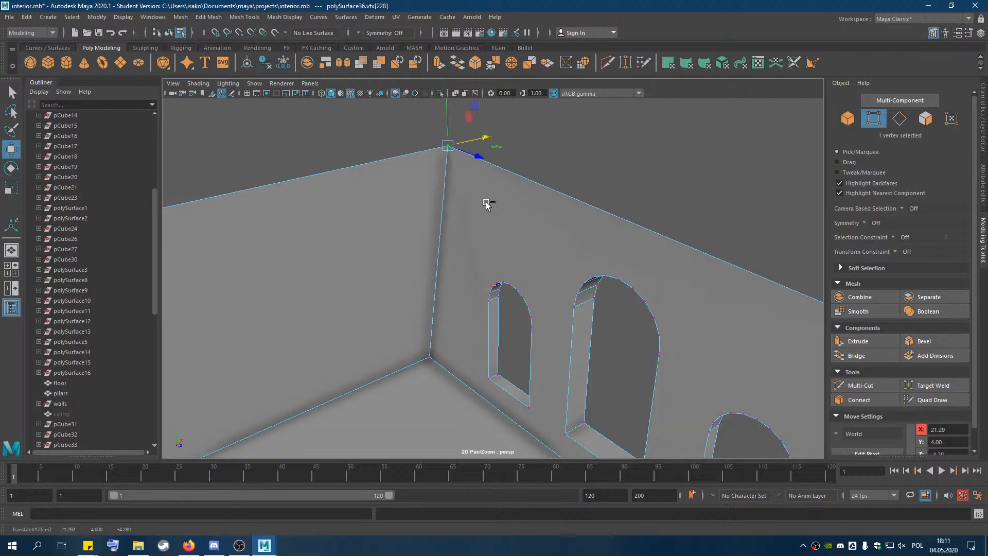
{"action": "scroll", "coordinate": [439, 230], "scroll_direction": "down", "scroll_amount": 3}
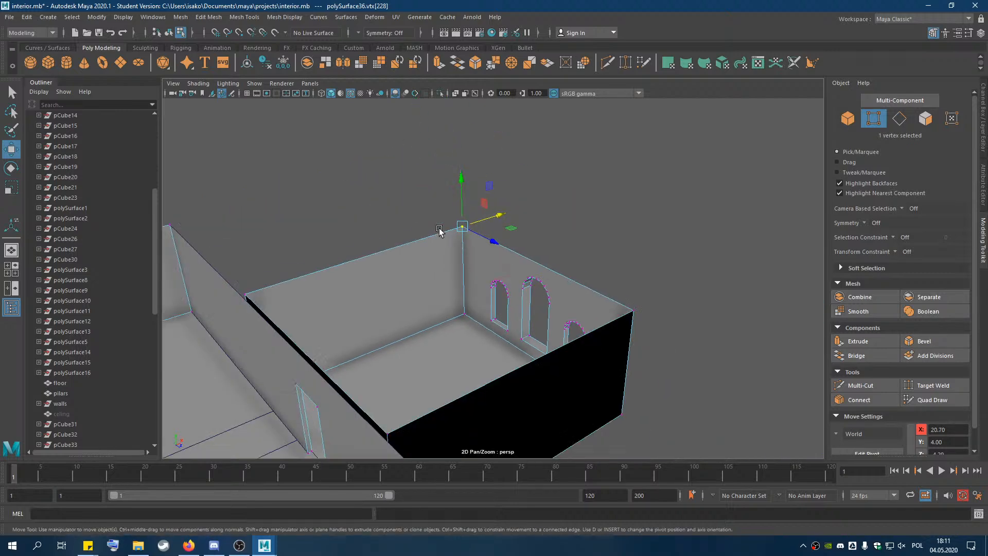
Select all the vertices of the walls mesh and apply Merge to them.
{"action": "scroll", "coordinate": [439, 230], "scroll_direction": "down", "scroll_amount": 6}
{"action": "scroll", "coordinate": [474, 315], "scroll_direction": "up", "scroll_amount": 5}
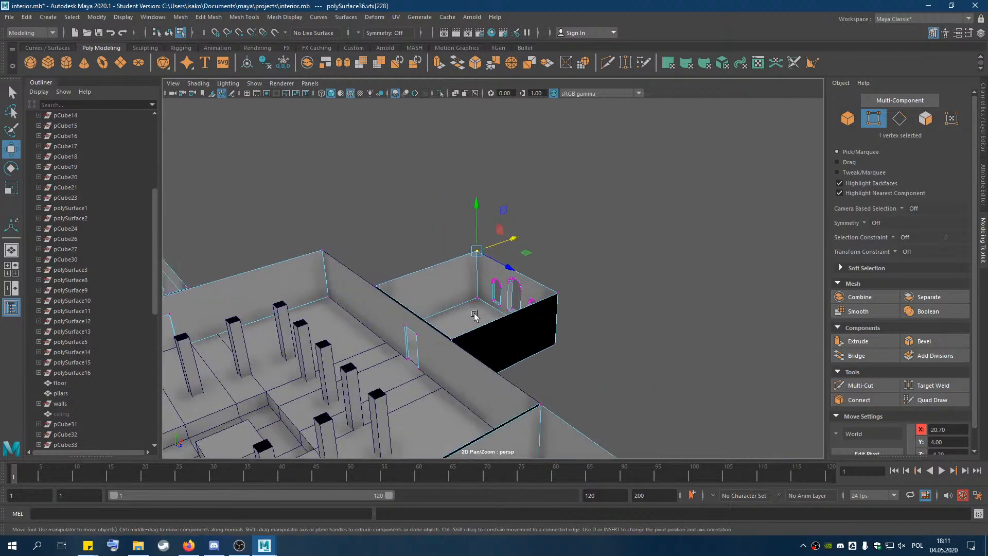
{"action": "scroll", "coordinate": [474, 315], "scroll_direction": "up", "scroll_amount": 3}
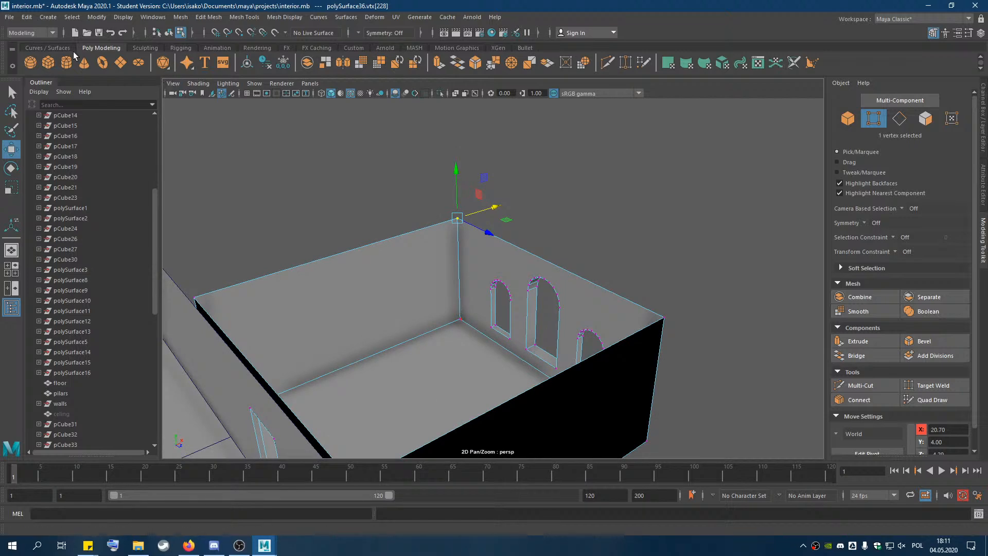
{"action": "scroll", "coordinate": [387, 247], "scroll_direction": "down", "scroll_amount": 5}
{"action": "scroll", "coordinate": [596, 322], "scroll_direction": "down", "scroll_amount": 2}
{"action": "left_click_drag", "start_coordinate": [595, 322], "coordinate": [530, 325], "text": "alt"}
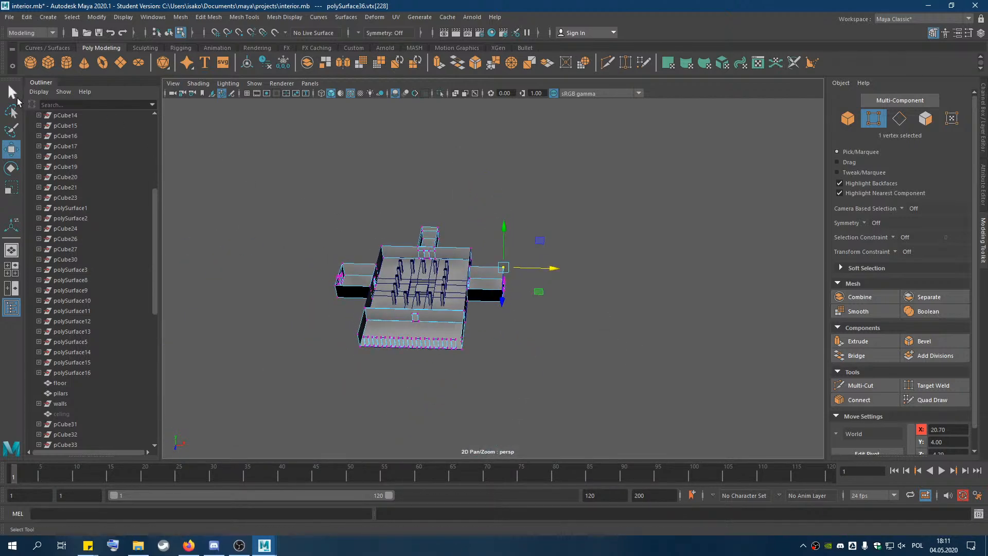
{"action": "left_click", "coordinate": [13, 92]}
{"action": "left_click_drag", "start_coordinate": [289, 178], "coordinate": [502, 384]}
{"action": "scroll", "coordinate": [507, 262], "scroll_direction": "up", "scroll_amount": 10}
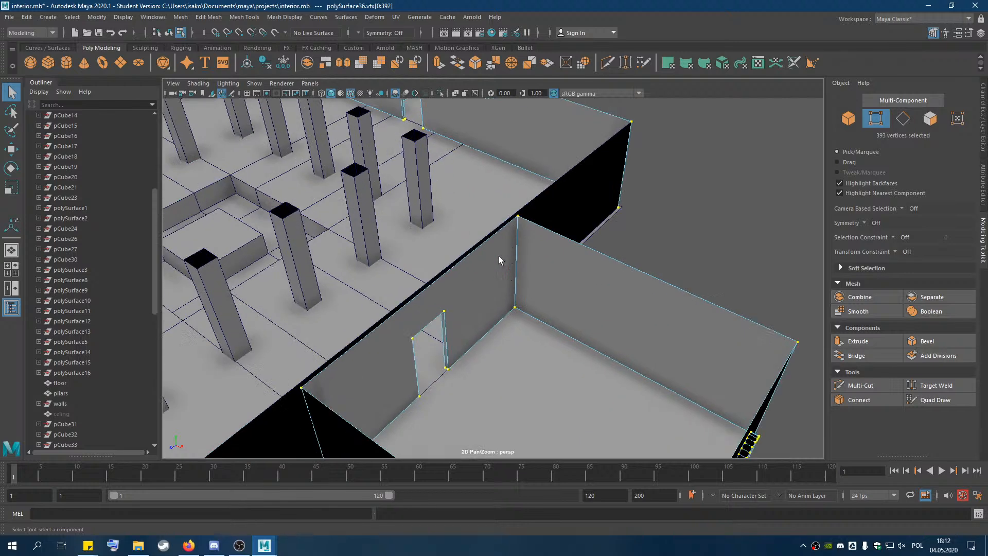
{"action": "scroll", "coordinate": [499, 258], "scroll_direction": "down", "scroll_amount": 3}
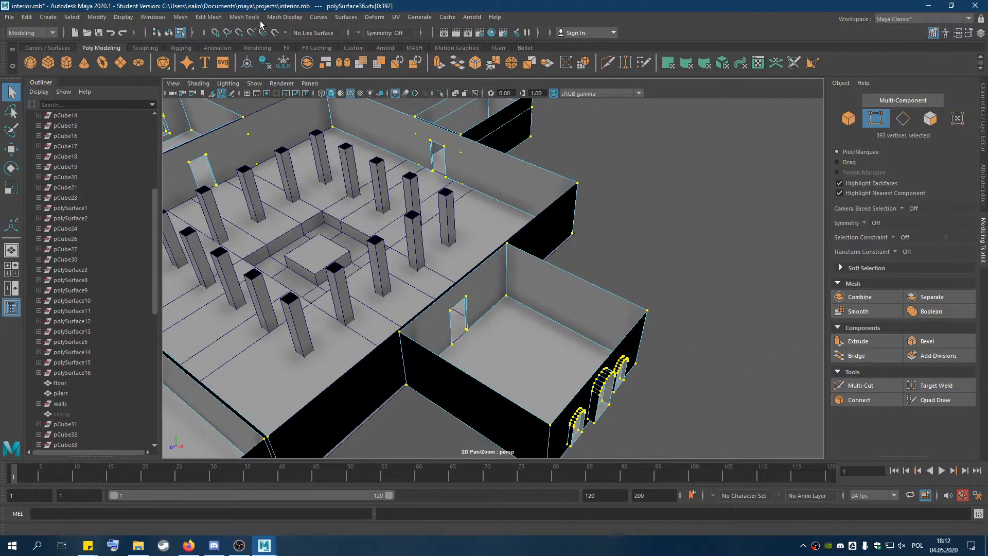
{"action": "left_click", "coordinate": [209, 17]}
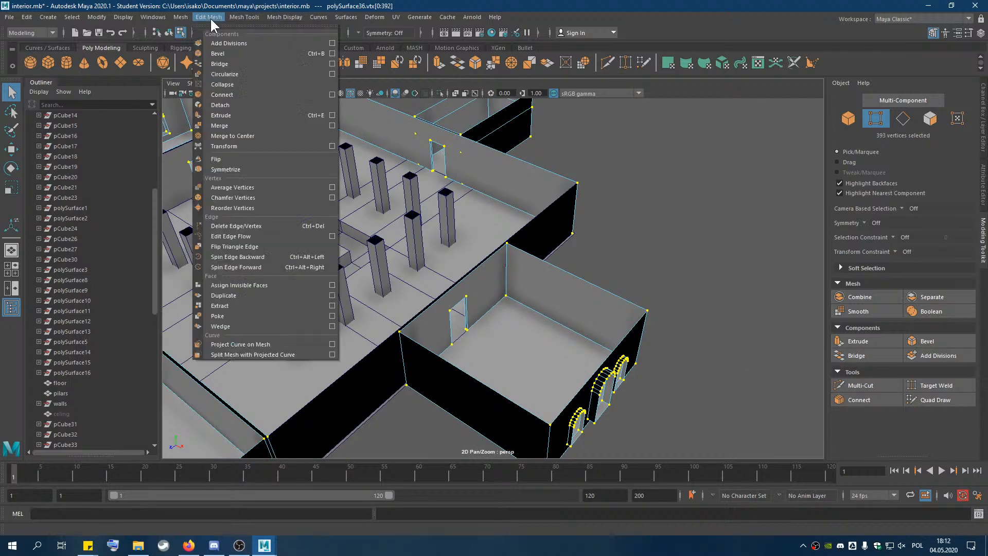
{"action": "left_click", "coordinate": [314, 126]}
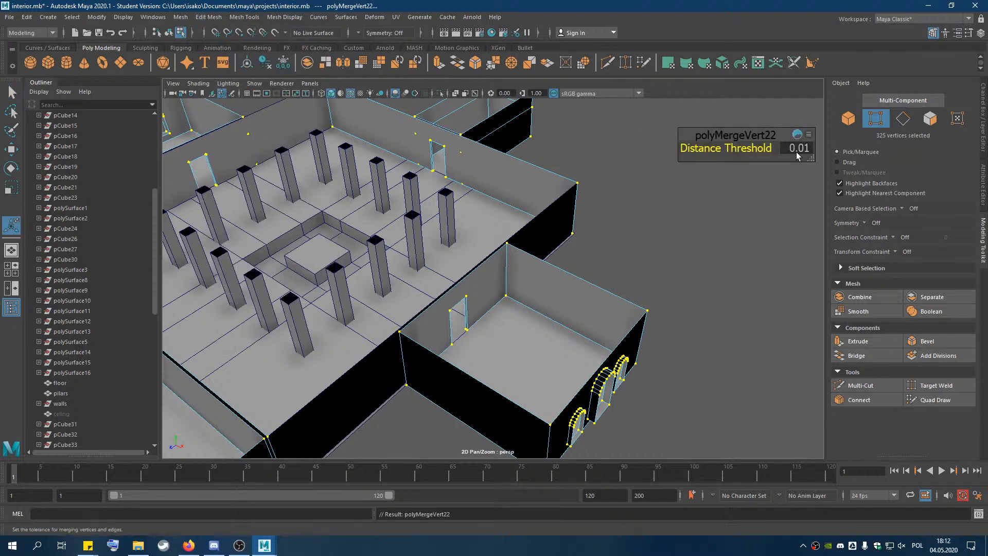
Try merge distance thresholds of 0 and 0.12 while inspecting the two close vertices at the hall's outer corner.
{"action": "mouse_move", "coordinate": [751, 150]}
{"action": "left_mouse_down"}
{"action": "mouse_move", "coordinate": [767, 150]}
{"action": "mouse_move", "coordinate": [747, 150]}
{"action": "left_mouse_up"}
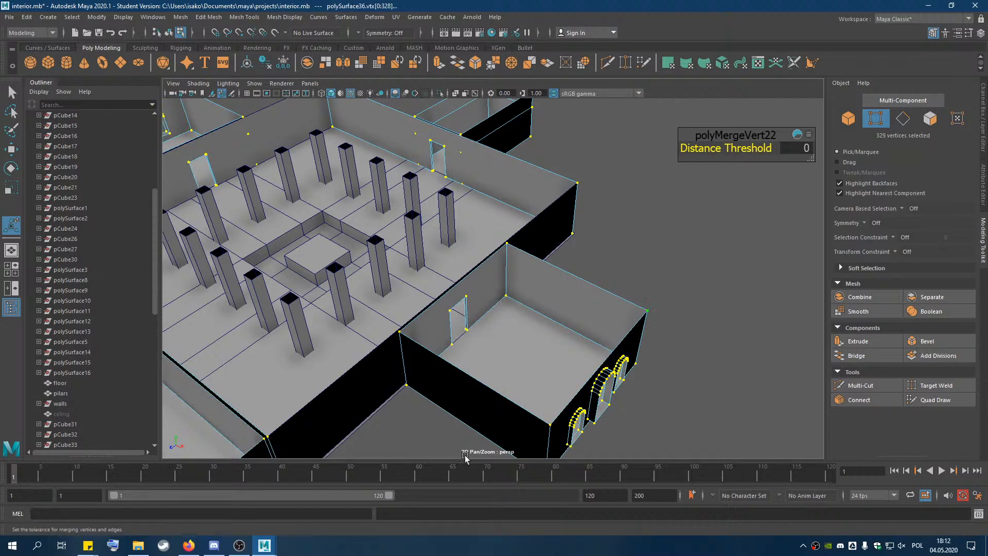
{"action": "middle_click_drag", "start_coordinate": [267, 440], "coordinate": [478, 296], "text": "alt"}
{"action": "scroll", "coordinate": [488, 286], "scroll_direction": "up", "scroll_amount": 5}
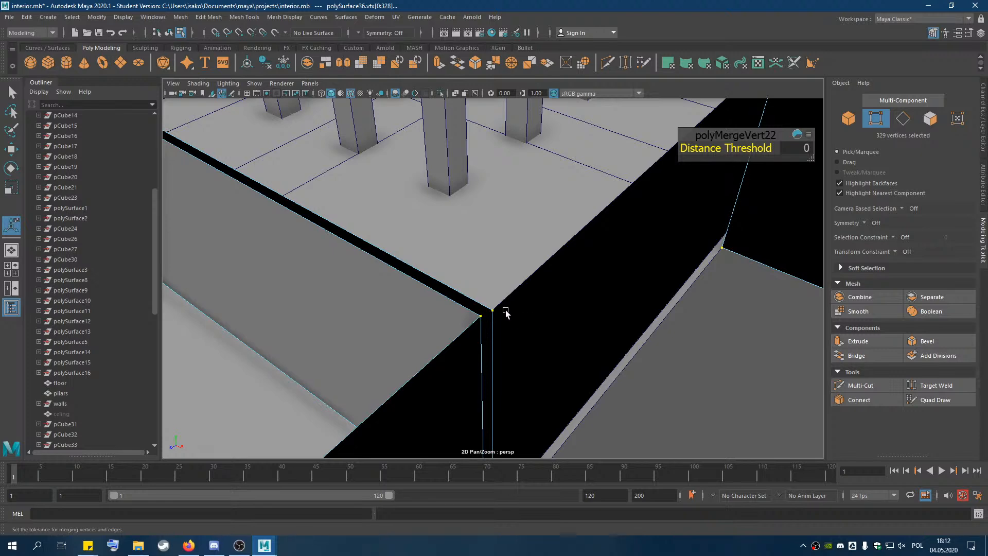
{"action": "left_click_drag", "start_coordinate": [734, 149], "coordinate": [730, 150]}
{"action": "left_click_drag", "start_coordinate": [730, 149], "coordinate": [734, 150]}
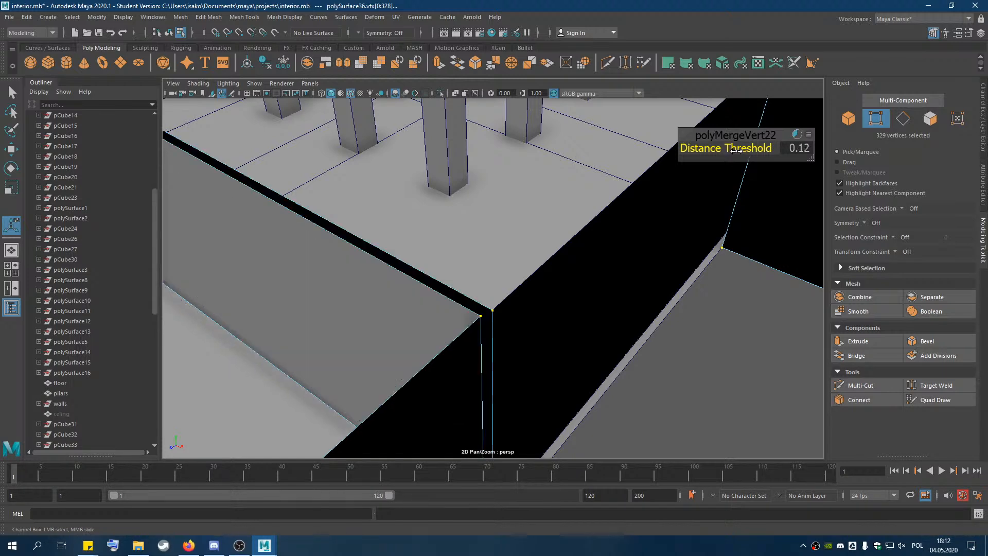
Fine-tune the merge distance threshold to about 0.13 while checking the doorway and outer corner vertices, and clear the selection.
{"action": "left_click", "coordinate": [797, 137]}
{"action": "left_click_drag", "start_coordinate": [703, 151], "coordinate": [707, 153]}
{"action": "right_click_drag", "start_coordinate": [518, 189], "coordinate": [298, 231], "text": "alt"}
{"action": "middle_click_drag", "start_coordinate": [298, 231], "coordinate": [439, 278], "text": "alt"}
{"action": "left_click_drag", "start_coordinate": [743, 150], "coordinate": [743, 150]}
{"action": "left_click_drag", "start_coordinate": [595, 216], "coordinate": [412, 317], "text": "alt"}
{"action": "middle_click_drag", "start_coordinate": [492, 175], "coordinate": [474, 324]}
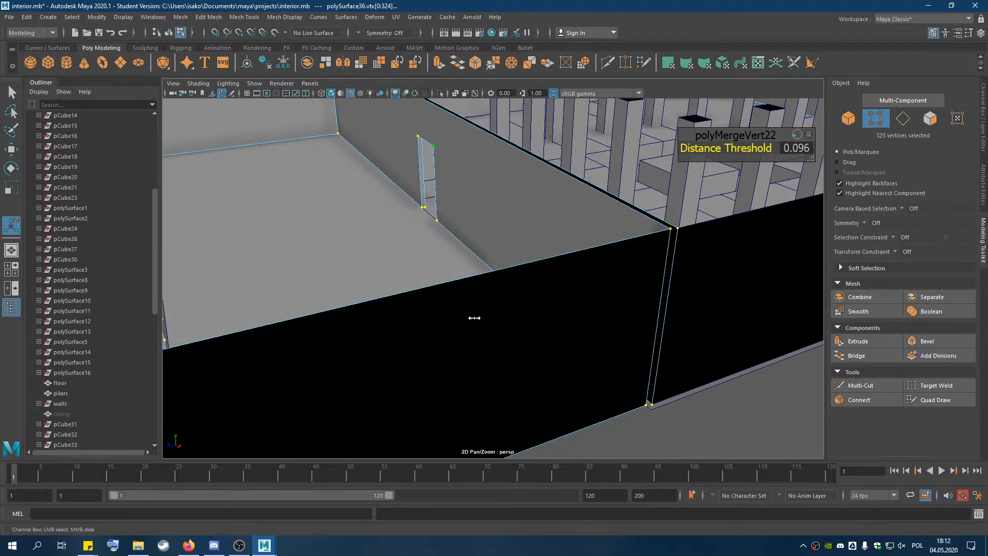
{"action": "left_click_drag", "start_coordinate": [433, 283], "coordinate": [463, 298], "text": "alt"}
{"action": "middle_click_drag", "start_coordinate": [543, 247], "coordinate": [547, 245]}
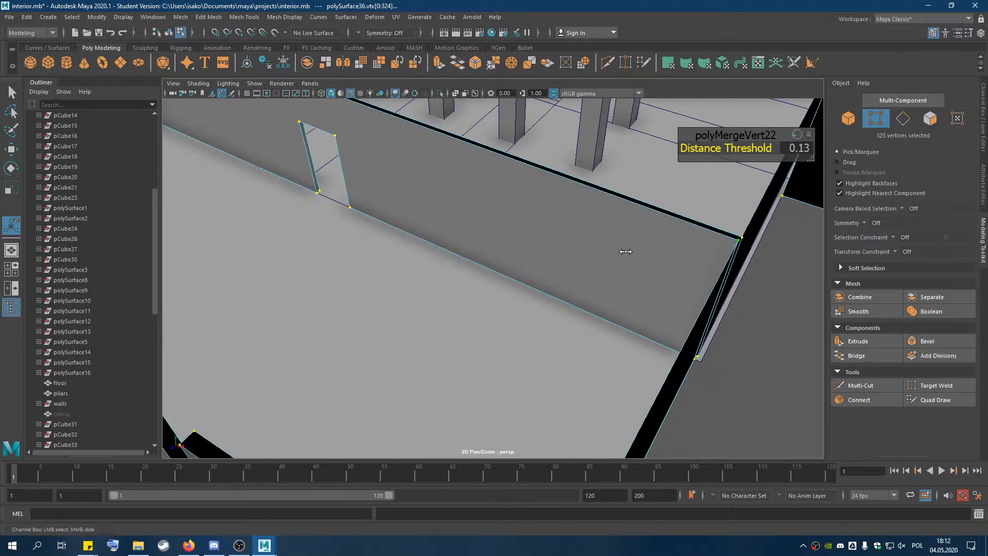
{"action": "middle_click_drag", "start_coordinate": [625, 251], "coordinate": [638, 246]}
{"action": "left_click_drag", "start_coordinate": [717, 328], "coordinate": [655, 310], "text": "alt"}
{"action": "left_click", "coordinate": [744, 399]}
Pull the side room's bottom corner vertex along X to check that the walls are joined, and undo the move.
{"action": "scroll", "coordinate": [736, 379], "scroll_direction": "down", "scroll_amount": 6}
{"action": "left_click_drag", "start_coordinate": [711, 326], "coordinate": [571, 354], "text": "alt"}
{"action": "scroll", "coordinate": [505, 360], "scroll_direction": "up", "scroll_amount": 5}
{"action": "left_click_drag", "start_coordinate": [505, 376], "coordinate": [512, 238], "text": "alt"}
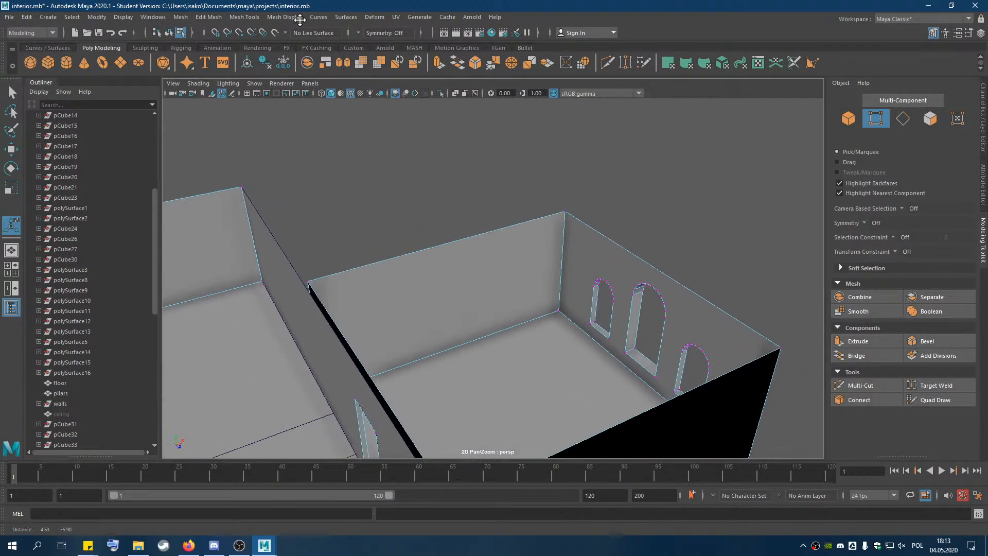
{"action": "left_click", "coordinate": [556, 314]}
{"action": "key", "text": "w"}
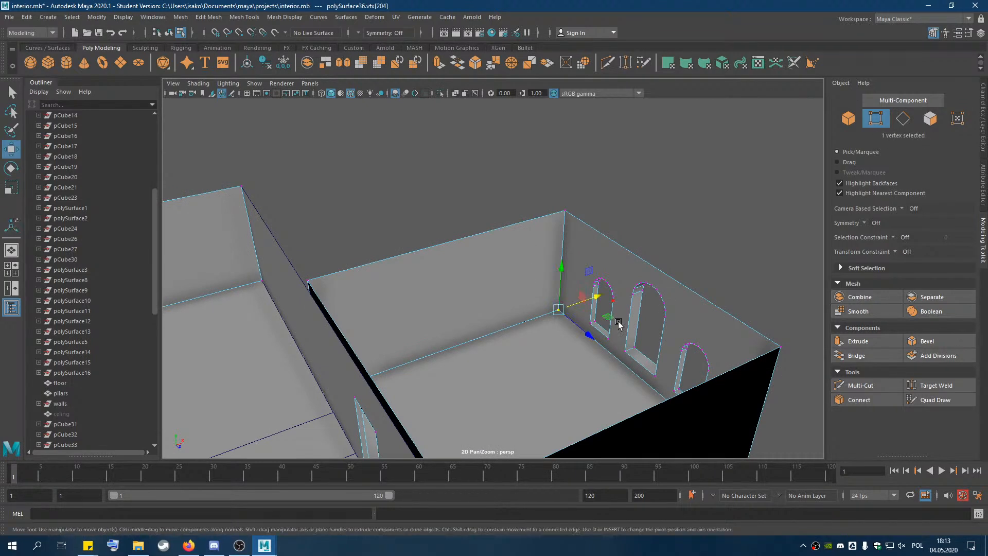
{"action": "left_click_drag", "start_coordinate": [594, 301], "coordinate": [589, 355]}
{"action": "key", "text": "ctrl+z"}
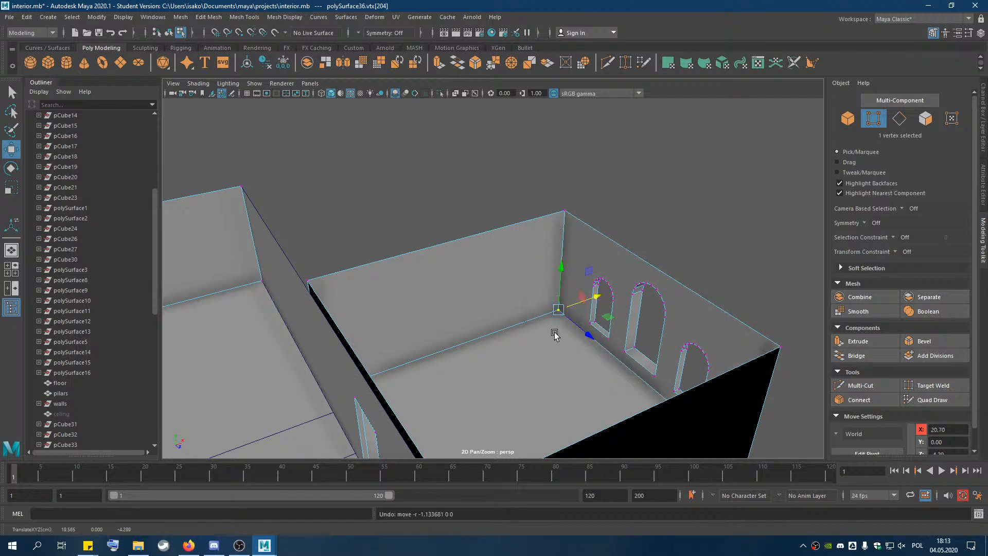
{"action": "left_click", "coordinate": [569, 411]}
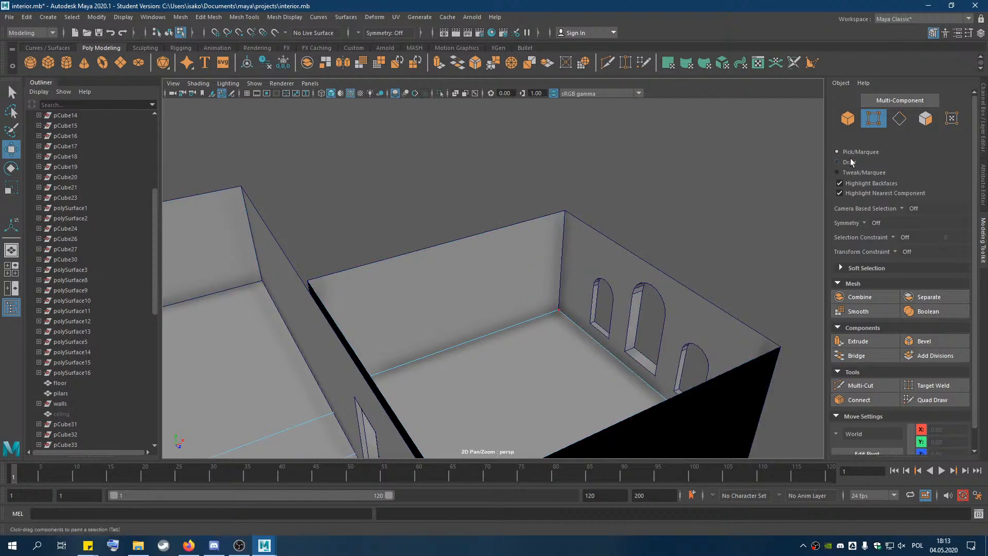
{"action": "left_click", "coordinate": [559, 309]}
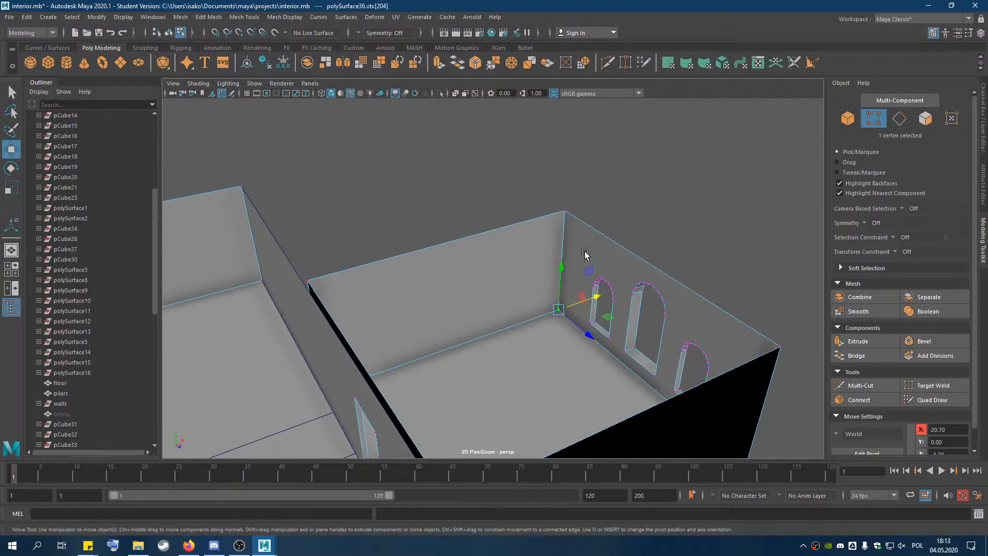
Select the hall's wall meshes as whole objects and combine them into a single mesh.
{"action": "left_click", "coordinate": [848, 119]}
{"action": "scroll", "coordinate": [499, 241], "scroll_direction": "down", "scroll_amount": 8}
{"action": "left_click_drag", "start_coordinate": [604, 358], "coordinate": [514, 374], "text": "alt"}
{"action": "middle_click_drag", "start_coordinate": [459, 313], "coordinate": [539, 347], "text": "alt"}
{"action": "scroll", "coordinate": [523, 358], "scroll_direction": "up", "scroll_amount": 5}
{"action": "middle_click_drag", "start_coordinate": [545, 196], "coordinate": [487, 147], "text": "alt"}
{"action": "middle_click_drag", "start_coordinate": [389, 276], "coordinate": [424, 312], "text": "alt"}
{"action": "left_click_drag", "start_coordinate": [425, 312], "coordinate": [482, 291], "text": "alt"}
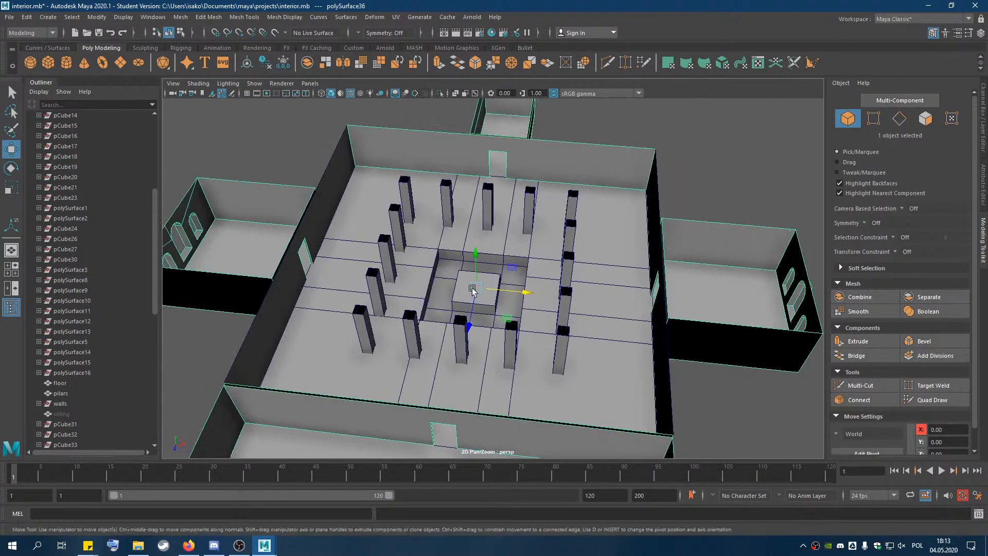
{"action": "left_click", "coordinate": [340, 166]}
{"action": "left_click", "coordinate": [428, 160], "text": "shift"}
{"action": "left_click", "coordinate": [864, 298]}
Select the vertices of the side room with arched windows and the adjoining hall wall, and merge them.
{"action": "left_click", "coordinate": [874, 117]}
{"action": "left_click", "coordinate": [347, 124]}
{"action": "left_click_drag", "start_coordinate": [328, 112], "coordinate": [378, 195]}
{"action": "left_click_drag", "start_coordinate": [412, 340], "coordinate": [276, 321], "text": "alt"}
{"action": "left_click_drag", "start_coordinate": [629, 224], "coordinate": [588, 322]}
{"action": "left_click_drag", "start_coordinate": [514, 334], "coordinate": [625, 343], "text": "alt"}
{"action": "left_click_drag", "start_coordinate": [559, 138], "coordinate": [363, 301], "text": "shift"}
{"action": "left_click_drag", "start_coordinate": [291, 132], "coordinate": [667, 326], "text": "shift"}
{"action": "left_click_drag", "start_coordinate": [281, 118], "coordinate": [671, 312]}
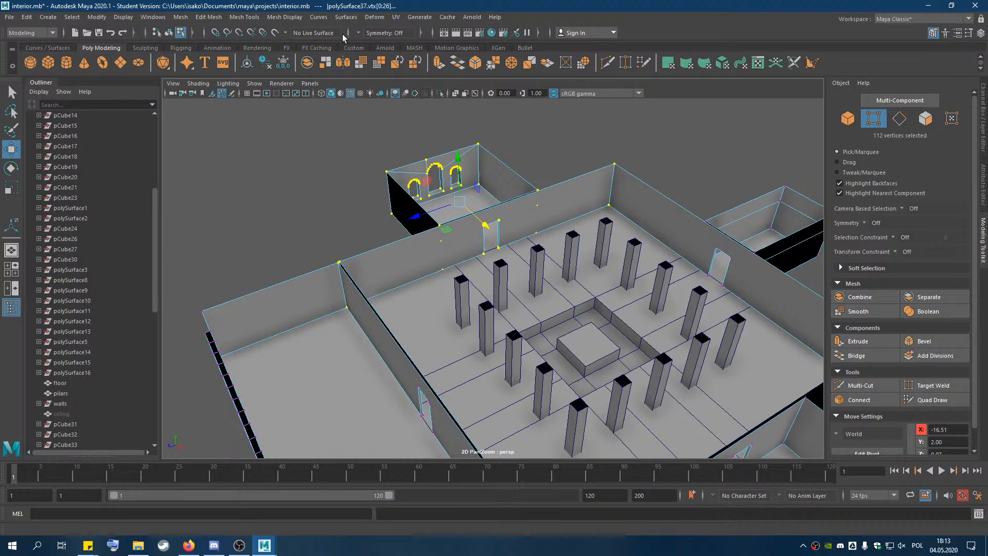
{"action": "left_click", "coordinate": [208, 17]}
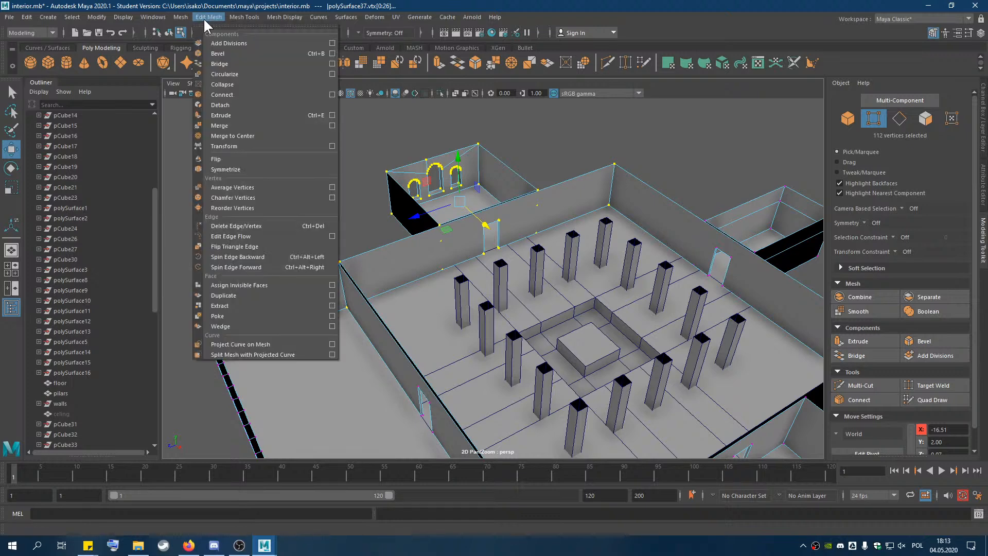
{"action": "left_click", "coordinate": [258, 125]}
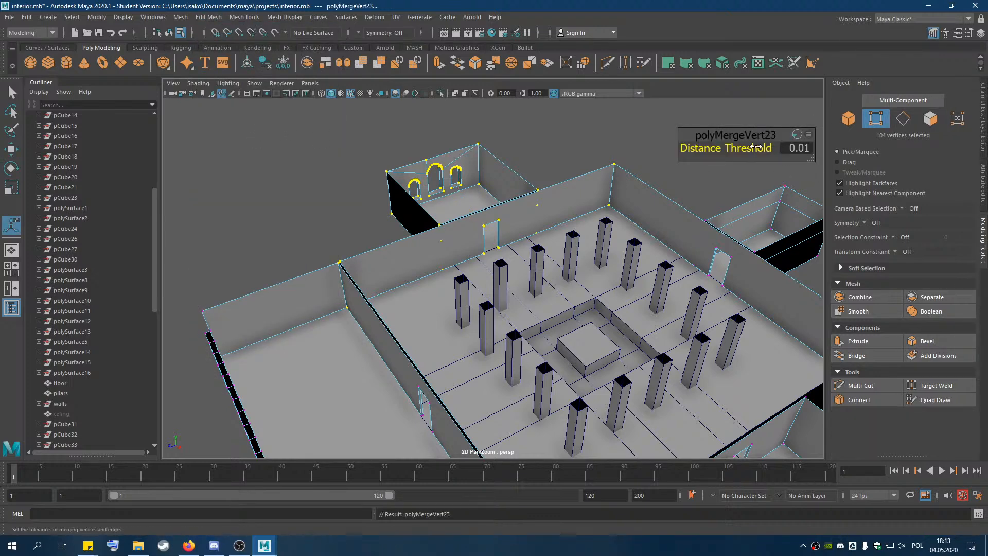
Try a distance threshold of 0.132 for the merge, inspect the doorway, and undo the change.
{"action": "left_click", "coordinate": [799, 148]}
{"action": "double_click", "coordinate": [795, 148]}
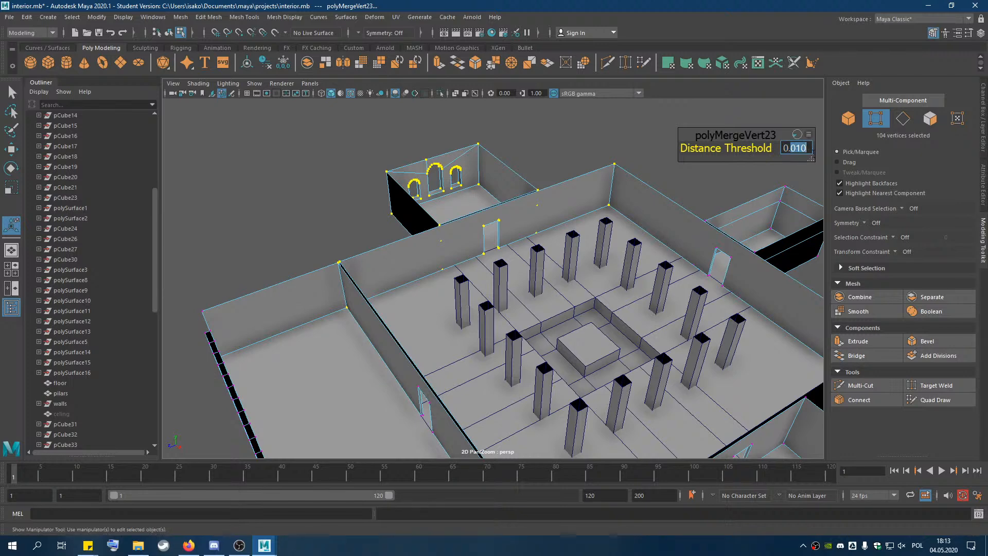
{"action": "type", "text": "1"}
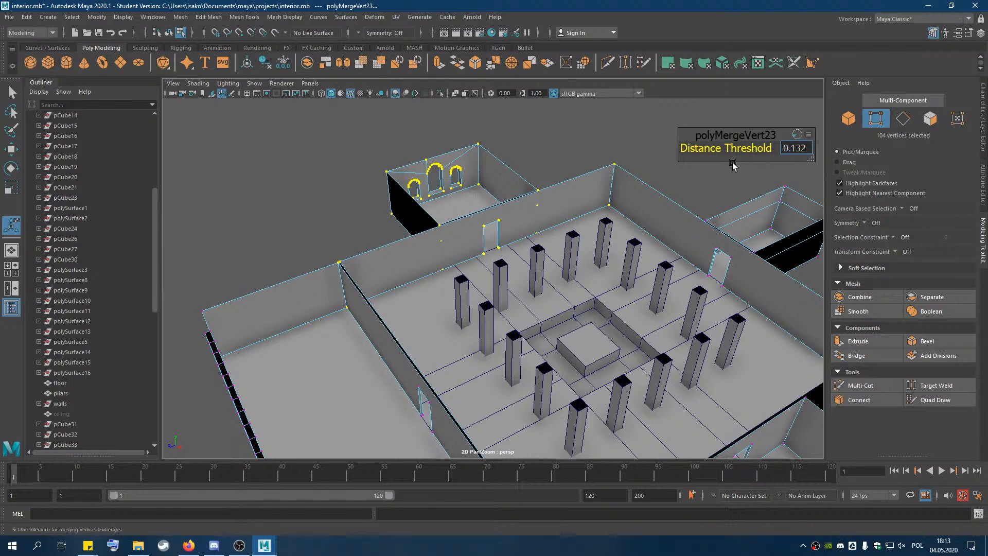
{"action": "key", "text": "Return"}
{"action": "scroll", "coordinate": [488, 221], "scroll_direction": "up", "scroll_amount": 6}
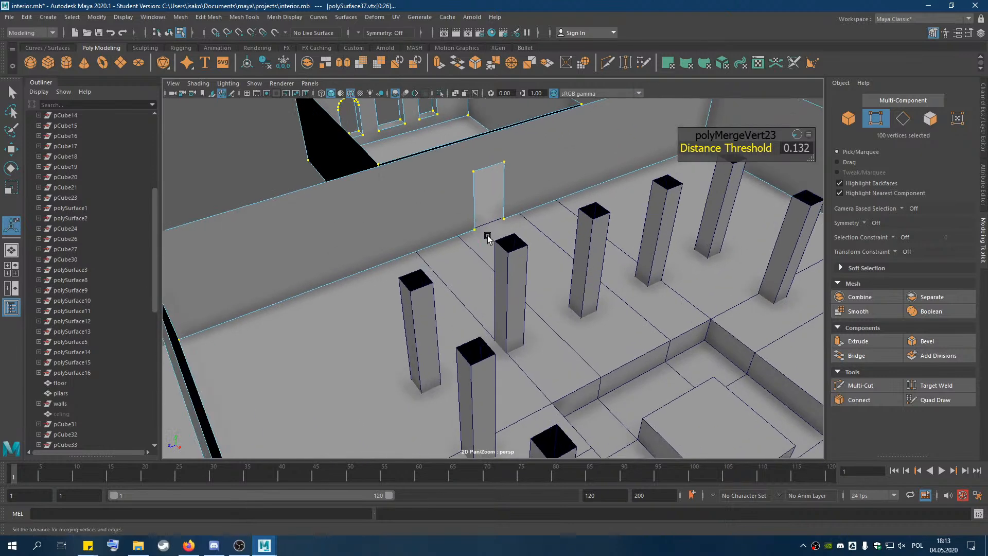
{"action": "key", "text": "ctrl+z"}
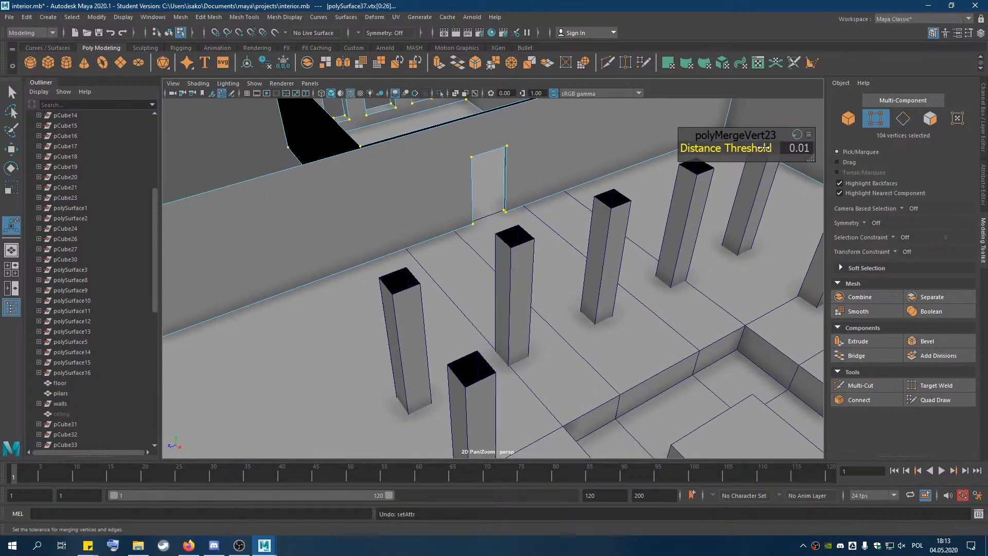
Readjust the merge distance threshold by eye, check that the doorway keeps its depth, and clear the selection.
{"action": "left_click_drag", "start_coordinate": [740, 150], "coordinate": [799, 160]}
{"action": "left_click", "coordinate": [289, 157]}
{"action": "left_click_drag", "start_coordinate": [518, 198], "coordinate": [541, 250], "text": "alt"}
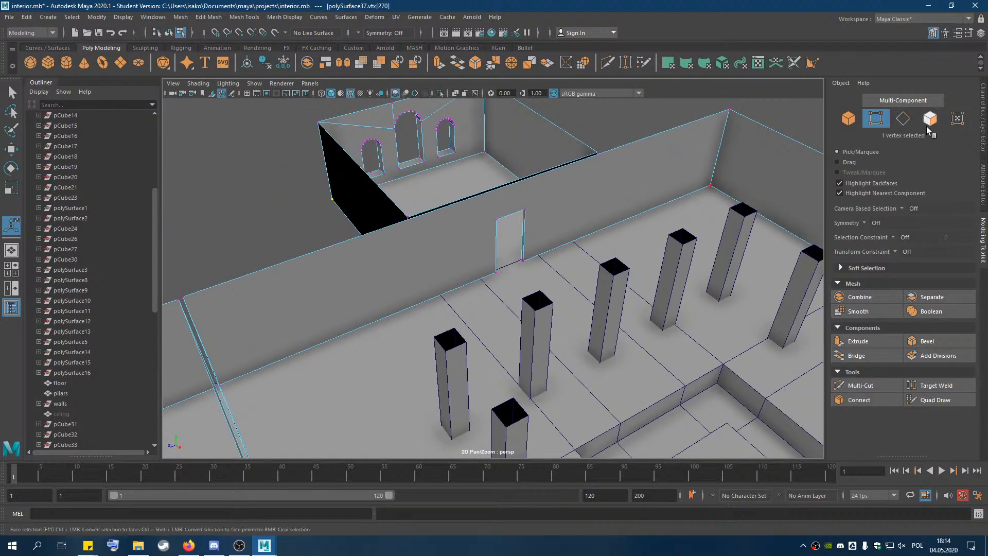
{"action": "left_click", "coordinate": [764, 106]}
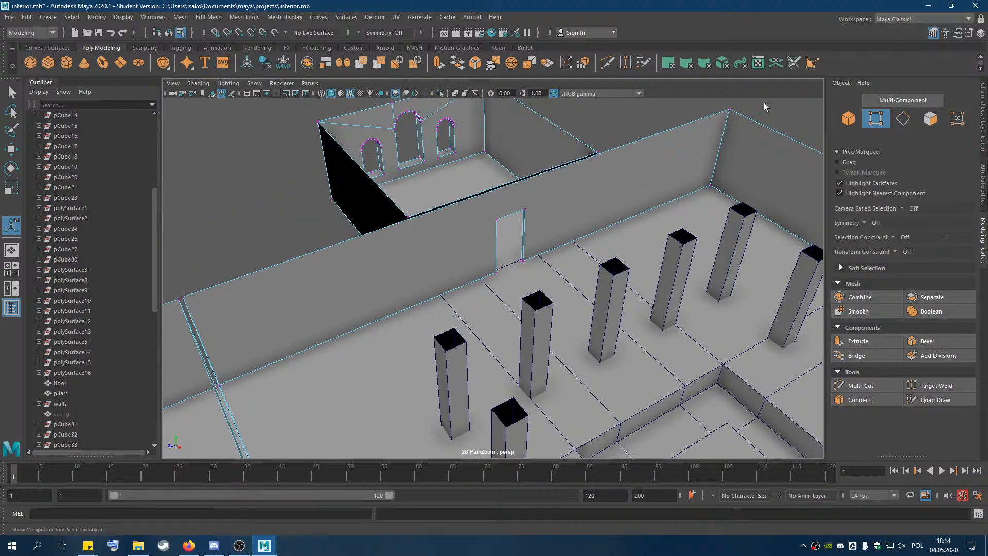
Pull the hall's top corner vertex to check that the adjoining walls follow, and undo the move.
{"action": "left_click", "coordinate": [731, 109]}
{"action": "middle_click_drag", "start_coordinate": [688, 187], "coordinate": [551, 276], "text": "alt"}
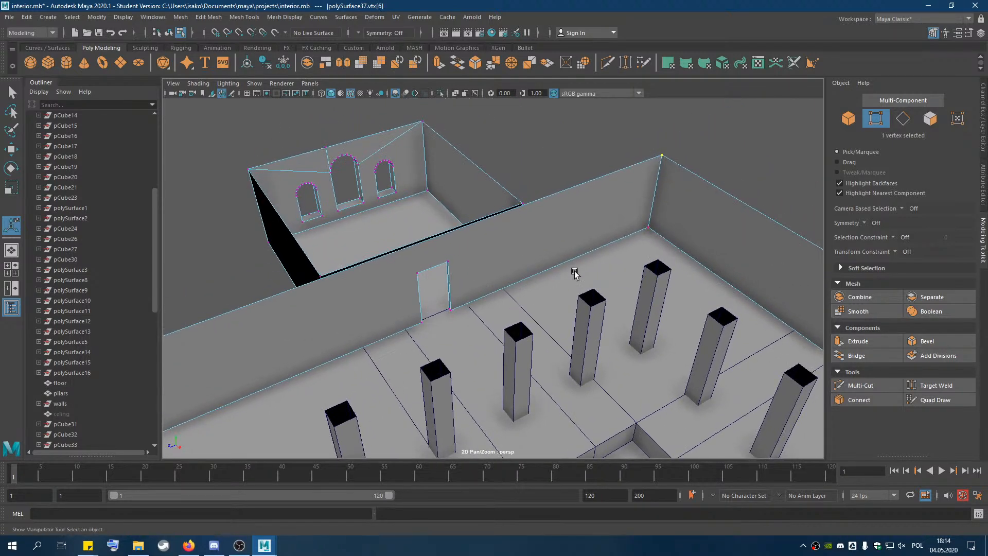
{"action": "key", "text": "w"}
{"action": "left_click_drag", "start_coordinate": [698, 177], "coordinate": [708, 235]}
{"action": "key", "text": "ctrl+z"}
Inspect the side room's doorway vertices from both sides, test an upper one with a vertical move, and undo it.
{"action": "left_click", "coordinate": [454, 311]}
{"action": "left_click", "coordinate": [434, 319]}
{"action": "key", "text": "ctrl+z"}
{"action": "left_click_drag", "start_coordinate": [455, 136], "coordinate": [538, 150], "text": "alt"}
{"action": "middle_click_drag", "start_coordinate": [538, 150], "coordinate": [977, 90], "text": "alt"}
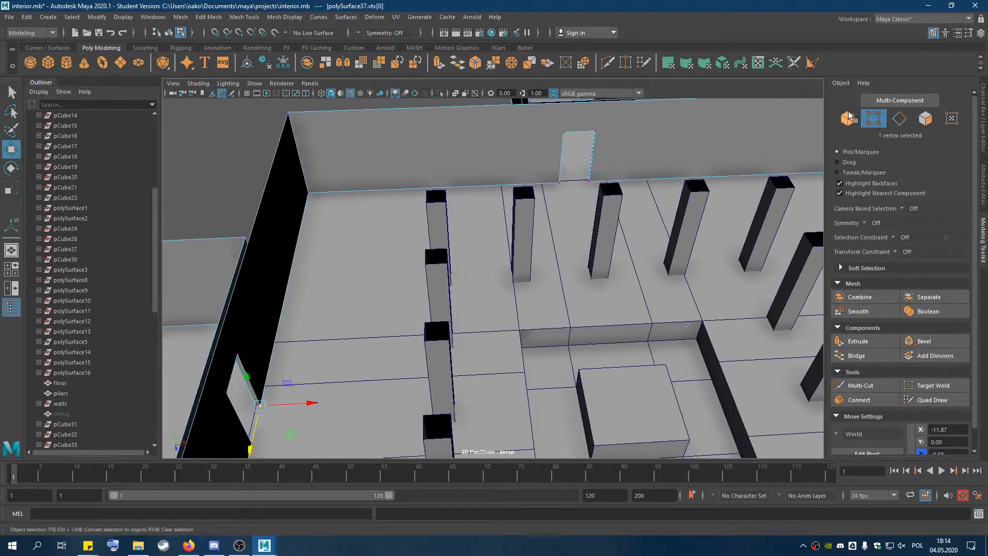
{"action": "middle_click_drag", "start_coordinate": [284, 348], "coordinate": [688, 198], "text": "alt"}
{"action": "middle_click_drag", "start_coordinate": [626, 269], "coordinate": [794, 214], "text": "alt"}
{"action": "left_click_drag", "start_coordinate": [604, 261], "coordinate": [741, 206], "text": "alt"}
{"action": "middle_click_drag", "start_coordinate": [564, 289], "coordinate": [874, 22], "text": "alt"}
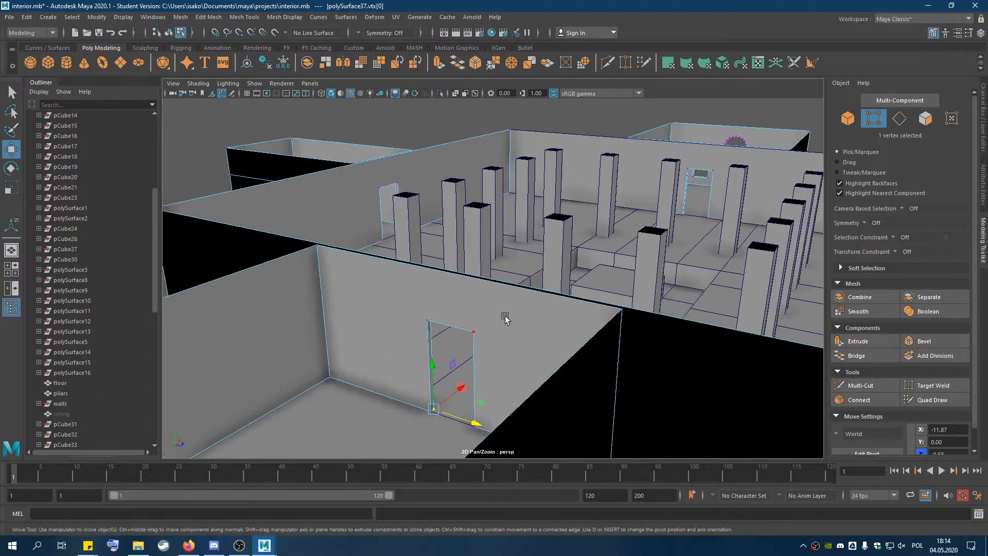
{"action": "left_click", "coordinate": [428, 320]}
{"action": "left_click_drag", "start_coordinate": [425, 279], "coordinate": [426, 249]}
{"action": "key", "text": "ctrl+z"}
Delete the stray edges running from the central arched window to the top corners and top edge of its wall.
{"action": "left_click_drag", "start_coordinate": [527, 328], "coordinate": [343, 249], "text": "alt"}
{"action": "scroll", "coordinate": [500, 202], "scroll_direction": "up", "scroll_amount": 2}
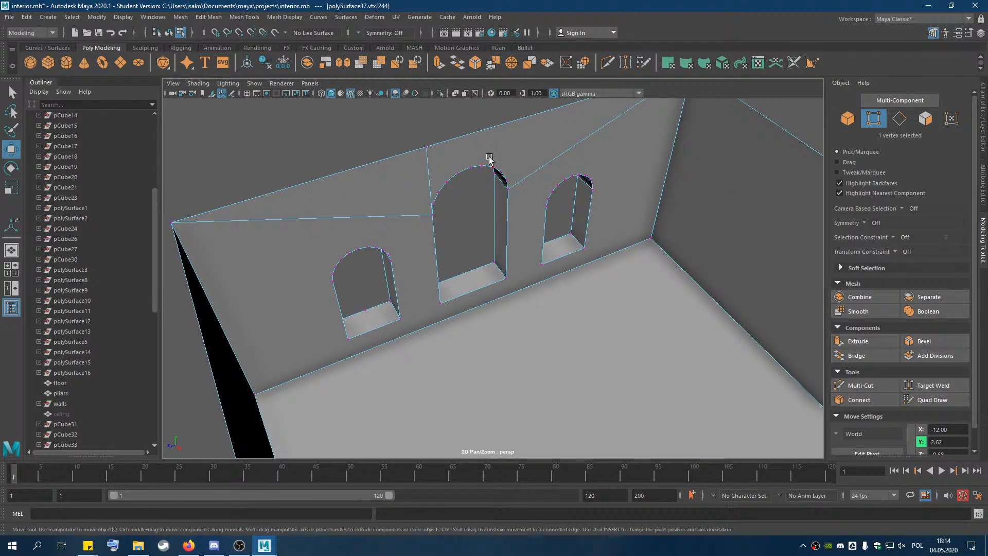
{"action": "left_click", "coordinate": [899, 118]}
{"action": "left_click", "coordinate": [542, 170]}
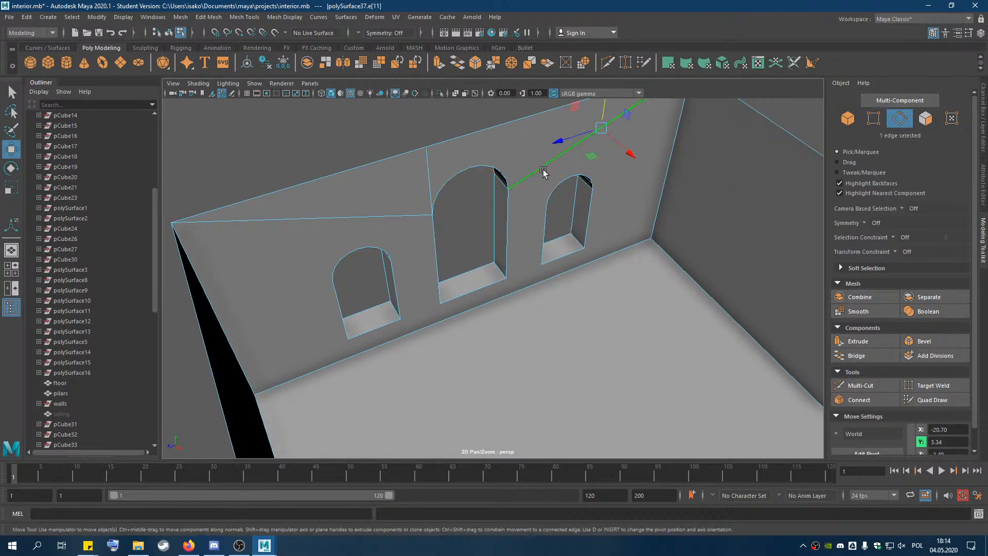
{"action": "key", "text": "ctrl+z"}
{"action": "key", "text": "ctrl+z"}
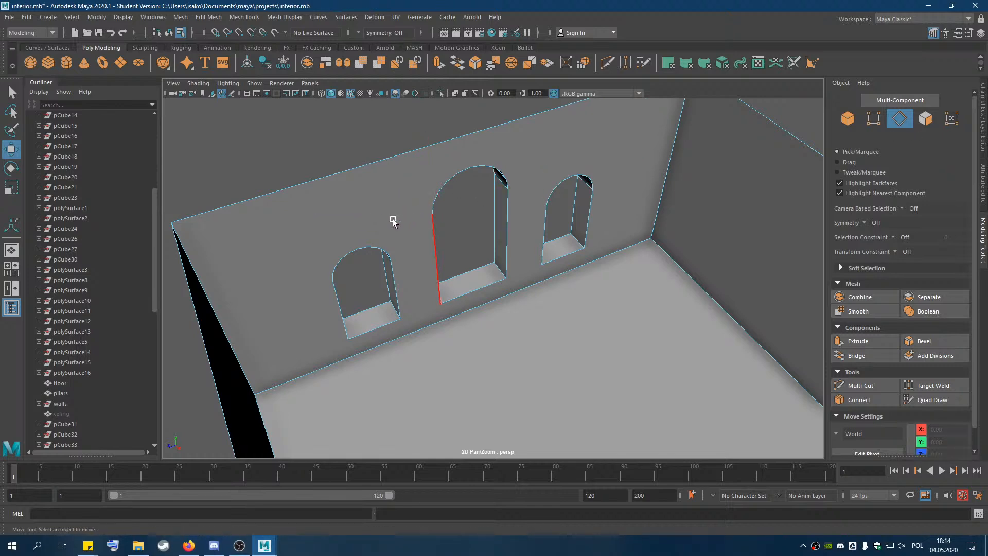
{"action": "scroll", "coordinate": [480, 186], "scroll_direction": "down", "scroll_amount": 2}
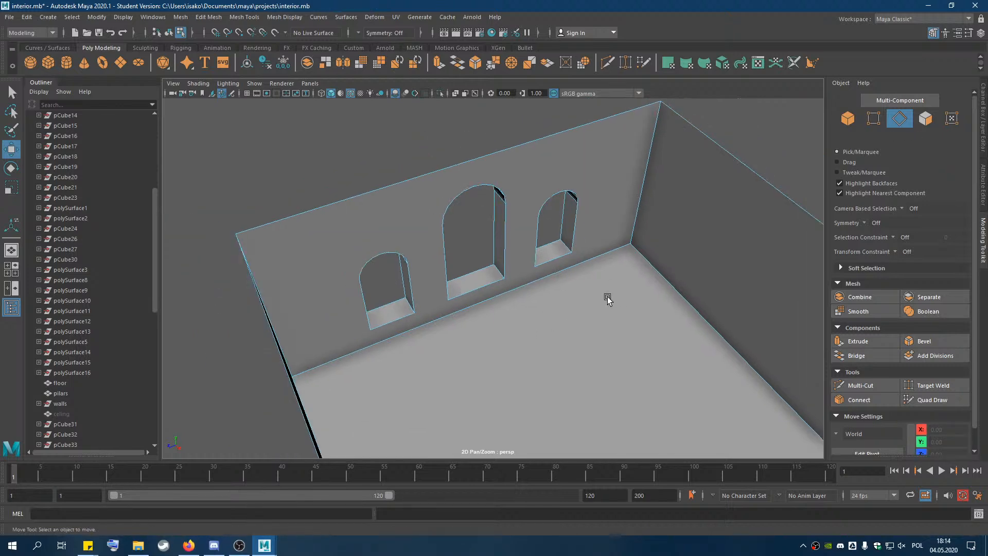
{"action": "left_click_drag", "start_coordinate": [612, 298], "coordinate": [558, 291], "text": "alt"}
{"action": "middle_click_drag", "start_coordinate": [557, 291], "coordinate": [398, 160], "text": "alt"}
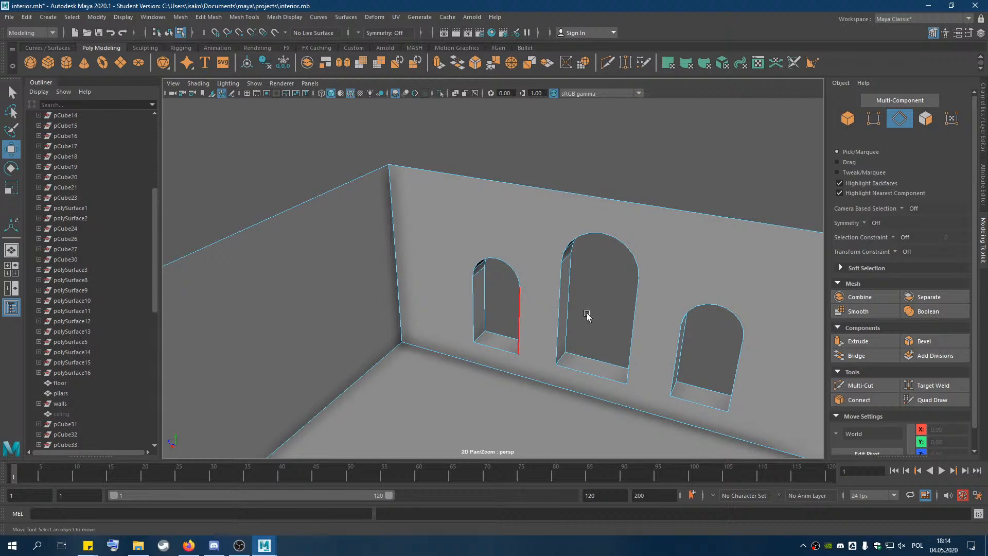
Select all vertices of the arched-window wall, including its outer corners and window openings, and merge them.
{"action": "key", "text": "F9"}
{"action": "left_click", "coordinate": [690, 205]}
{"action": "left_click", "coordinate": [565, 192]}
{"action": "left_click", "coordinate": [589, 202]}
{"action": "left_click_drag", "start_coordinate": [497, 265], "coordinate": [549, 267], "text": "alt"}
{"action": "left_click_drag", "start_coordinate": [259, 177], "coordinate": [752, 421]}
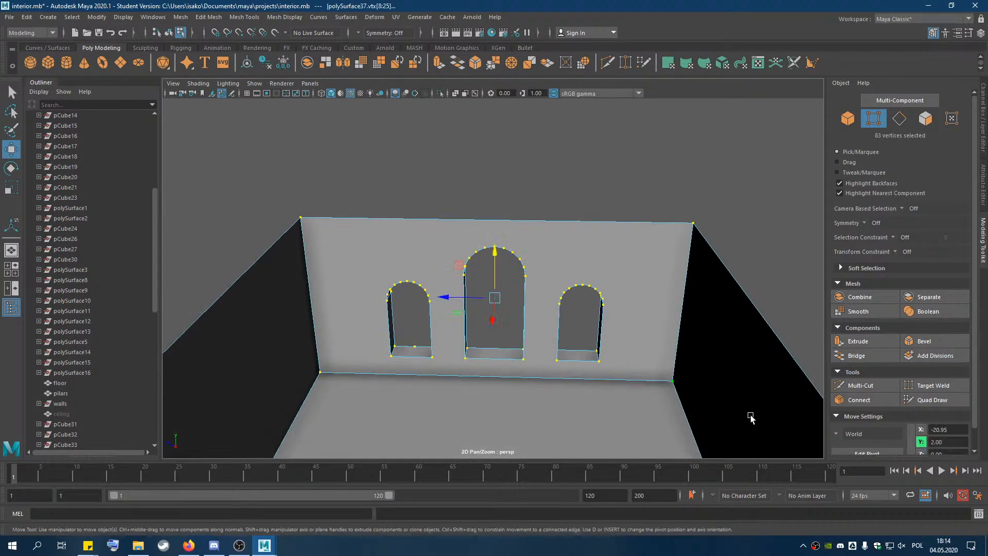
{"action": "left_click", "coordinate": [206, 17]}
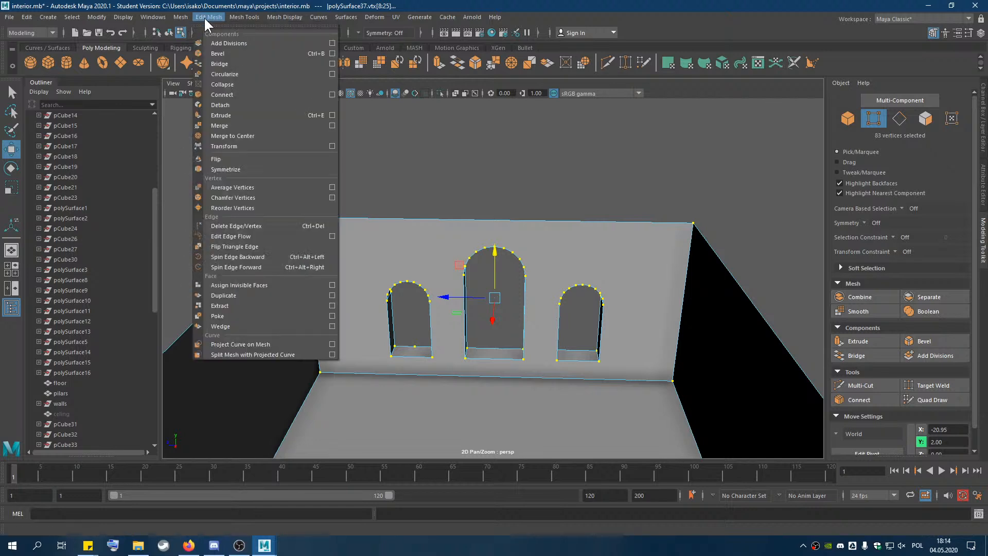
{"action": "left_click", "coordinate": [223, 125]}
Try moving the arched-window wall's face to check that the adjoining walls follow, and undo the move.
{"action": "left_click_drag", "start_coordinate": [770, 148], "coordinate": [674, 278]}
{"action": "left_click", "coordinate": [930, 118]}
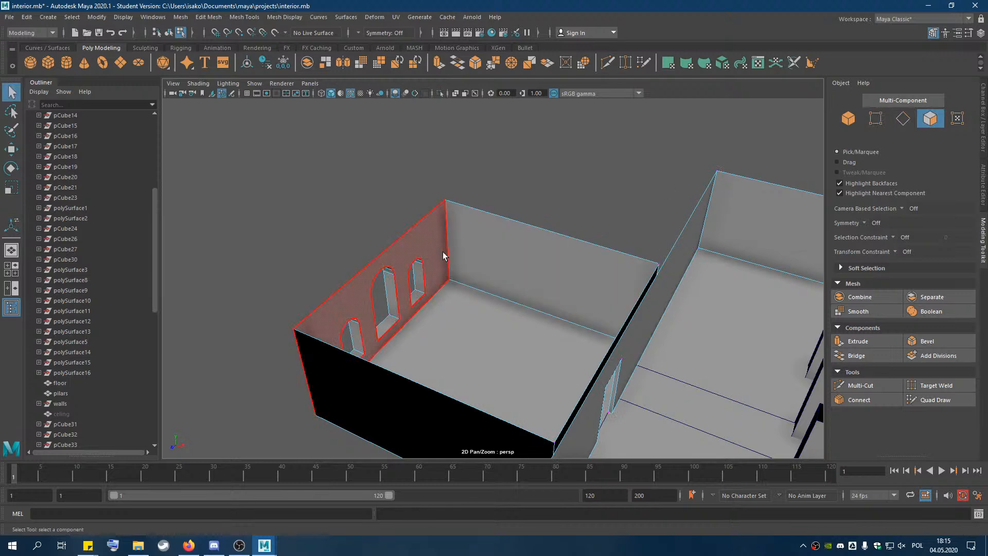
{"action": "left_click", "coordinate": [434, 249]}
{"action": "key", "text": "w"}
{"action": "left_click_drag", "start_coordinate": [425, 311], "coordinate": [426, 346]}
{"action": "key", "text": "ctrl+z"}
With point snapping on, create a four-sided polygon closing the gap between the long room's right side wall and the nearest rectangular window.
{"action": "scroll", "coordinate": [575, 249], "scroll_direction": "down", "scroll_amount": 9}
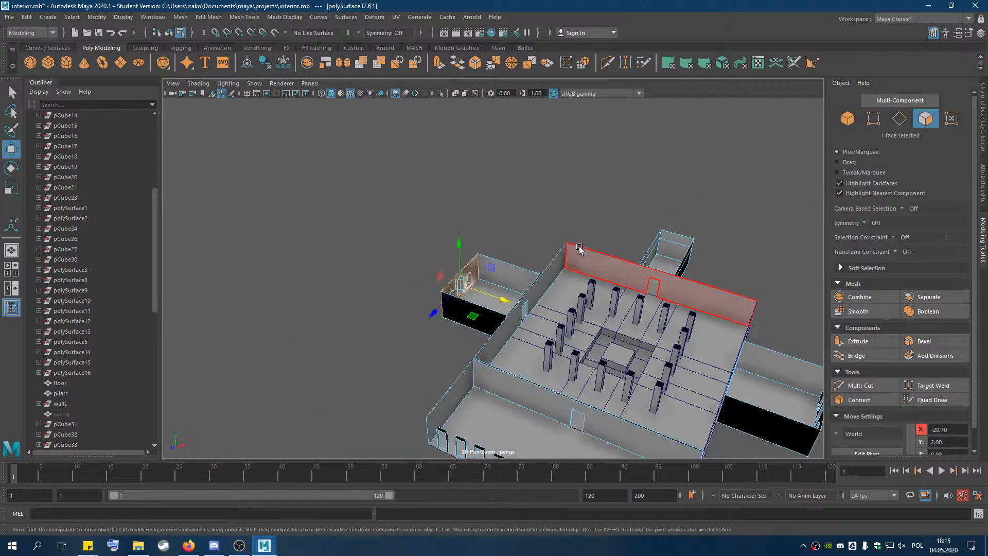
{"action": "left_click_drag", "start_coordinate": [457, 267], "coordinate": [655, 256], "text": "alt"}
{"action": "scroll", "coordinate": [522, 244], "scroll_direction": "up", "scroll_amount": 9}
{"action": "middle_click_drag", "start_coordinate": [553, 190], "coordinate": [506, 304], "text": "alt"}
{"action": "left_click_drag", "start_coordinate": [505, 304], "coordinate": [426, 287], "text": "alt"}
{"action": "scroll", "coordinate": [538, 287], "scroll_direction": "up", "scroll_amount": 5}
{"action": "left_click_drag", "start_coordinate": [538, 287], "coordinate": [768, 219], "text": "alt"}
{"action": "middle_click_drag", "start_coordinate": [768, 221], "coordinate": [823, 247], "text": "alt"}
{"action": "middle_click_drag", "start_coordinate": [450, 258], "coordinate": [577, 228], "text": "alt"}
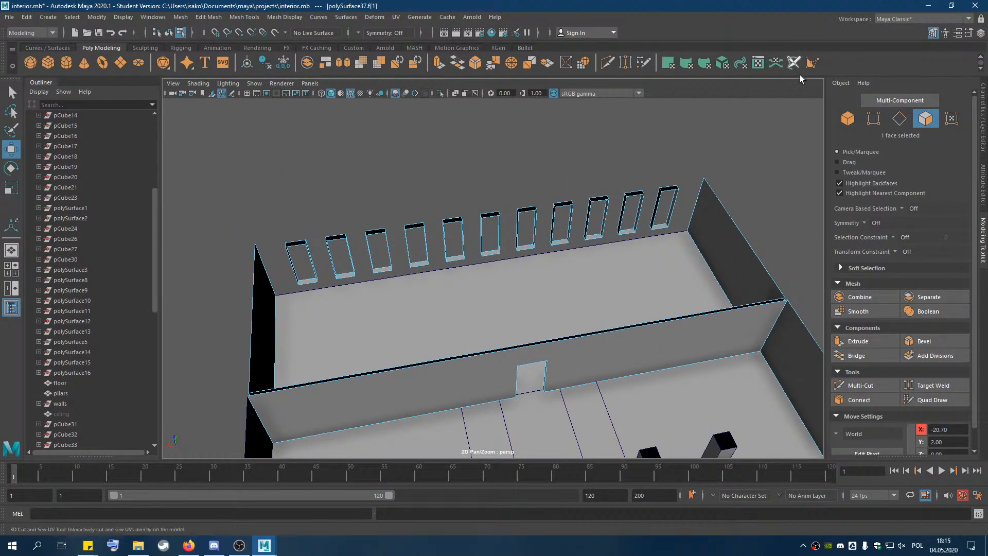
{"action": "key", "text": "y"}
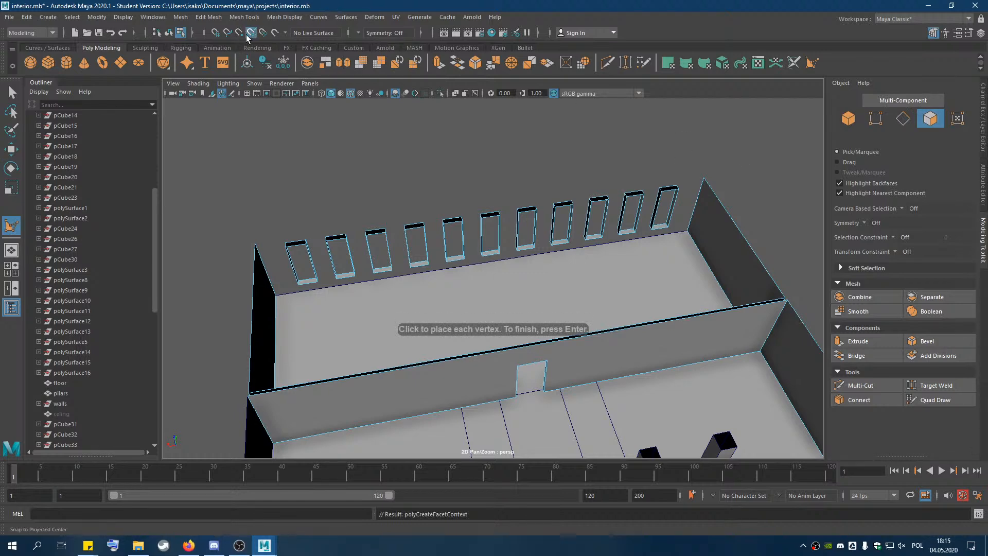
{"action": "left_click_drag", "start_coordinate": [347, 98], "coordinate": [756, 233], "text": "alt"}
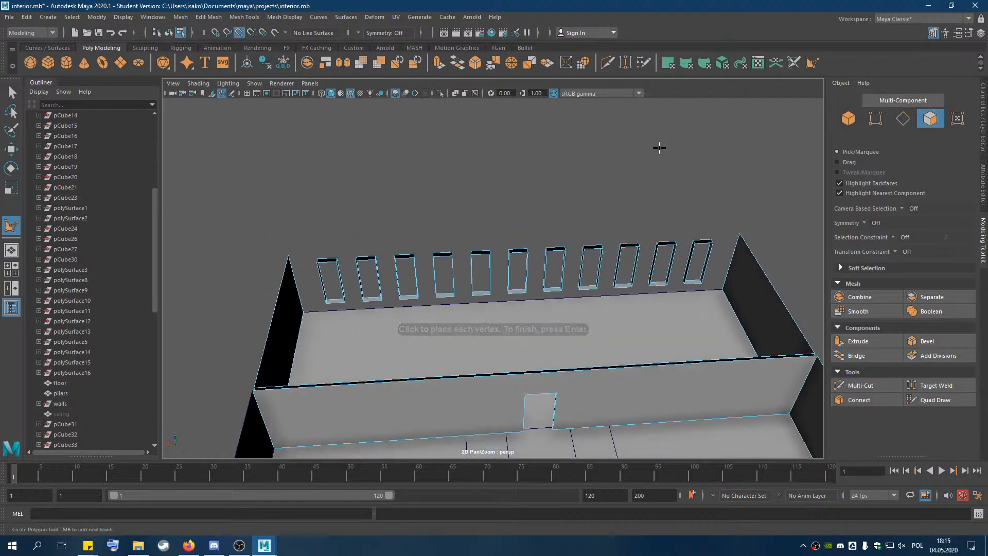
{"action": "left_click", "coordinate": [740, 233]}
{"action": "left_click", "coordinate": [713, 240]}
{"action": "left_click", "coordinate": [701, 283]}
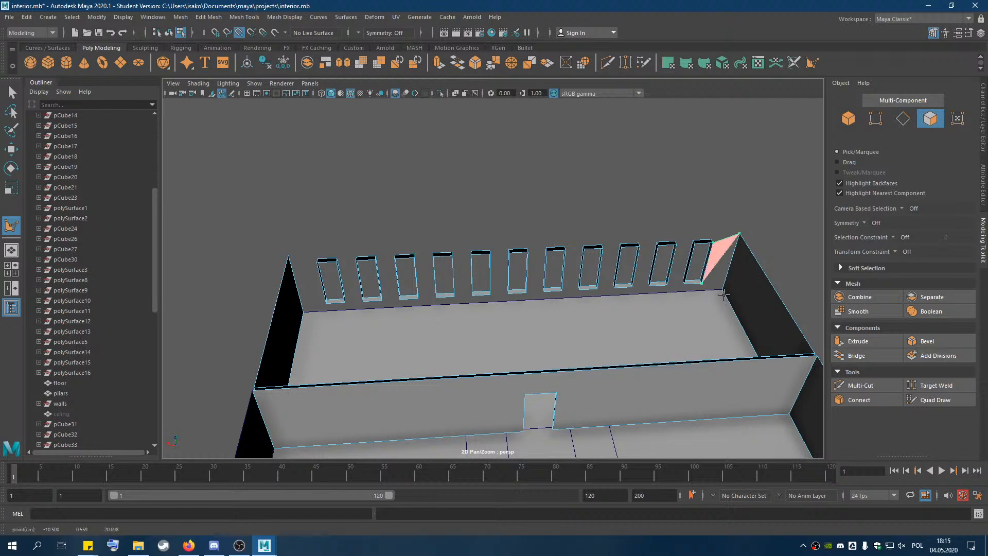
{"action": "left_click", "coordinate": [721, 288]}
{"action": "key", "text": "Return"}
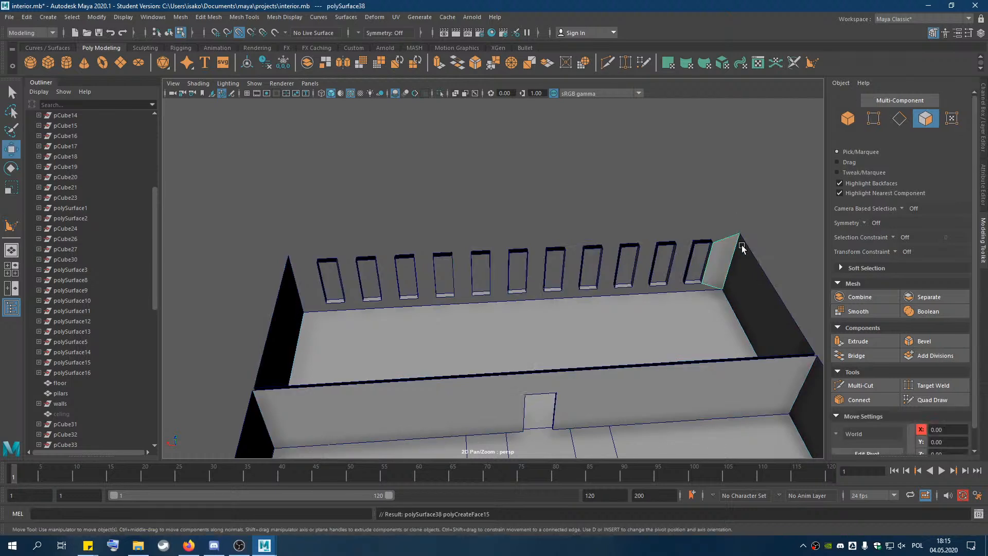
Create a polygon strip below the row of rectangular windows, following their bottom corners from one floor corner to the other.
{"action": "left_click", "coordinate": [816, 62]}
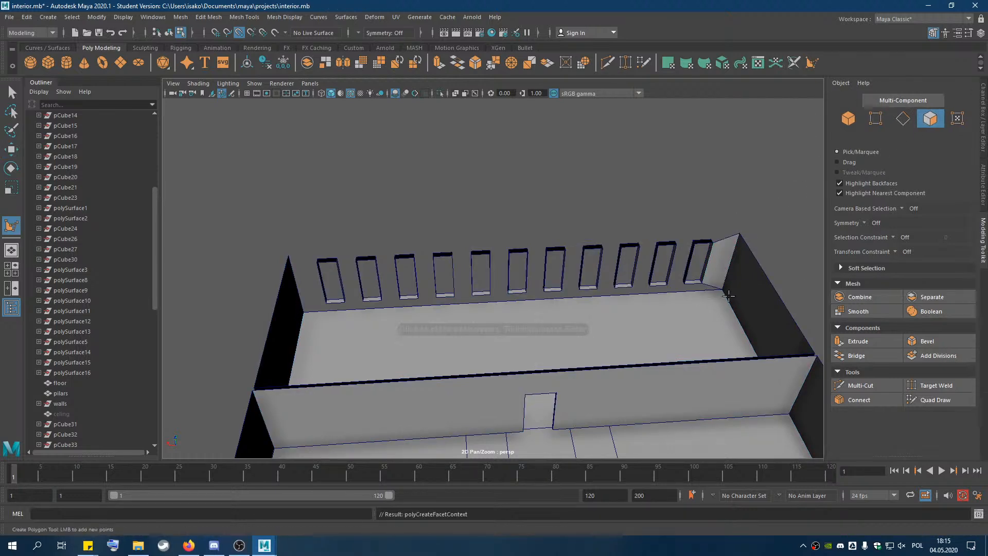
{"action": "left_click", "coordinate": [683, 284]}
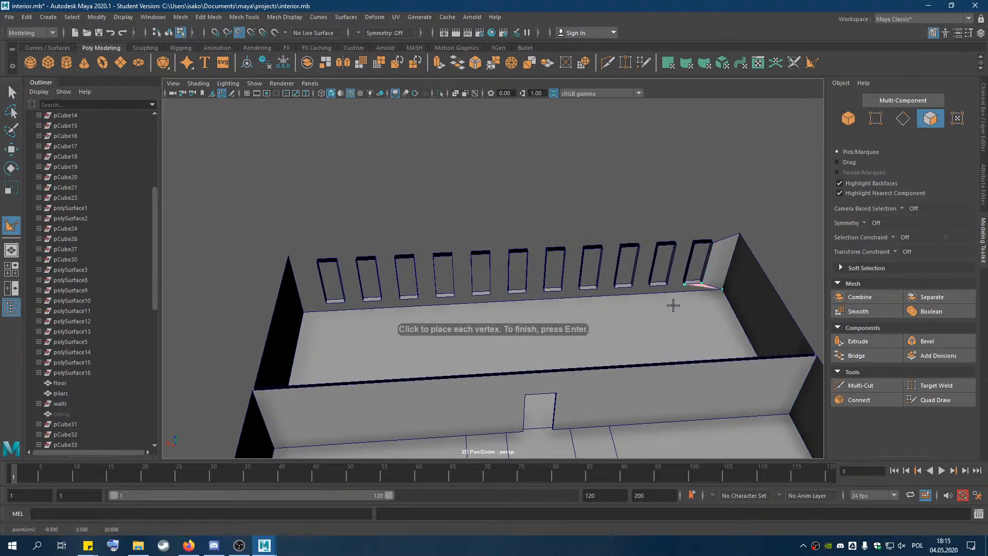
{"action": "left_click", "coordinate": [650, 285]}
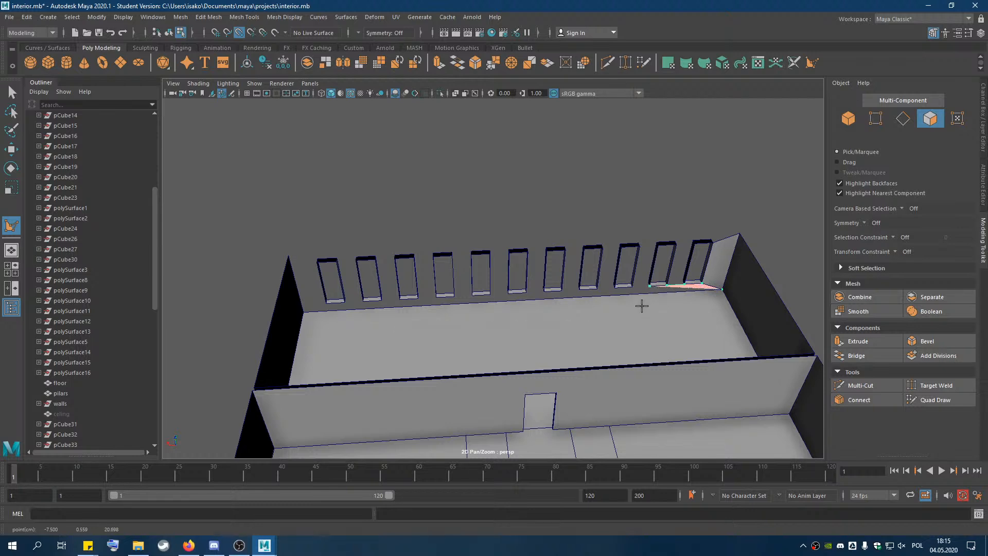
{"action": "left_click", "coordinate": [617, 290]}
{"action": "left_click", "coordinate": [598, 291]}
{"action": "left_click", "coordinate": [562, 291]}
{"action": "left_click", "coordinate": [544, 294]}
{"action": "left_click", "coordinate": [526, 292]}
{"action": "left_click", "coordinate": [508, 294]}
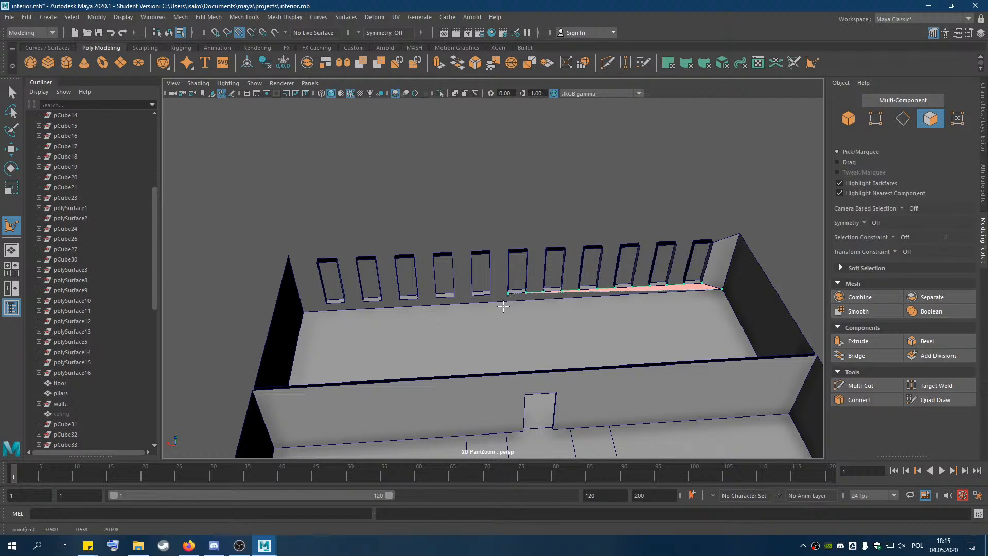
{"action": "left_click", "coordinate": [490, 294]}
{"action": "left_click", "coordinate": [472, 295]}
{"action": "left_click", "coordinate": [454, 297]}
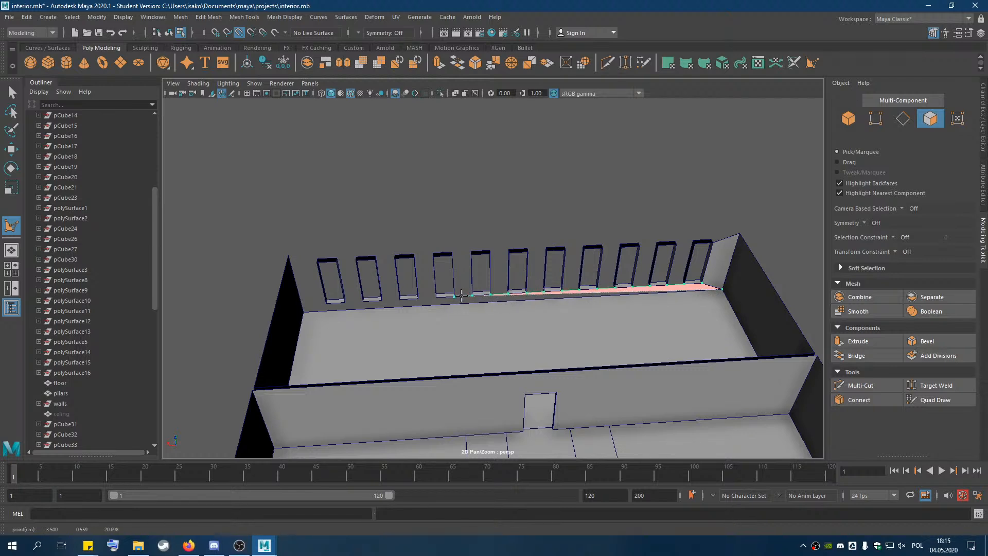
{"action": "left_click", "coordinate": [437, 298]}
{"action": "left_click", "coordinate": [416, 301]}
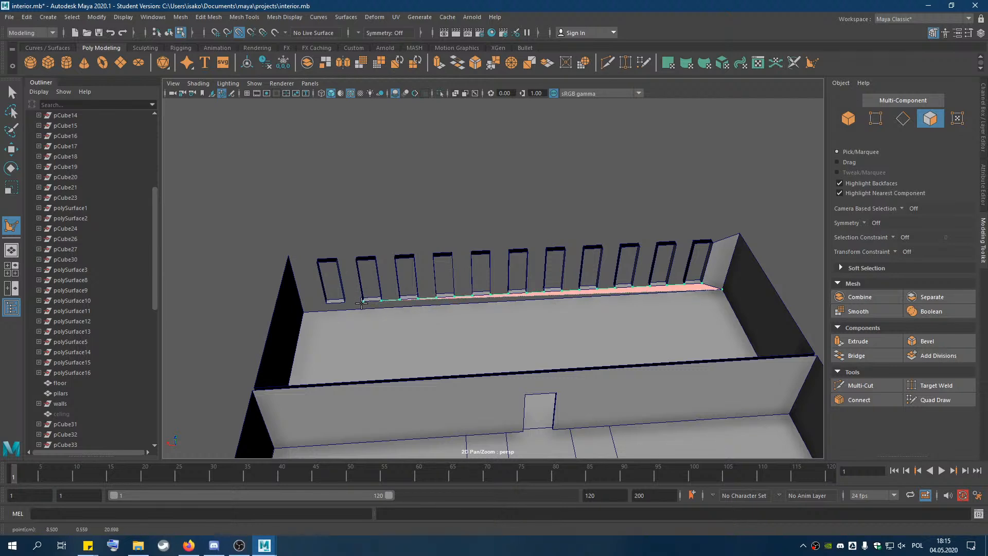
{"action": "left_click", "coordinate": [303, 312]}
{"action": "key", "text": "w"}
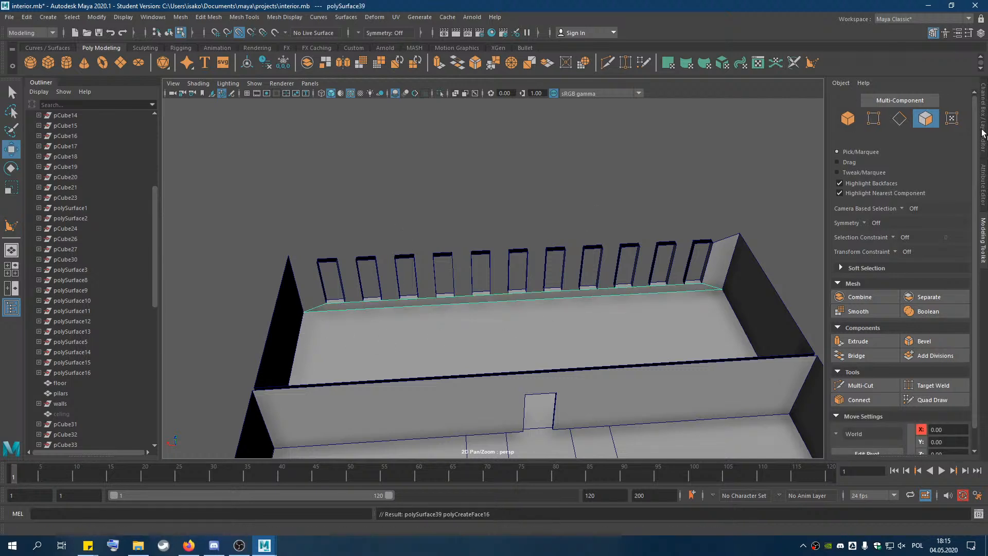
{"action": "left_click", "coordinate": [809, 65]}
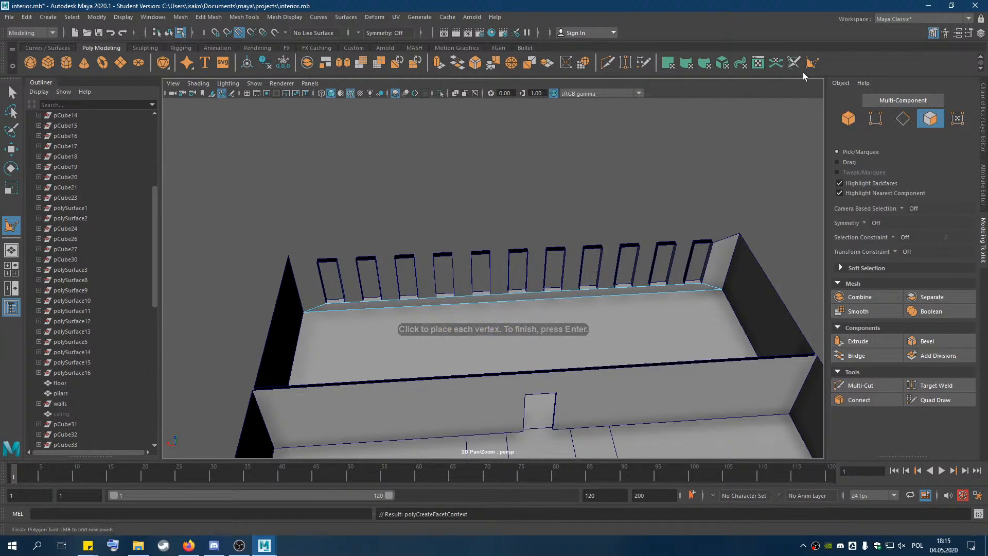
{"action": "left_click", "coordinate": [12, 93]}
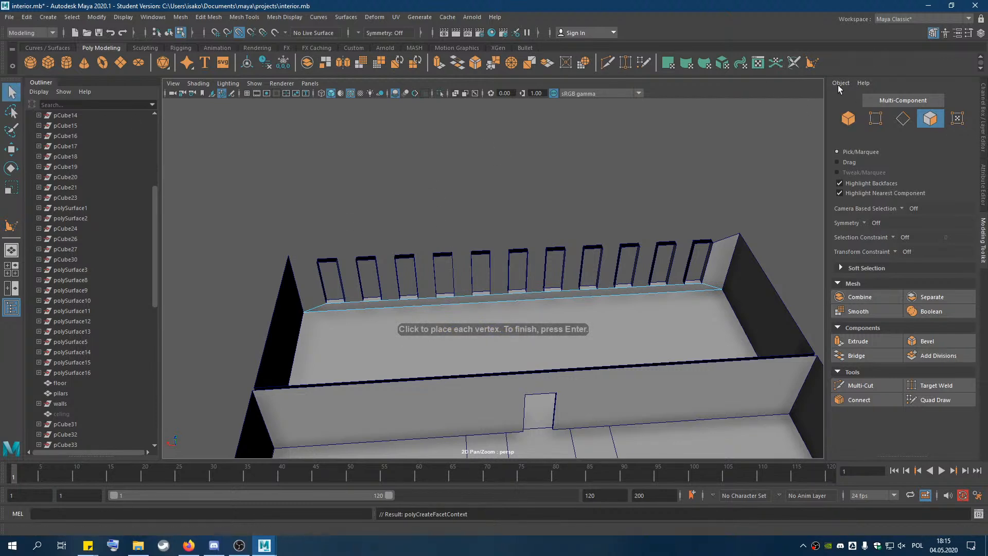
{"action": "left_click", "coordinate": [814, 64]}
{"action": "left_click", "coordinate": [12, 94]}
{"action": "left_click", "coordinate": [812, 64]}
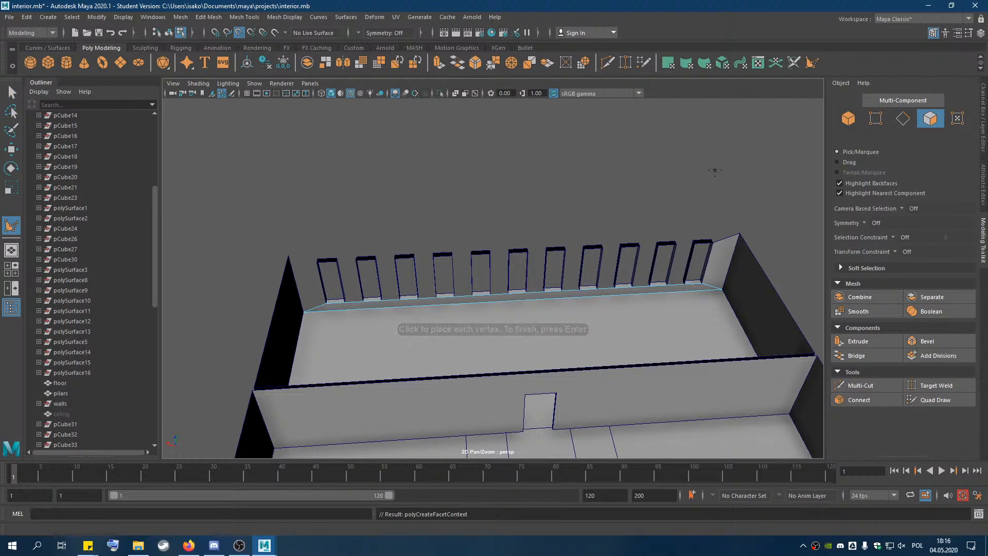
{"action": "left_click", "coordinate": [813, 66]}
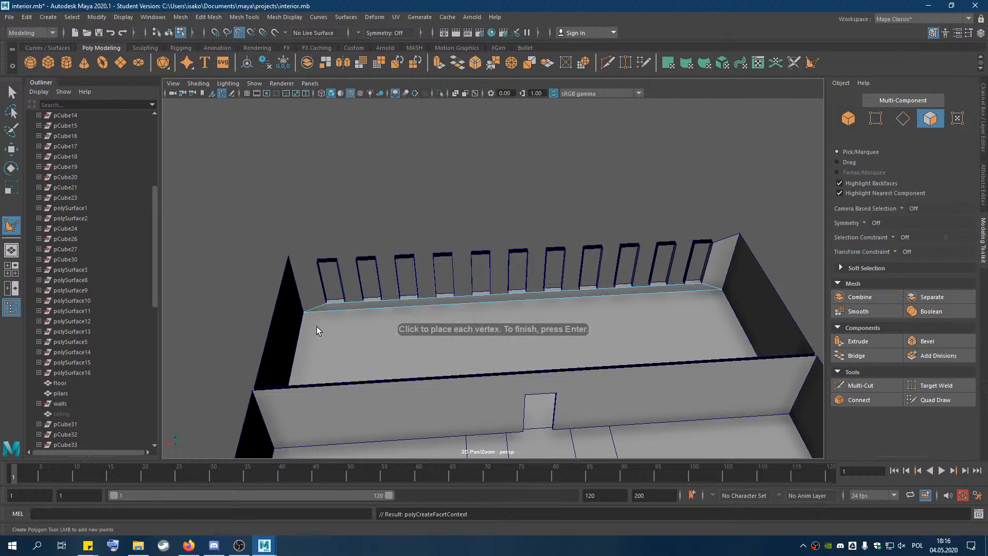
{"action": "left_click", "coordinate": [870, 121]}
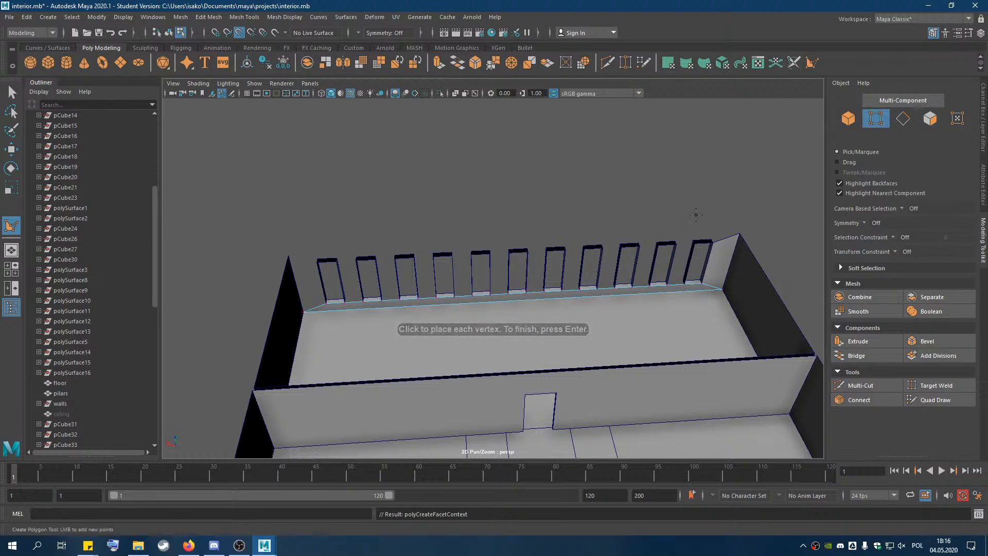
{"action": "left_click", "coordinate": [12, 91]}
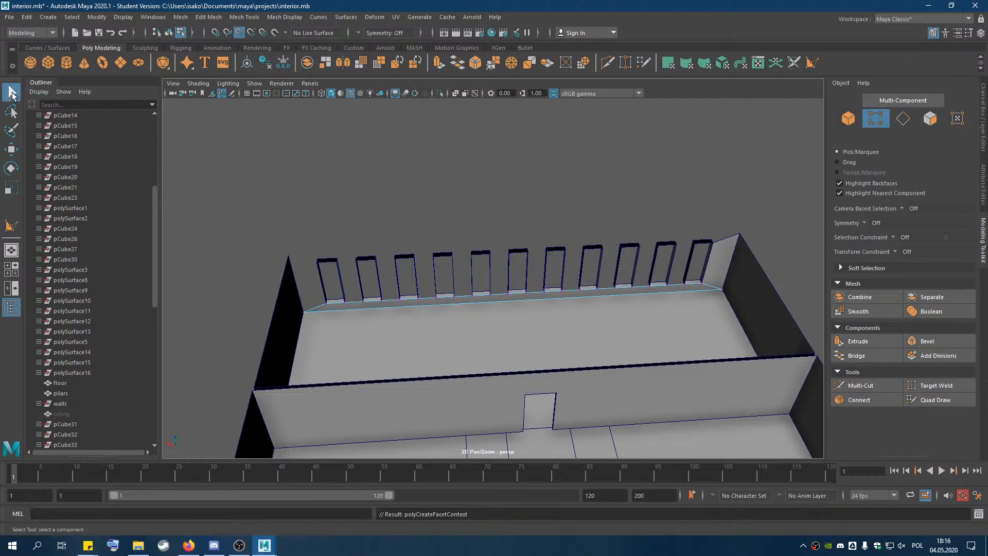
Create a four-sided polygon closing the gap between the long room's left side wall and the first rectangular window.
{"action": "left_click", "coordinate": [10, 230]}
{"action": "left_click", "coordinate": [303, 311]}
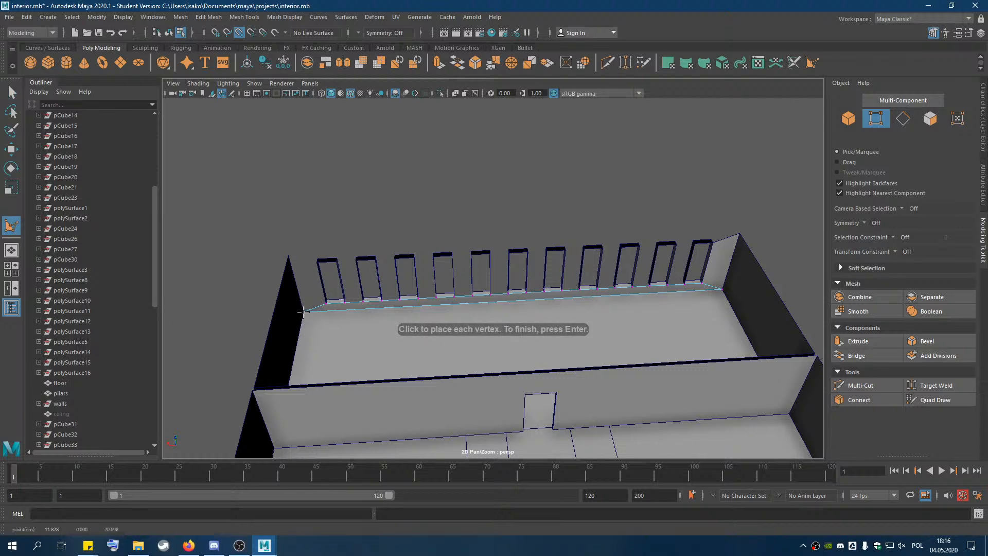
{"action": "left_click", "coordinate": [290, 255]}
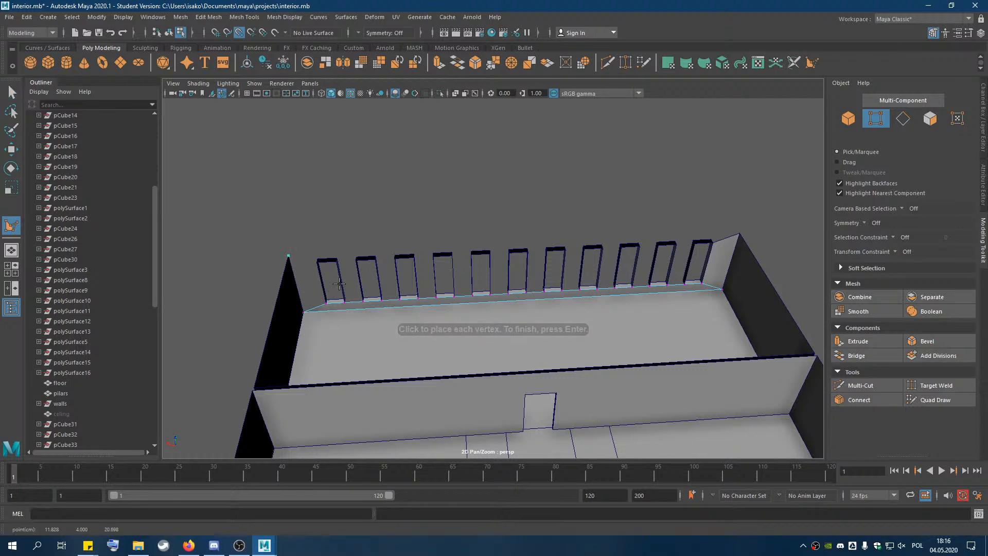
{"action": "left_click", "coordinate": [317, 262]}
{"action": "left_click", "coordinate": [326, 303]}
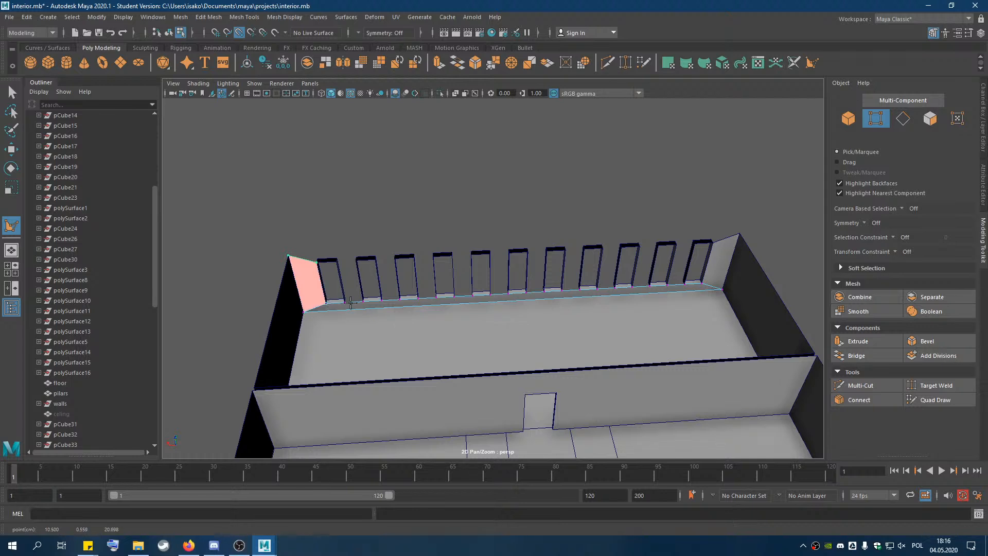
{"action": "key", "text": "Return"}
Create a polygon strip above the row of rectangular windows, following their top corners between the wall's two upper corners.
{"action": "left_click", "coordinate": [11, 226]}
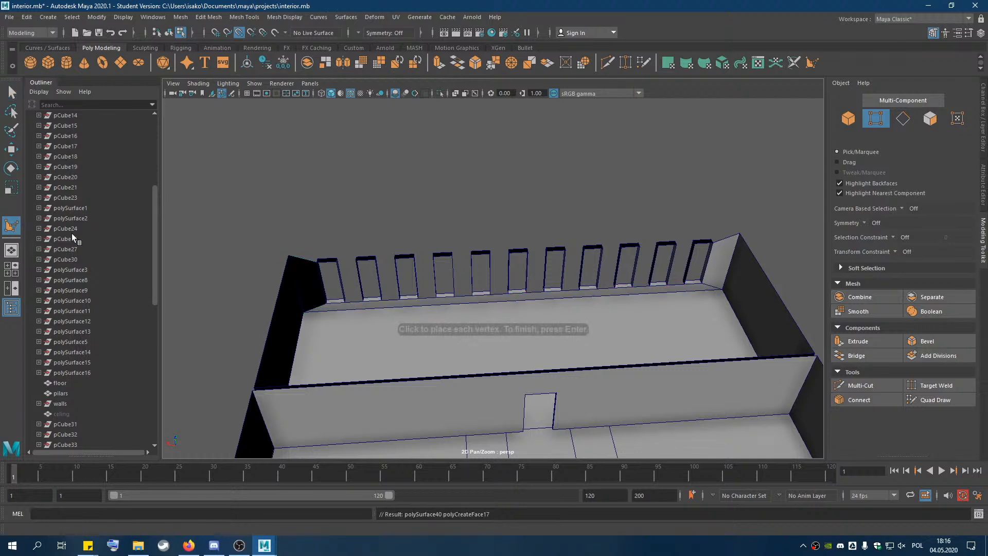
{"action": "left_click", "coordinate": [288, 256]}
{"action": "left_click", "coordinate": [316, 263]}
{"action": "left_click", "coordinate": [336, 261]}
{"action": "left_click", "coordinate": [356, 260]}
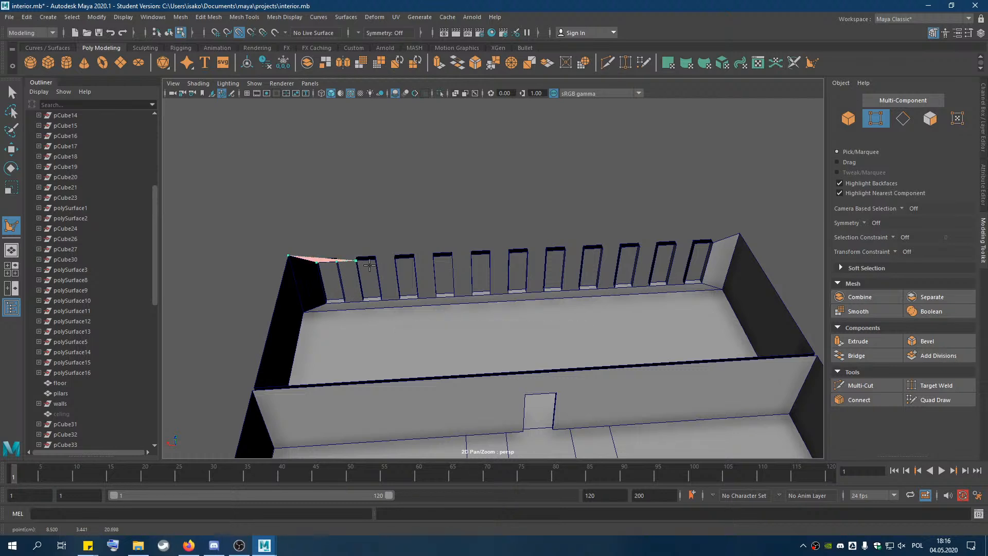
{"action": "left_click", "coordinate": [376, 260]}
{"action": "left_click", "coordinate": [395, 259]}
{"action": "left_click", "coordinate": [414, 257]}
{"action": "left_click", "coordinate": [433, 257]}
{"action": "left_click", "coordinate": [452, 256]}
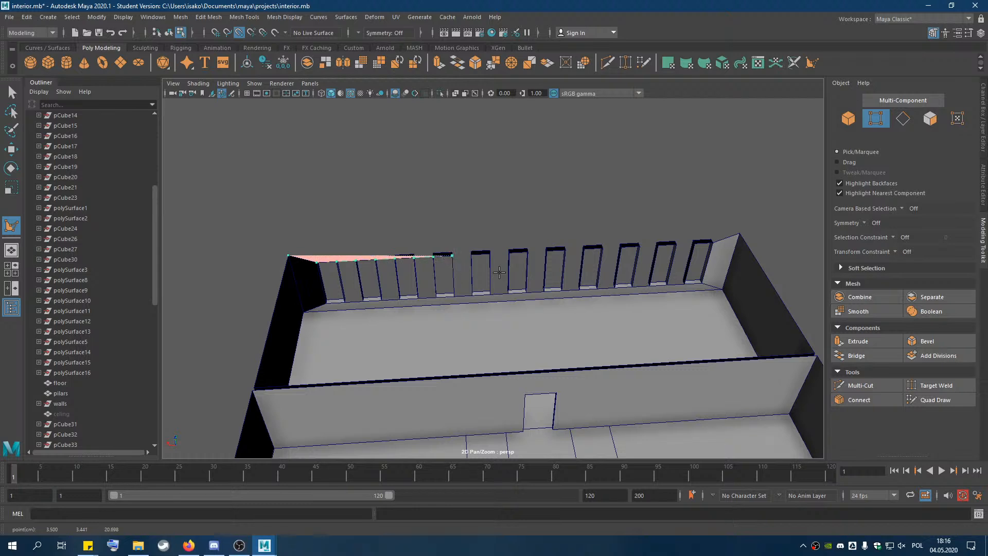
{"action": "left_click", "coordinate": [471, 256]}
{"action": "left_click", "coordinate": [490, 253]}
{"action": "left_click", "coordinate": [509, 253]}
{"action": "left_click", "coordinate": [547, 251]}
{"action": "left_click", "coordinate": [565, 250]}
{"action": "left_click", "coordinate": [585, 249]}
{"action": "left_click", "coordinate": [602, 249]}
{"action": "left_click", "coordinate": [620, 249]}
{"action": "left_click", "coordinate": [638, 248]}
{"action": "left_click", "coordinate": [657, 248]}
{"action": "left_click", "coordinate": [675, 246]}
{"action": "left_click", "coordinate": [695, 247]}
{"action": "left_click", "coordinate": [741, 234]}
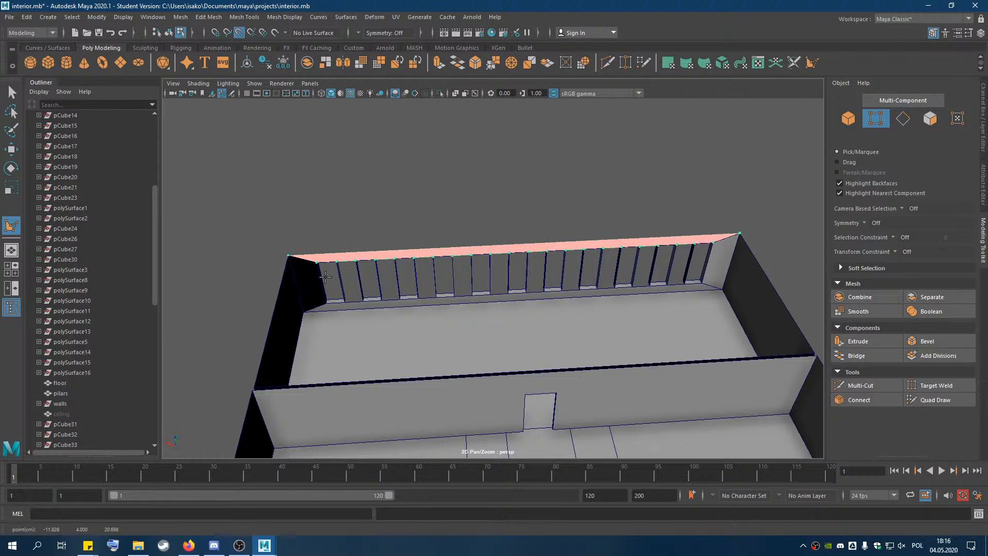
{"action": "left_click", "coordinate": [13, 92]}
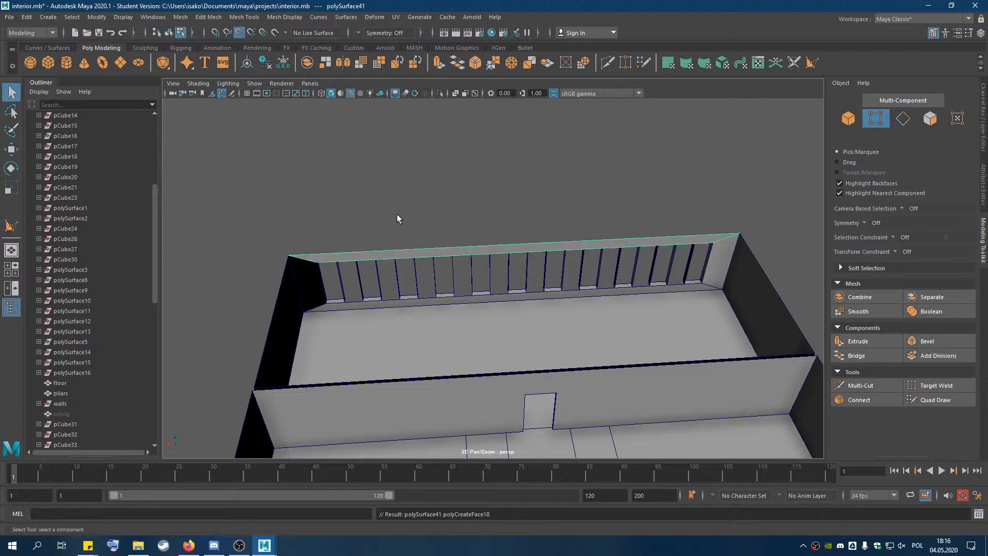
Create a four-sided polygon filling the wall section between the first and second rectangular windows from the left.
{"action": "left_click", "coordinate": [810, 61]}
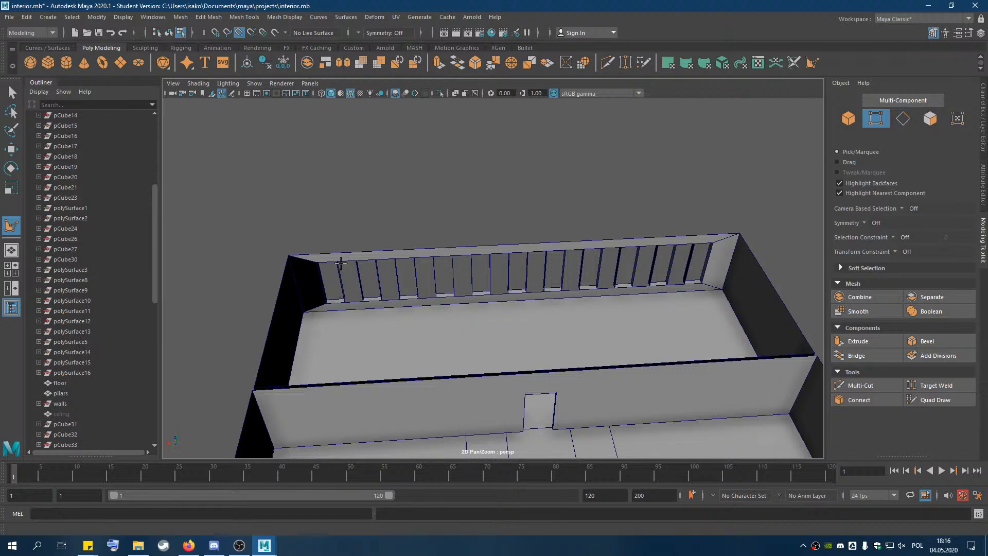
{"action": "scroll", "coordinate": [338, 278], "scroll_direction": "up", "scroll_amount": 3}
{"action": "middle_click_drag", "start_coordinate": [335, 322], "coordinate": [769, 282], "text": "alt"}
{"action": "left_click", "coordinate": [329, 236]}
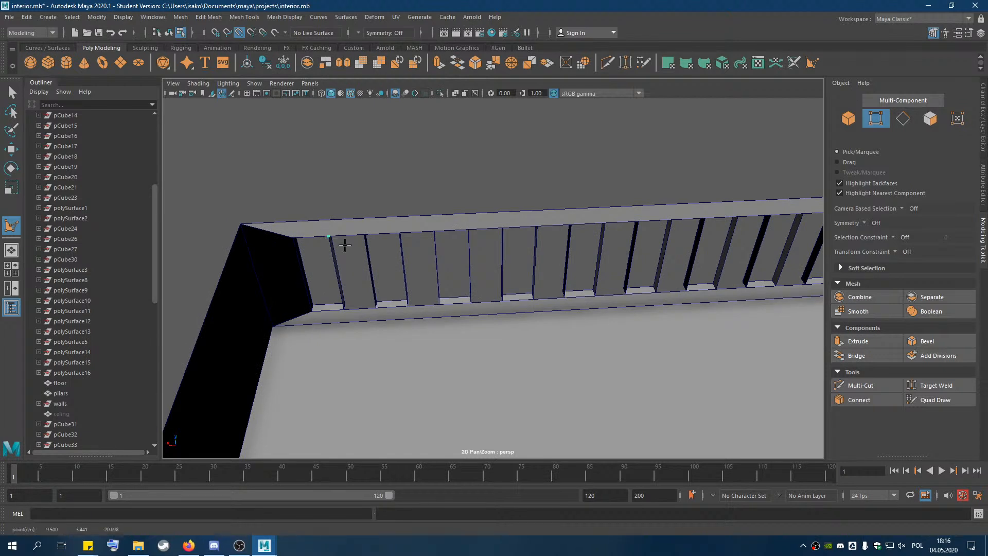
{"action": "left_click", "coordinate": [376, 307]}
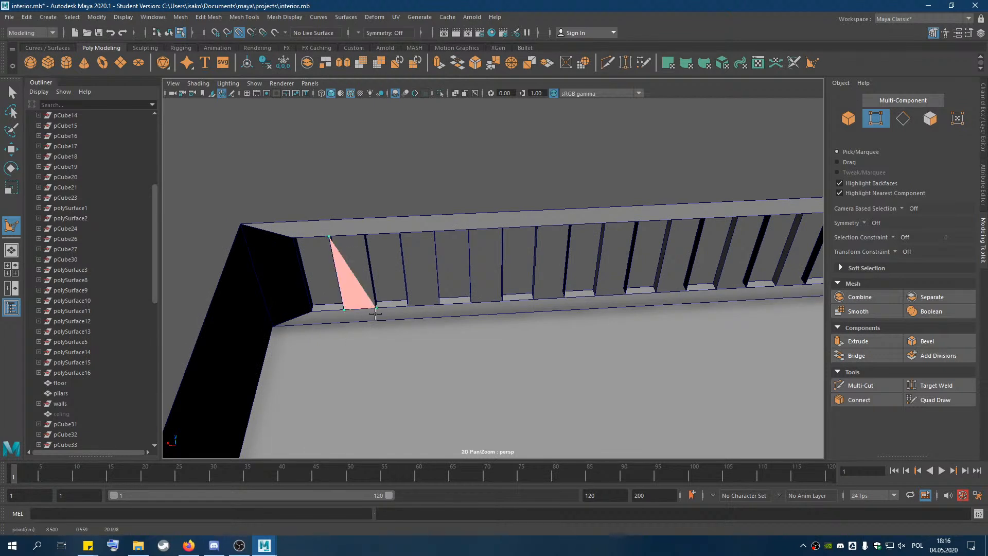
{"action": "left_click", "coordinate": [360, 234]}
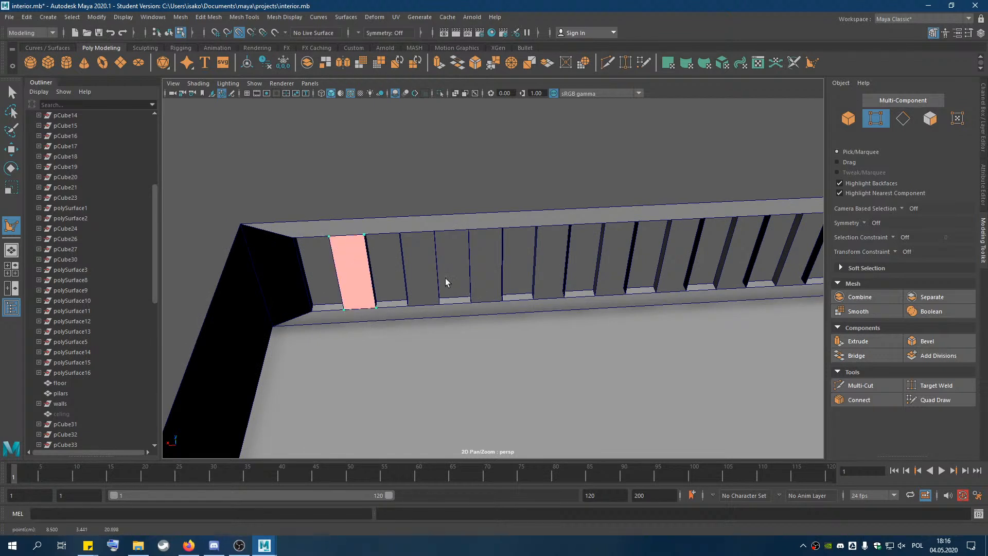
{"action": "key", "text": "q"}
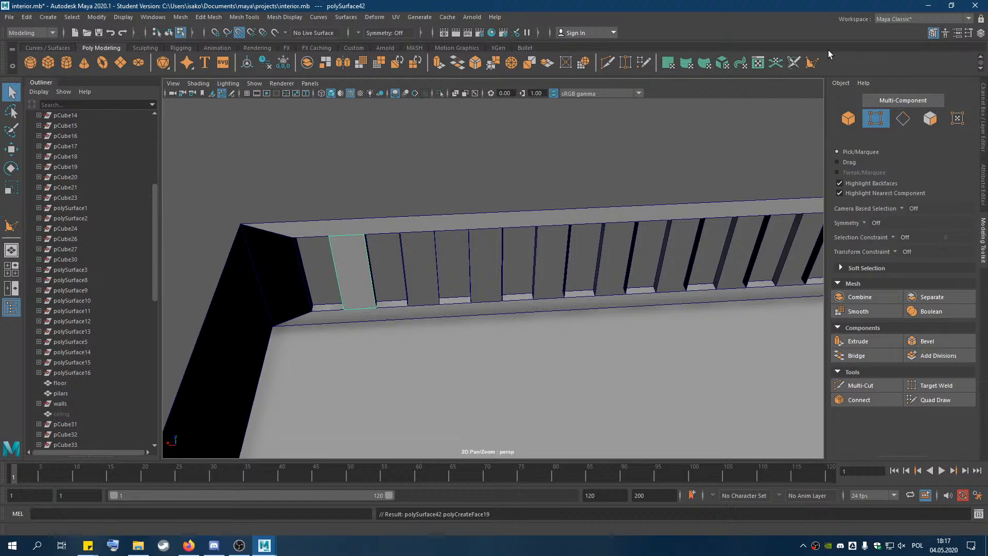
Create a four-sided polygon filling the wall section between the second and third rectangular windows from the left.
{"action": "left_click", "coordinate": [812, 62]}
{"action": "left_click", "coordinate": [401, 233]}
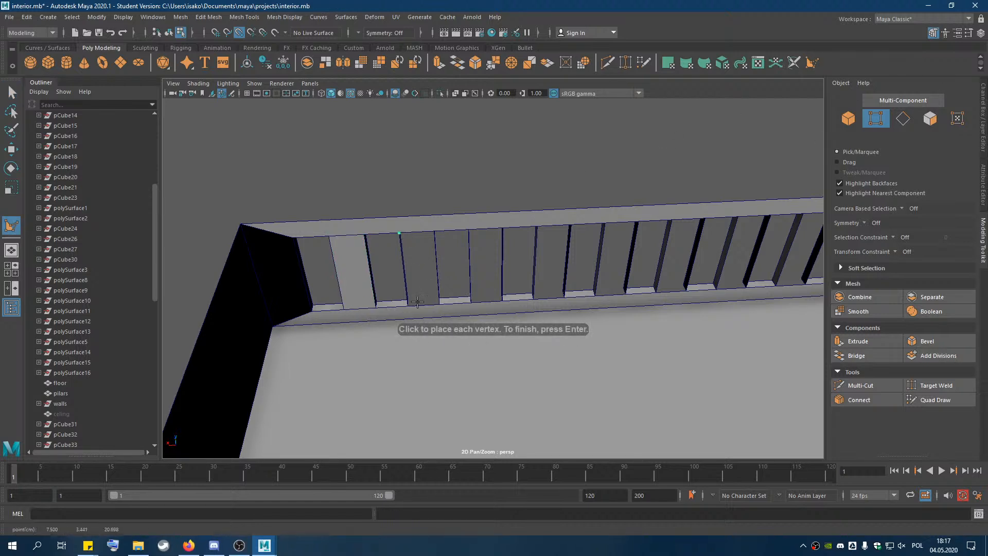
{"action": "left_click", "coordinate": [438, 304]}
{"action": "left_click", "coordinate": [435, 233]}
{"action": "key", "text": "Return"}
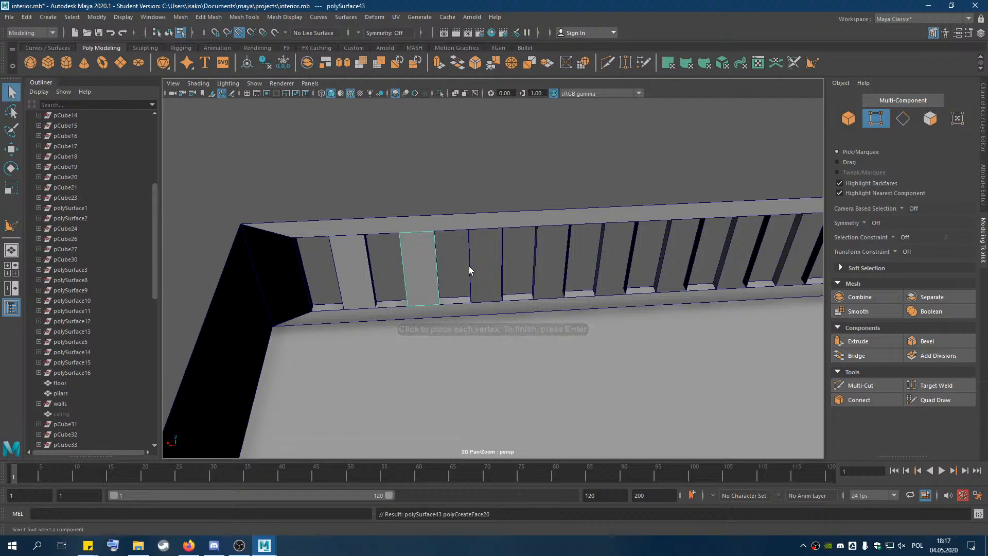
Create a four-sided polygon filling the wall section between the third and fourth rectangular windows from the left.
{"action": "left_click", "coordinate": [812, 62]}
{"action": "left_click", "coordinate": [468, 229]}
{"action": "left_click", "coordinate": [502, 300]}
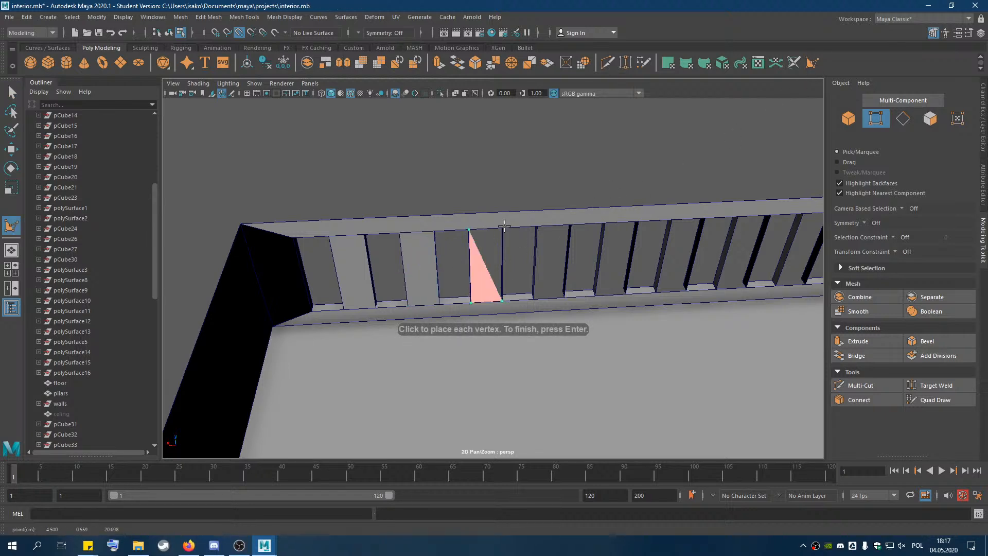
{"action": "left_click", "coordinate": [502, 228]}
{"action": "key", "text": "Return"}
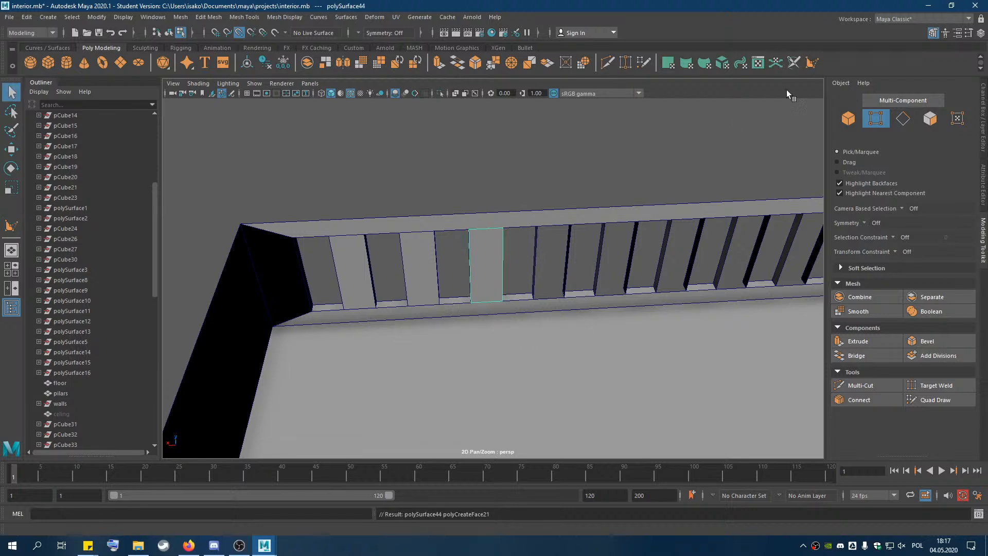
Create a four-sided polygon filling the wall section between the fourth and fifth rectangular windows from the left.
{"action": "left_click", "coordinate": [812, 62]}
{"action": "left_click", "coordinate": [537, 226]}
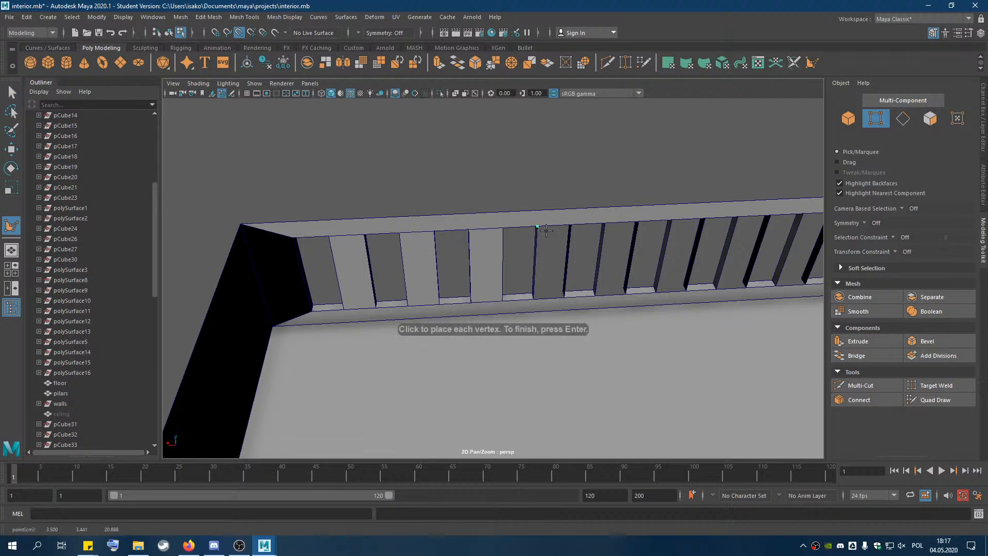
{"action": "left_click", "coordinate": [564, 297]}
{"action": "left_click", "coordinate": [567, 224]}
{"action": "key", "text": "Return"}
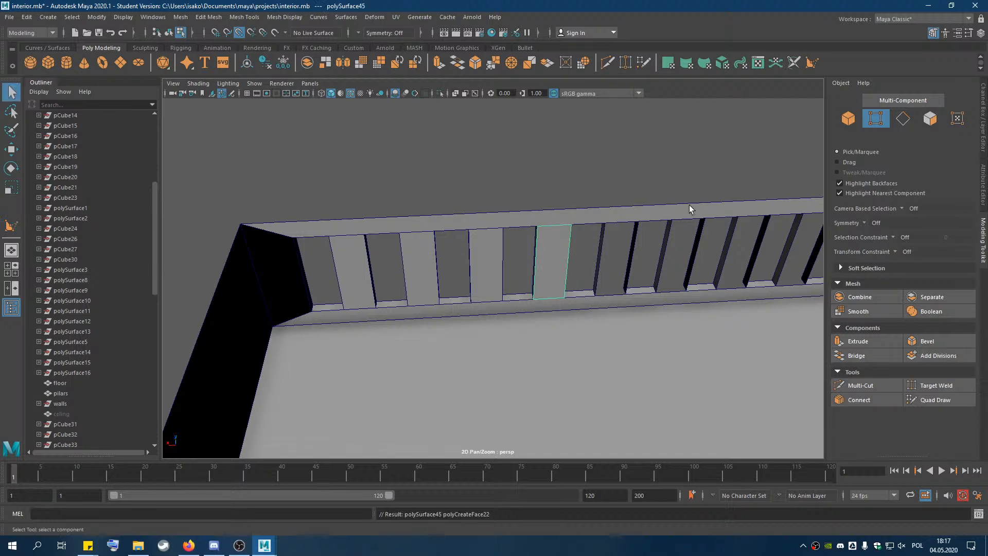
Create a four-sided polygon filling the wall section between the fifth and sixth rectangular windows from the left.
{"action": "left_click", "coordinate": [812, 62]}
{"action": "left_click", "coordinate": [606, 224]}
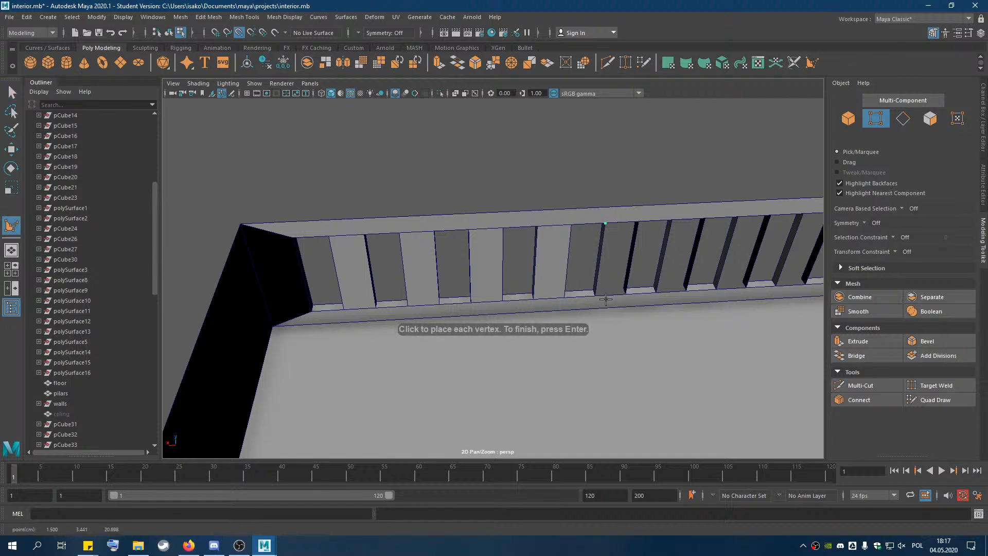
{"action": "left_click", "coordinate": [624, 294]}
{"action": "left_click", "coordinate": [629, 231]}
{"action": "key", "text": "Return"}
Create a four-sided polygon filling the wall section between the sixth and seventh rectangular windows, redoing its misplaced corner points.
{"action": "left_click", "coordinate": [812, 62]}
{"action": "left_click", "coordinate": [672, 221]}
{"action": "left_click", "coordinate": [682, 283]}
{"action": "key", "text": "ctrl+z"}
{"action": "key", "text": "ctrl+y"}
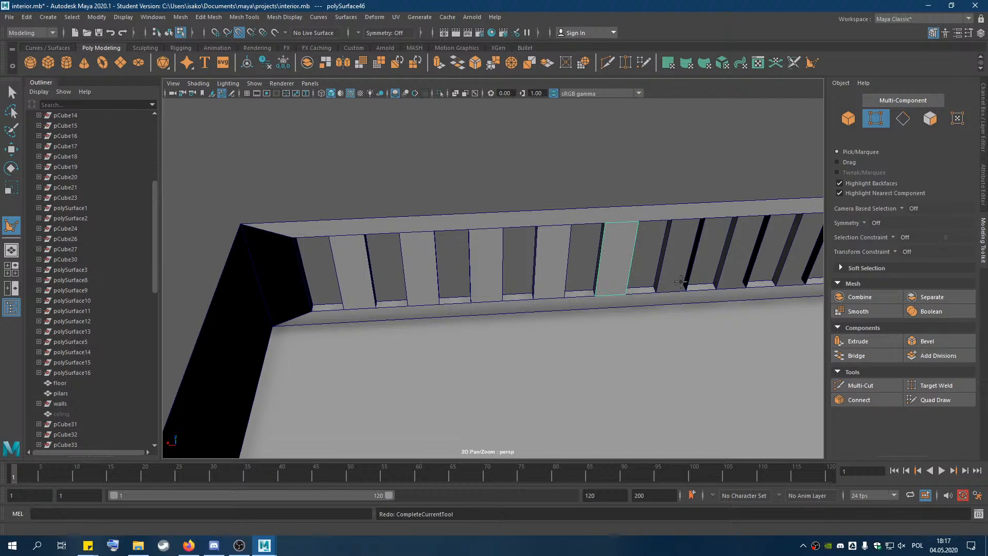
{"action": "left_click", "coordinate": [672, 220]}
{"action": "left_click", "coordinate": [686, 291]}
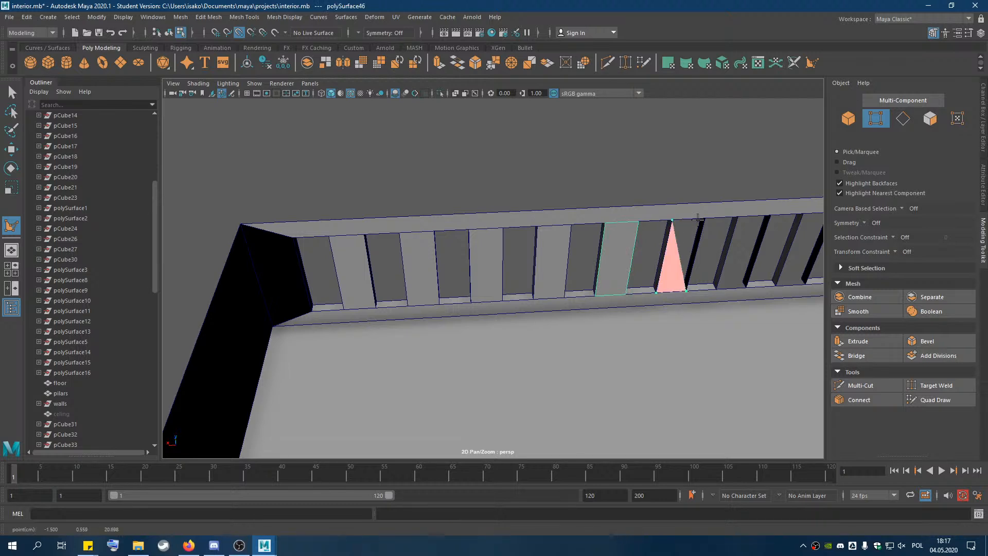
{"action": "left_click", "coordinate": [705, 218]}
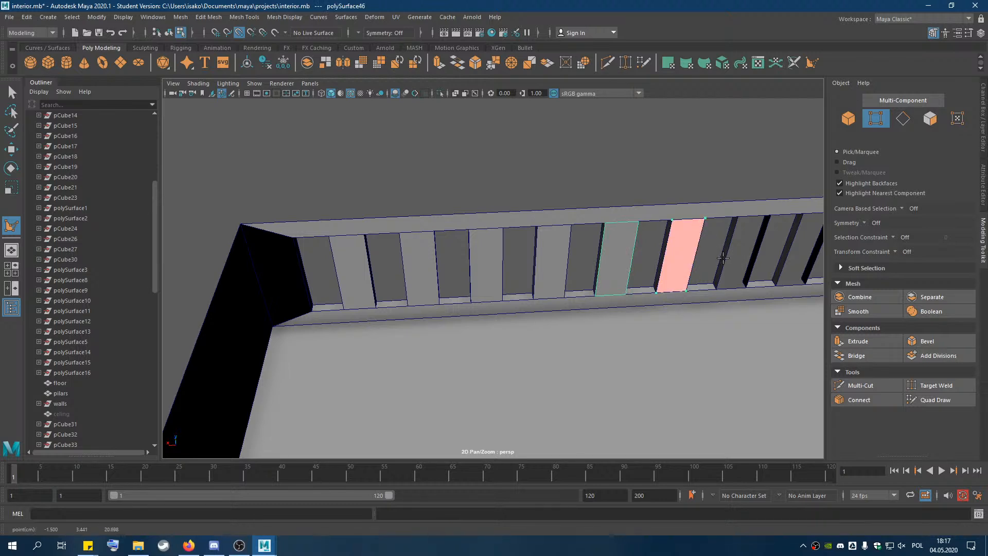
{"action": "key", "text": "q"}
Create a four-sided polygon filling the wall section between the seventh and eighth rectangular windows from the left.
{"action": "middle_click_drag", "start_coordinate": [669, 297], "coordinate": [280, 289], "text": "alt"}
{"action": "middle_click_drag", "start_coordinate": [601, 277], "coordinate": [286, 291], "text": "alt"}
{"action": "middle_click_drag", "start_coordinate": [566, 298], "coordinate": [442, 275], "text": "alt"}
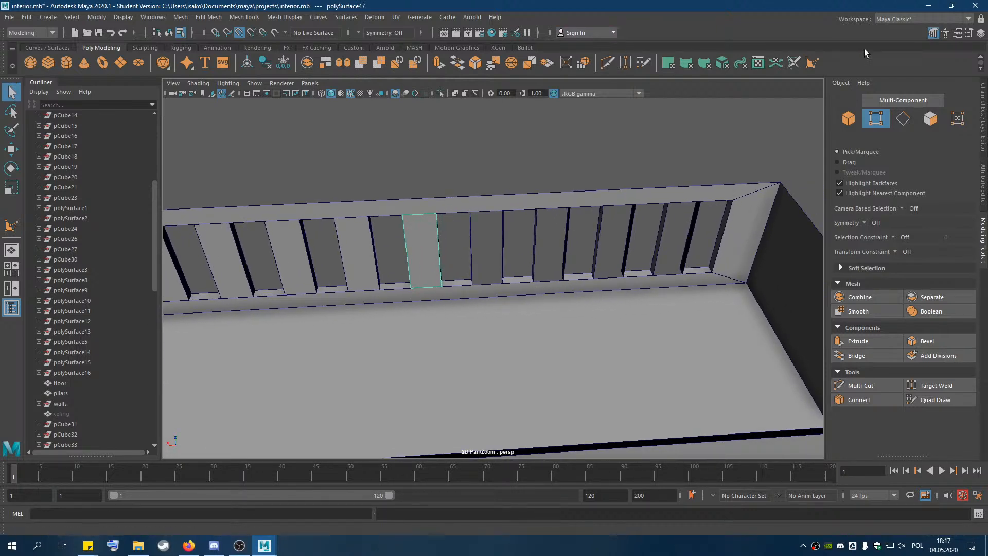
{"action": "left_click", "coordinate": [811, 64]}
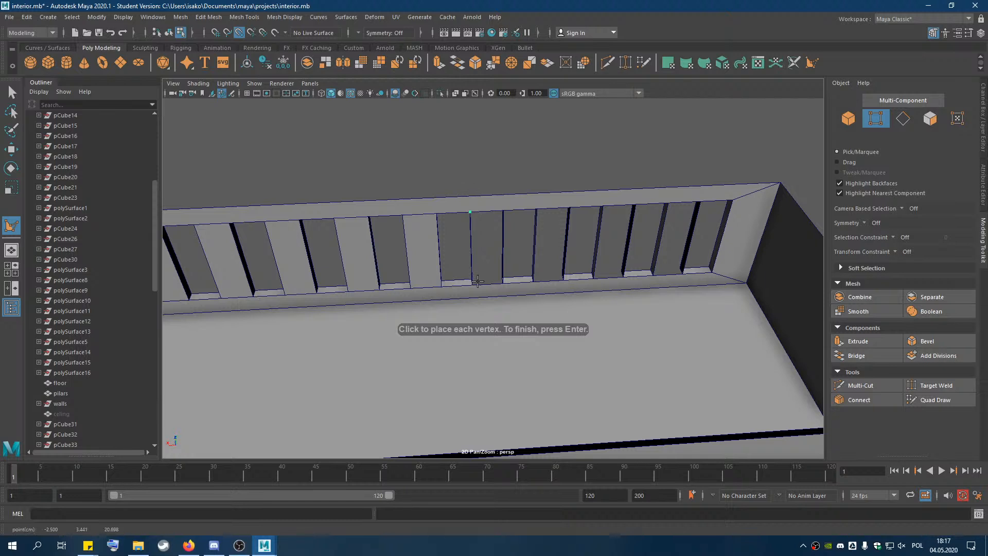
{"action": "left_click", "coordinate": [503, 281]}
{"action": "left_click", "coordinate": [503, 211]}
{"action": "key", "text": "Return"}
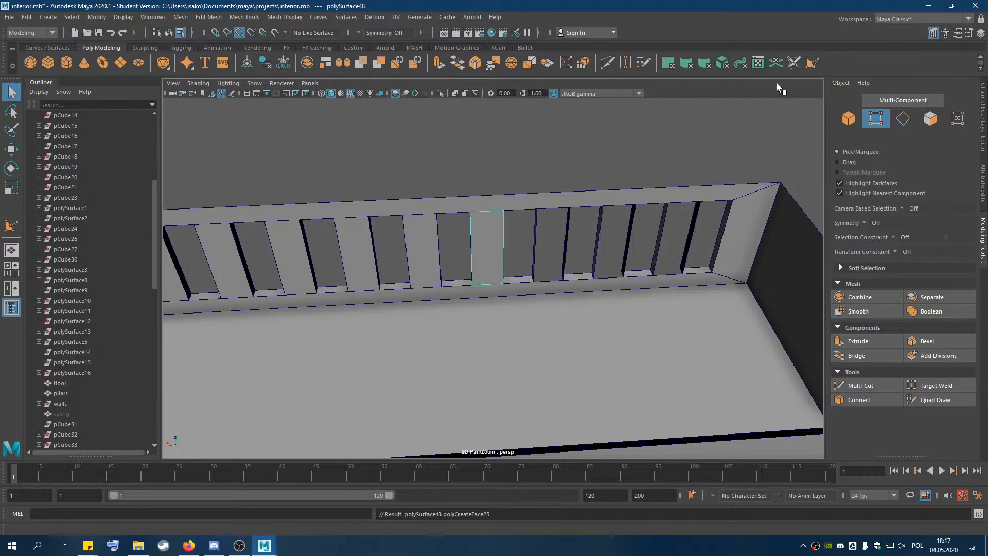
Create a four-sided polygon filling the wall section between the eighth and ninth rectangular windows from the left.
{"action": "left_click", "coordinate": [811, 63]}
{"action": "left_click", "coordinate": [537, 209]}
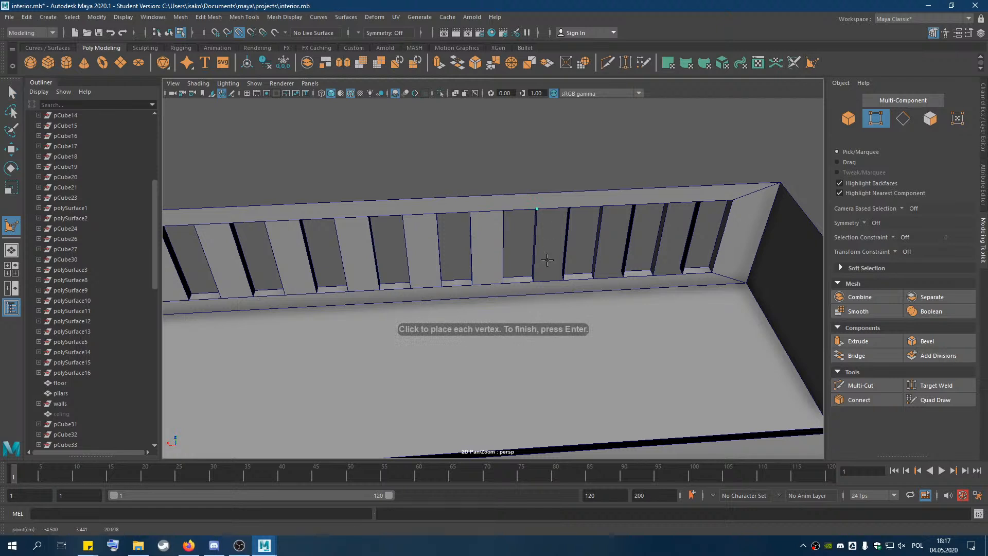
{"action": "left_click", "coordinate": [565, 279]}
{"action": "left_click", "coordinate": [569, 208]}
{"action": "key", "text": "Return"}
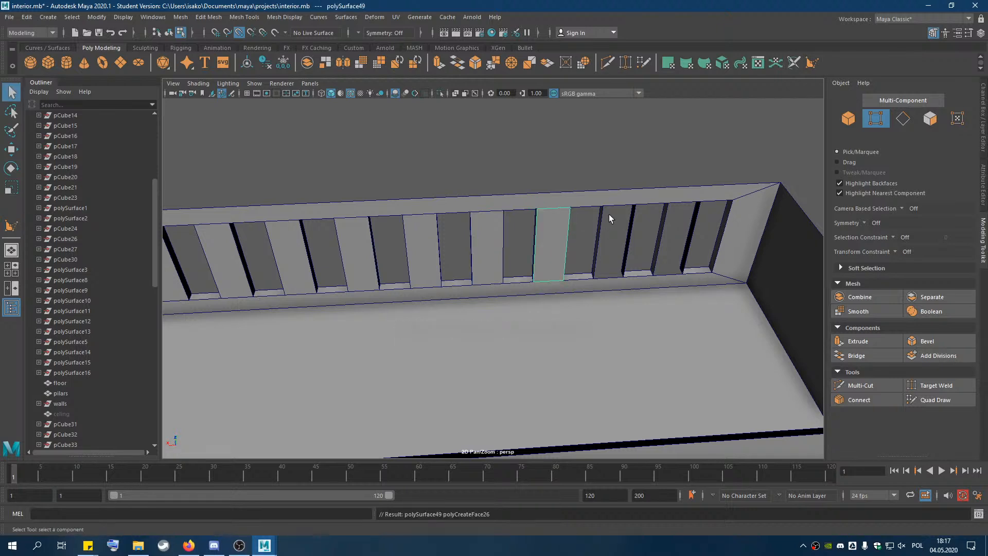
Create a four-sided polygon between the ninth and tenth rectangular windows, undoing and replacing the wrongly snapped corner point.
{"action": "left_click", "coordinate": [811, 64]}
{"action": "left_click", "coordinate": [604, 206]}
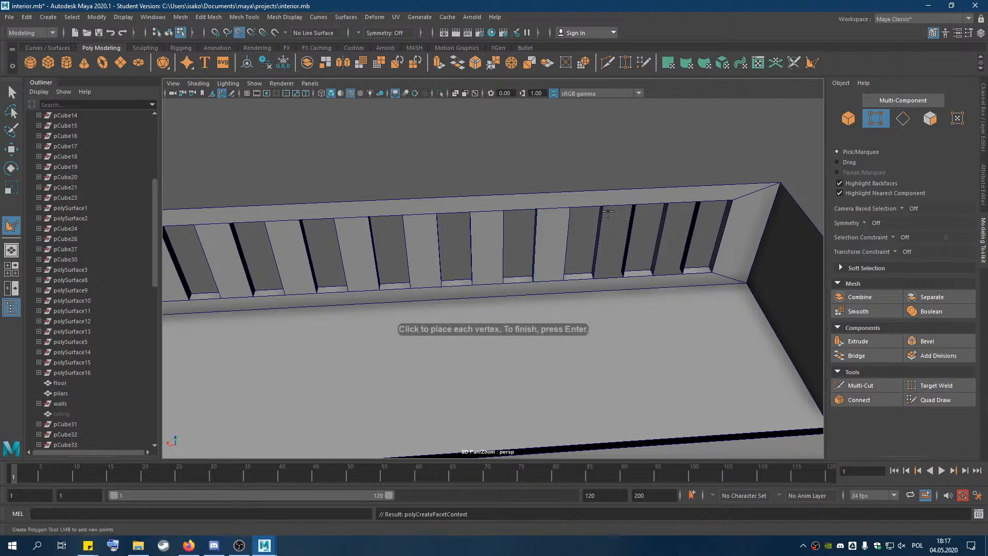
{"action": "left_click", "coordinate": [615, 272]}
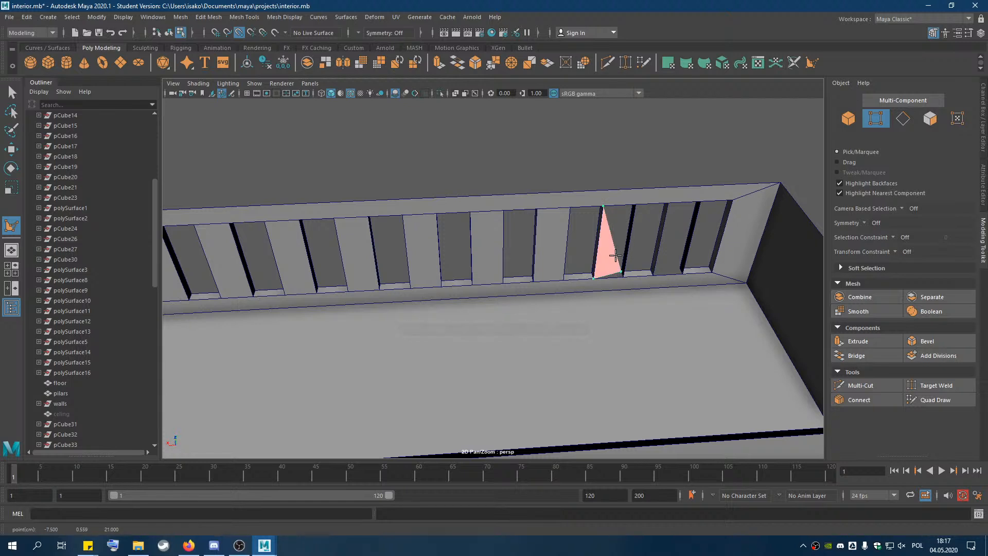
{"action": "key", "text": "ctrl+z"}
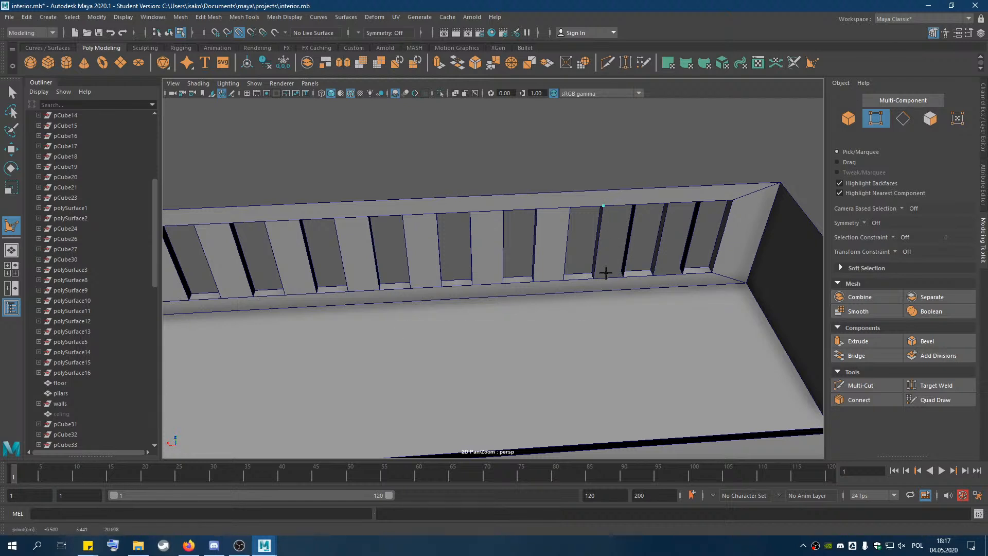
{"action": "left_click", "coordinate": [621, 276]}
{"action": "left_click", "coordinate": [635, 205]}
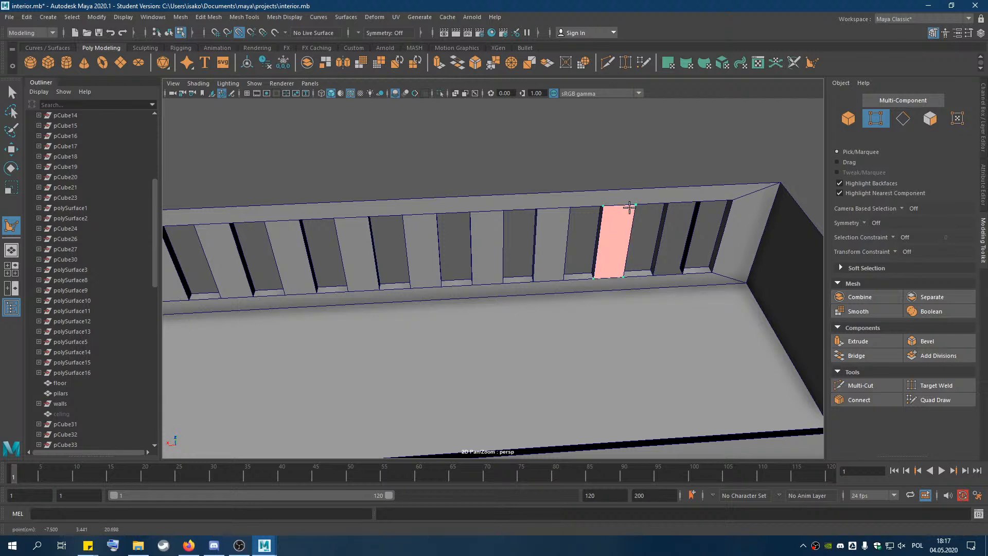
{"action": "key", "text": "Return"}
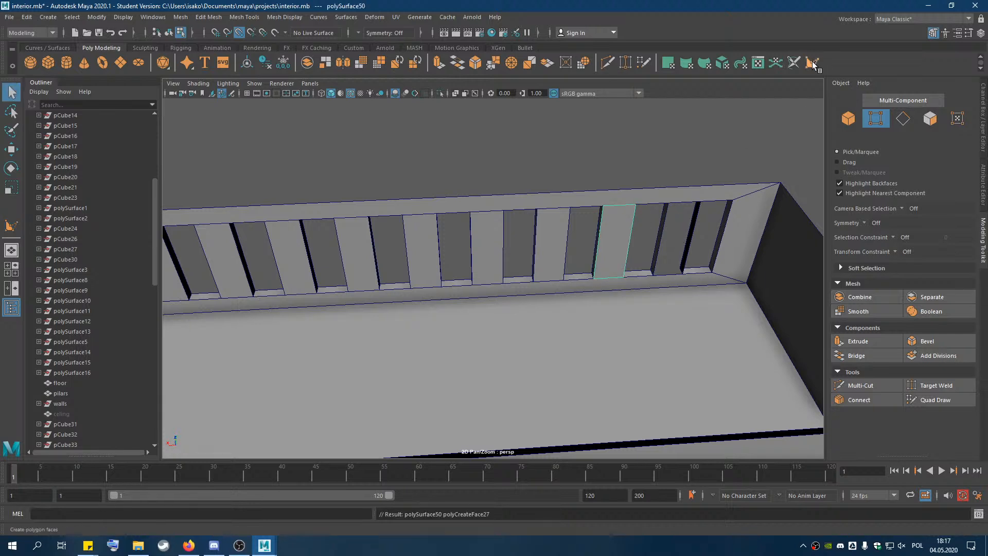
Create a four-sided polygon filling the last wall section, between the tenth and eleventh rectangular windows.
{"action": "key", "text": "g"}
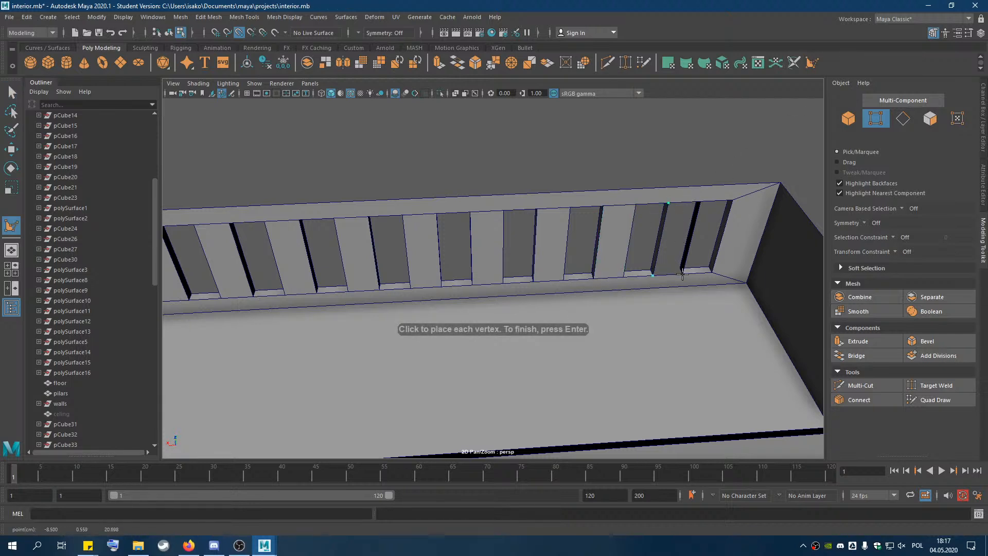
{"action": "left_click", "coordinate": [683, 275]}
{"action": "left_click", "coordinate": [699, 201]}
{"action": "key", "text": "Return"}
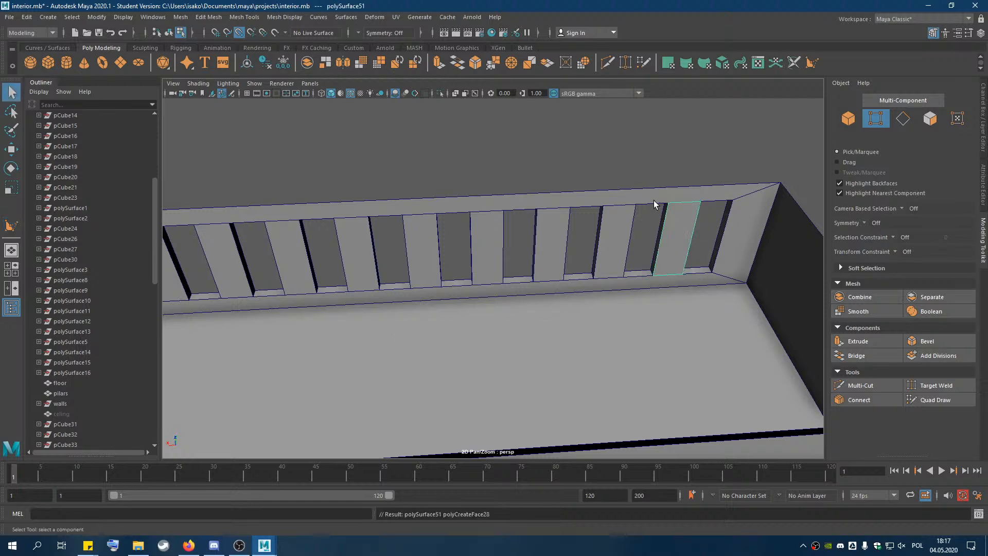
Reverse the normal of the black face between the long room's left side wall and the first window.
{"action": "scroll", "coordinate": [655, 205], "scroll_direction": "down", "scroll_amount": 5}
{"action": "left_click", "coordinate": [929, 118]}
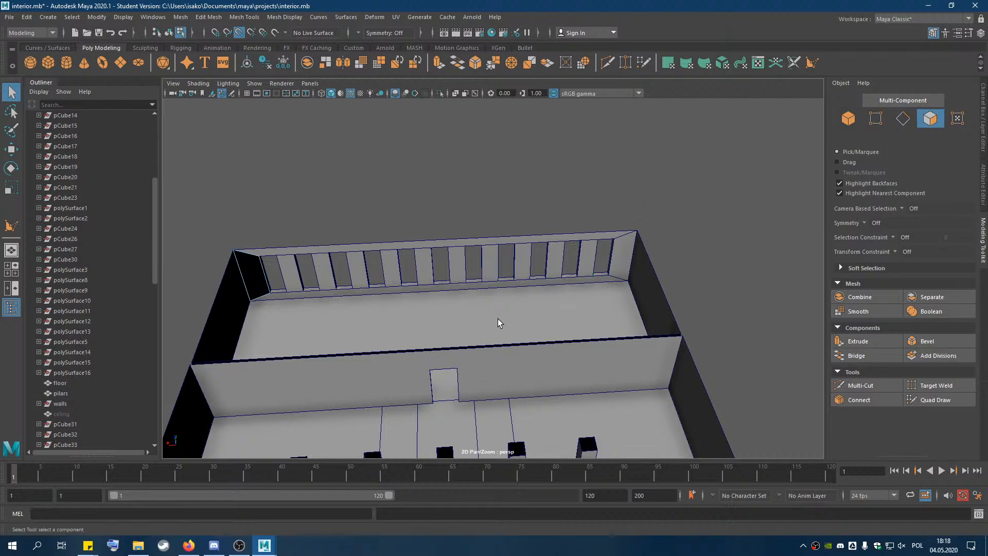
{"action": "mouse_move", "coordinate": [675, 272]}
{"action": "left_mouse_down", "text": "alt"}
{"action": "mouse_move", "coordinate": [684, 269]}
{"action": "mouse_move", "coordinate": [633, 256]}
{"action": "mouse_move", "coordinate": [715, 267]}
{"action": "mouse_move", "coordinate": [684, 313]}
{"action": "mouse_move", "coordinate": [682, 270]}
{"action": "left_mouse_up", "text": "alt"}
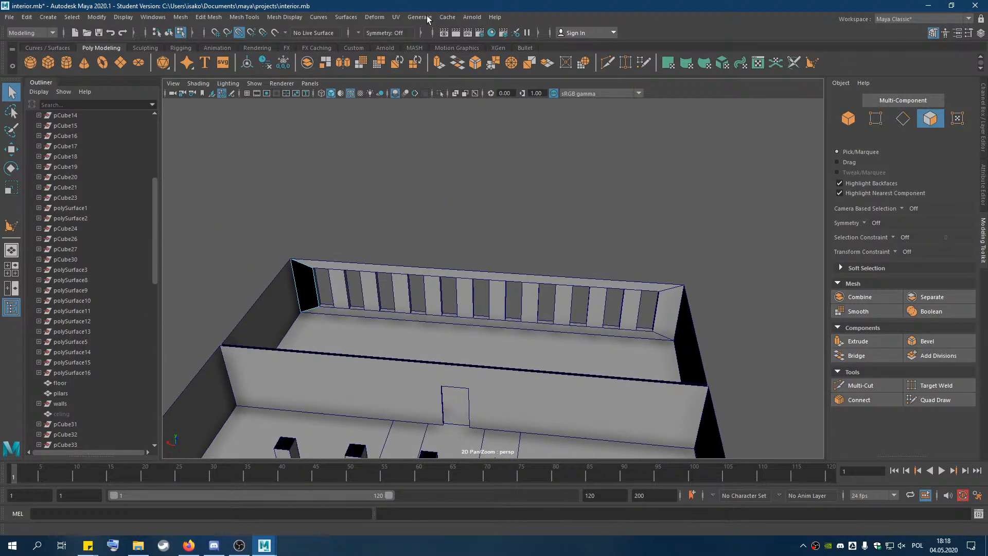
{"action": "left_click", "coordinate": [295, 292]}
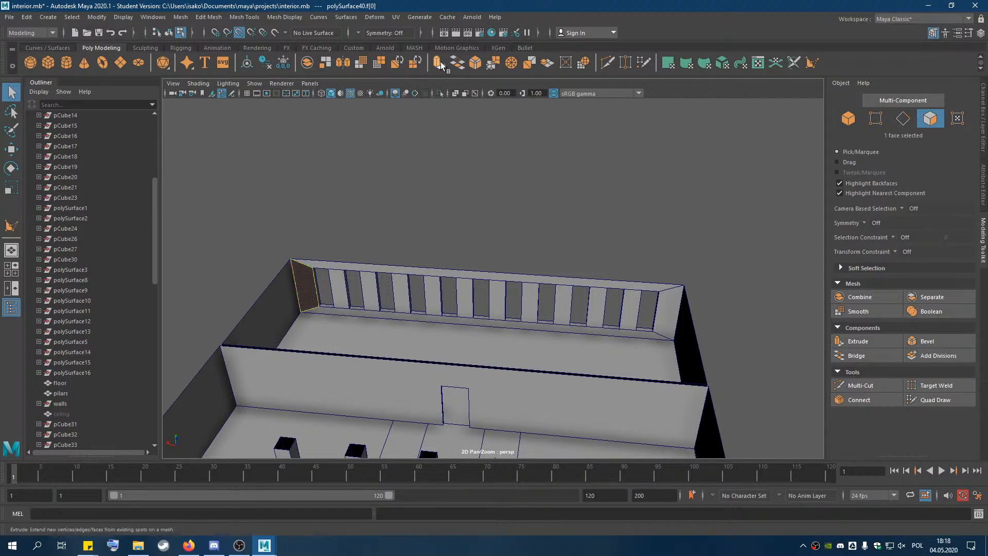
{"action": "left_click", "coordinate": [274, 17]}
{"action": "left_click", "coordinate": [290, 68]}
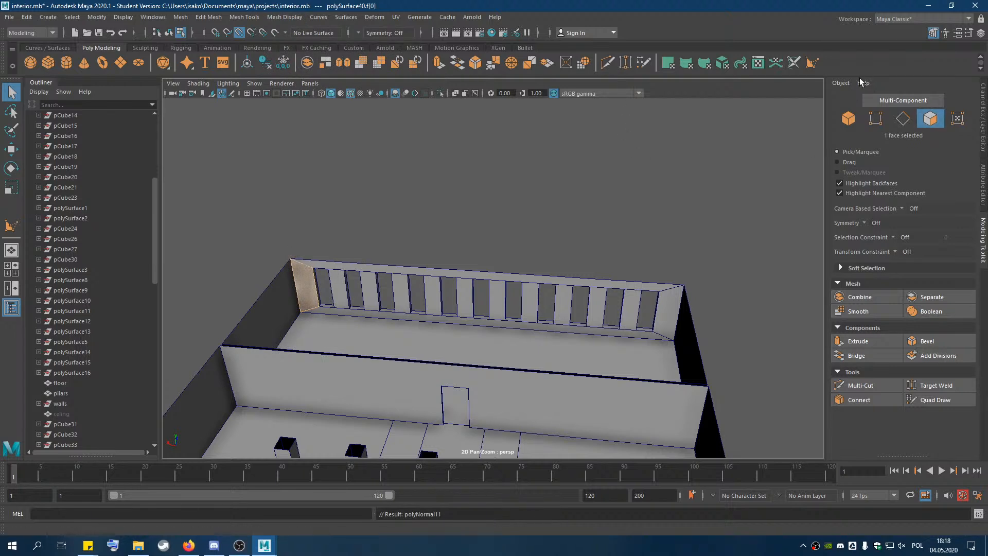
Combine the main wall mesh with all the new polygons of the window wall into one object.
{"action": "left_click", "coordinate": [876, 118]}
{"action": "left_click_drag", "start_coordinate": [256, 227], "coordinate": [699, 343]}
{"action": "left_click", "coordinate": [848, 117]}
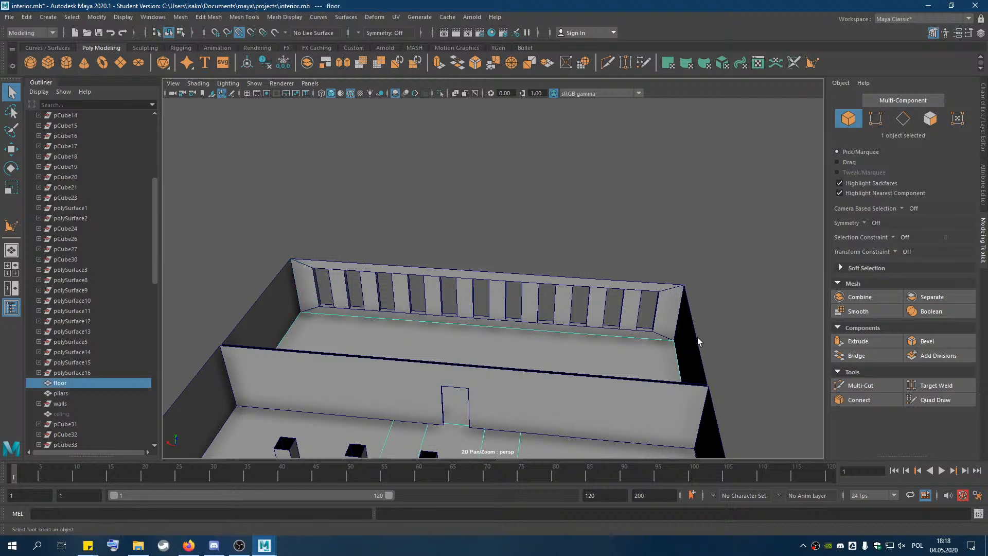
{"action": "left_click", "coordinate": [683, 326]}
{"action": "left_click", "coordinate": [668, 306], "text": "shift"}
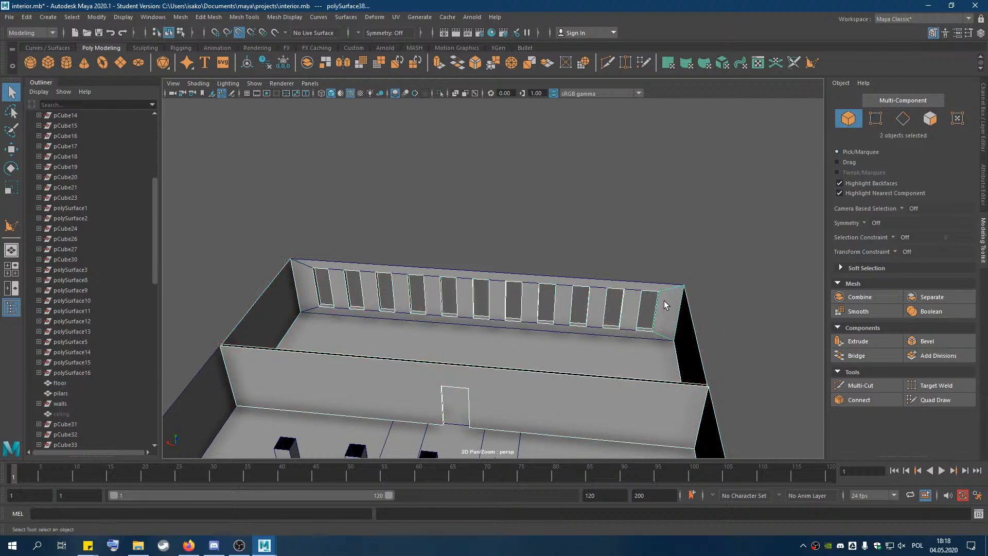
{"action": "left_click", "coordinate": [641, 283], "text": "shift"}
{"action": "left_click", "coordinate": [633, 305], "text": "shift"}
{"action": "left_click", "coordinate": [636, 334], "text": "shift"}
{"action": "left_click", "coordinate": [594, 312], "text": "shift"}
{"action": "left_click", "coordinate": [561, 306], "text": "shift"}
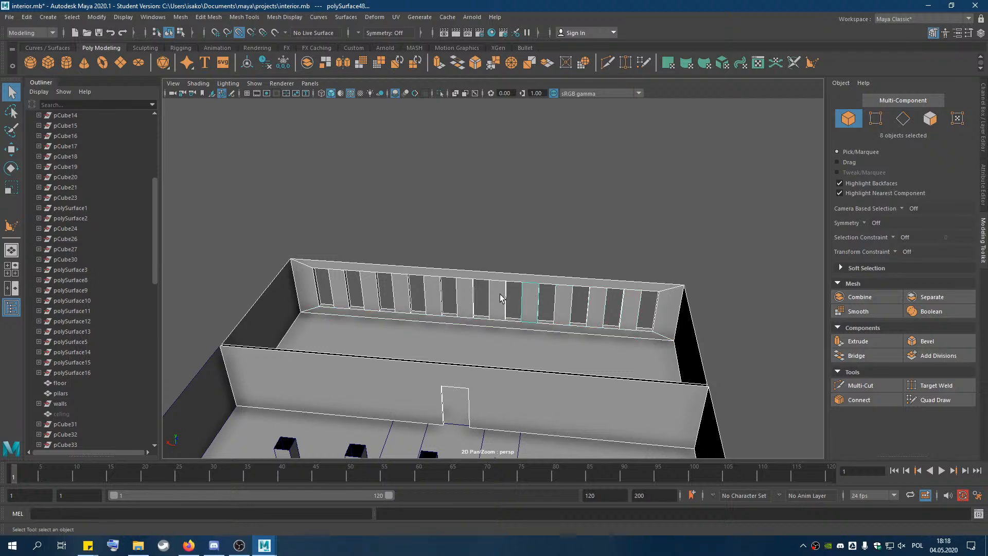
{"action": "left_click", "coordinate": [469, 298], "text": "shift"}
{"action": "left_click", "coordinate": [401, 294], "text": "shift"}
{"action": "left_click", "coordinate": [366, 292], "text": "shift"}
{"action": "left_click", "coordinate": [318, 294], "text": "shift"}
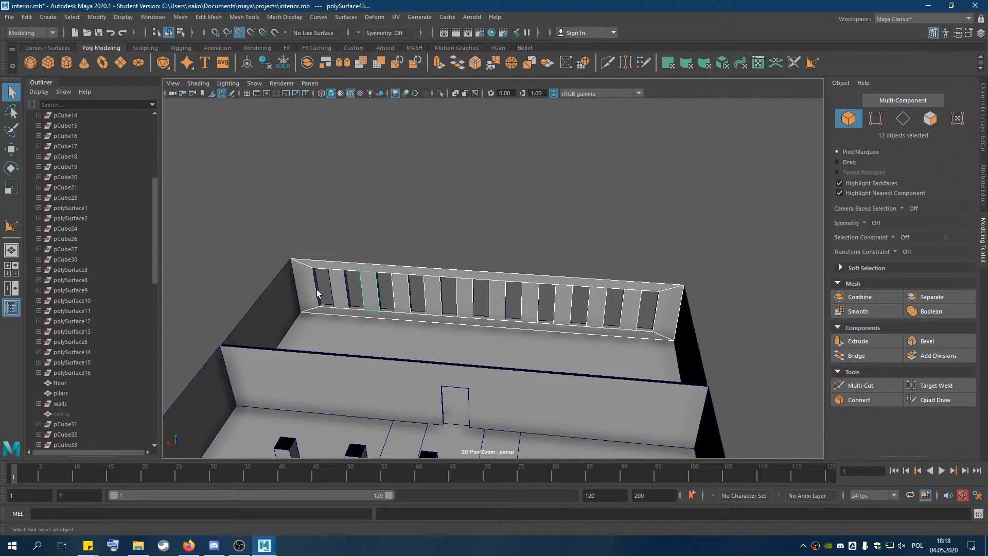
{"action": "left_click", "coordinate": [338, 293], "text": "shift"}
{"action": "left_click", "coordinate": [320, 287], "text": "shift"}
{"action": "left_click", "coordinate": [522, 386], "text": "shift"}
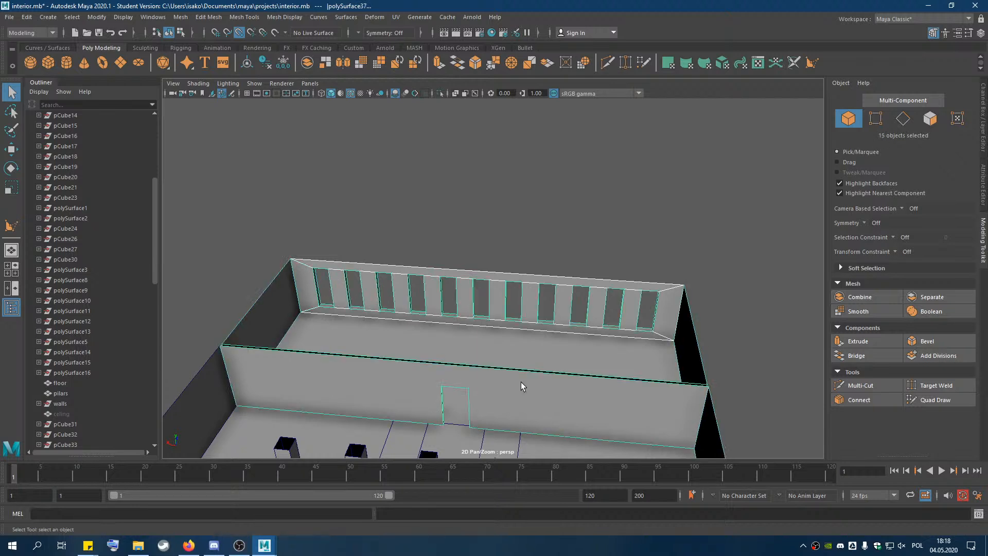
{"action": "left_click", "coordinate": [864, 297]}
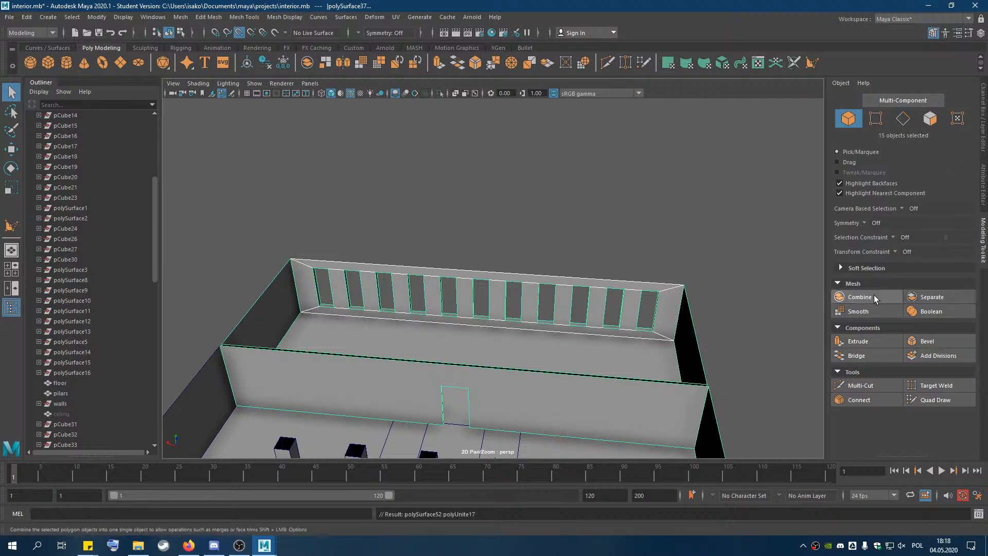
Merge the overlapping vertices across the whole rectangular-window wall of the combined mesh.
{"action": "left_click", "coordinate": [875, 121]}
{"action": "left_click_drag", "start_coordinate": [254, 201], "coordinate": [373, 234]}
{"action": "left_click", "coordinate": [294, 279]}
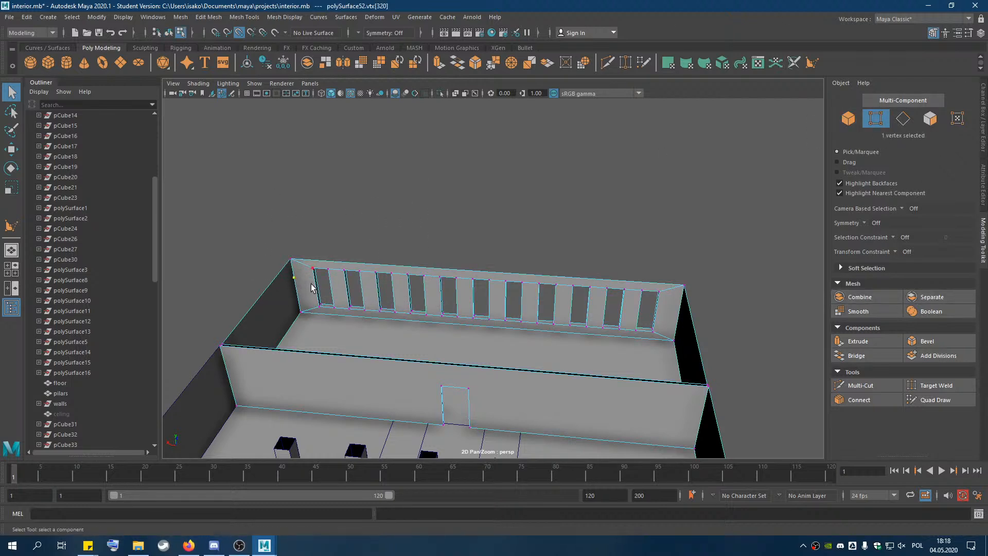
{"action": "left_click_drag", "start_coordinate": [258, 219], "coordinate": [744, 356]}
{"action": "left_click", "coordinate": [223, 19]}
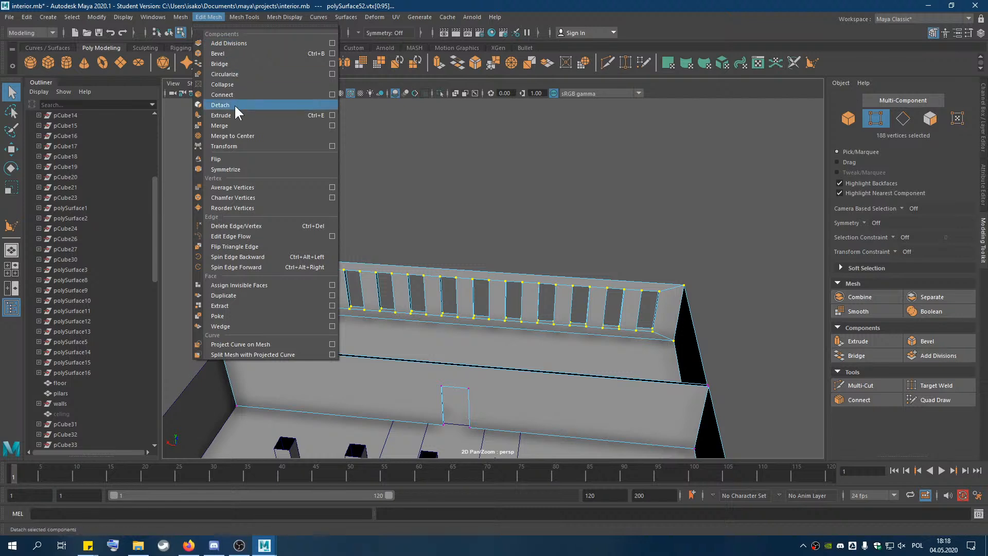
{"action": "left_click", "coordinate": [235, 124]}
{"action": "scroll", "coordinate": [358, 322], "scroll_direction": "up", "scroll_amount": 3}
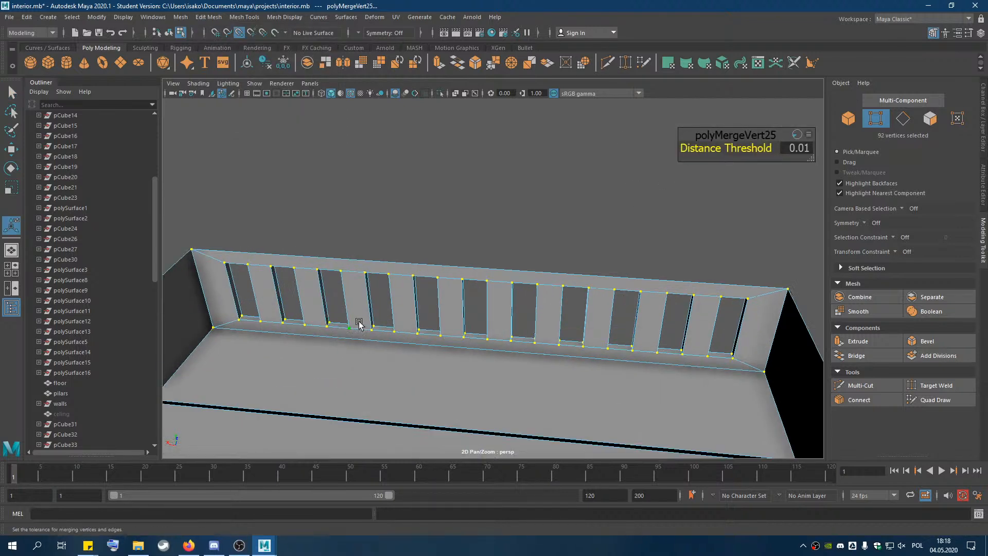
Raise the distance threshold of the window wall's vertex merge to about 0.287 and clear the selection.
{"action": "left_click_drag", "start_coordinate": [756, 149], "coordinate": [766, 150]}
{"action": "mouse_move", "coordinate": [889, 152]}
{"action": "left_mouse_down"}
{"action": "mouse_move", "coordinate": [965, 152]}
{"action": "mouse_move", "coordinate": [899, 158]}
{"action": "left_mouse_up"}
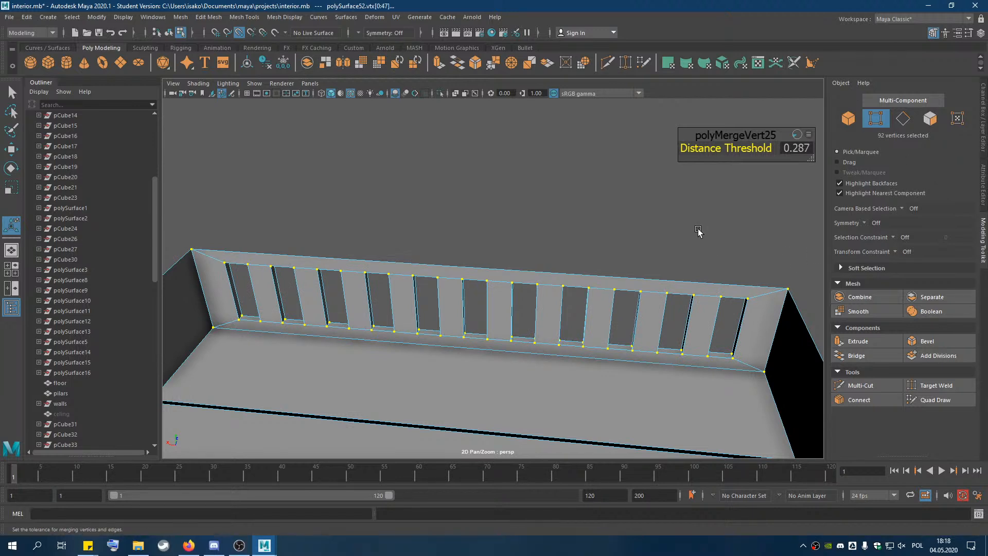
{"action": "key", "text": "q"}
{"action": "left_click", "coordinate": [374, 185]}
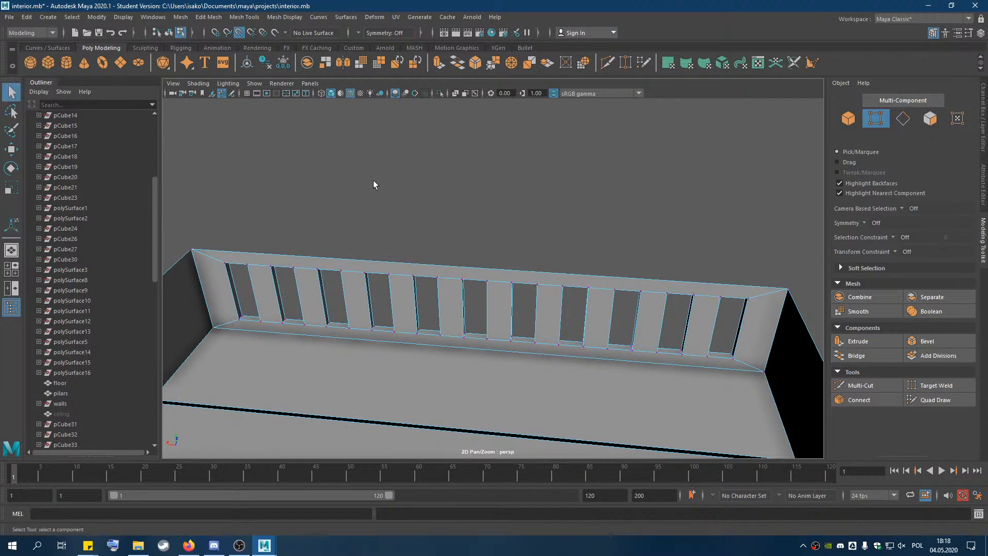
Test the merge with point snapping off by moving corner and lower vertices of the window wall, undoing the moves.
{"action": "left_click", "coordinate": [789, 290]}
{"action": "key", "text": "w"}
{"action": "left_click_drag", "start_coordinate": [774, 281], "coordinate": [767, 230]}
{"action": "key", "text": "ctrl+z"}
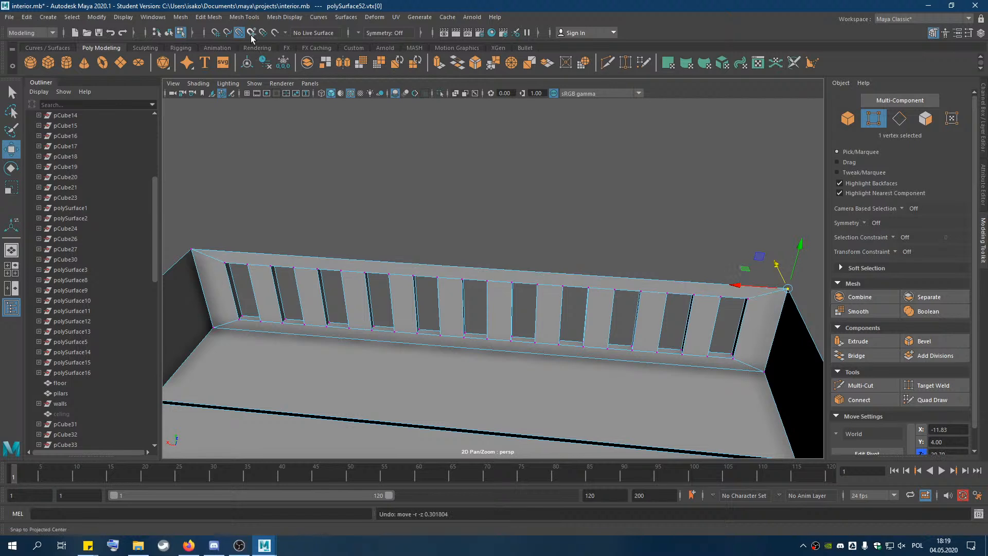
{"action": "mouse_move", "coordinate": [790, 292]}
{"action": "left_mouse_down"}
{"action": "mouse_move", "coordinate": [749, 215]}
{"action": "mouse_move", "coordinate": [787, 288]}
{"action": "left_mouse_up"}
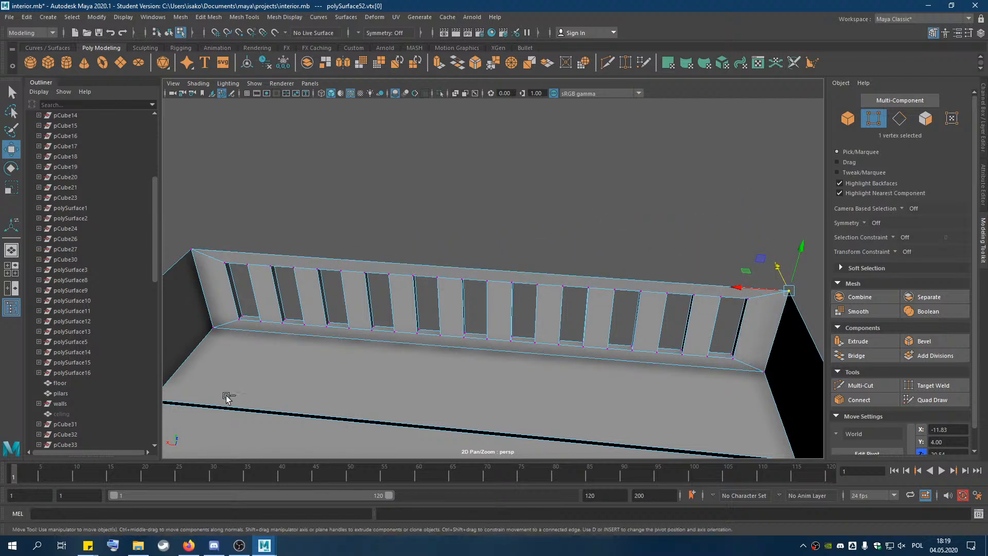
{"action": "left_click", "coordinate": [213, 329]}
{"action": "left_click_drag", "start_coordinate": [230, 308], "coordinate": [286, 304]}
{"action": "key", "text": "ctrl+z"}
{"action": "left_click", "coordinate": [270, 334]}
{"action": "key", "text": "ctrl+z"}
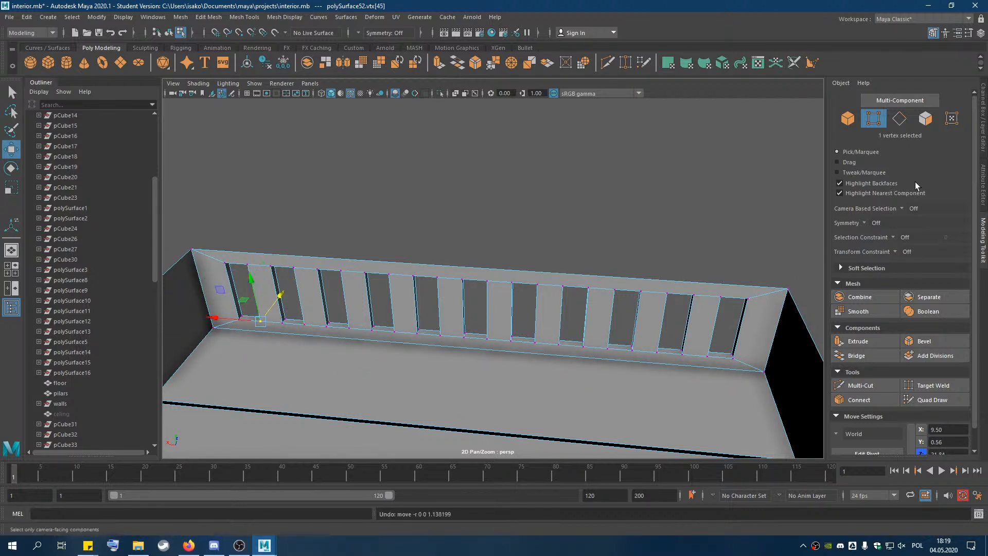
Delete the edges linking the lower corners of neighbouring windows across the first five wall sections of the long room.
{"action": "left_click", "coordinate": [908, 120]}
{"action": "left_click", "coordinate": [268, 321]}
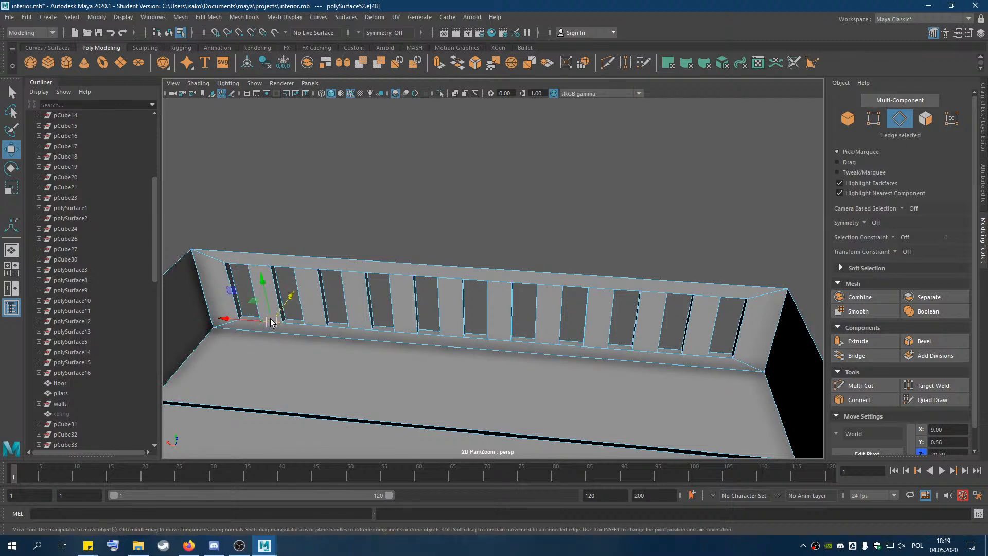
{"action": "key", "text": "Delete"}
{"action": "left_click", "coordinate": [315, 326]}
{"action": "key", "text": "Delete"}
{"action": "left_click", "coordinate": [366, 330]}
{"action": "key", "text": "Delete"}
{"action": "left_click", "coordinate": [407, 337]}
{"action": "key", "text": "Delete"}
{"action": "left_click", "coordinate": [459, 338]}
{"action": "key", "text": "Delete"}
Delete the remaining edges linking the lower window corners, from the sixth window to the far end of the wall.
{"action": "key", "text": "q"}
{"action": "left_click", "coordinate": [503, 345]}
{"action": "key", "text": "Delete"}
{"action": "left_click", "coordinate": [548, 345]}
{"action": "key", "text": "Delete"}
{"action": "left_click", "coordinate": [598, 348]}
{"action": "key", "text": "Delete"}
{"action": "left_click", "coordinate": [647, 353]}
{"action": "key", "text": "Delete"}
Delete the diagonal corner edges and the edges linking the upper window corners of the long room's window wall.
{"action": "left_click", "coordinate": [761, 366]}
{"action": "key", "text": "Delete"}
{"action": "left_click", "coordinate": [765, 296]}
{"action": "key", "text": "Delete"}
{"action": "left_click", "coordinate": [709, 294]}
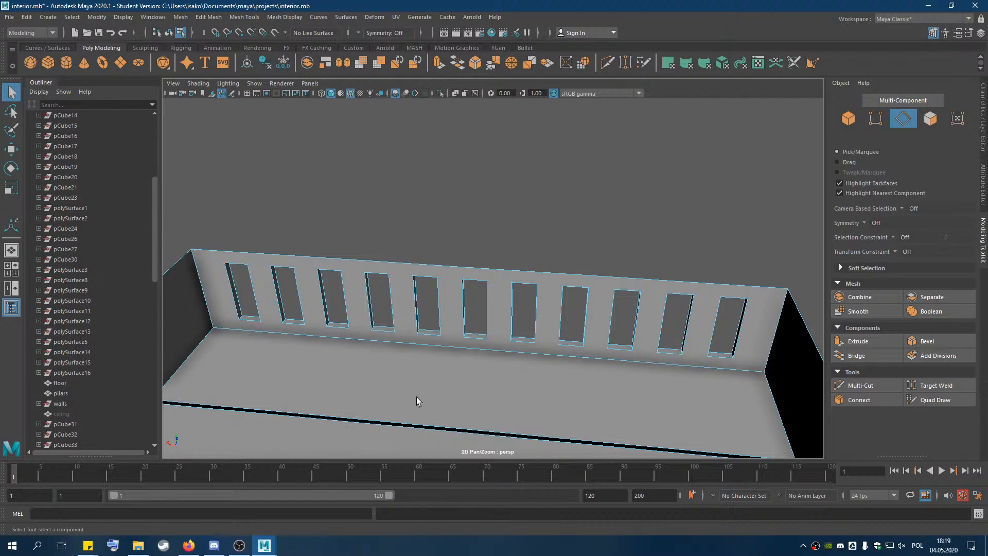
Try moving the first rectangular window's upper corner vertex, undo the move and return to object selection.
{"action": "left_click", "coordinate": [876, 118]}
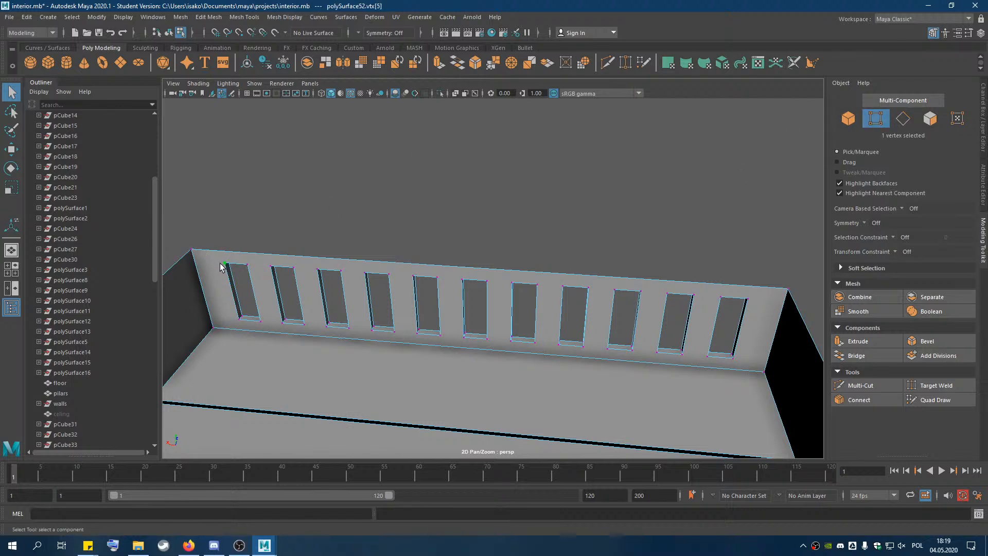
{"action": "left_click", "coordinate": [15, 151]}
{"action": "mouse_move", "coordinate": [259, 248]}
{"action": "left_mouse_down"}
{"action": "mouse_move", "coordinate": [242, 252]}
{"action": "mouse_move", "coordinate": [257, 252]}
{"action": "mouse_move", "coordinate": [251, 262]}
{"action": "left_mouse_up"}
{"action": "key", "text": "ctrl+z"}
{"action": "scroll", "coordinate": [523, 208], "scroll_direction": "down", "scroll_amount": 5}
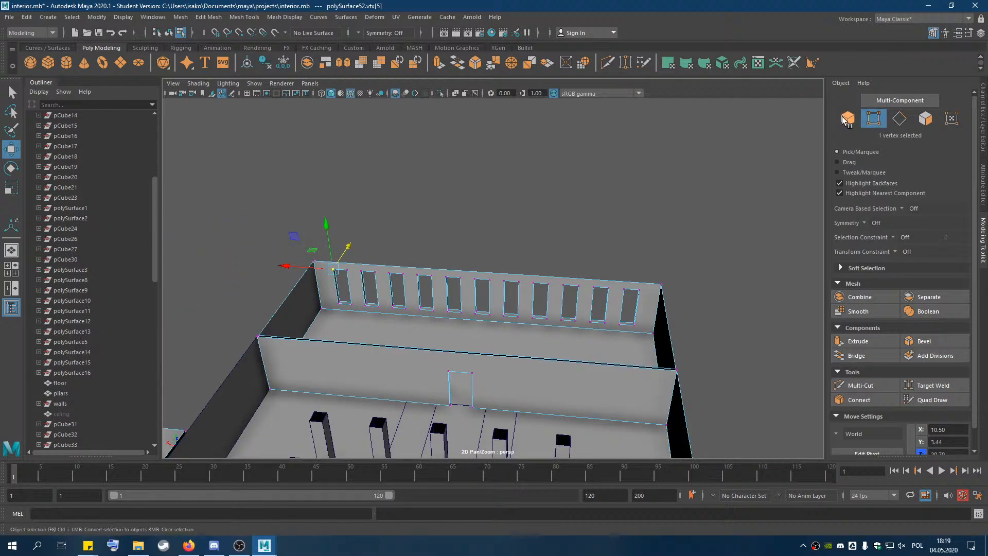
{"action": "left_click", "coordinate": [848, 119]}
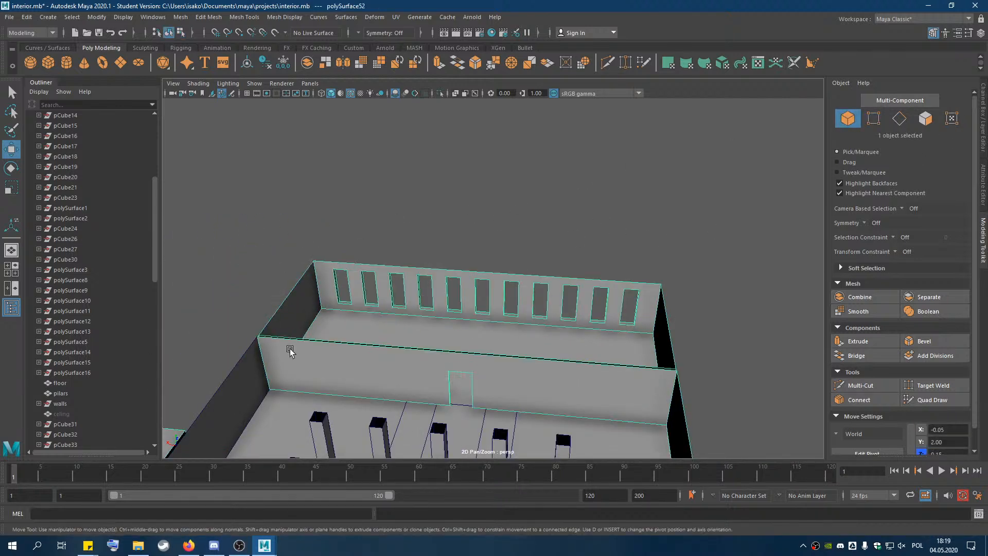
Delete the leftover horizontal edges on both sides of the doorway in the small windowless room.
{"action": "scroll", "coordinate": [67, 408], "scroll_direction": "down", "scroll_amount": 15}
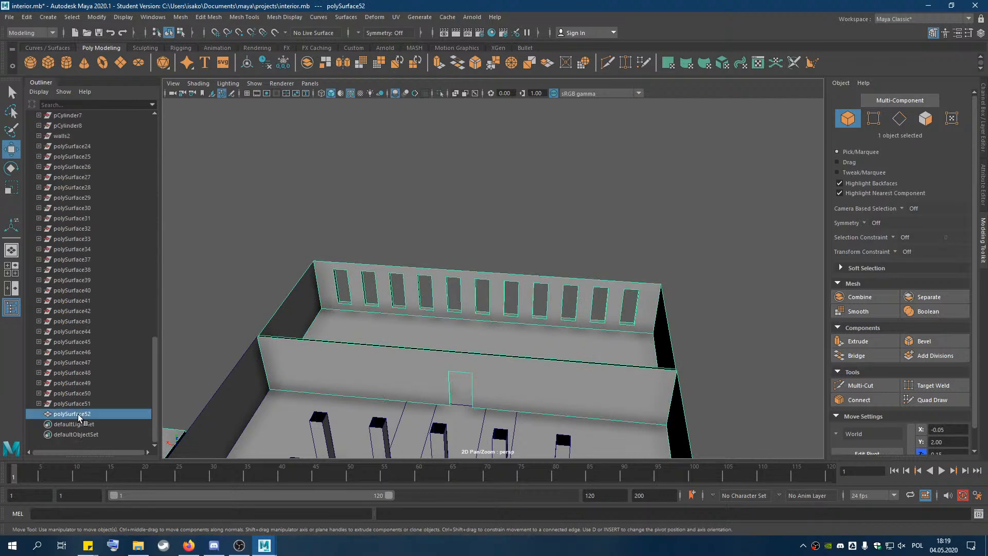
{"action": "scroll", "coordinate": [547, 391], "scroll_direction": "down", "scroll_amount": 10}
{"action": "left_click_drag", "start_coordinate": [547, 391], "coordinate": [353, 339], "text": "alt"}
{"action": "right_click_drag", "start_coordinate": [353, 339], "coordinate": [567, 363], "text": "alt"}
{"action": "left_click_drag", "start_coordinate": [567, 363], "coordinate": [649, 380], "text": "alt"}
{"action": "middle_click_drag", "start_coordinate": [649, 379], "coordinate": [453, 295], "text": "alt"}
{"action": "left_click", "coordinate": [900, 119]}
{"action": "left_click", "coordinate": [458, 242]}
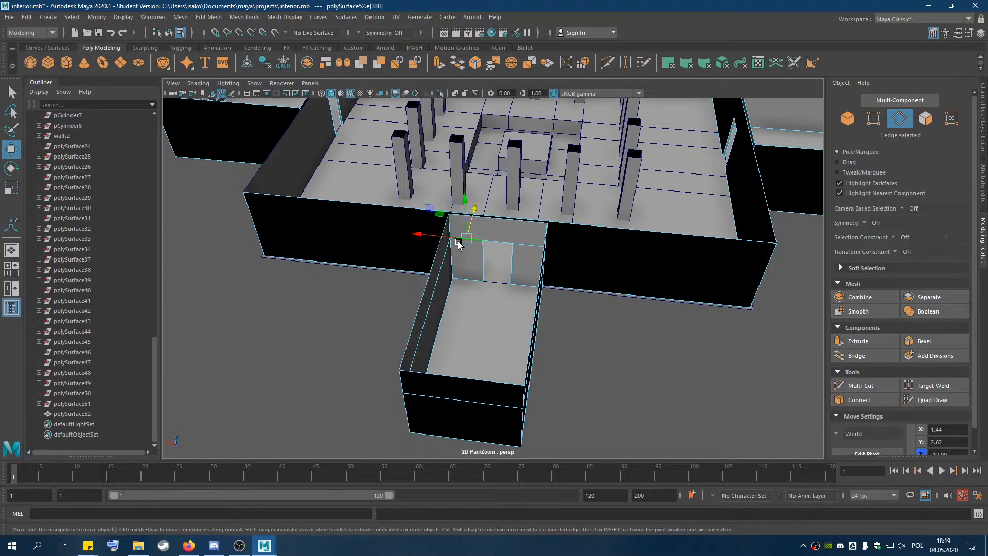
{"action": "key", "text": "Delete"}
{"action": "left_click", "coordinate": [526, 248]}
{"action": "key", "text": "Delete"}
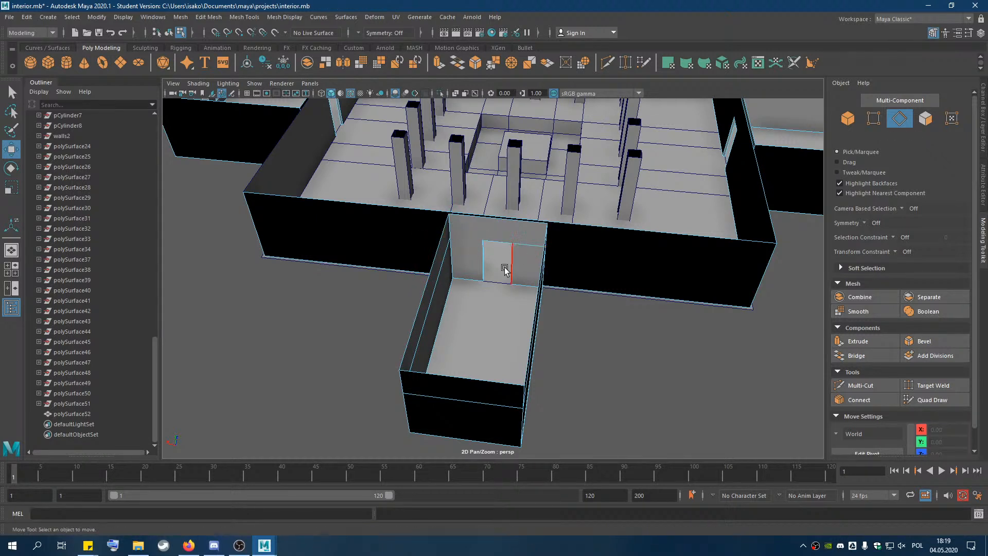
Delete the leftover horizontal edges running along the side walls and end wall of the small windowless room.
{"action": "left_click", "coordinate": [438, 285]}
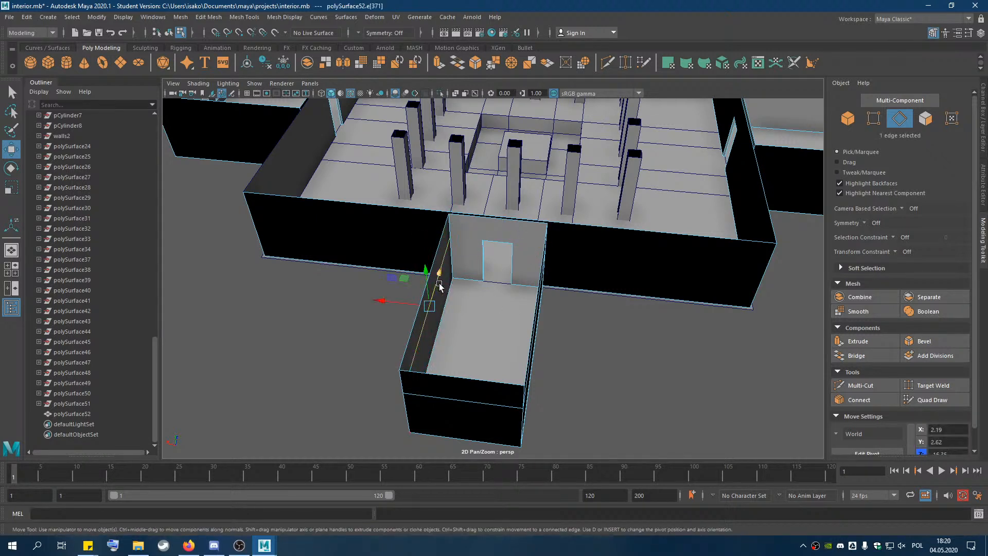
{"action": "left_click_drag", "start_coordinate": [527, 302], "coordinate": [611, 260], "text": "alt"}
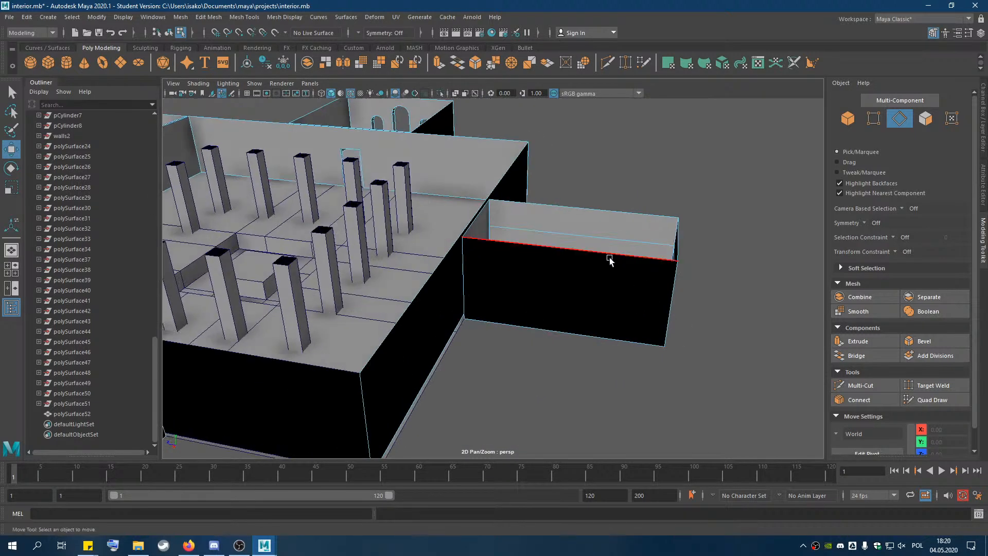
{"action": "left_click", "coordinate": [604, 238]}
{"action": "key", "text": "Delete"}
{"action": "left_click_drag", "start_coordinate": [508, 272], "coordinate": [612, 275], "text": "alt"}
{"action": "left_click", "coordinate": [586, 191]}
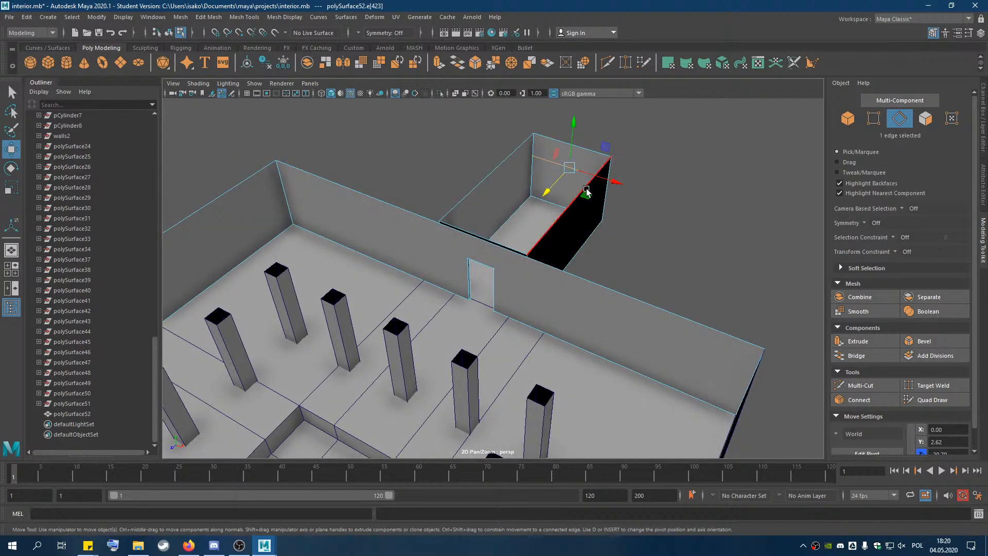
{"action": "left_click", "coordinate": [659, 219]}
{"action": "left_click_drag", "start_coordinate": [634, 236], "coordinate": [609, 287], "text": "alt"}
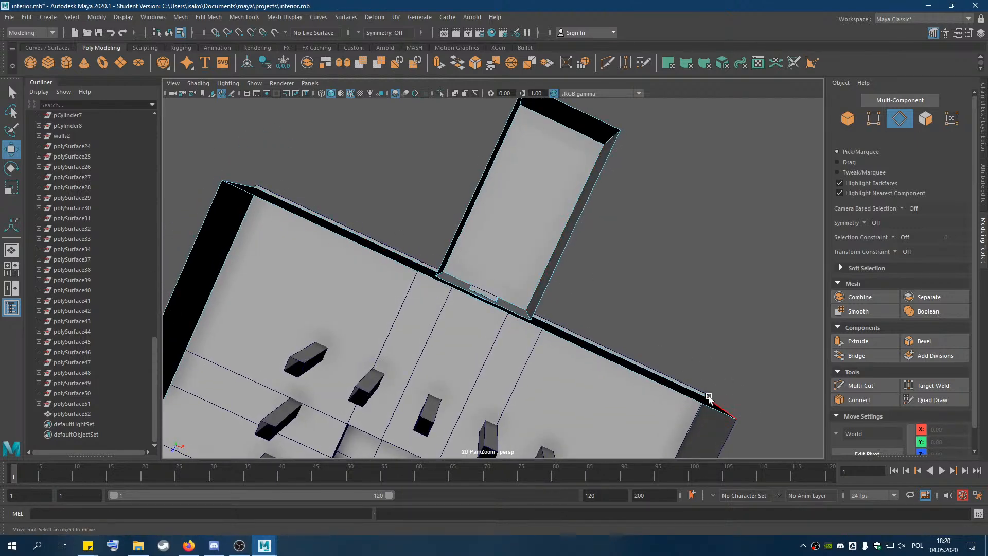
{"action": "left_click_drag", "start_coordinate": [529, 260], "coordinate": [540, 212], "text": "alt"}
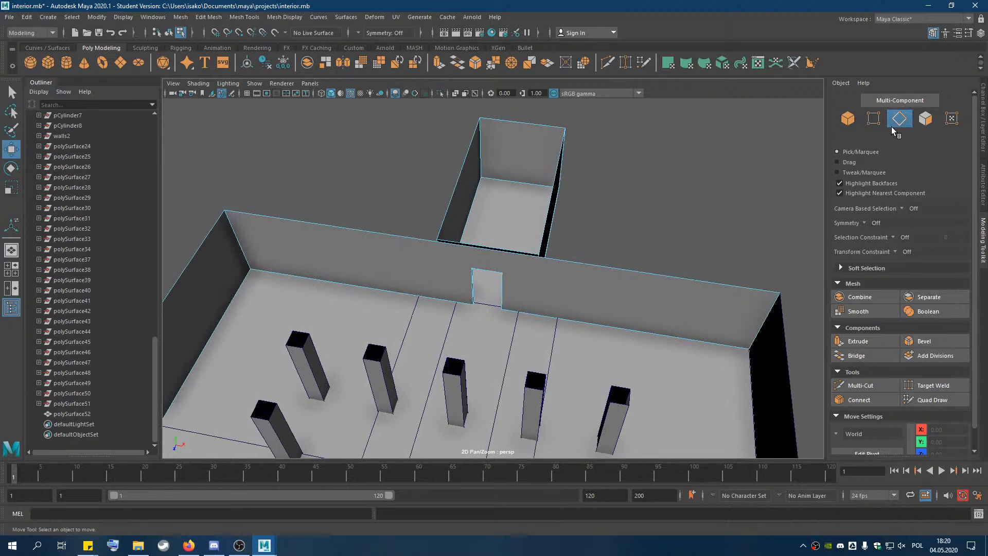
Delete the stray mid-height vertices left on the corner edges of the small windowless room.
{"action": "left_click", "coordinate": [873, 118]}
{"action": "left_click_drag", "start_coordinate": [455, 136], "coordinate": [606, 159]}
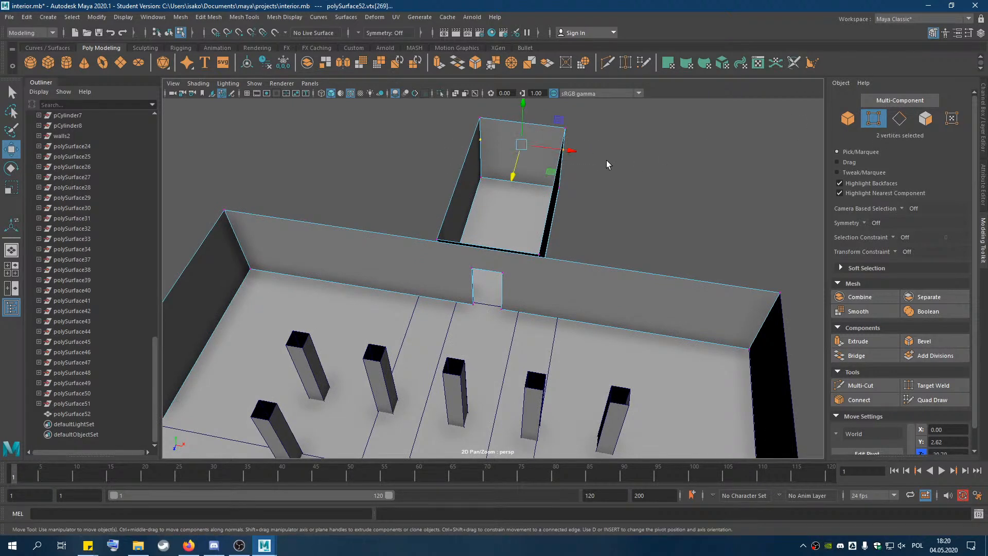
{"action": "left_click", "coordinate": [611, 210]}
{"action": "left_click_drag", "start_coordinate": [553, 190], "coordinate": [404, 194], "text": "alt"}
{"action": "left_click", "coordinate": [524, 233]}
{"action": "key", "text": "Delete"}
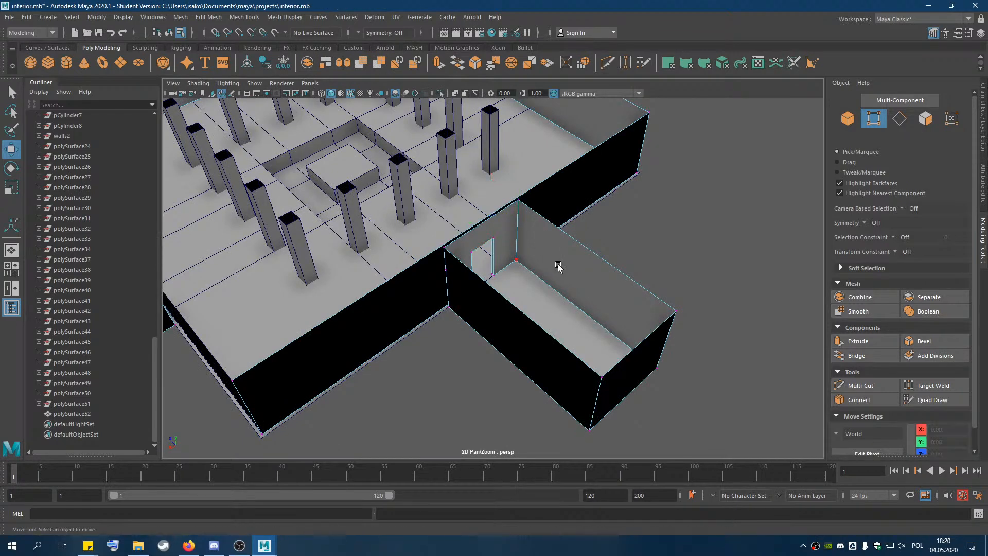
{"action": "left_click_drag", "start_coordinate": [571, 293], "coordinate": [475, 264], "text": "alt"}
{"action": "left_click", "coordinate": [475, 234]}
{"action": "key", "text": "Delete"}
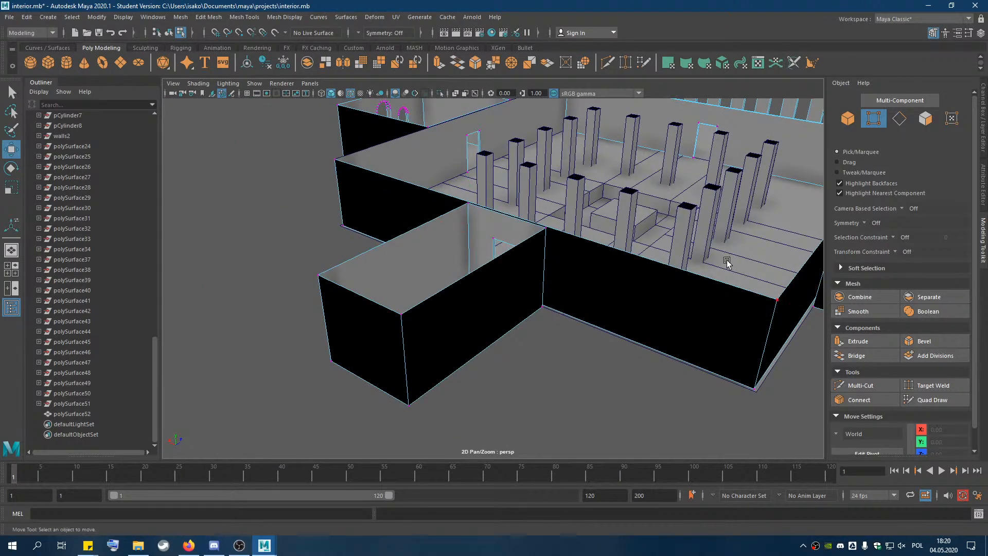
Test the small windowless room's four top corner vertices by moving each one and undoing the move.
{"action": "left_click", "coordinate": [467, 209]}
{"action": "left_click_drag", "start_coordinate": [491, 193], "coordinate": [466, 209]}
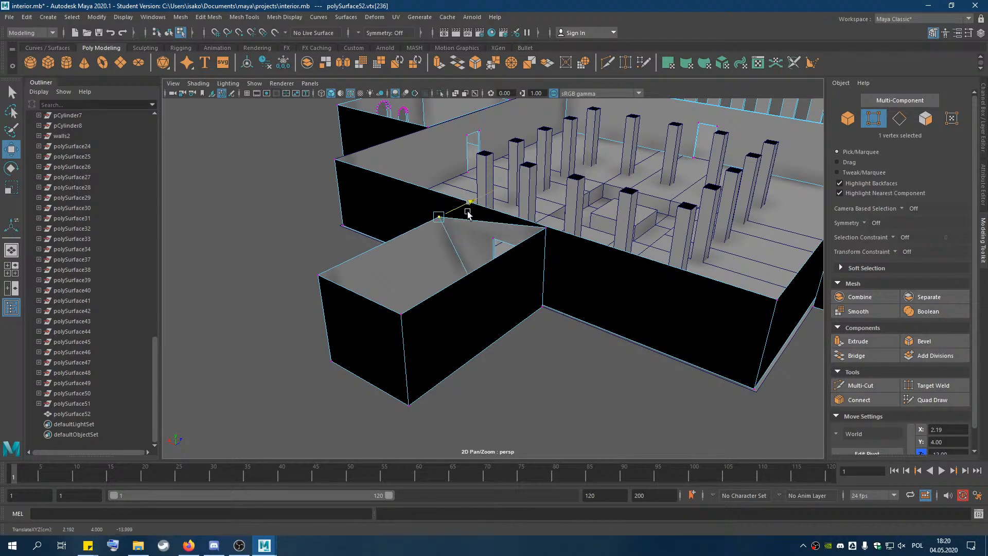
{"action": "key", "text": "ctrl+z"}
{"action": "left_click", "coordinate": [405, 319]}
{"action": "left_click_drag", "start_coordinate": [378, 305], "coordinate": [390, 315]}
{"action": "key", "text": "ctrl+z"}
{"action": "left_click", "coordinate": [320, 277]}
{"action": "left_click_drag", "start_coordinate": [341, 265], "coordinate": [330, 272]}
{"action": "key", "text": "ctrl+z"}
{"action": "left_click", "coordinate": [547, 229]}
{"action": "left_click_drag", "start_coordinate": [521, 222], "coordinate": [547, 241]}
{"action": "key", "text": "ctrl+z"}
Remove the stray mid-height vertex on the inner corner of the arched-window room nearest the long room.
{"action": "scroll", "coordinate": [566, 248], "scroll_direction": "down", "scroll_amount": 5}
{"action": "left_click_drag", "start_coordinate": [503, 165], "coordinate": [453, 345], "text": "alt"}
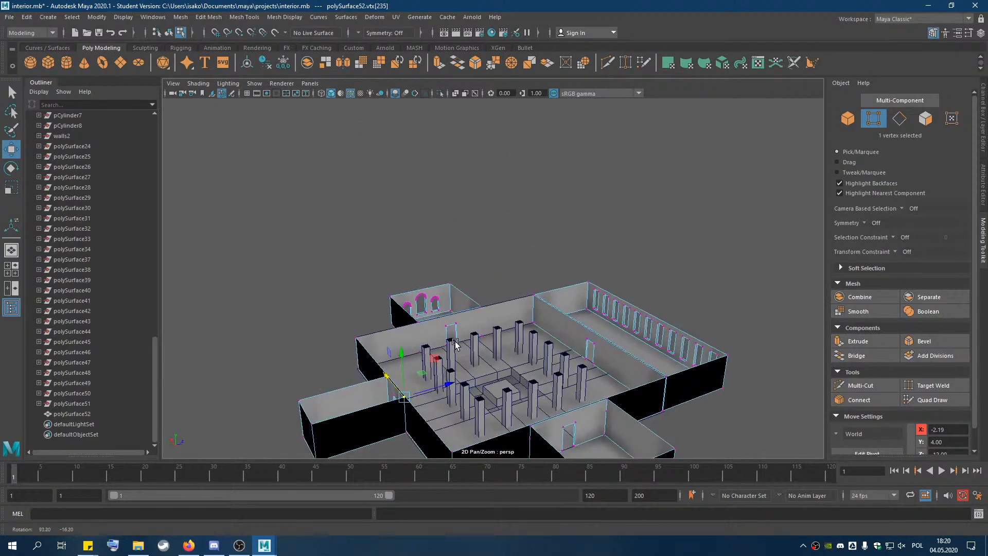
{"action": "middle_click_drag", "start_coordinate": [604, 399], "coordinate": [523, 267], "text": "alt"}
{"action": "scroll", "coordinate": [531, 286], "scroll_direction": "up", "scroll_amount": 5}
{"action": "left_click", "coordinate": [543, 263]}
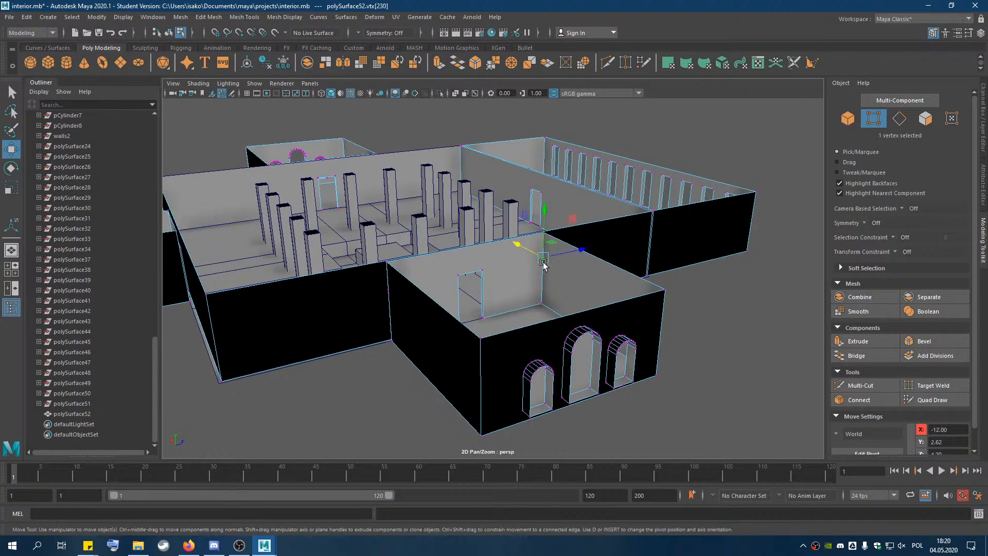
{"action": "left_click", "coordinate": [599, 297]}
{"action": "left_click_drag", "start_coordinate": [602, 299], "coordinate": [460, 302], "text": "alt"}
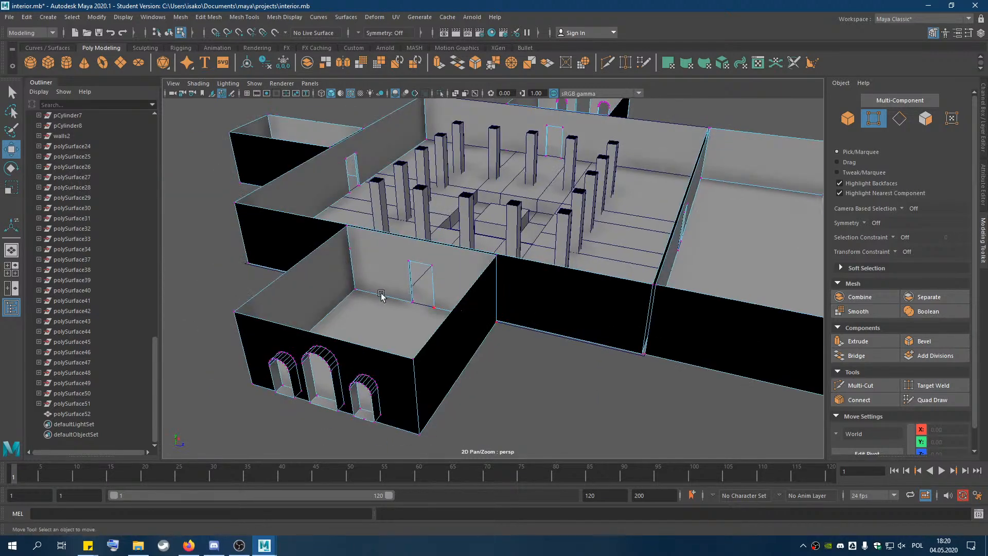
Examine the cleaned-up walls of the whole building from several sides for leftover edges, vertices and faces.
{"action": "left_click_drag", "start_coordinate": [393, 269], "coordinate": [869, 268], "text": "alt"}
{"action": "left_click_drag", "start_coordinate": [778, 262], "coordinate": [561, 307], "text": "alt"}
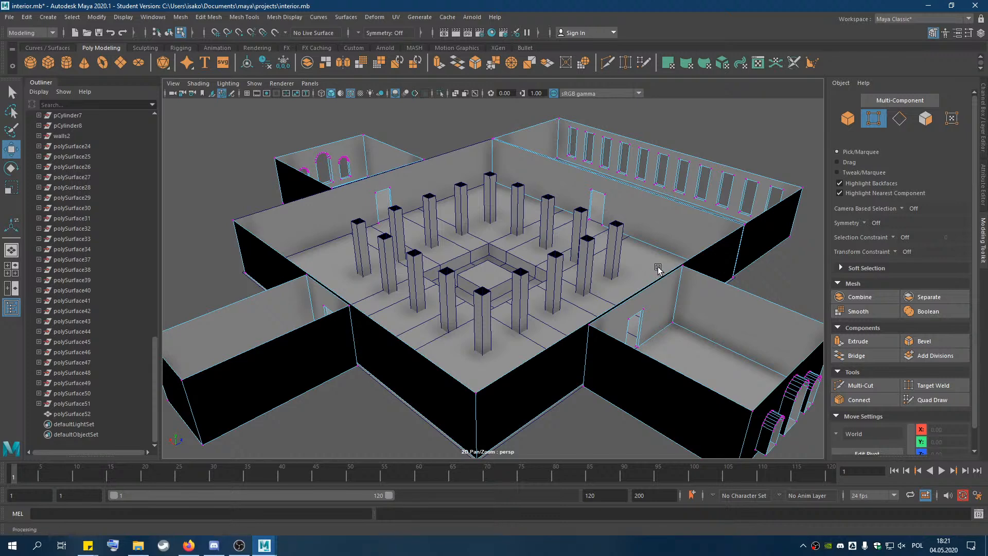
{"action": "scroll", "coordinate": [624, 255], "scroll_direction": "down", "scroll_amount": 5}
{"action": "left_click_drag", "start_coordinate": [429, 257], "coordinate": [500, 228], "text": "alt"}
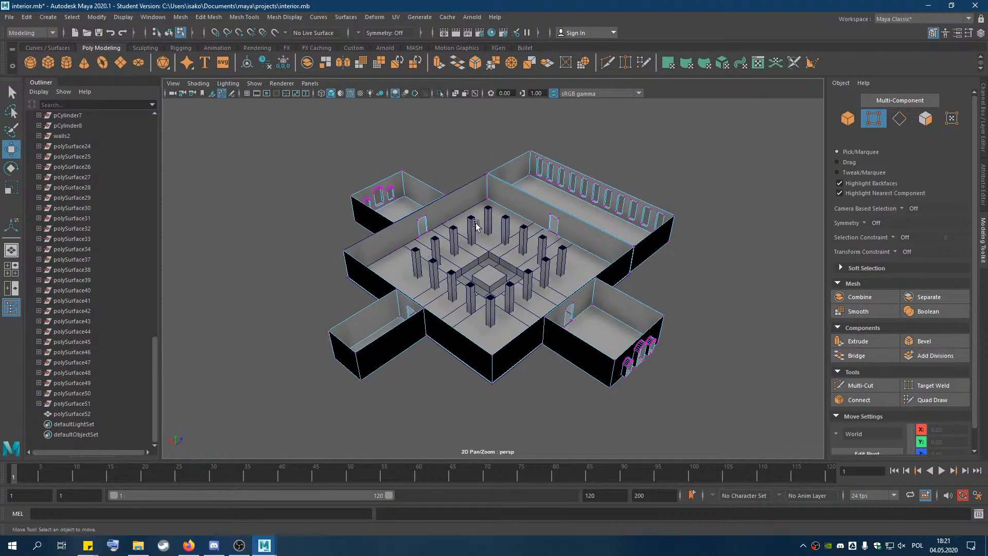
{"action": "scroll", "coordinate": [500, 227], "scroll_direction": "up", "scroll_amount": 4}
{"action": "left_click_drag", "start_coordinate": [550, 270], "coordinate": [517, 254], "text": "alt"}
{"action": "left_click", "coordinate": [926, 122]}
{"action": "left_click_drag", "start_coordinate": [512, 194], "coordinate": [538, 204], "text": "alt"}
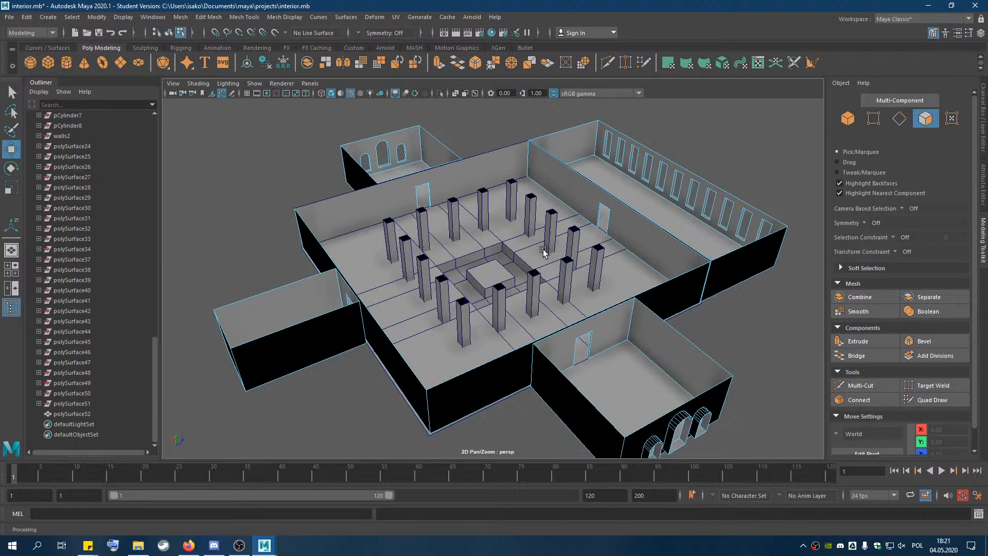
{"action": "mouse_move", "coordinate": [626, 232]}
{"action": "left_mouse_down", "text": "alt"}
{"action": "mouse_move", "coordinate": [578, 227]}
{"action": "mouse_move", "coordinate": [562, 262]}
{"action": "mouse_move", "coordinate": [472, 225]}
{"action": "mouse_move", "coordinate": [547, 251]}
{"action": "mouse_move", "coordinate": [695, 211]}
{"action": "mouse_move", "coordinate": [661, 203]}
{"action": "mouse_move", "coordinate": [651, 161]}
{"action": "mouse_move", "coordinate": [635, 180]}
{"action": "mouse_move", "coordinate": [609, 183]}
{"action": "mouse_move", "coordinate": [607, 227]}
{"action": "mouse_move", "coordinate": [628, 246]}
{"action": "left_mouse_up", "text": "alt"}
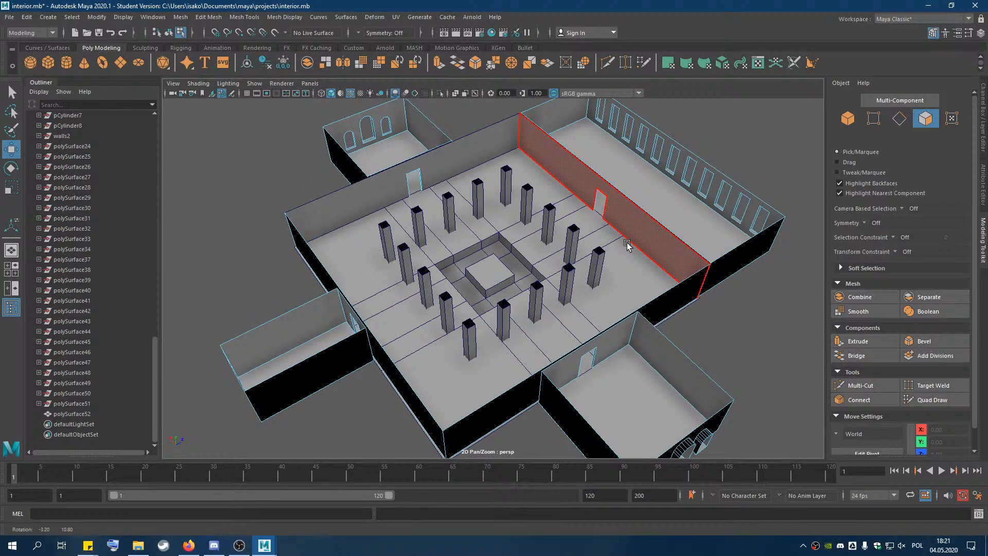
{"action": "left_click_drag", "start_coordinate": [627, 245], "coordinate": [653, 230], "text": "alt"}
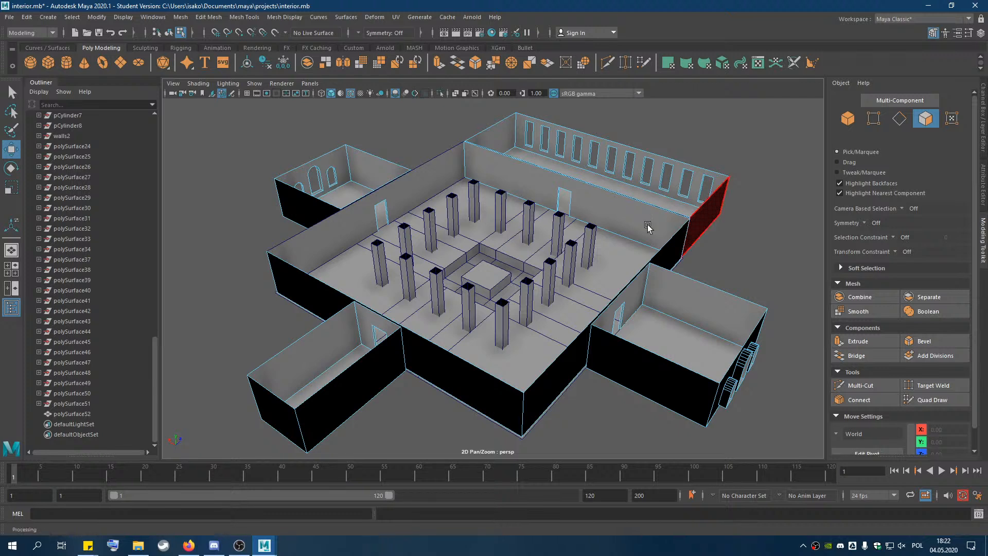
{"action": "key", "text": "alt+Tab"}
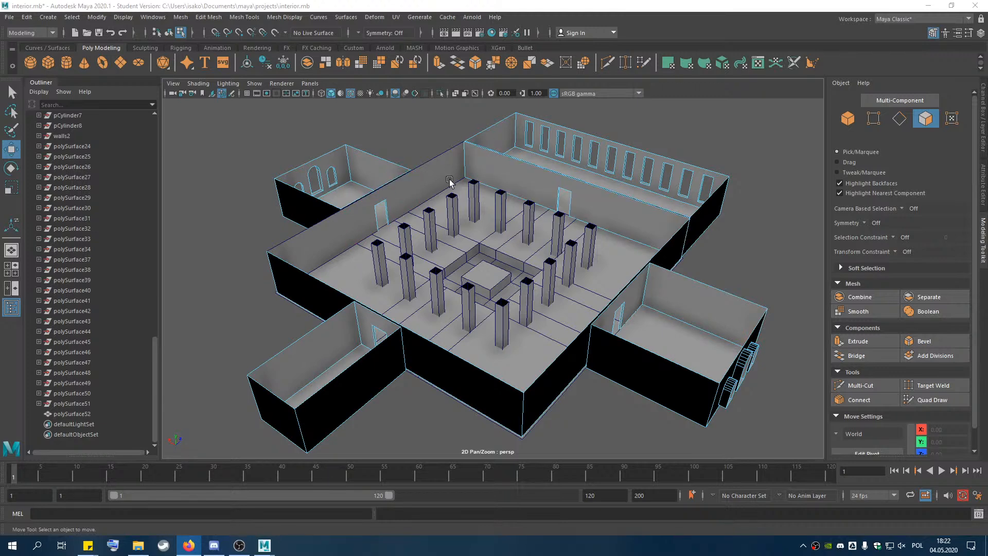
Combine the main hall's separate wall mesh with the polySurface52 wall mesh into one object.
{"action": "left_click", "coordinate": [311, 241]}
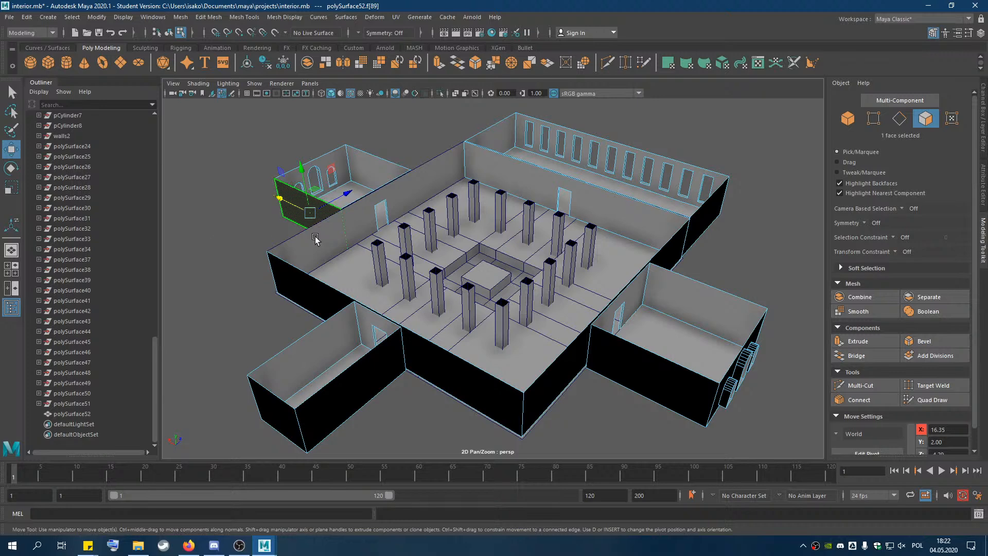
{"action": "left_click", "coordinate": [925, 119]}
{"action": "left_click", "coordinate": [441, 176]}
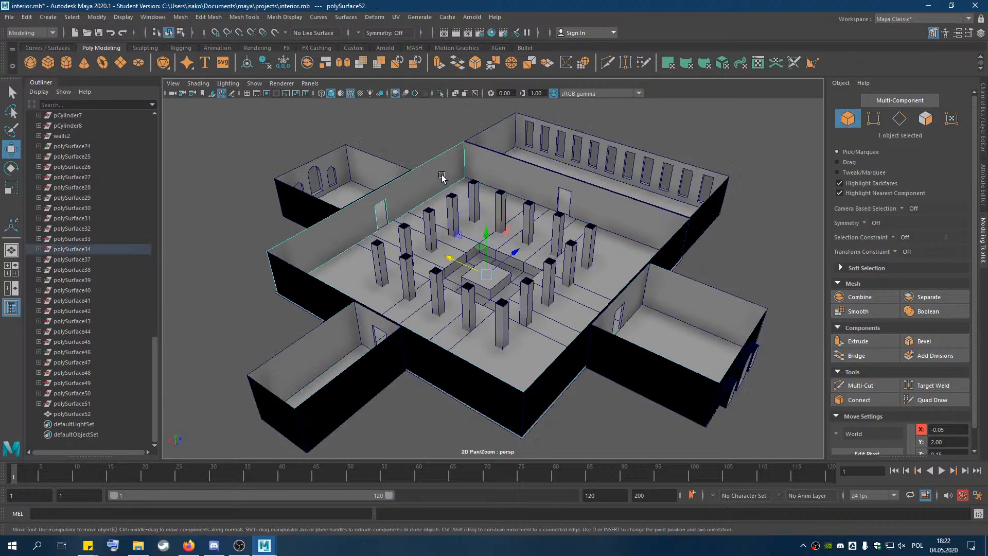
{"action": "left_click", "coordinate": [519, 187], "text": "shift"}
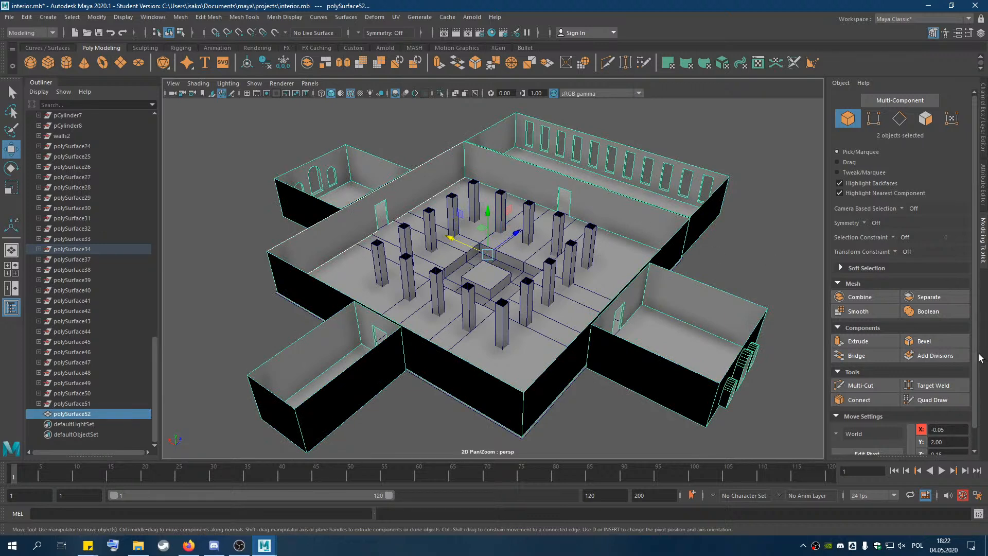
{"action": "left_click", "coordinate": [860, 297]}
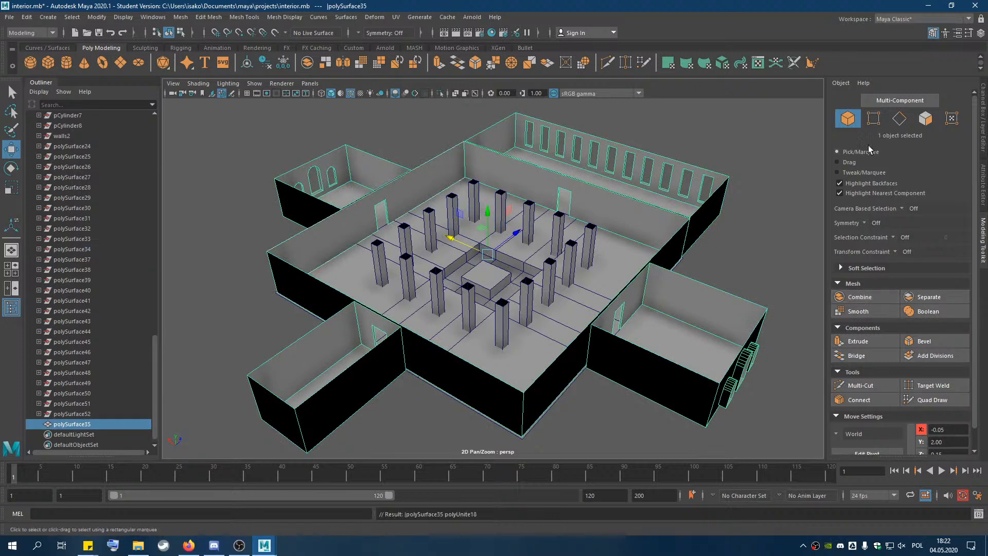
Merge the vertices of the main hall wall shared with the nearby arched-window room, using a distance threshold of 0.126.
{"action": "left_click", "coordinate": [876, 120]}
{"action": "left_click_drag", "start_coordinate": [552, 202], "coordinate": [476, 224], "text": "alt"}
{"action": "middle_click_drag", "start_coordinate": [514, 173], "coordinate": [506, 277], "text": "alt"}
{"action": "left_click_drag", "start_coordinate": [350, 214], "coordinate": [589, 305]}
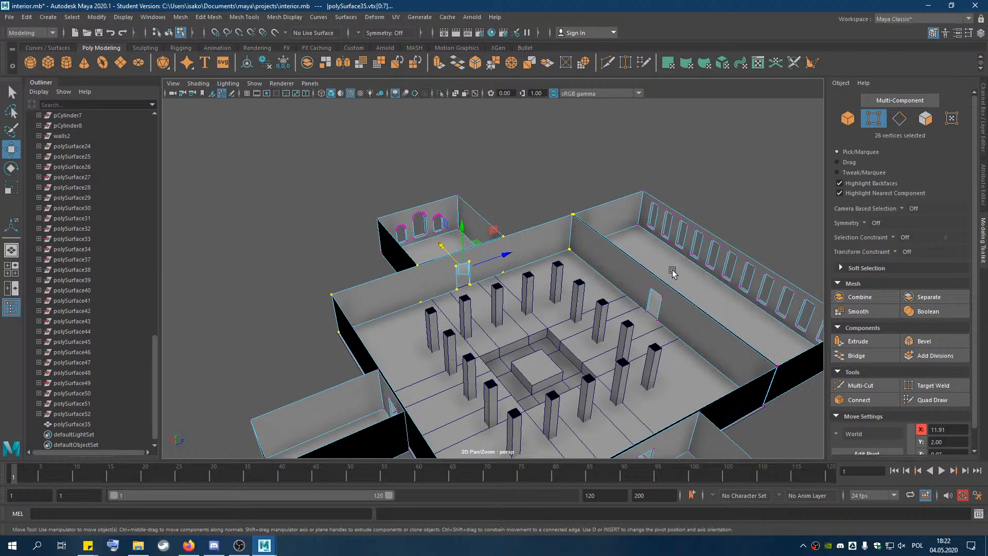
{"action": "left_click", "coordinate": [214, 17]}
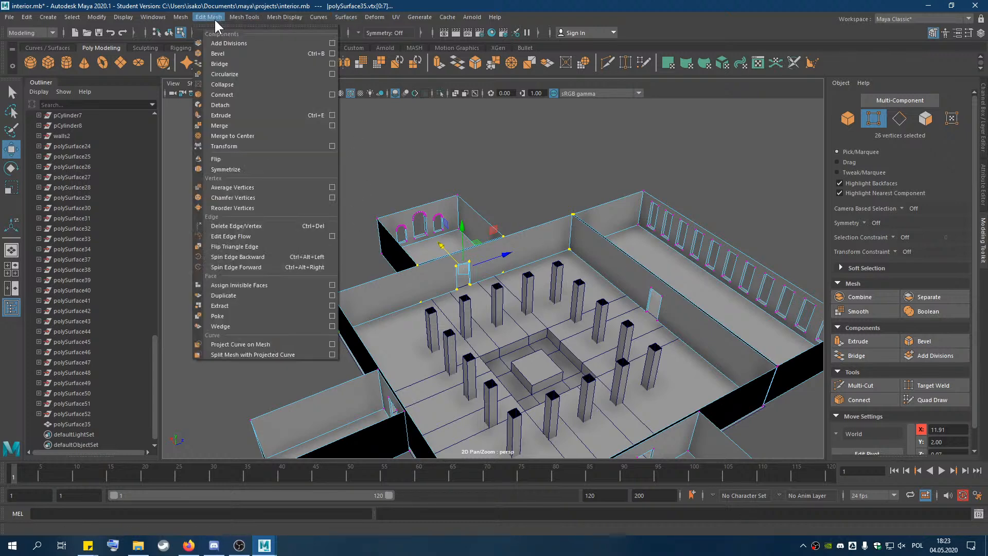
{"action": "left_click", "coordinate": [239, 125]}
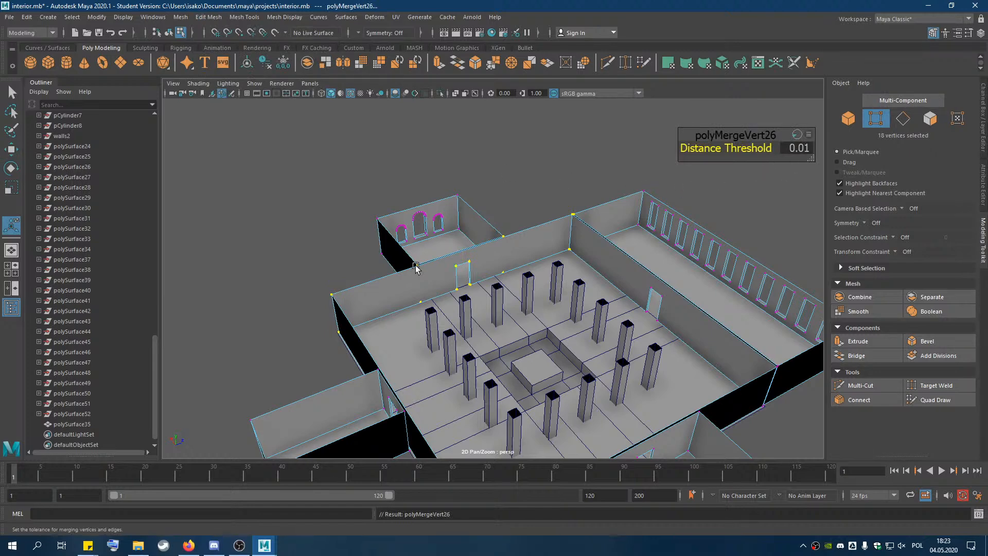
{"action": "scroll", "coordinate": [439, 258], "scroll_direction": "up", "scroll_amount": 5}
{"action": "left_click_drag", "start_coordinate": [744, 148], "coordinate": [803, 163]}
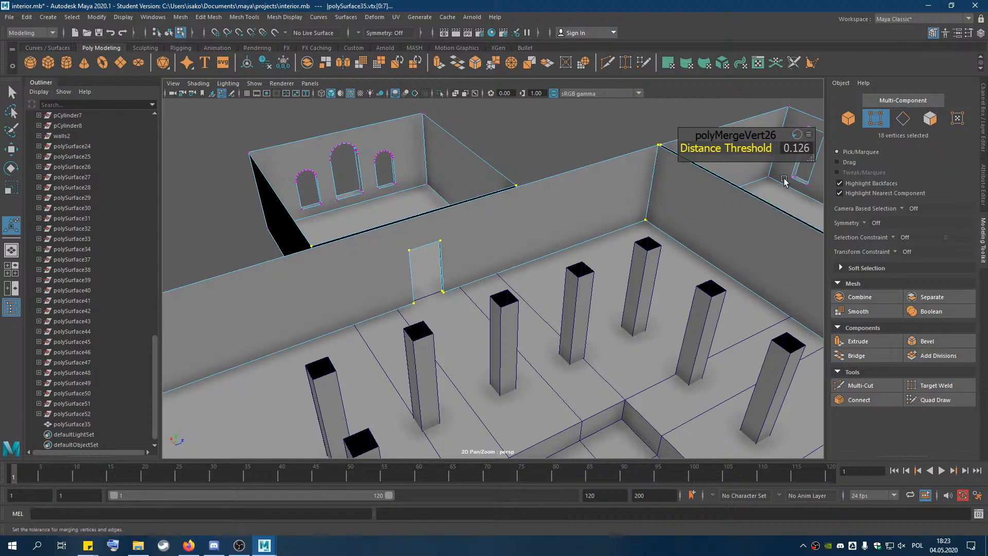
{"action": "key", "text": "q"}
{"action": "left_click", "coordinate": [570, 123]}
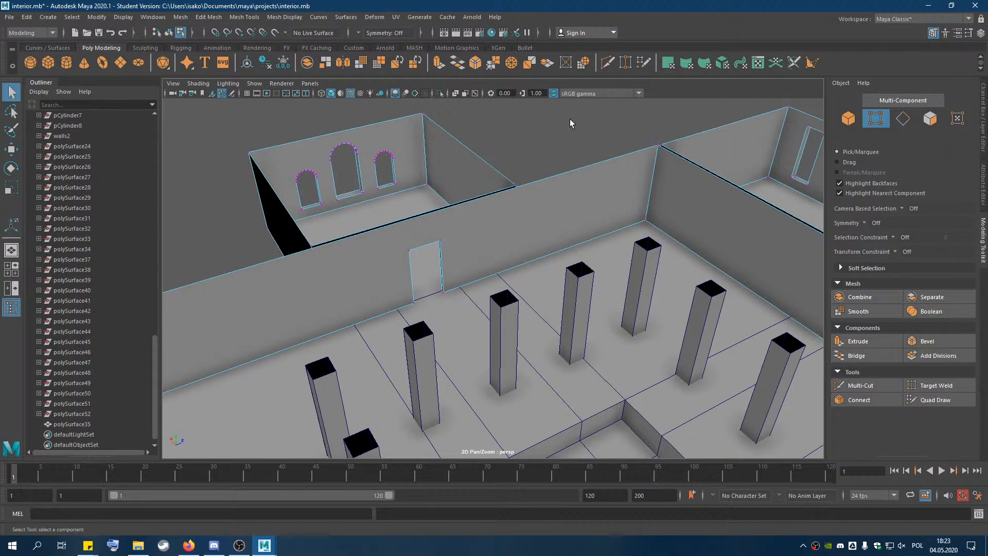
Test the merged top corner vertex between the main hall and the long room by moving it and undoing the move.
{"action": "left_click", "coordinate": [657, 149]}
{"action": "key", "text": "w"}
{"action": "left_click_drag", "start_coordinate": [652, 143], "coordinate": [631, 183]}
{"action": "key", "text": "ctrl+z"}
{"action": "scroll", "coordinate": [641, 248], "scroll_direction": "down", "scroll_amount": 5}
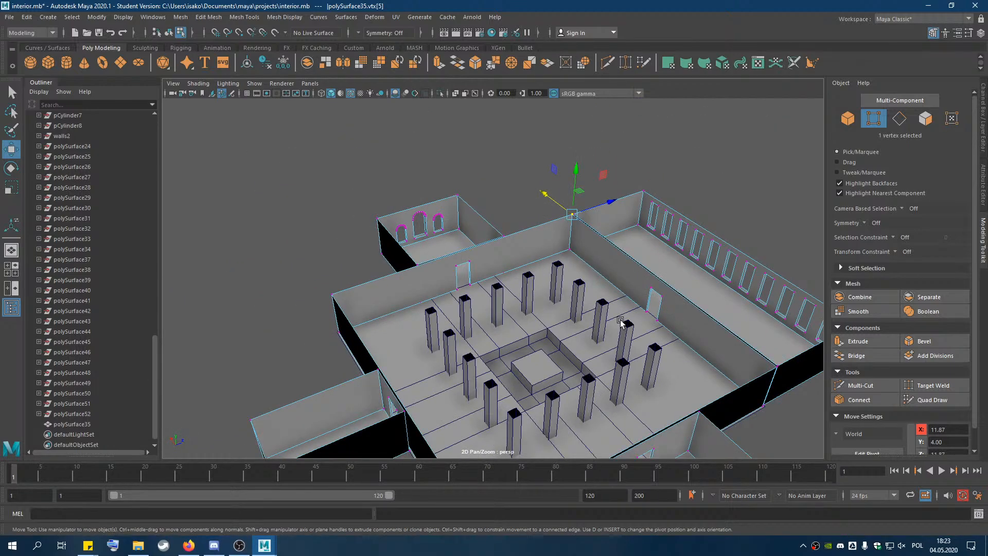
Examine the combined walls of the whole building from several sides for leftover vertices, edges and gaps.
{"action": "left_click_drag", "start_coordinate": [620, 322], "coordinate": [512, 307], "text": "alt"}
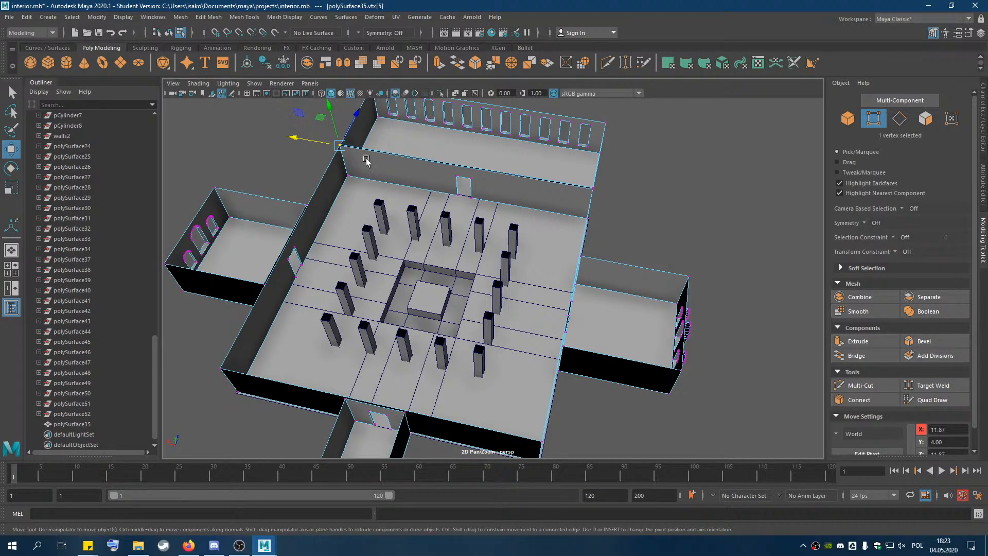
{"action": "left_click_drag", "start_coordinate": [455, 171], "coordinate": [459, 152], "text": "alt"}
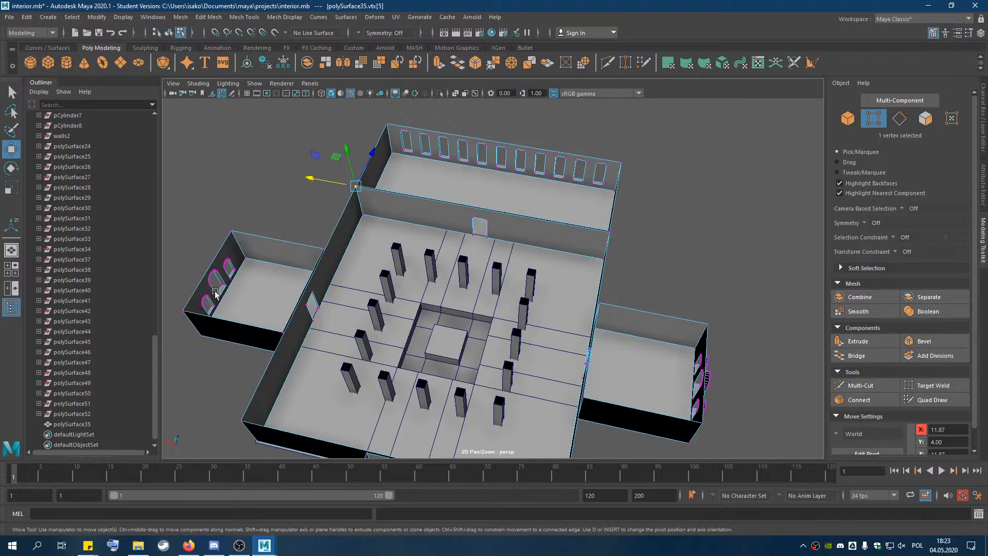
{"action": "left_click_drag", "start_coordinate": [247, 289], "coordinate": [634, 330], "text": "alt"}
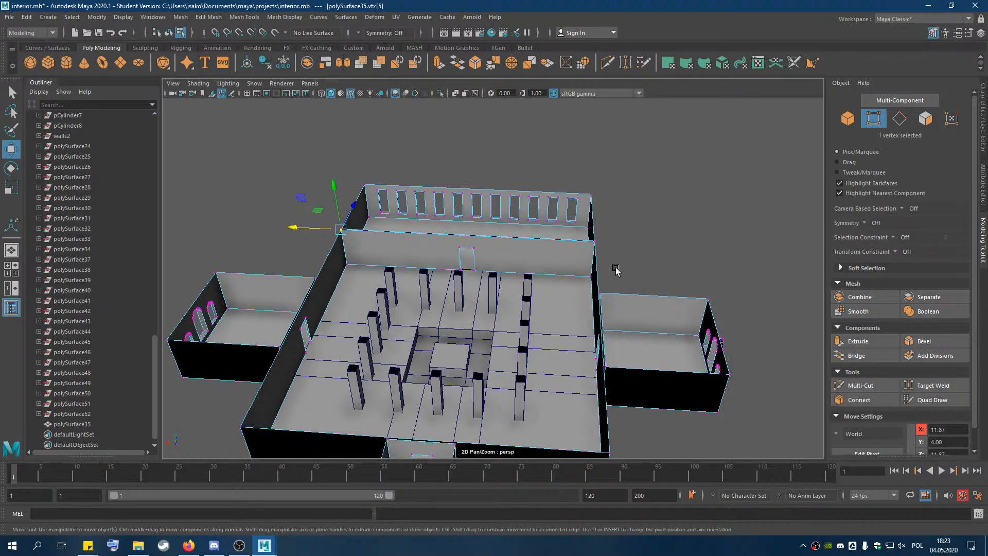
{"action": "left_click_drag", "start_coordinate": [664, 208], "coordinate": [624, 221], "text": "alt"}
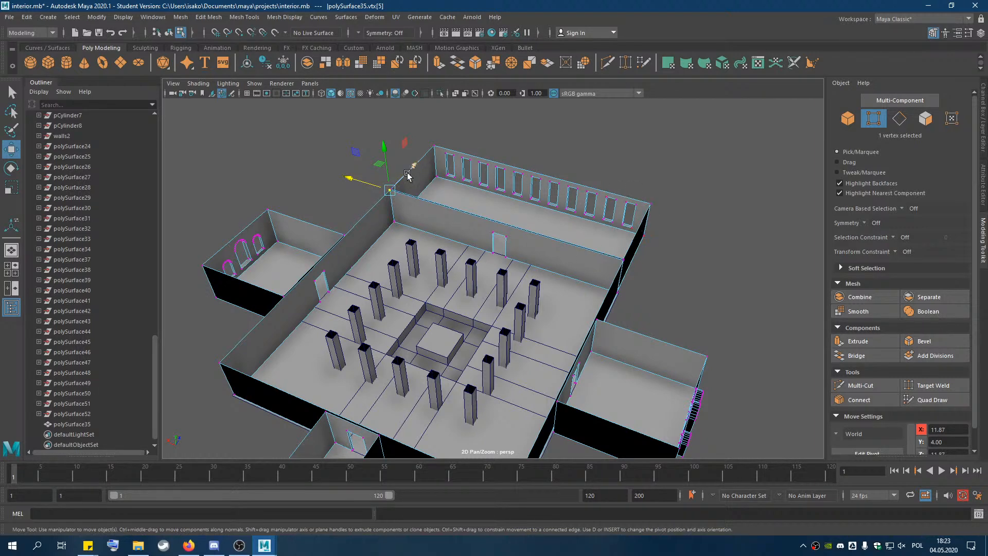
{"action": "left_click_drag", "start_coordinate": [555, 291], "coordinate": [423, 283], "text": "alt"}
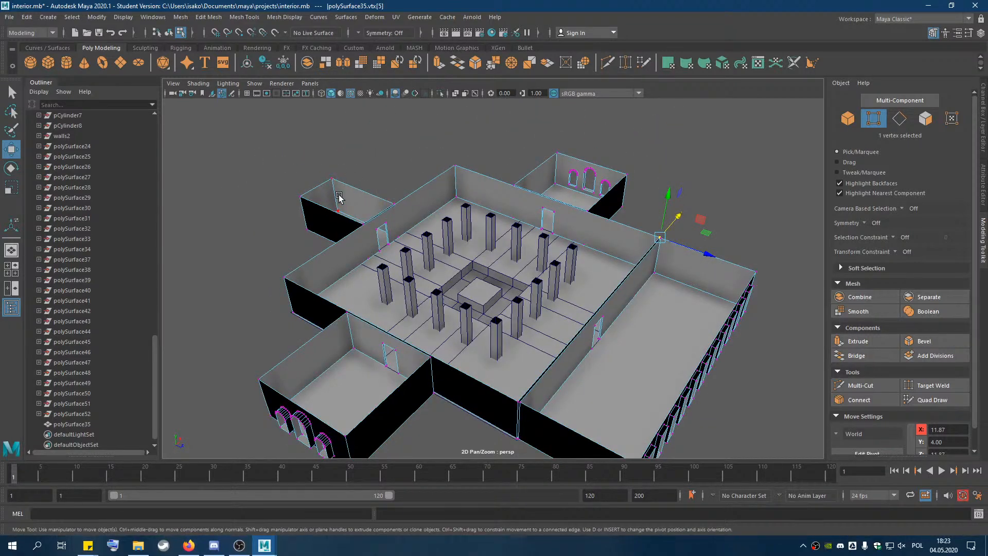
{"action": "left_click_drag", "start_coordinate": [473, 247], "coordinate": [399, 244], "text": "alt"}
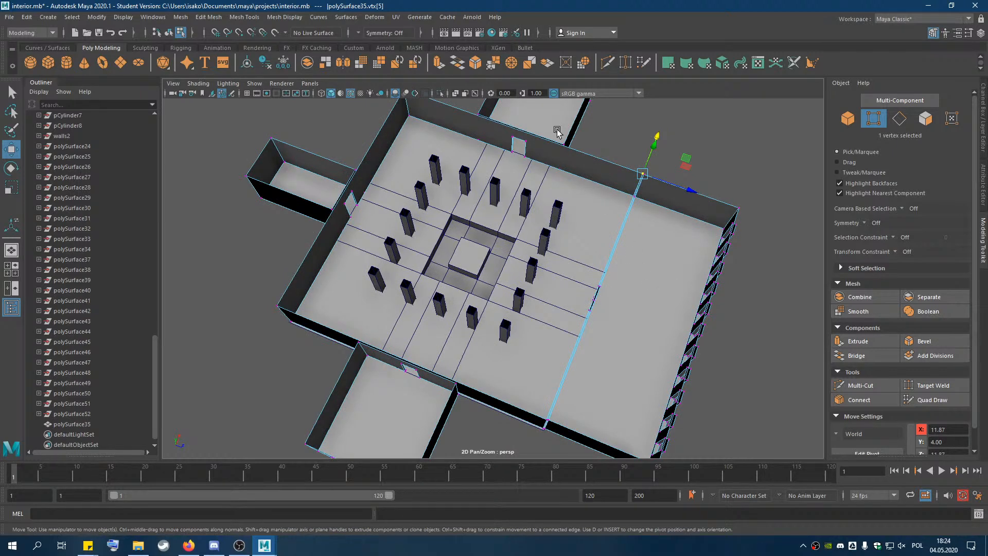
{"action": "left_click_drag", "start_coordinate": [342, 221], "coordinate": [401, 227], "text": "alt"}
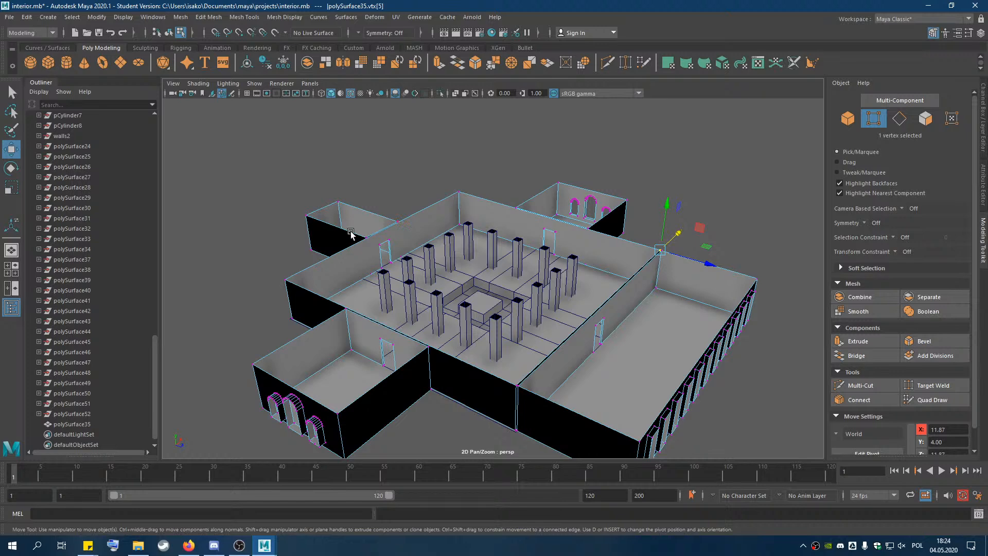
{"action": "left_click_drag", "start_coordinate": [659, 292], "coordinate": [638, 289], "text": "alt"}
Rename the combined polySurface35 wall mesh as walls.
{"action": "left_click", "coordinate": [847, 118]}
{"action": "left_click", "coordinate": [660, 209]}
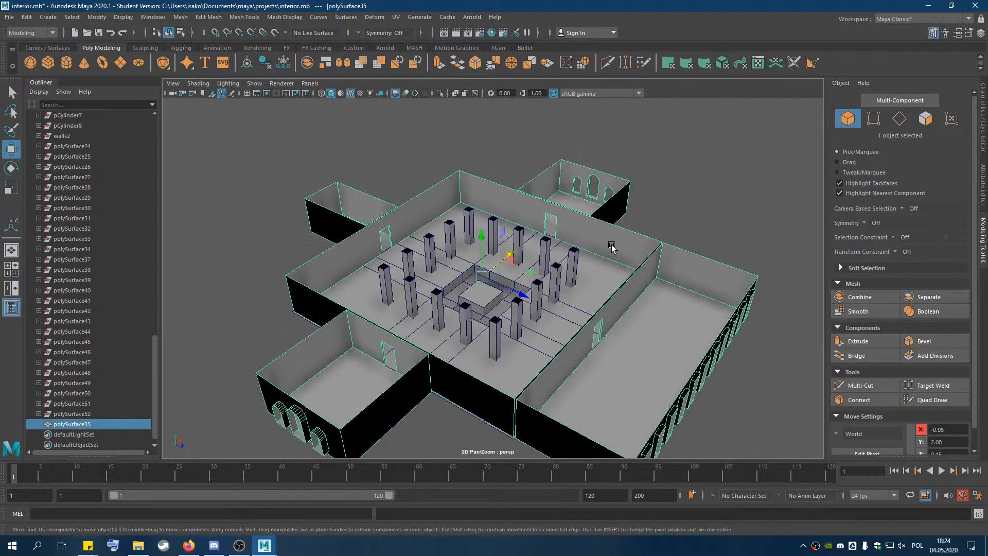
{"action": "left_click", "coordinate": [89, 424]}
{"action": "double_click", "coordinate": [89, 424]}
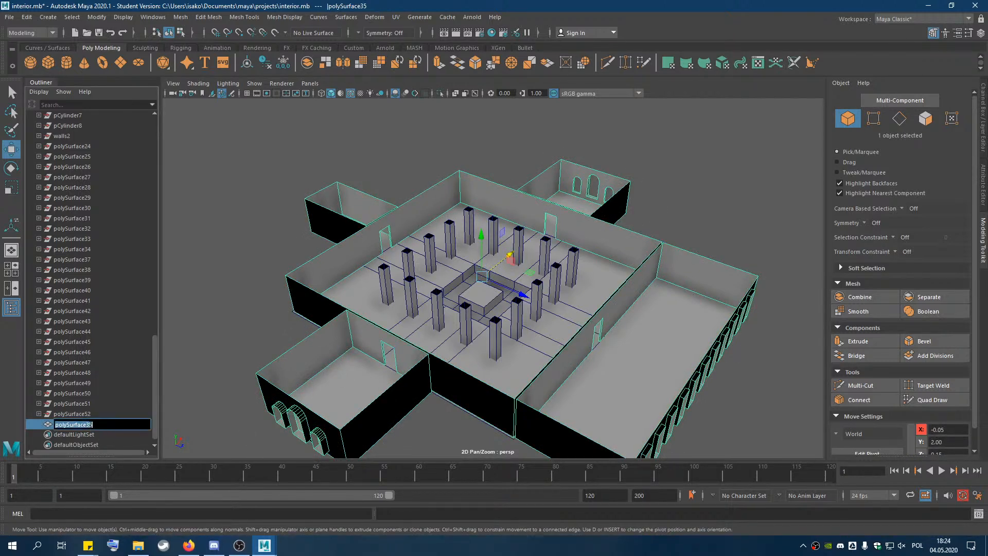
{"action": "type", "text": "walls"}
{"action": "key", "text": "Return"}
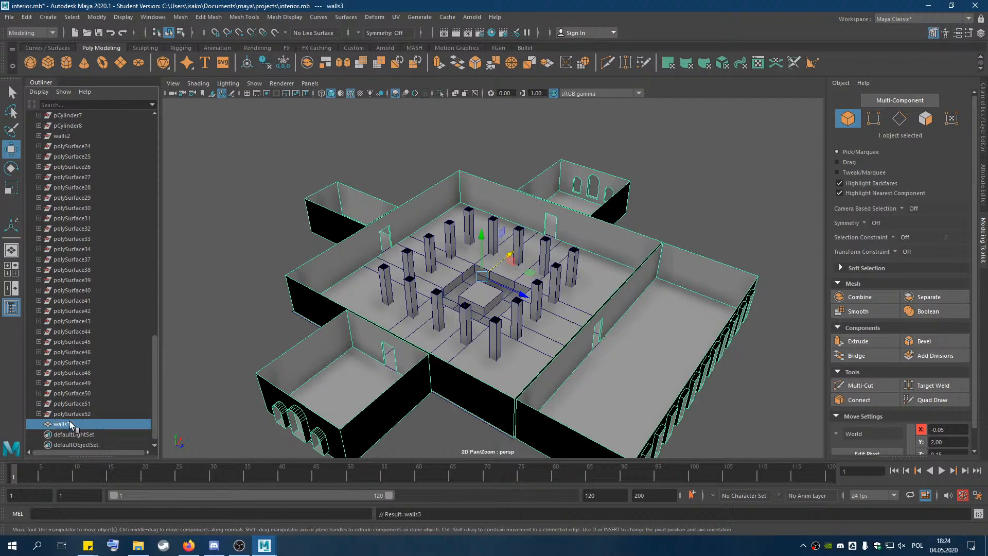
Try to delete all leftover entries from walls through polySurface52 in the Outliner, then select walls3.
{"action": "scroll", "coordinate": [73, 415], "scroll_direction": "up", "scroll_amount": 10}
{"action": "left_click", "coordinate": [64, 322]}
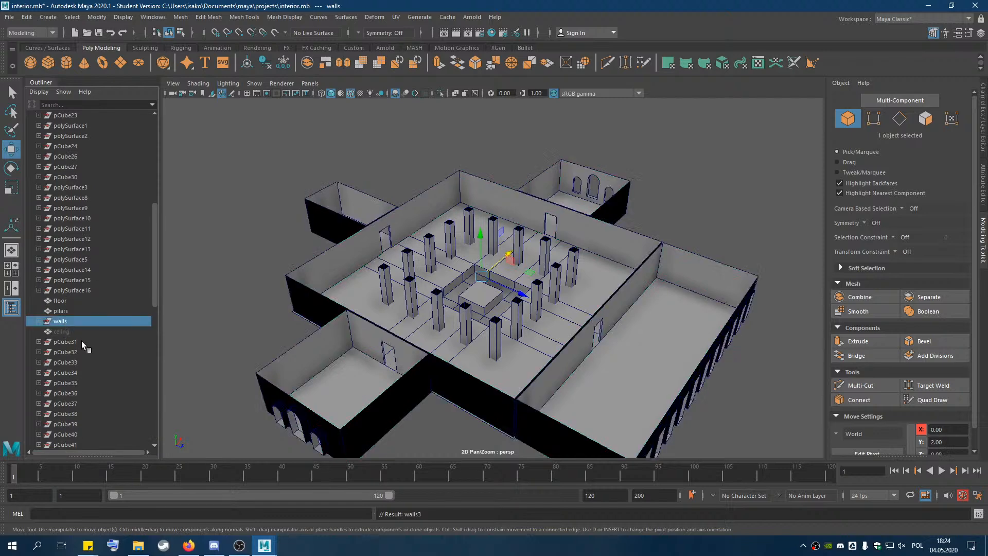
{"action": "scroll", "coordinate": [82, 339], "scroll_direction": "down", "scroll_amount": 10}
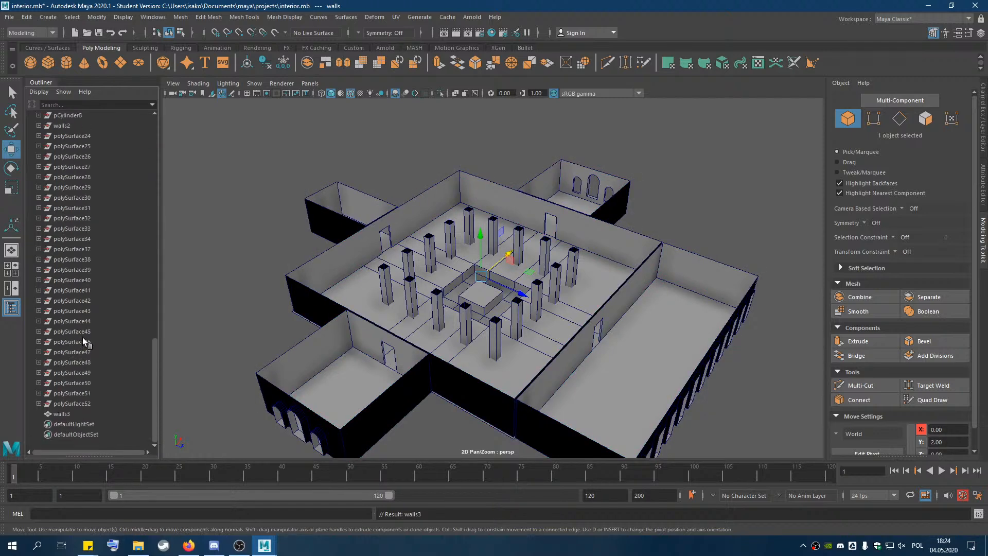
{"action": "left_click", "coordinate": [82, 405], "text": "shift"}
{"action": "key", "text": "Delete"}
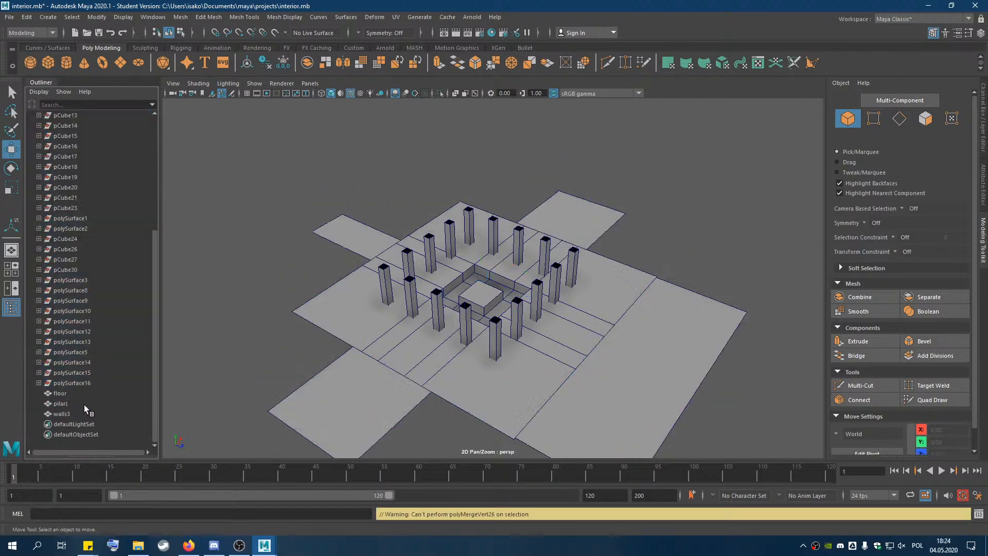
{"action": "left_click", "coordinate": [65, 413]}
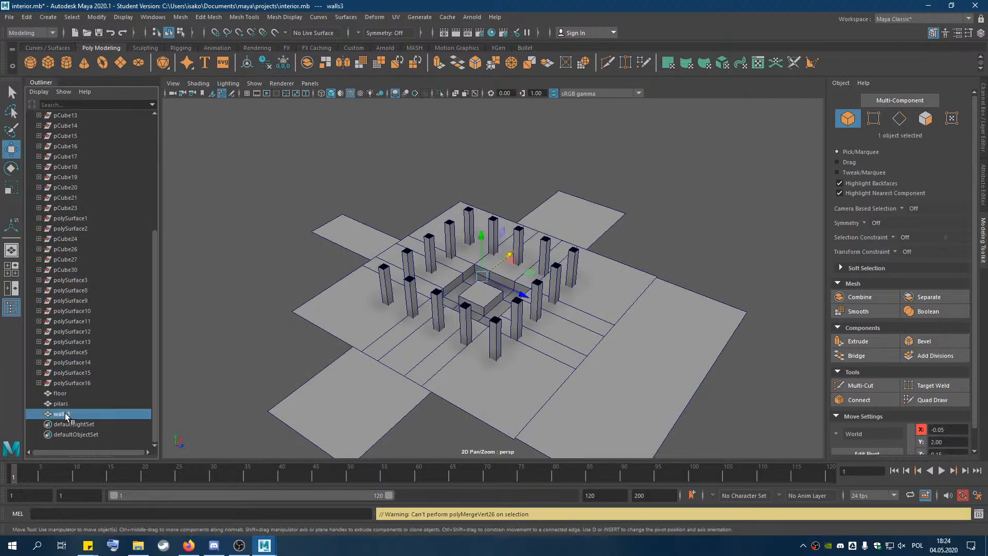
Undo the deletion of the leftover Outliner entries and select the walls3 mesh again.
{"action": "key", "text": "ctrl+z"}
{"action": "key", "text": "ctrl+z"}
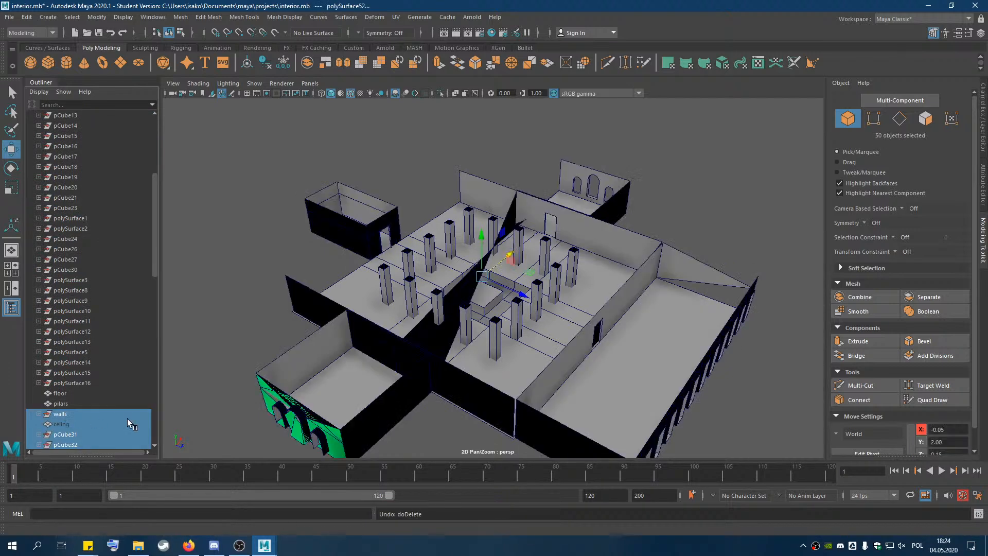
{"action": "scroll", "coordinate": [123, 417], "scroll_direction": "down", "scroll_amount": 10}
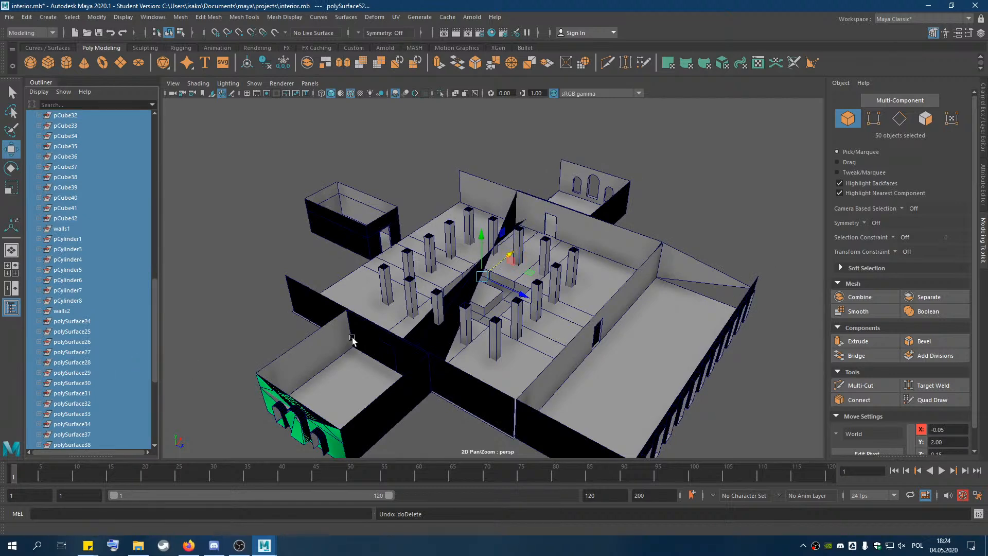
{"action": "scroll", "coordinate": [437, 351], "scroll_direction": "down", "scroll_amount": 3}
{"action": "scroll", "coordinate": [438, 351], "scroll_direction": "up", "scroll_amount": 3}
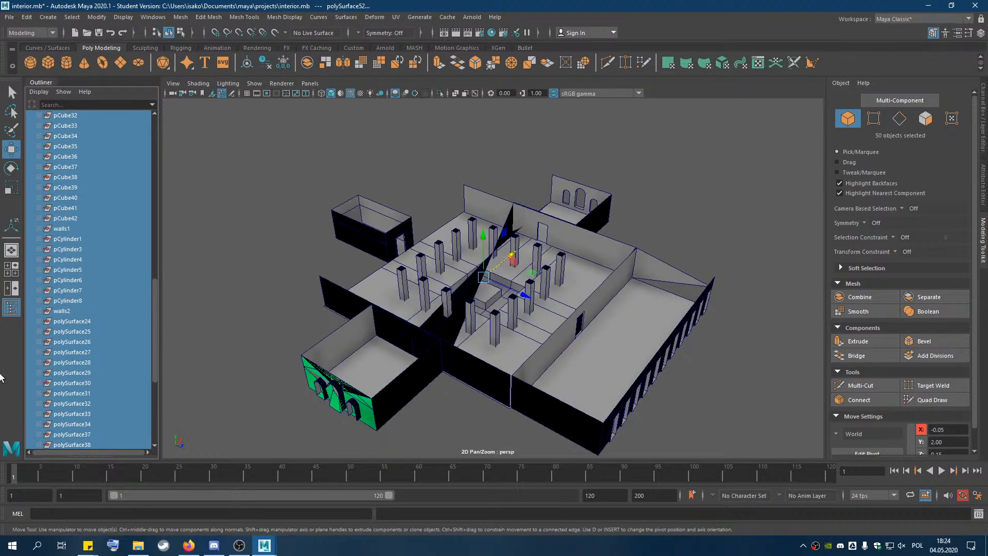
{"action": "scroll", "coordinate": [87, 355], "scroll_direction": "down", "scroll_amount": 6}
{"action": "left_click", "coordinate": [81, 413]}
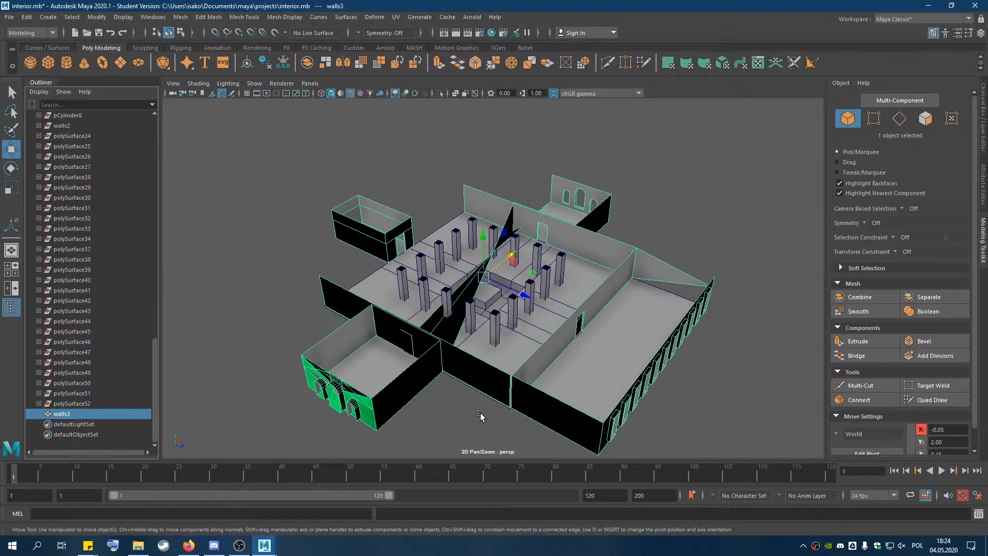
Undo the renaming of the combined wall mesh and the vertex merge on the main hall wall.
{"action": "key", "text": "ctrl+z"}
{"action": "key", "text": "ctrl+z"}
{"action": "key", "text": "ctrl+z"}
{"action": "key", "text": "ctrl+z"}
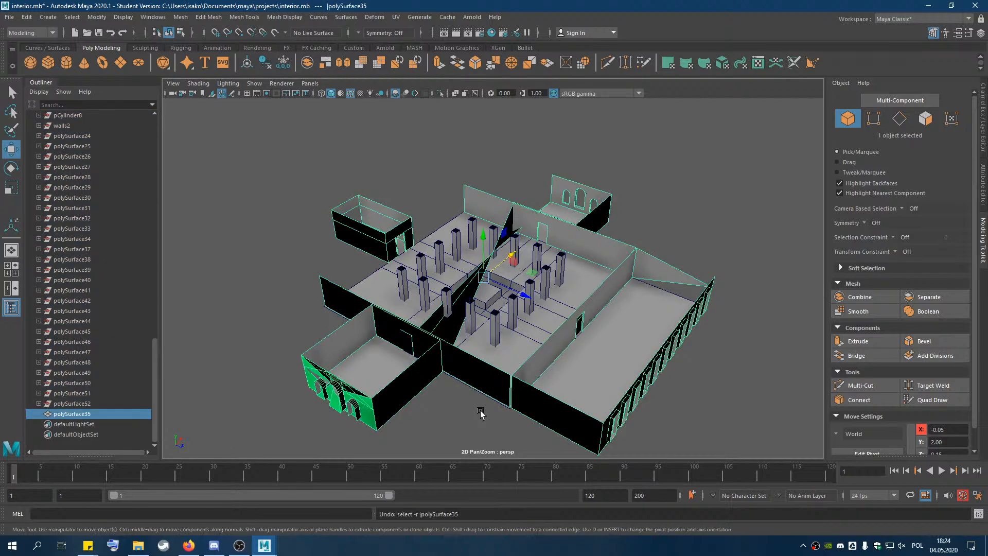
{"action": "key", "text": "ctrl+z"}
{"action": "key", "text": "ctrl+z"}
{"action": "key", "text": "ctrl+z"}
{"action": "key", "text": "ctrl+z"}
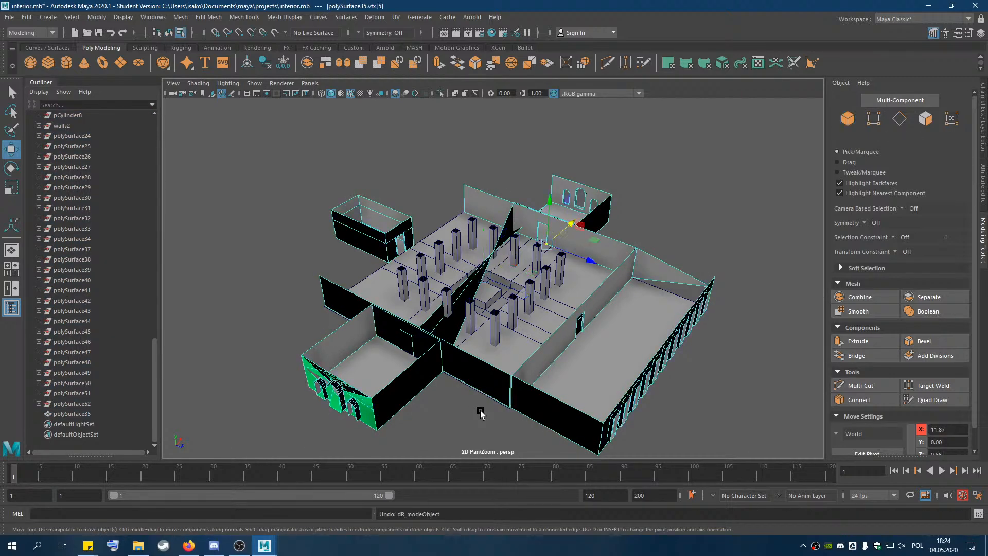
{"action": "key", "text": "ctrl+z"}
{"action": "key", "text": "ctrl+z"}
{"action": "key", "text": "ctrl+z"}
{"action": "key", "text": "ctrl+z"}
{"action": "key", "text": "ctrl+z"}
{"action": "key", "text": "ctrl+z"}
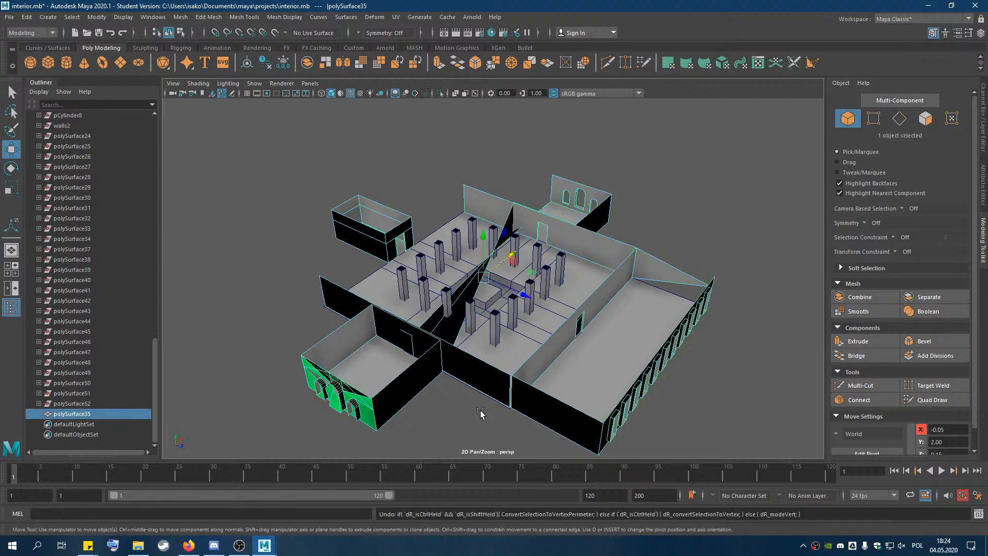
Undo the combining of the main hall's wall mesh with the polySurface52 wall mesh.
{"action": "key", "text": "ctrl+z"}
{"action": "key", "text": "ctrl+z"}
{"action": "key", "text": "ctrl+z"}
{"action": "key", "text": "ctrl+z"}
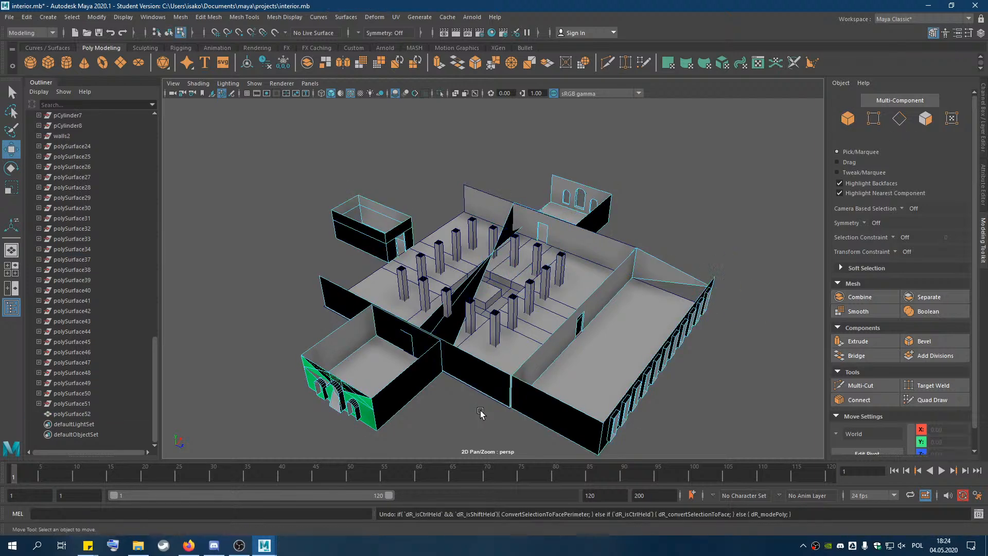
Check the polySurface52 mesh and the expanded walls2 group, moving walls2 about 19.59 units along Z and undoing the move.
{"action": "mouse_move", "coordinate": [481, 386]}
{"action": "left_mouse_down", "text": "alt"}
{"action": "mouse_move", "coordinate": [567, 345]}
{"action": "mouse_move", "coordinate": [669, 379]}
{"action": "mouse_move", "coordinate": [657, 419]}
{"action": "mouse_move", "coordinate": [626, 386]}
{"action": "mouse_move", "coordinate": [496, 379]}
{"action": "left_mouse_up", "text": "alt"}
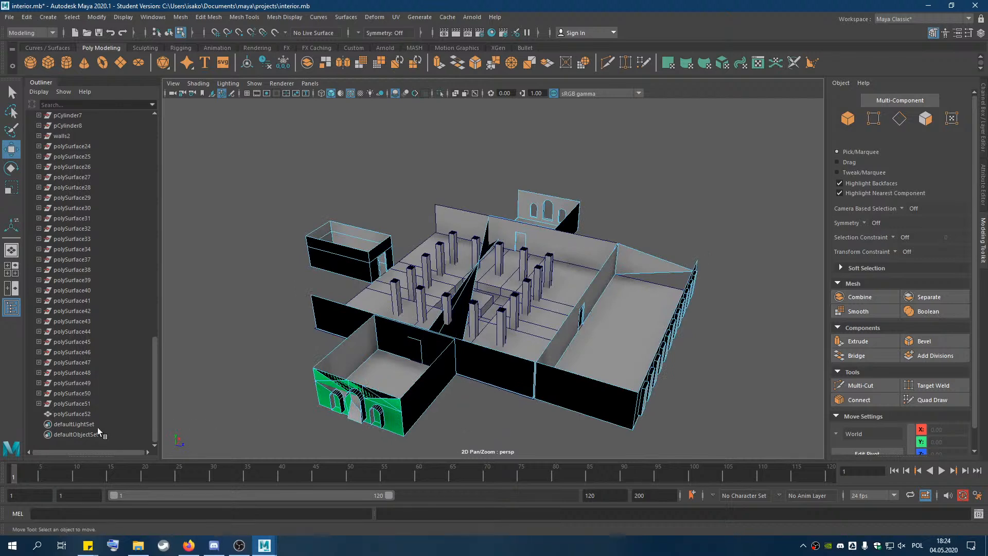
{"action": "left_click", "coordinate": [67, 415]}
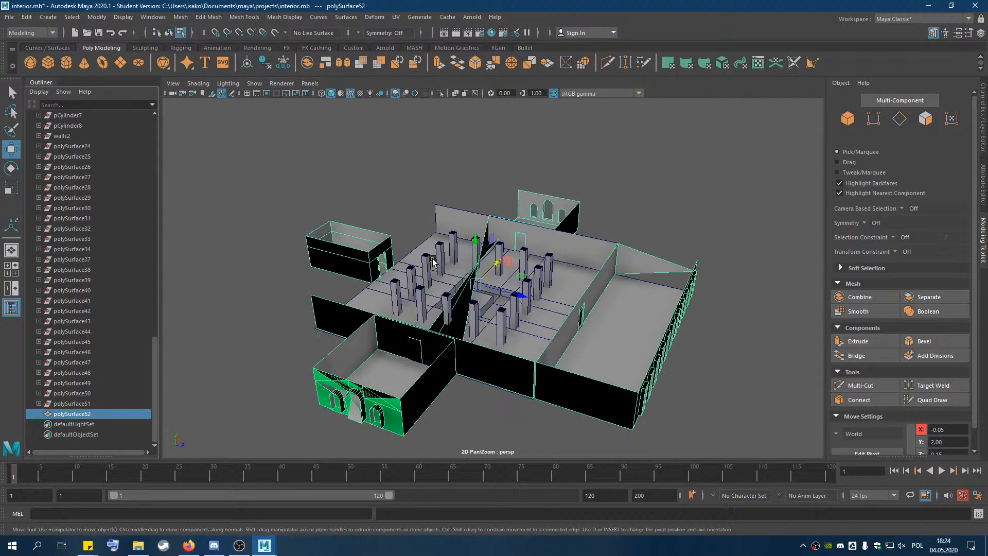
{"action": "left_click", "coordinate": [64, 136]}
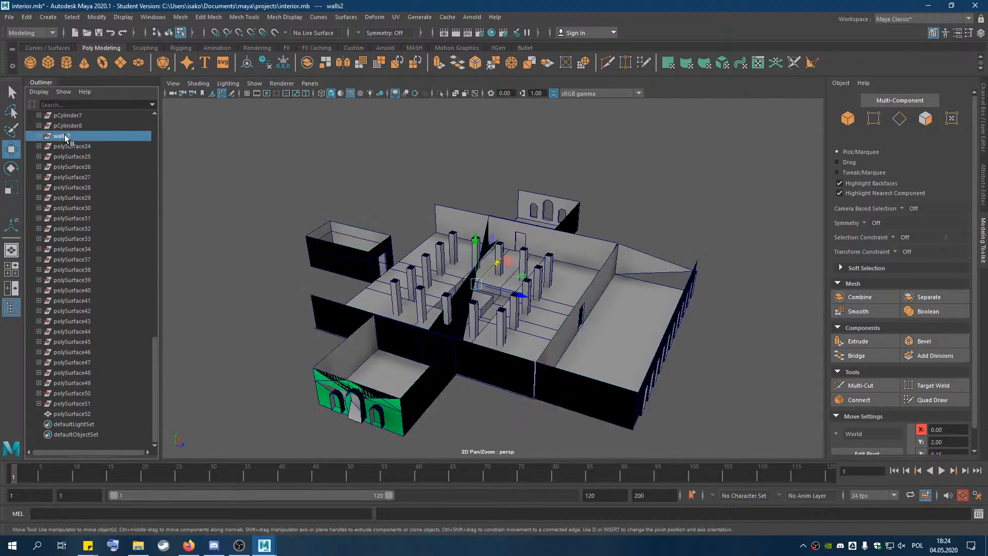
{"action": "left_click", "coordinate": [39, 136]}
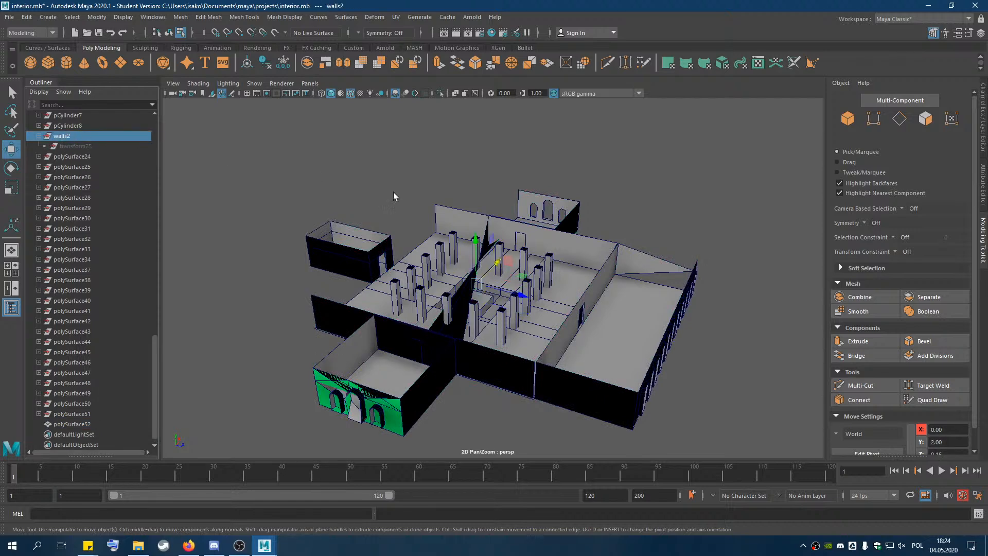
{"action": "left_click_drag", "start_coordinate": [515, 296], "coordinate": [705, 359]}
{"action": "key", "text": "ctrl+z"}
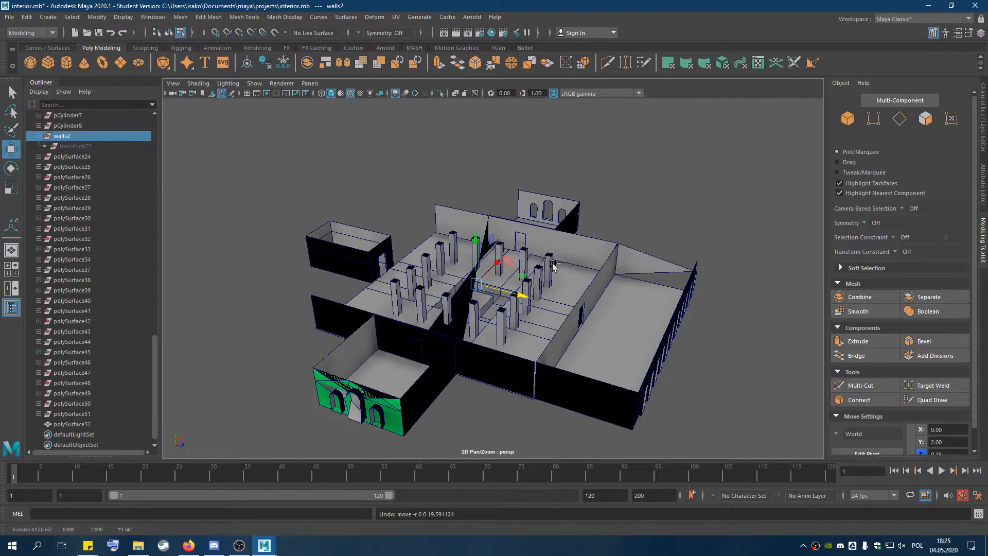
Undo further back through the earlier selections and edits on the polySurface52 wall mesh.
{"action": "key", "text": "ctrl+z"}
{"action": "key", "text": "ctrl+z"}
{"action": "key", "text": "ctrl+z"}
{"action": "key", "text": "ctrl+z"}
{"action": "key", "text": "ctrl+z"}
{"action": "key", "text": "ctrl+z"}
{"action": "key", "text": "ctrl+z"}
{"action": "key", "text": "ctrl+z"}
{"action": "key", "text": "ctrl+z"}
{"action": "key", "text": "ctrl+z"}
{"action": "key", "text": "ctrl+z"}
{"action": "key", "text": "ctrl+z"}
{"action": "key", "text": "ctrl+z"}
{"action": "key", "text": "ctrl+z"}
{"action": "key", "text": "ctrl+z"}
{"action": "key", "text": "ctrl+z"}
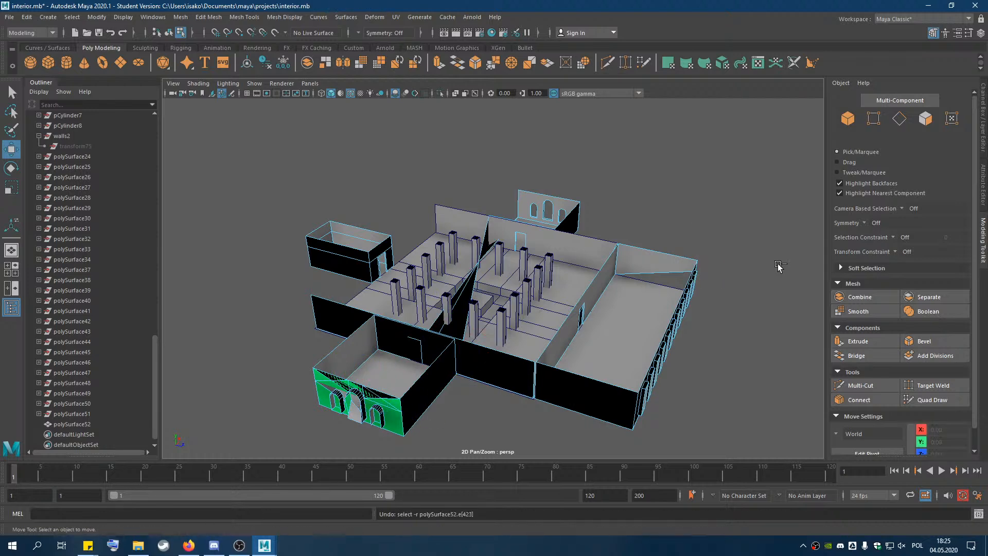
{"action": "left_click_drag", "start_coordinate": [772, 271], "coordinate": [579, 300], "text": "alt"}
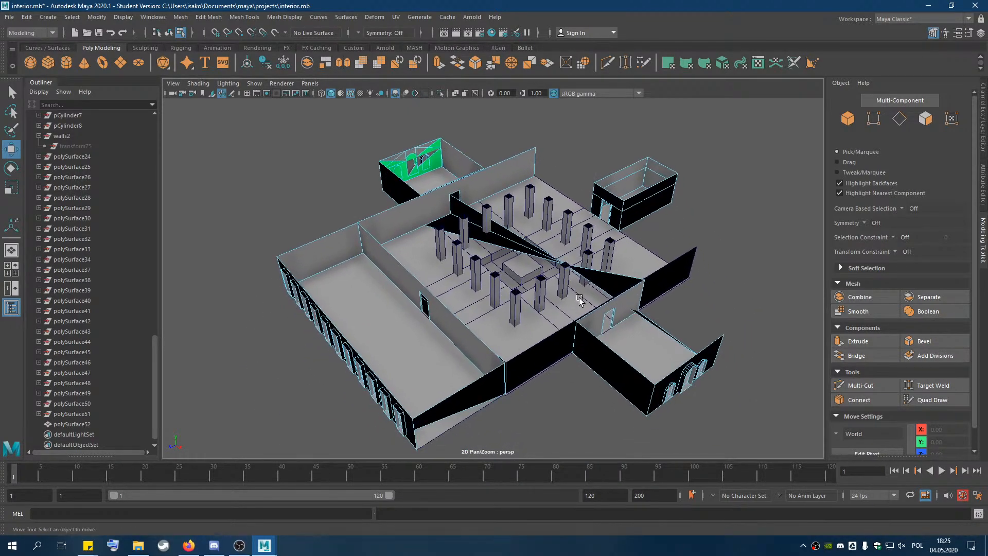
Redo the undone vertex selections and deletions on the polySurface52 wall mesh.
{"action": "key", "text": "shift+z"}
{"action": "key", "text": "shift+z"}
{"action": "key", "text": "shift+z"}
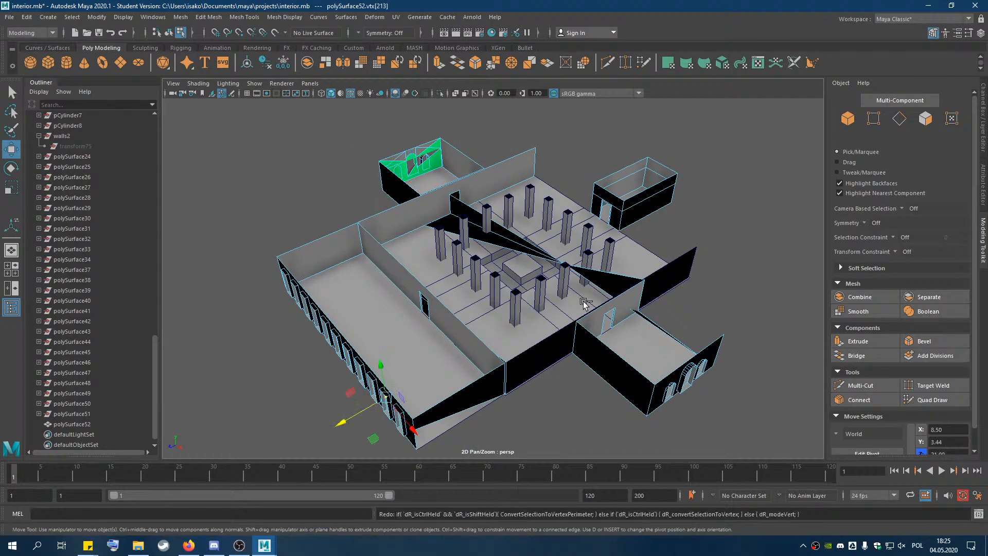
{"action": "key", "text": "shift+z"}
{"action": "key", "text": "shift+z"}
{"action": "key", "text": "shift+z"}
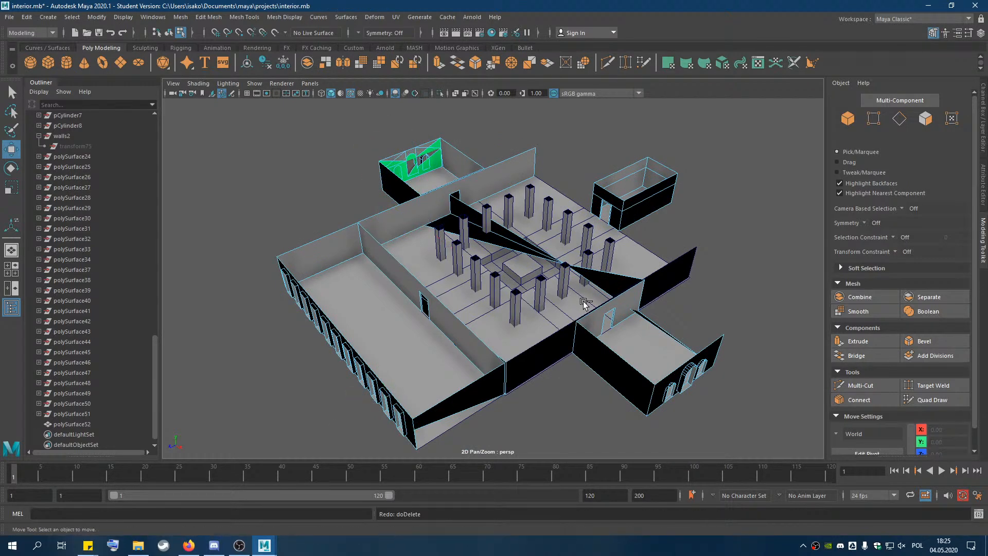
{"action": "key", "text": "shift+z"}
{"action": "key", "text": "shift+z"}
{"action": "key", "text": "shift+z"}
{"action": "key", "text": "shift+z"}
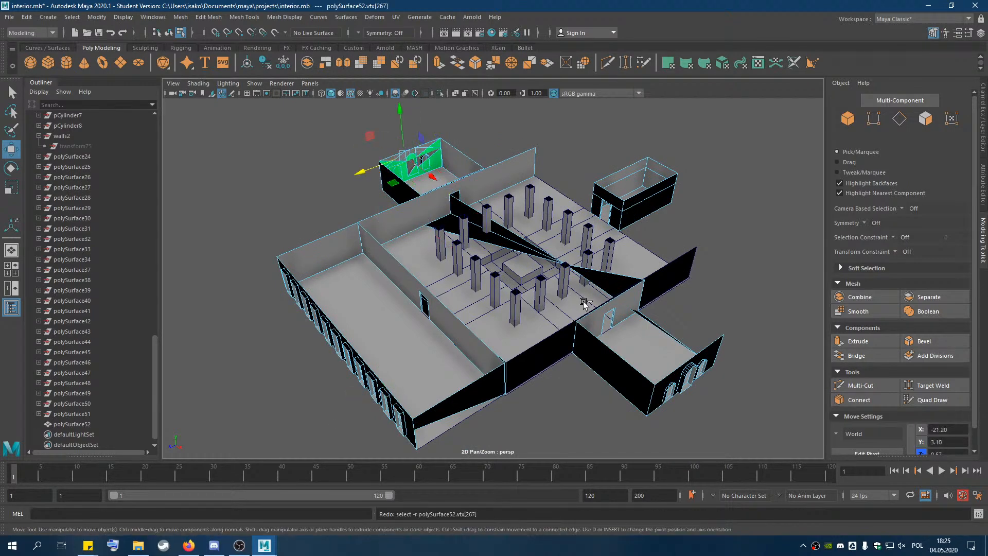
{"action": "key", "text": "shift+z"}
{"action": "key", "text": "shift+z"}
{"action": "key", "text": "shift+z"}
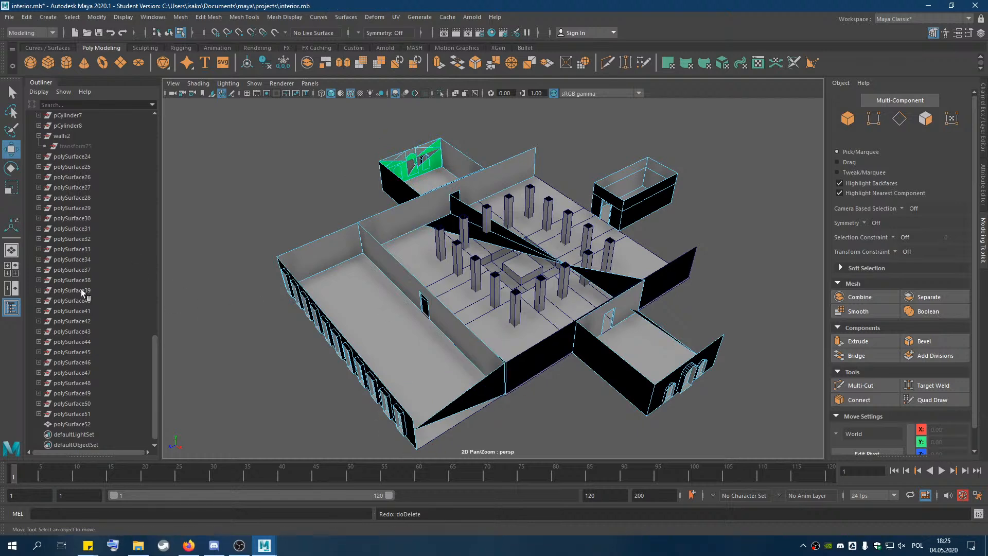
Check which geometry belongs to the polySurface38, walls, pilars and floor objects in the scene.
{"action": "left_click", "coordinate": [69, 280]}
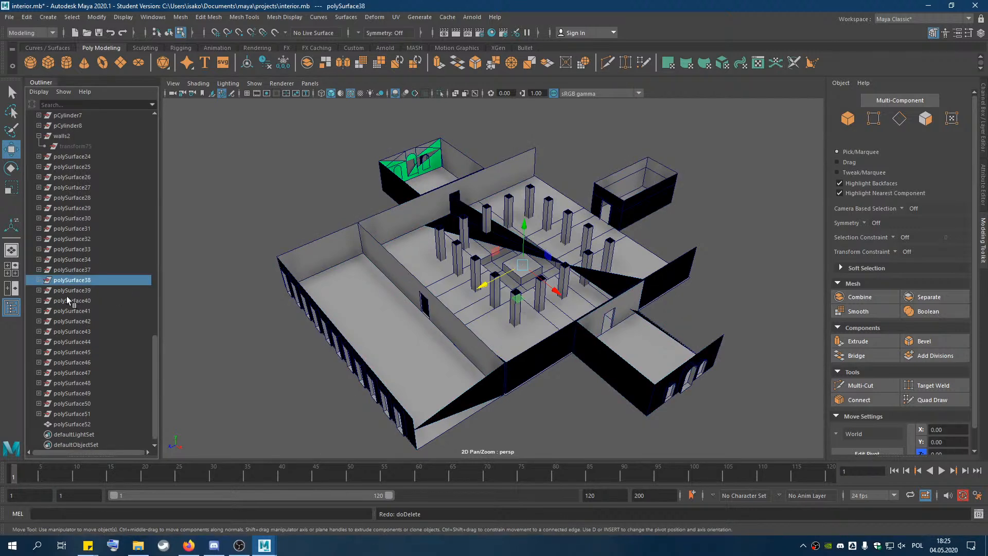
{"action": "scroll", "coordinate": [79, 307], "scroll_direction": "up", "scroll_amount": 8}
{"action": "scroll", "coordinate": [79, 309], "scroll_direction": "up", "scroll_amount": 5}
{"action": "left_click", "coordinate": [60, 321]}
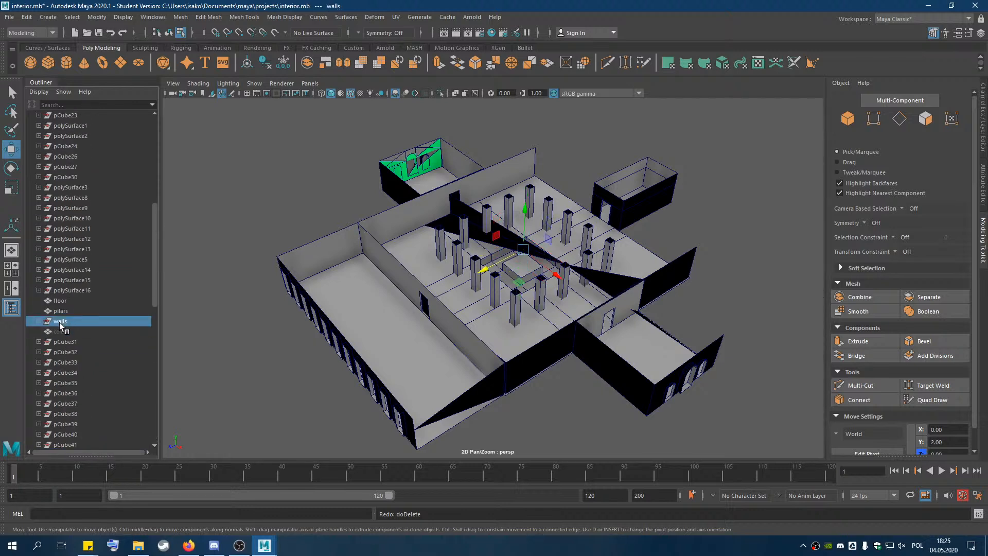
{"action": "left_click", "coordinate": [60, 311]}
{"action": "left_click", "coordinate": [59, 300]}
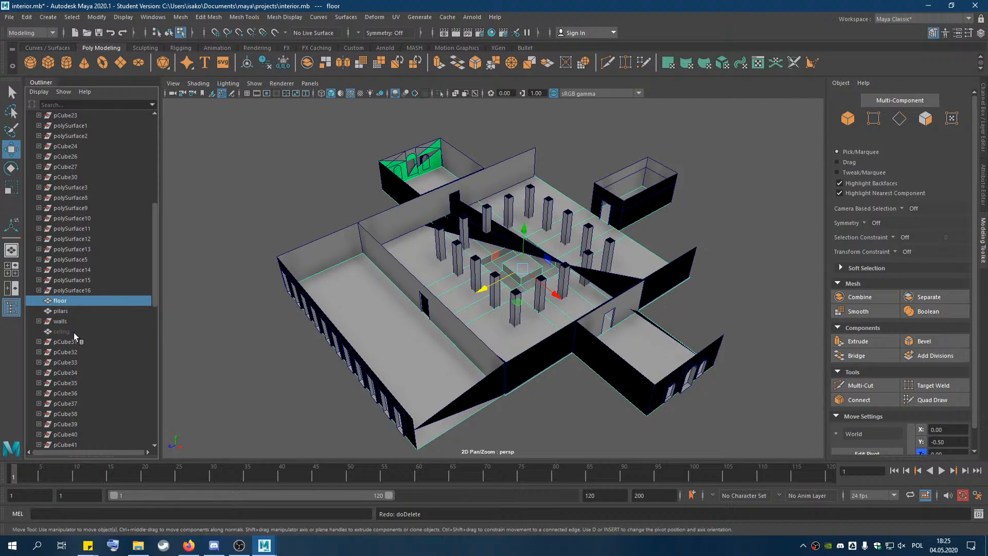
{"action": "scroll", "coordinate": [72, 330], "scroll_direction": "up", "scroll_amount": 8}
{"action": "scroll", "coordinate": [80, 365], "scroll_direction": "up", "scroll_amount": 1}
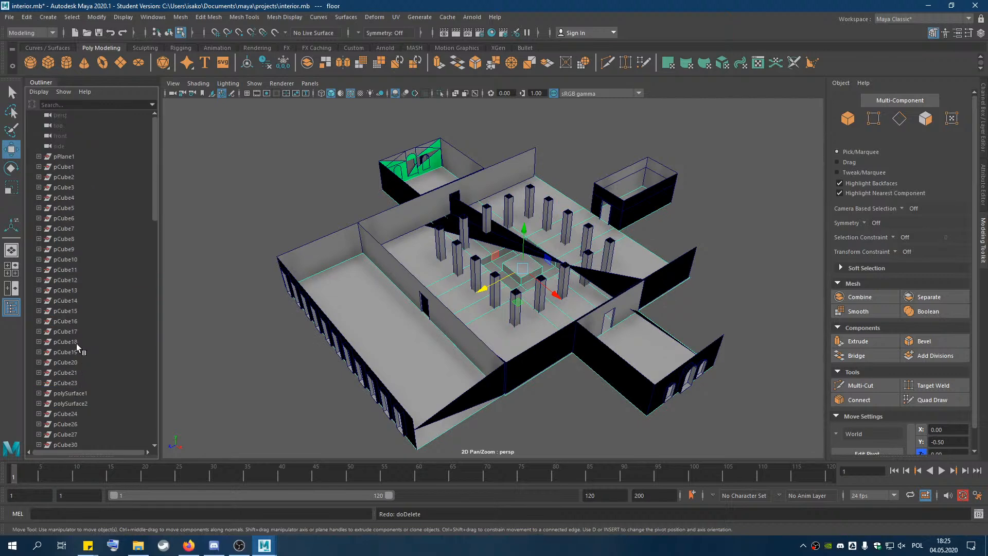
Check the contents of the pPlane1 group and collapse the walls2 group.
{"action": "left_click", "coordinate": [51, 156]}
{"action": "left_click", "coordinate": [38, 157]}
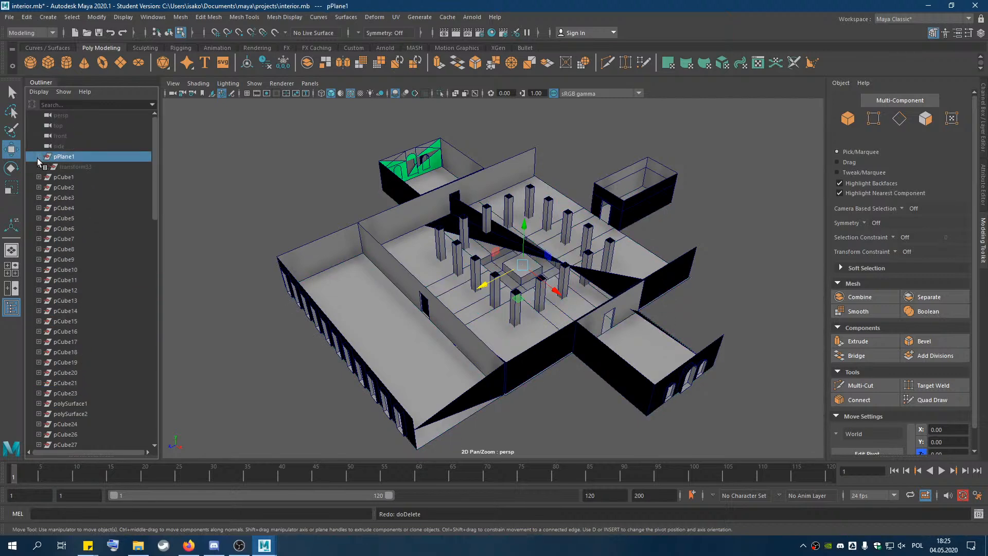
{"action": "scroll", "coordinate": [78, 252], "scroll_direction": "down", "scroll_amount": 12}
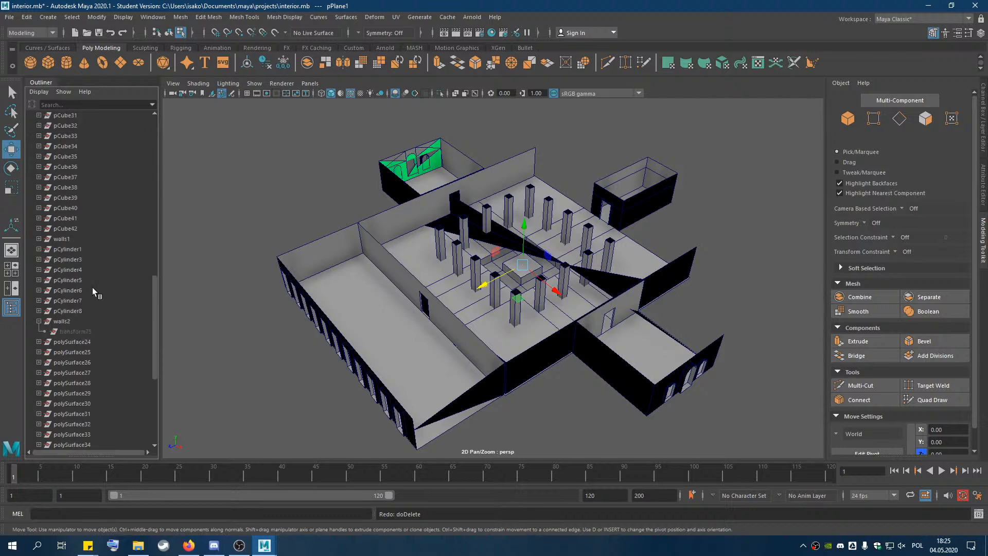
{"action": "left_click", "coordinate": [39, 320]}
{"action": "scroll", "coordinate": [77, 337], "scroll_direction": "down", "scroll_amount": 6}
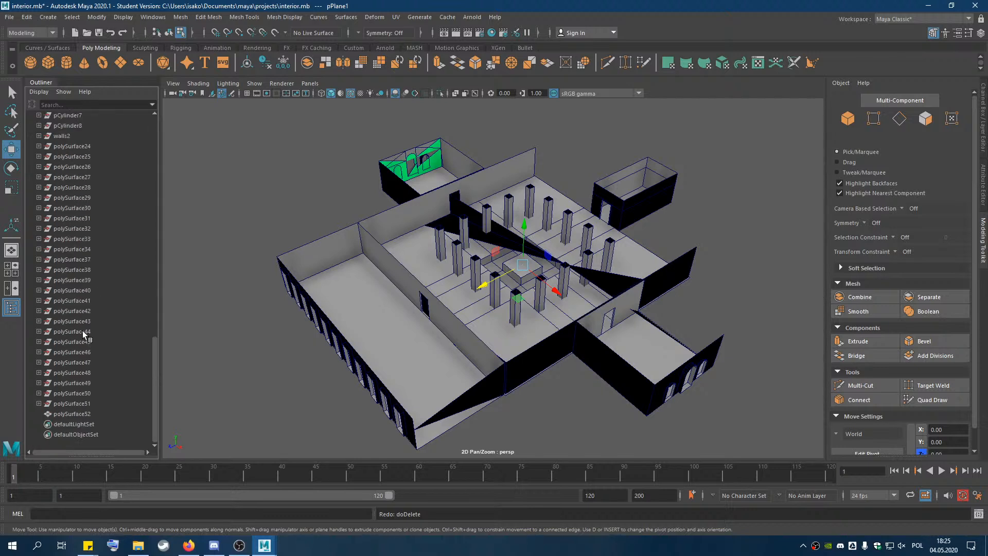
Select the polySurface52 mesh and examine its walls around the main hall and side rooms.
{"action": "left_click", "coordinate": [64, 414]}
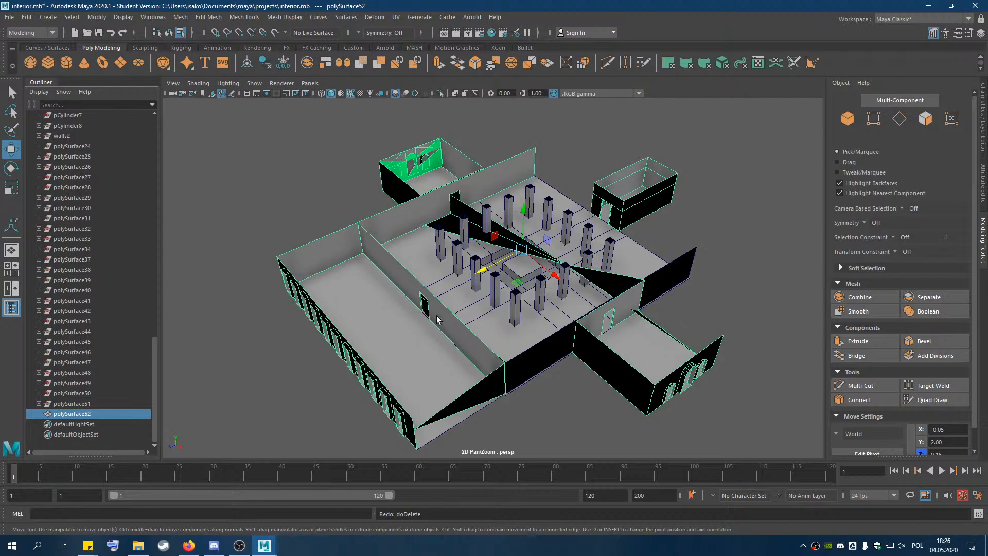
{"action": "left_click_drag", "start_coordinate": [469, 330], "coordinate": [421, 312], "text": "alt"}
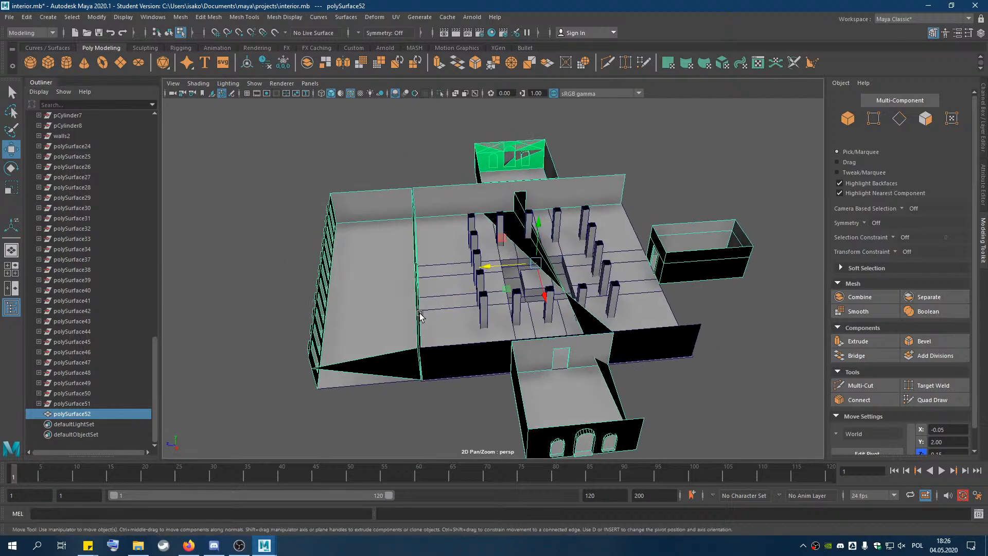
{"action": "middle_click_drag", "start_coordinate": [422, 312], "coordinate": [467, 271], "text": "alt"}
{"action": "scroll", "coordinate": [465, 330], "scroll_direction": "up", "scroll_amount": 5}
{"action": "left_click_drag", "start_coordinate": [477, 304], "coordinate": [545, 299], "text": "alt"}
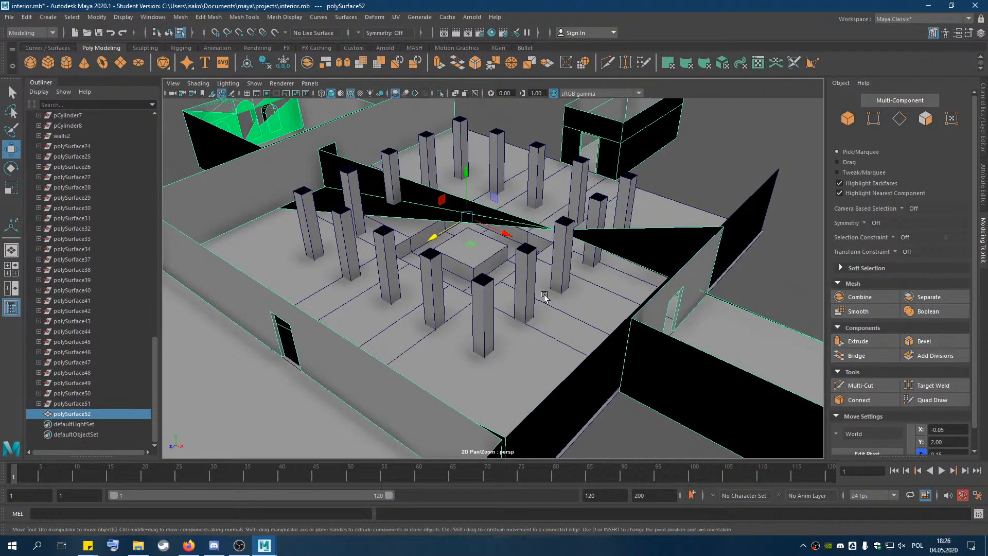
{"action": "scroll", "coordinate": [545, 298], "scroll_direction": "down", "scroll_amount": 8}
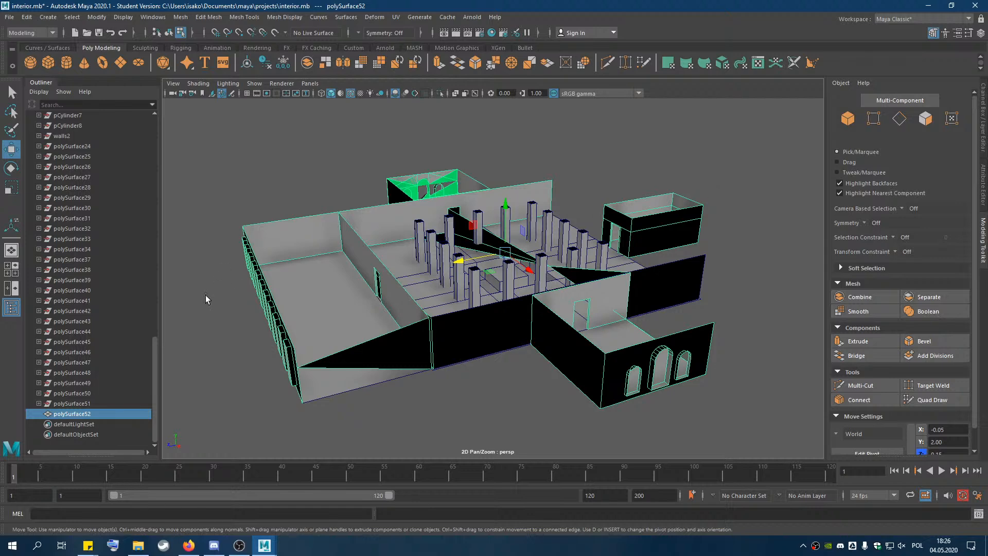
Check the polySurface41 and pPlane1 groups against the floor mesh, and view the whole interior from above.
{"action": "left_click", "coordinate": [63, 301]}
{"action": "scroll", "coordinate": [86, 360], "scroll_direction": "up", "scroll_amount": 15}
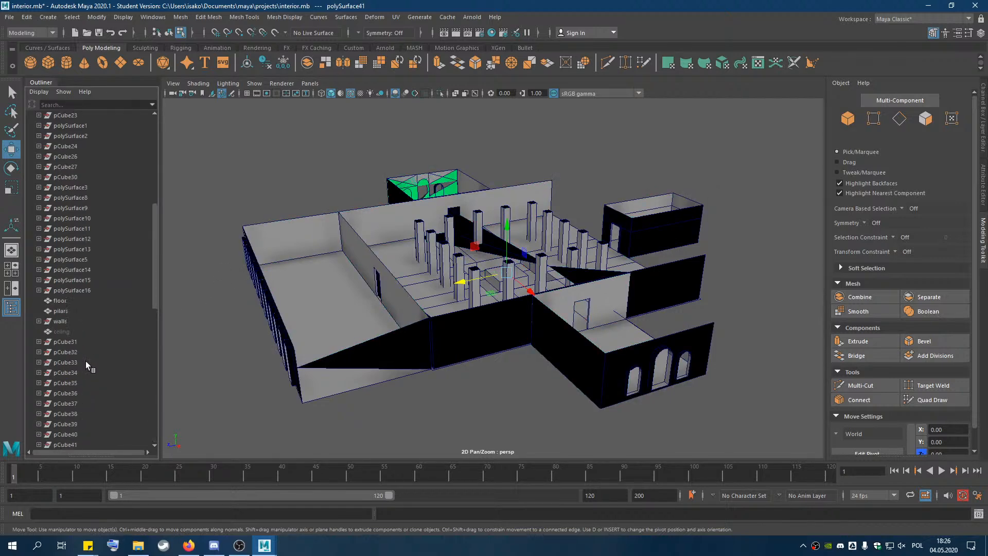
{"action": "left_click", "coordinate": [67, 156]}
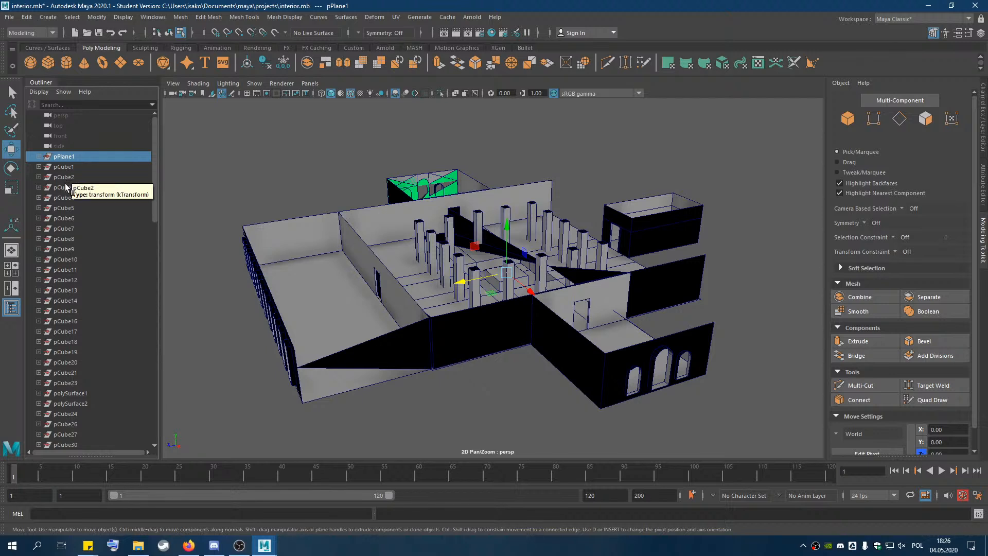
{"action": "scroll", "coordinate": [66, 203], "scroll_direction": "down", "scroll_amount": 15}
{"action": "scroll", "coordinate": [67, 216], "scroll_direction": "up", "scroll_amount": 10}
{"action": "left_click", "coordinate": [60, 220]}
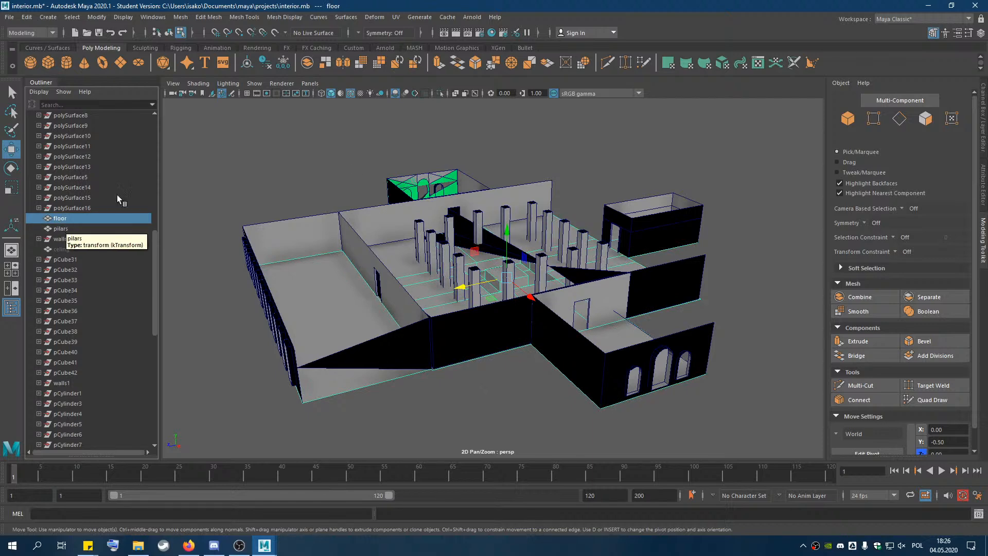
{"action": "left_click_drag", "start_coordinate": [647, 291], "coordinate": [679, 343], "text": "alt"}
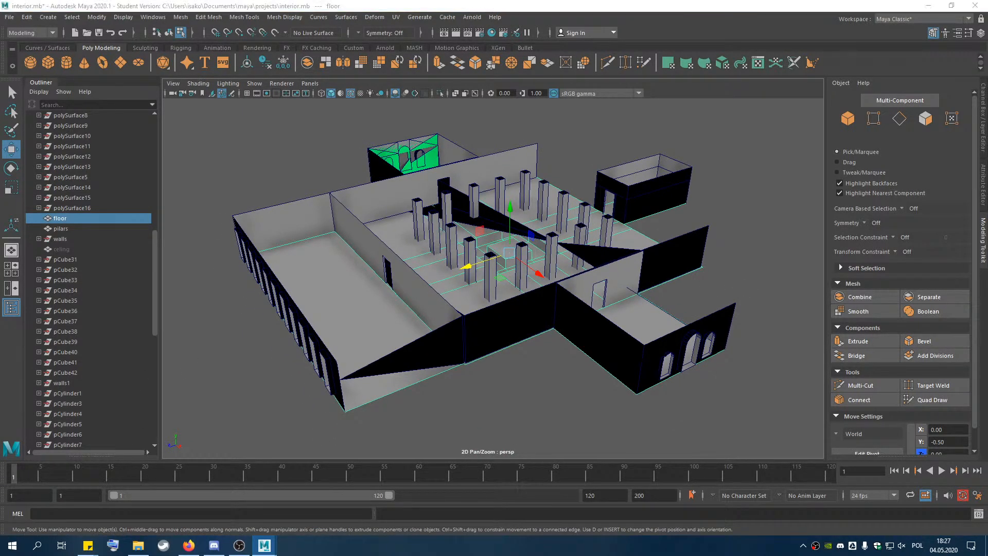
Switch to Firefox and skim the Unreal FBX Static Mesh Pipeline page's sections on collision, normal maps, triangulation and pivot point.
{"action": "left_click_drag", "start_coordinate": [419, 156], "coordinate": [229, 117]}
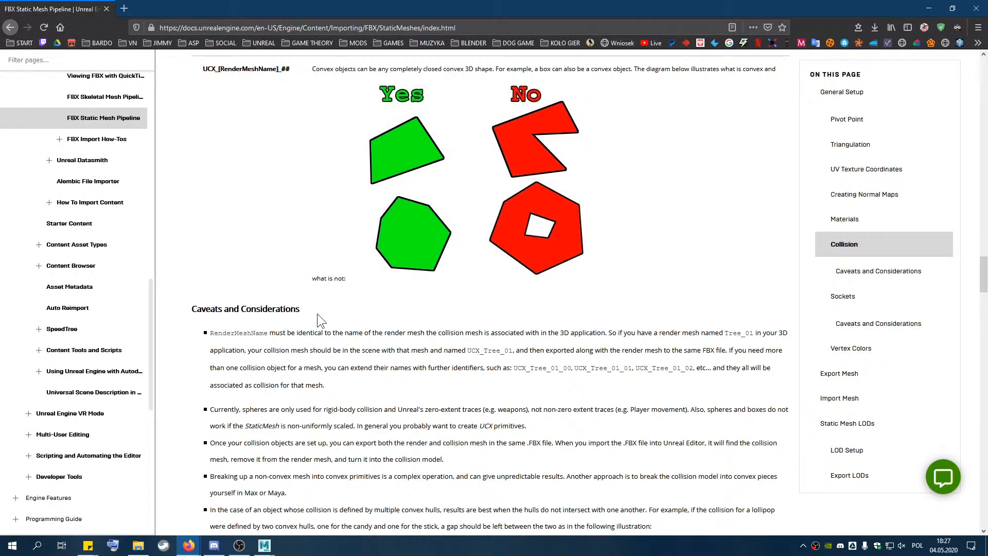
{"action": "scroll", "coordinate": [320, 317], "scroll_direction": "up", "scroll_amount": 15}
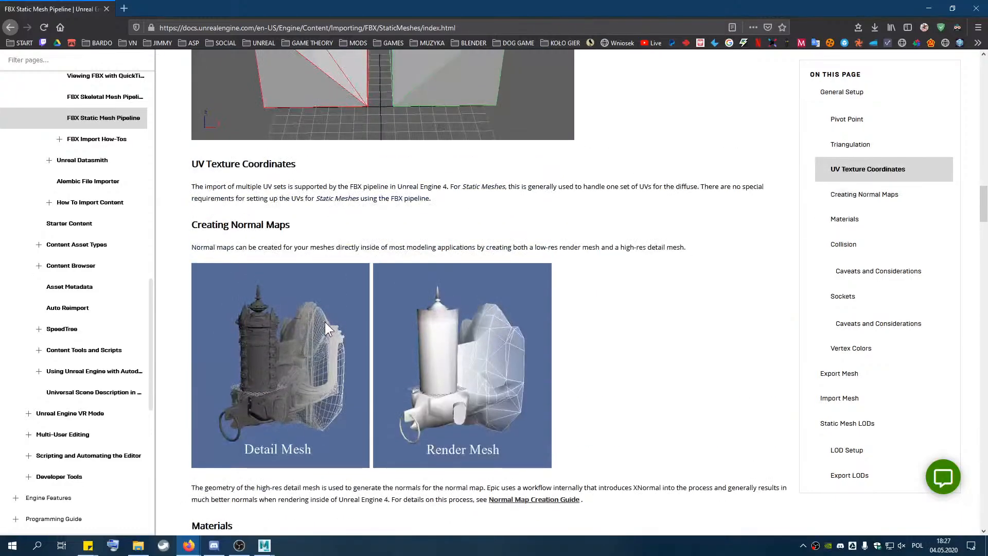
{"action": "scroll", "coordinate": [326, 322], "scroll_direction": "up", "scroll_amount": 8}
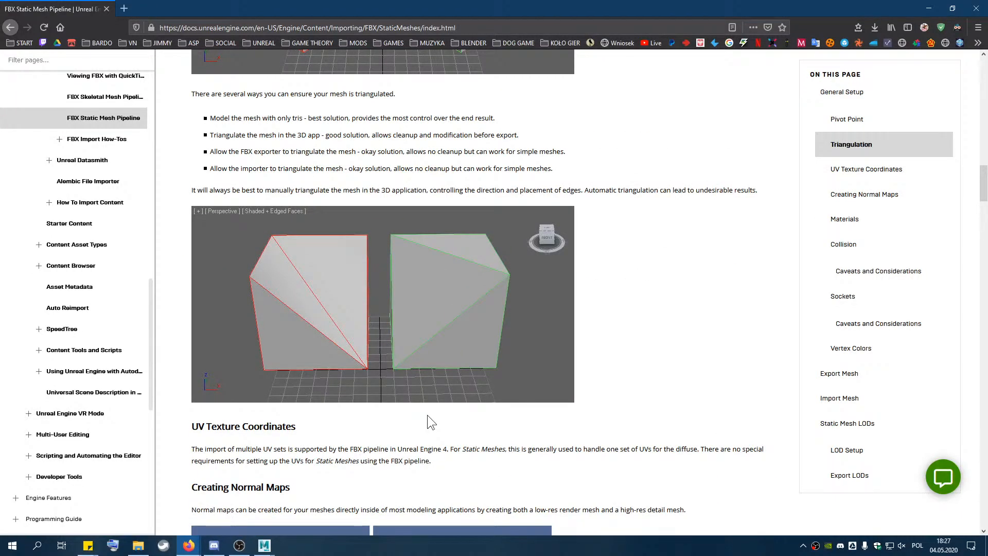
{"action": "scroll", "coordinate": [426, 415], "scroll_direction": "up", "scroll_amount": 8}
{"action": "scroll", "coordinate": [440, 401], "scroll_direction": "up", "scroll_amount": 20}
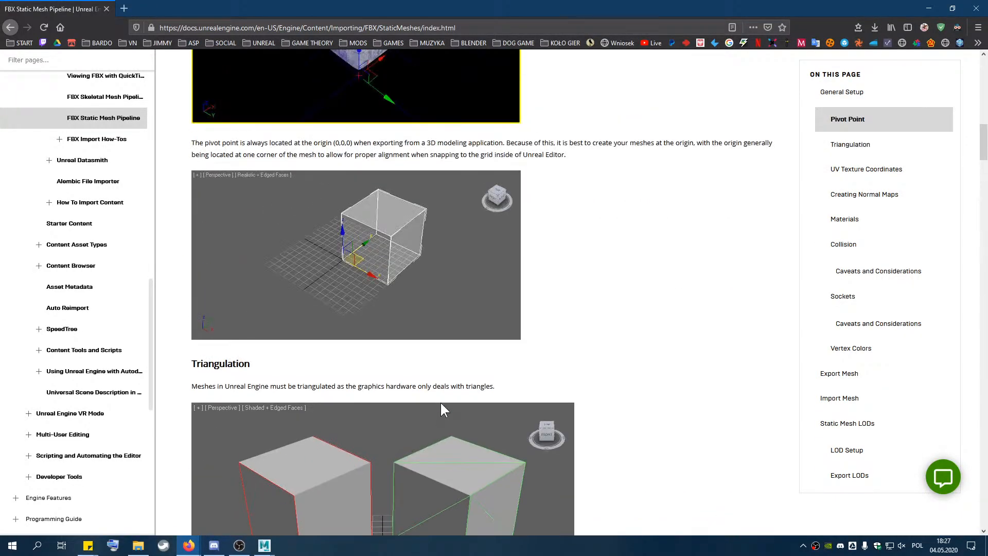
{"action": "scroll", "coordinate": [440, 402], "scroll_direction": "down", "scroll_amount": 20}
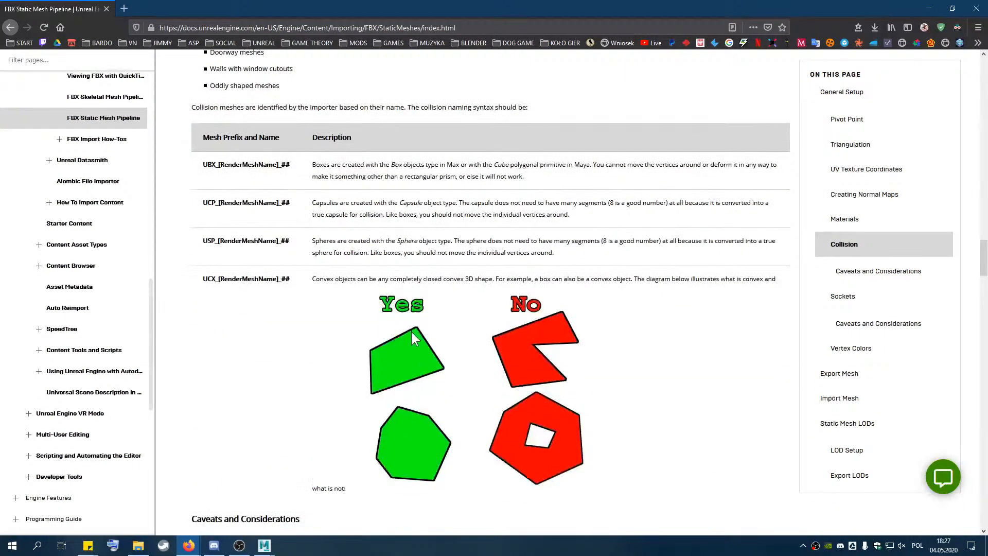
{"action": "scroll", "coordinate": [410, 331], "scroll_direction": "up", "scroll_amount": 10}
Point out the FBX Static Mesh Pipeline page title and go to the art tool choice above General Setup.
{"action": "left_click_drag", "start_coordinate": [983, 238], "coordinate": [986, 74]}
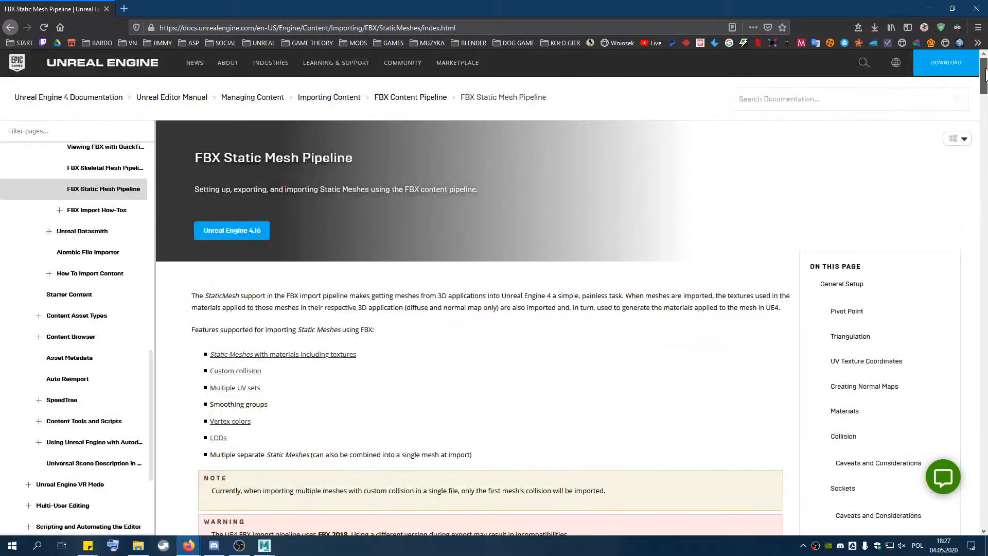
{"action": "left_click_drag", "start_coordinate": [187, 164], "coordinate": [354, 159]}
{"action": "left_click", "coordinate": [297, 150]}
{"action": "scroll", "coordinate": [575, 328], "scroll_direction": "down", "scroll_amount": 5}
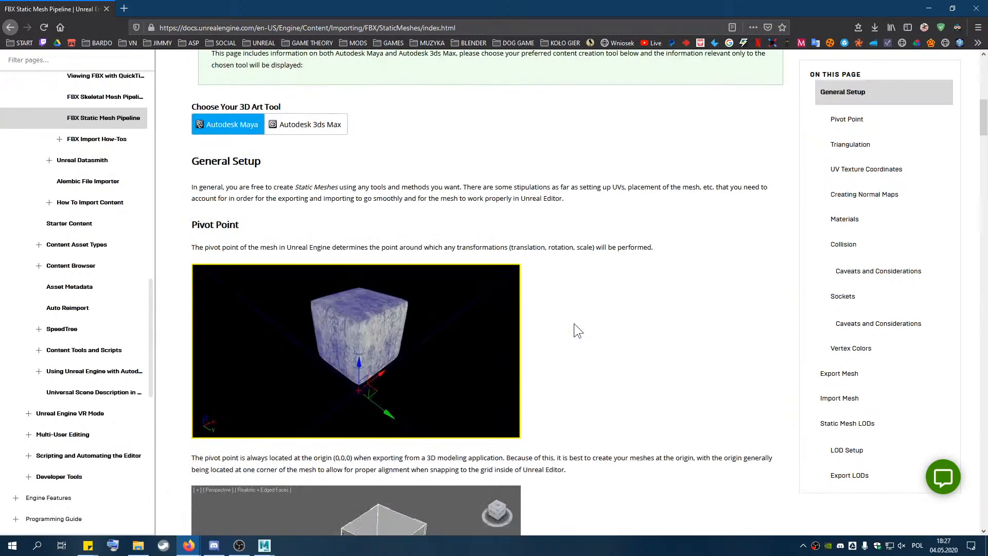
Compare the page's Autodesk 3ds Max and Autodesk Maya versions, leaving Autodesk Maya selected.
{"action": "left_click", "coordinate": [287, 129]}
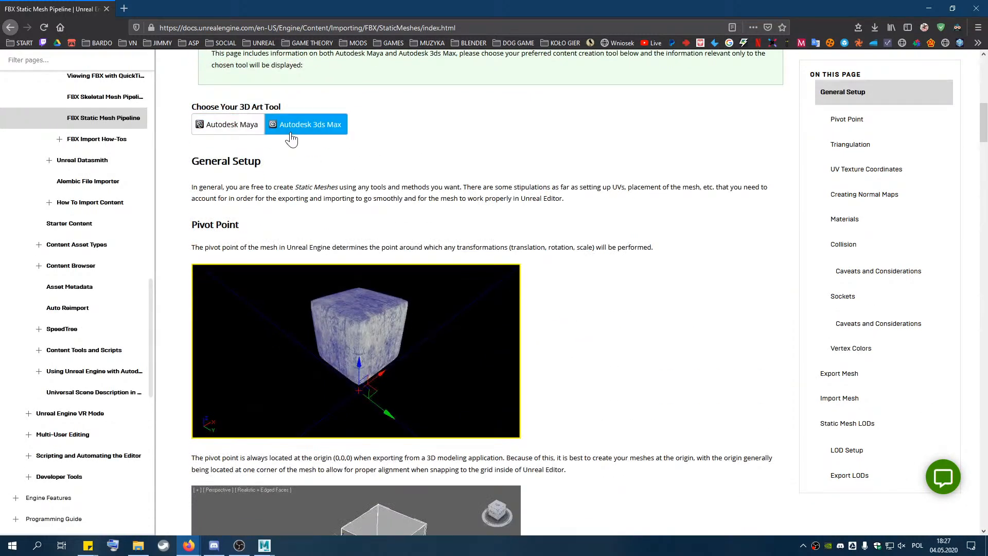
{"action": "left_click", "coordinate": [224, 129]}
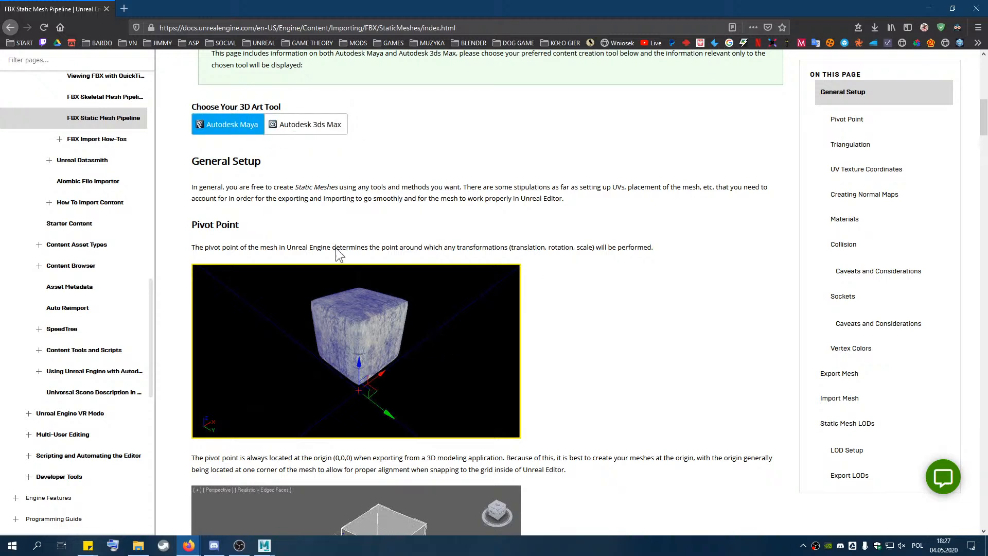
{"action": "left_click", "coordinate": [294, 127]}
{"action": "left_click", "coordinate": [241, 129]}
Find the collision mesh naming table and highlight the UBX prefix for box collisions.
{"action": "scroll", "coordinate": [558, 277], "scroll_direction": "down", "scroll_amount": 6}
{"action": "scroll", "coordinate": [637, 378], "scroll_direction": "down", "scroll_amount": 20}
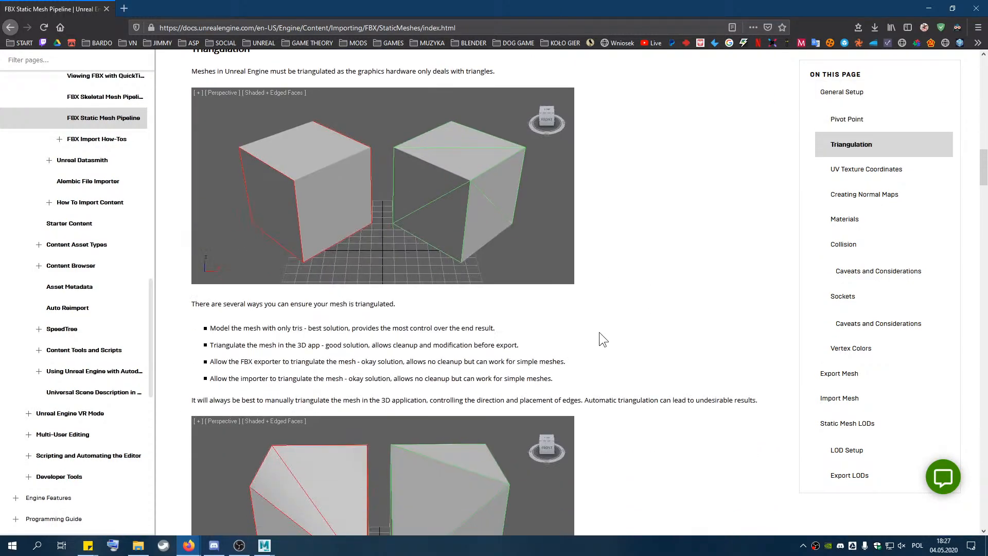
{"action": "scroll", "coordinate": [554, 351], "scroll_direction": "down", "scroll_amount": 10}
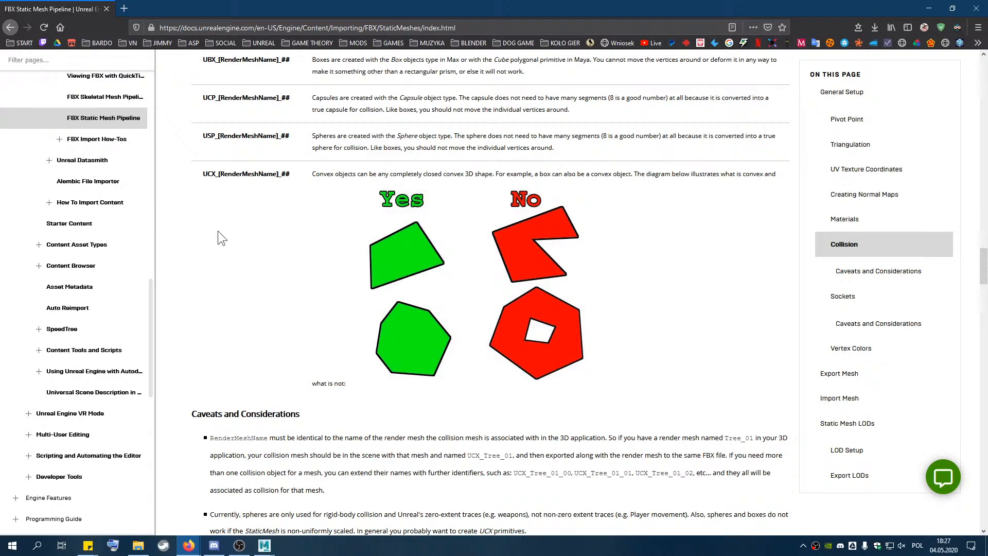
{"action": "scroll", "coordinate": [221, 235], "scroll_direction": "up", "scroll_amount": 1}
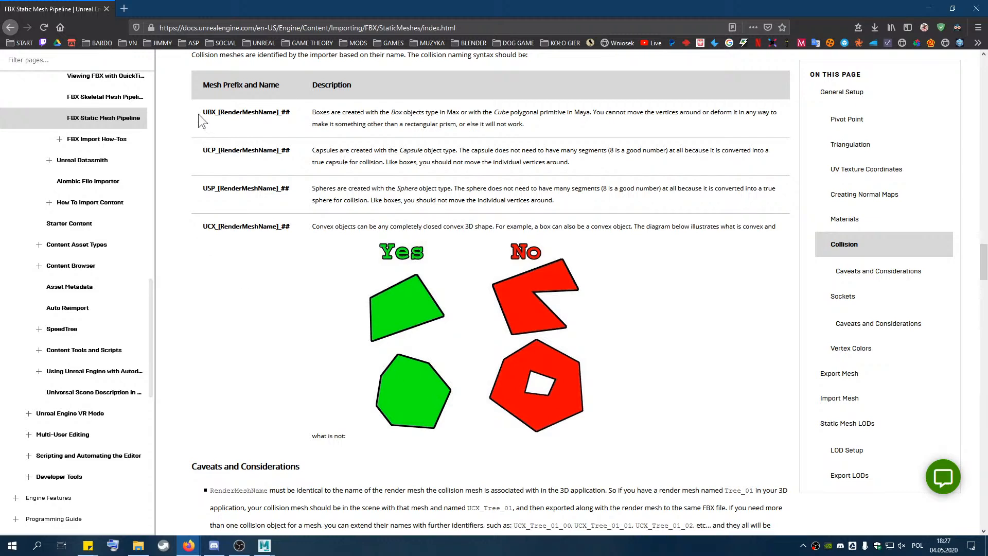
{"action": "mouse_move", "coordinate": [198, 114]}
{"action": "left_mouse_down"}
{"action": "mouse_move", "coordinate": [230, 110]}
{"action": "mouse_move", "coordinate": [217, 112]}
{"action": "left_mouse_up"}
Switch to Maya to view the interior model, and return to the collision documentation in Firefox.
{"action": "mouse_move", "coordinate": [264, 548]}
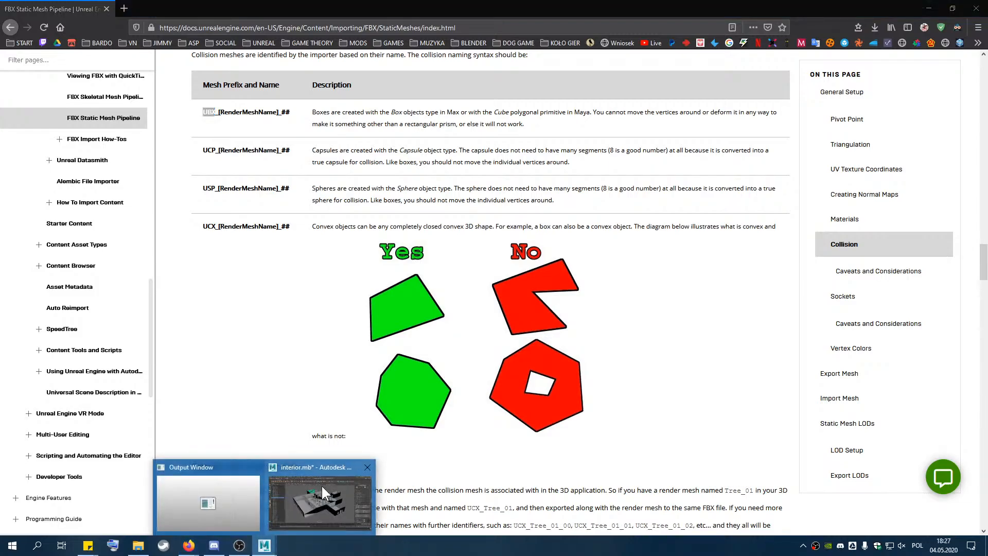
{"action": "left_click", "coordinate": [321, 478]}
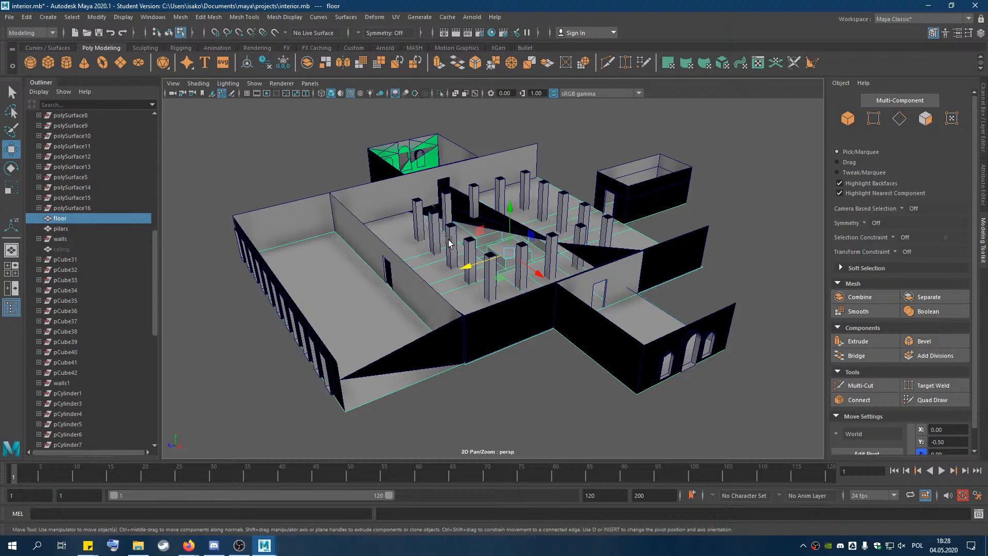
{"action": "left_click", "coordinate": [927, 6]}
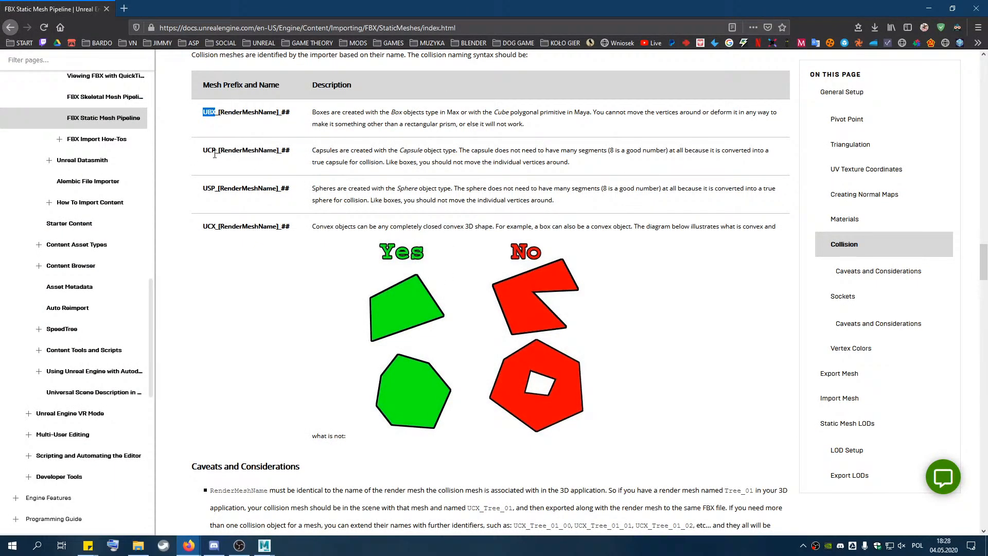
Highlight the UCP and USP collision prefixes and their capsule and sphere descriptions in the naming table.
{"action": "left_click_drag", "start_coordinate": [204, 152], "coordinate": [217, 151]}
{"action": "left_click_drag", "start_coordinate": [313, 151], "coordinate": [456, 152]}
{"action": "left_click", "coordinate": [215, 206]}
{"action": "left_click_drag", "start_coordinate": [199, 188], "coordinate": [214, 189]}
{"action": "left_click_drag", "start_coordinate": [311, 190], "coordinate": [474, 201]}
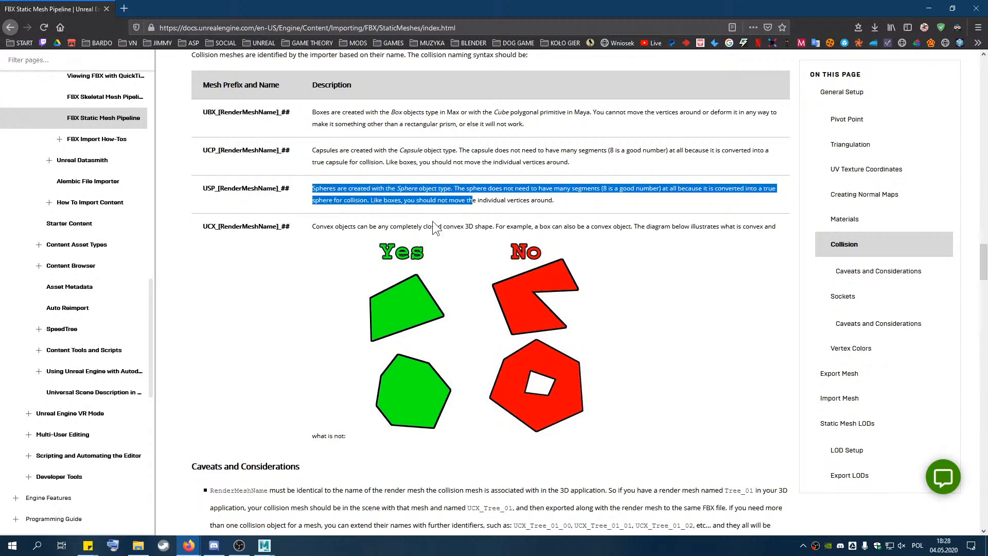
Highlight the UCX convex collision prefix in the naming table, and switch to Maya to view the interior model from several sides.
{"action": "left_click", "coordinate": [202, 227]}
{"action": "left_click_drag", "start_coordinate": [203, 227], "coordinate": [217, 227]}
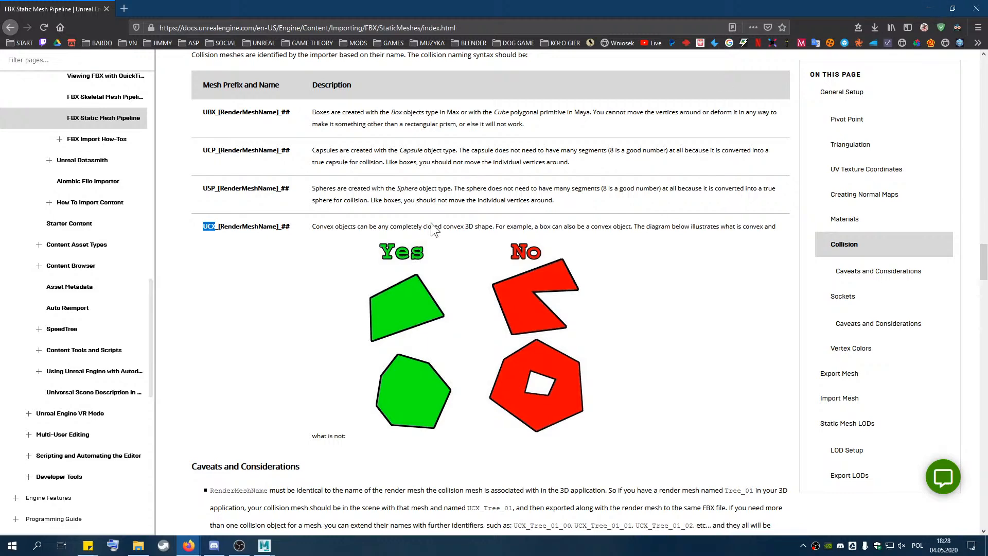
{"action": "left_click", "coordinate": [929, 8]}
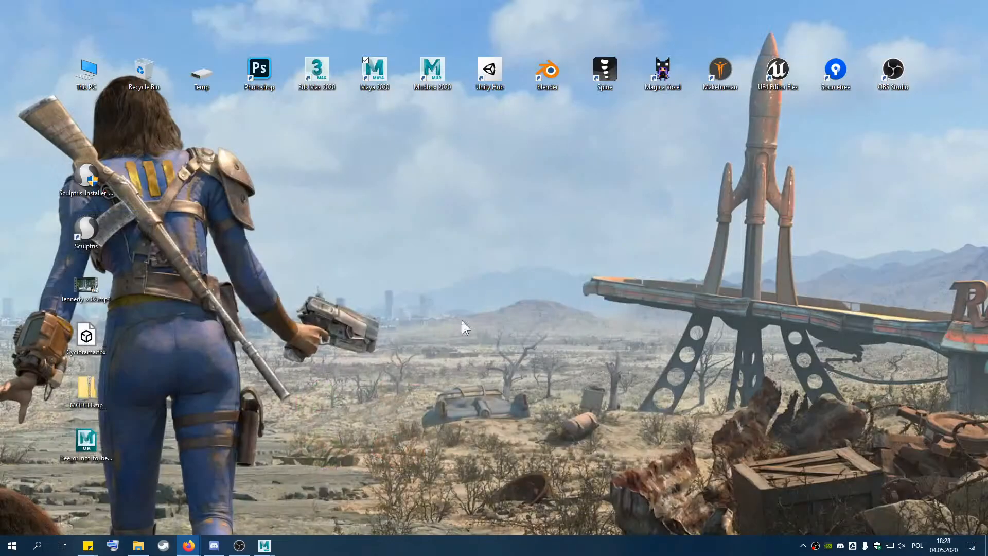
{"action": "mouse_move", "coordinate": [264, 544]}
{"action": "left_click", "coordinate": [319, 494]}
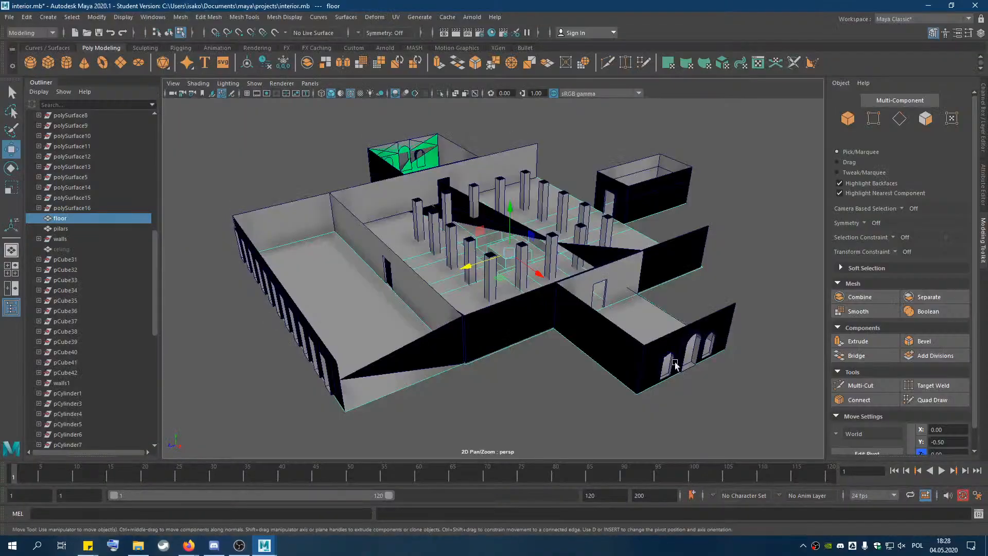
{"action": "left_click_drag", "start_coordinate": [730, 385], "coordinate": [669, 350], "text": "alt"}
{"action": "left_click_drag", "start_coordinate": [593, 263], "coordinate": [423, 379], "text": "alt"}
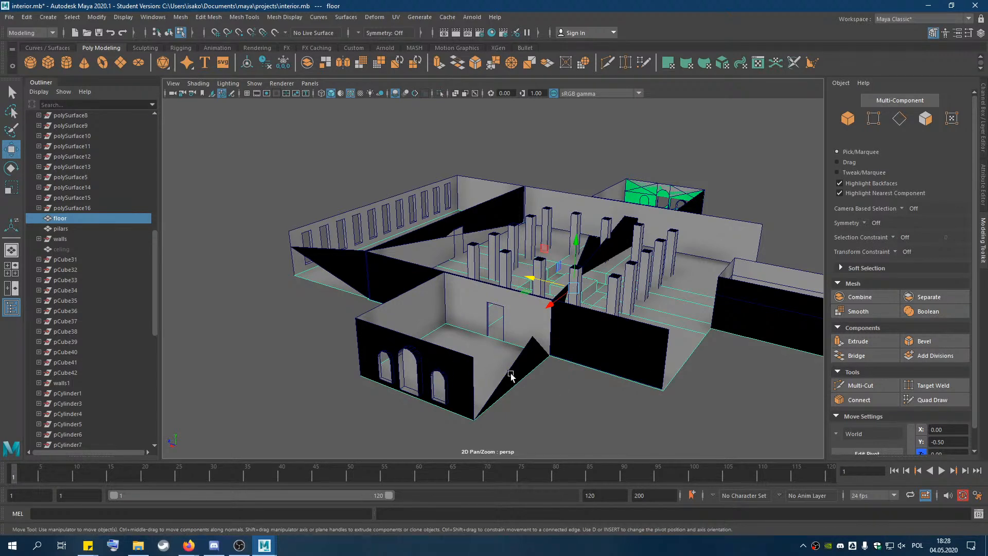
{"action": "left_click_drag", "start_coordinate": [551, 342], "coordinate": [474, 307], "text": "alt"}
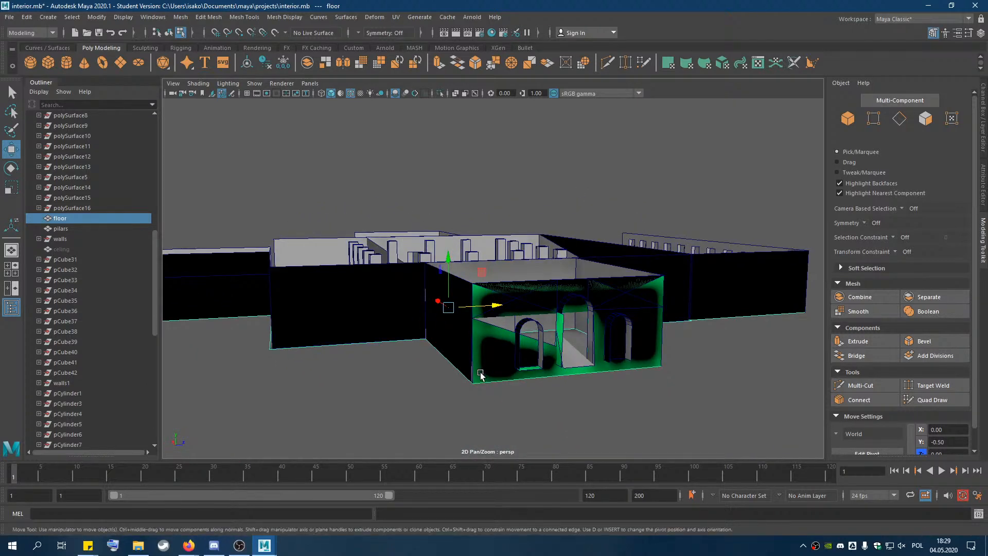
Deselect the floor, check a face above the arched openings in face selection mode, and return to object selection mode.
{"action": "left_click", "coordinate": [465, 380]}
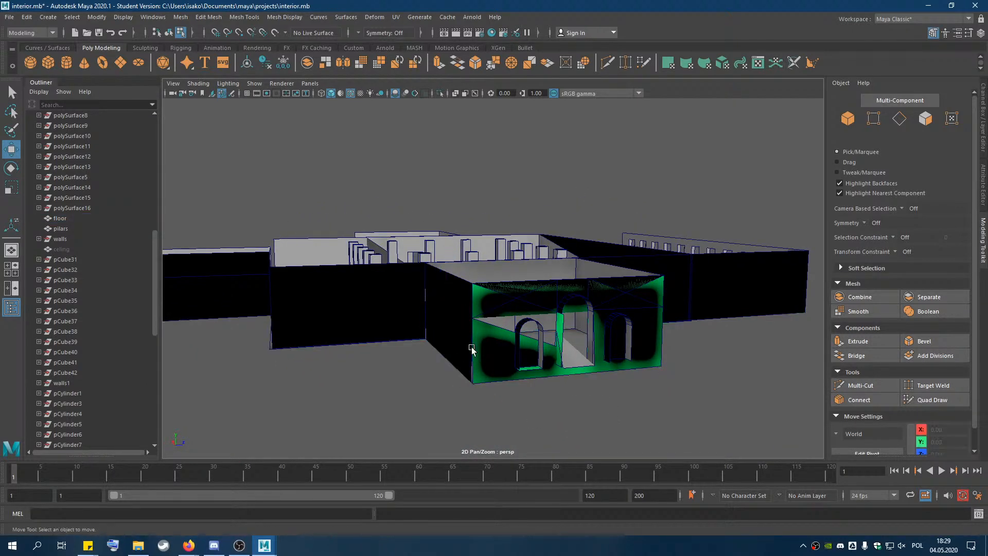
{"action": "key", "text": "q"}
{"action": "left_click", "coordinate": [931, 124]}
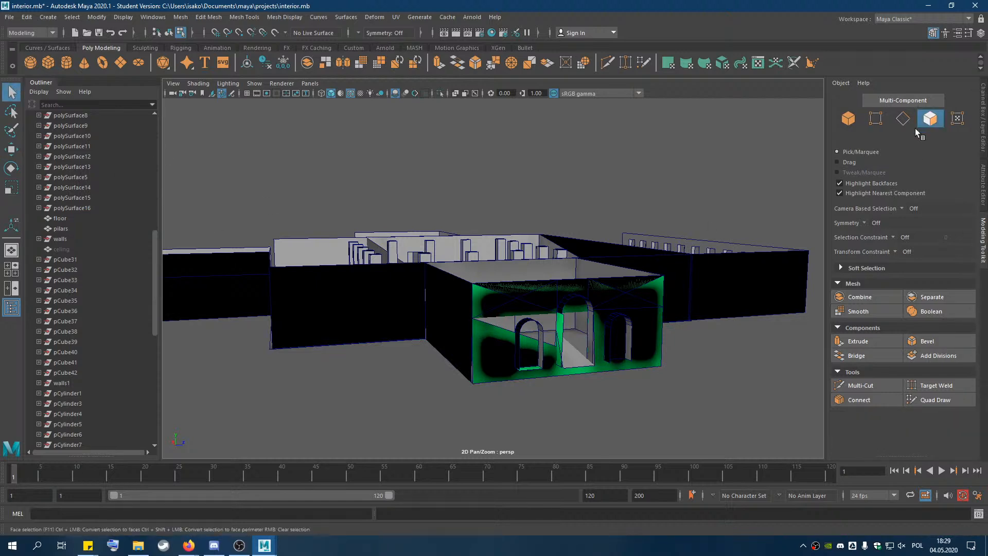
{"action": "left_click", "coordinate": [659, 286]}
{"action": "left_click", "coordinate": [639, 335]}
{"action": "left_click", "coordinate": [650, 293]}
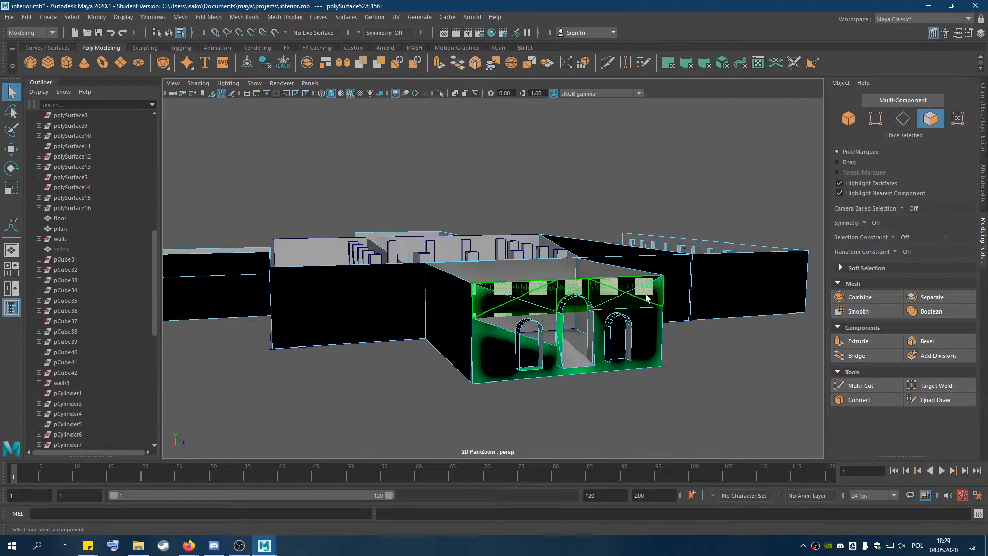
{"action": "left_click", "coordinate": [931, 122]}
{"action": "left_click", "coordinate": [716, 364]}
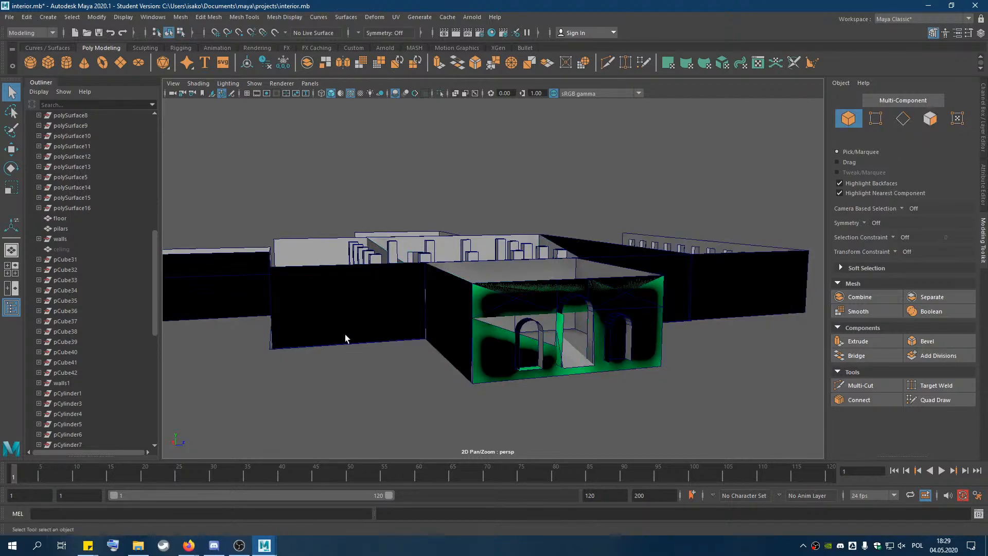
Examine the green arched wall from inside its room, and view the whole interior from above.
{"action": "left_click_drag", "start_coordinate": [356, 338], "coordinate": [449, 359], "text": "alt"}
{"action": "middle_click_drag", "start_coordinate": [586, 292], "coordinate": [386, 298], "text": "alt"}
{"action": "left_click_drag", "start_coordinate": [386, 298], "coordinate": [432, 299], "text": "alt"}
{"action": "scroll", "coordinate": [558, 221], "scroll_direction": "up", "scroll_amount": 10}
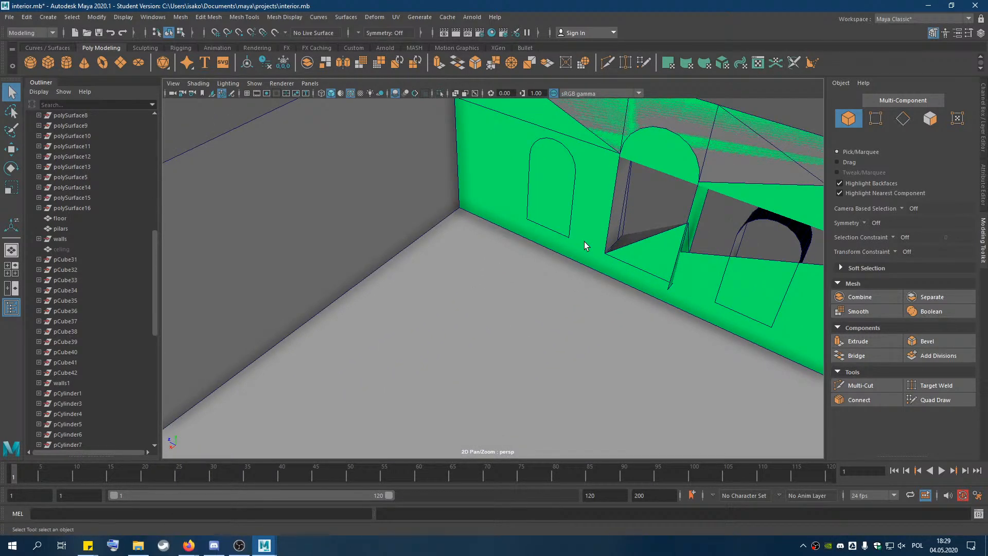
{"action": "mouse_move", "coordinate": [620, 258]}
{"action": "left_mouse_down", "text": "alt"}
{"action": "mouse_move", "coordinate": [637, 310]}
{"action": "mouse_move", "coordinate": [437, 233]}
{"action": "mouse_move", "coordinate": [565, 302]}
{"action": "mouse_move", "coordinate": [606, 247]}
{"action": "left_mouse_up", "text": "alt"}
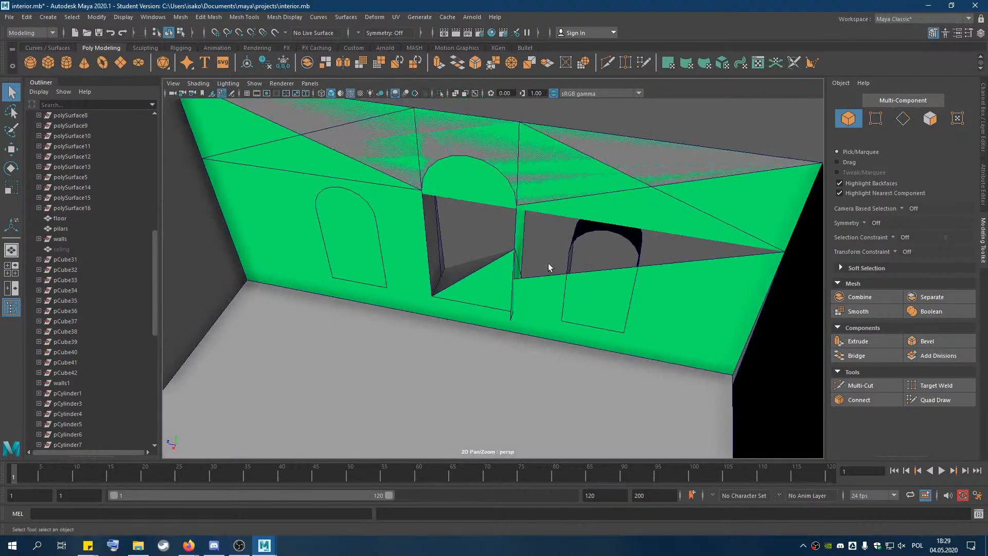
{"action": "scroll", "coordinate": [534, 280], "scroll_direction": "down", "scroll_amount": 10}
{"action": "left_click_drag", "start_coordinate": [500, 281], "coordinate": [487, 297], "text": "alt"}
{"action": "middle_click_drag", "start_coordinate": [486, 297], "coordinate": [490, 302], "text": "alt"}
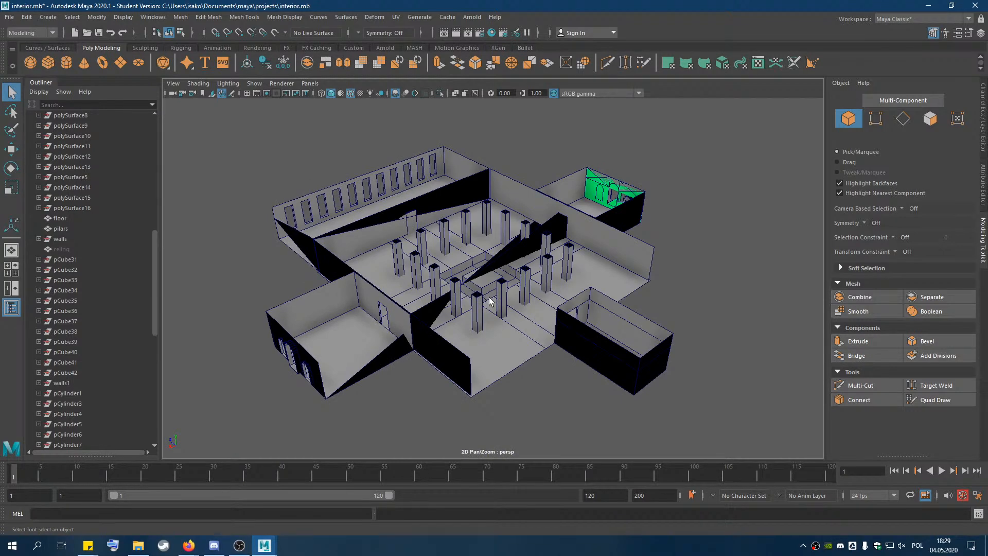
Select the combined wall mesh and examine the row of tall window openings from inside the room.
{"action": "left_click", "coordinate": [416, 176]}
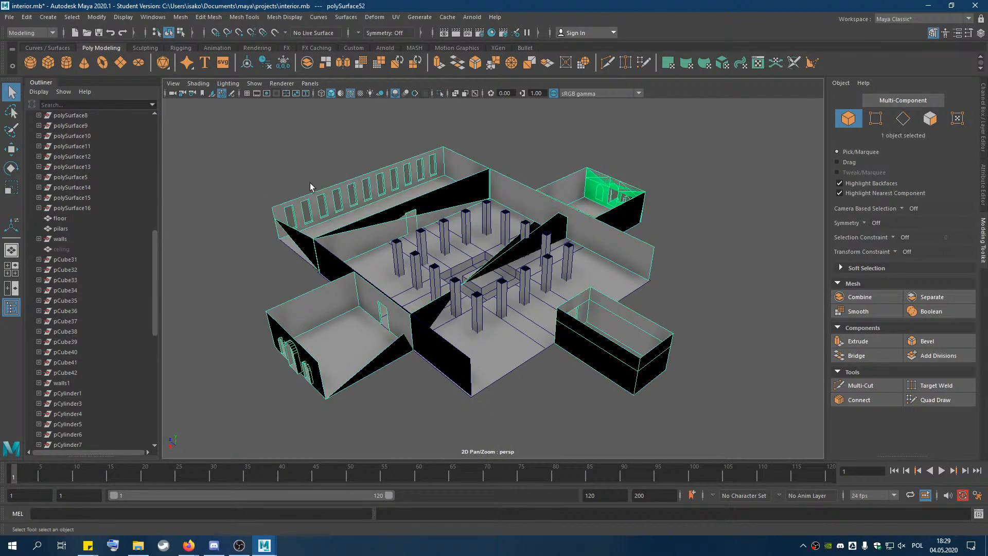
{"action": "middle_click_drag", "start_coordinate": [389, 195], "coordinate": [470, 301], "text": "alt"}
{"action": "scroll", "coordinate": [470, 298], "scroll_direction": "up", "scroll_amount": 8}
{"action": "left_click_drag", "start_coordinate": [546, 354], "coordinate": [541, 300], "text": "alt"}
{"action": "middle_click_drag", "start_coordinate": [541, 299], "coordinate": [552, 148], "text": "alt"}
{"action": "left_click_drag", "start_coordinate": [537, 300], "coordinate": [551, 288], "text": "alt"}
{"action": "middle_click_drag", "start_coordinate": [551, 289], "coordinate": [595, 219], "text": "alt"}
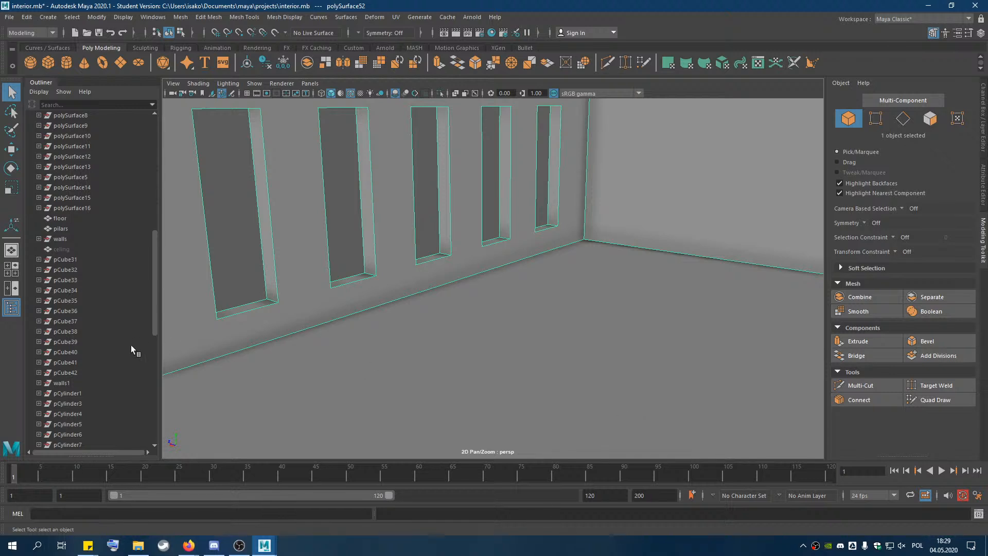
Look through the scene's object hierarchy for leftover groups and select the pPlane1 group near its start.
{"action": "scroll", "coordinate": [133, 205], "scroll_direction": "down", "scroll_amount": 10}
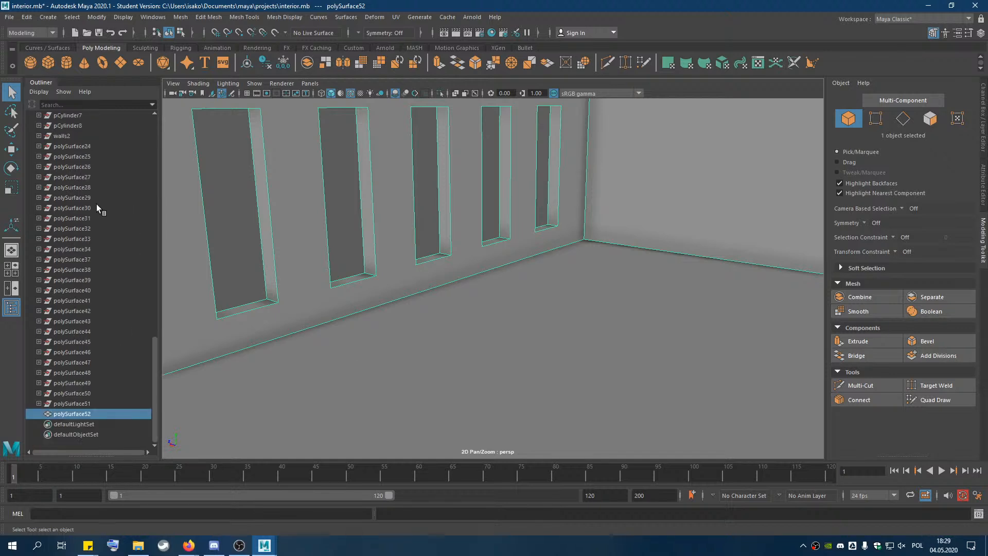
{"action": "left_click", "coordinate": [61, 312]}
{"action": "scroll", "coordinate": [86, 361], "scroll_direction": "up", "scroll_amount": 15}
{"action": "left_click", "coordinate": [61, 249]}
{"action": "scroll", "coordinate": [67, 293], "scroll_direction": "up", "scroll_amount": 6}
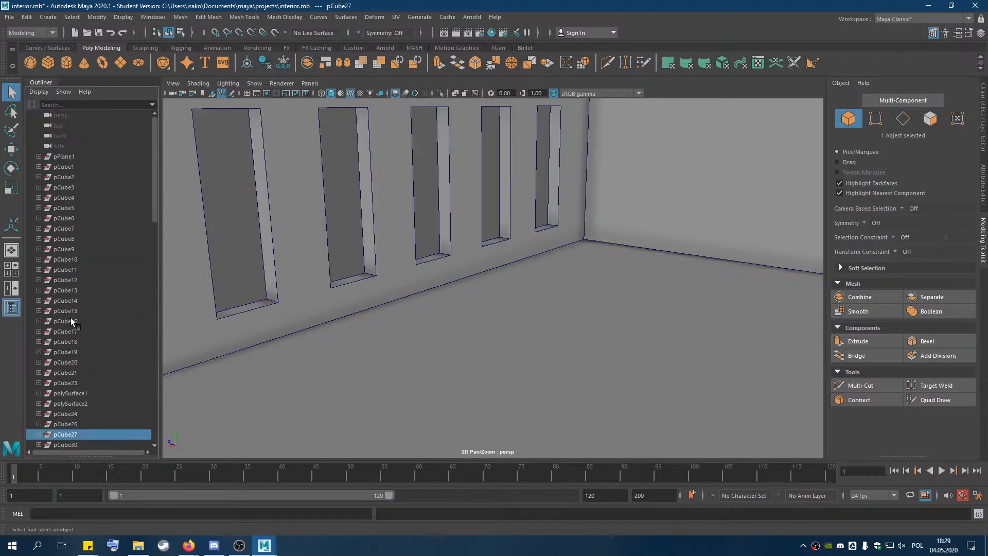
{"action": "left_click", "coordinate": [61, 156]}
{"action": "scroll", "coordinate": [95, 221], "scroll_direction": "down", "scroll_amount": 20}
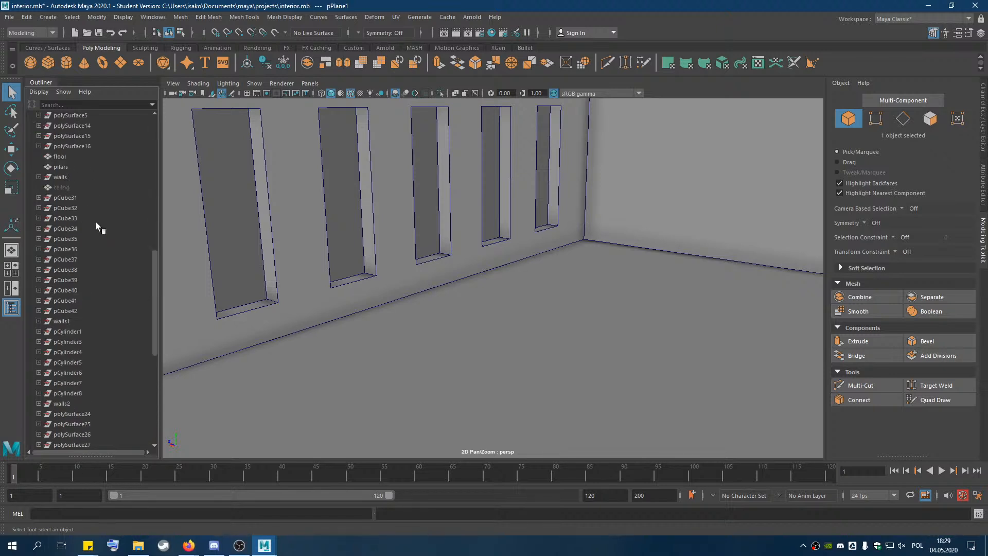